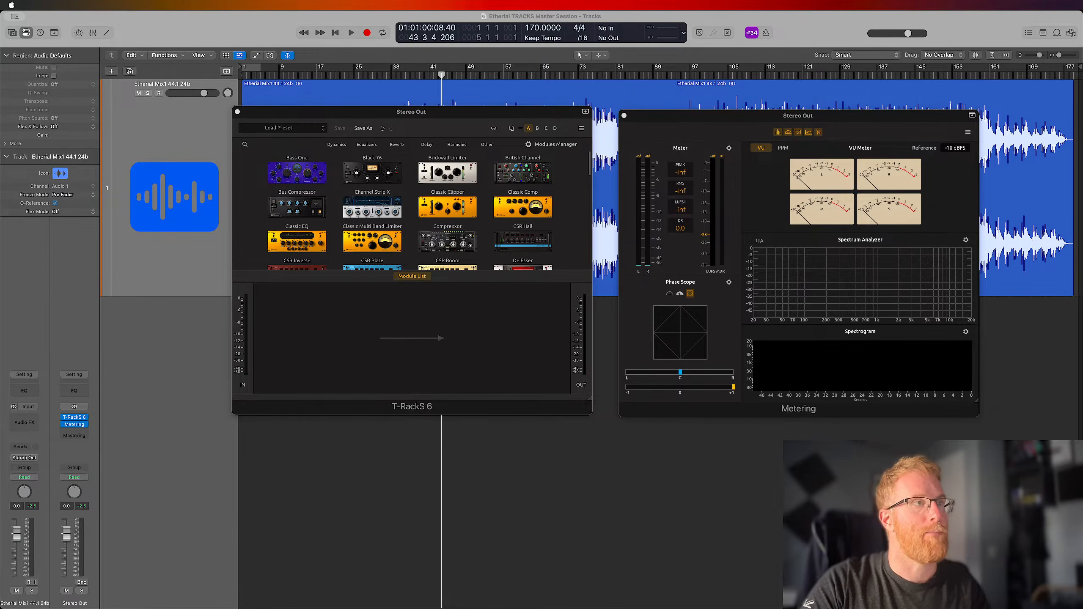
Return the playhead to the start of the song and play the mix from the beginning
key(space)
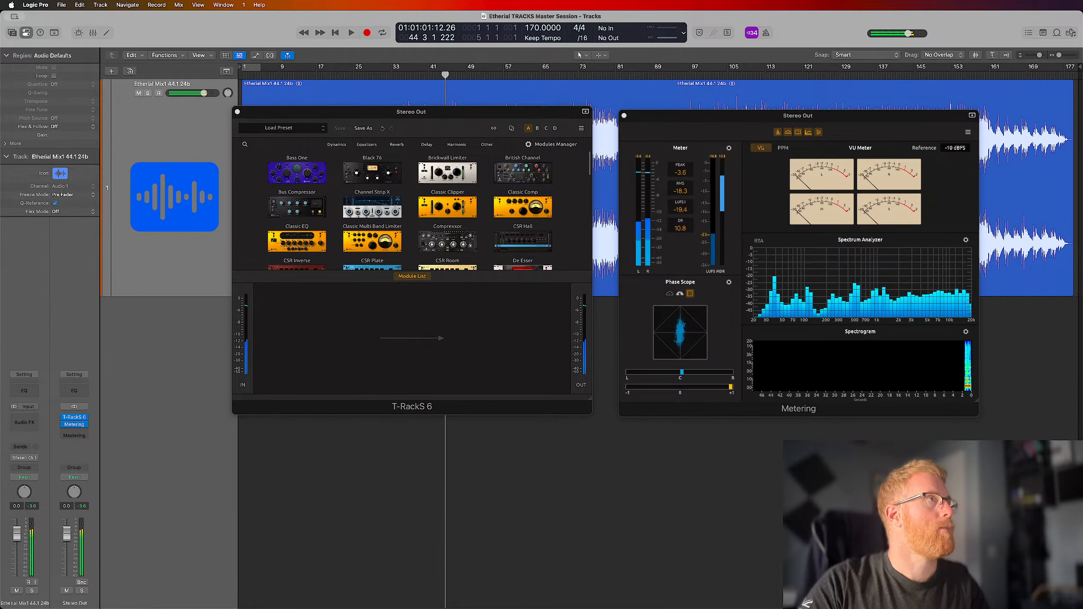
key(Return)
key(space)
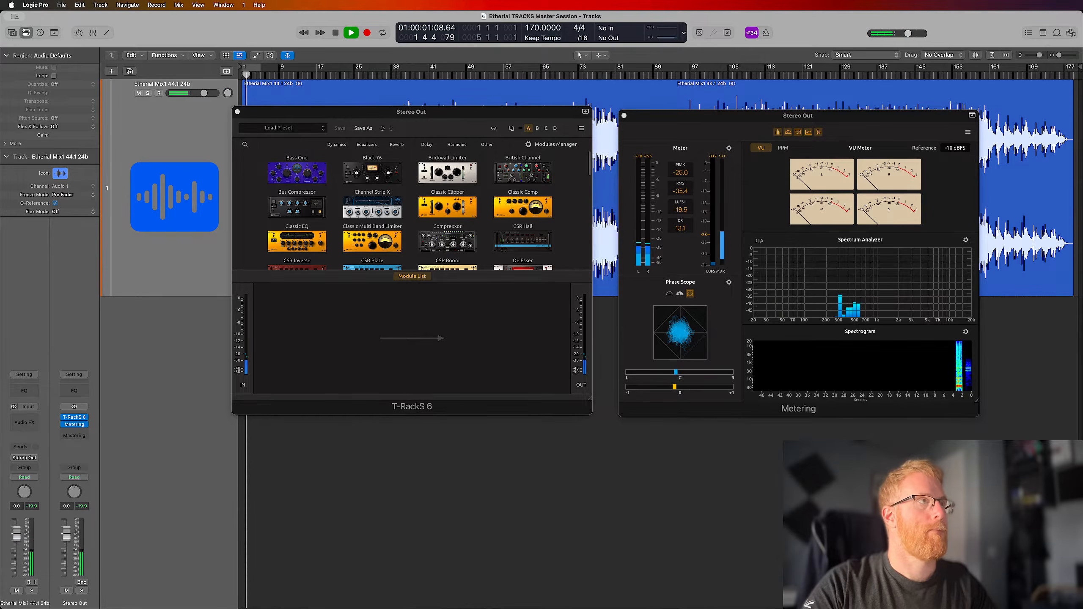
key(ctrl+Up)
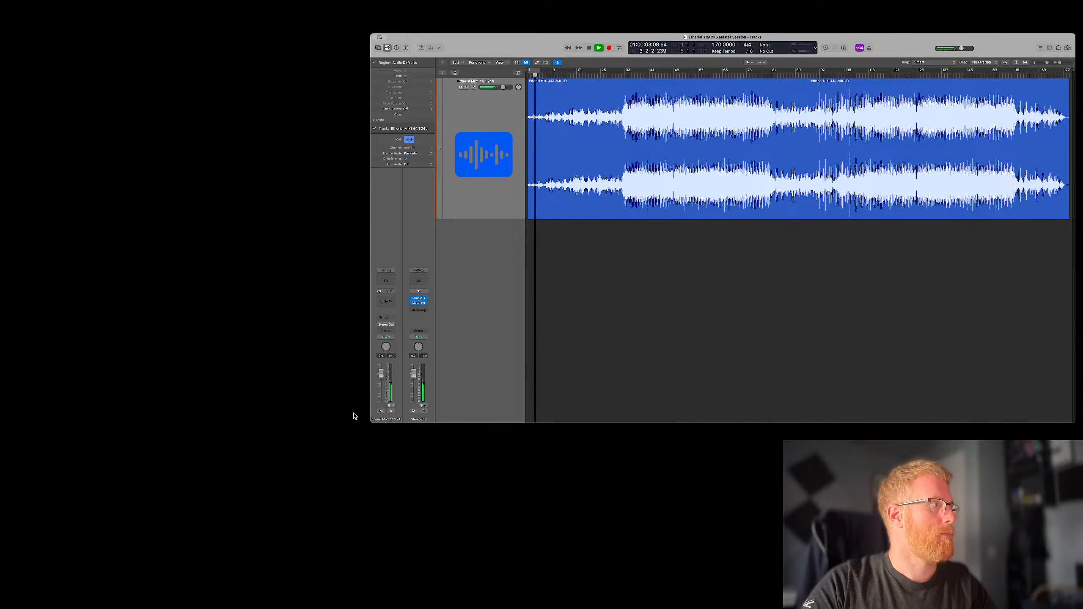
key(ctrl+Up)
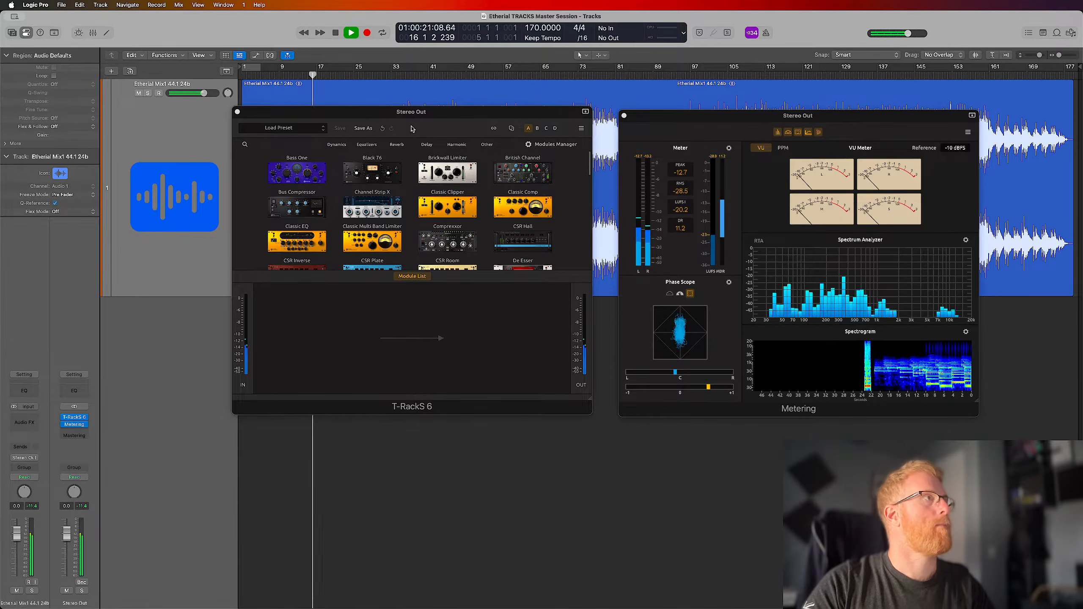
Close the Metering and T-RackS 6 plug-in windows and select the Etherial Mix1 region, fitted to the tracks area
click(624, 116)
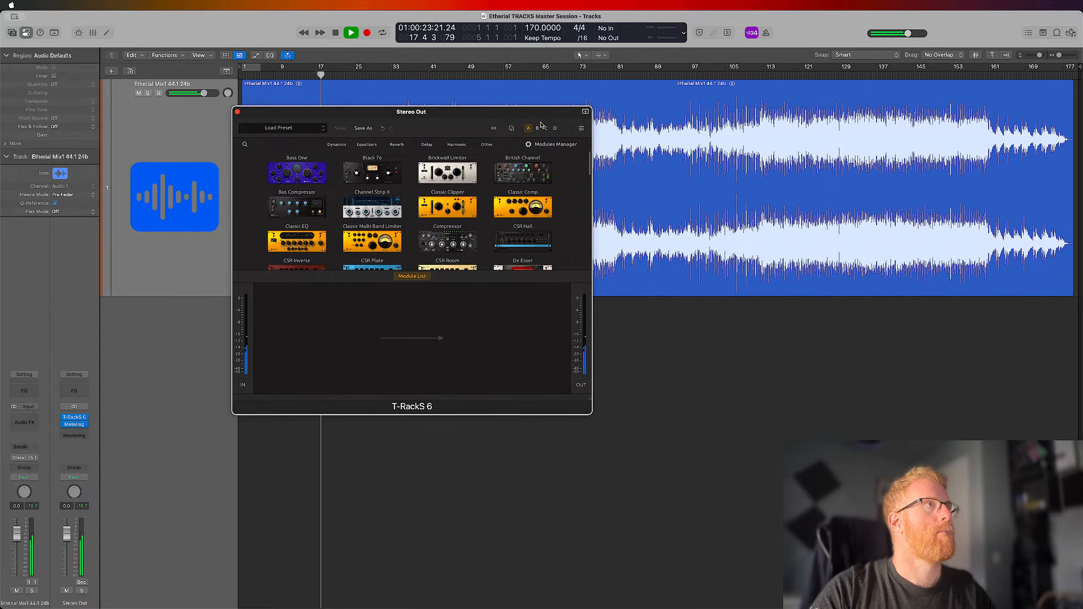
click(237, 113)
click(323, 90)
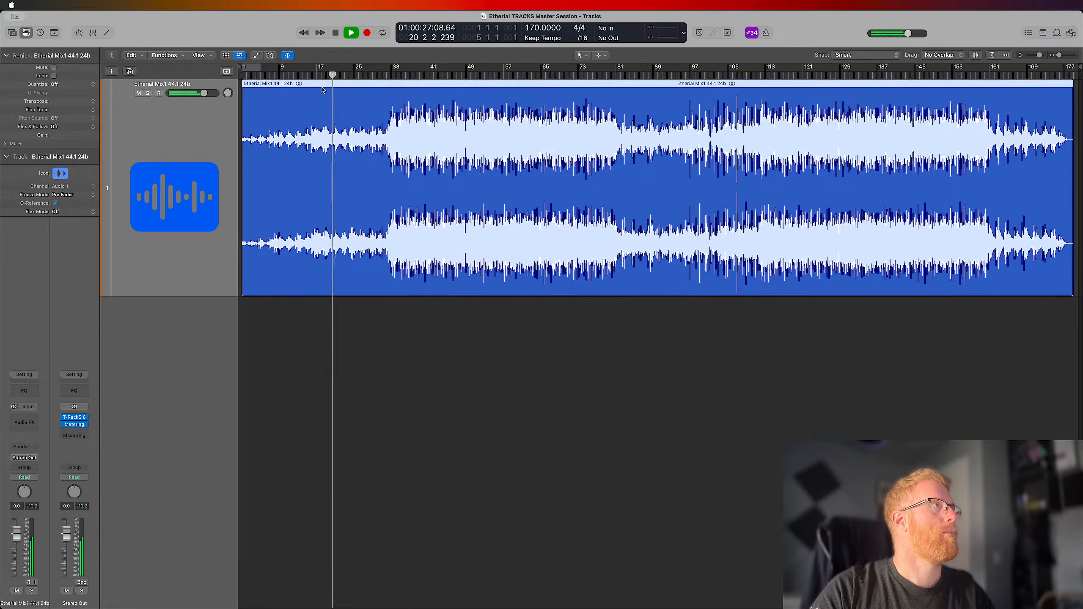
key(z)
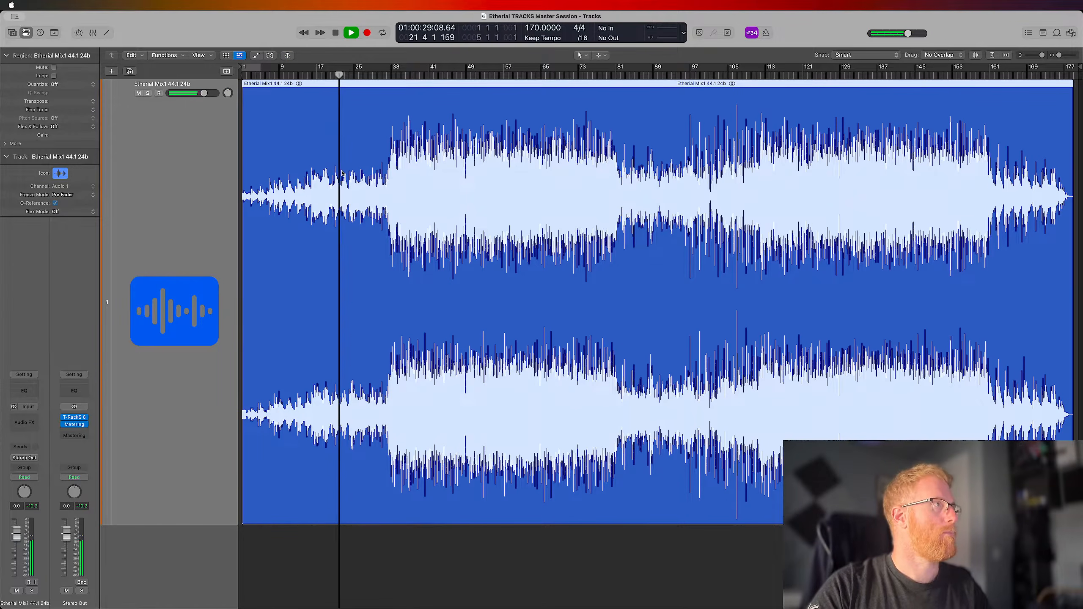
Examine the waveform at the very start of the Etherial Mix1 region up close
key(super+Right)
key(super+Right)
key(super+Right)
key(super+Right)
key(super+Right)
key(super+Right)
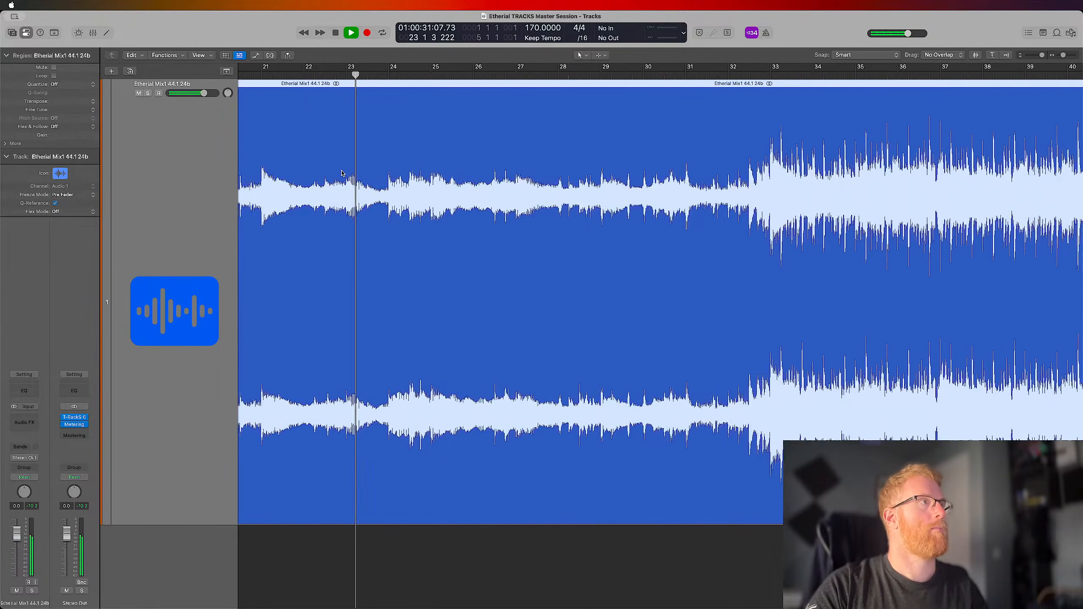
key(super+Right)
key(super+Right)
key(z)
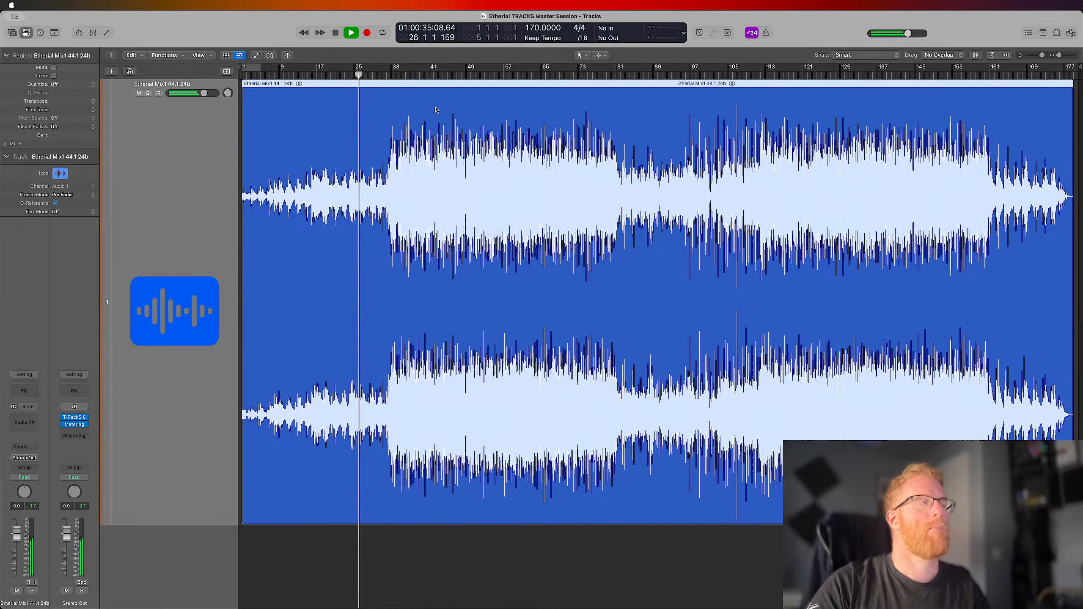
key(super+Right)
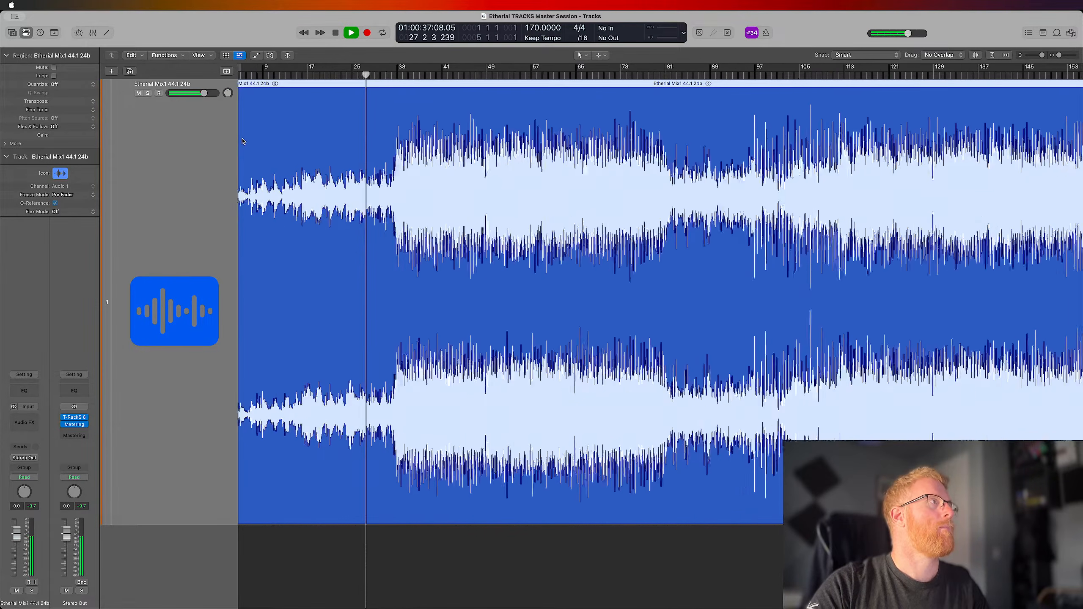
key(super+Right)
key(super+Right)
key(super+Right)
key(super+Right)
key(super+Right)
key(super+Right)
key(super+Right)
key(super+Right)
key(super+Right)
key(super+Right)
key(super+Right)
key(super+Right)
key(super+Right)
key(super+Right)
key(super+Right)
key(super+Right)
key(super+Right)
key(super+Right)
scroll(244, 141, left, 20)
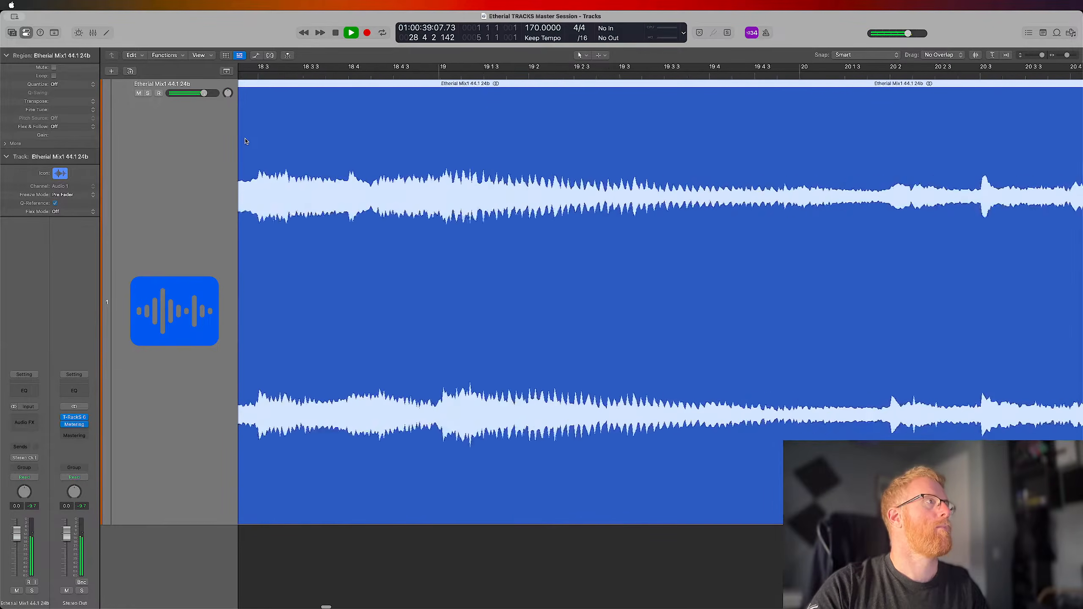
scroll(244, 141, left, 20)
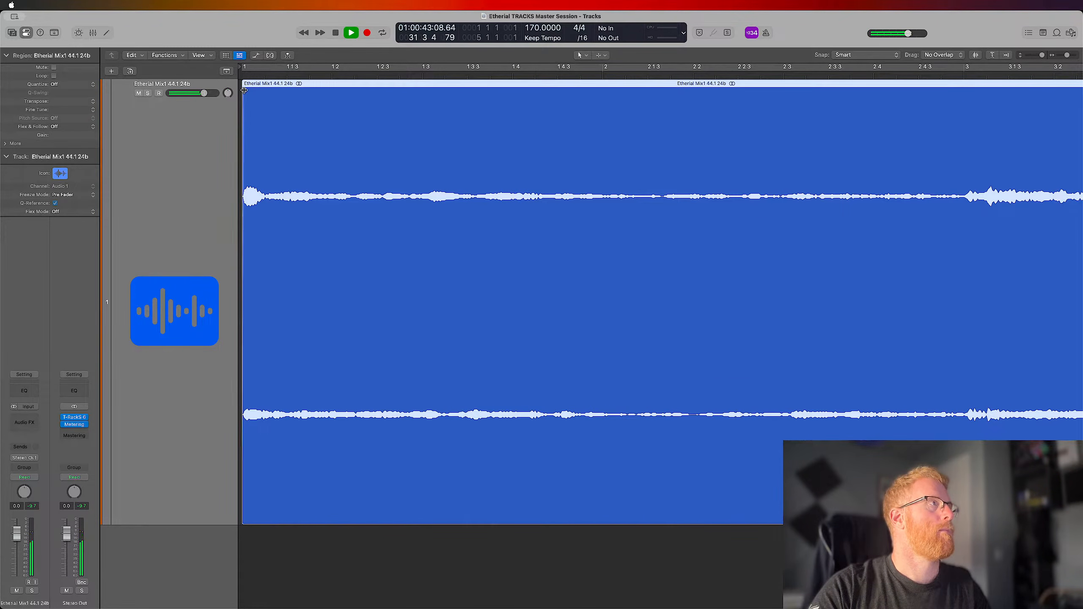
key(z)
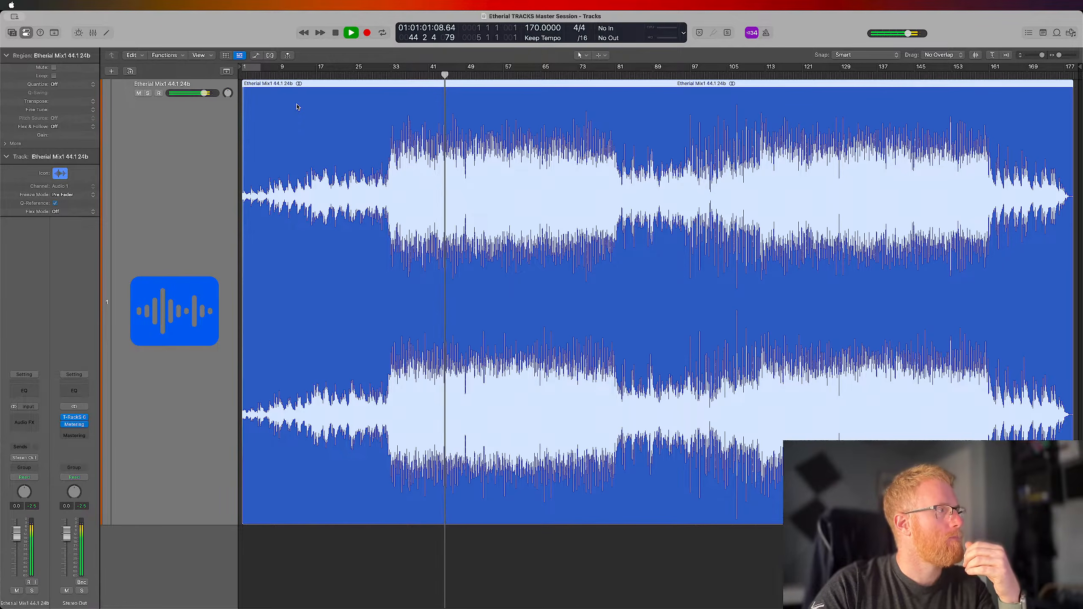
Open the Metering plug-in on the Stereo Out channel and place its window over the first half of the waveform
click(74, 425)
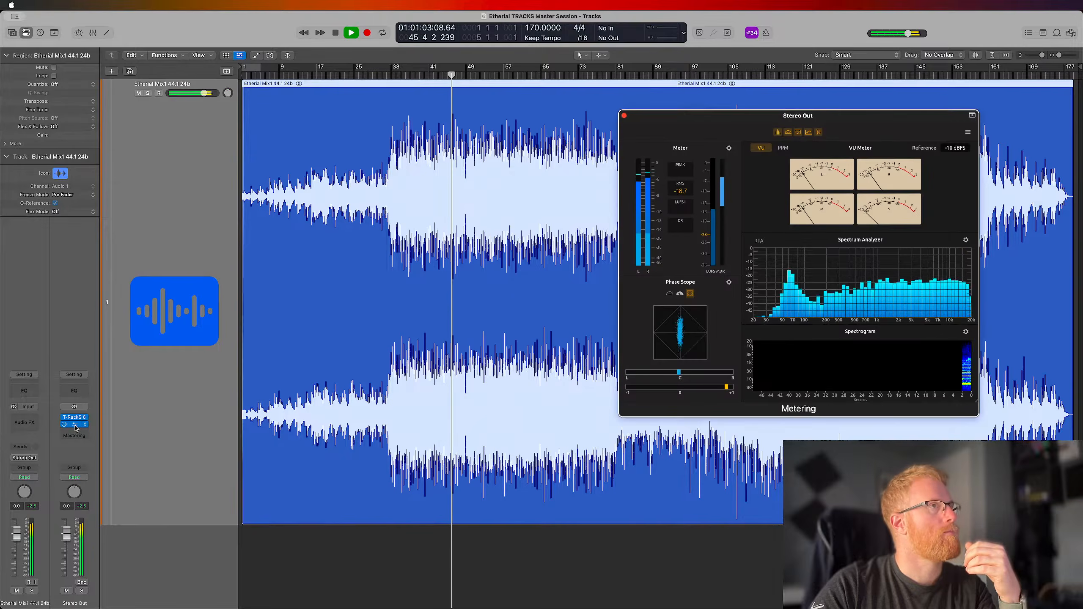
drag(855, 119, 486, 138)
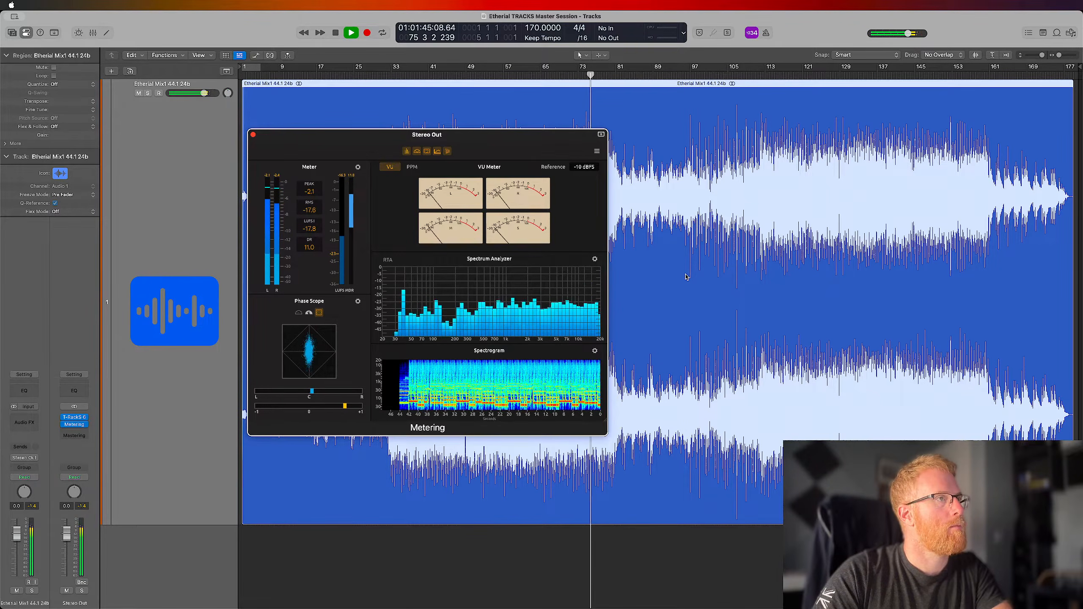
key(ctrl+Up)
click(258, 438)
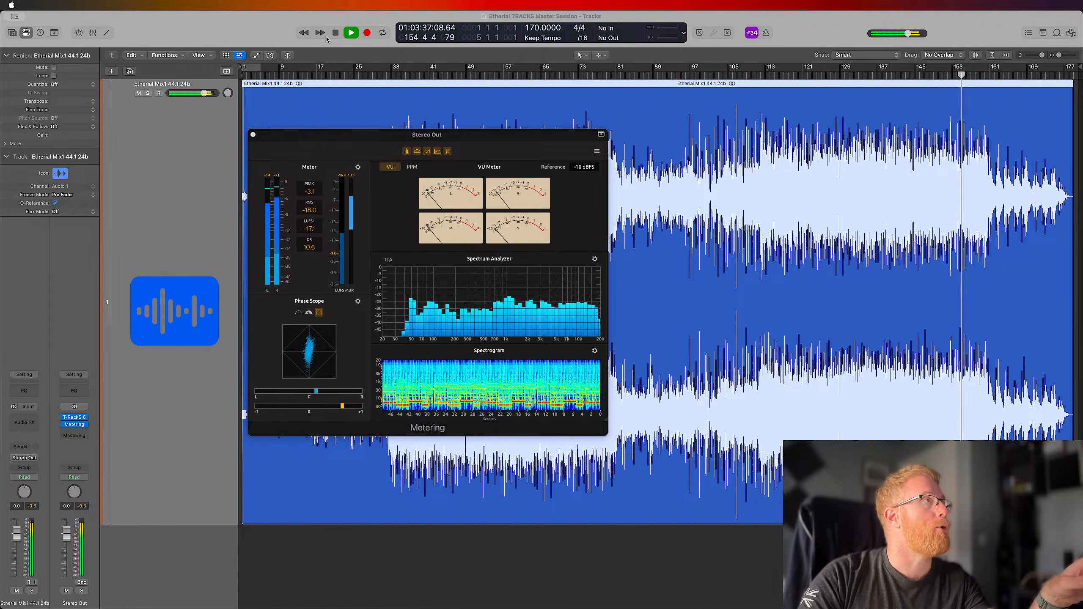
click(203, 30)
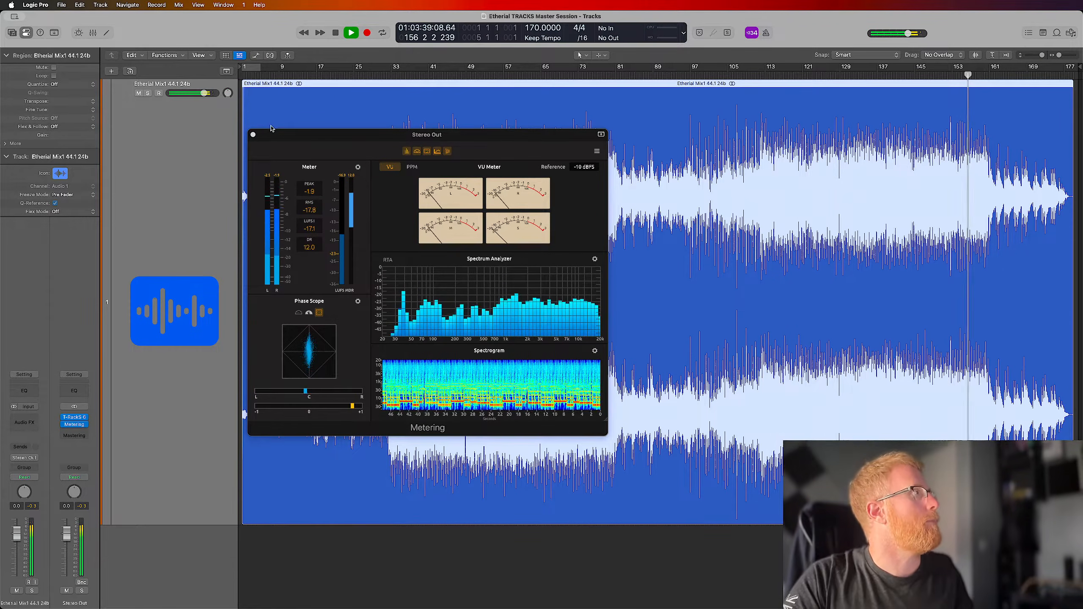
Close the Metering window and give the start of the region a very short fade-in ending just after position 1 1 1 13
key(super+Right)
key(super+Right)
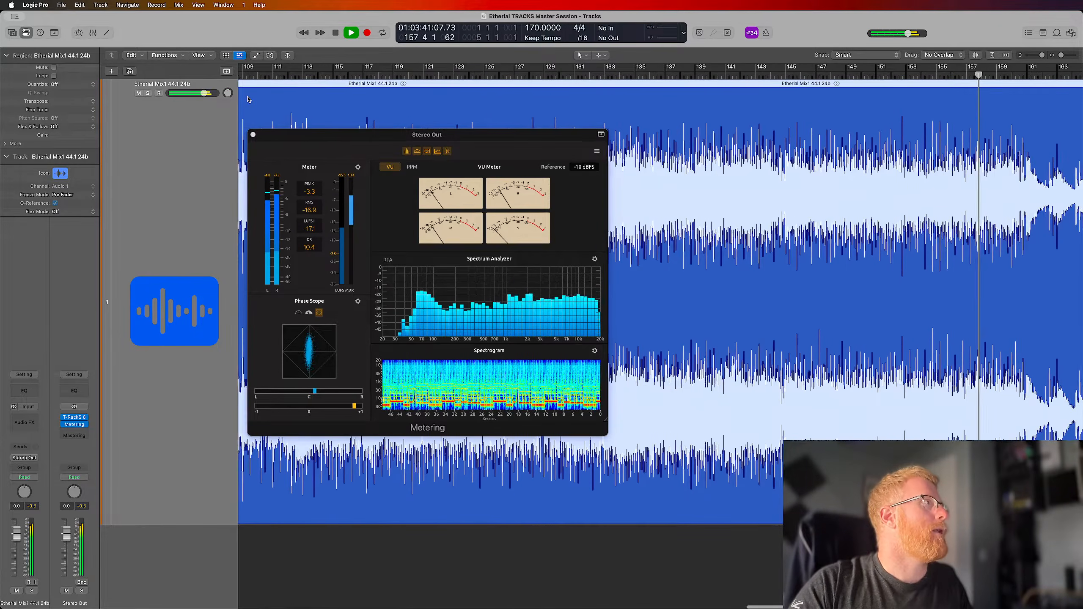
scroll(249, 104, left, 20)
drag(256, 138, 255, 138)
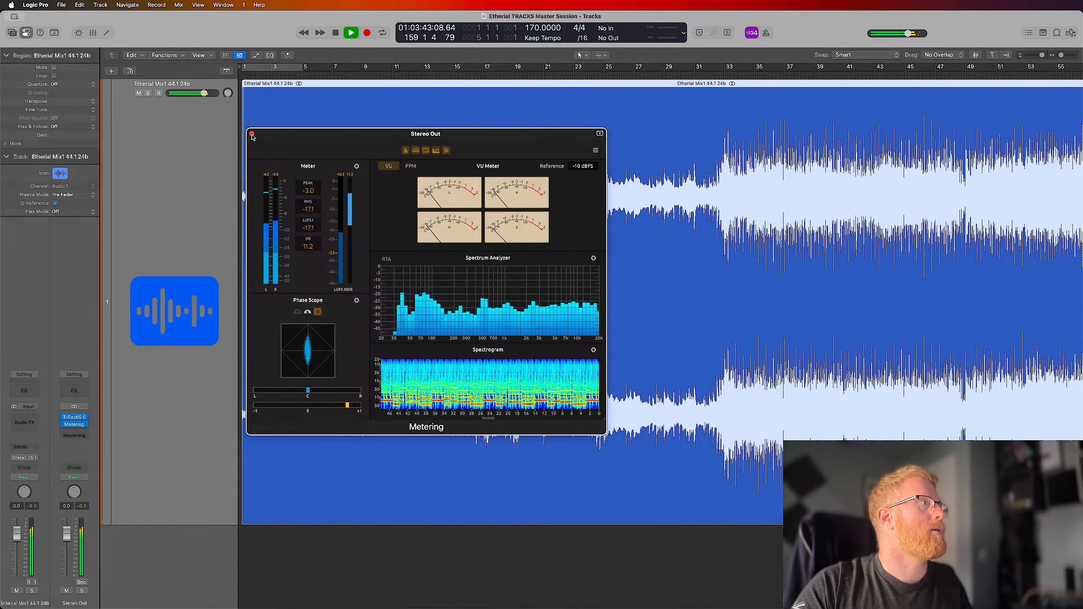
click(251, 135)
key(super+Right)
key(super+Right)
key(super+Right)
key(super+Right)
key(super+Right)
key(super+Right)
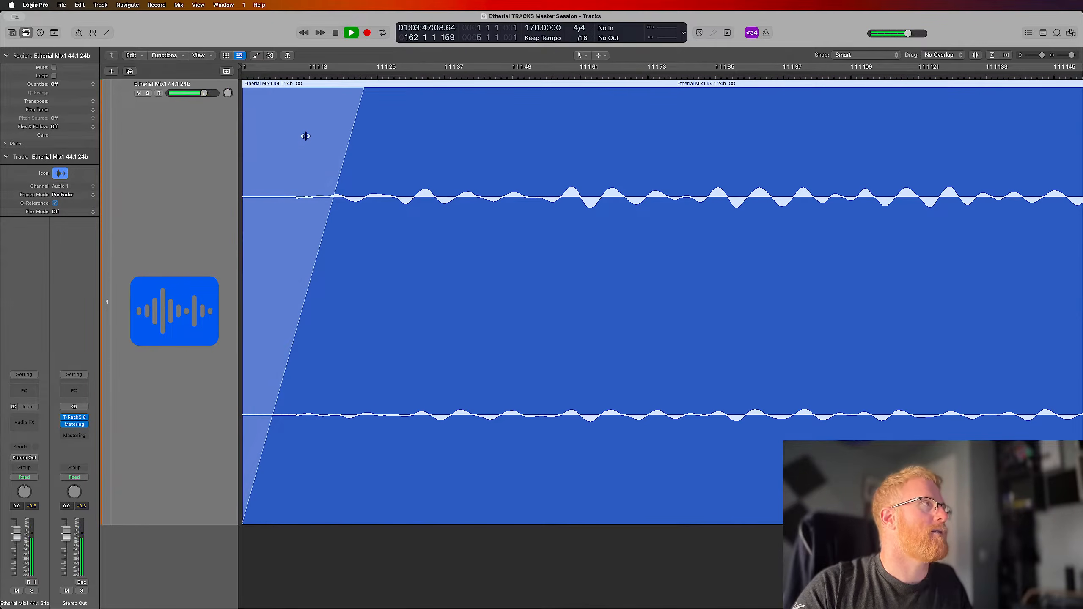
drag(363, 89, 321, 88)
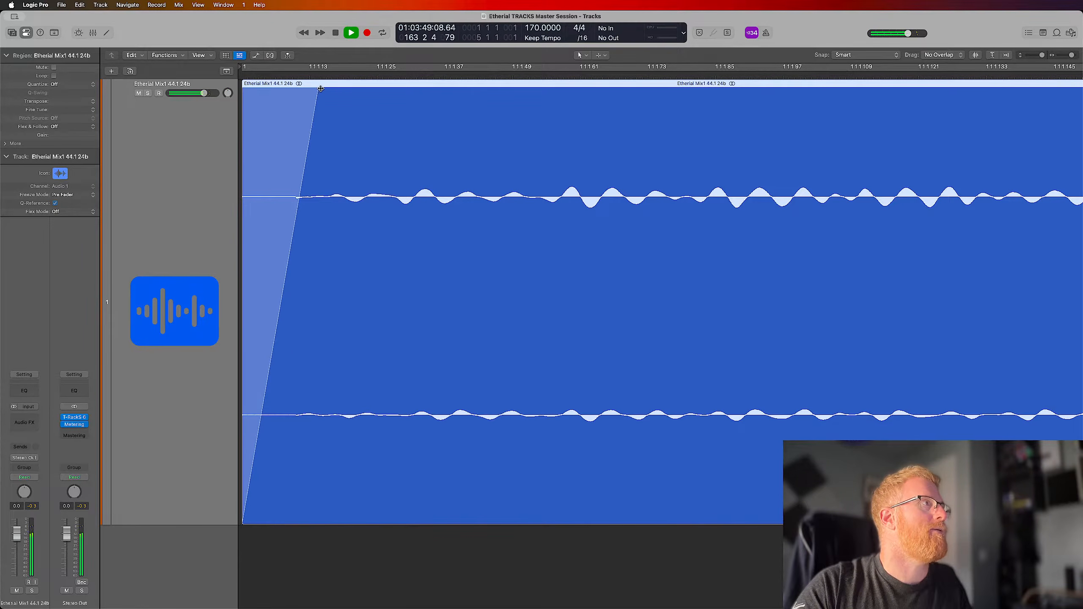
key(z)
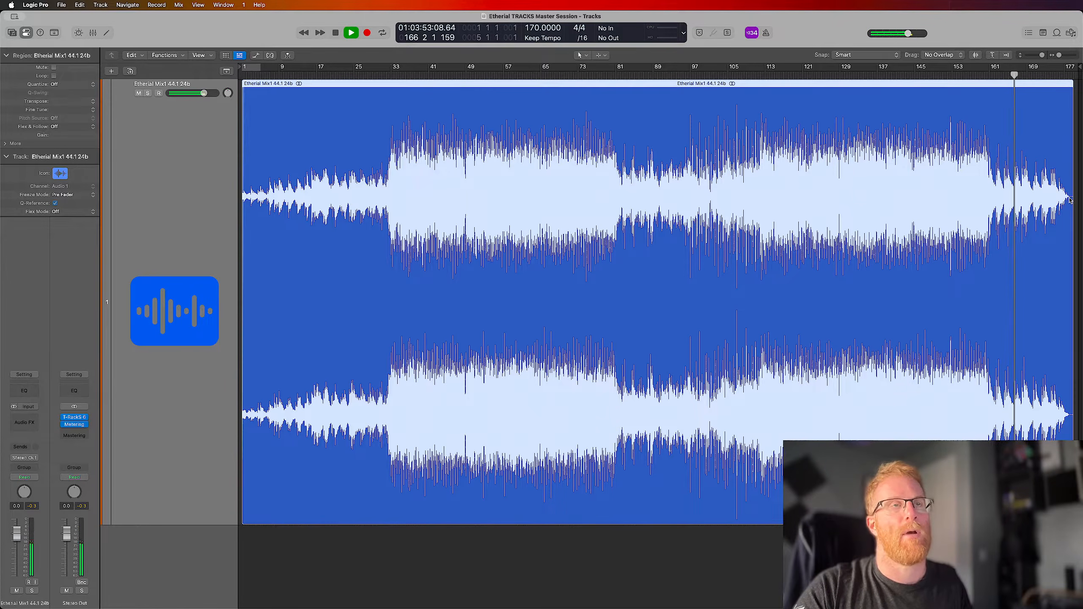
Trim the silent tail of the Etherial Mix1 region so that it ends at about bar 178
click(1065, 75)
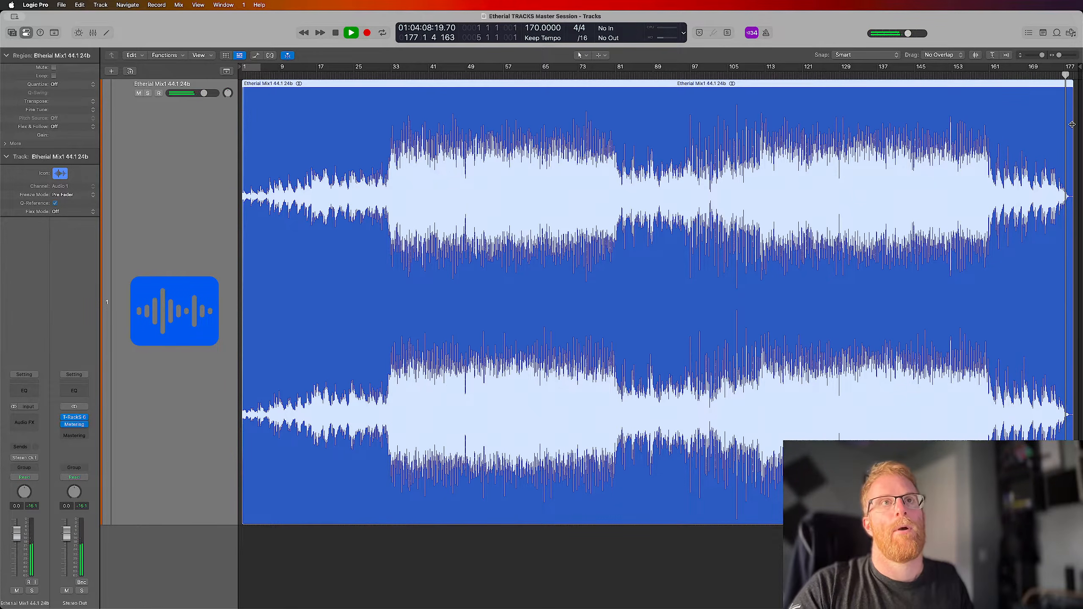
key(z)
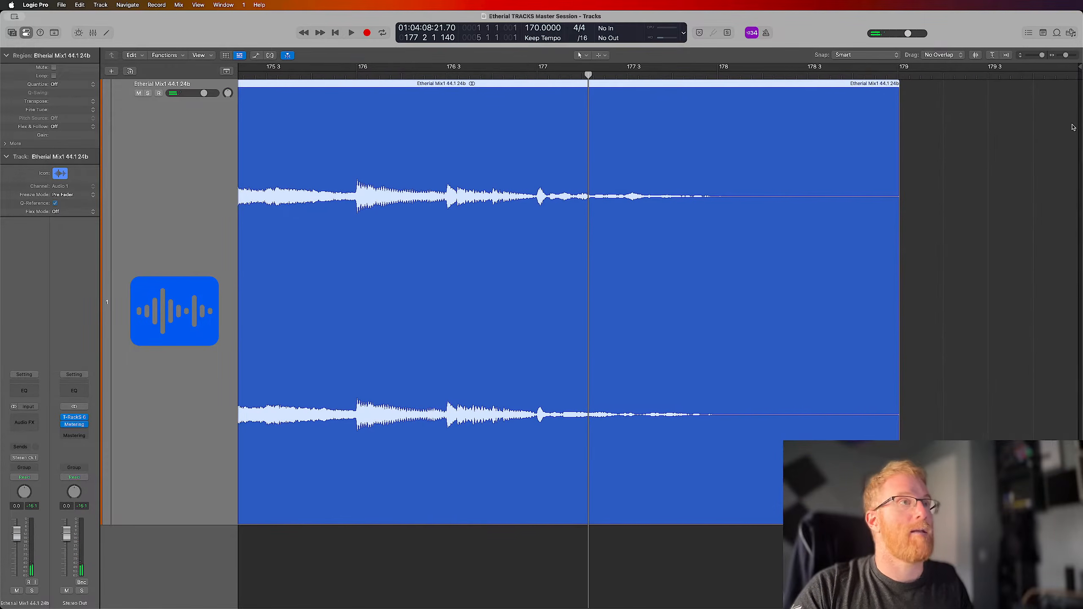
drag(901, 491, 719, 491)
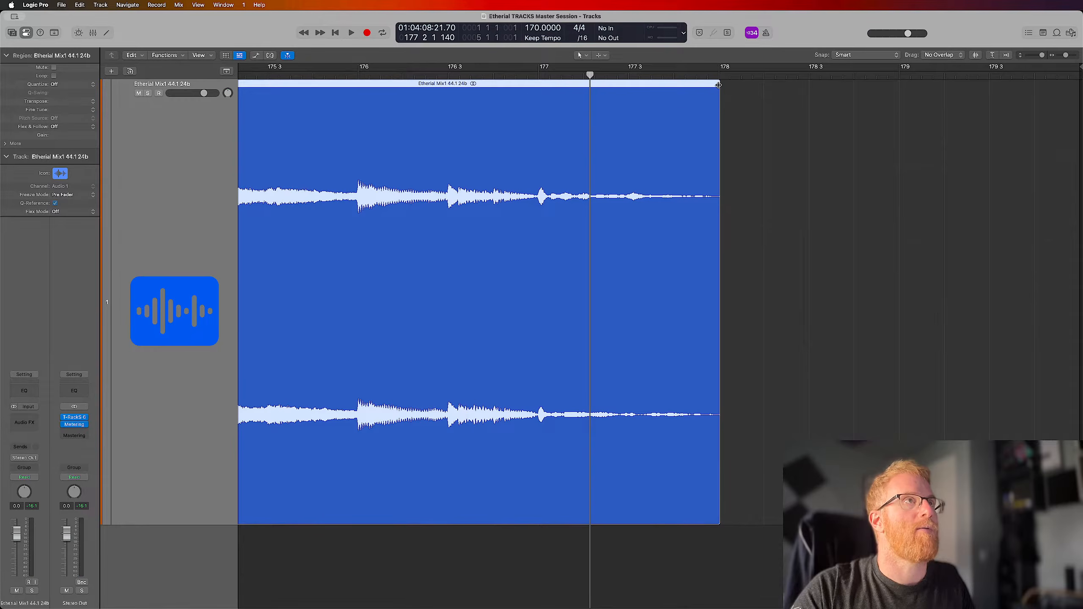
Move the project end marker back to the trimmed end of the region and show the whole region
key(z)
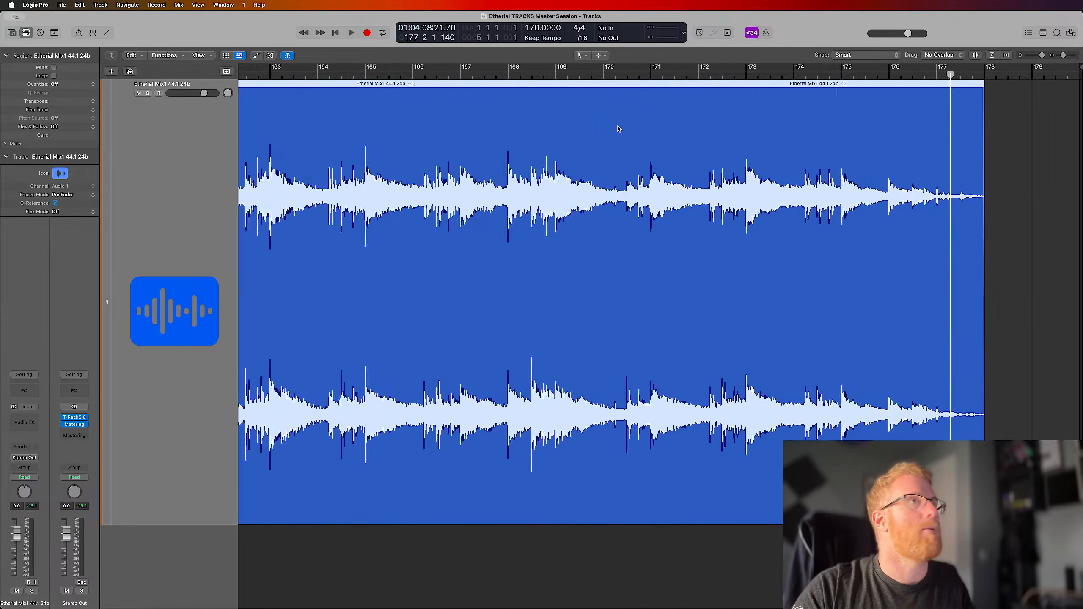
scroll(618, 129, right, 4)
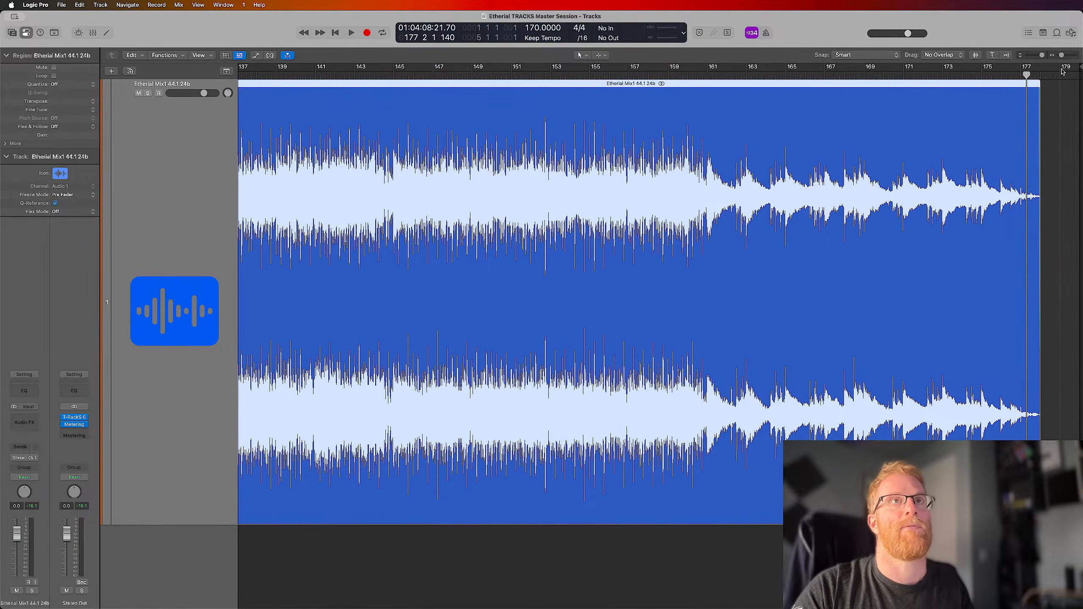
drag(1079, 68, 1041, 71)
key(super+Left)
key(z)
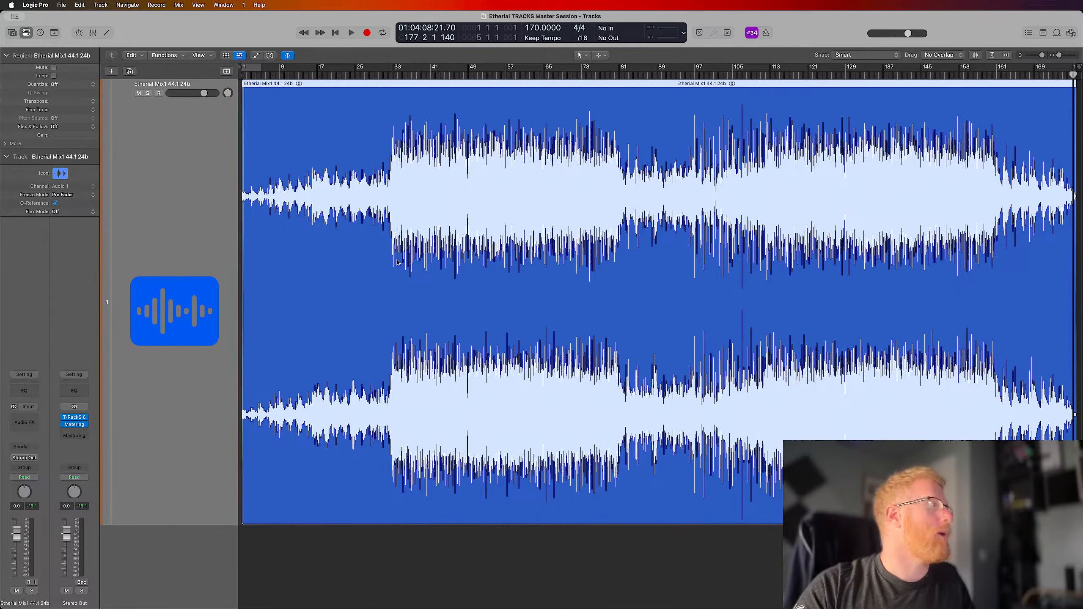
Reopen the Metering plug-in on the Stereo Out and play a cycle range from bar 121 to bar 129
click(74, 425)
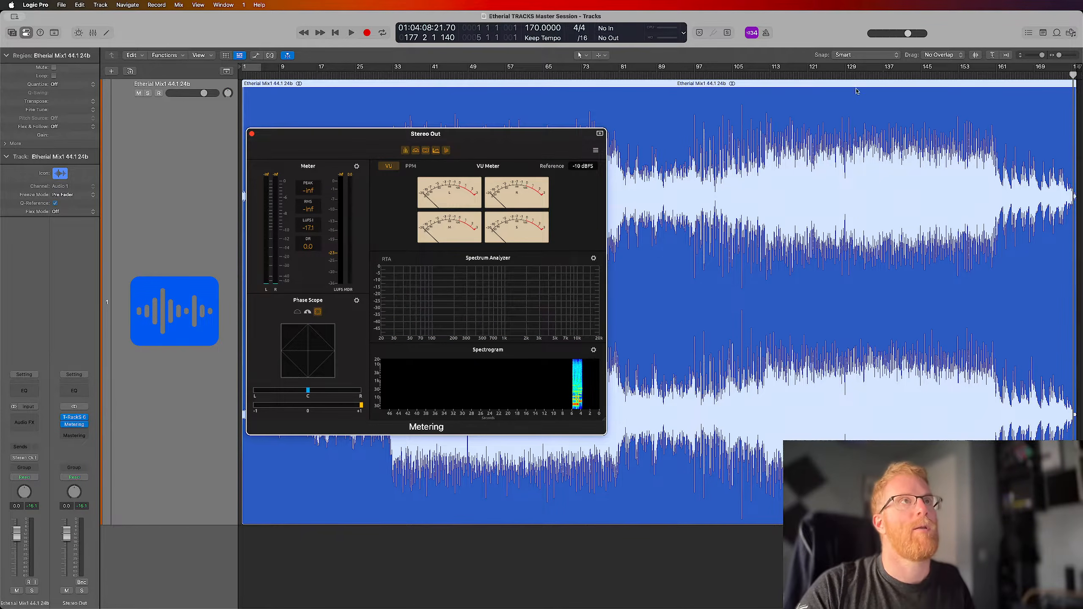
drag(811, 70, 844, 73)
key(space)
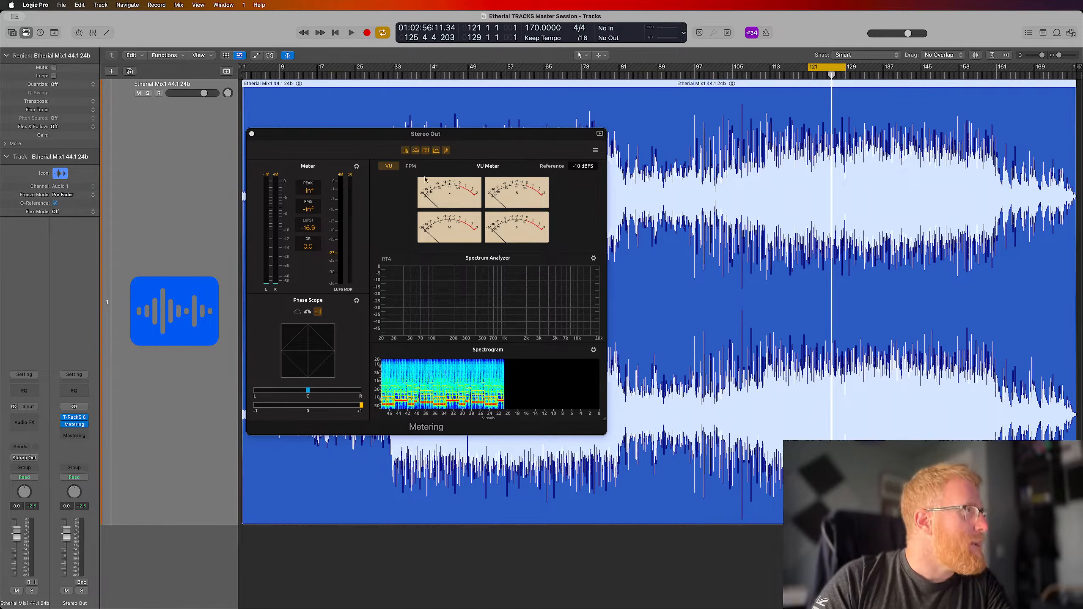
Hide the VU meter in the Metering plug-in and enlarge the spectrogram by shrinking the spectrum analyzer, with the loop playing
click(411, 167)
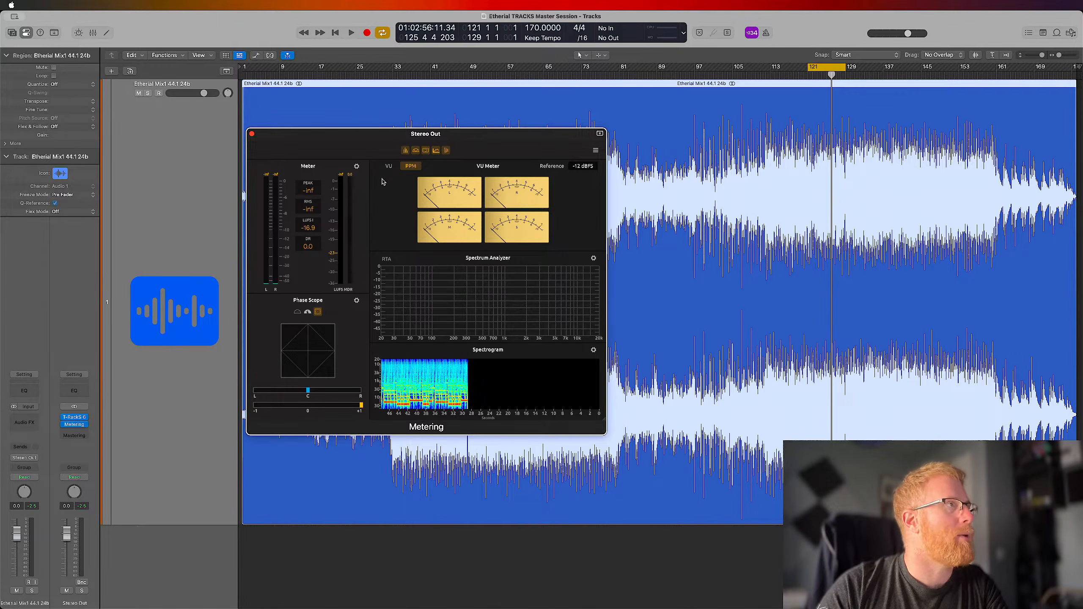
click(388, 167)
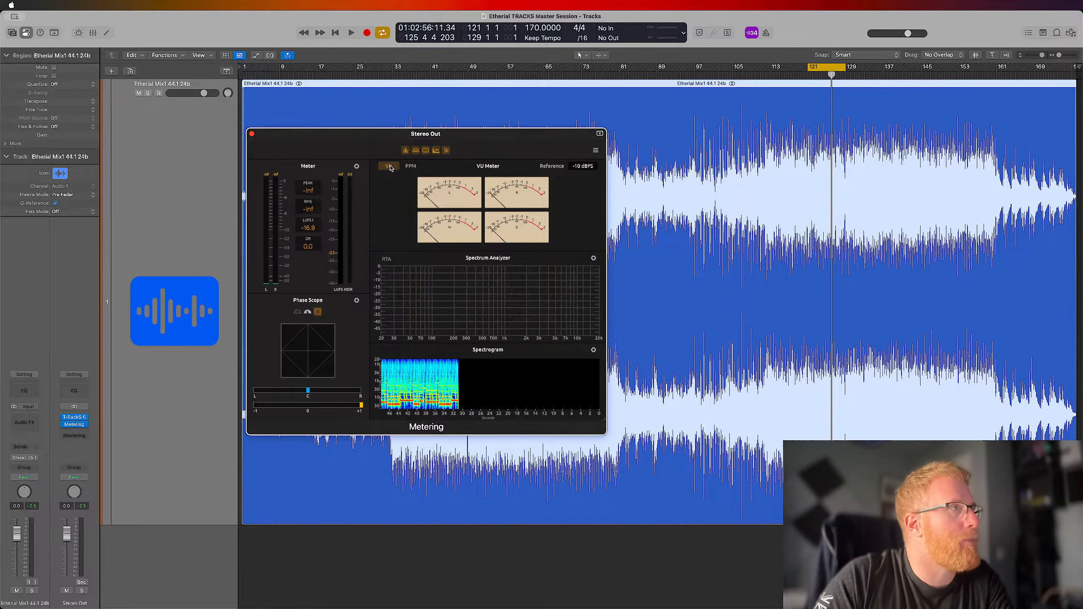
click(426, 151)
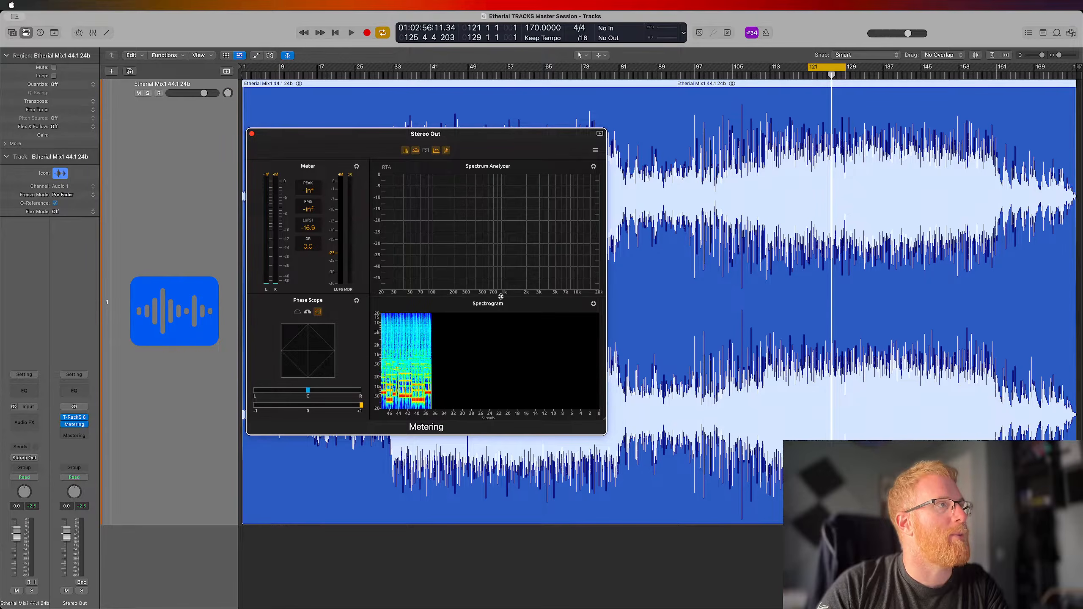
drag(501, 295, 504, 208)
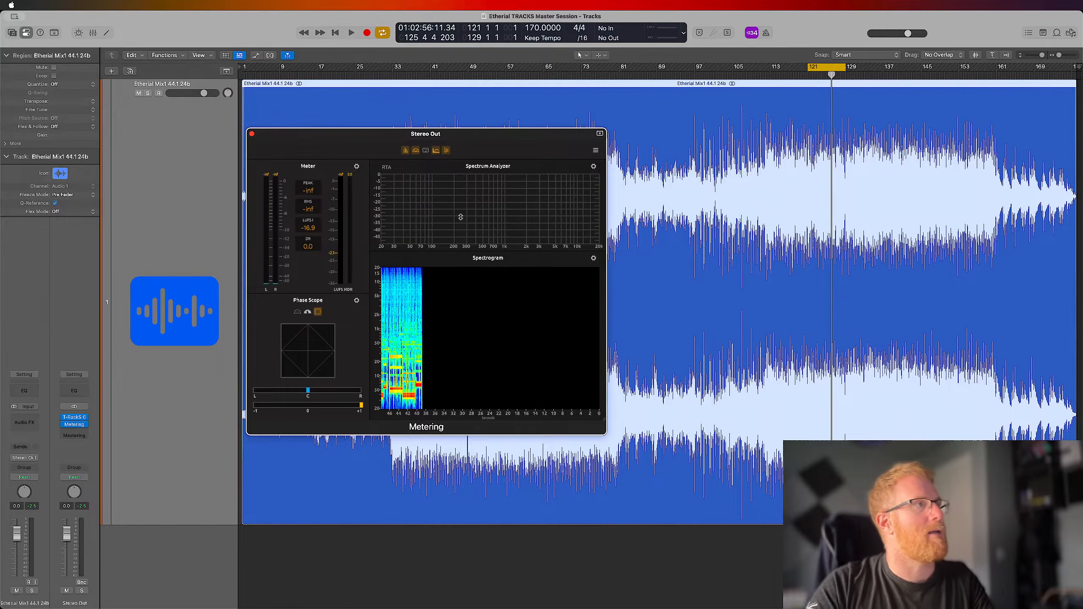
key(space)
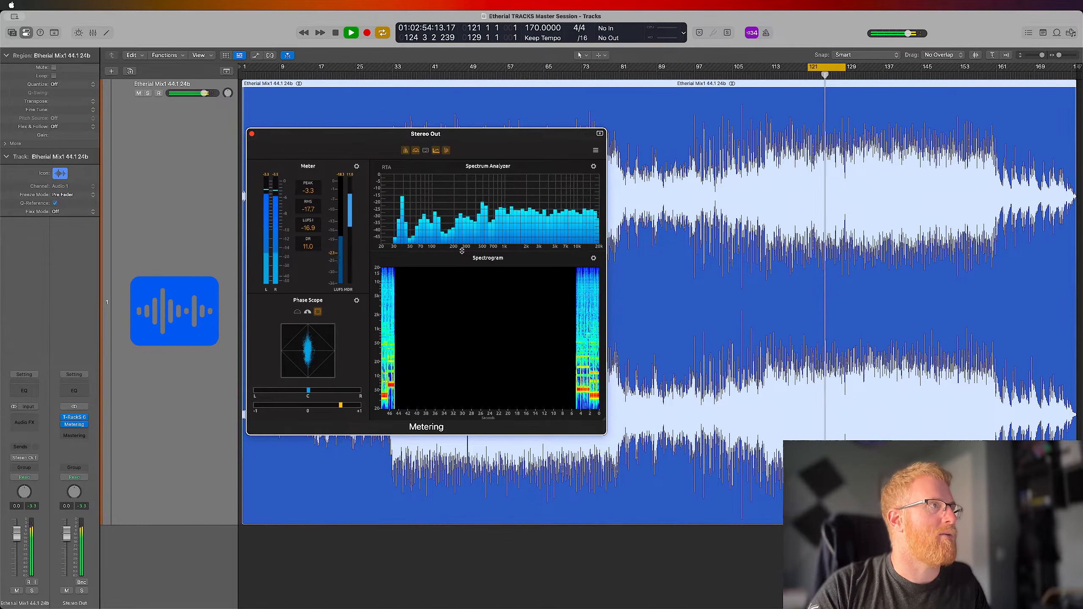
Move the Metering window aside and open the T-RackS 6 plug-in on the Stereo Out next to it
mouse_move(483, 251)
mouse_down()
mouse_move(480, 362)
mouse_move(480, 259)
mouse_up()
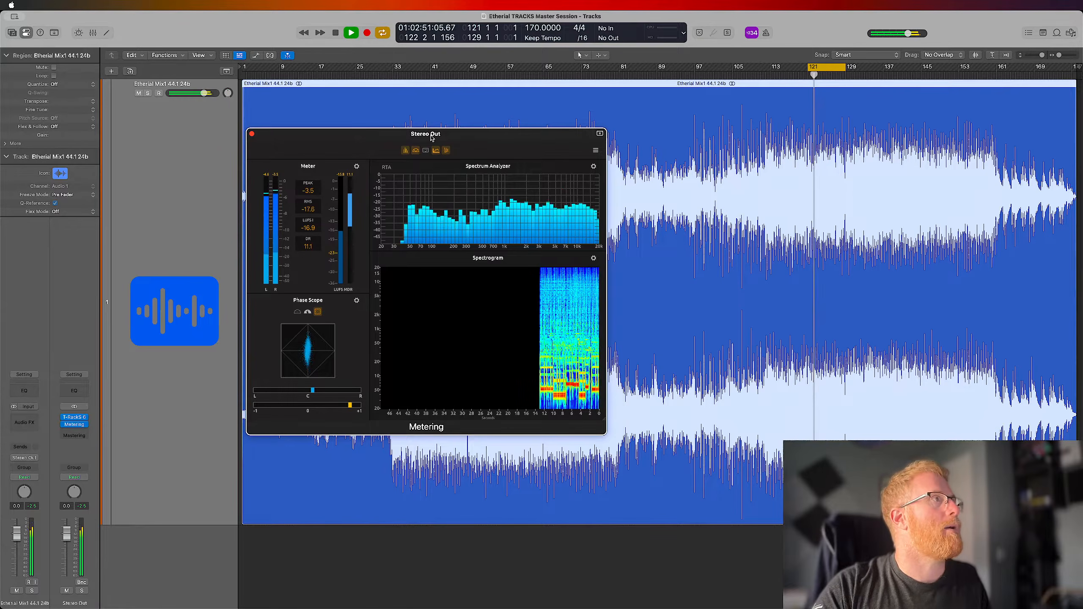
drag(395, 139, 817, 132)
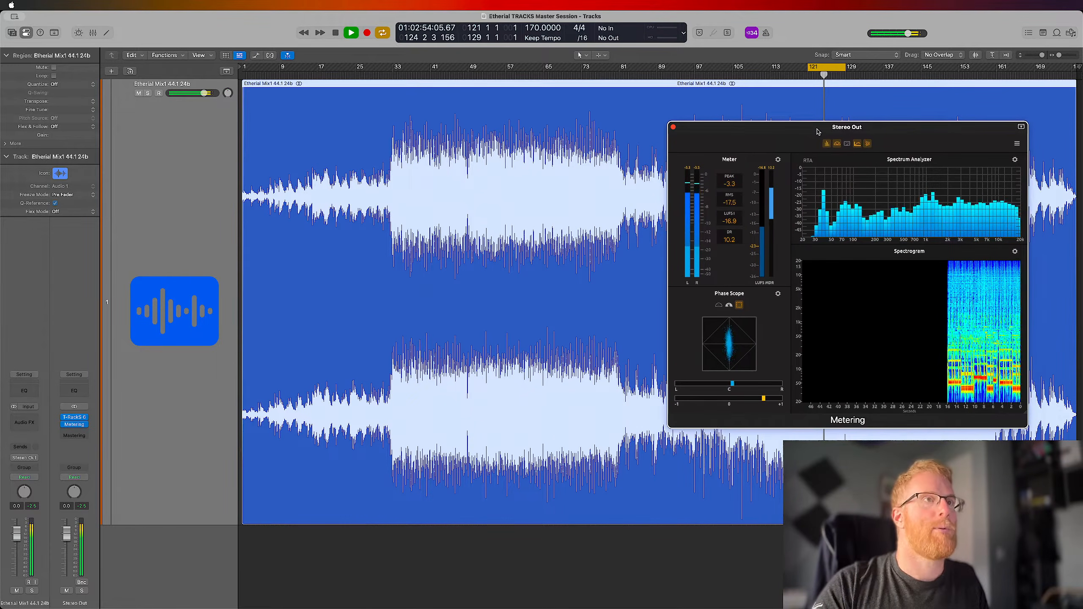
click(76, 425)
click(76, 425)
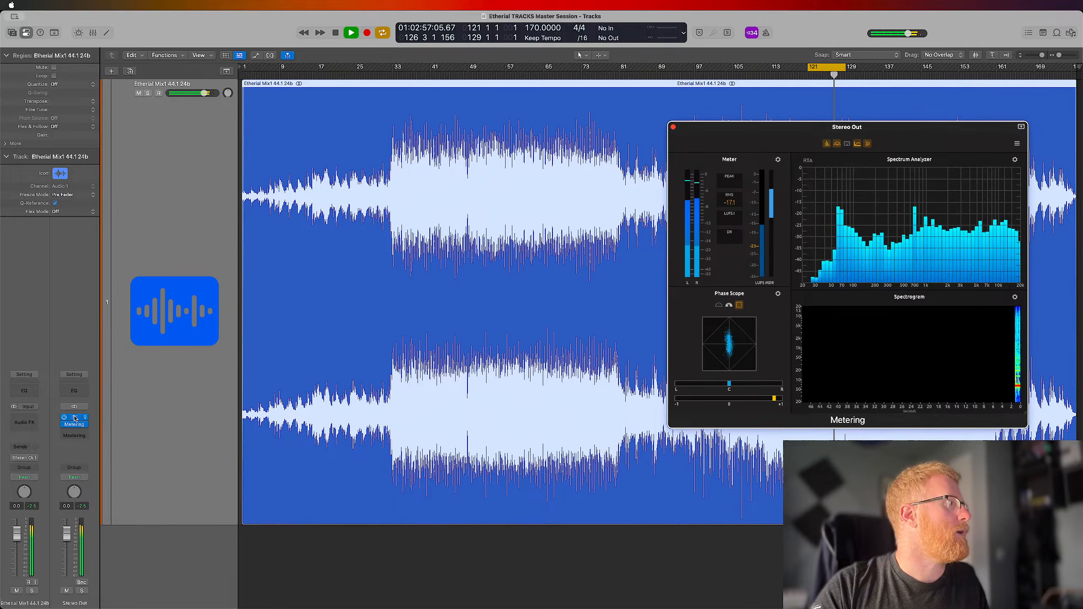
drag(456, 115, 492, 127)
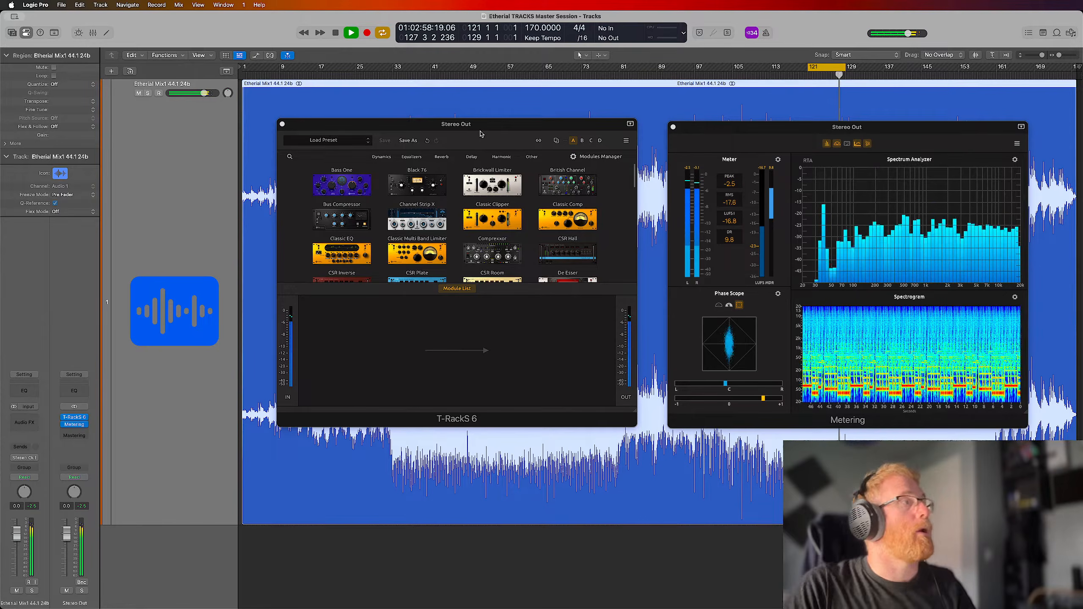
Stop the loop, add the Master Match X module to the empty T-RackS 6 chain and show its reference setup
key(space)
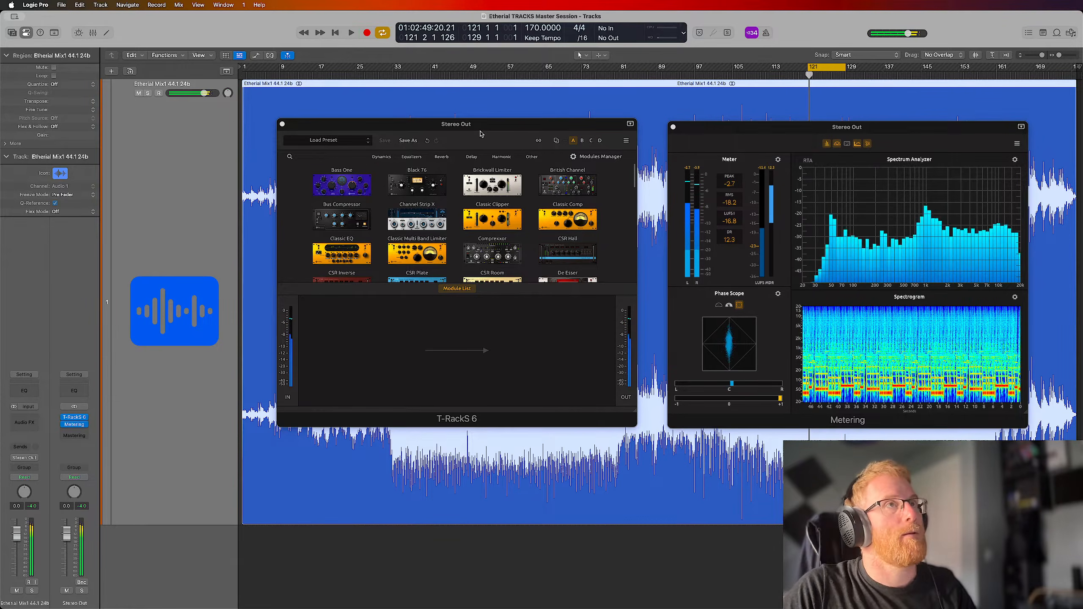
click(826, 71)
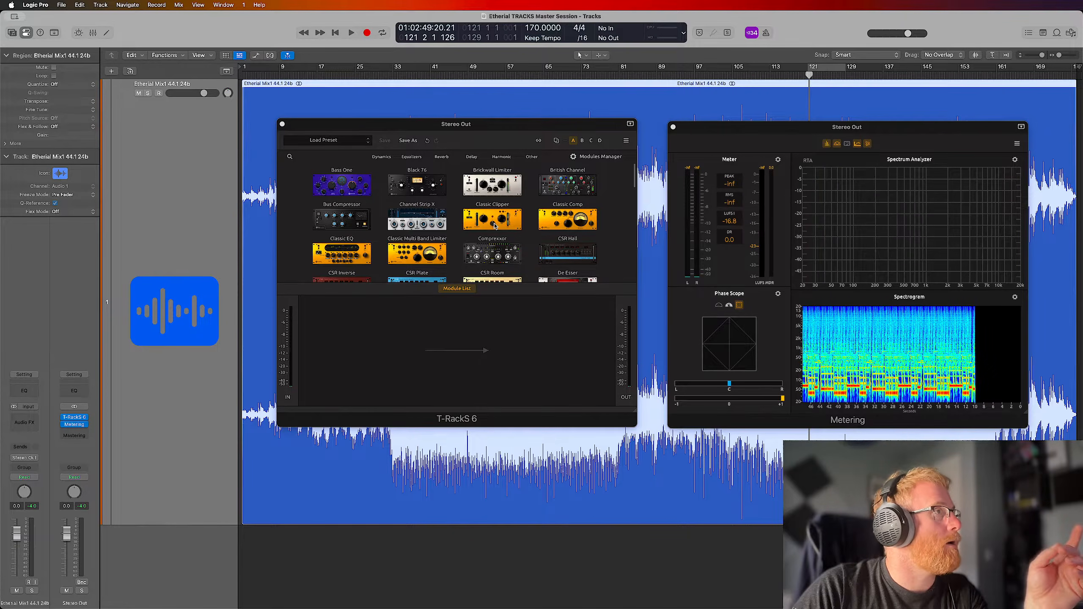
scroll(495, 226, down, 10)
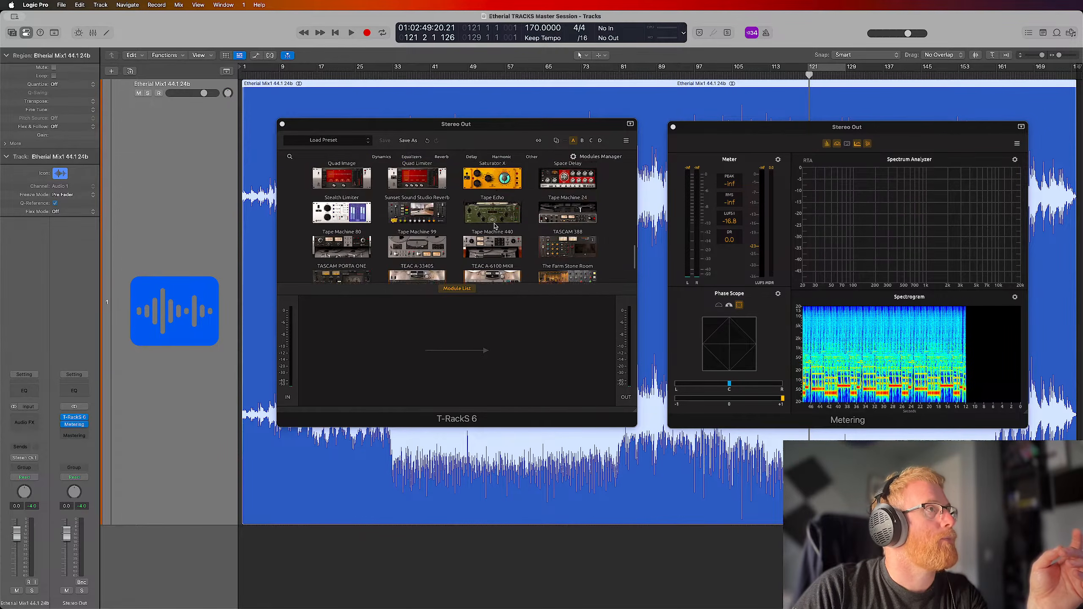
click(415, 203)
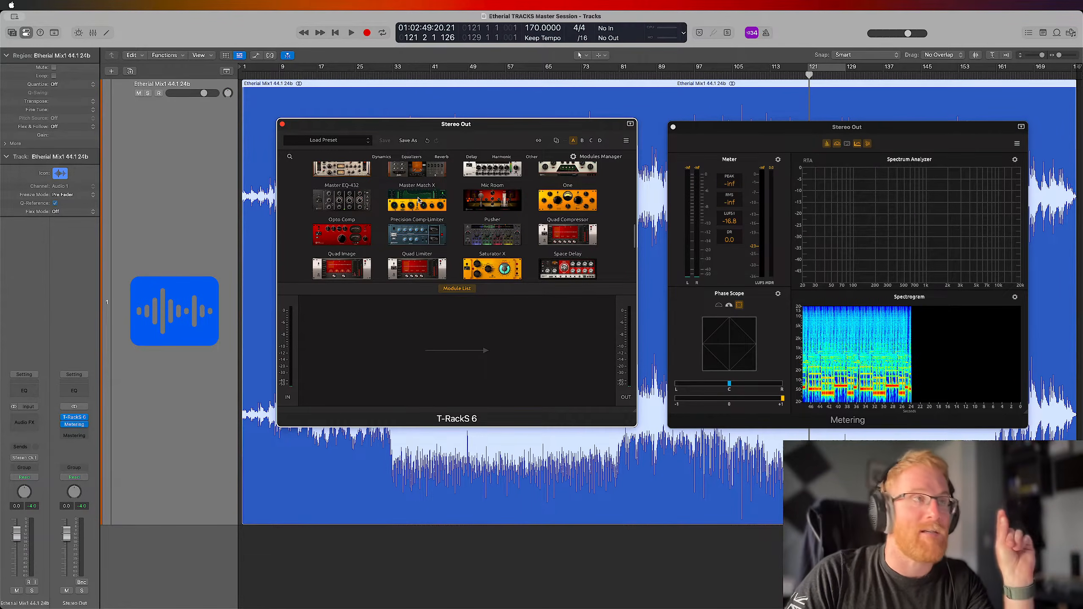
drag(418, 197, 456, 352)
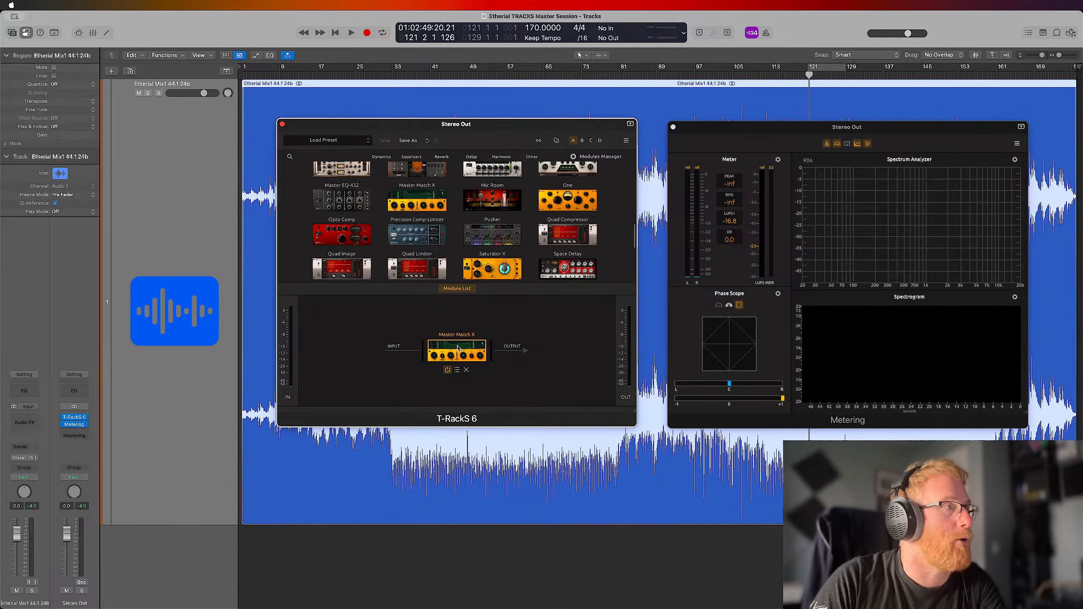
click(456, 290)
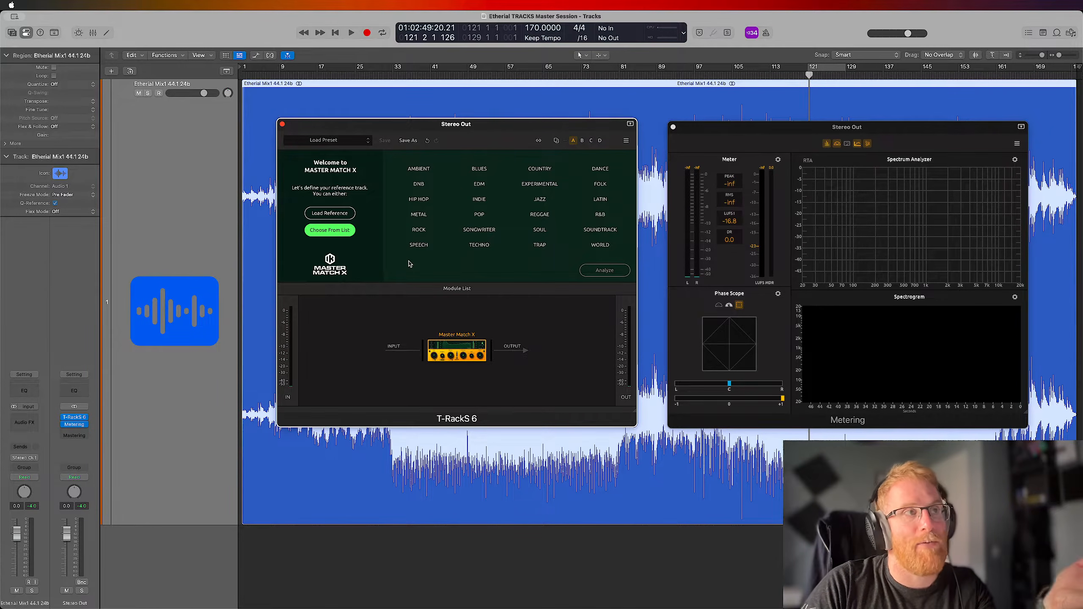
Turn cycle mode on, start playback and set the cycle range from bar 33 to bar 65
click(828, 67)
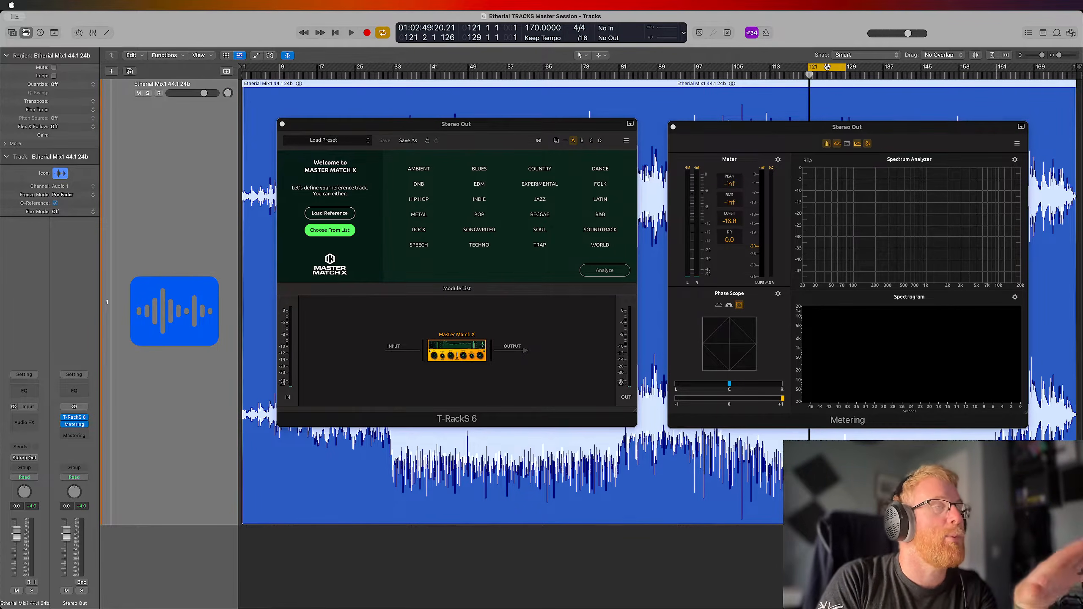
key(space)
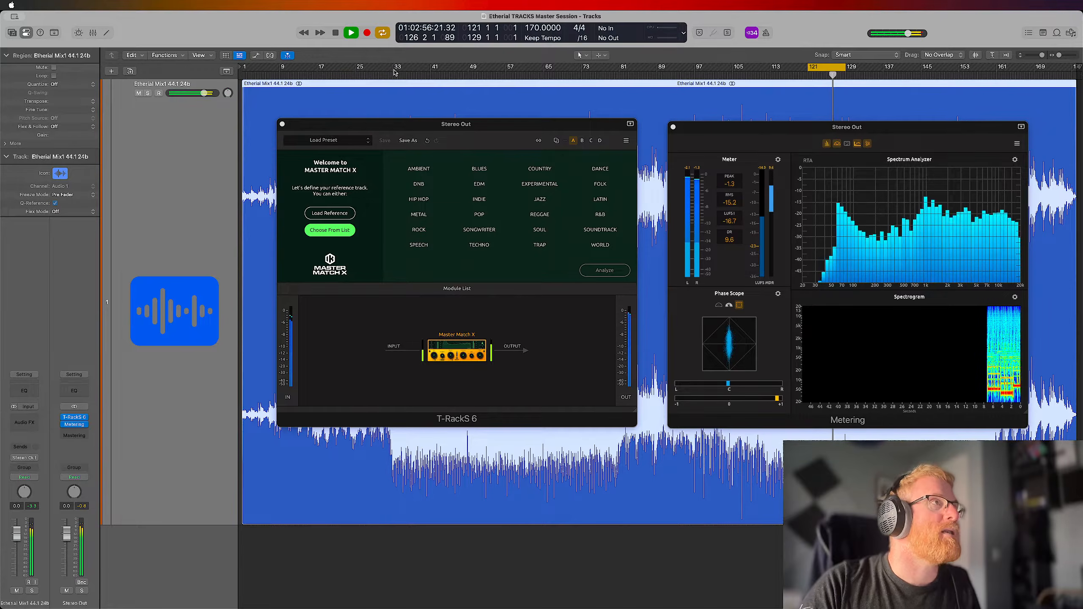
drag(414, 72, 543, 74)
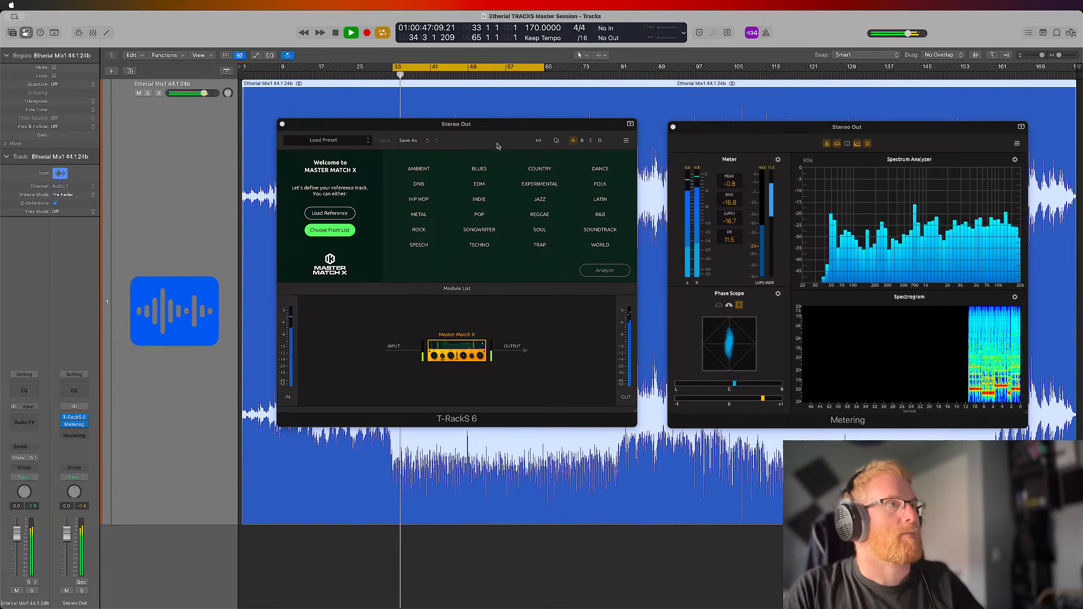
Choose DNB as the Master Match X reference, analyze the looped section and match the mix to it
click(603, 270)
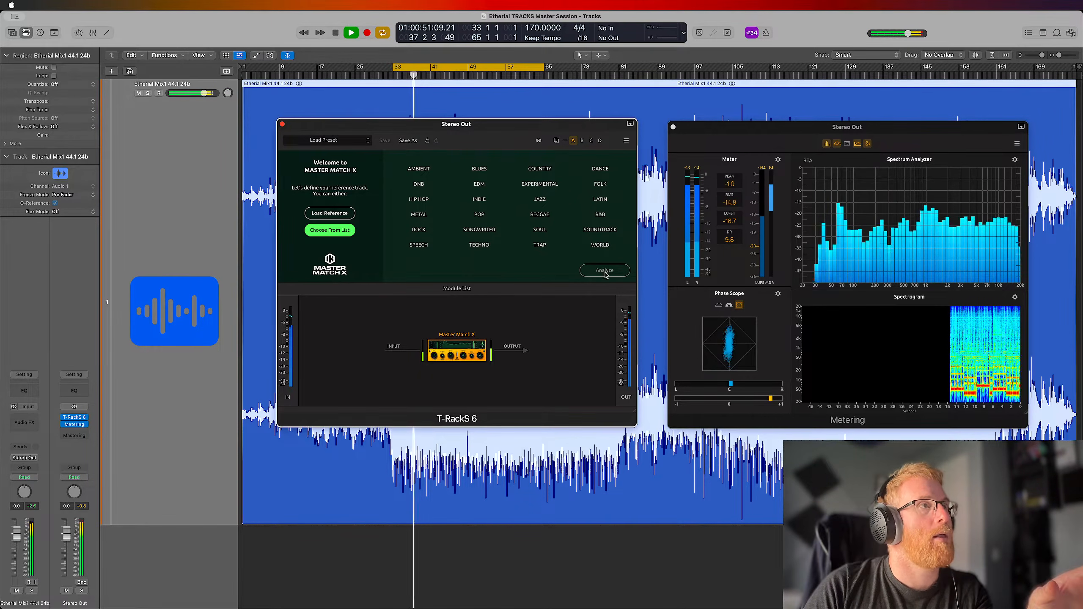
key(space)
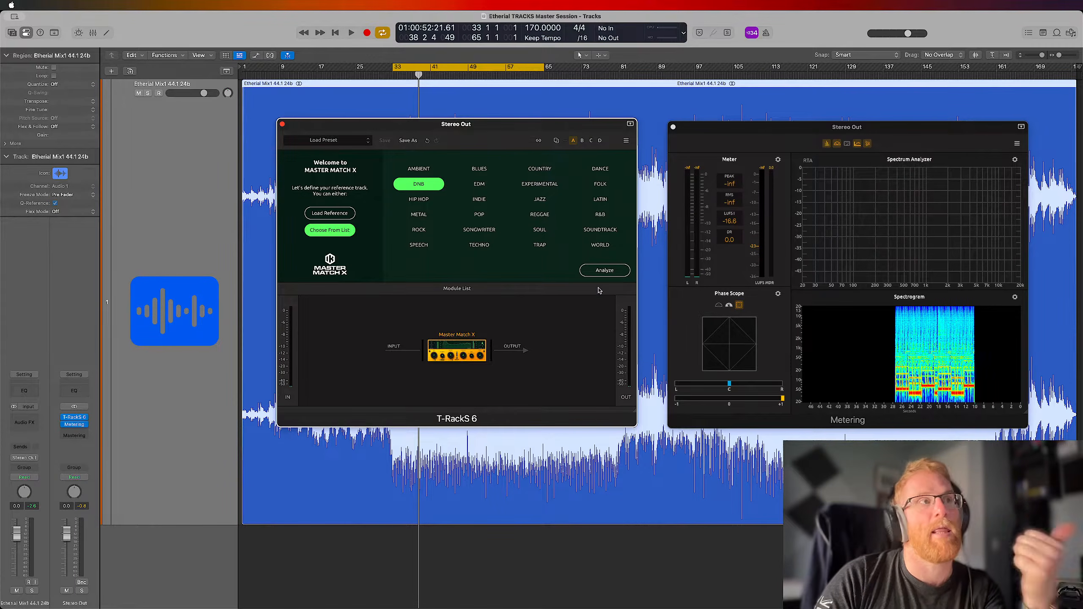
click(605, 271)
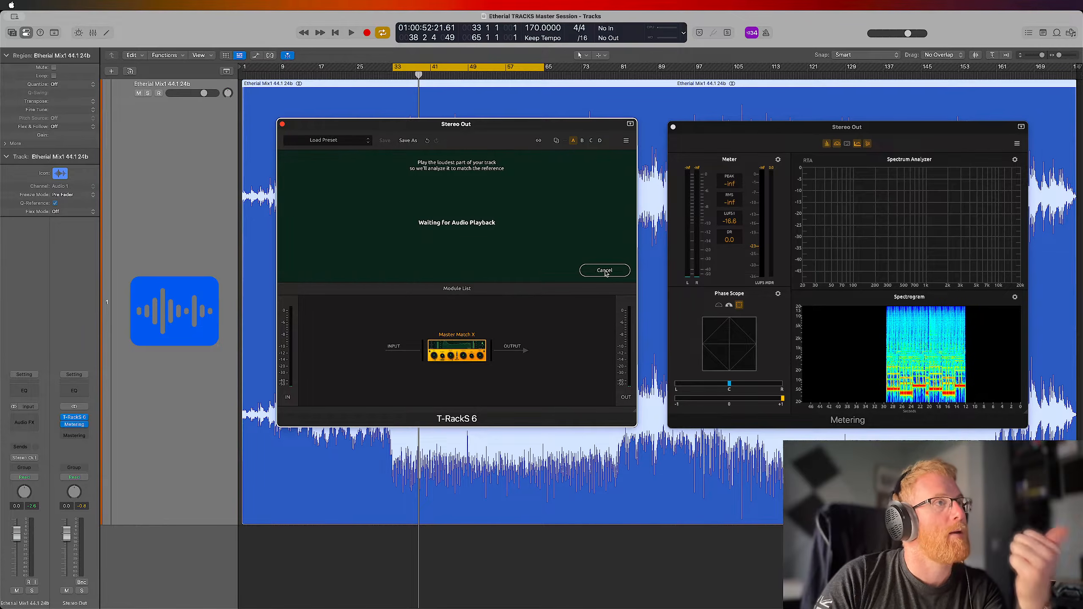
key(space)
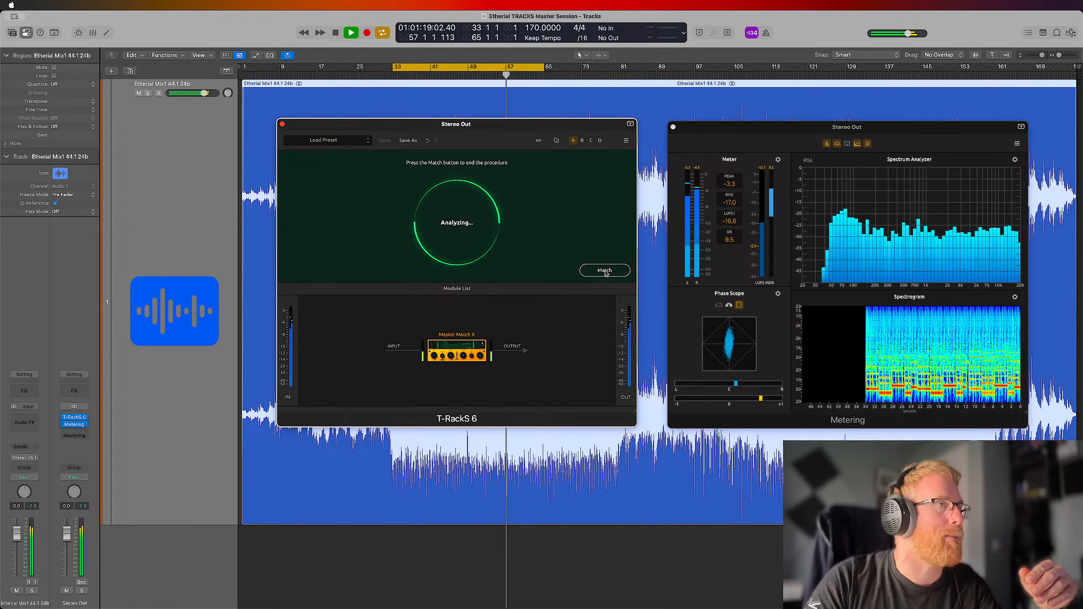
click(605, 271)
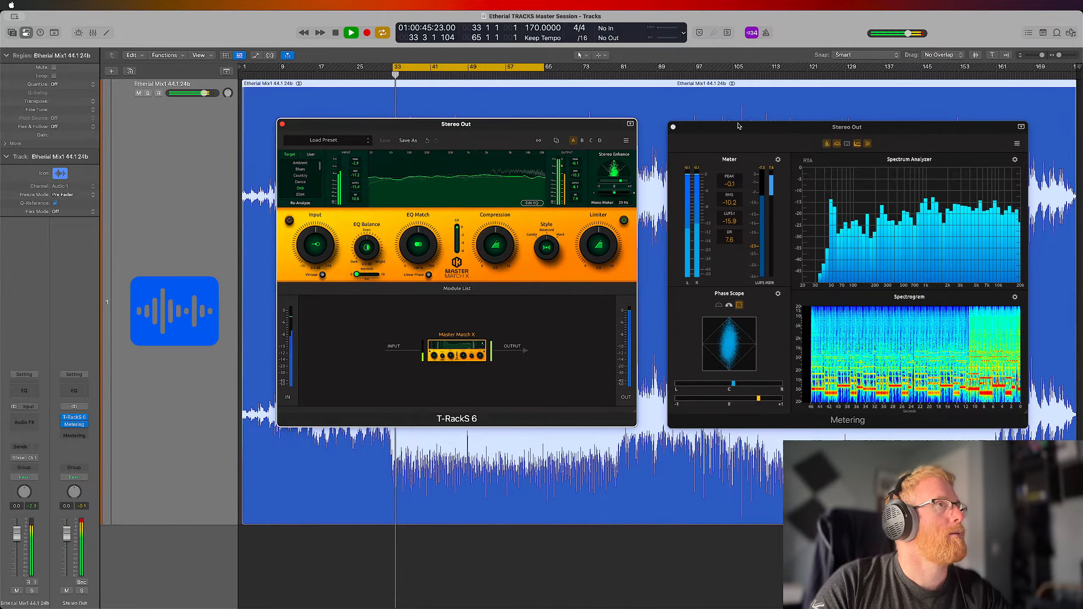
Show the T-RackS 6 plug-in header and compare the loop with the plug-in bypassed and active
click(630, 124)
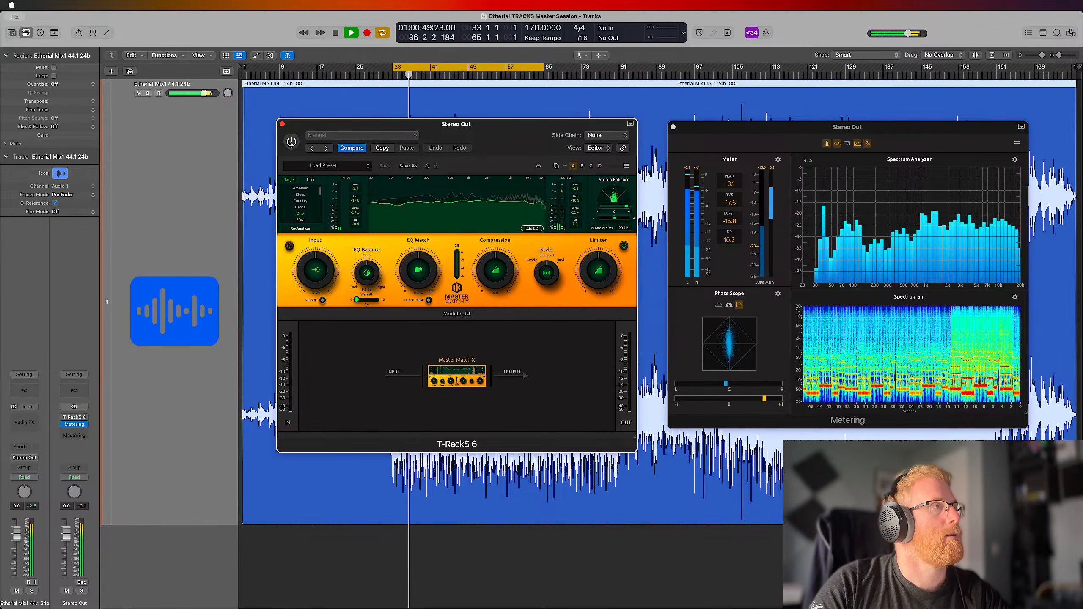
click(291, 142)
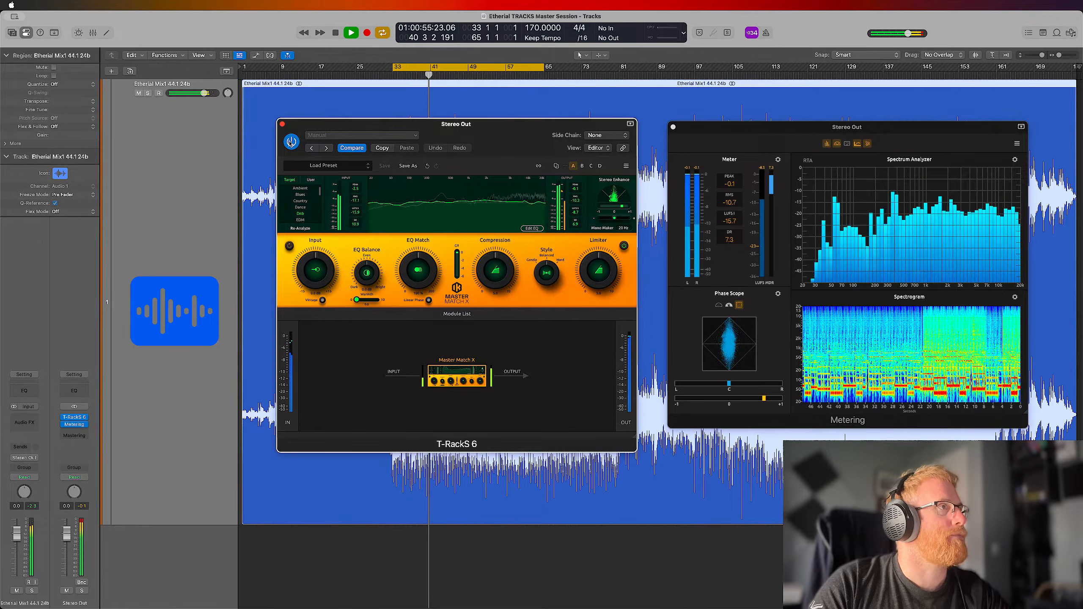
key(space)
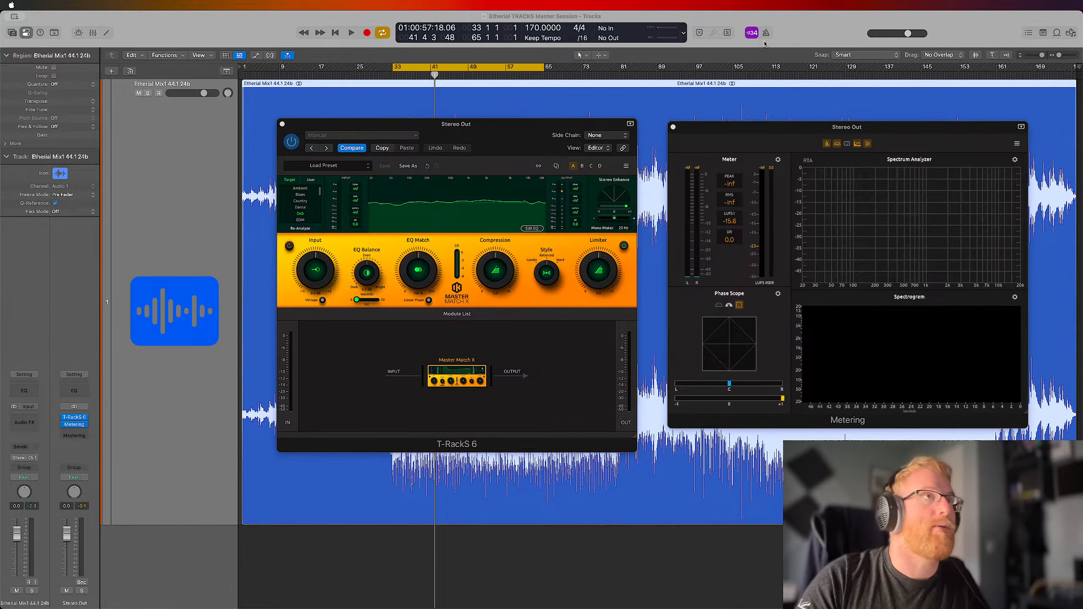
Replay the loop and compare the sound with the Master Match X module switched off and back on
click(794, 33)
key(space)
key(space)
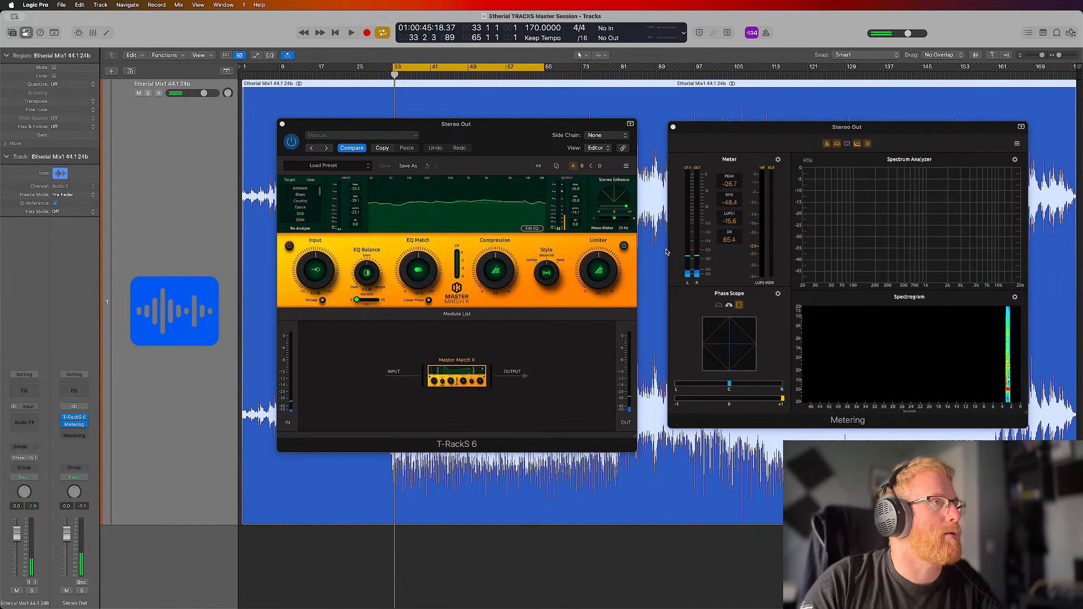
click(625, 247)
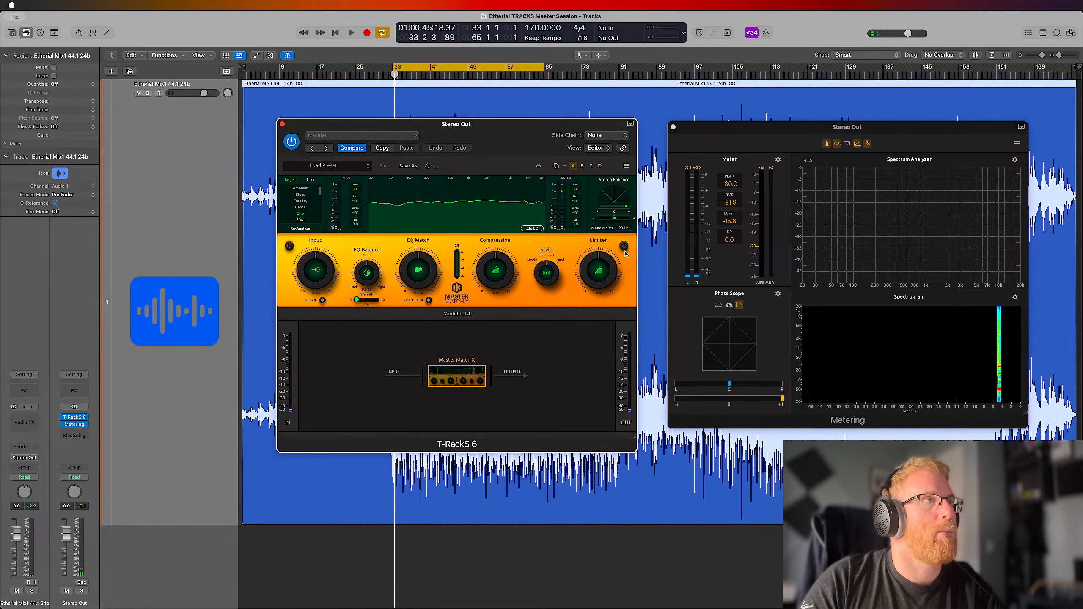
key(space)
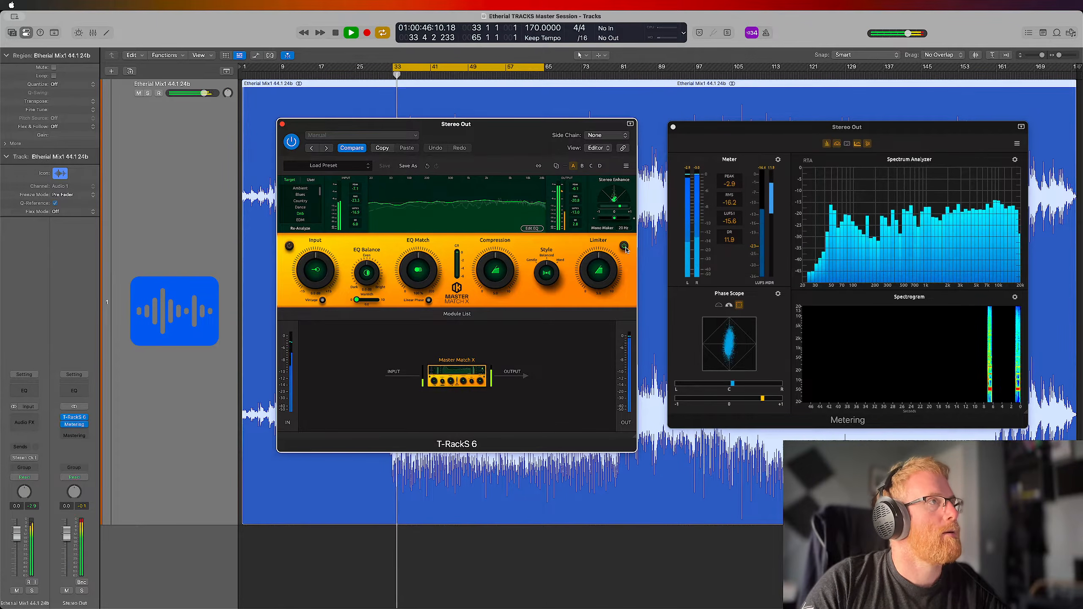
click(624, 247)
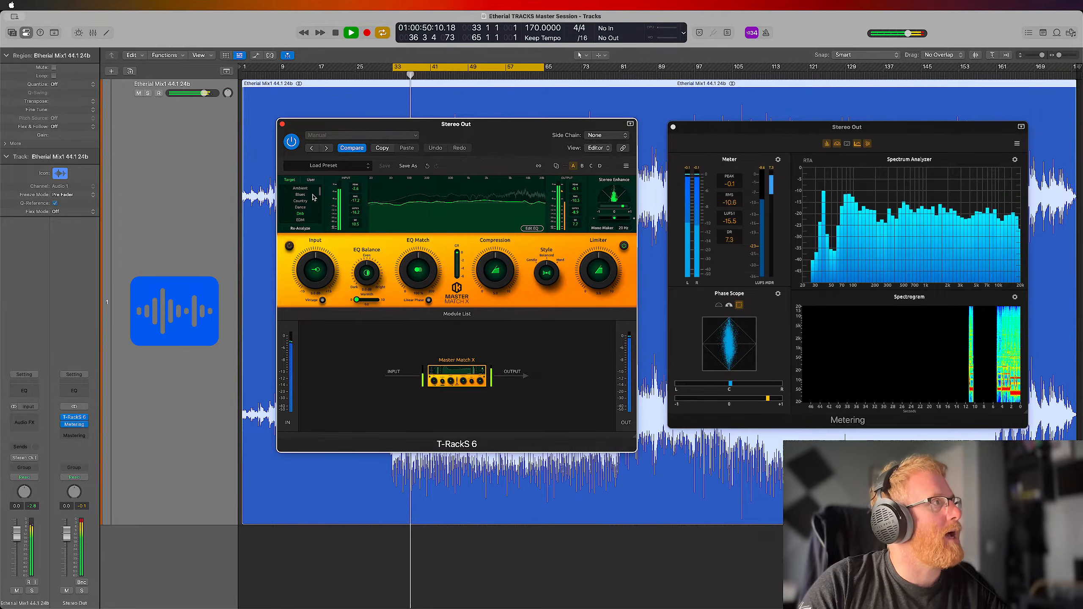
Audition the EDM, Dance and HipHop targets in Master Match X against DnB and return to DnB
click(301, 220)
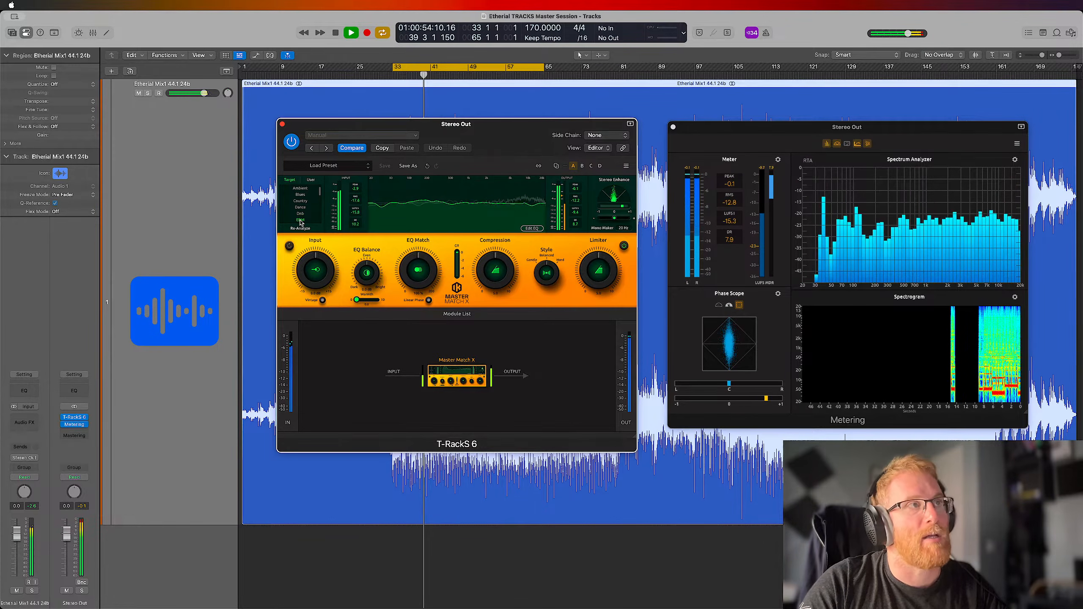
click(301, 215)
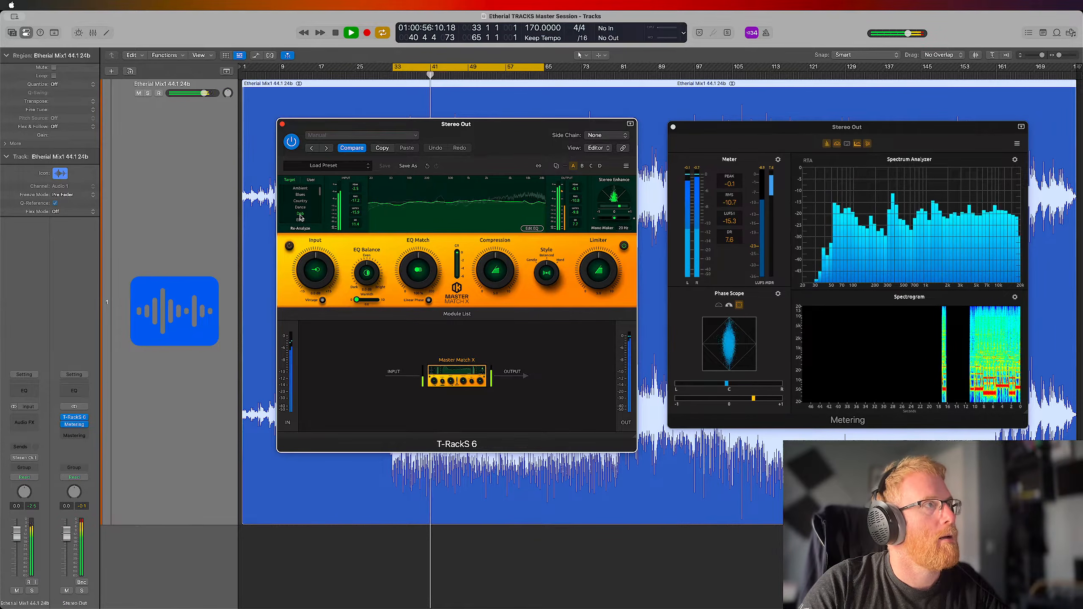
click(301, 219)
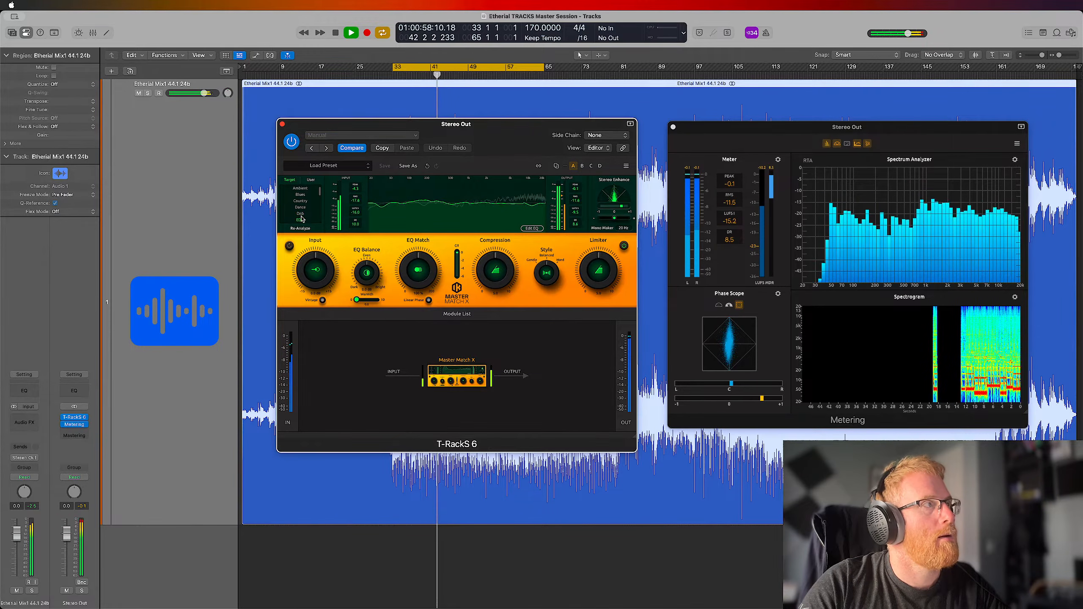
click(301, 213)
click(300, 207)
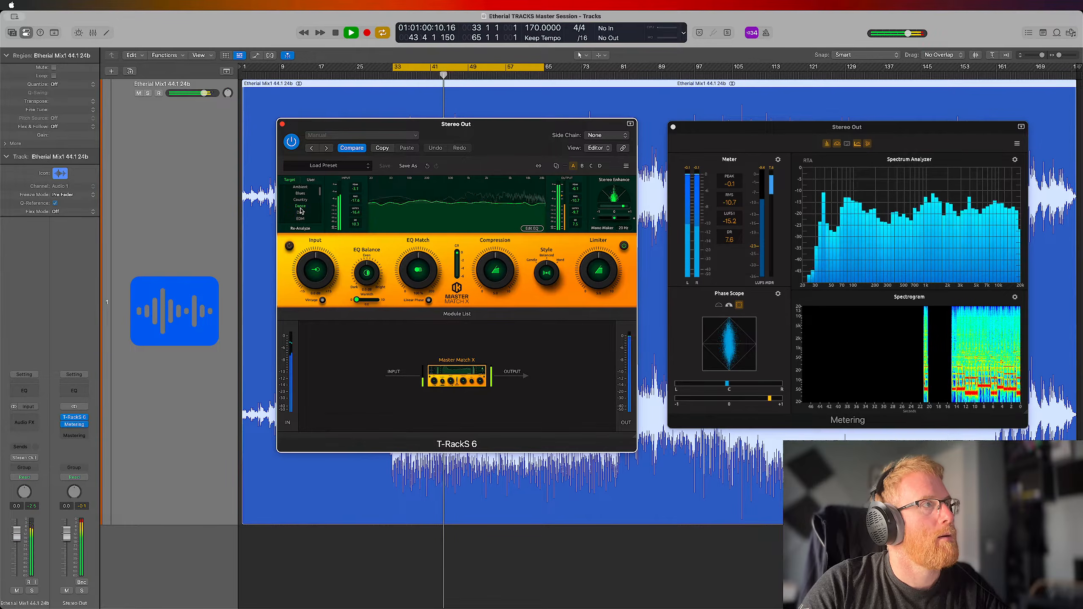
scroll(311, 203, down, 3)
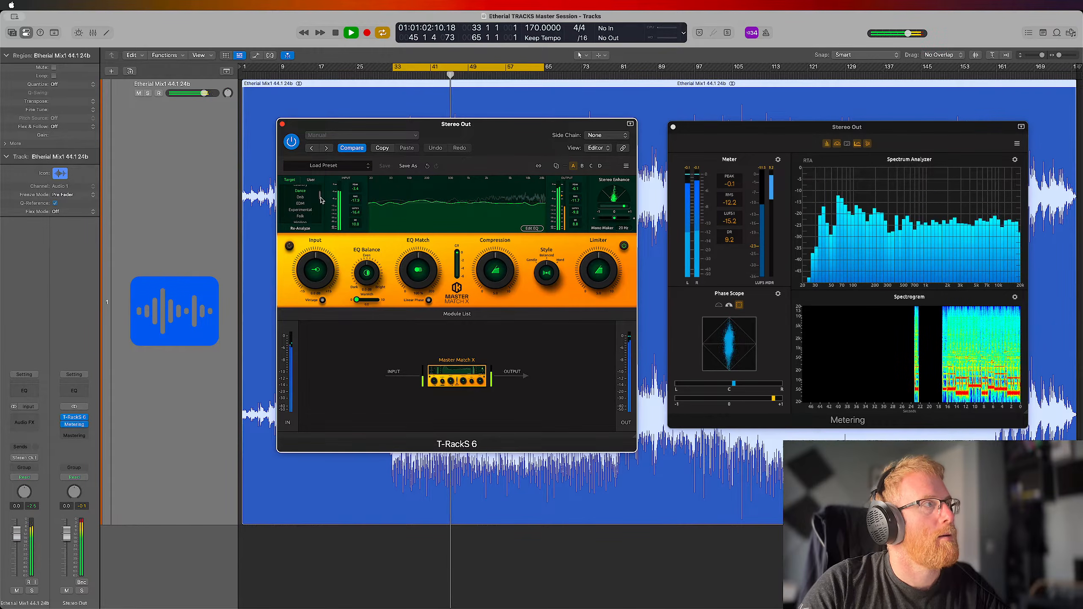
click(301, 205)
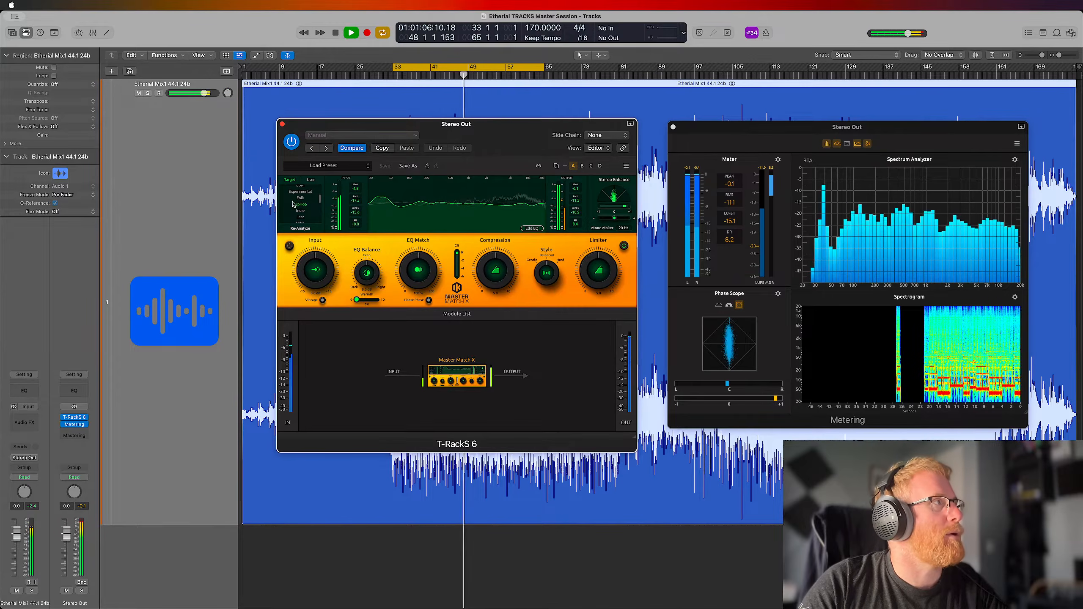
scroll(320, 201, up, 2)
click(302, 194)
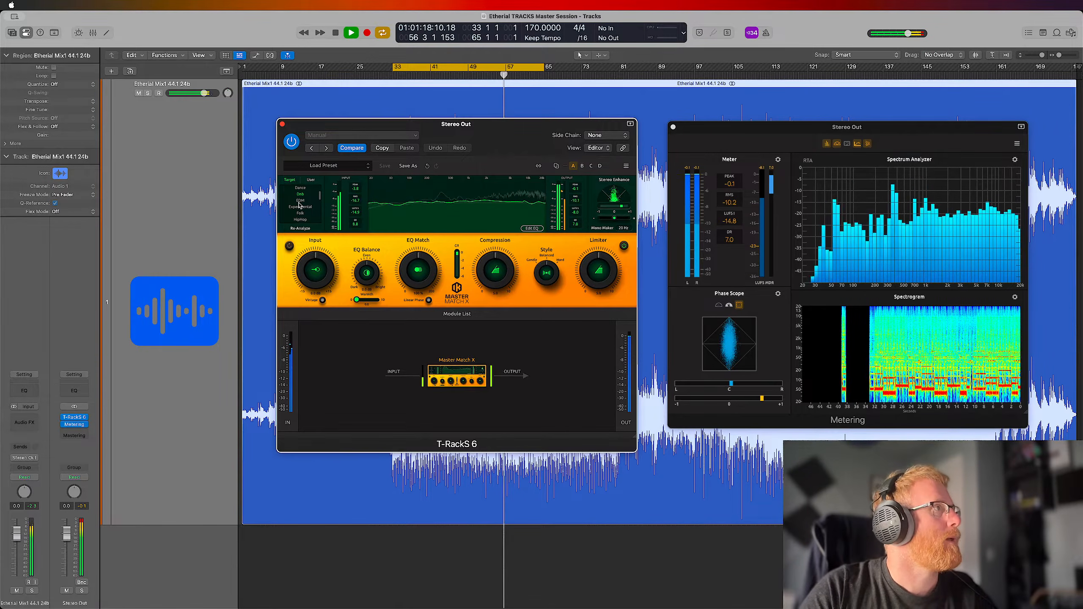
Adjust the EQ Match amount in Master Match X, trying different strengths while the loop plays
drag(418, 271, 432, 293)
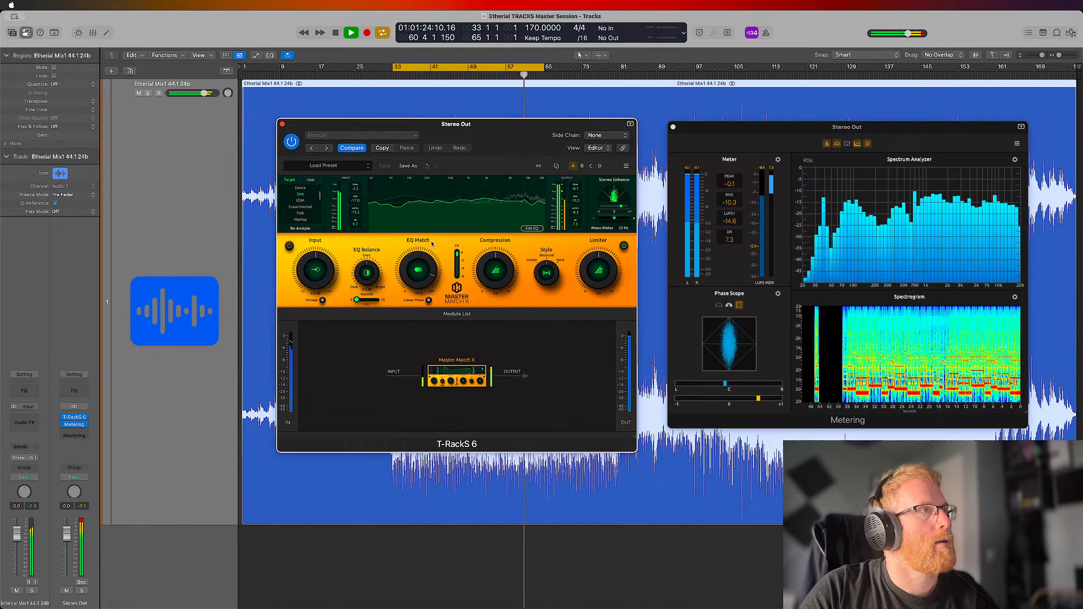
drag(432, 229, 433, 294)
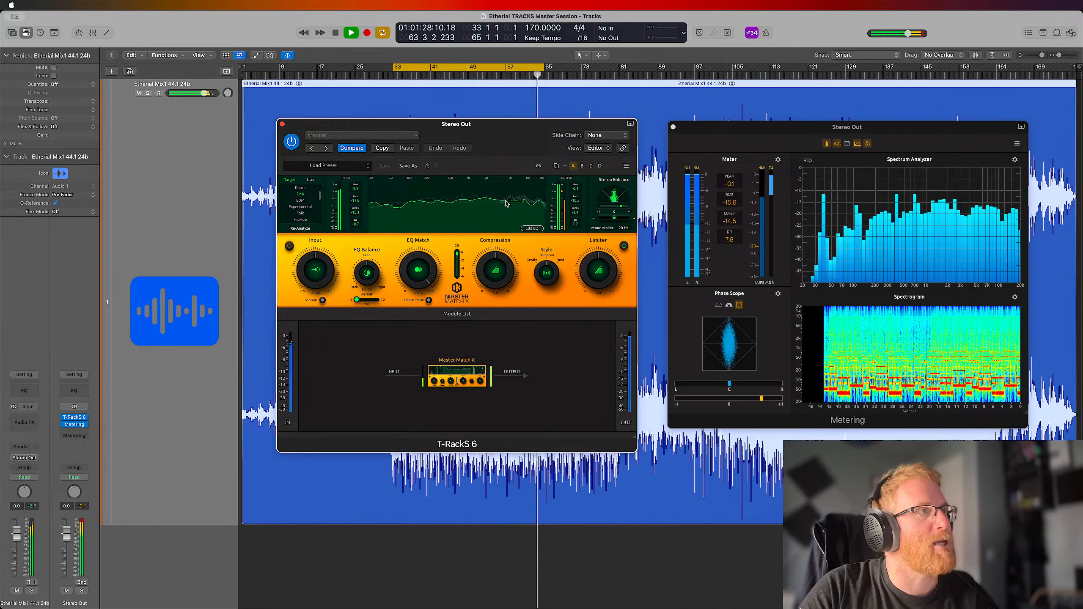
drag(407, 255, 424, 328)
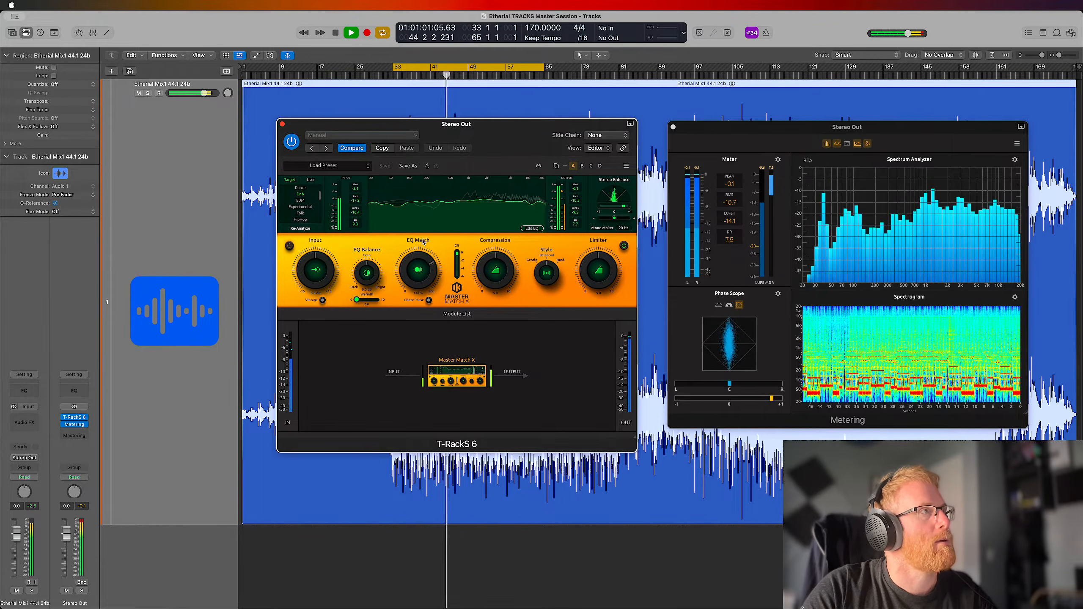
Fine-tune the EQ Match amount in Master Match X and restart the loop
drag(420, 283, 420, 280)
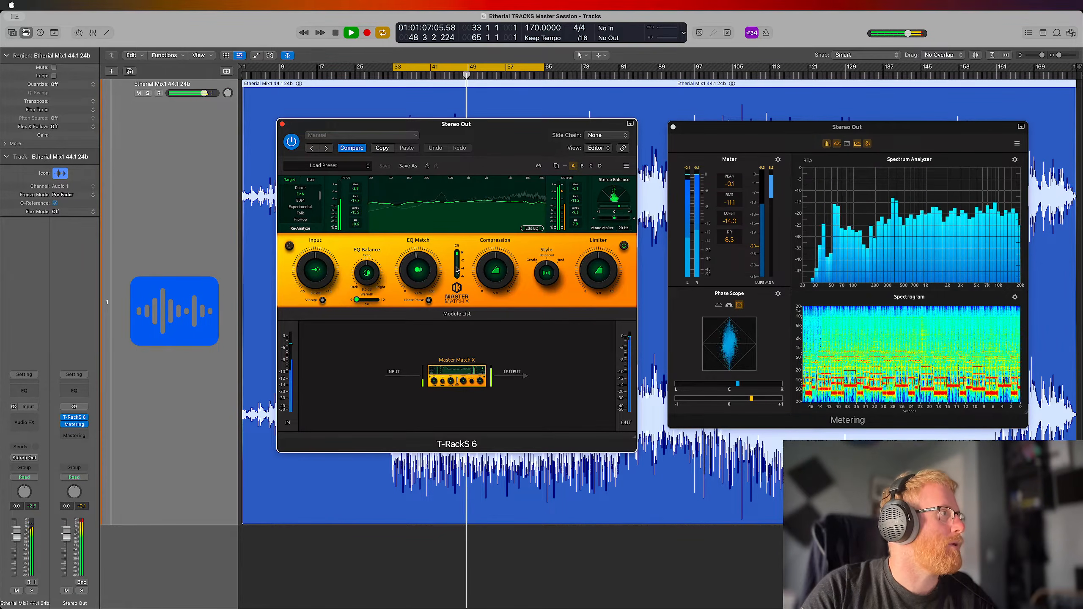
key(space)
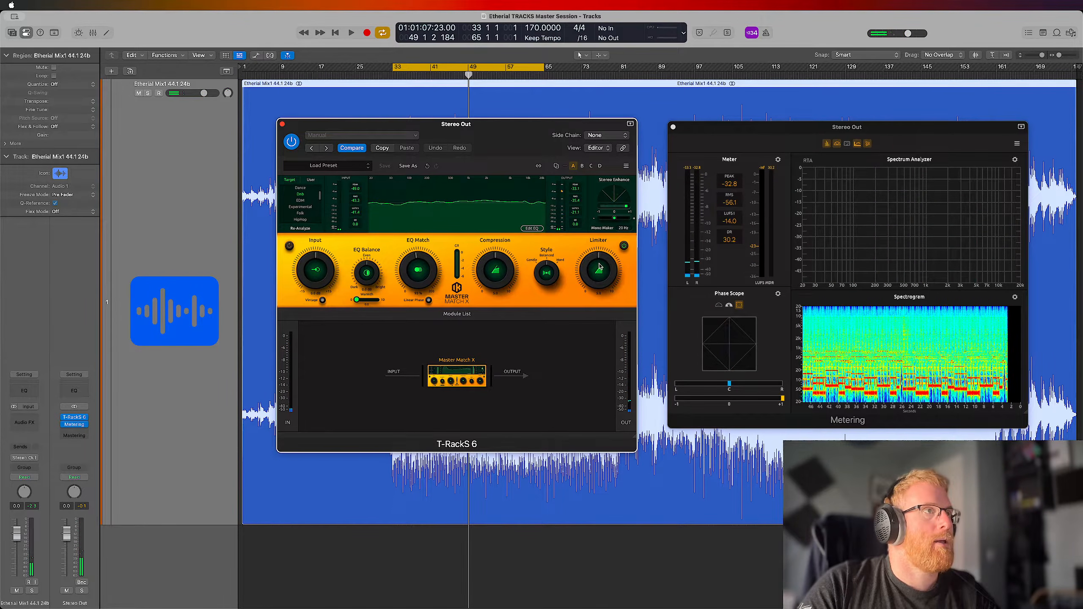
key(space)
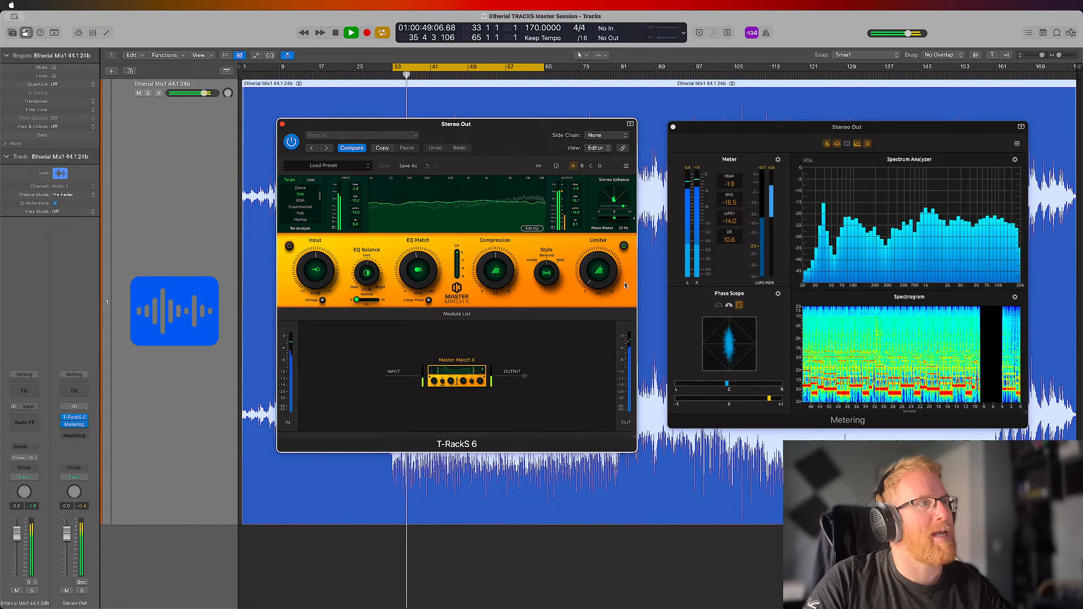
Compare the playing loop with Master Match X bypassed and active
click(624, 246)
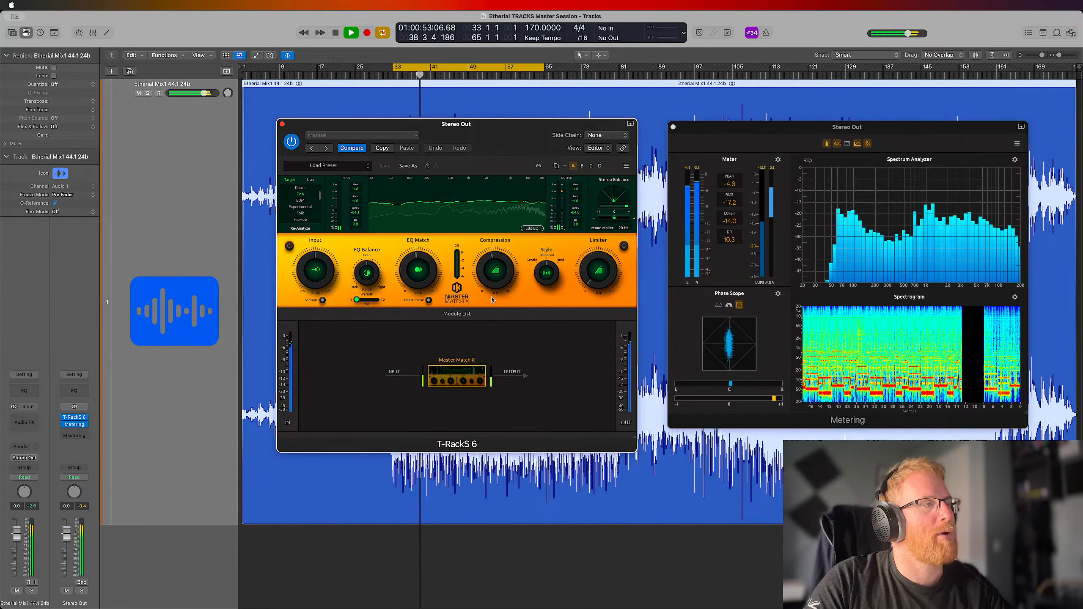
click(624, 246)
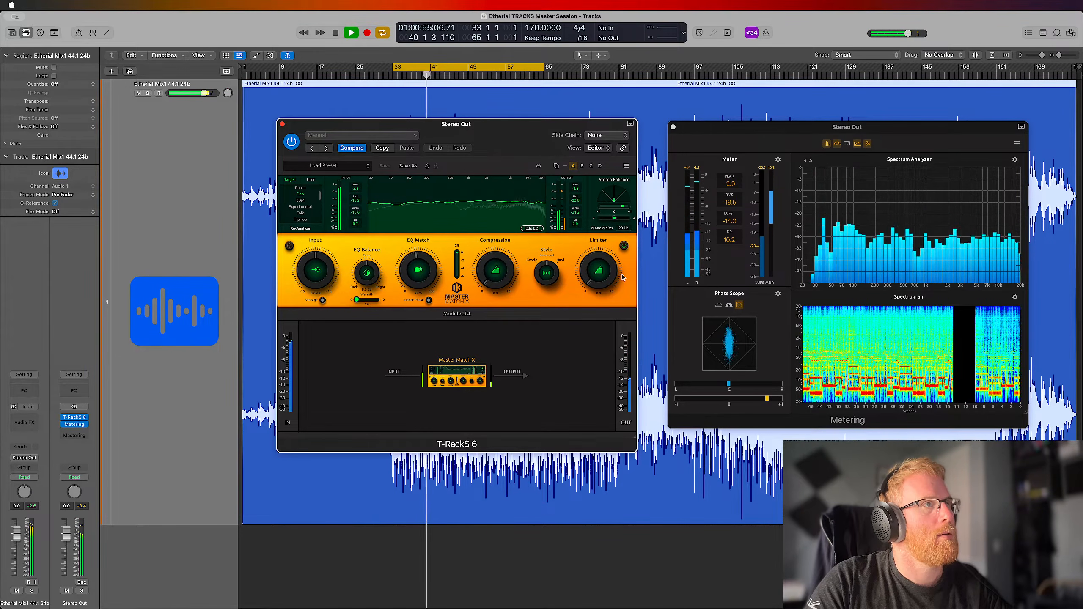
click(625, 246)
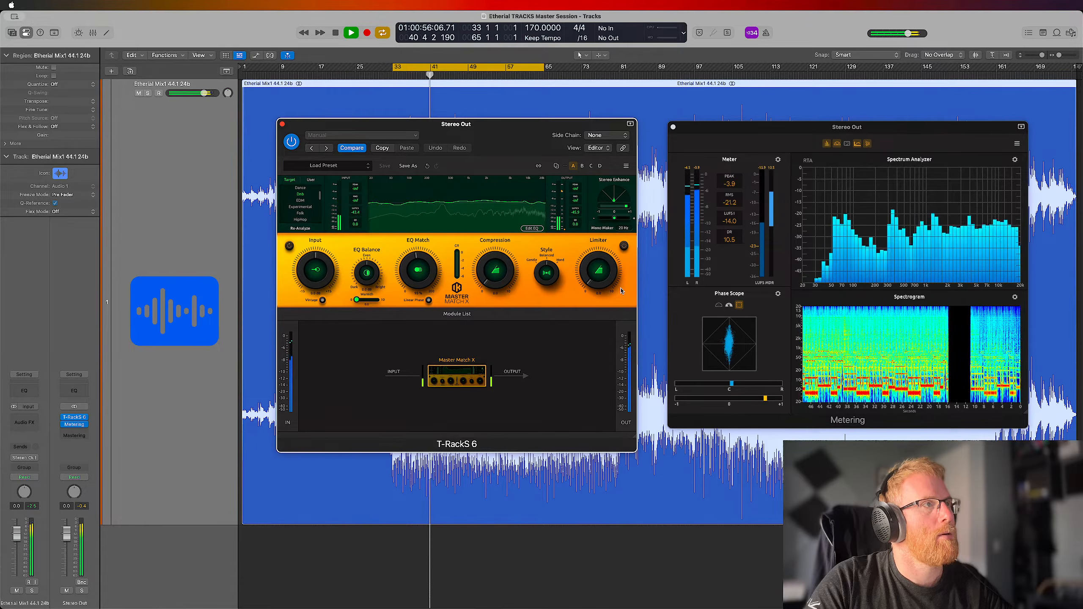
click(625, 247)
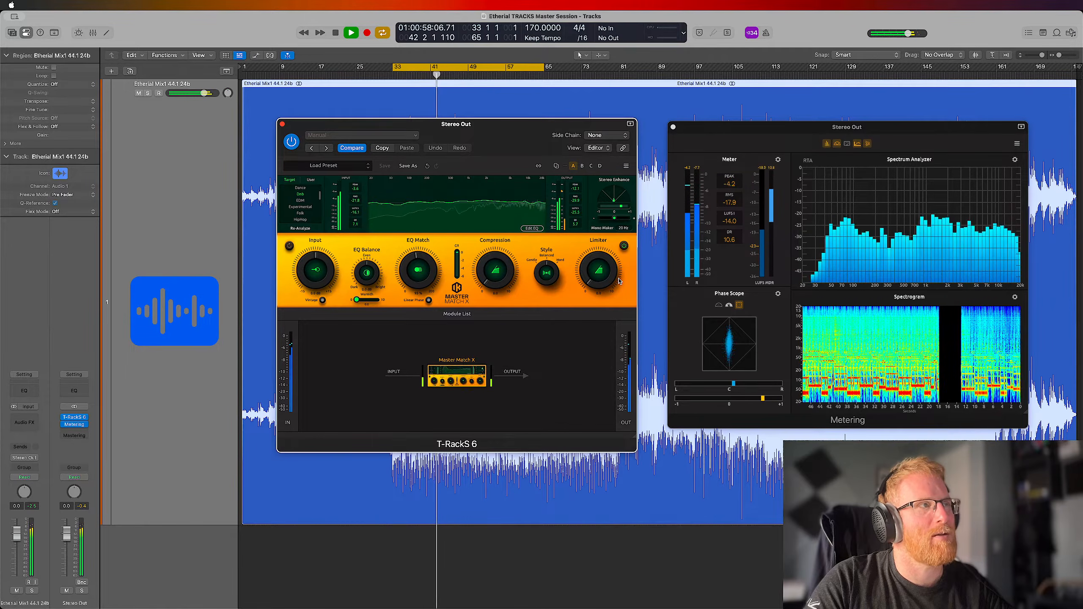
click(624, 246)
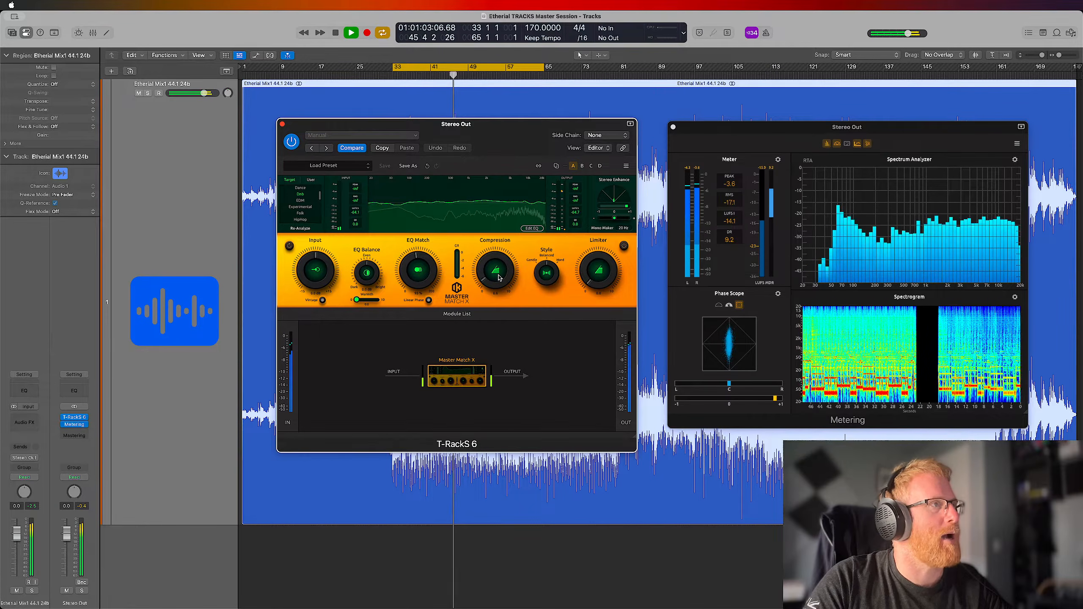
drag(499, 282, 499, 280)
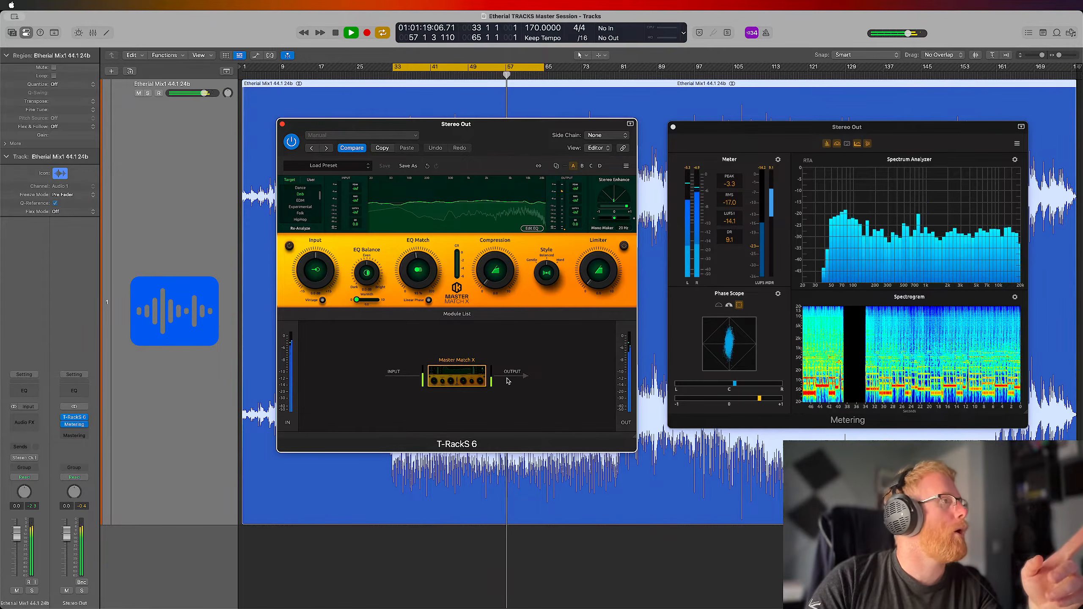
Remove Master Match X from the chain, add a fresh instance from the module list, and stop playback
mouse_move(452, 396)
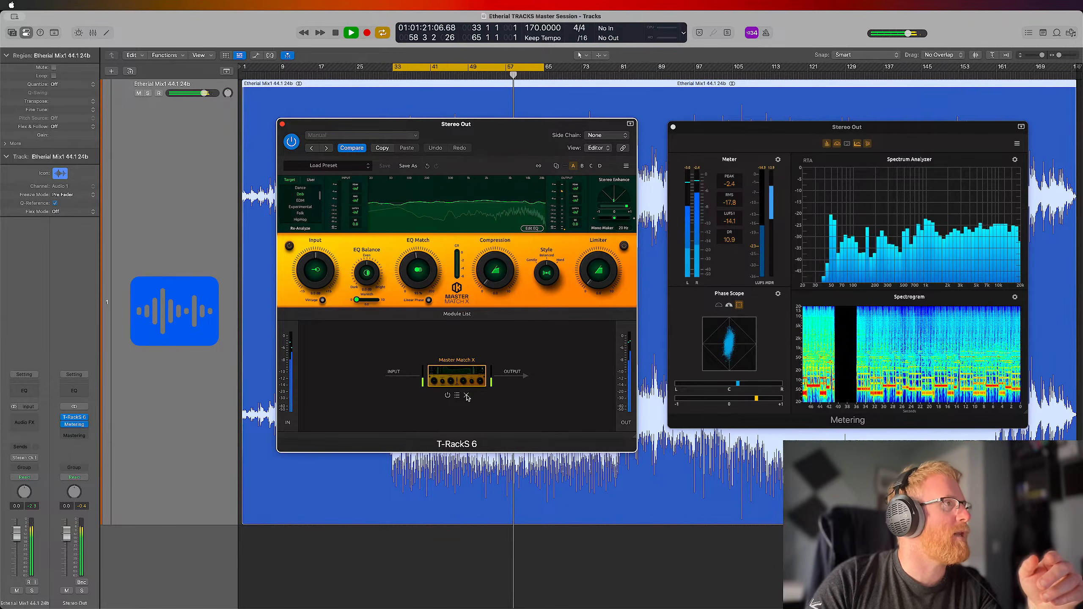
click(466, 395)
click(457, 313)
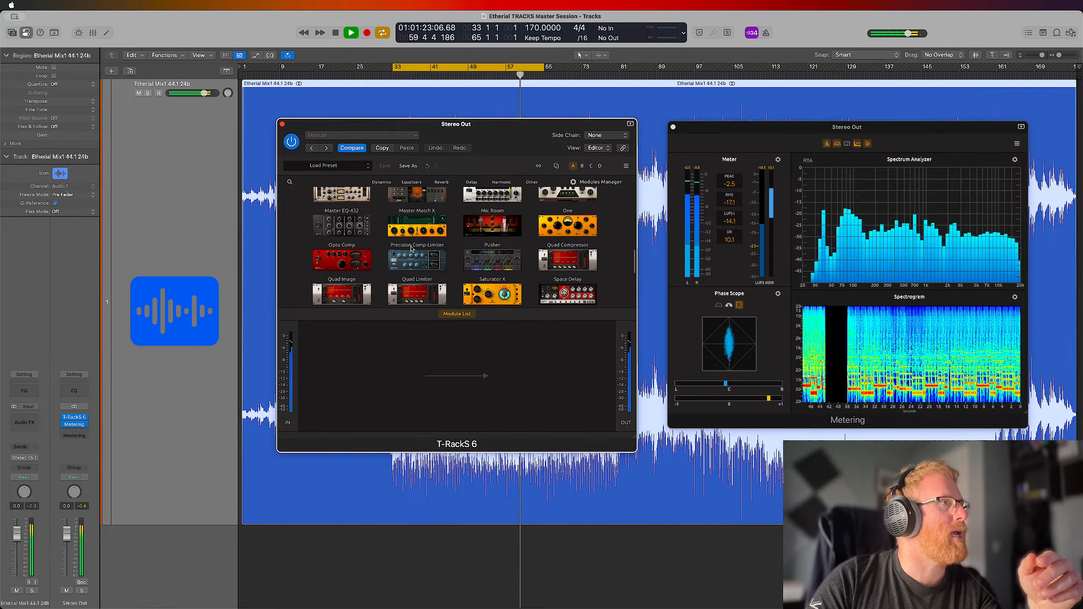
drag(417, 225, 446, 373)
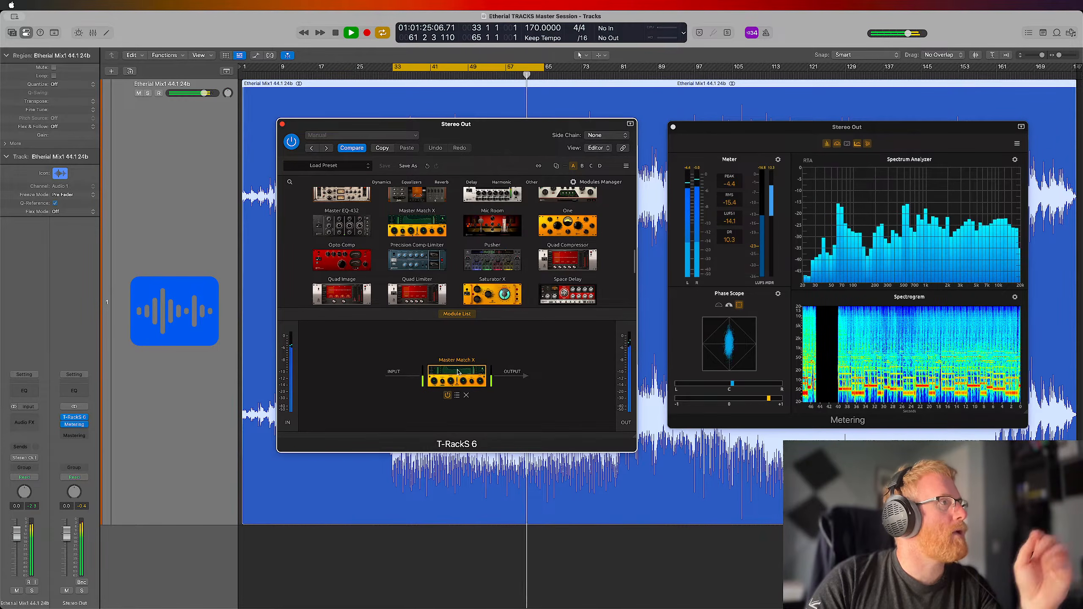
click(457, 314)
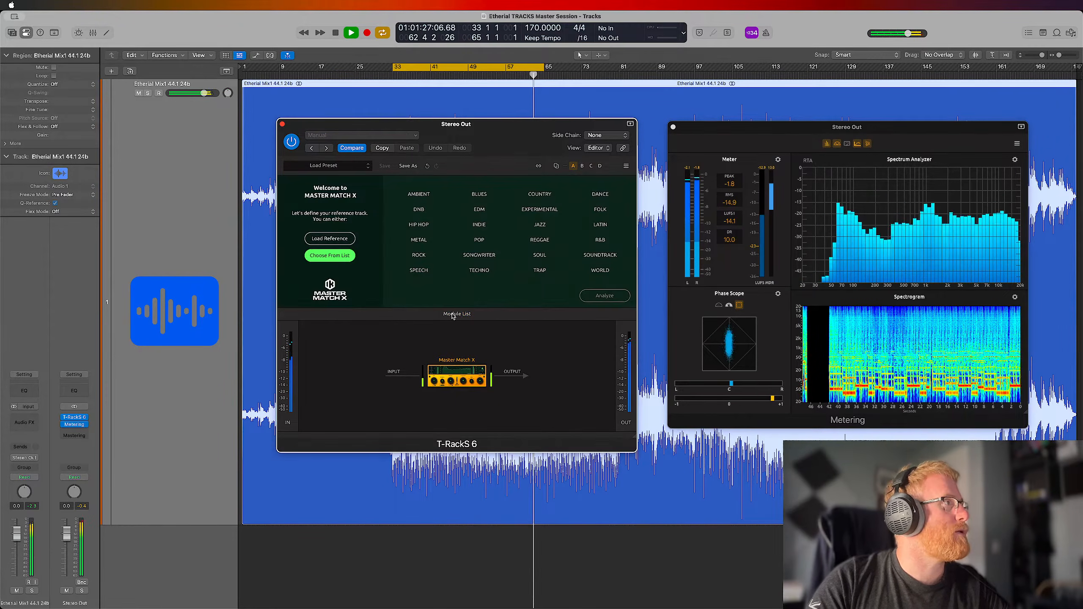
key(space)
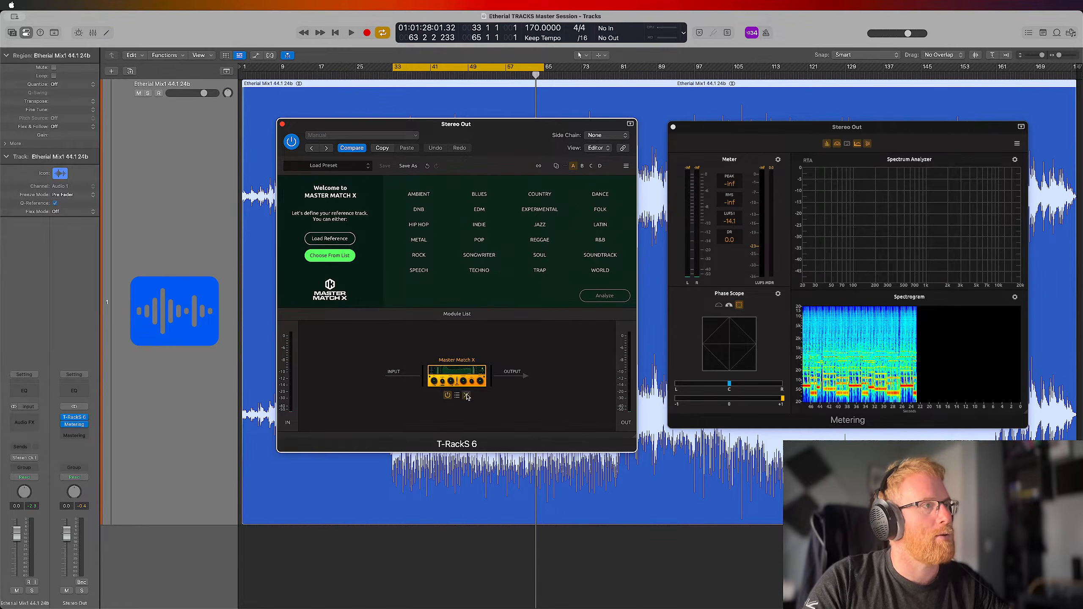
Replace Master Match X with the One mastering processor in the module chain and show its controls
click(467, 396)
click(461, 320)
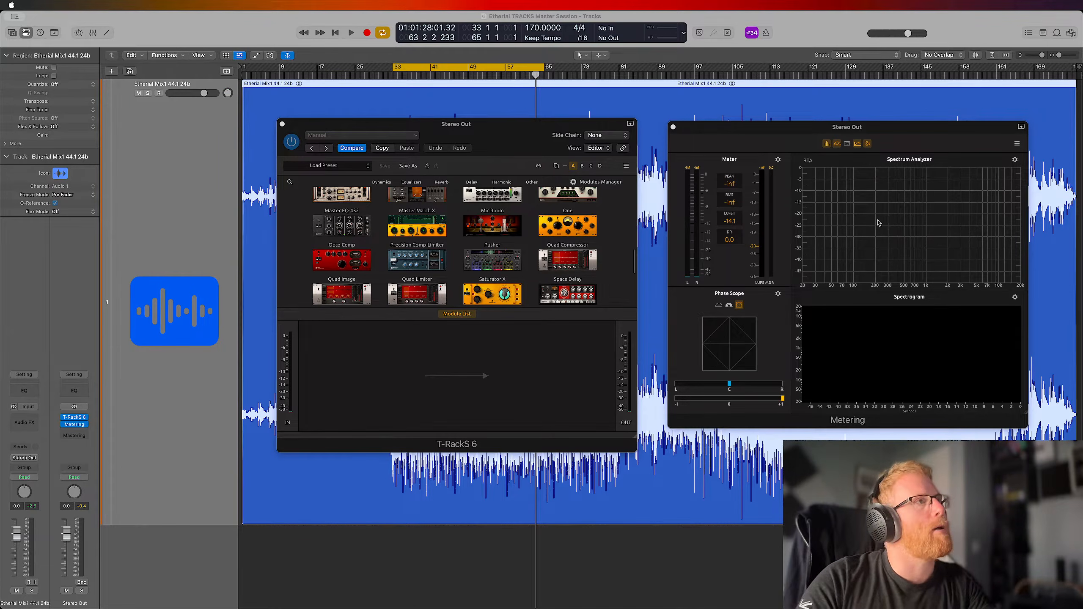
click(518, 131)
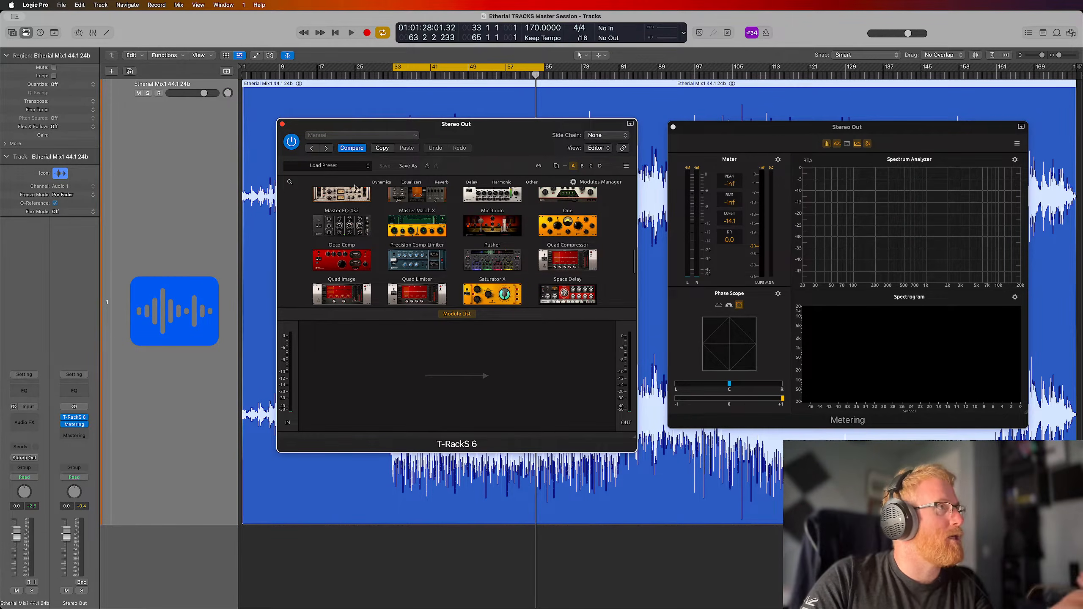
scroll(435, 236, up, 10)
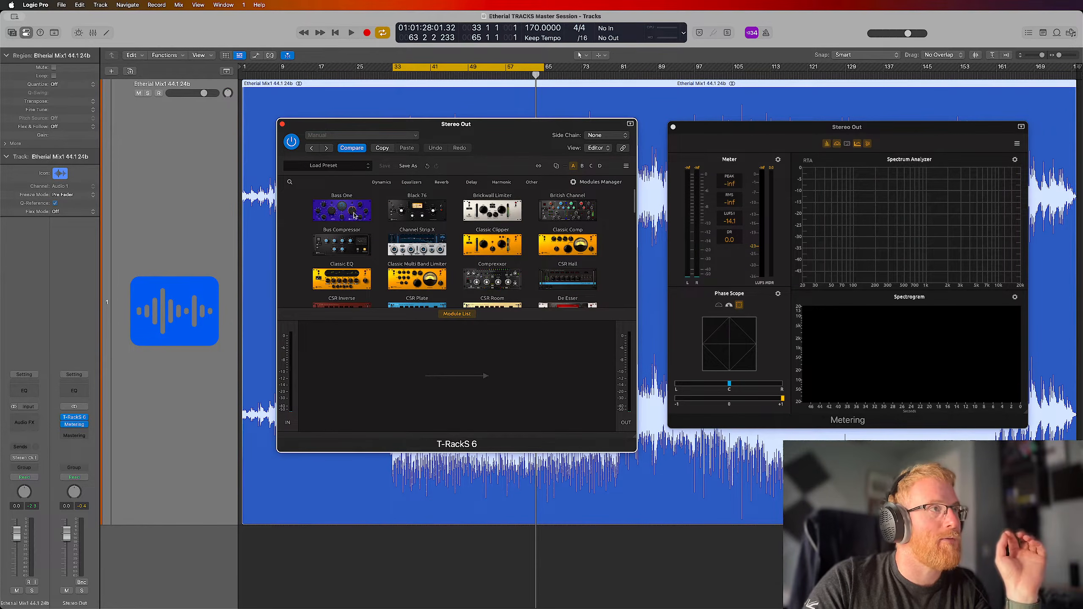
scroll(507, 262, down, 10)
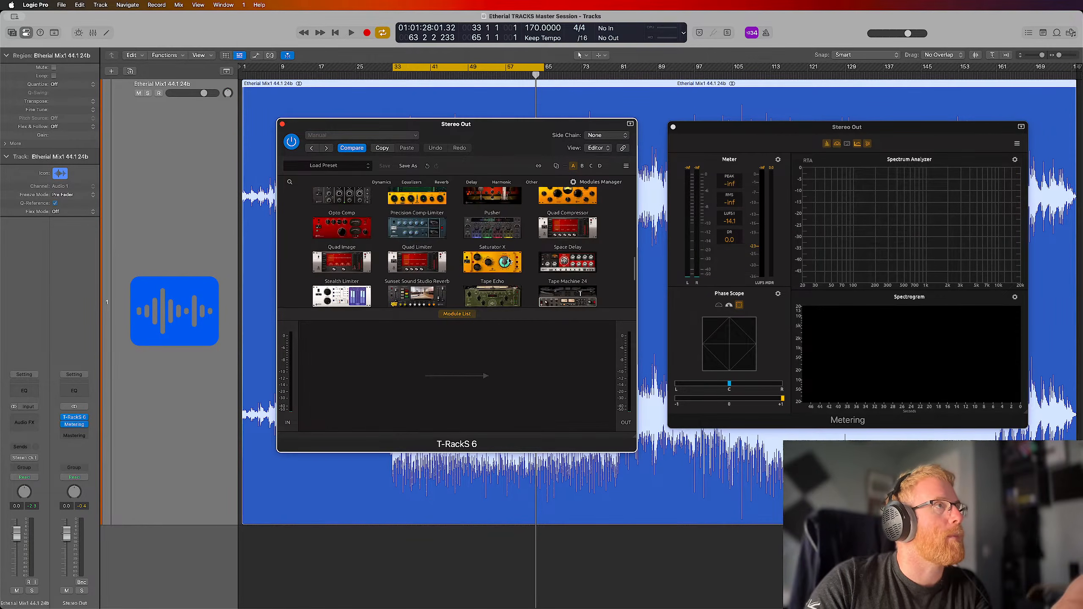
scroll(510, 261, up, 2)
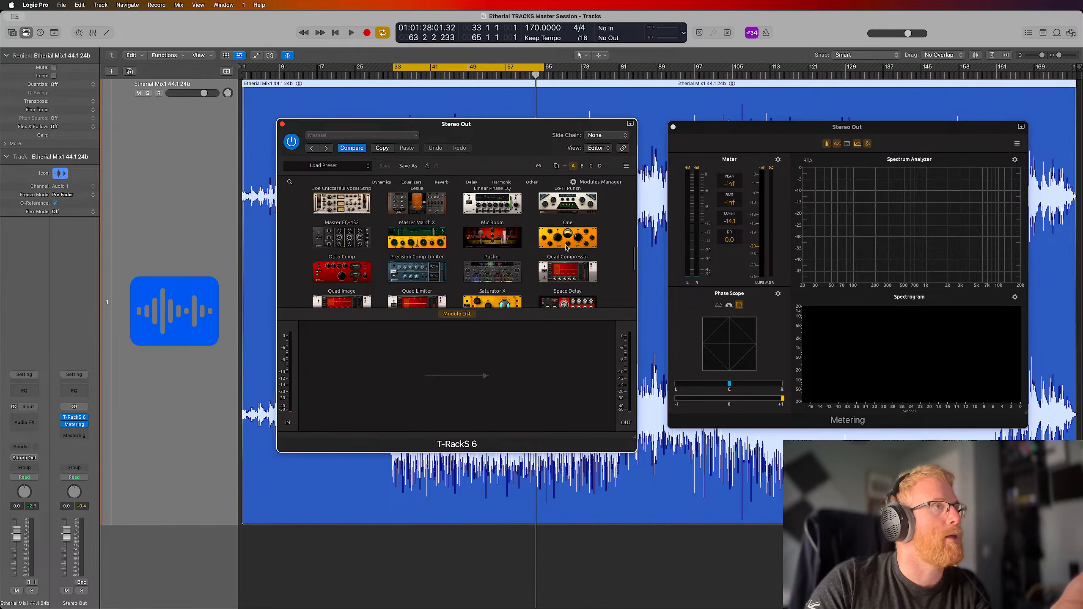
drag(568, 242, 460, 371)
click(458, 314)
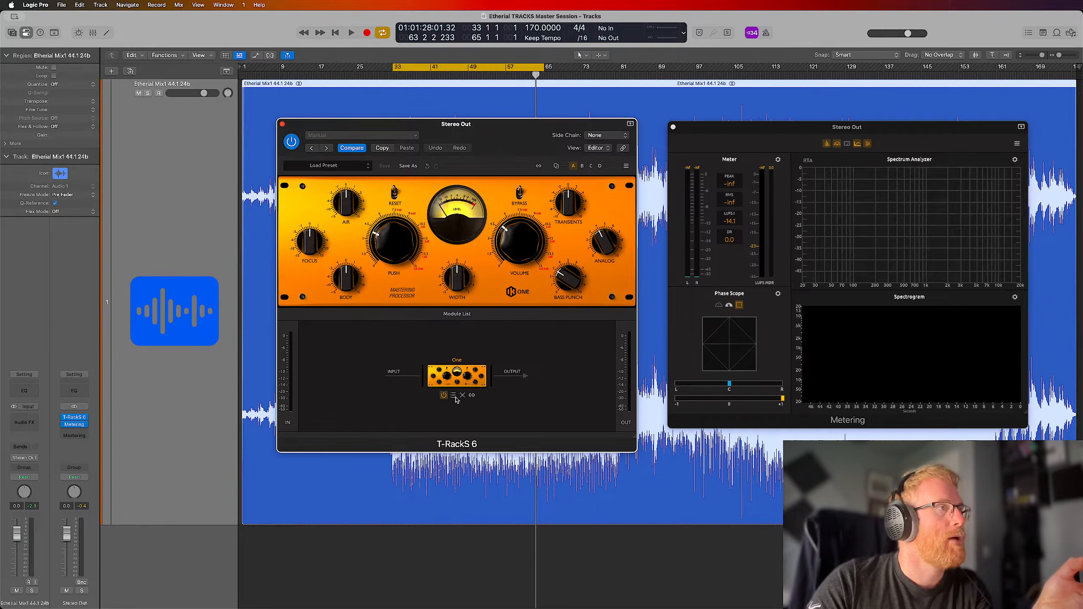
Replace the One module with Bass One in the chain and show its controls
click(463, 396)
click(456, 316)
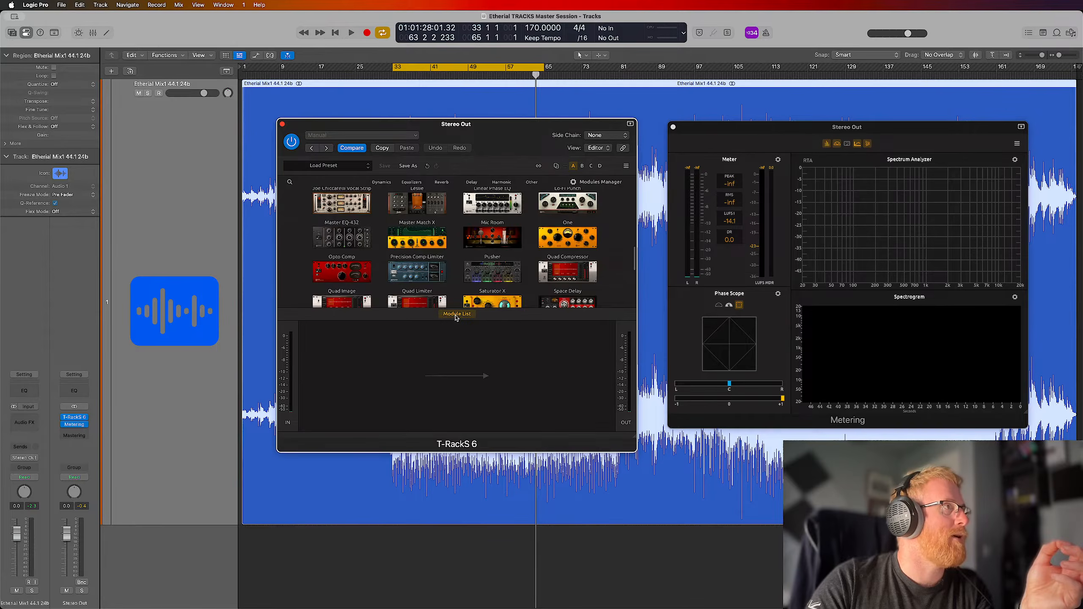
scroll(448, 263, up, 10)
drag(337, 212, 454, 382)
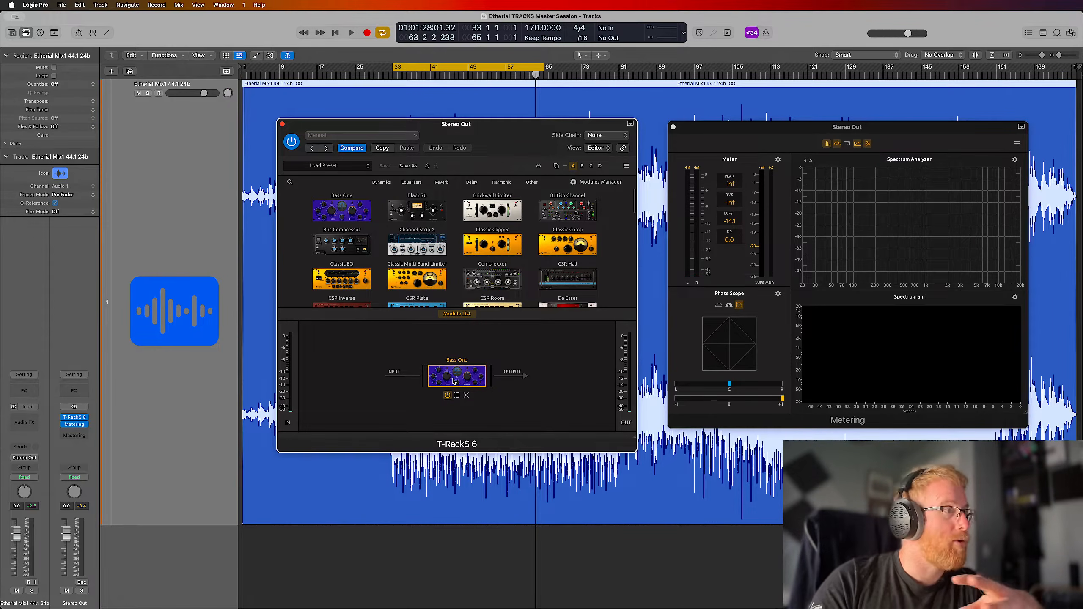
click(462, 315)
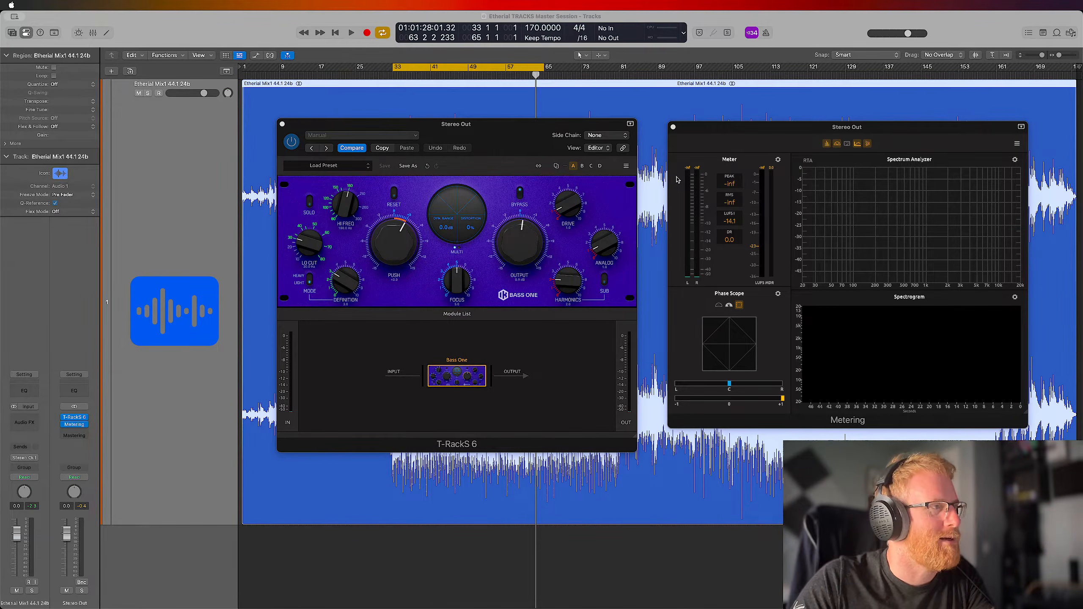
Play the loop and set Bass One's Push, Output, Drive, Analog, Harmonics, Focus and Definition to zero
click(812, 42)
key(space)
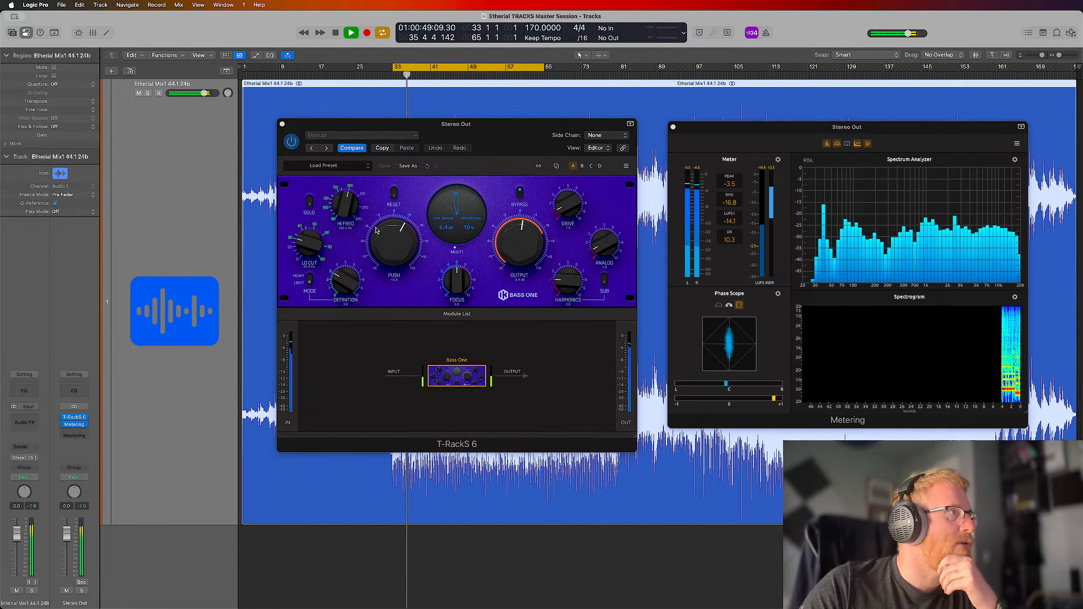
drag(395, 239, 398, 250)
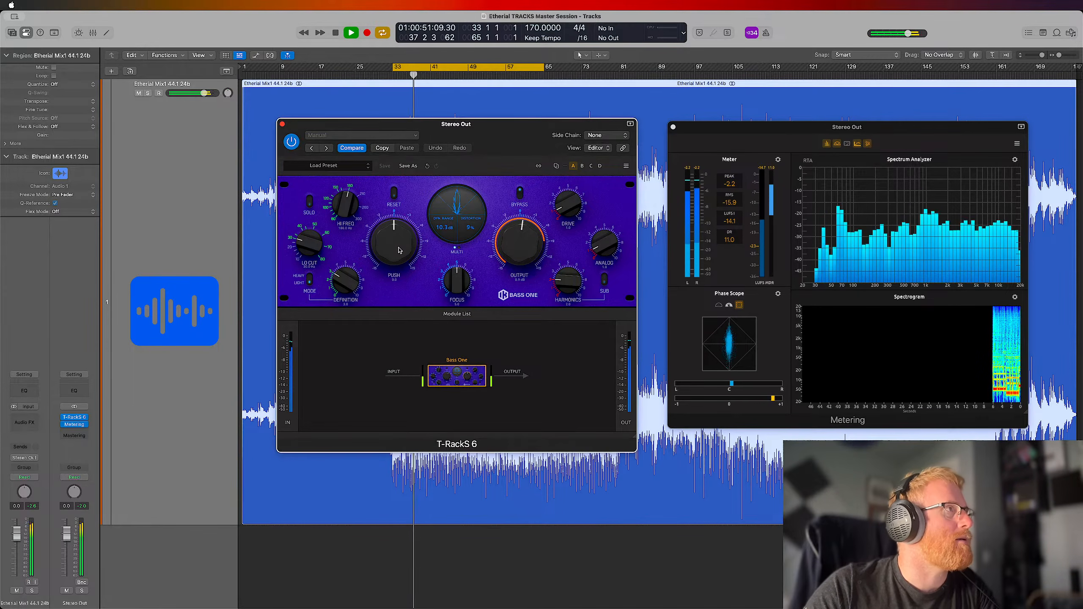
drag(516, 237, 517, 240)
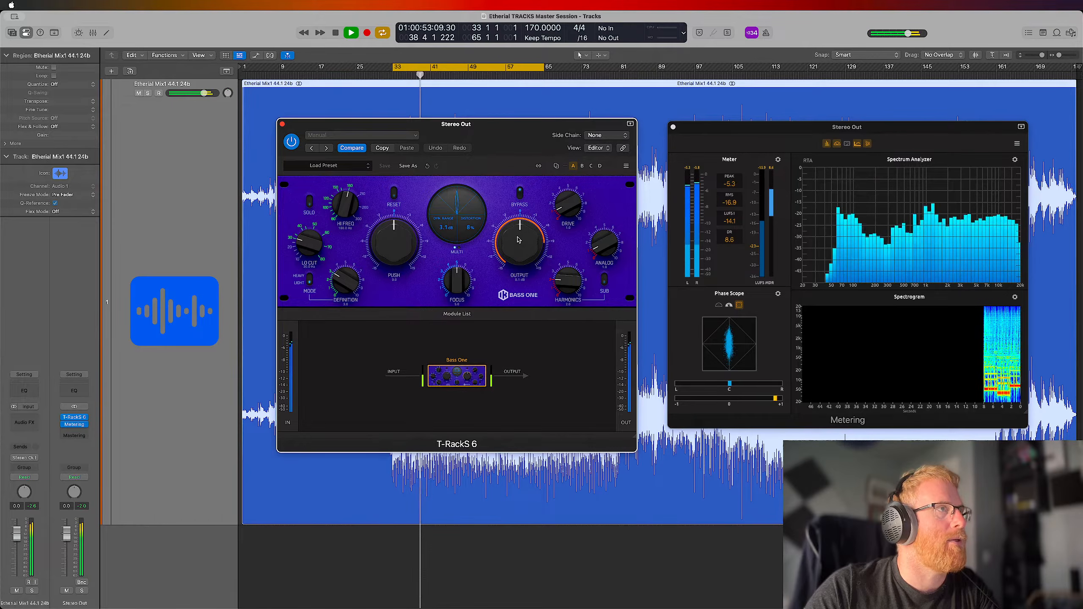
drag(566, 205, 568, 217)
drag(598, 250, 598, 256)
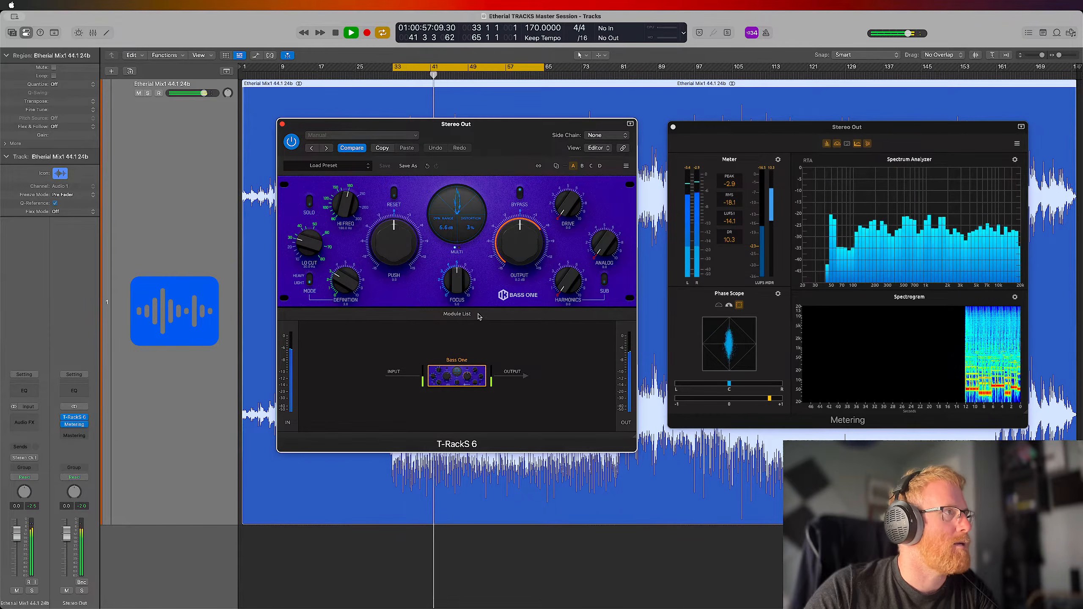
drag(457, 282, 458, 329)
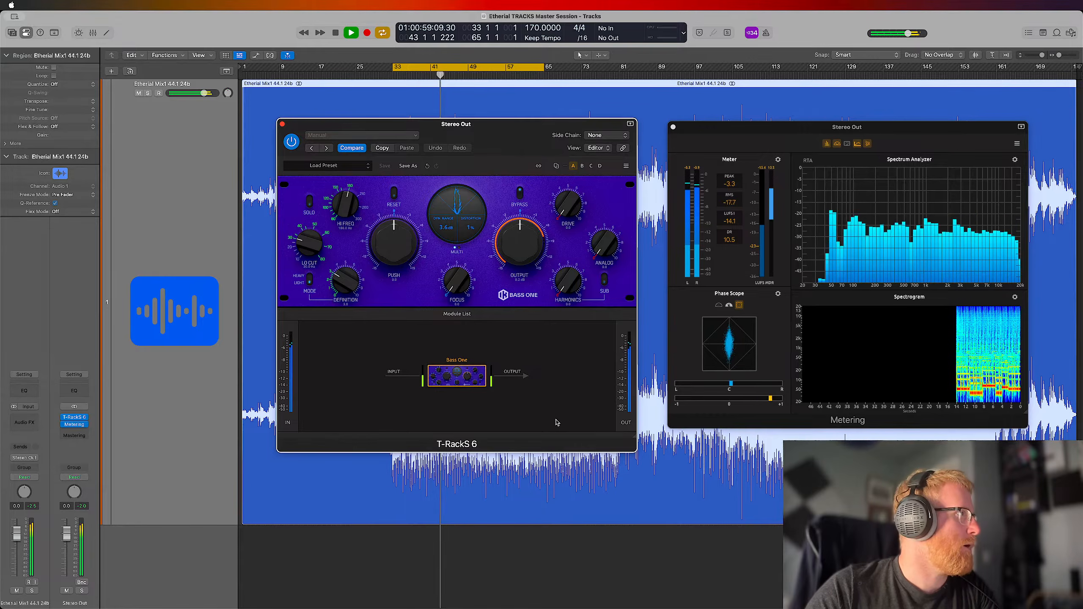
drag(345, 280, 316, 365)
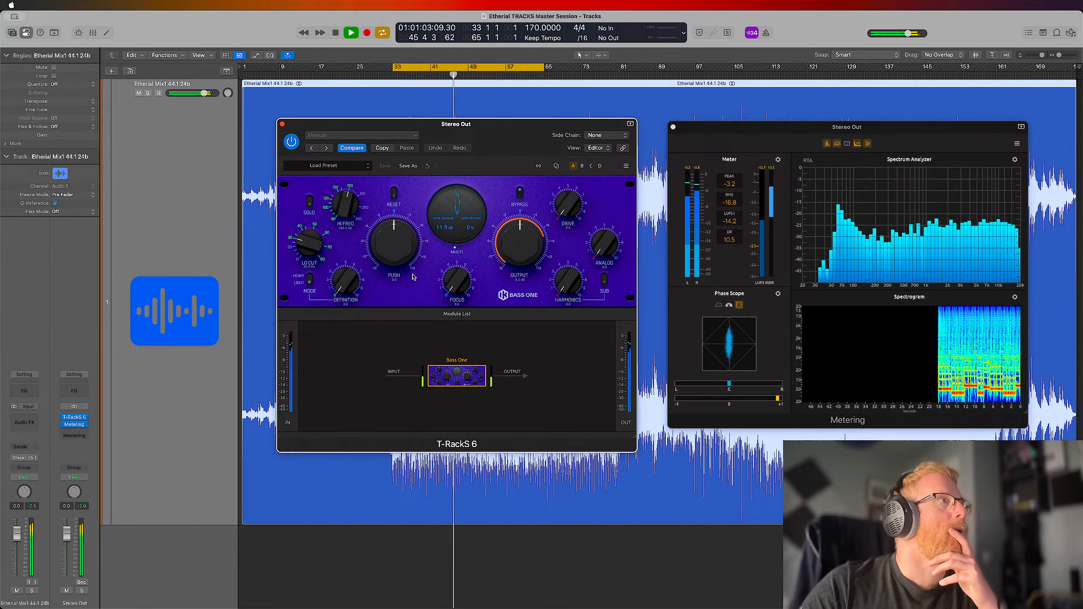
Start saving the zeroed Bass One settings as a new preset named INIT with the type Mastering
click(353, 166)
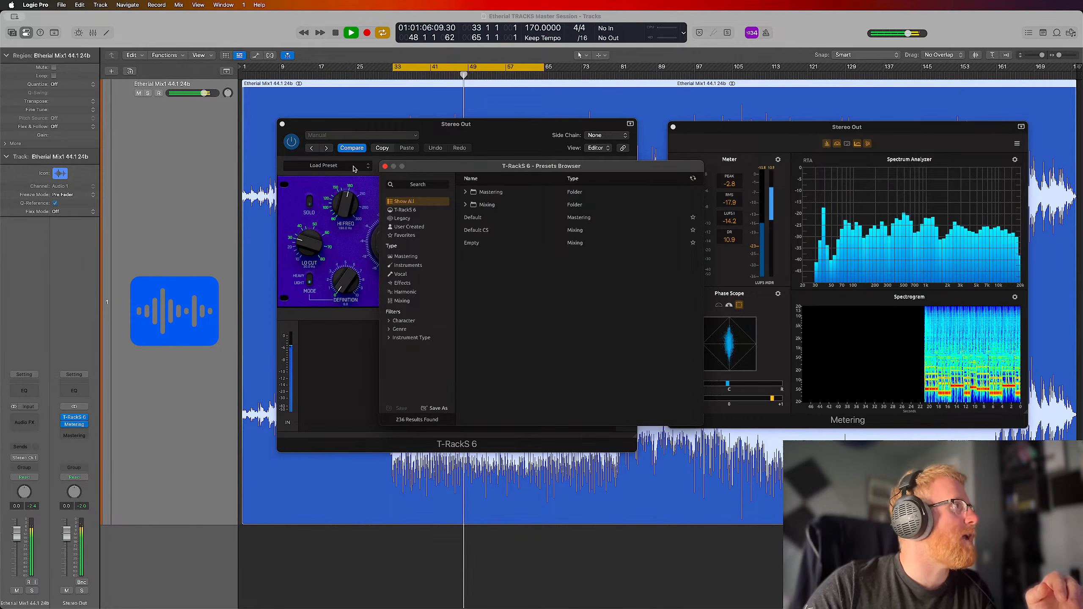
click(385, 167)
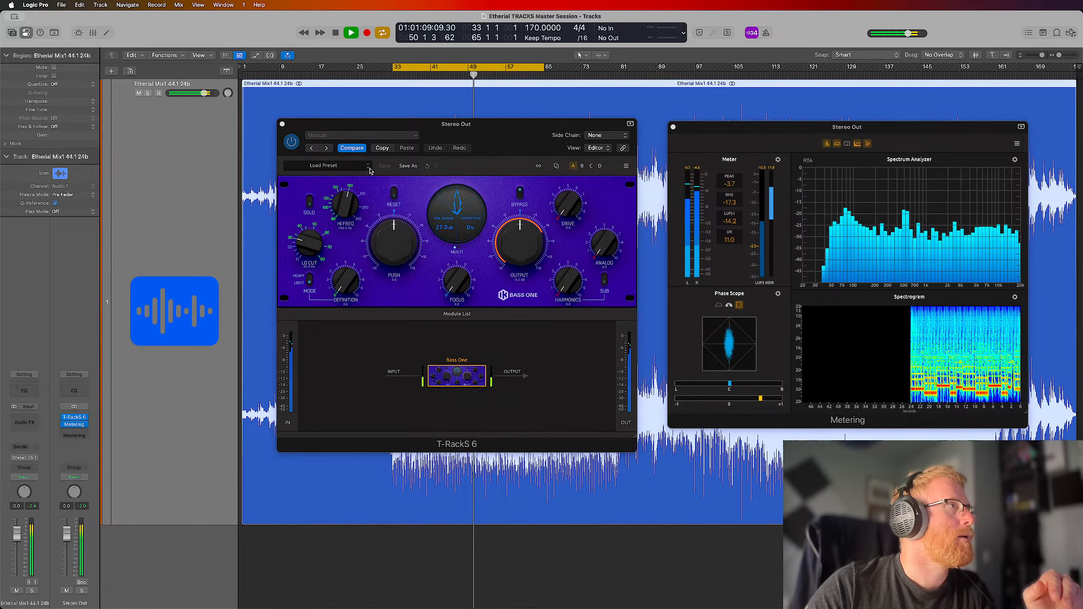
click(408, 165)
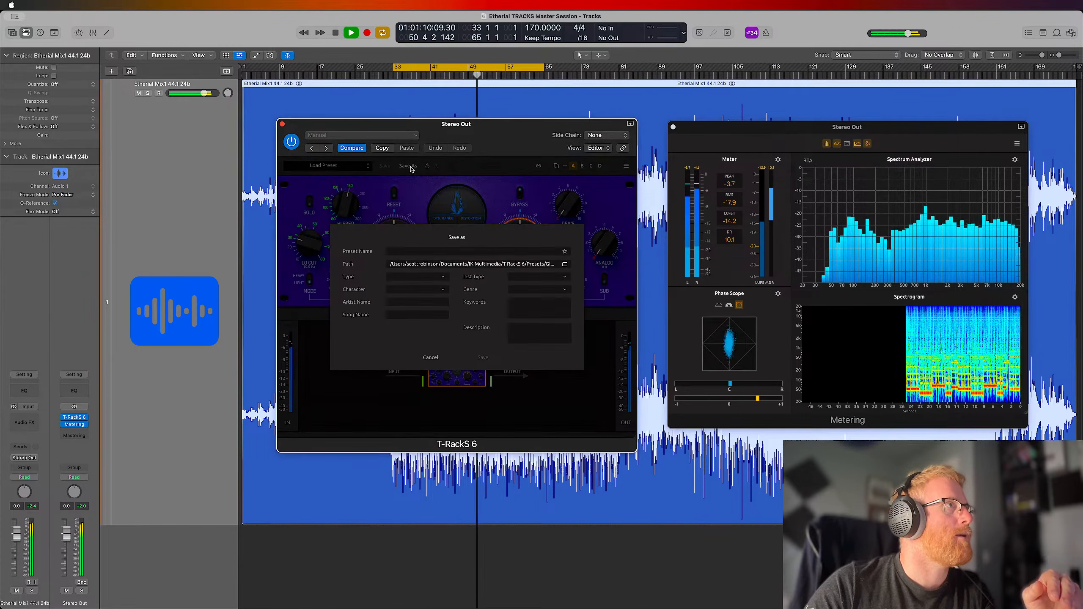
click(429, 252)
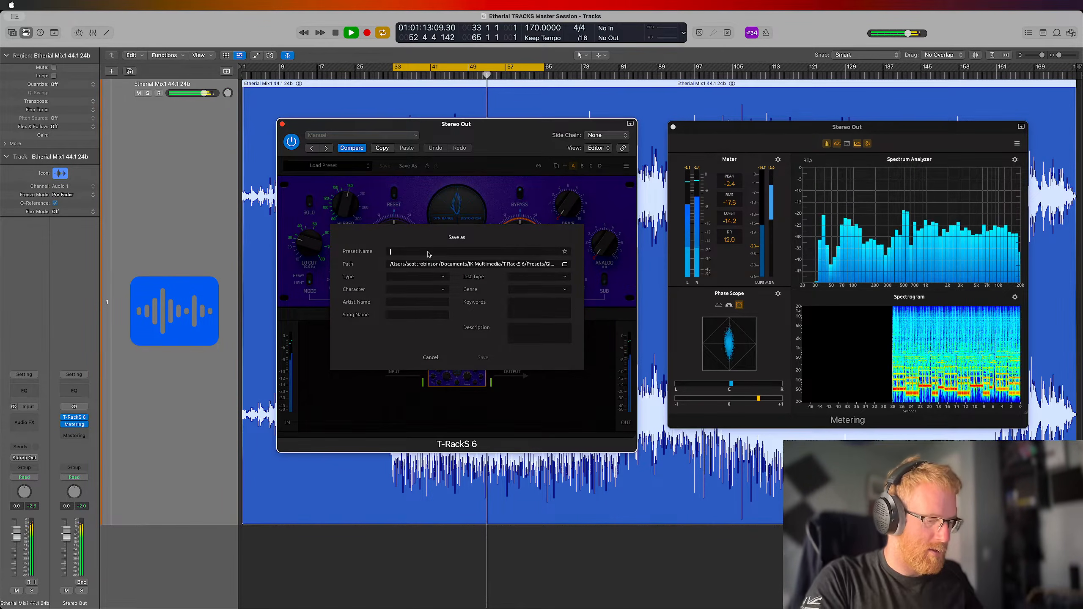
text(INIT)
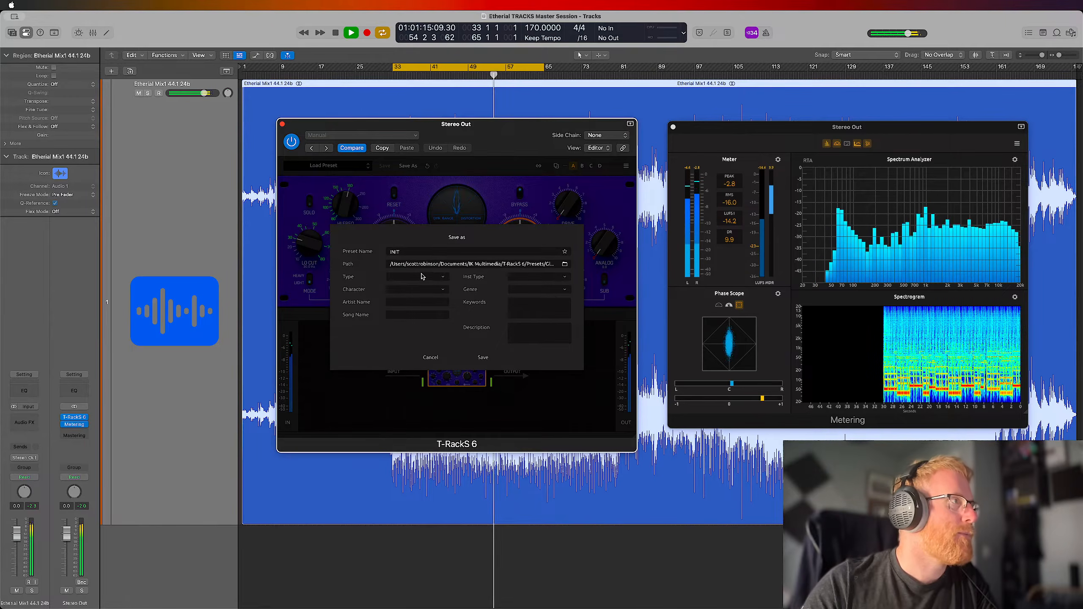
click(423, 276)
click(424, 289)
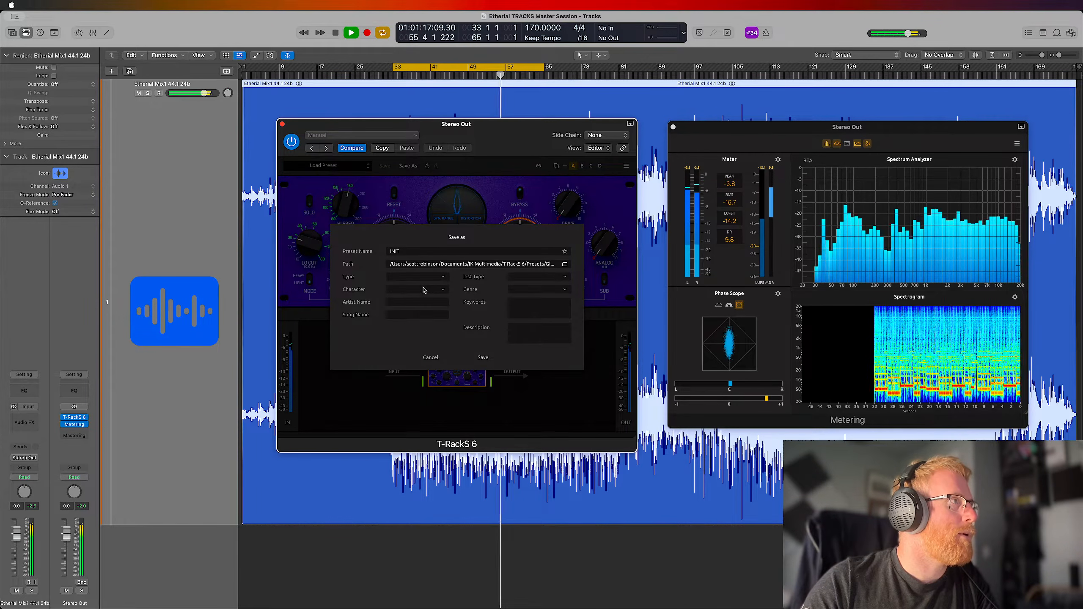
click(431, 277)
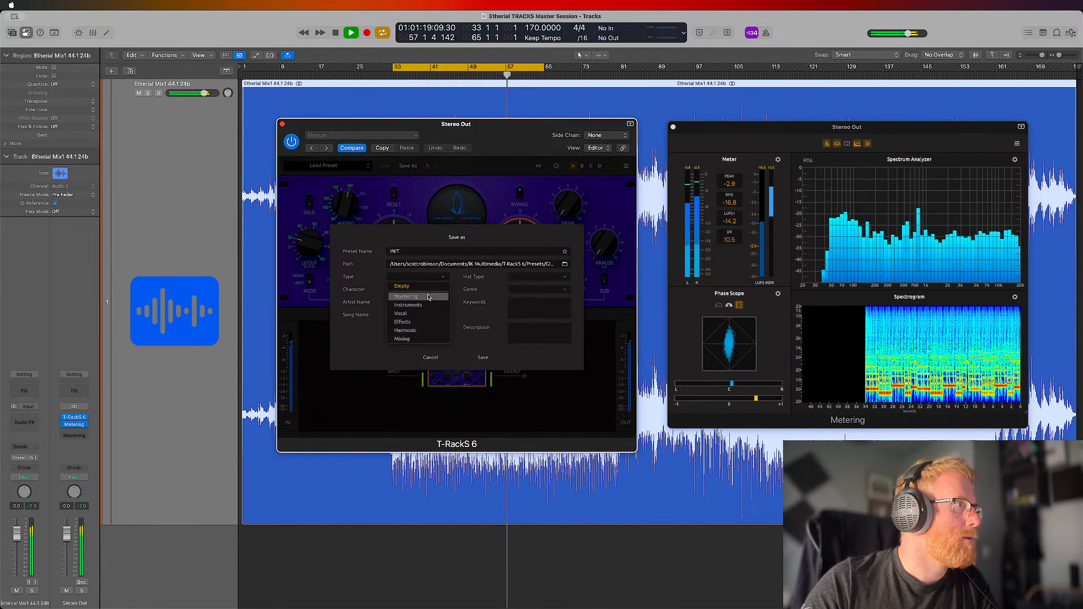
click(428, 296)
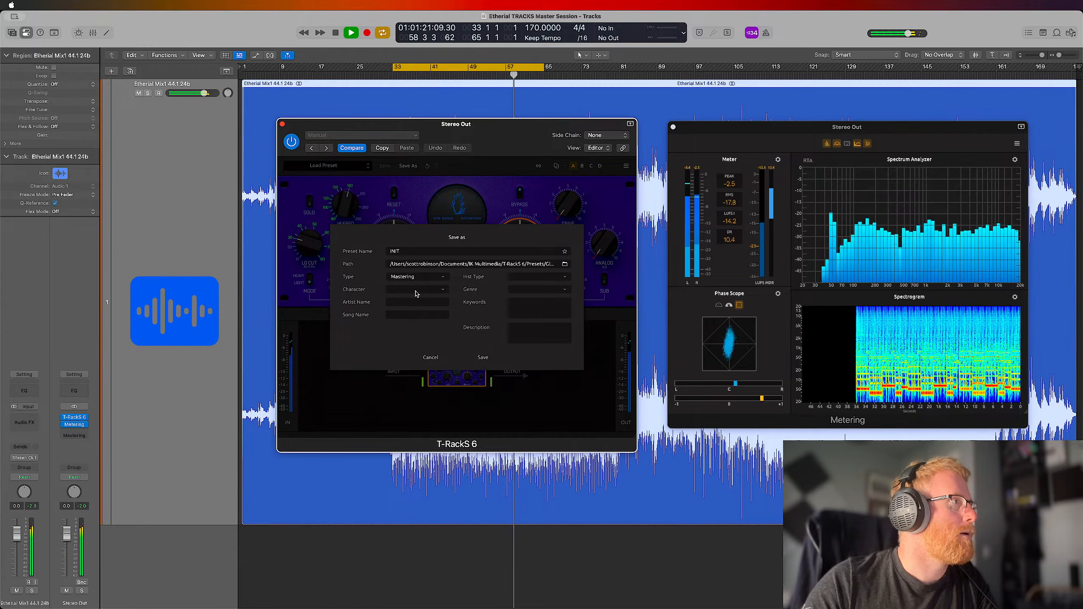
Enter the artist name for the preset, leave the instrument type empty, and save it
click(405, 305)
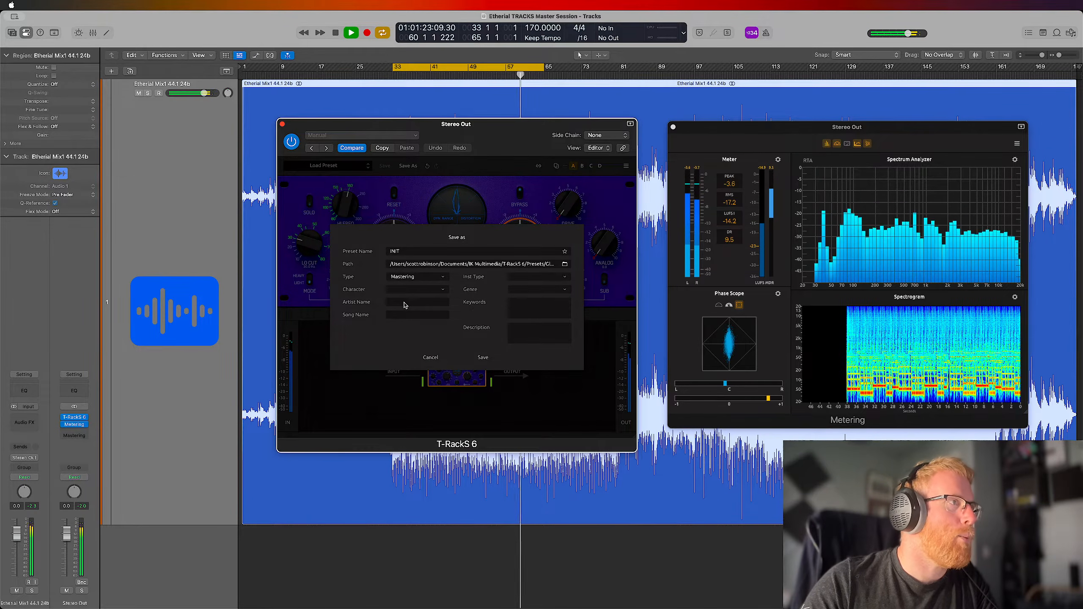
text(Unders)
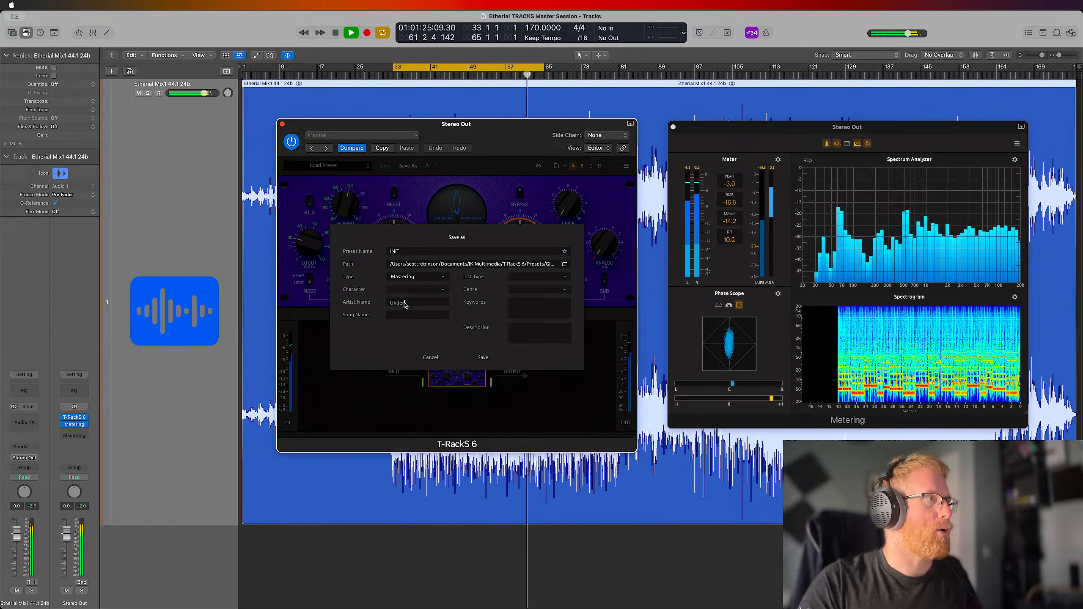
click(530, 277)
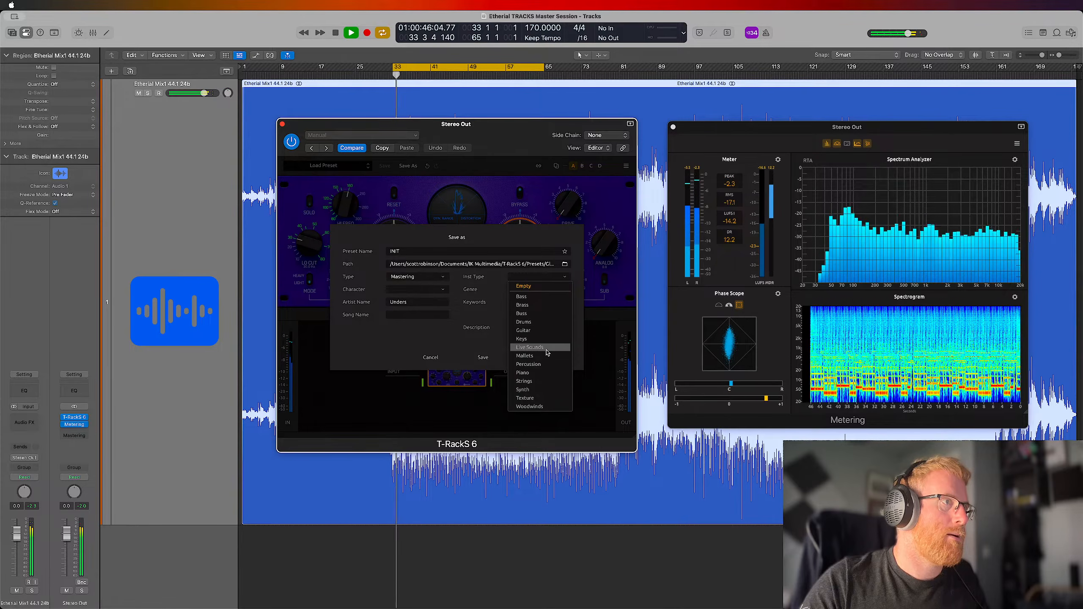
click(529, 243)
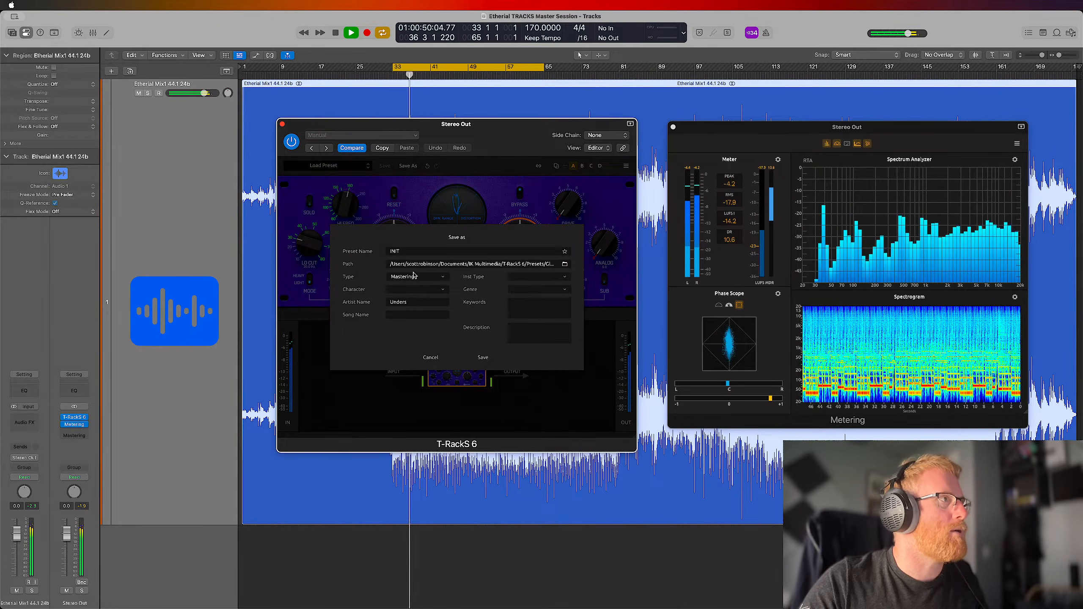
click(483, 359)
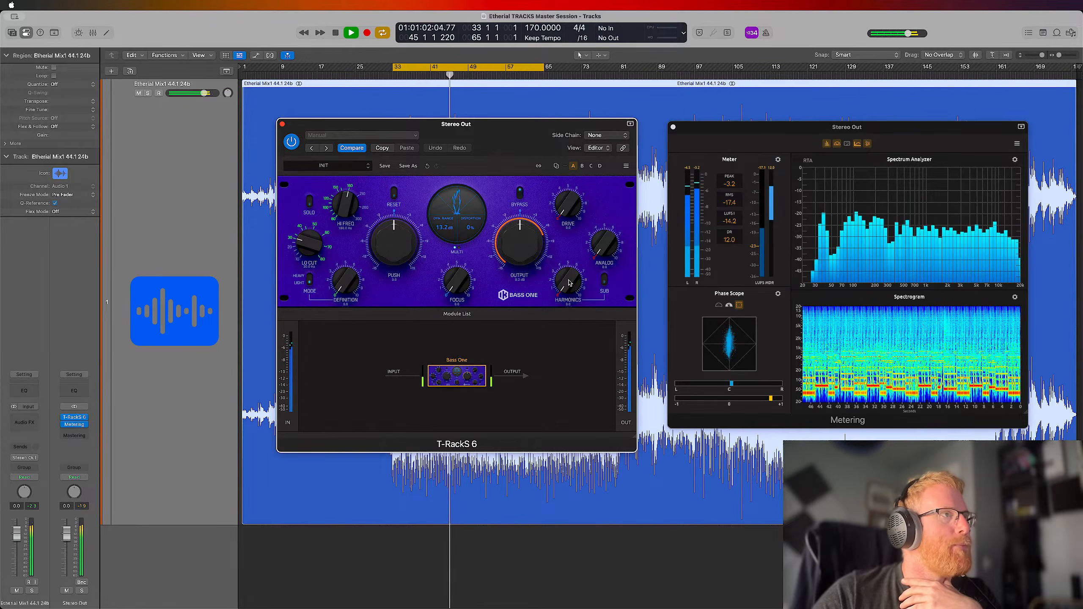
Audition Bass One's Sub switch with different amounts of Harmonics, and return Harmonics to zero
click(606, 281)
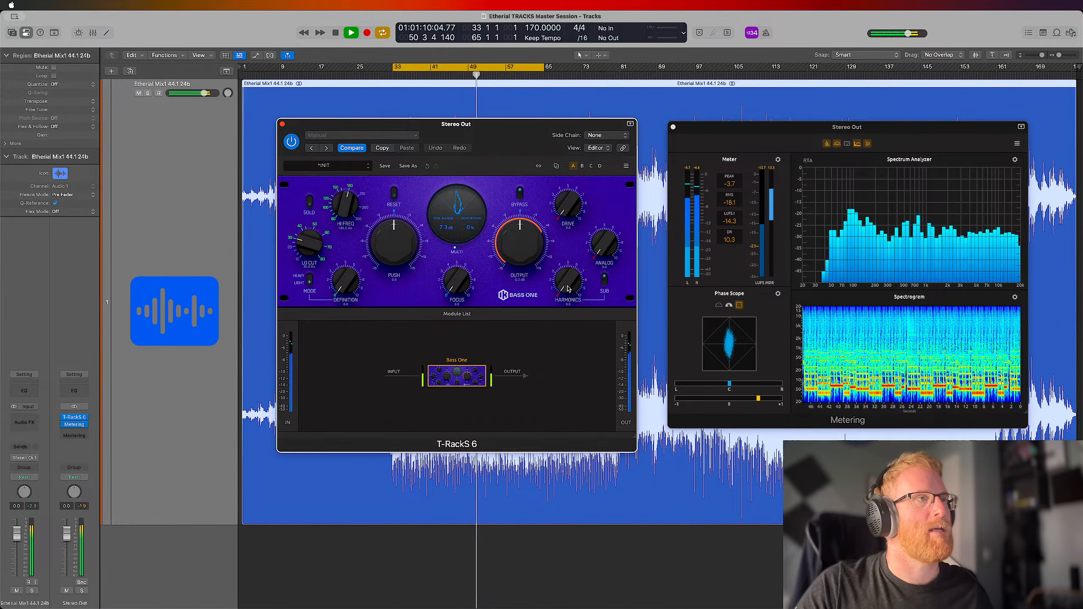
drag(569, 290, 574, 223)
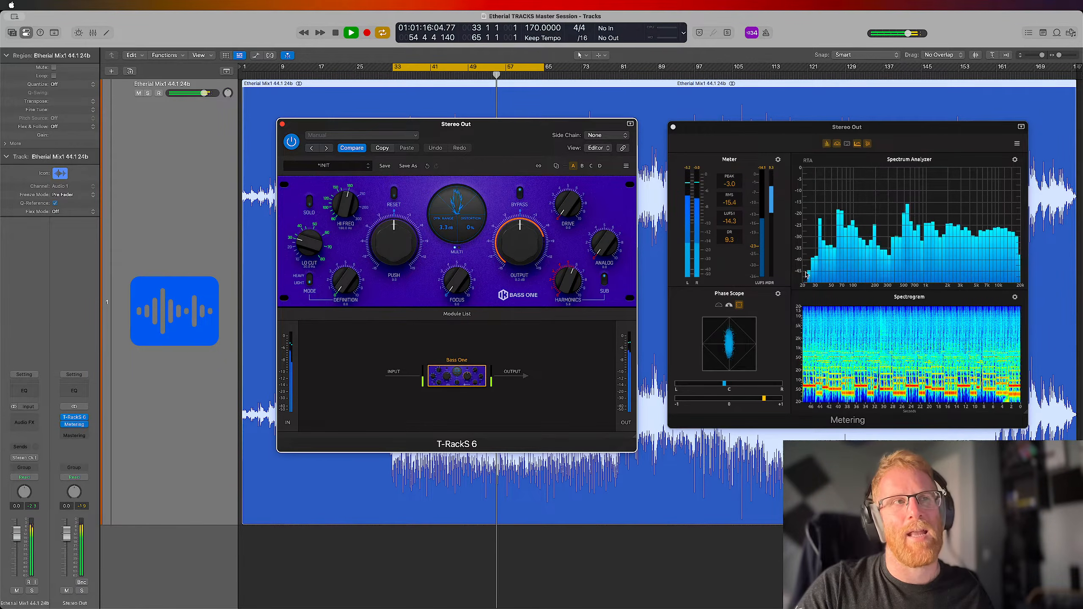
click(604, 280)
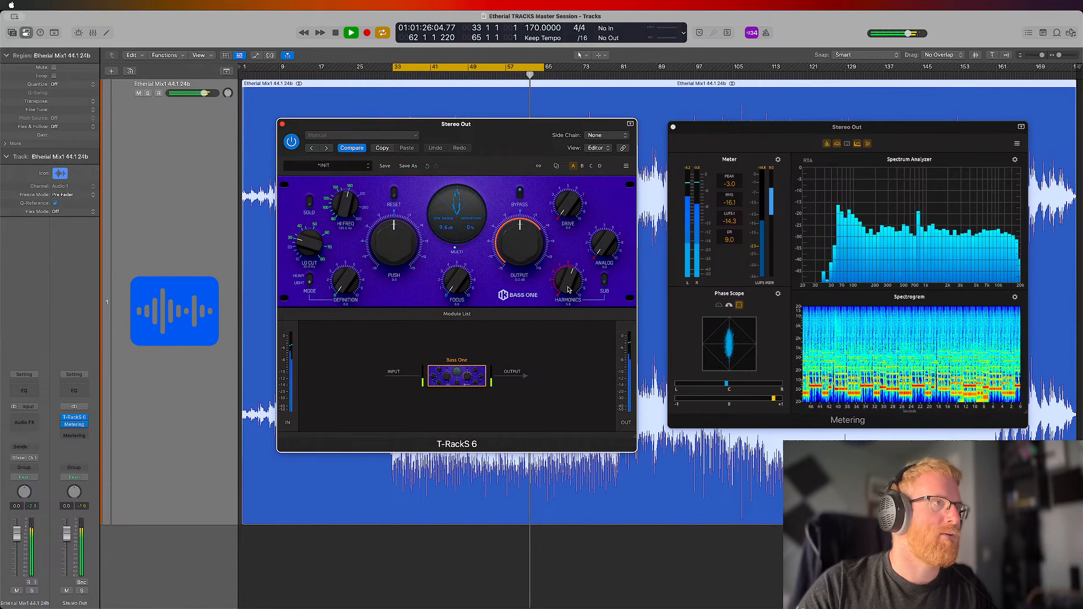
mouse_move(569, 290)
mouse_down()
mouse_move(573, 350)
mouse_move(562, 294)
mouse_up()
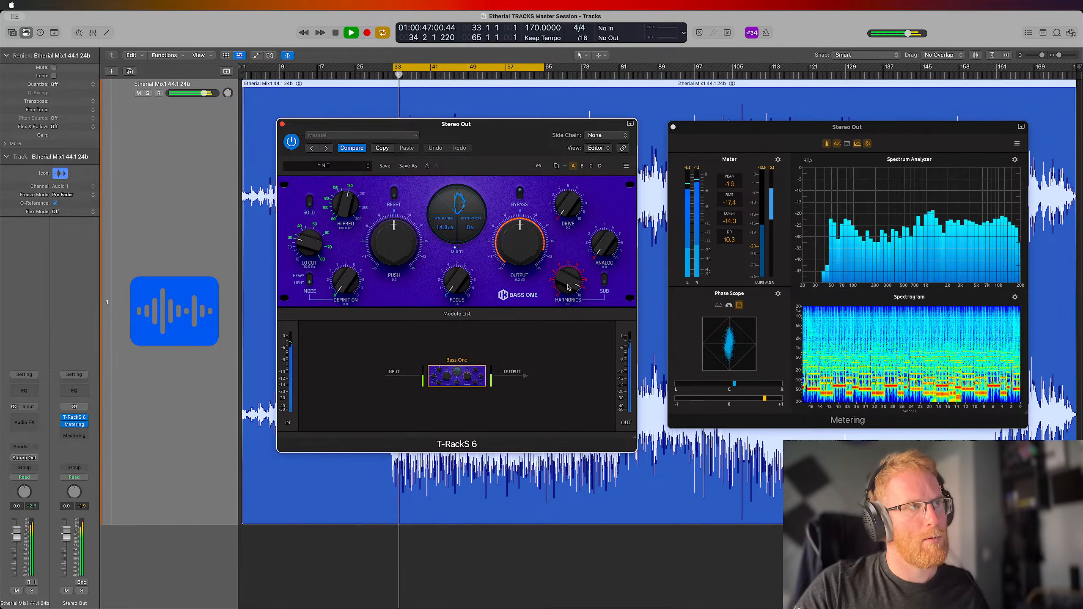
drag(568, 287, 575, 369)
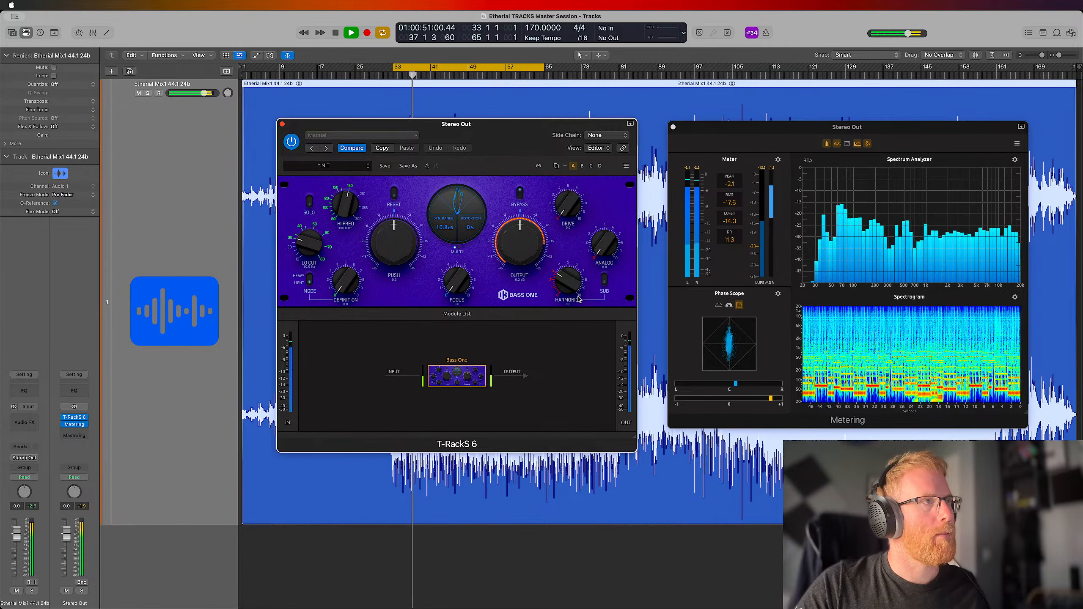
drag(576, 295, 566, 340)
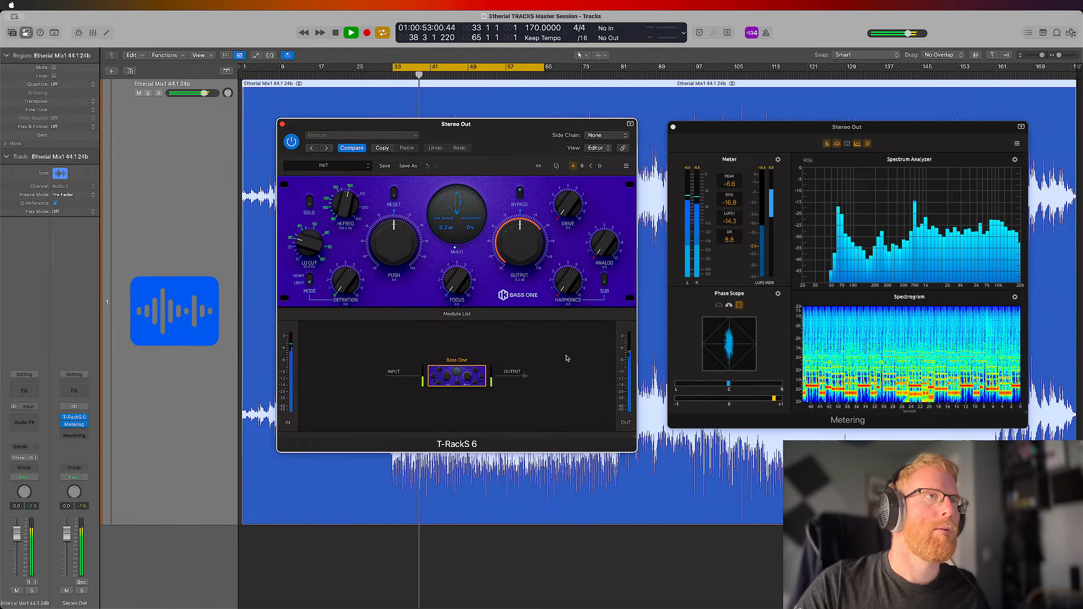
Shorten the playback cycle to bars 37 to 40 and add a small amount of Harmonics in Bass One
drag(412, 67, 427, 68)
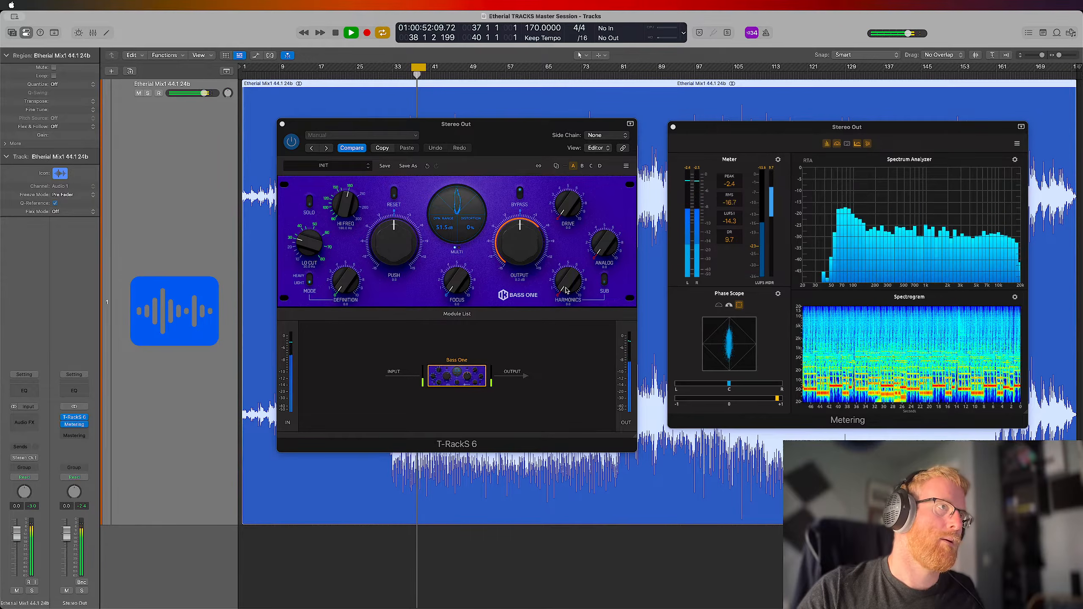
drag(566, 291, 567, 222)
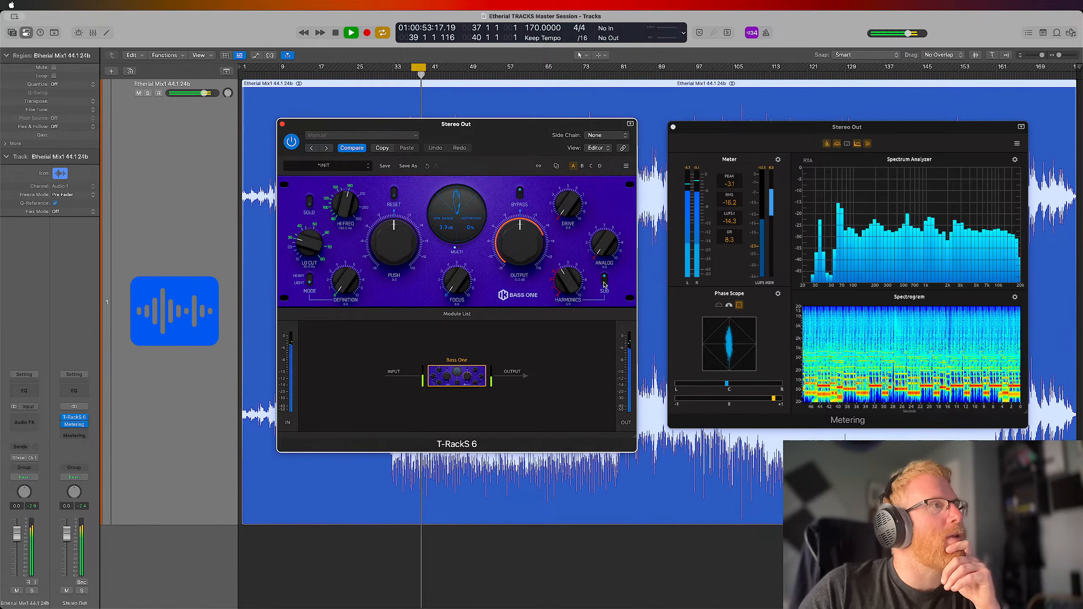
drag(565, 280, 565, 288)
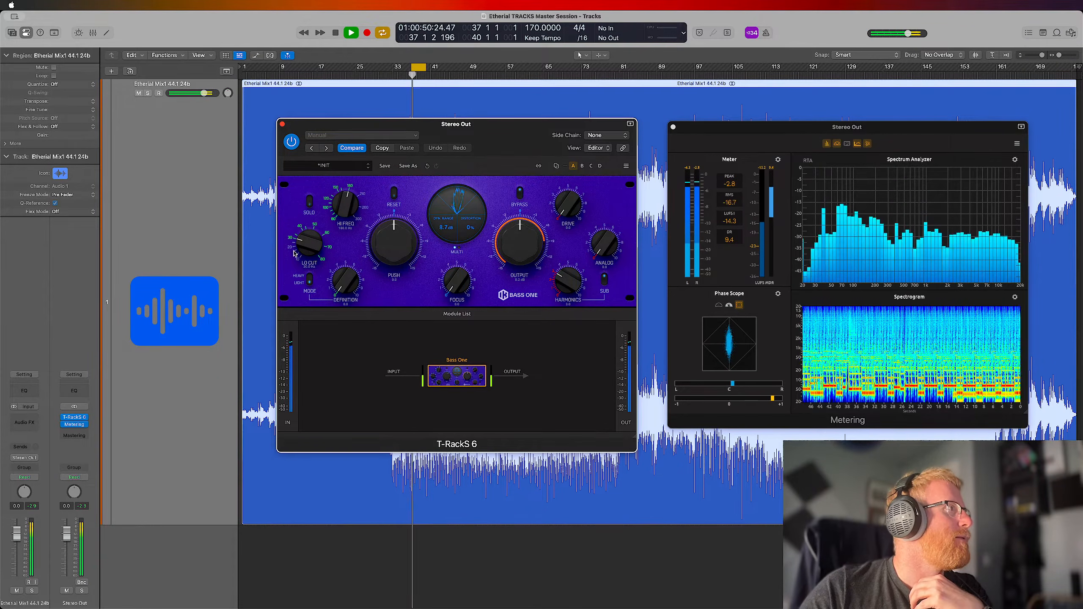
Solo Bass One's processed band, lower the Hi Freq limit, check Lo Cut and Definition, and add some Focus
drag(311, 243, 311, 245)
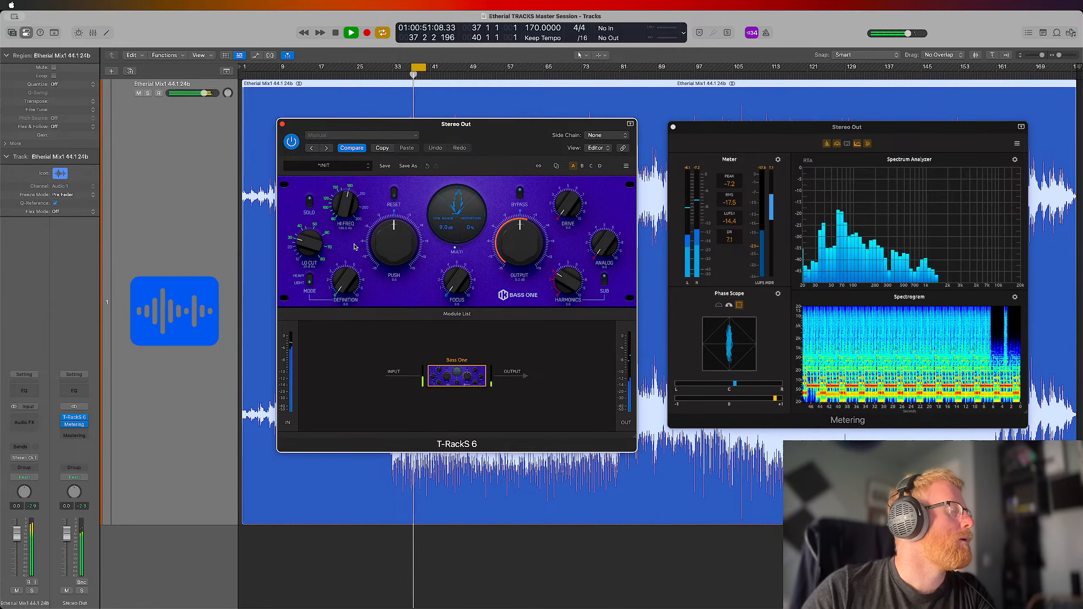
drag(348, 196, 347, 218)
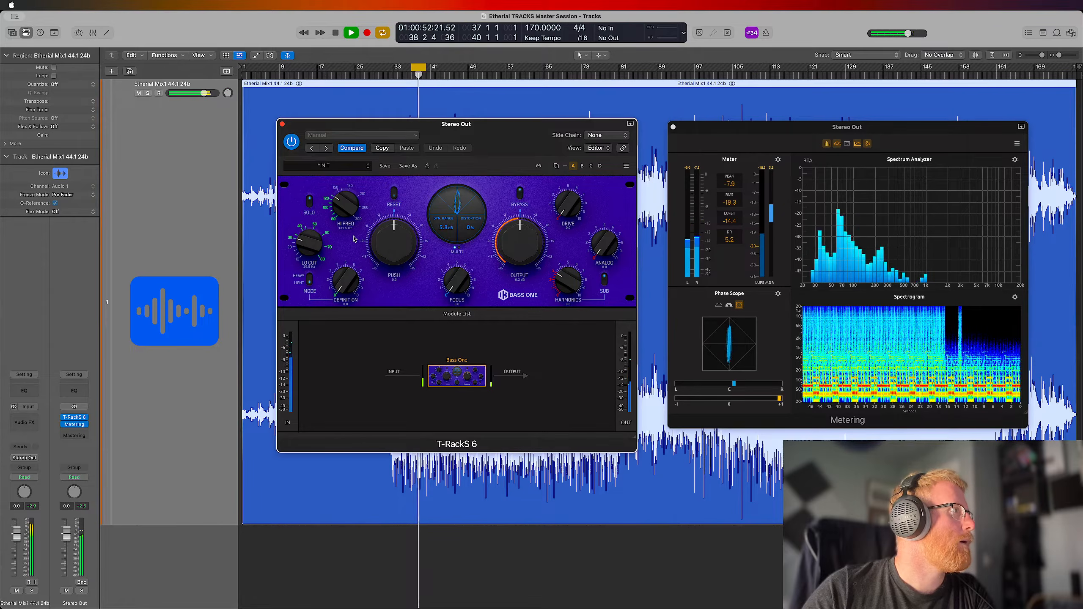
drag(348, 289, 368, 325)
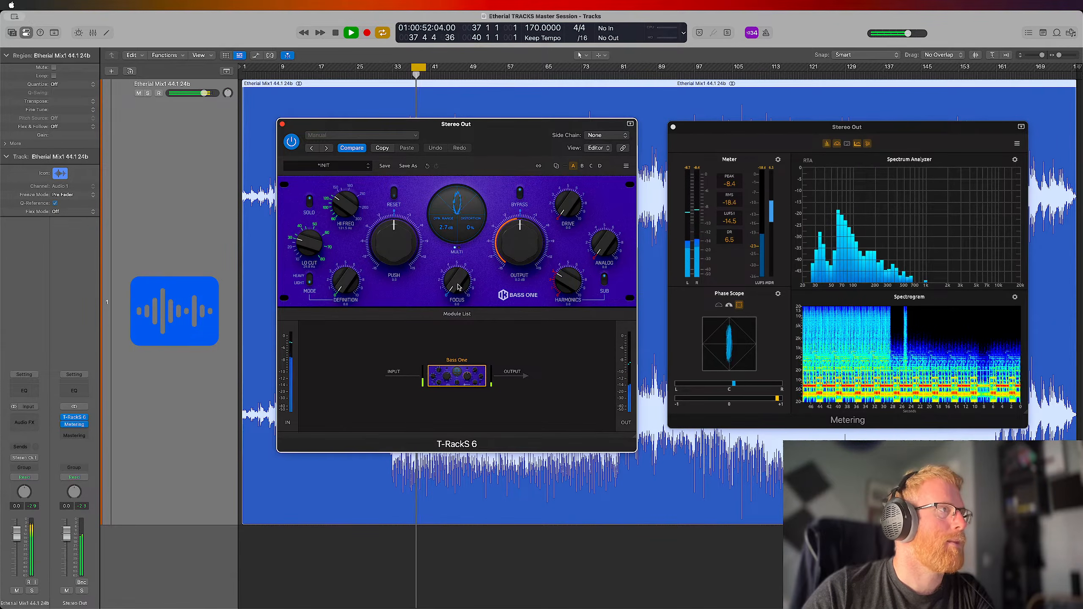
drag(456, 282, 462, 206)
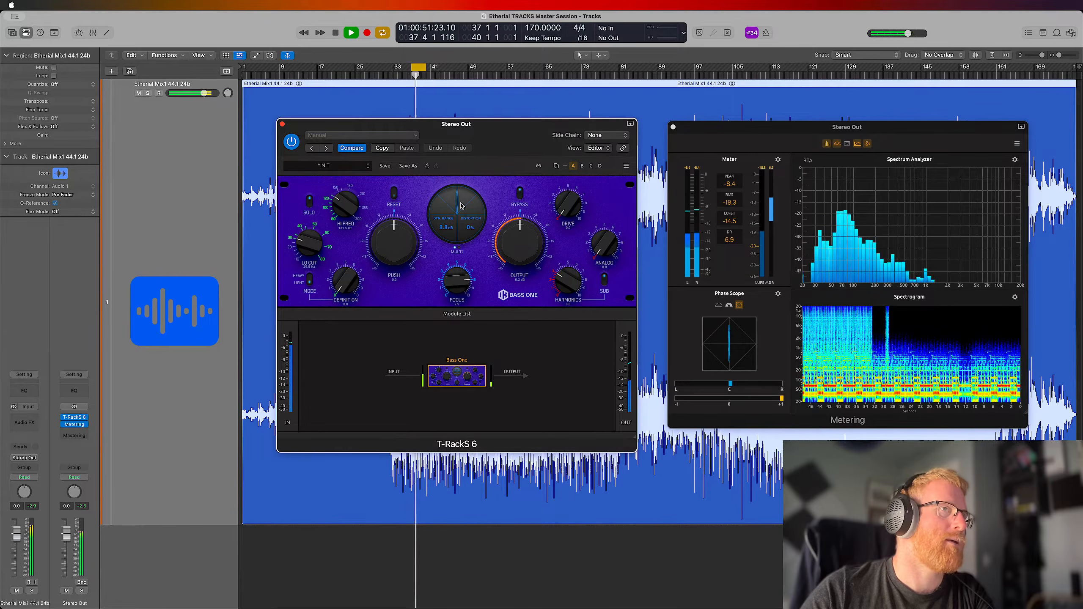
drag(462, 274, 465, 342)
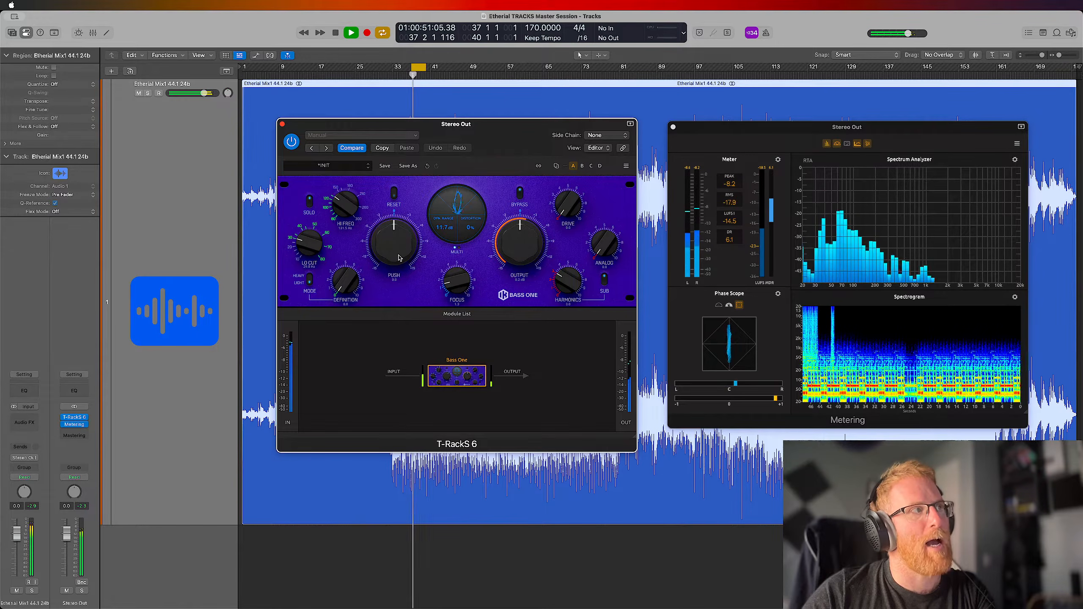
Audition a Push boost in Bass One, return Push to zero, and turn off Solo
drag(398, 261, 397, 249)
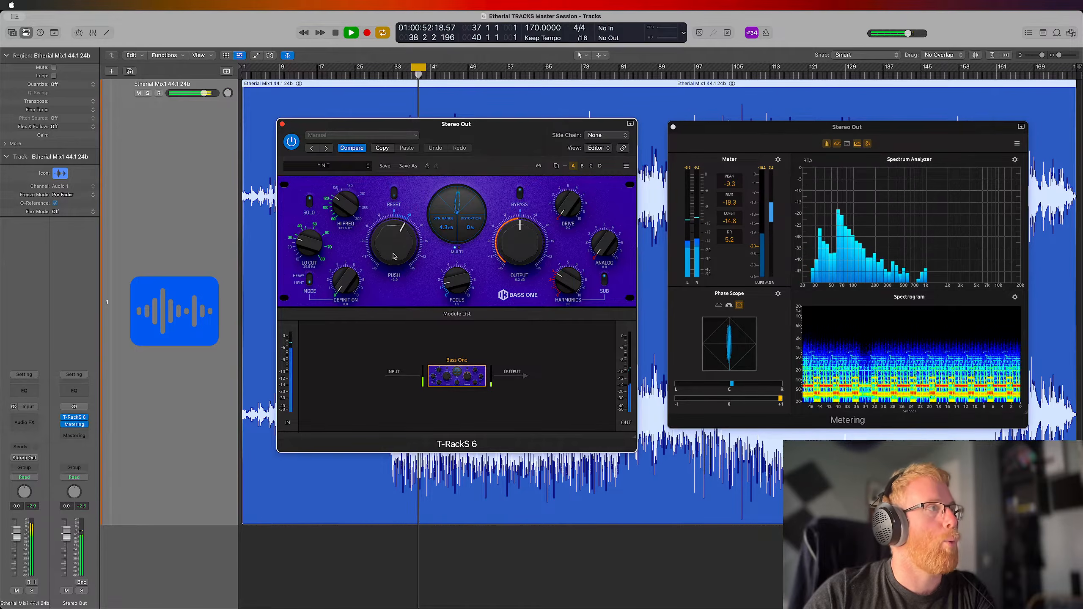
mouse_move(394, 255)
mouse_down()
mouse_move(401, 214)
mouse_move(400, 259)
mouse_up()
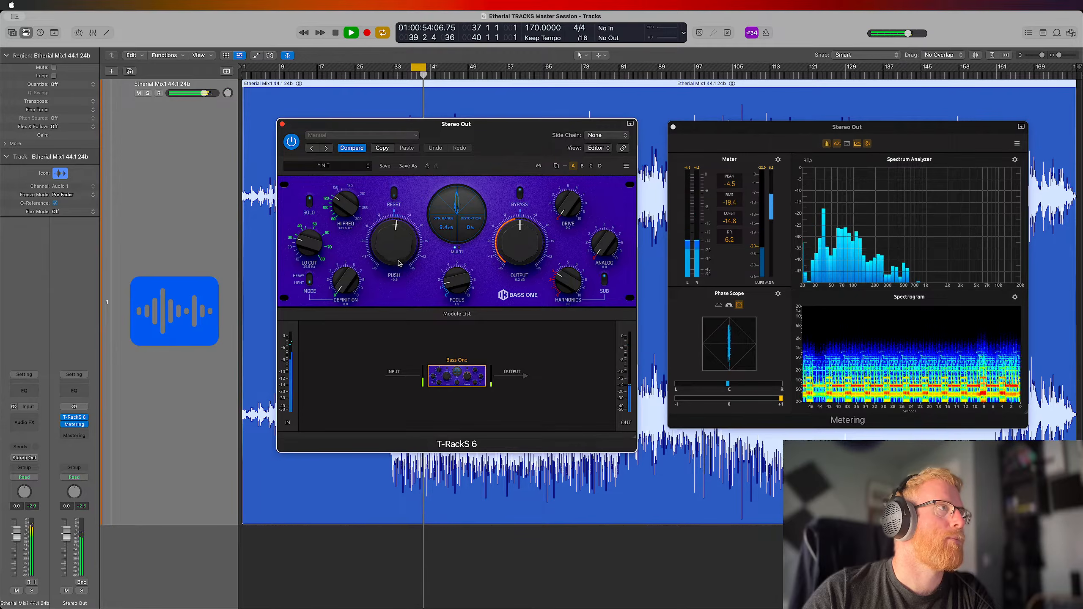
click(309, 202)
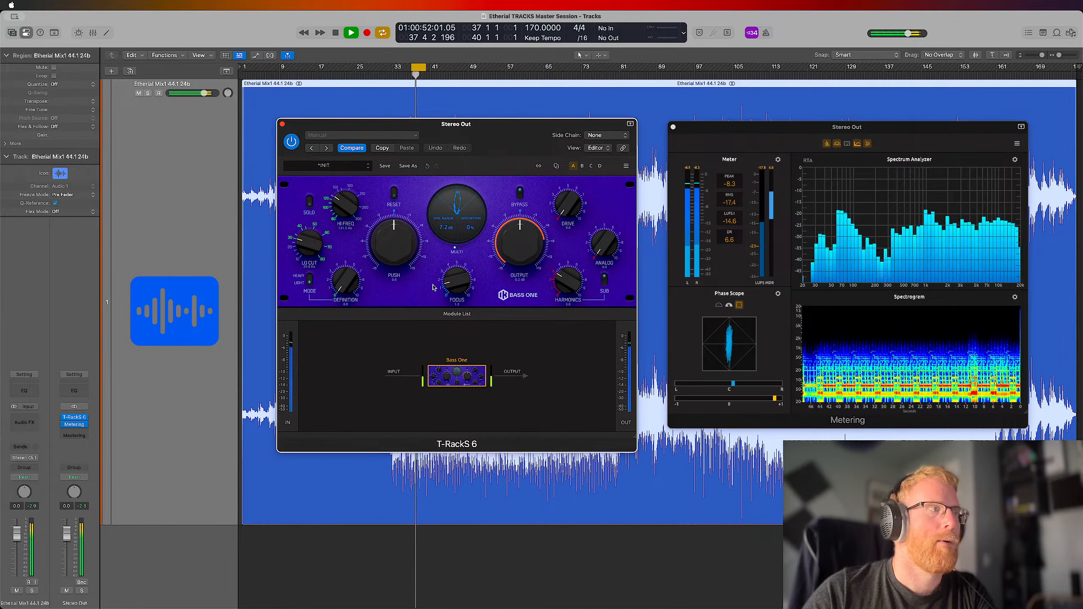
Compare the master with and without Bass One by repeatedly bypassing and re-enabling the module in the chain
click(447, 397)
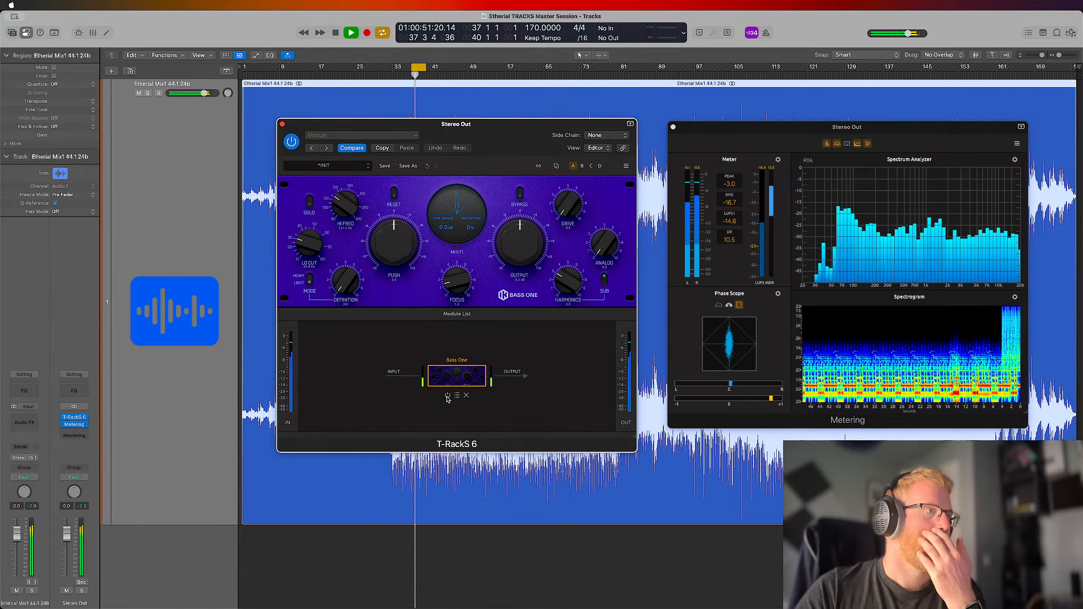
click(447, 396)
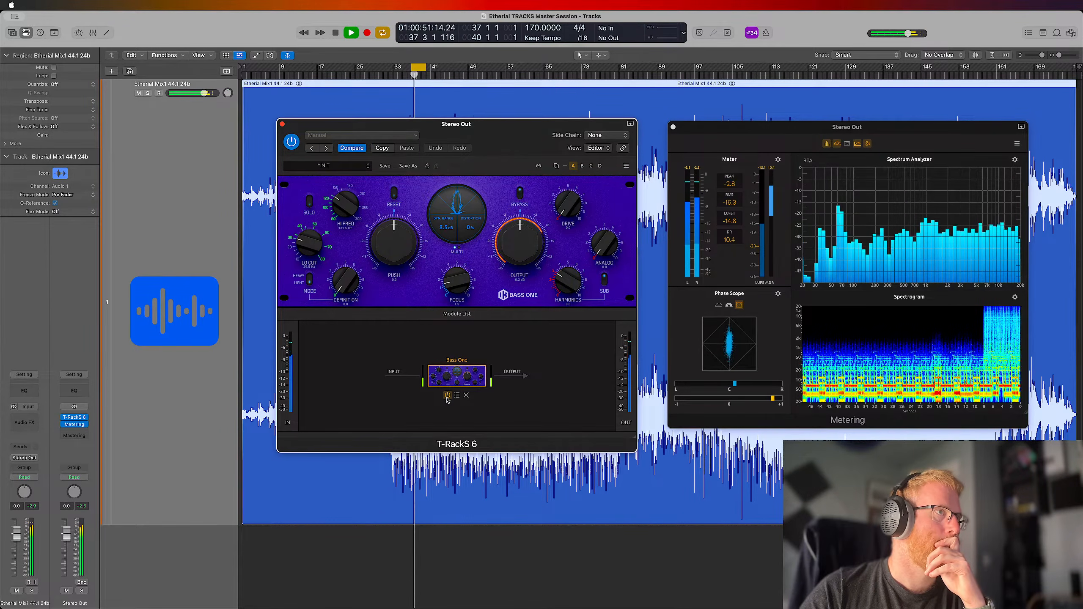
click(448, 396)
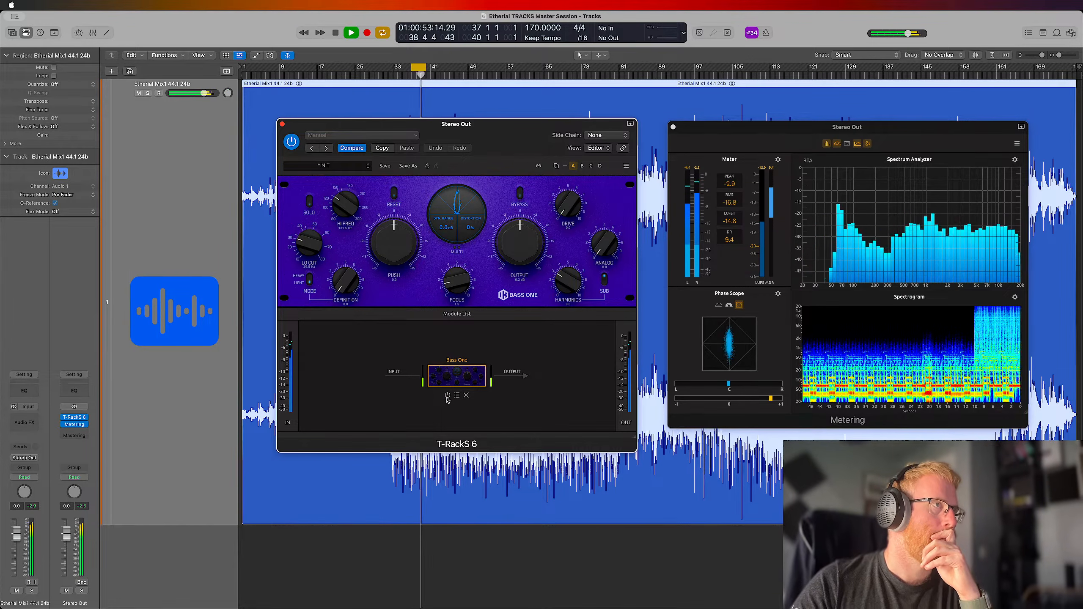
click(447, 396)
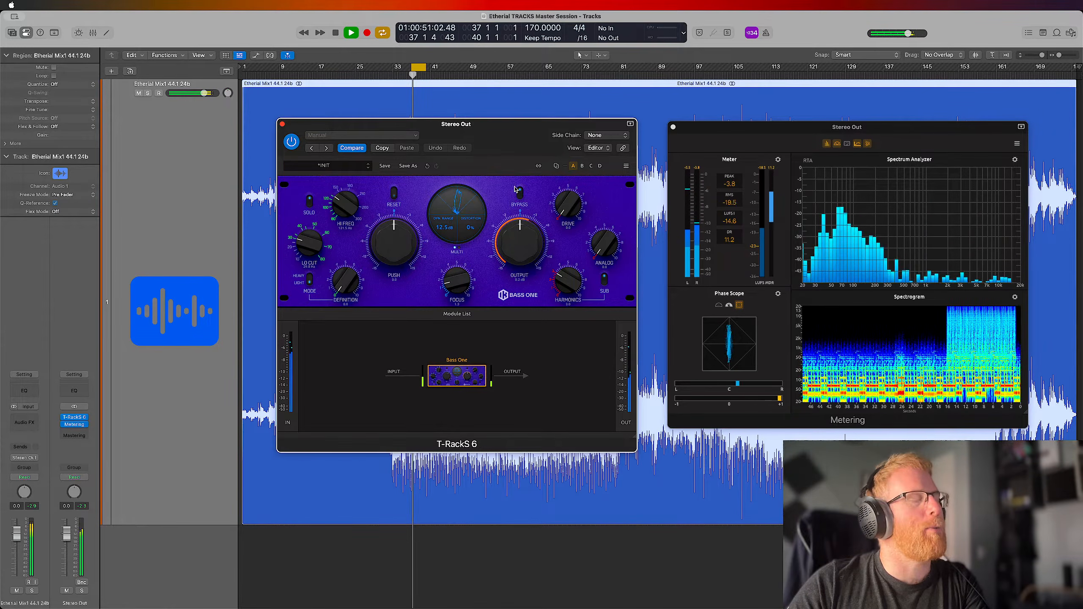
Solo Bass One's processed band again and adjust the Drive amount
mouse_move(567, 213)
mouse_down()
mouse_move(574, 149)
mouse_move(570, 233)
mouse_up()
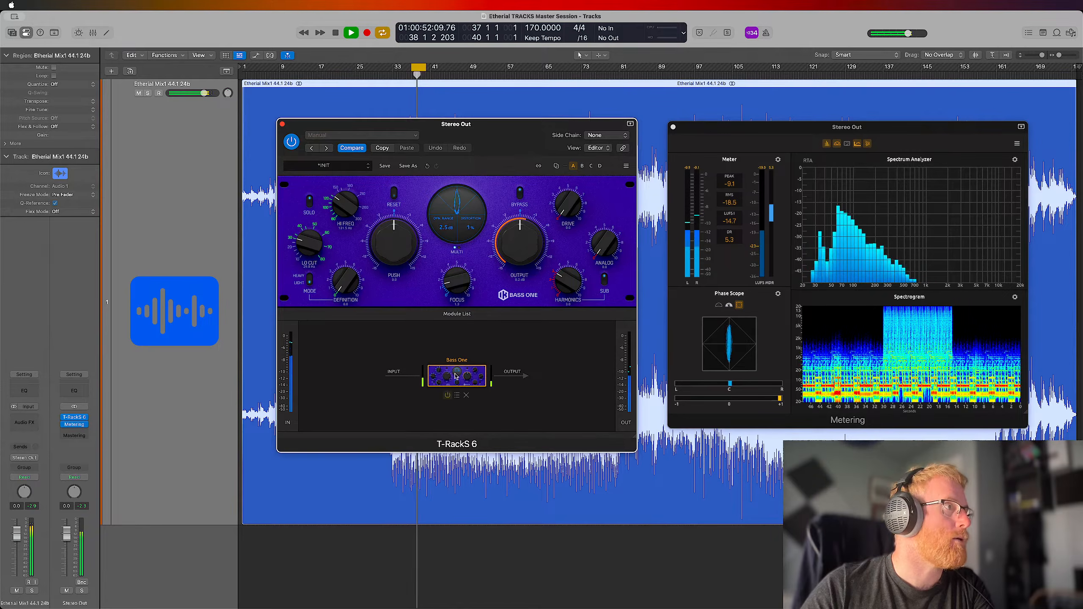
Turn off Solo in Bass One and play the full-range master
click(309, 201)
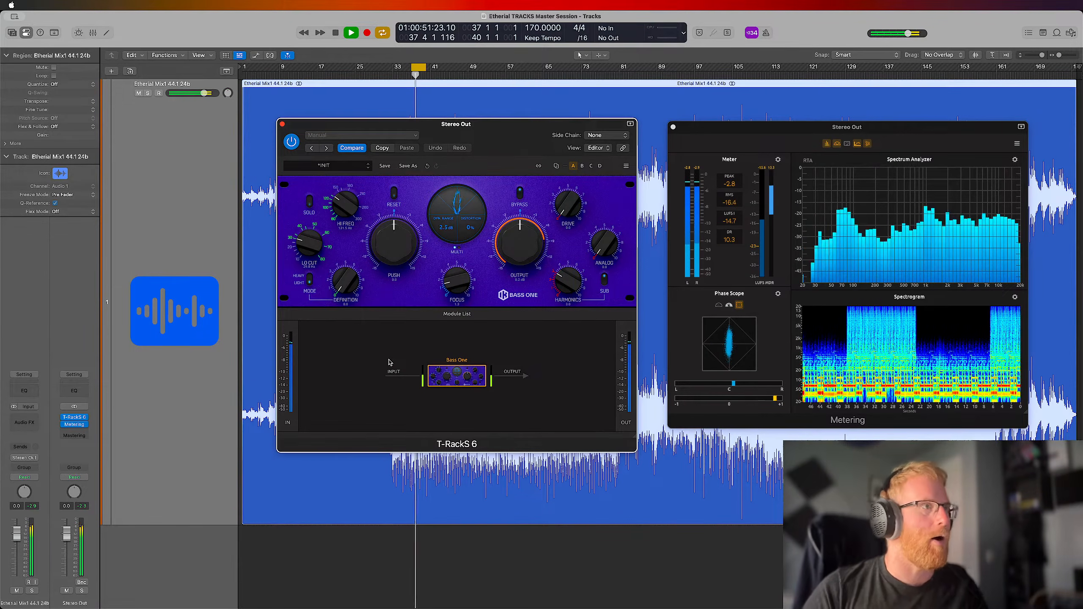
key(space)
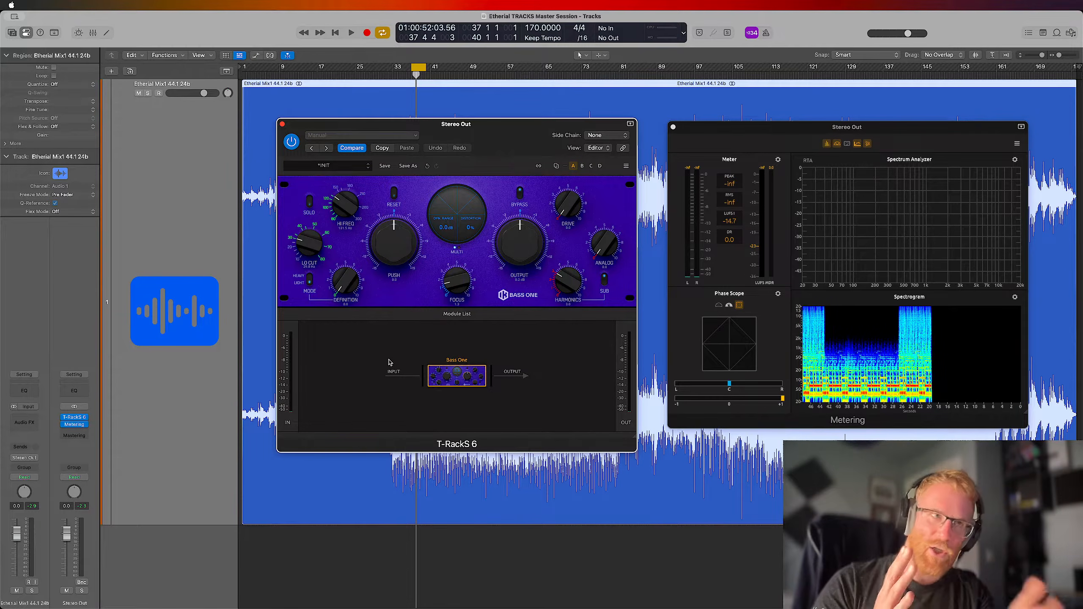
key(space)
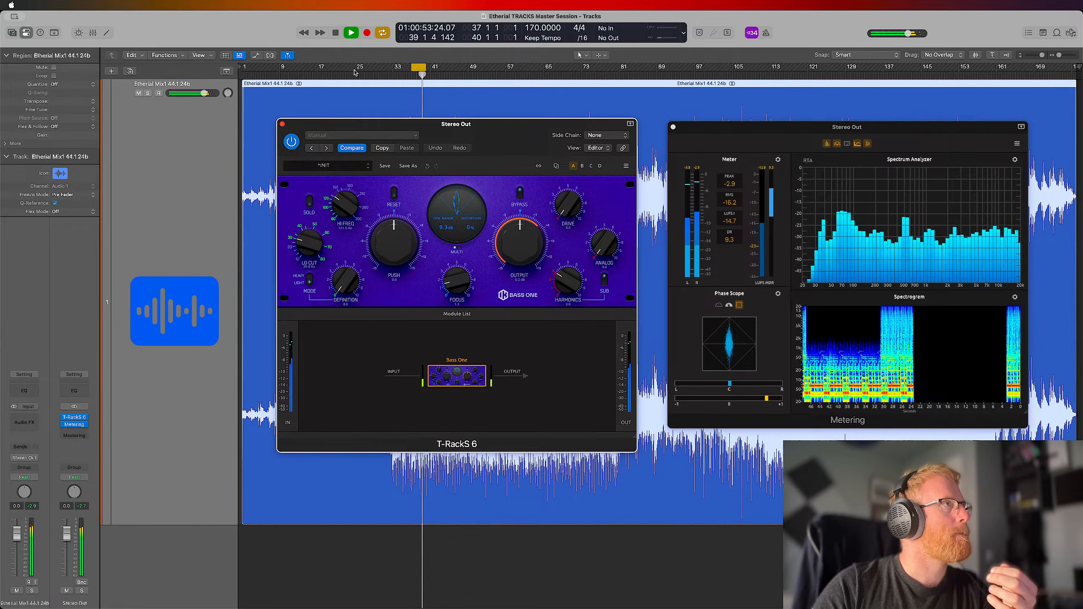
Set the cycle range from bar 25 to bar 57 and restart playback from its beginning
drag(354, 72, 505, 71)
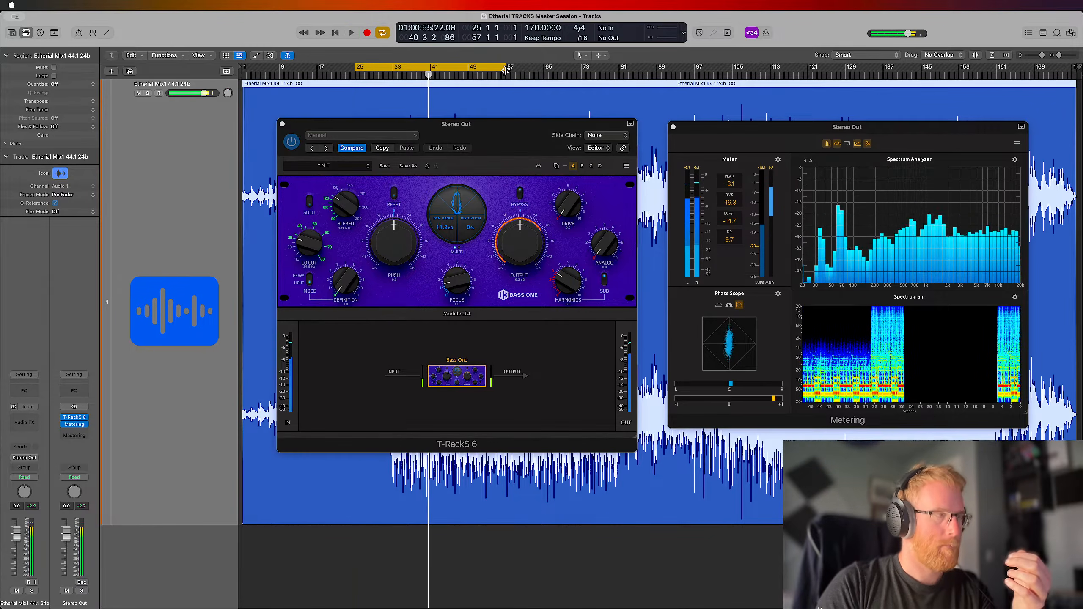
key(space)
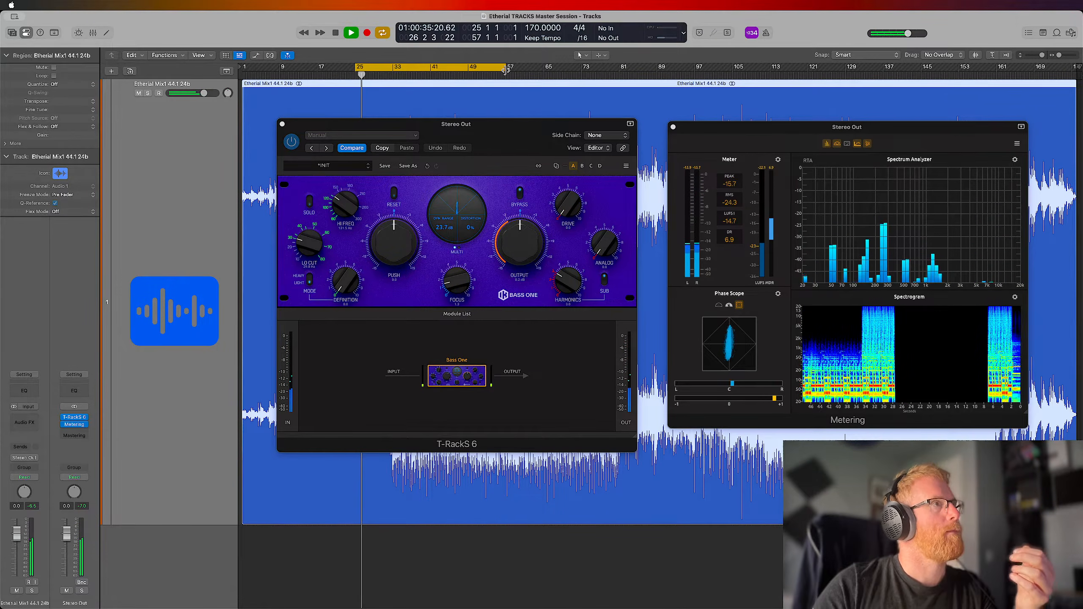
key(ctrl+Up)
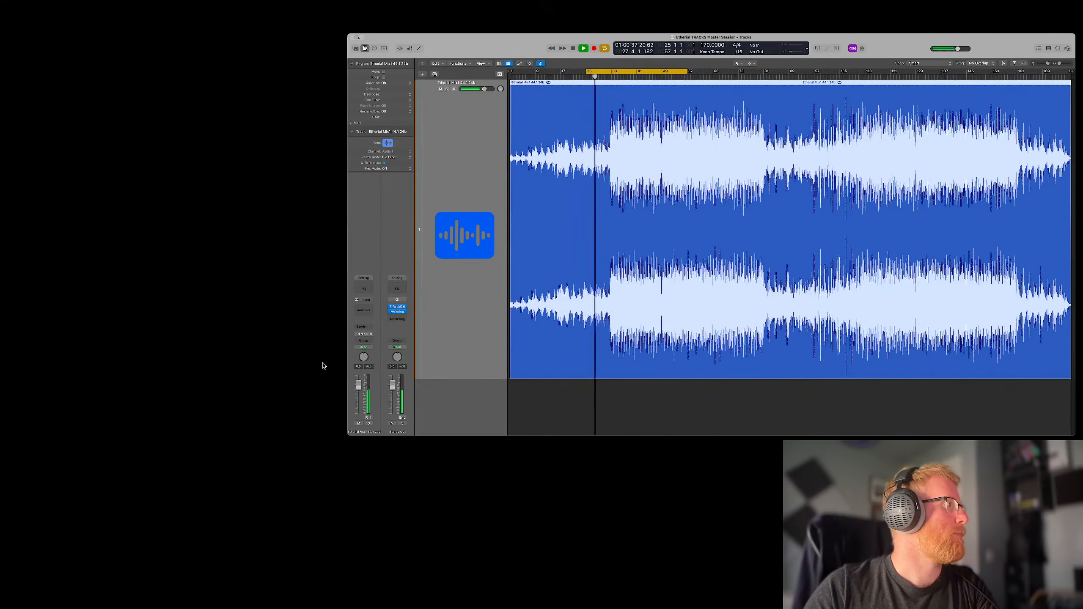
key(ctrl+Up)
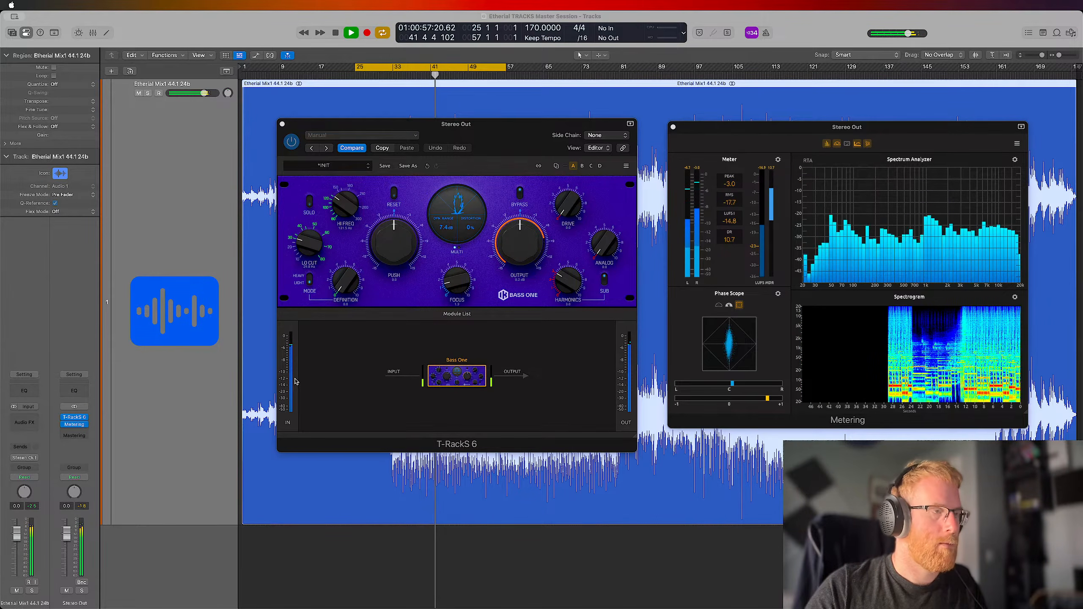
Compare the looped section with Bass One bypassed and re-enabled in the chain, finishing with playback stopped
click(516, 131)
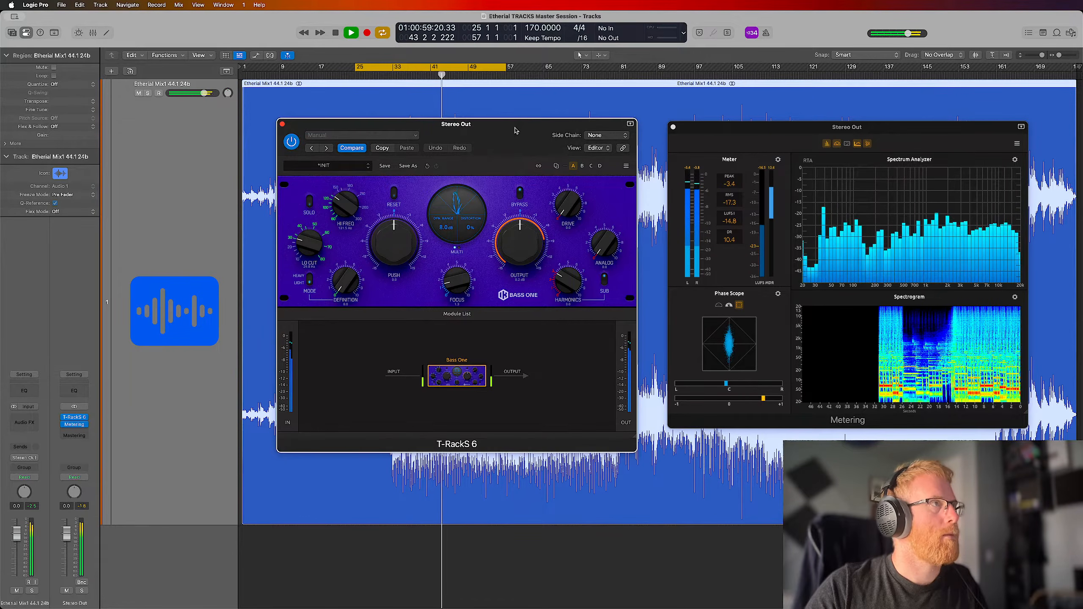
click(447, 396)
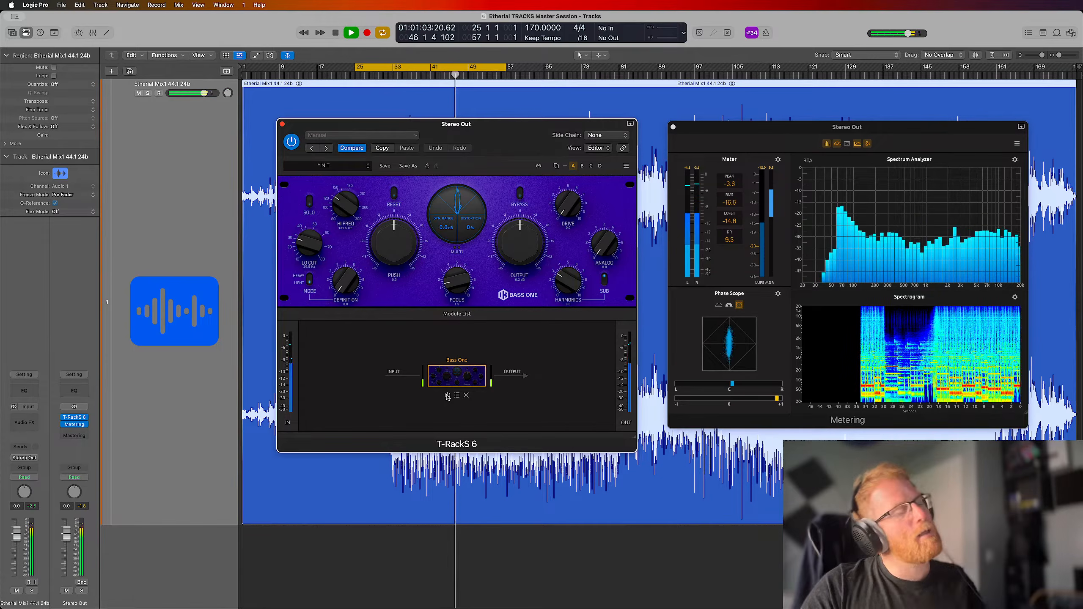
click(447, 396)
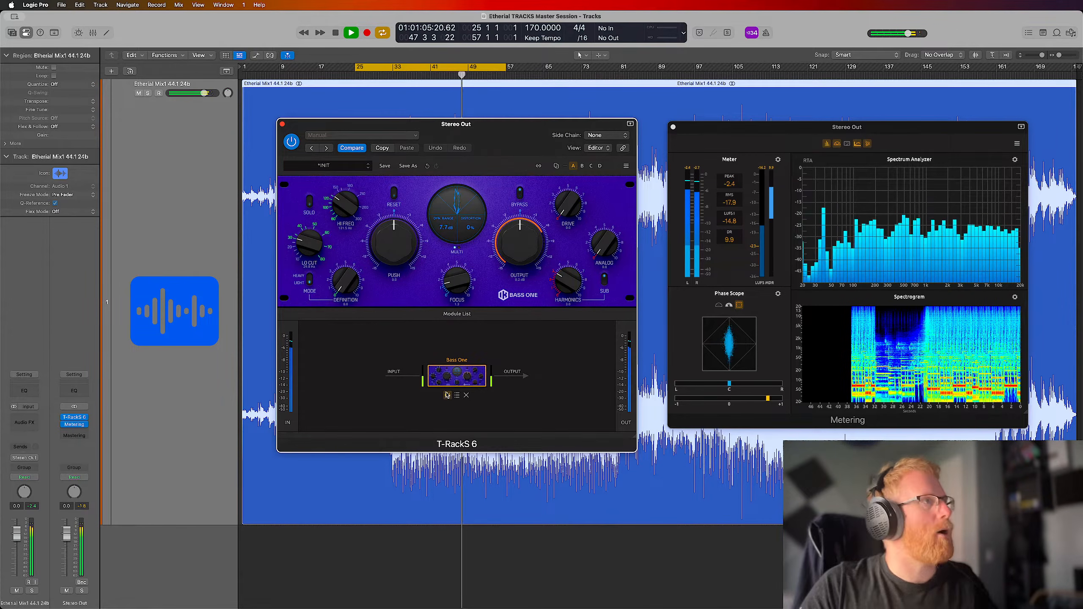
key(space)
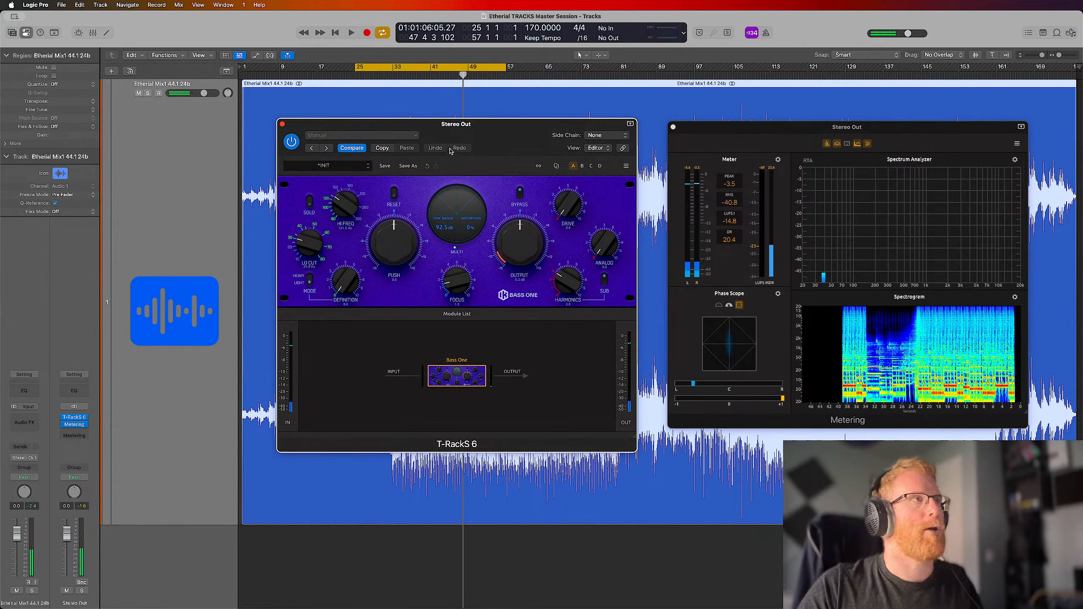
Browse the full list of available T-RackS modules for a processor to follow Bass One
drag(478, 137, 475, 130)
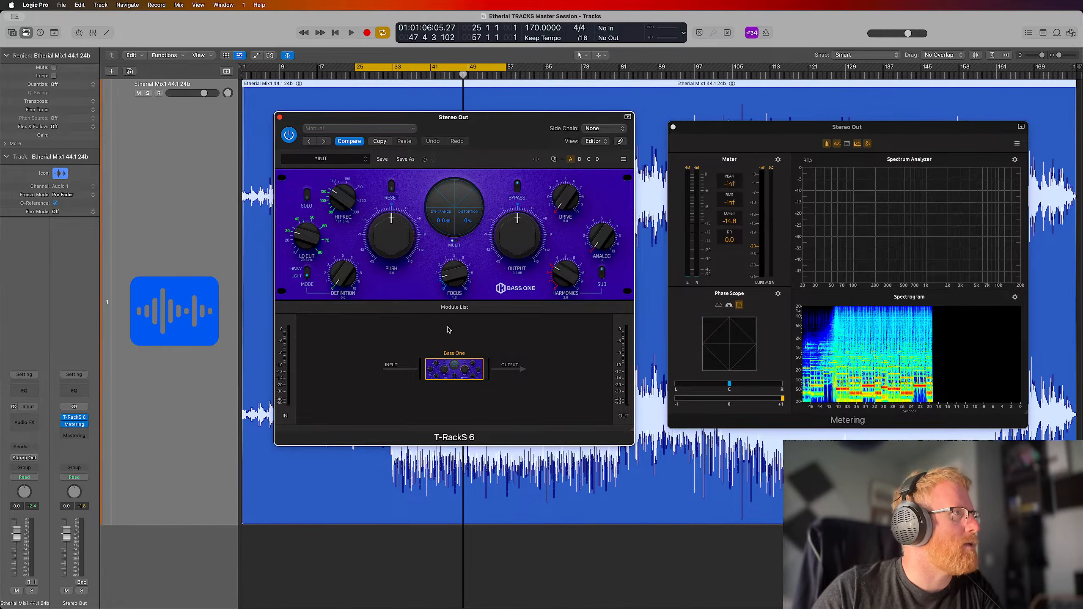
click(454, 308)
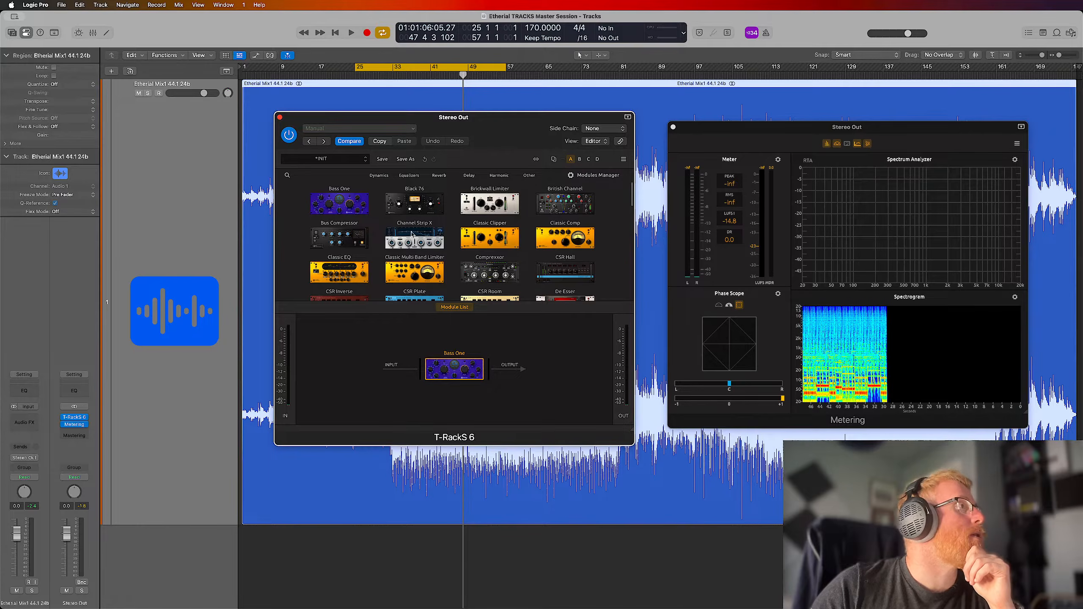
scroll(524, 246, down, 2)
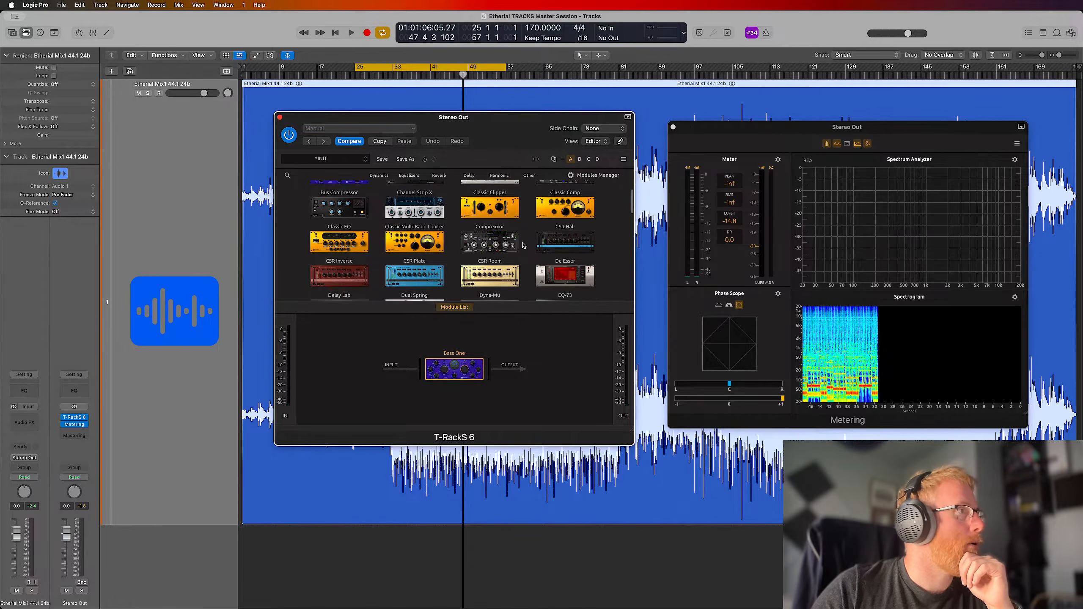
scroll(524, 245, up, 2)
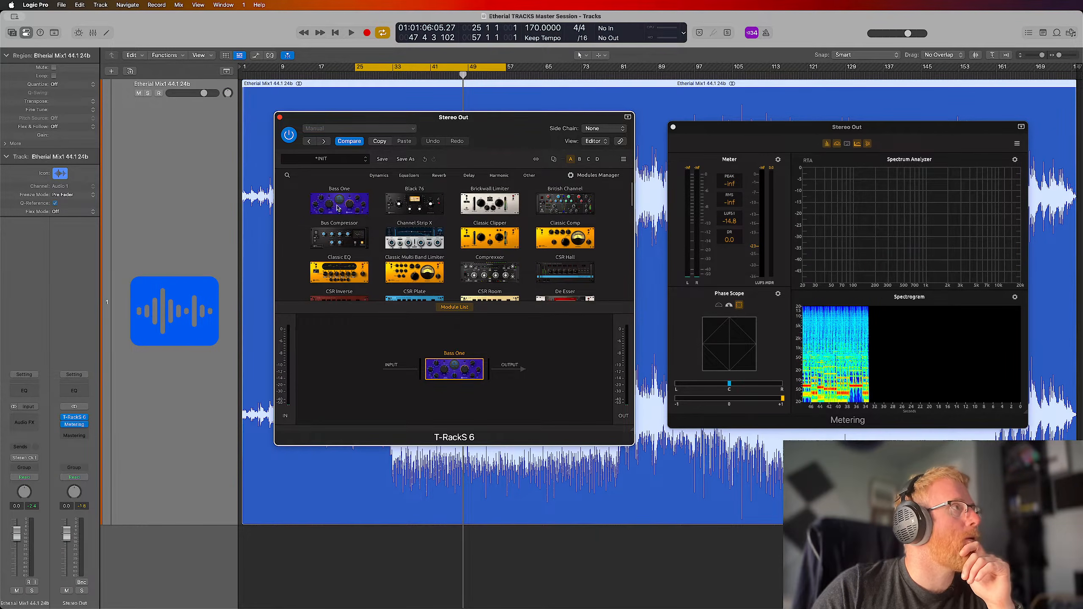
scroll(508, 252, down, 10)
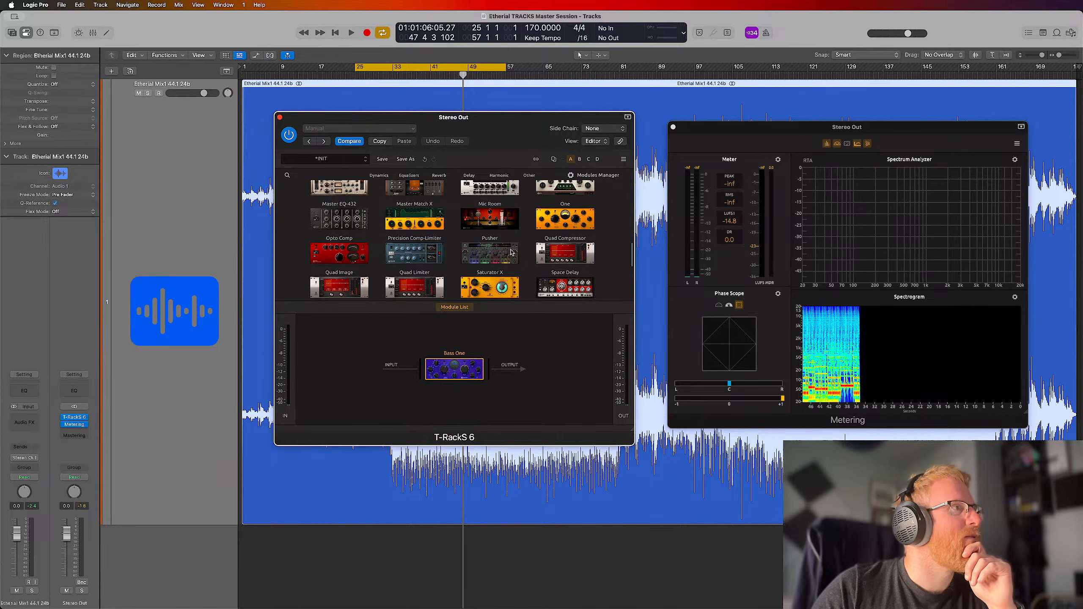
scroll(510, 252, down, 1)
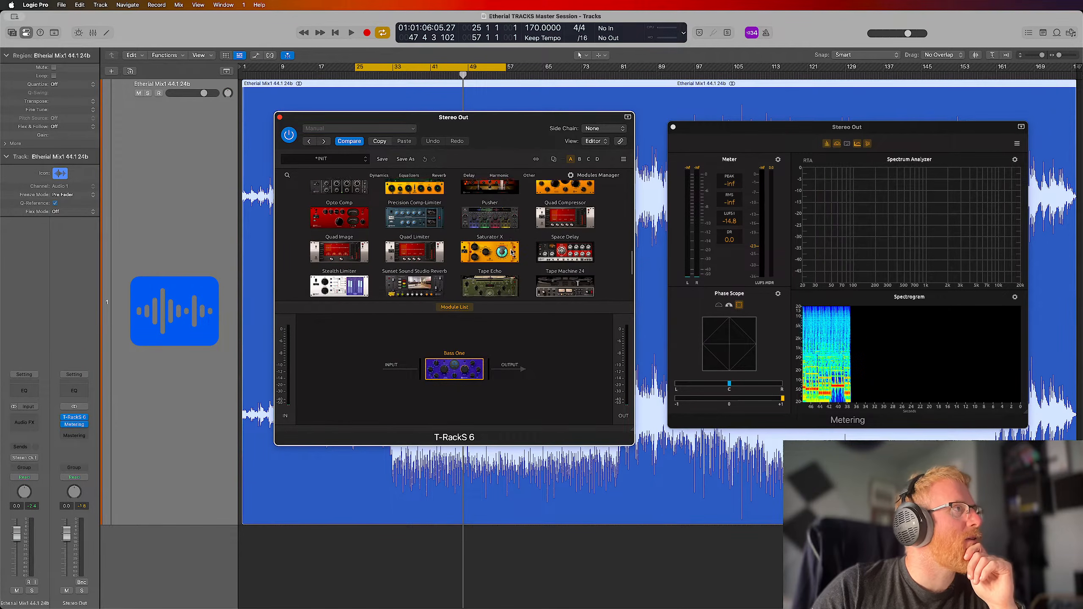
scroll(510, 252, down, 5)
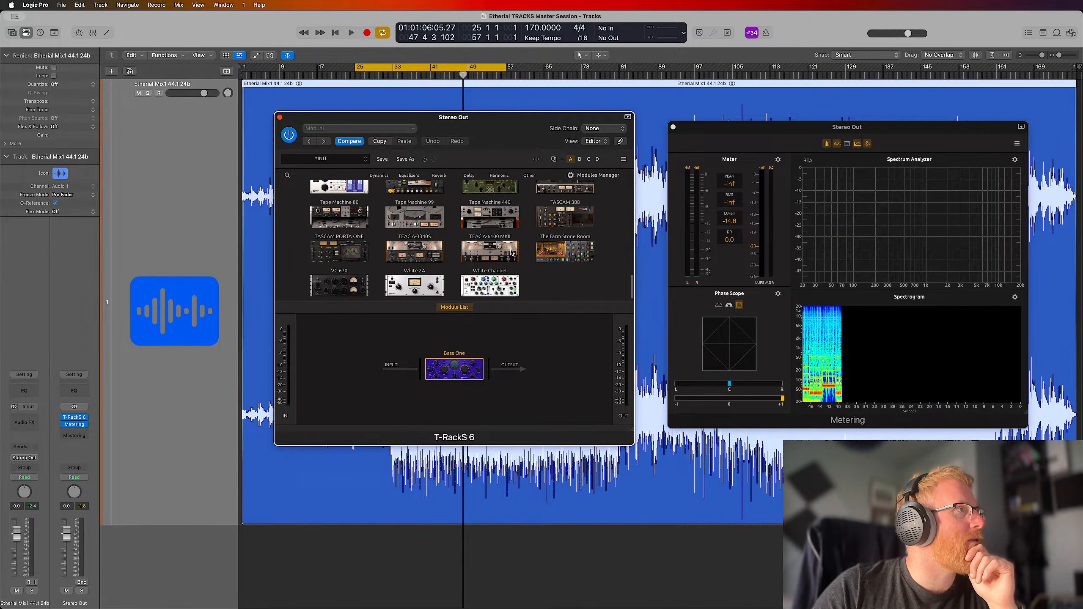
scroll(512, 251, up, 4)
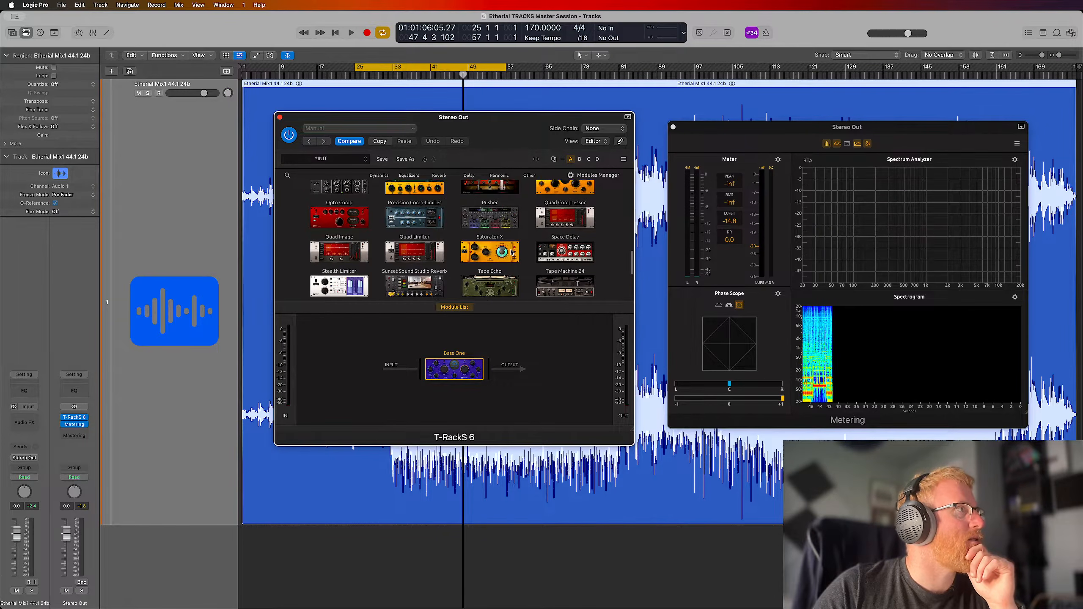
scroll(511, 252, up, 3)
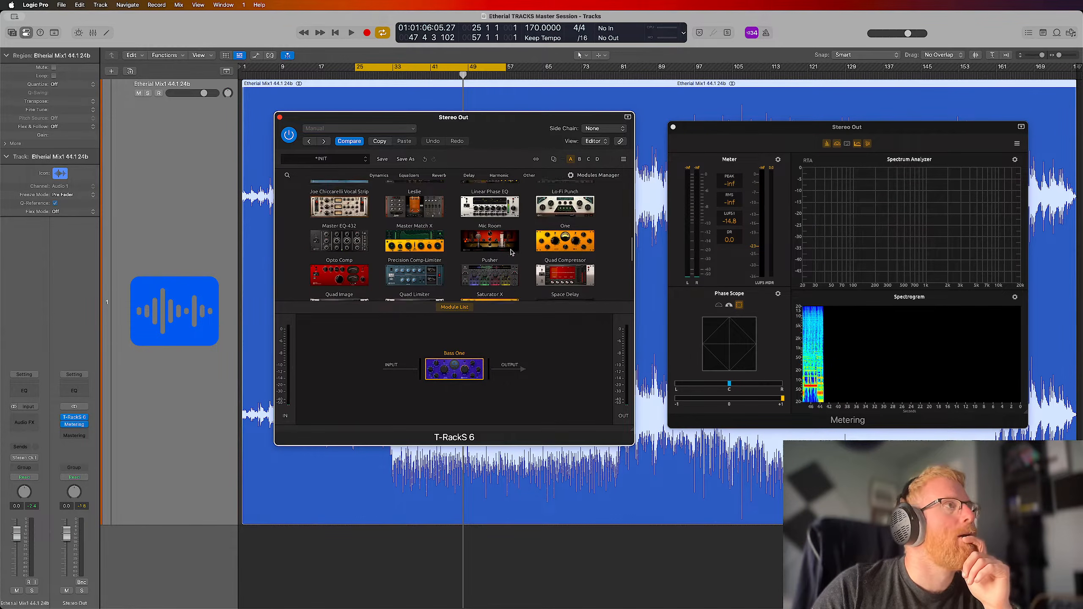
scroll(510, 252, up, 2)
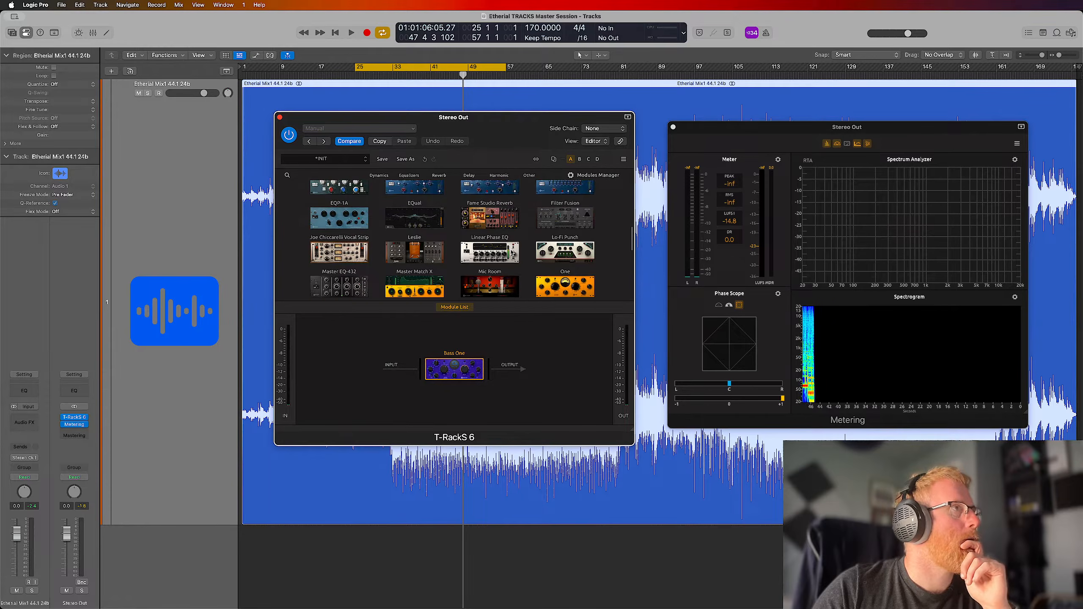
scroll(511, 252, up, 2)
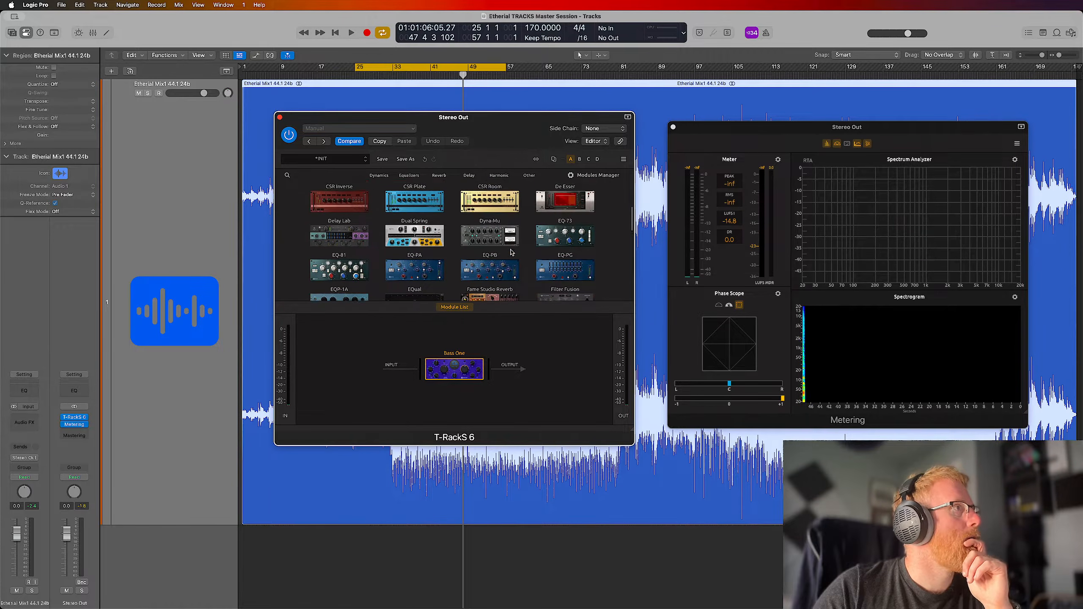
Filter the modules by Dynamics, add a Quad Compressor after Bass One in the chain, and show its controls
click(378, 176)
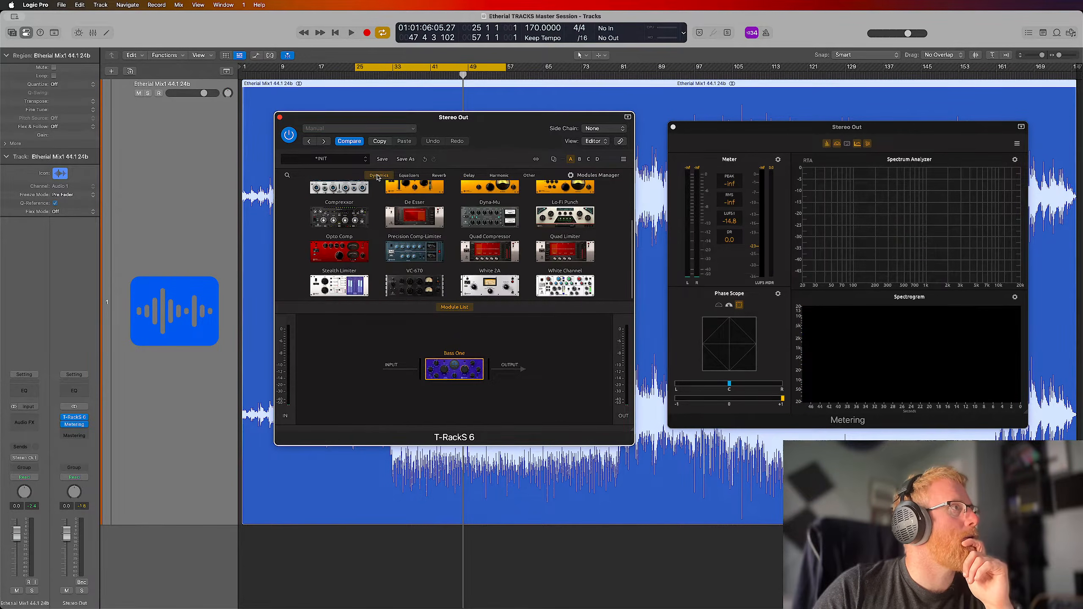
scroll(439, 229, up, 2)
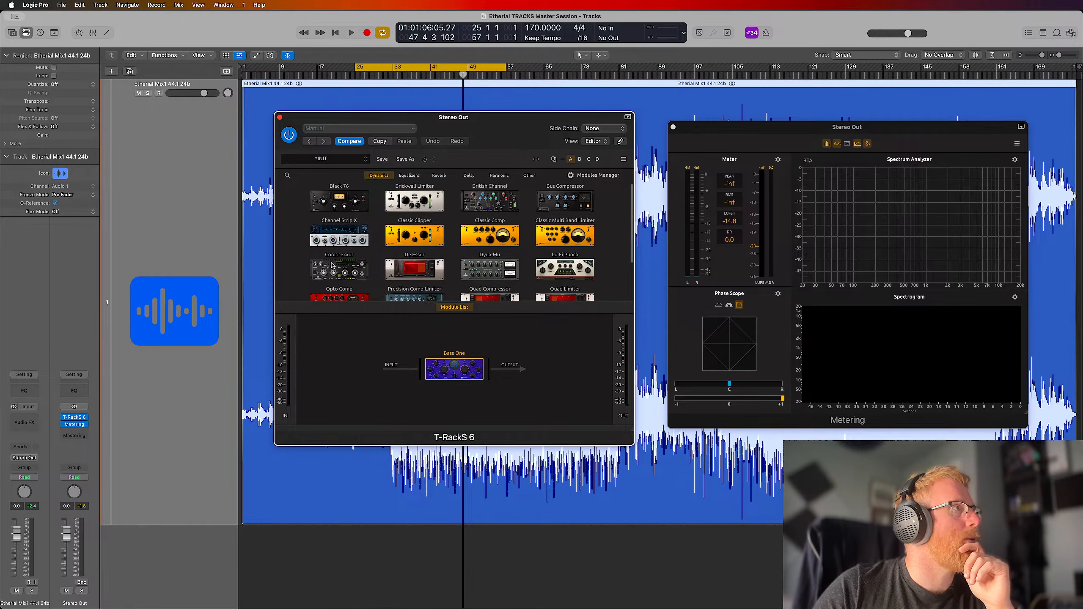
scroll(365, 267, up, 1)
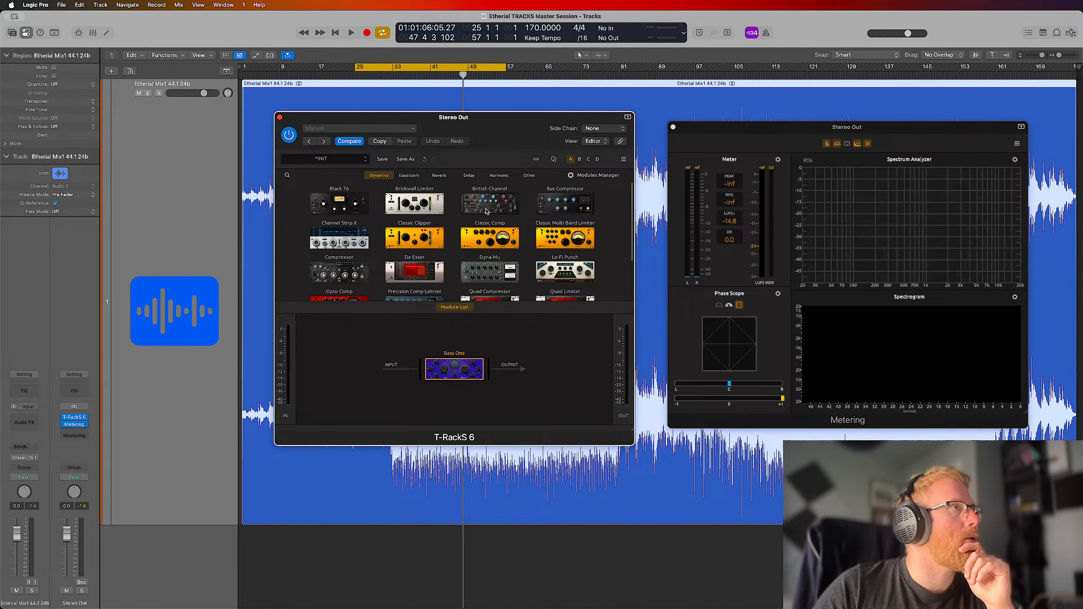
scroll(459, 213, down, 3)
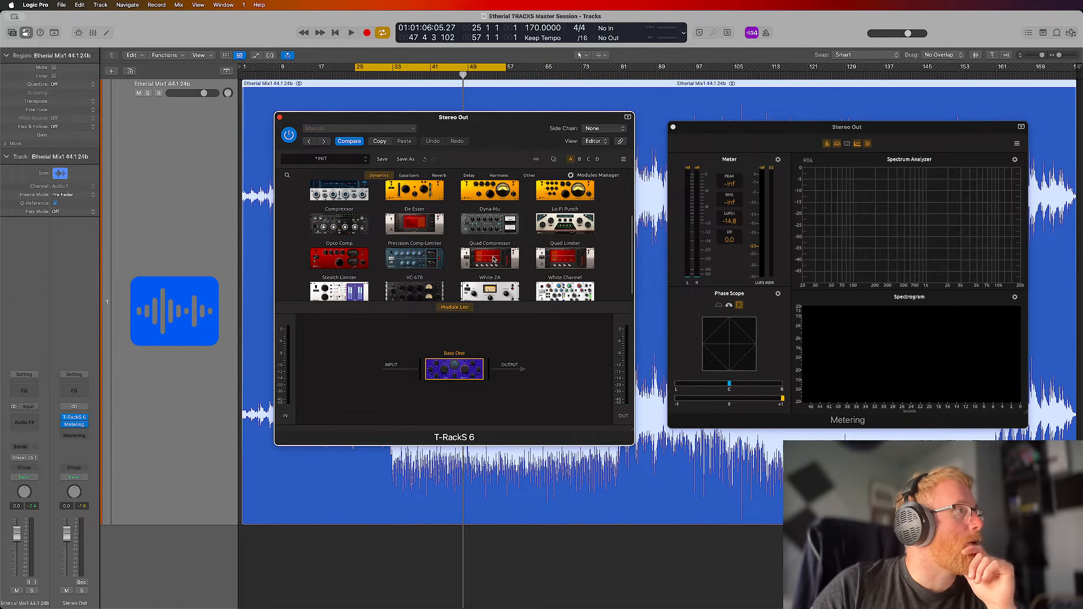
scroll(491, 259, down, 1)
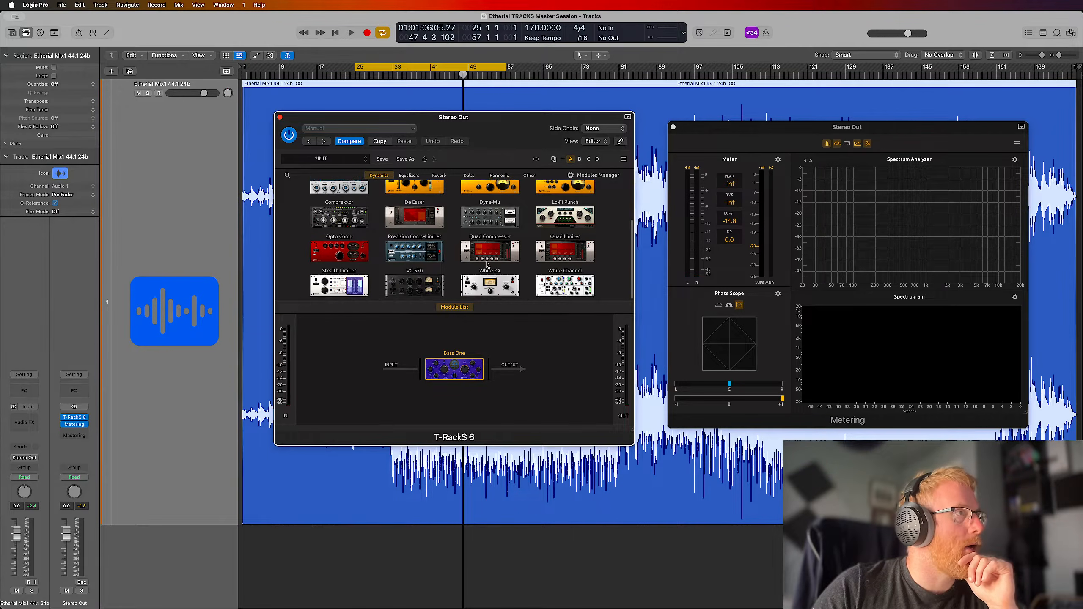
drag(487, 263, 485, 378)
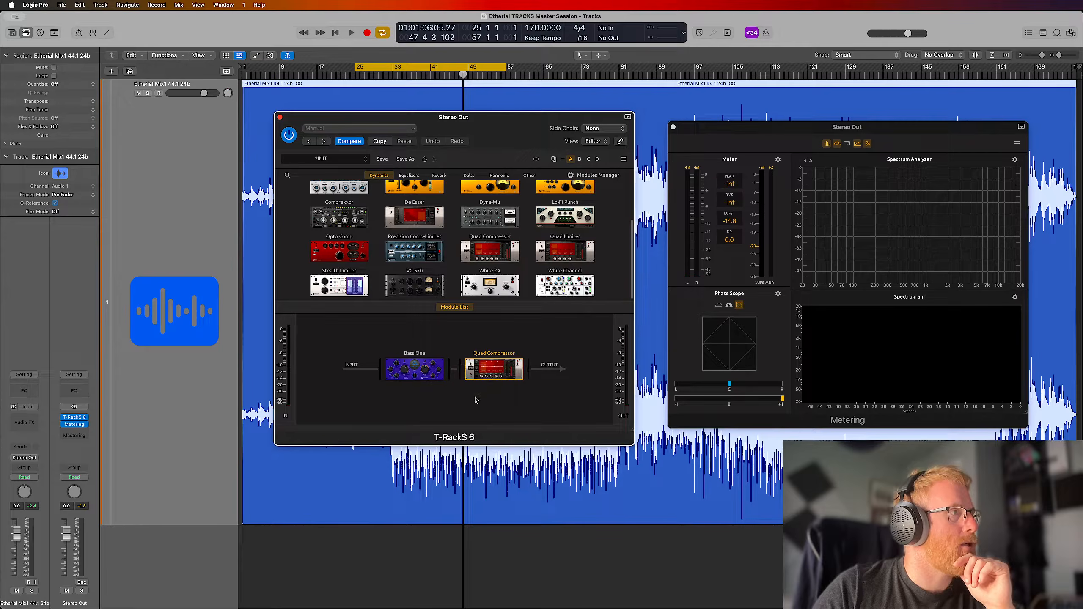
click(458, 307)
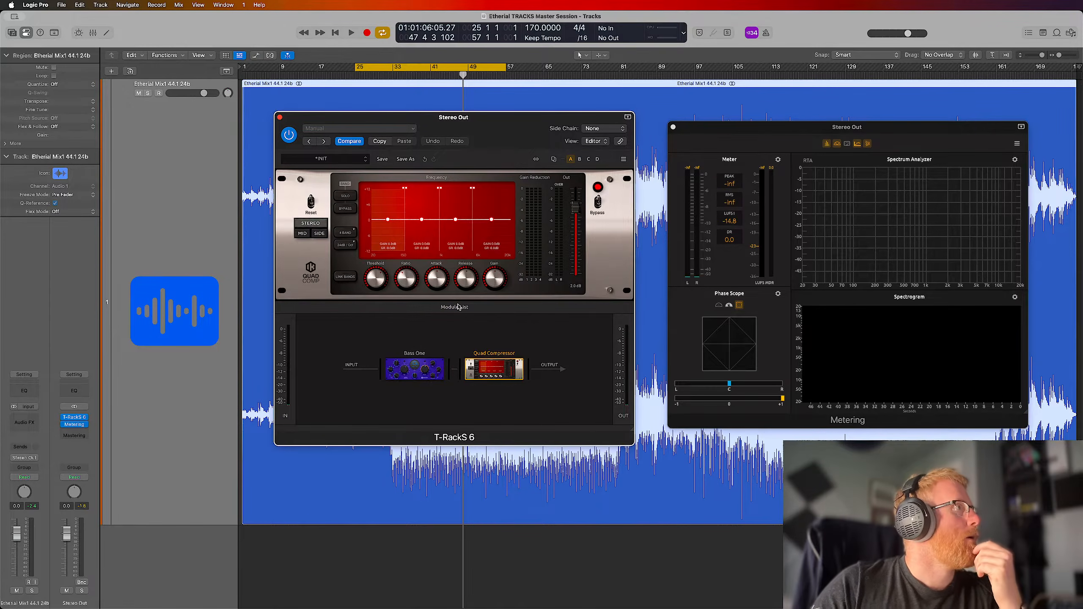
Solo Quad Compressor's lowest band and loop playback from bar 33 to bar 65
click(346, 195)
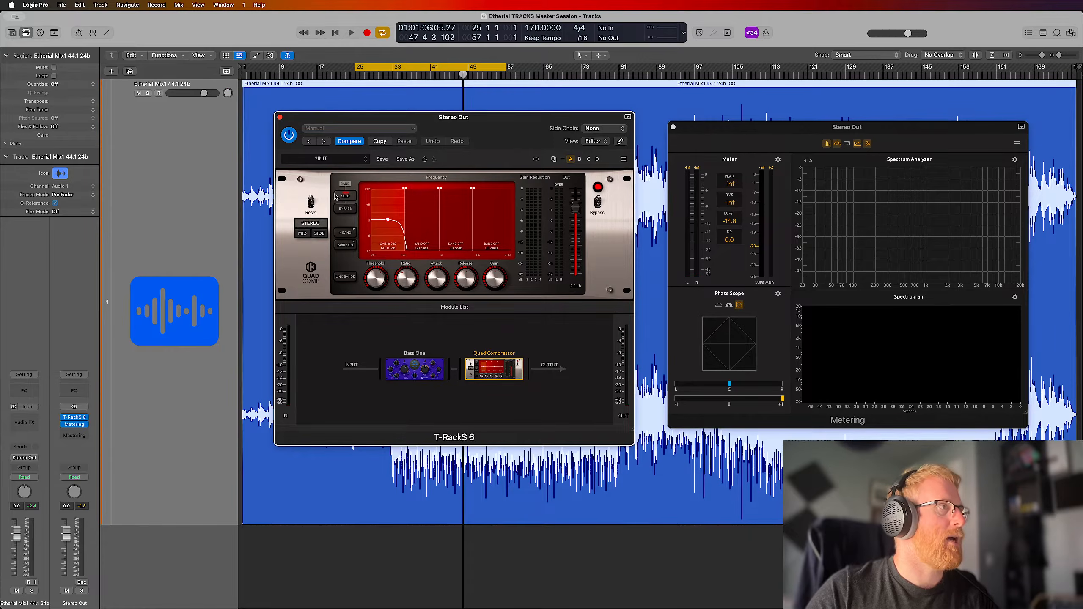
key(space)
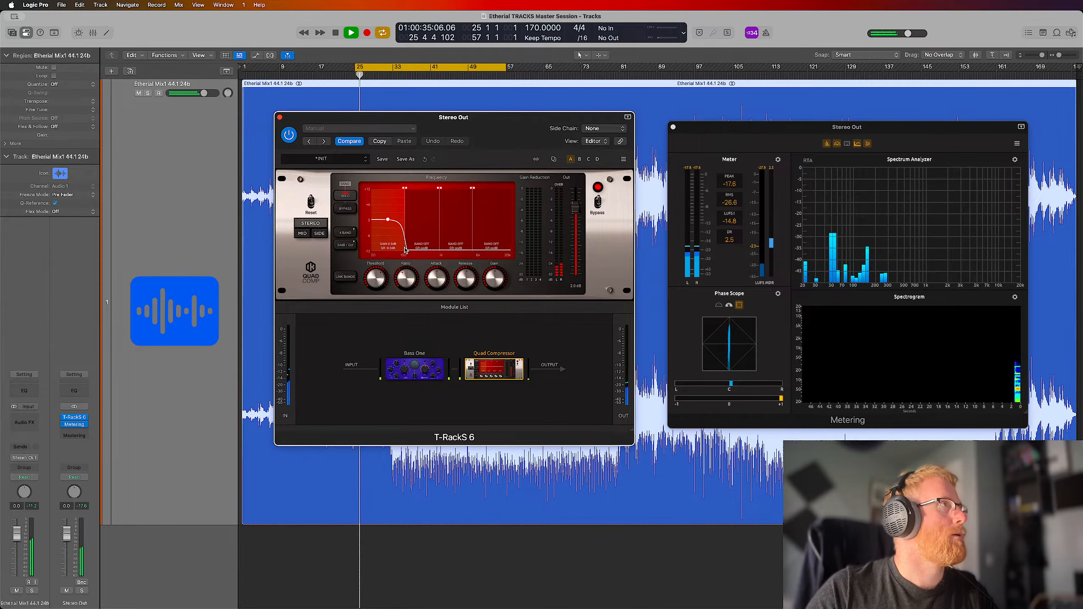
drag(358, 70, 392, 69)
drag(506, 69, 545, 75)
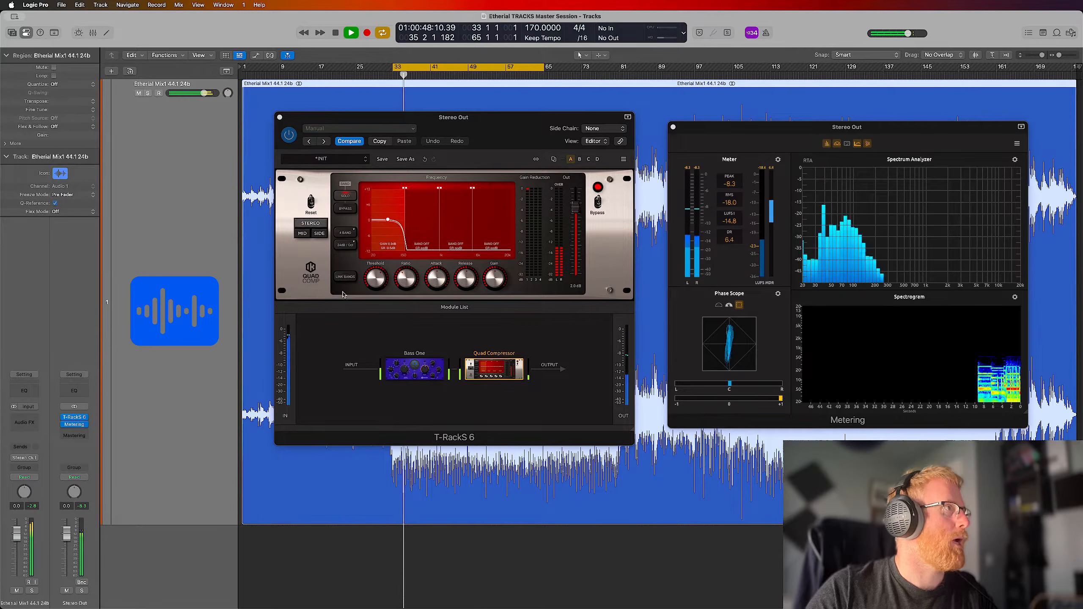
Adjust the threshold of Quad Compressor's lowest band by ear to compress the soloed low end
mouse_move(380, 277)
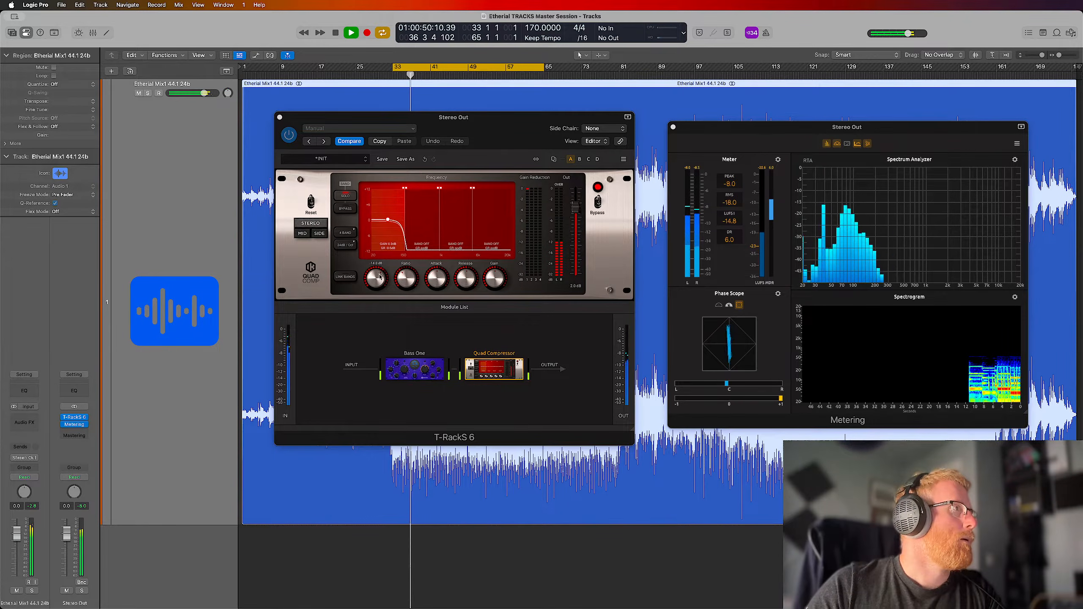
drag(380, 277, 412, 263)
mouse_move(409, 272)
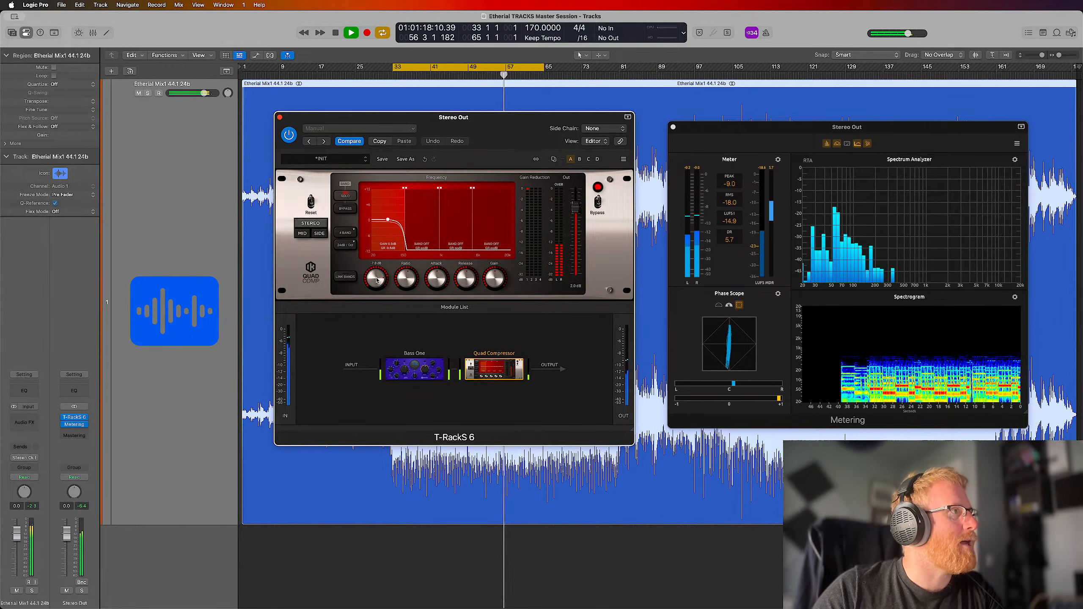
mouse_move(377, 282)
mouse_down()
mouse_move(378, 297)
mouse_move(377, 286)
mouse_up()
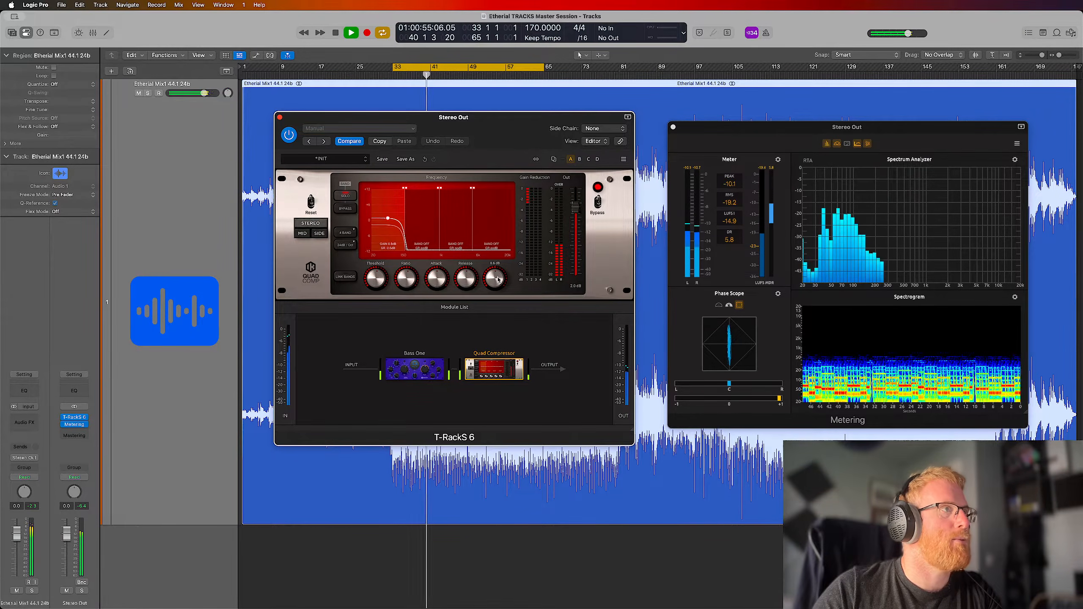
Raise the gain of Quad Compressor's soloed lowest band by ear to make up for its compression
scroll(498, 278, up, 2)
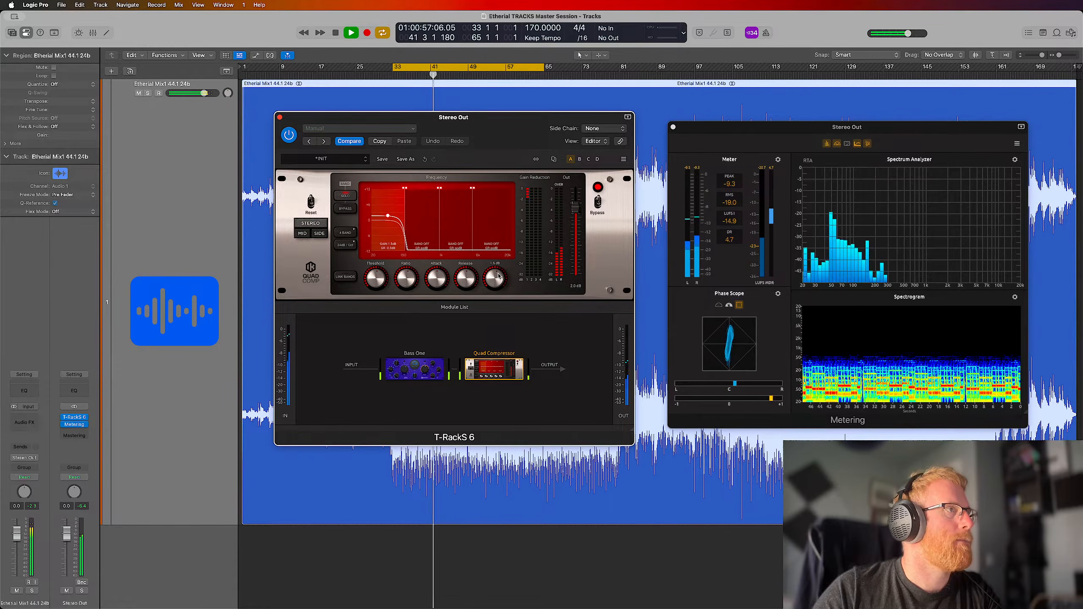
scroll(498, 277, up, 4)
scroll(499, 272, up, 1)
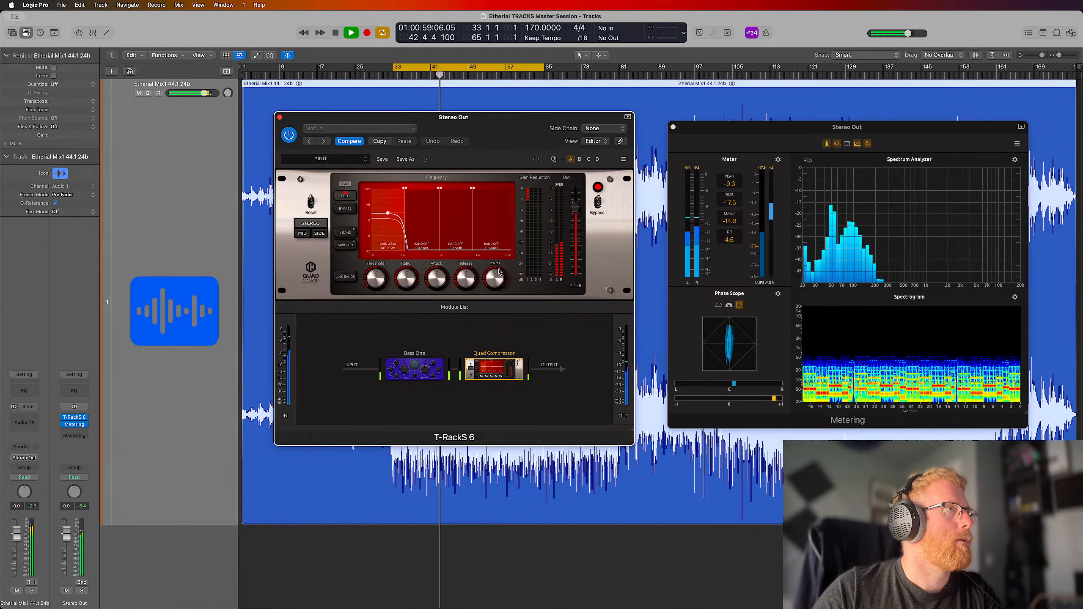
Unsolo Quad Compressor's lowest band and compare the full mix with the module bypassed and active
click(343, 198)
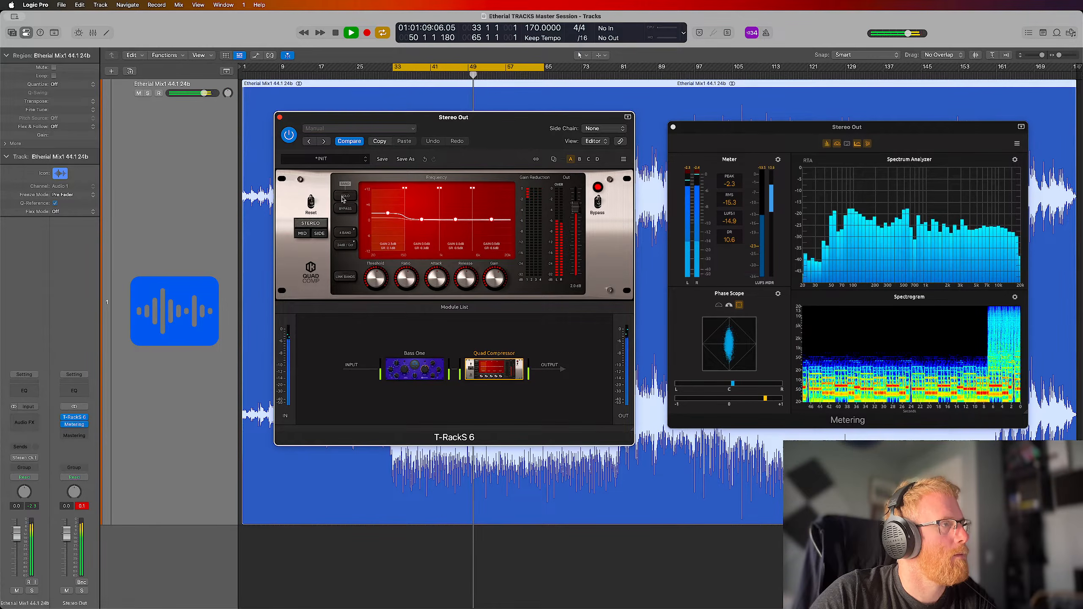
click(480, 389)
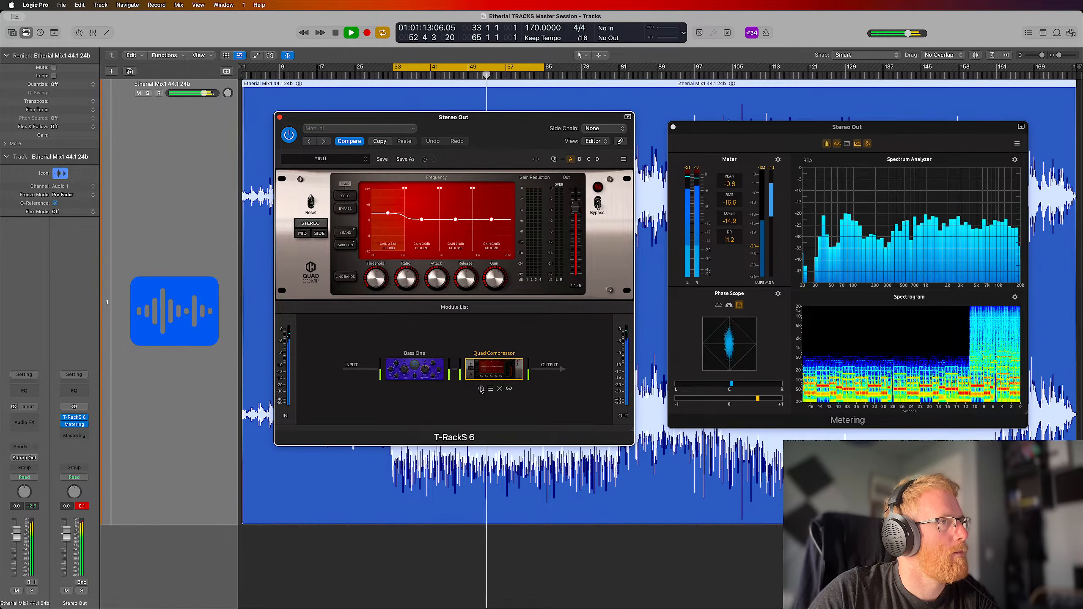
click(480, 389)
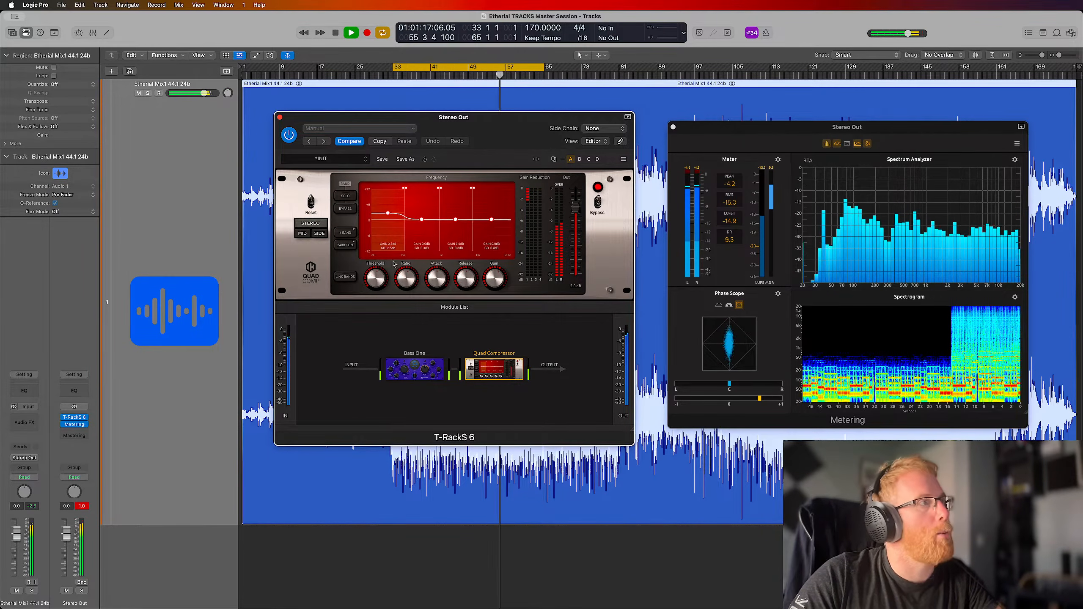
Fine-tune the lowest band's threshold and slightly lower its gain by ear against the full mix
mouse_move(378, 283)
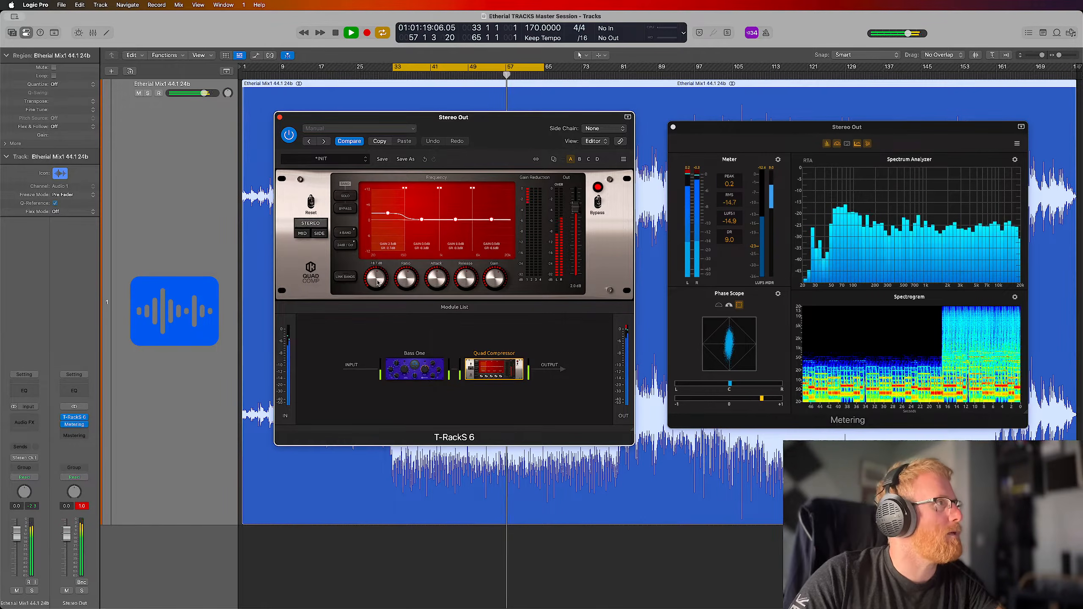
drag(377, 280, 377, 282)
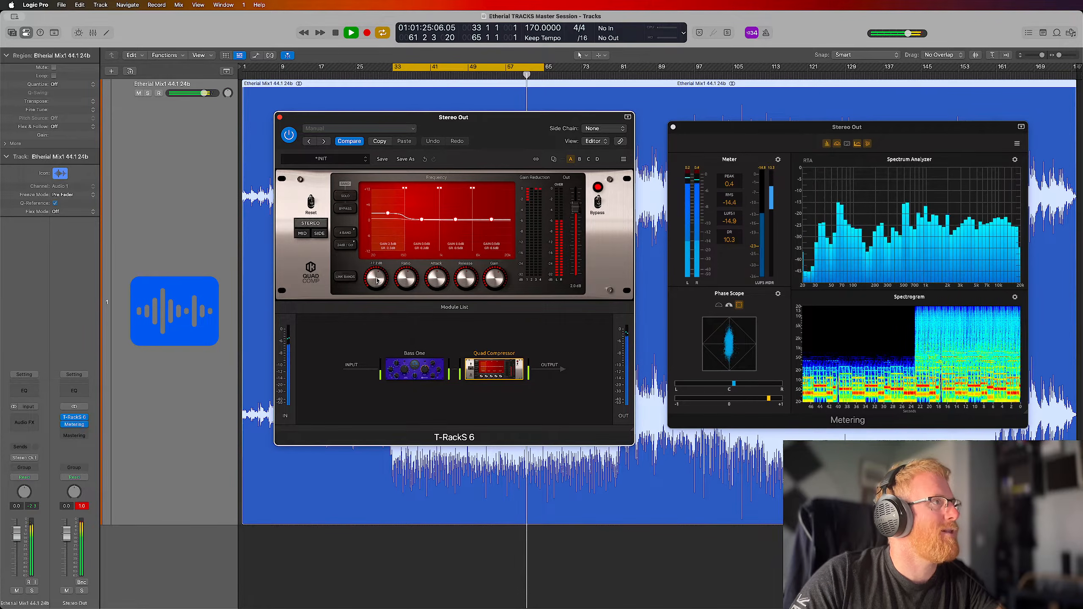
mouse_move(497, 281)
drag(498, 281, 498, 285)
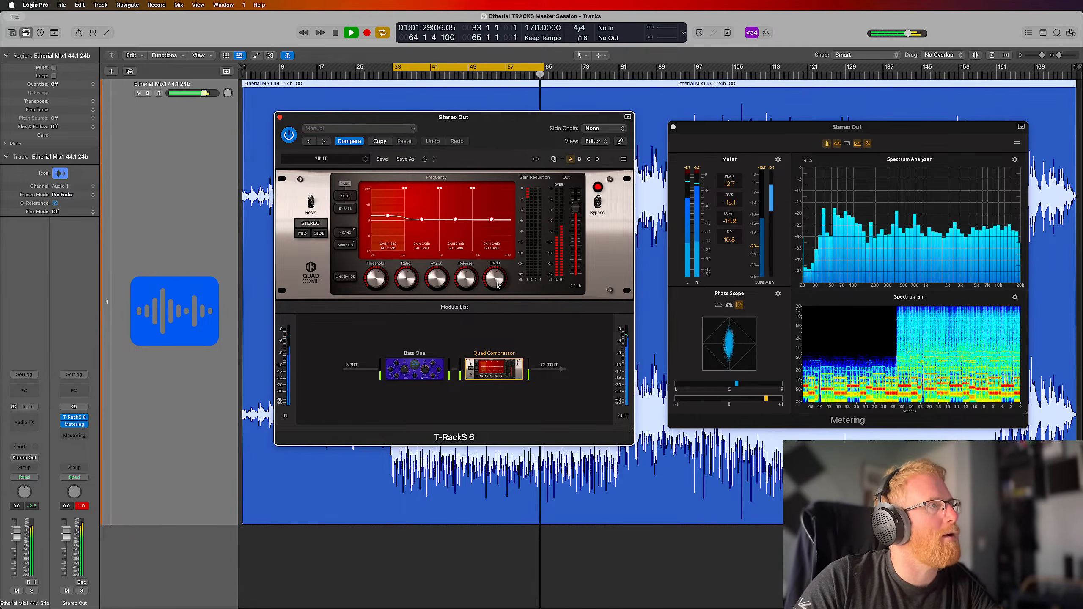
mouse_move(380, 283)
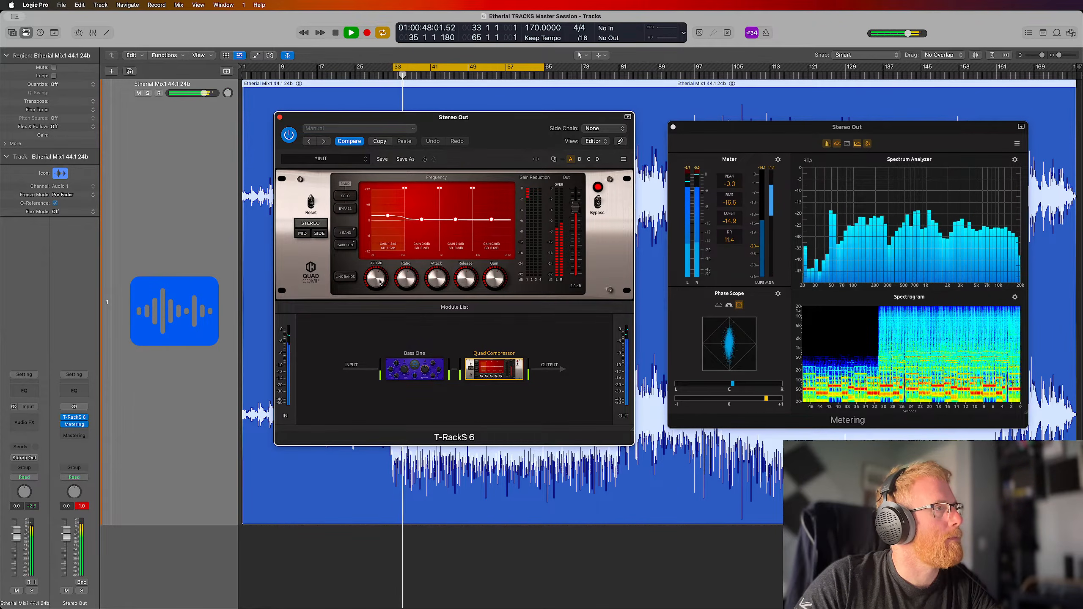
Recheck the mix with Quad Compressor bypassed and active again, and reset the Stereo Out channel's peak level indicator
click(481, 390)
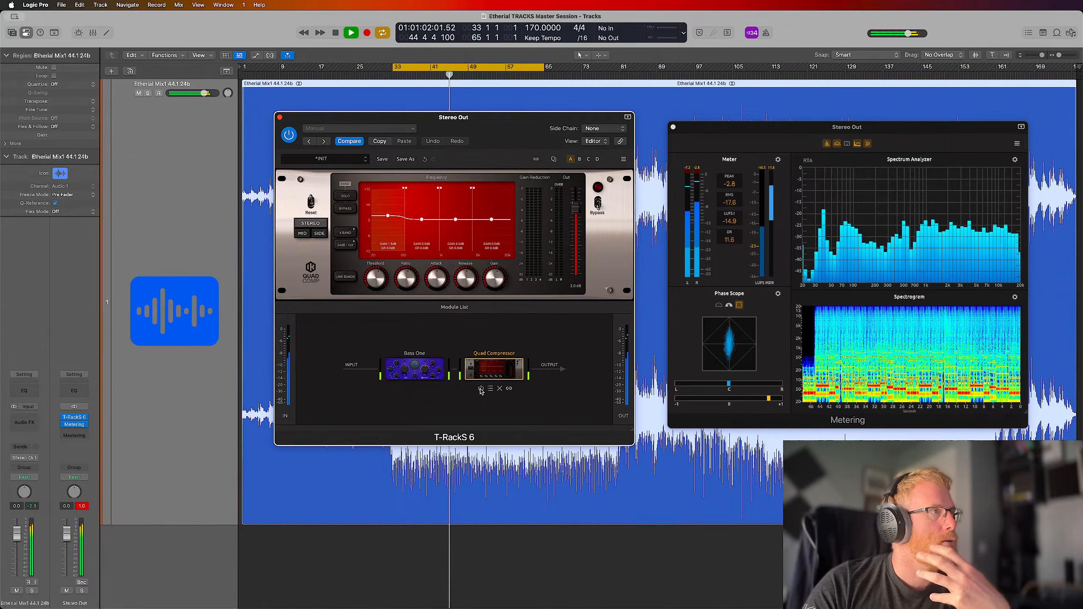
click(480, 389)
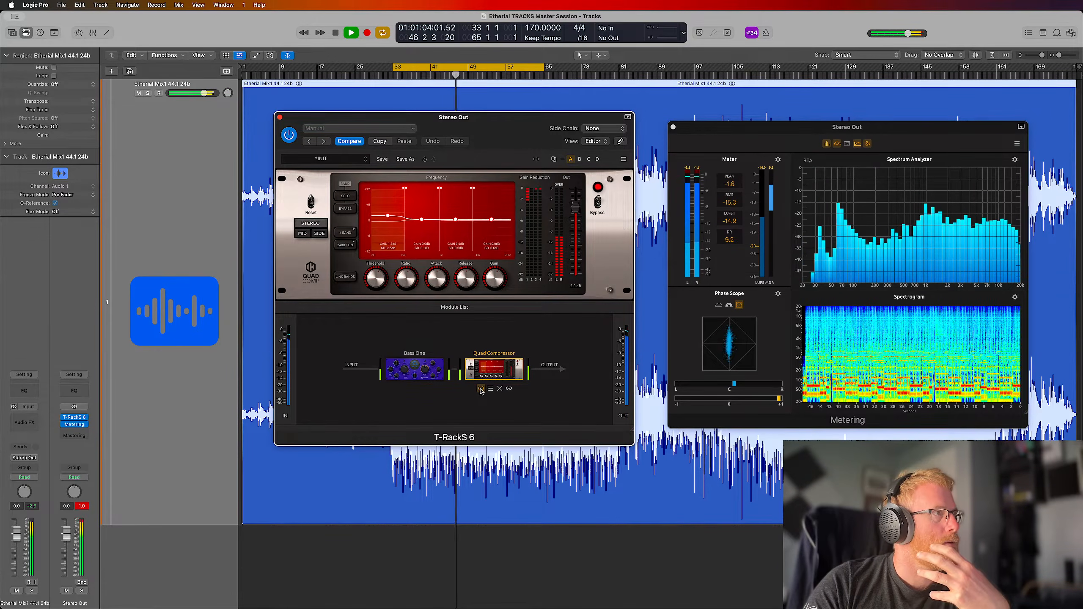
click(82, 505)
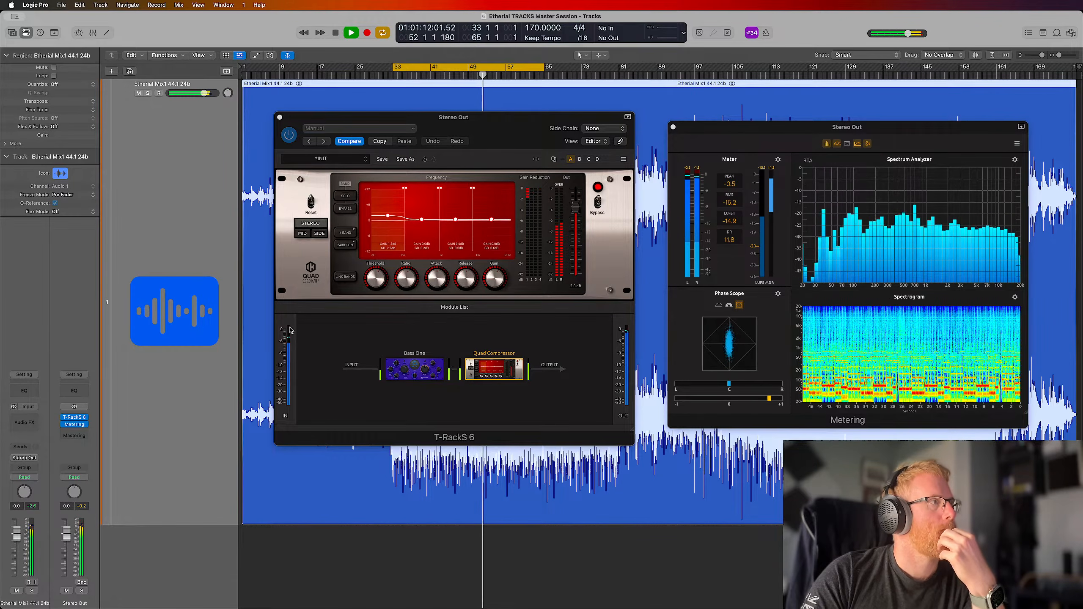
Stop the looped playback
key(ctrl+Up)
key(ctrl+Up)
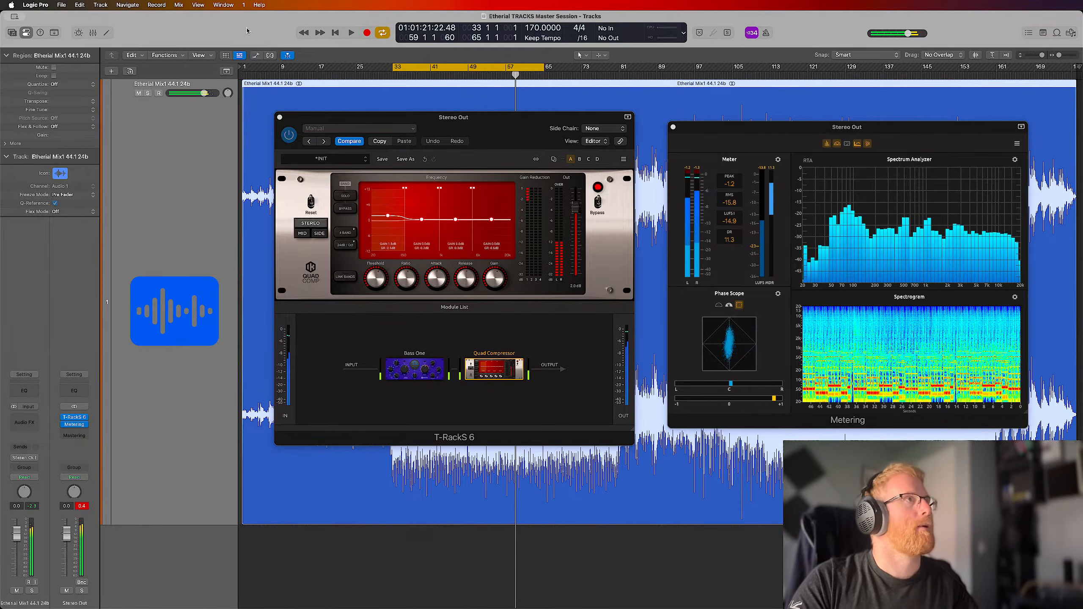
key(space)
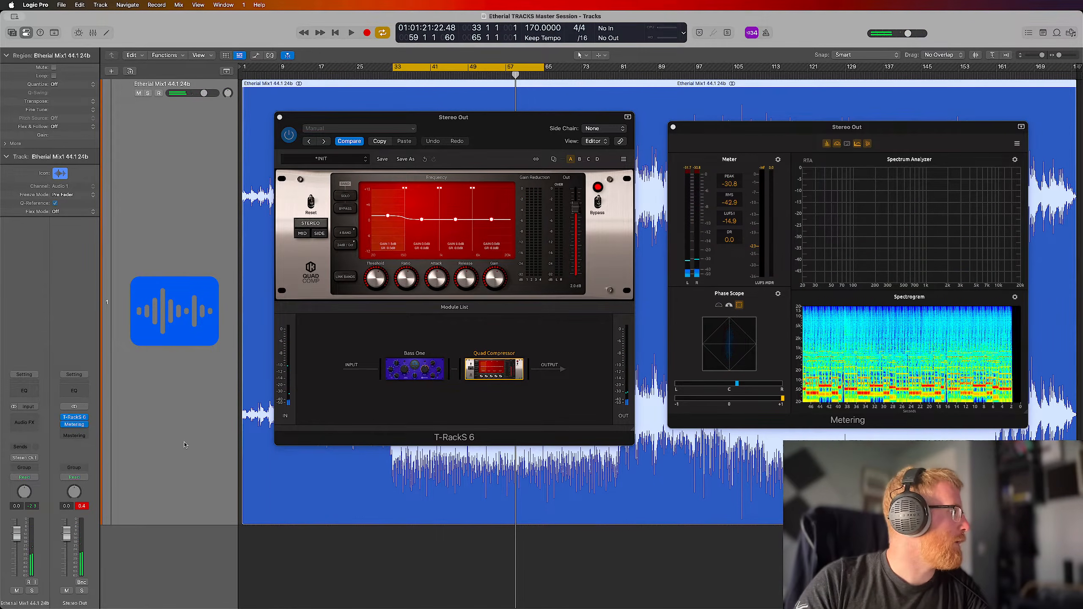
mouse_move(444, 374)
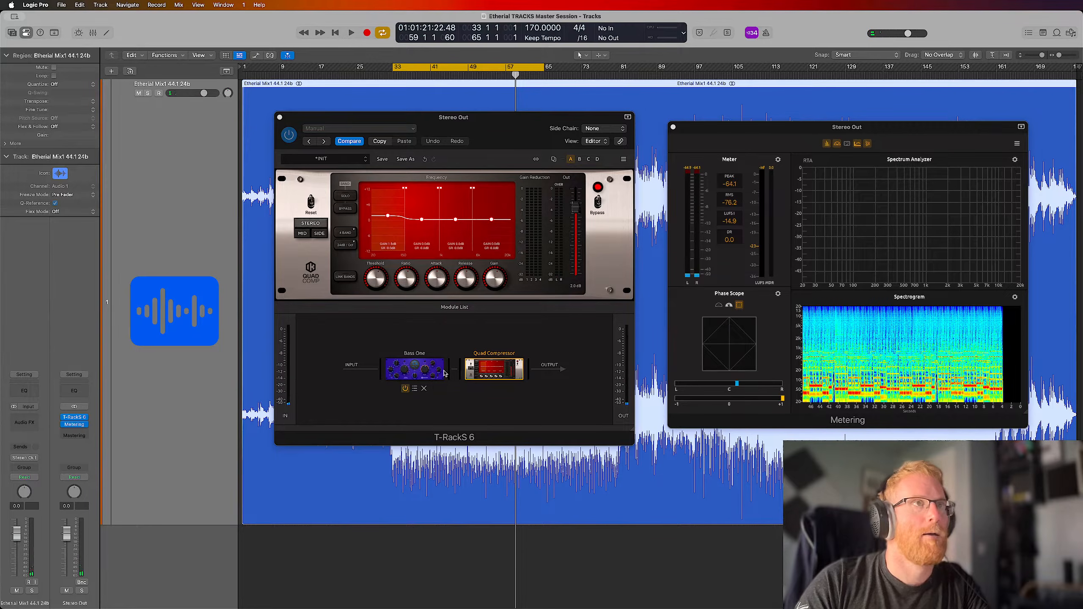
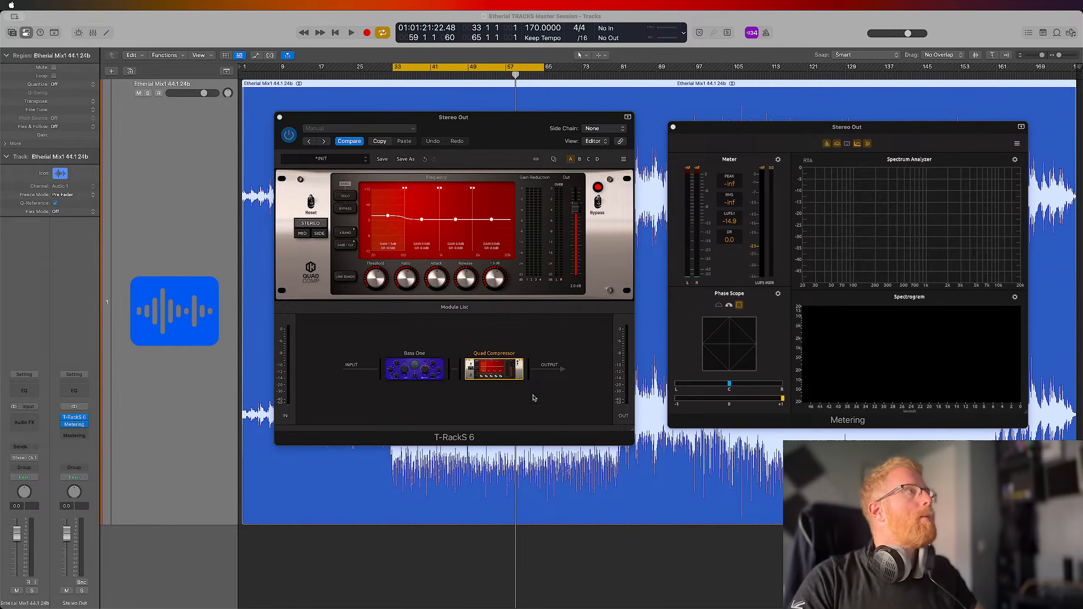
Play the loop, compare the mix with Quad Compressor bypassed and active, and reset the Stereo Out peak indicator before stopping
key(space)
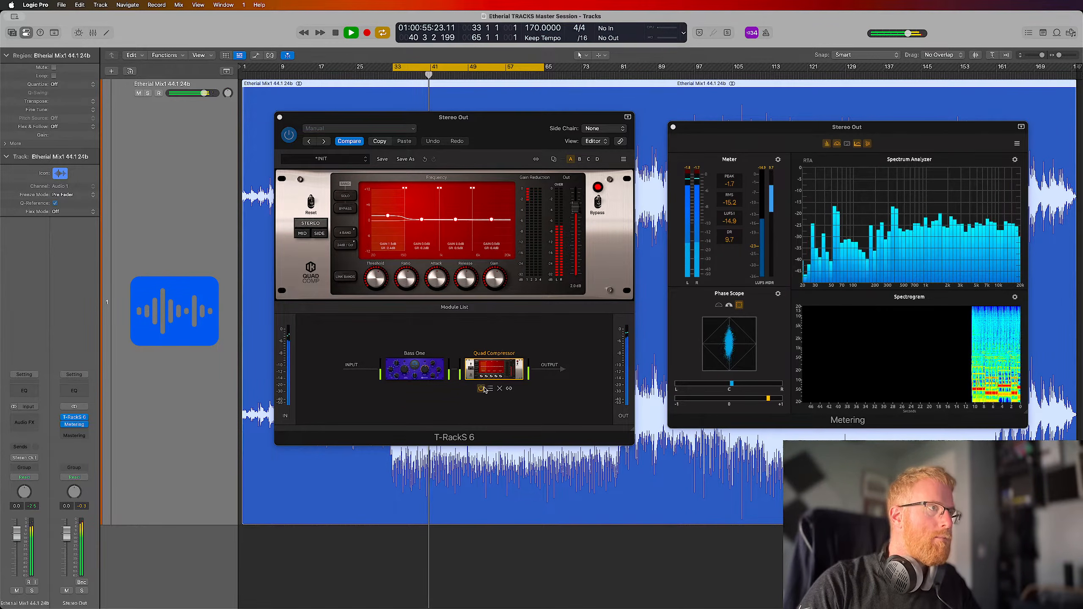
click(482, 392)
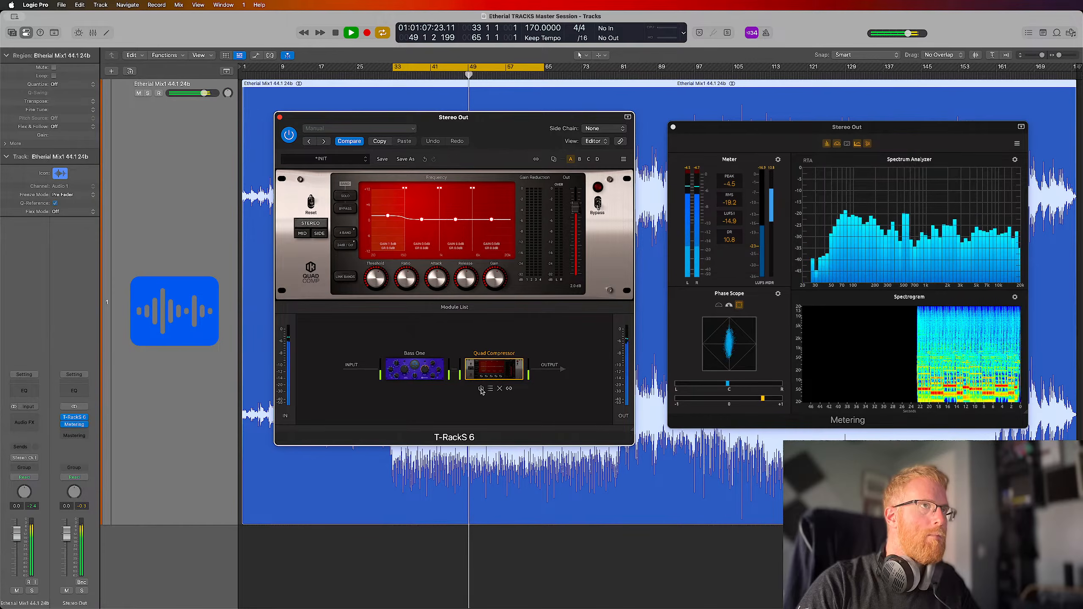
click(481, 389)
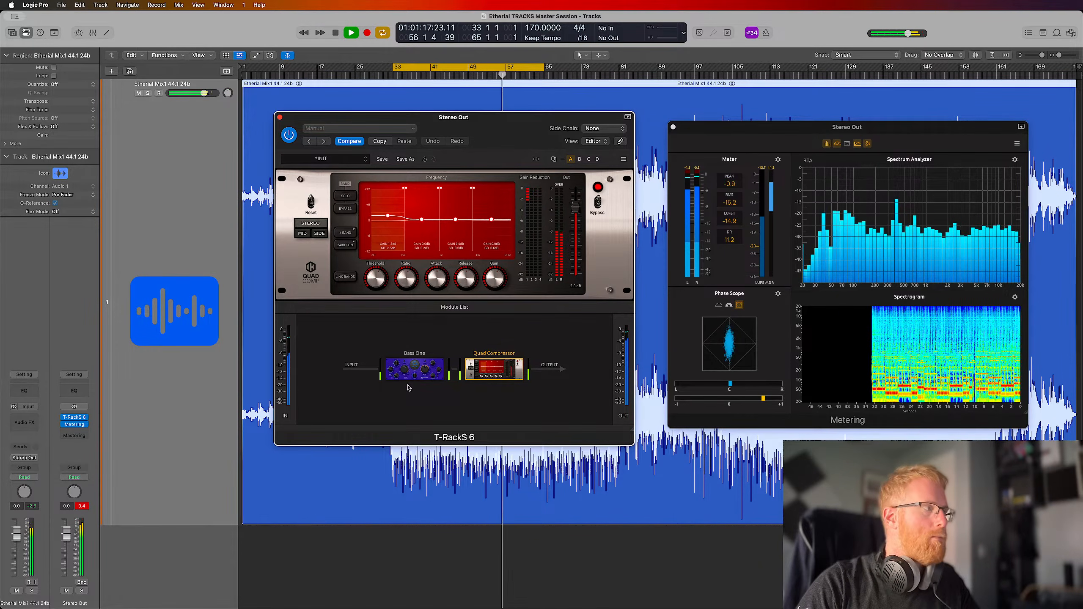
click(81, 507)
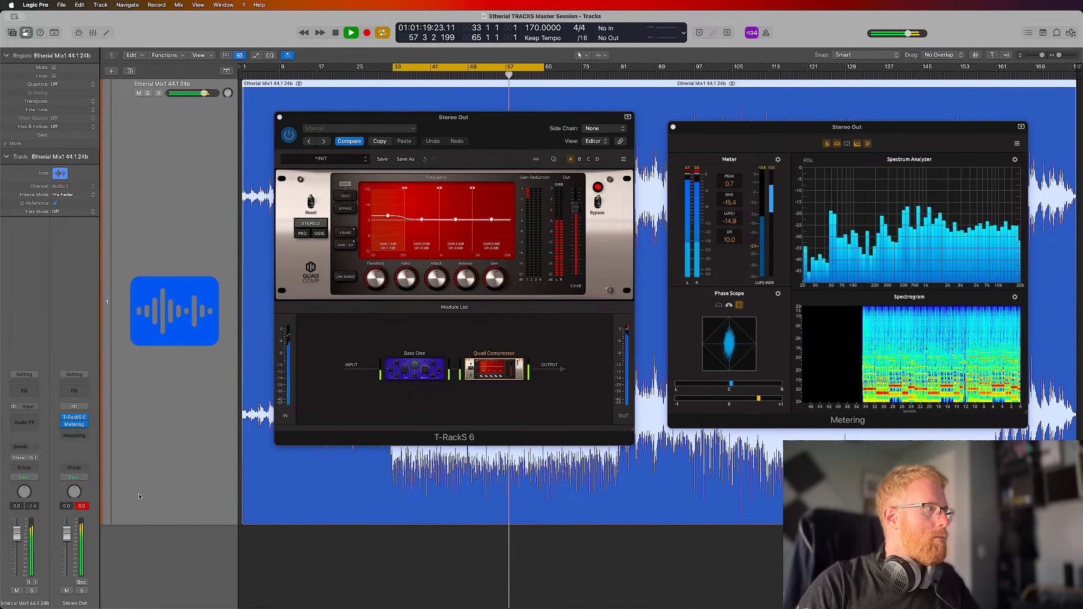
key(space)
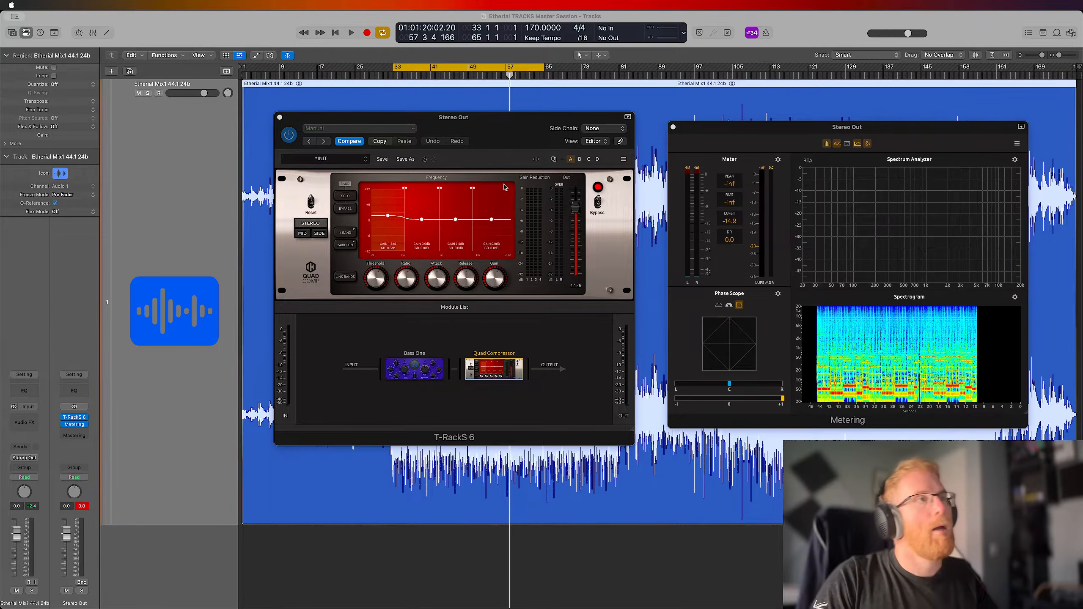
Open Bass One and check its low-cut setting
click(481, 146)
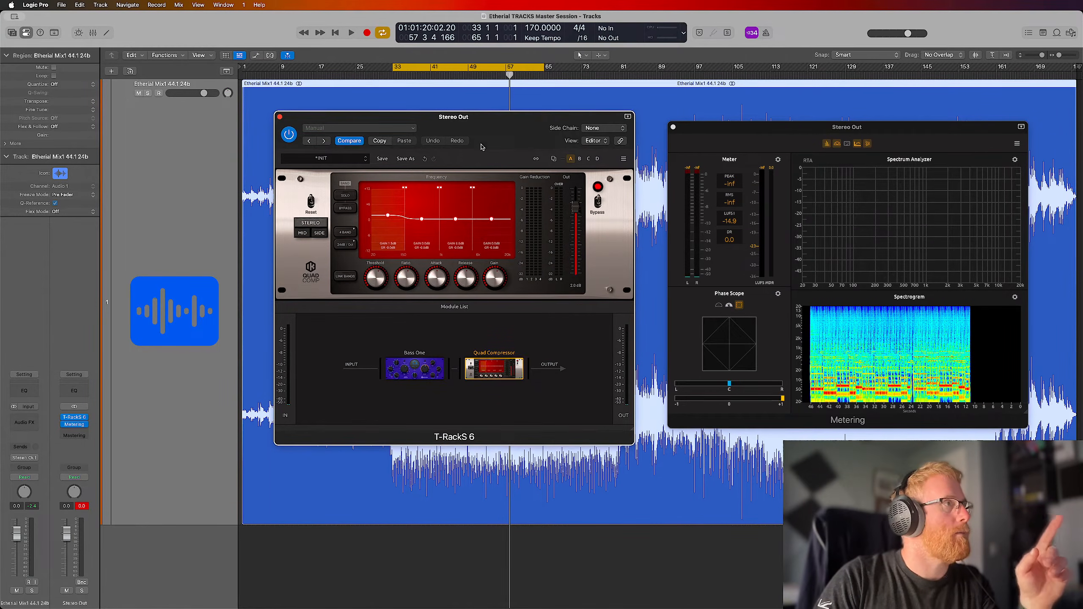
click(402, 375)
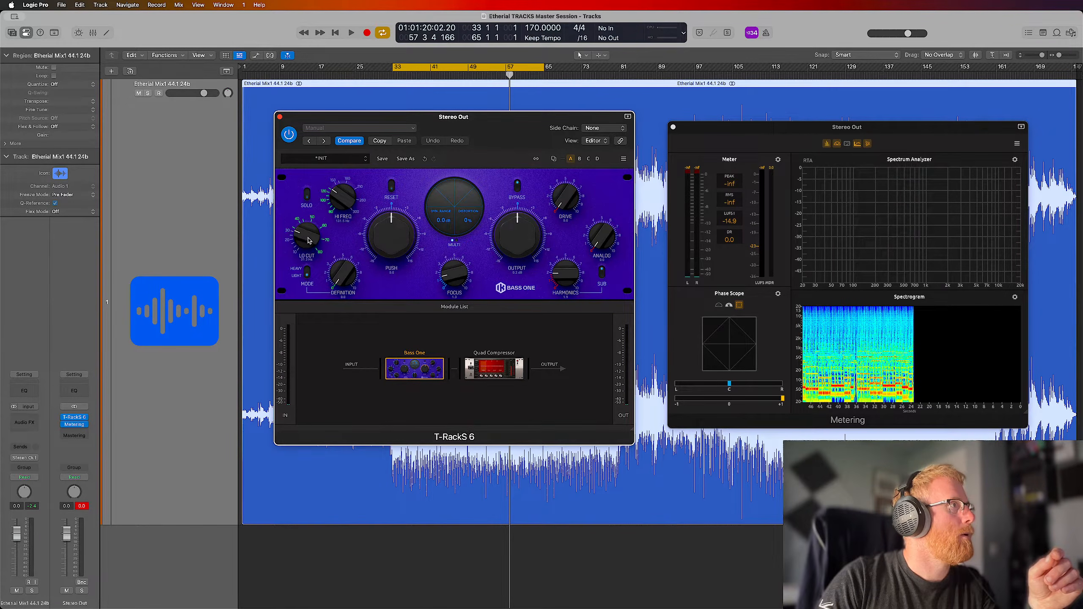
drag(309, 241, 309, 239)
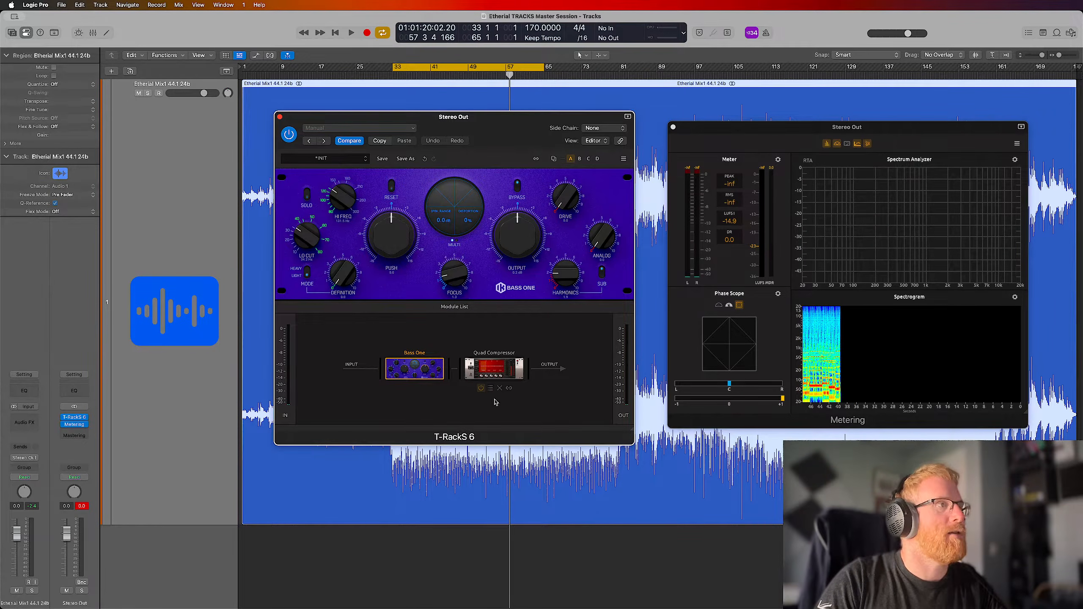
Return to Quad Compressor and replay the loop, resetting the Stereo Out peak indicator to monitor the master level
click(494, 368)
key(space)
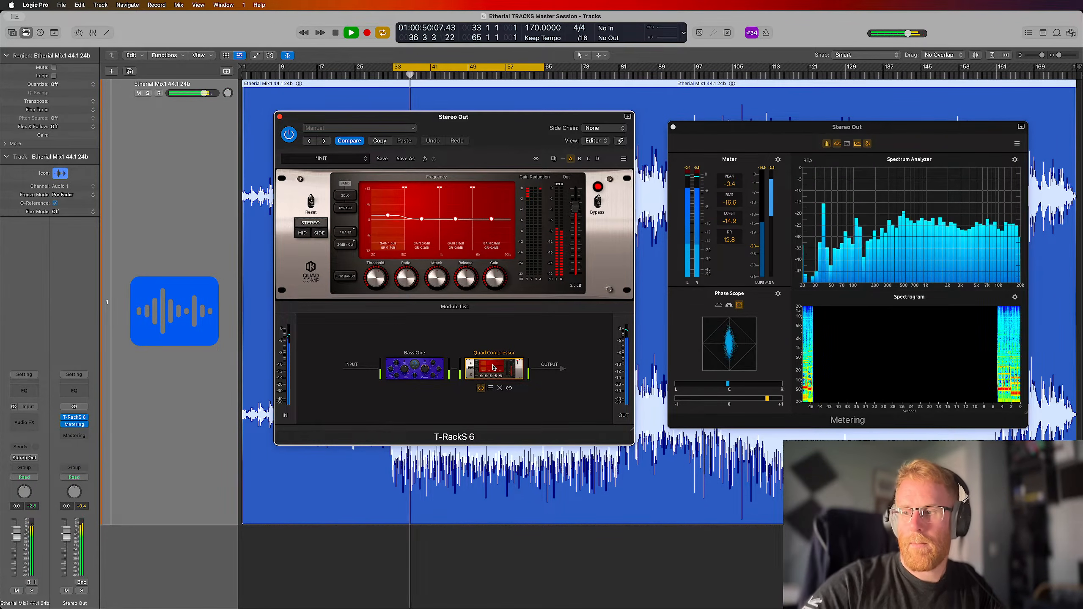
click(654, 197)
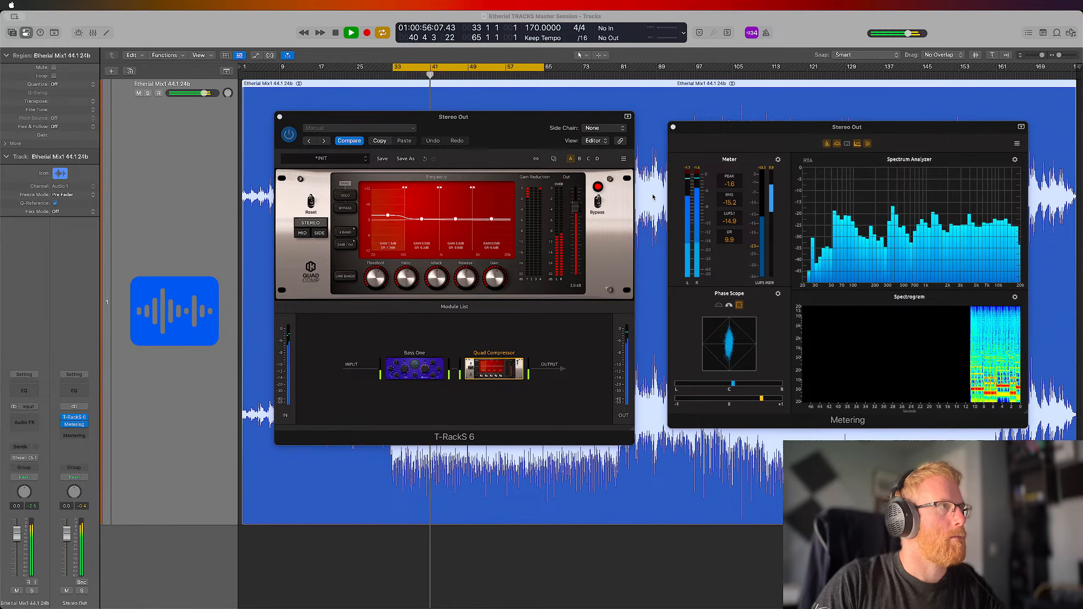
click(500, 122)
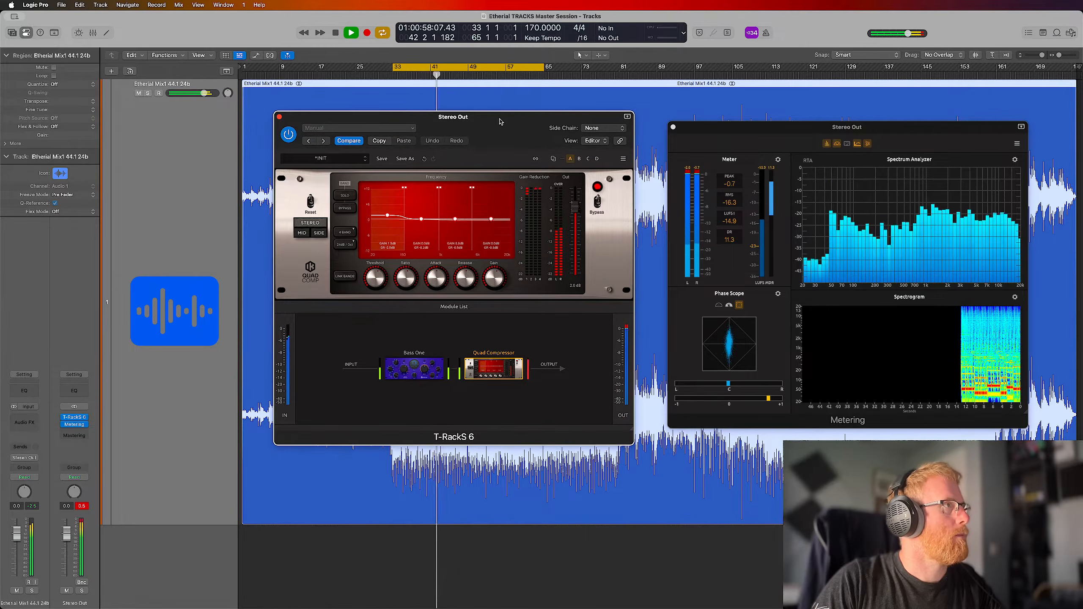
click(84, 509)
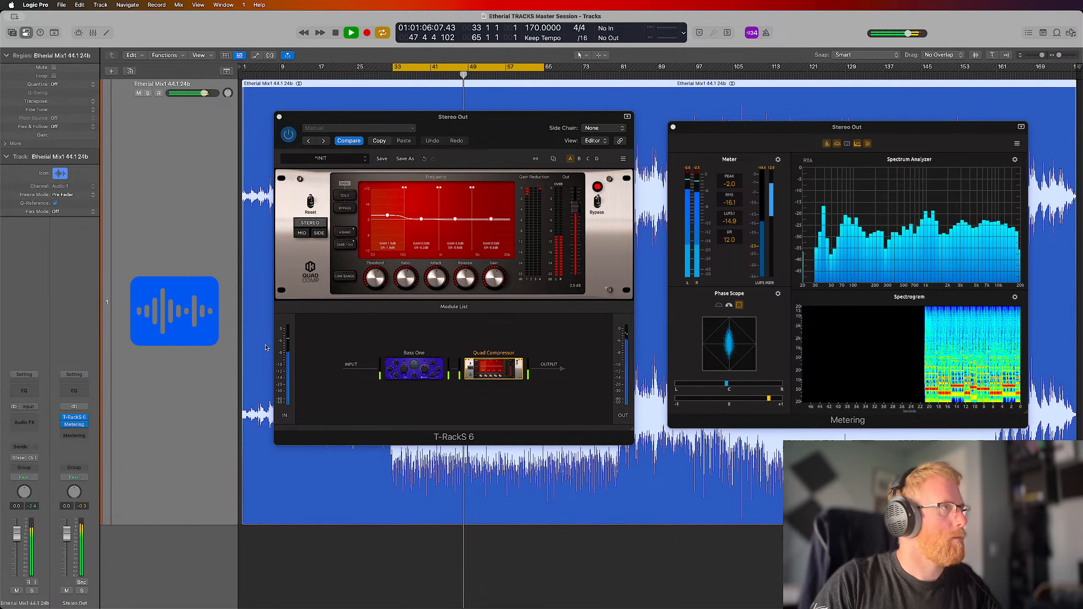
key(space)
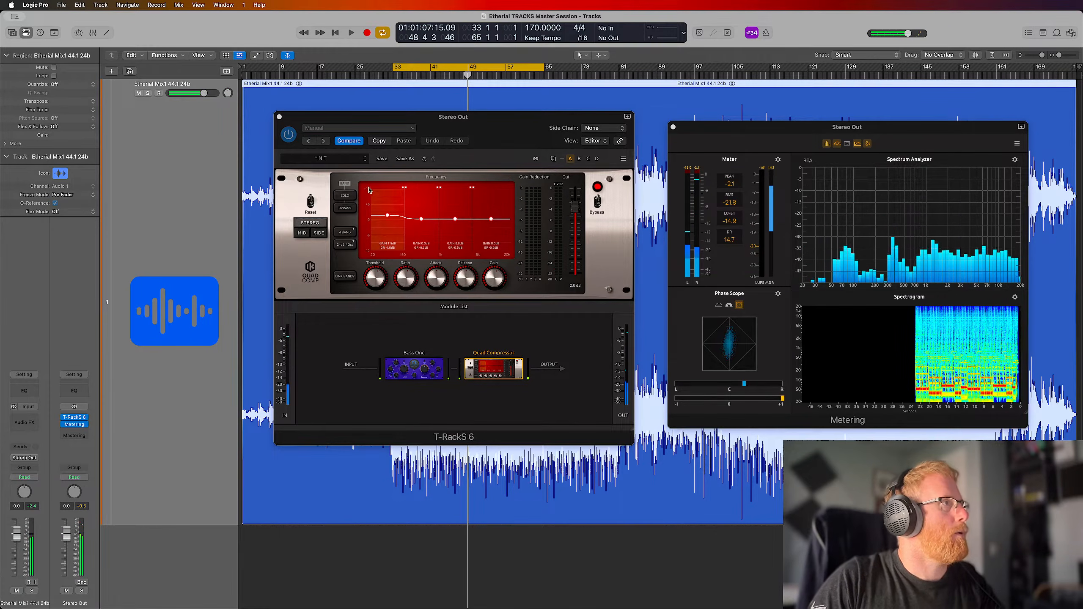
Review the attack and release settings of Quad Compressor's lowest band
click(435, 285)
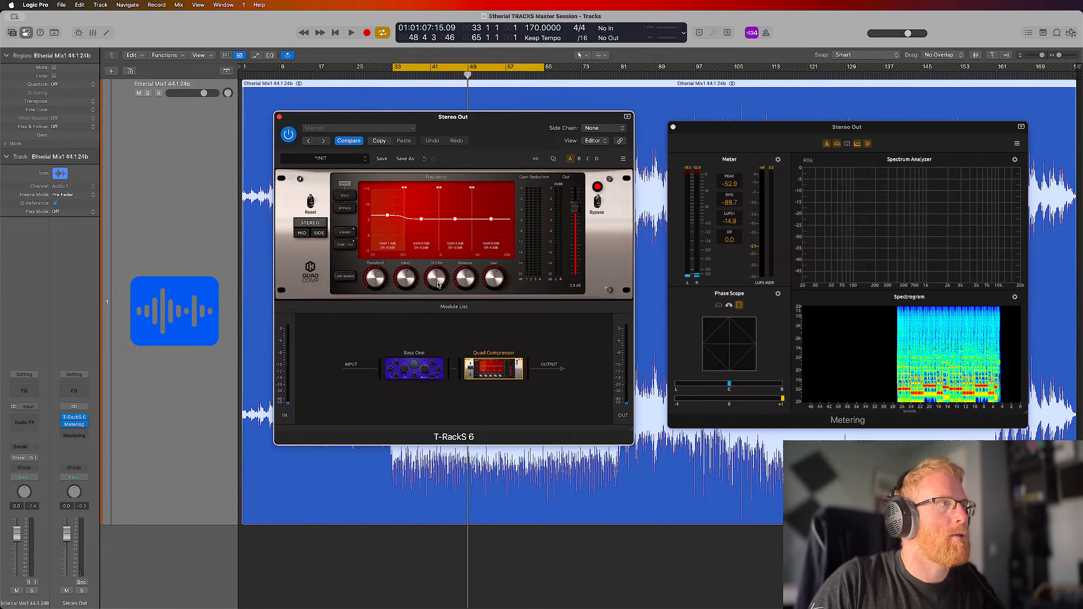
drag(437, 282, 438, 282)
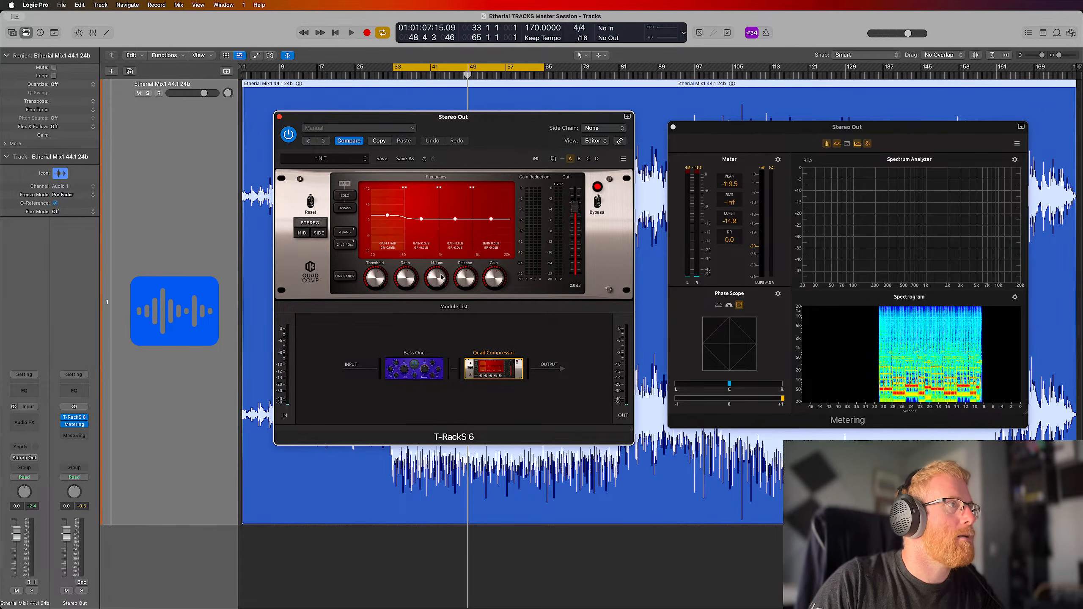
drag(442, 276, 442, 276)
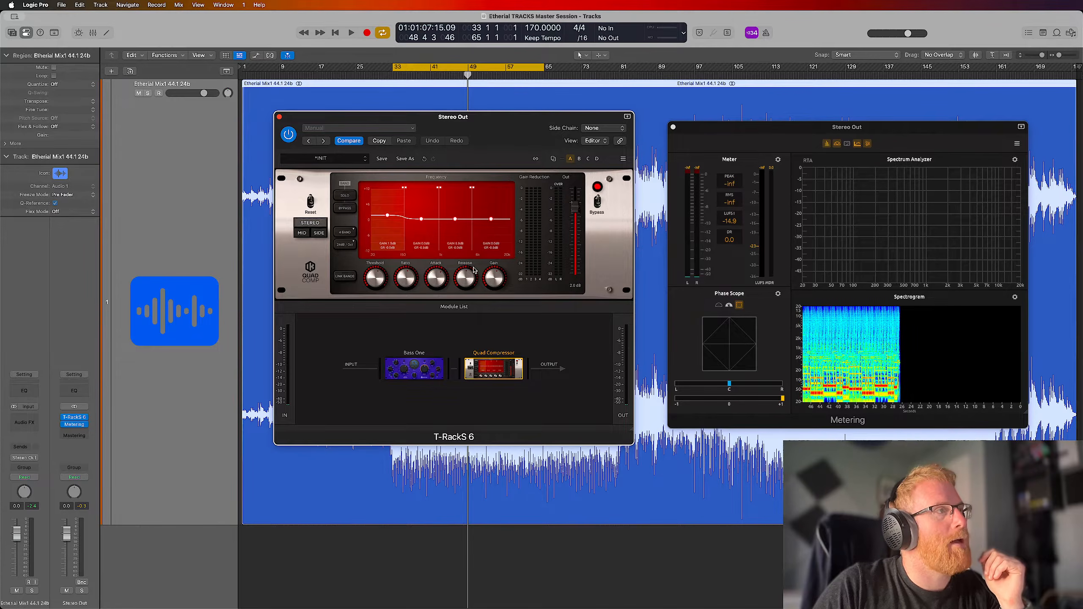
mouse_move(462, 271)
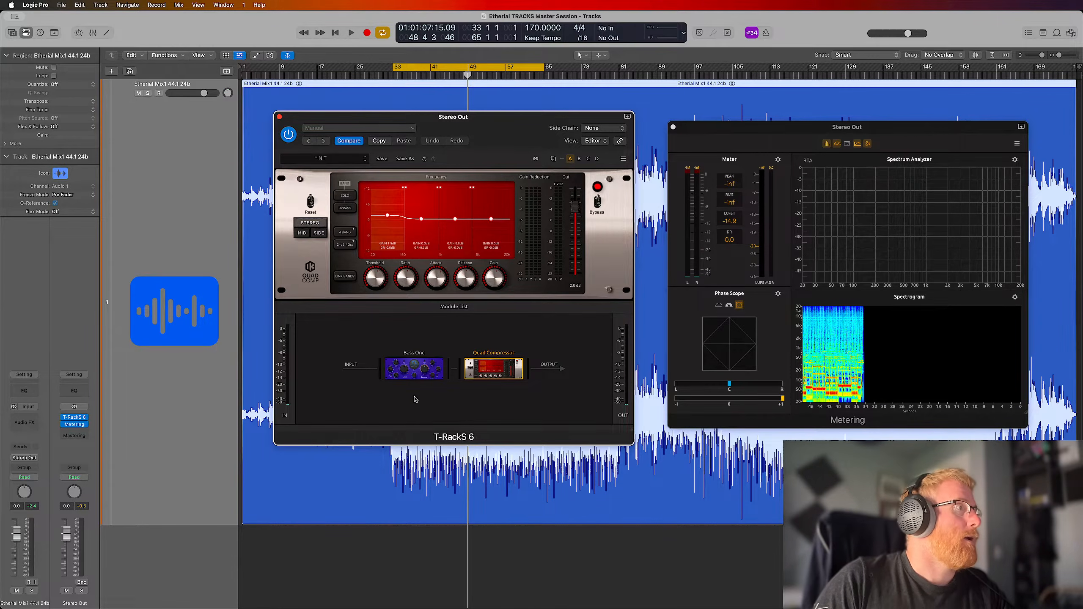
Lower Bass One's output slightly and replay the loop through Quad Compressor, resetting the Stereo Out peak indicator to recheck for clipping
click(430, 374)
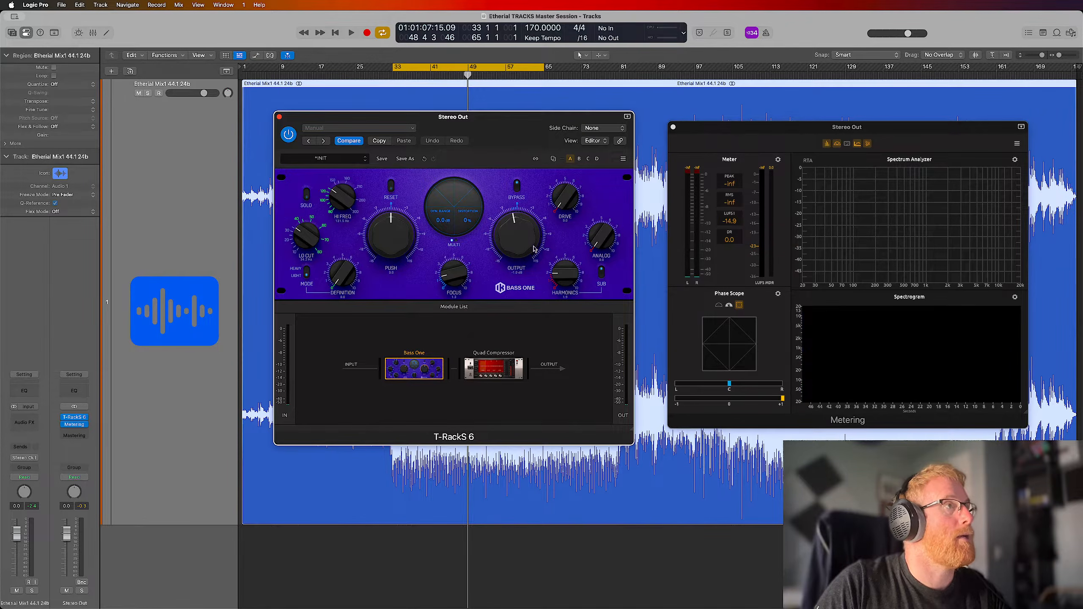
key(space)
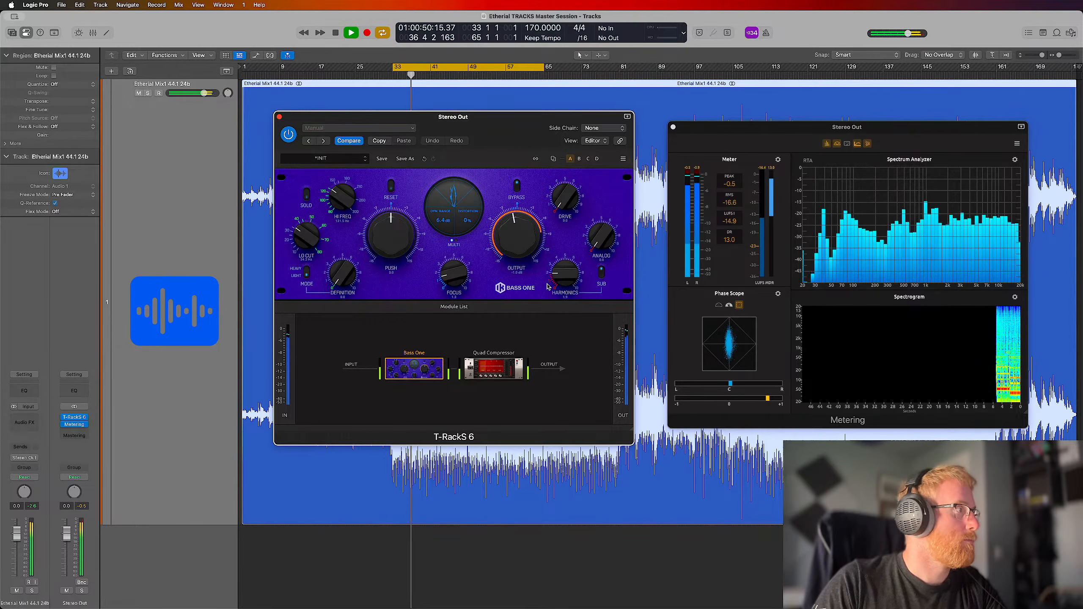
click(501, 368)
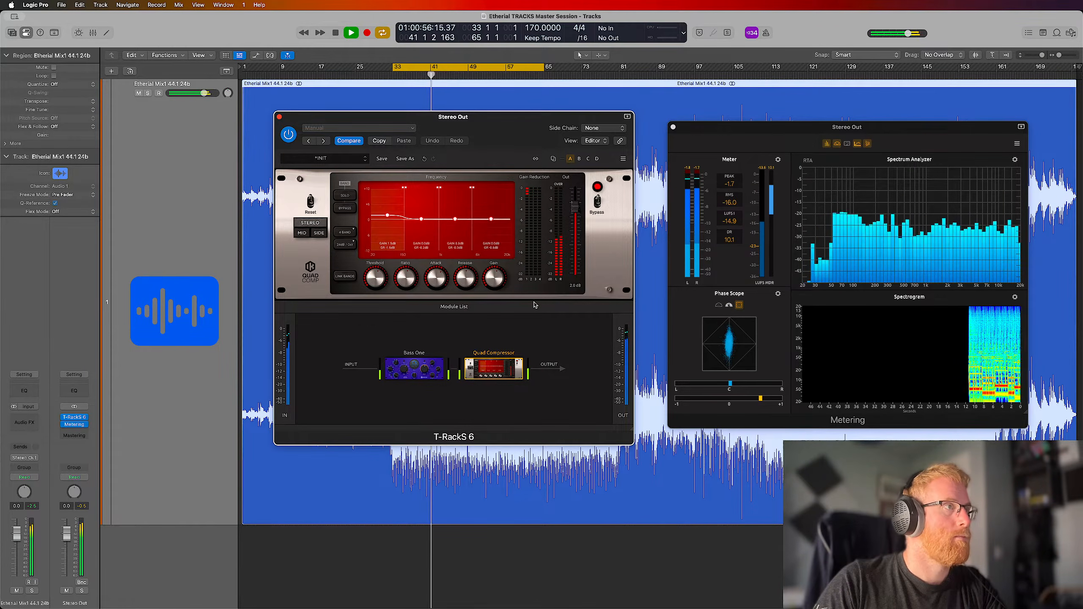
key(ctrl+Up)
click(522, 354)
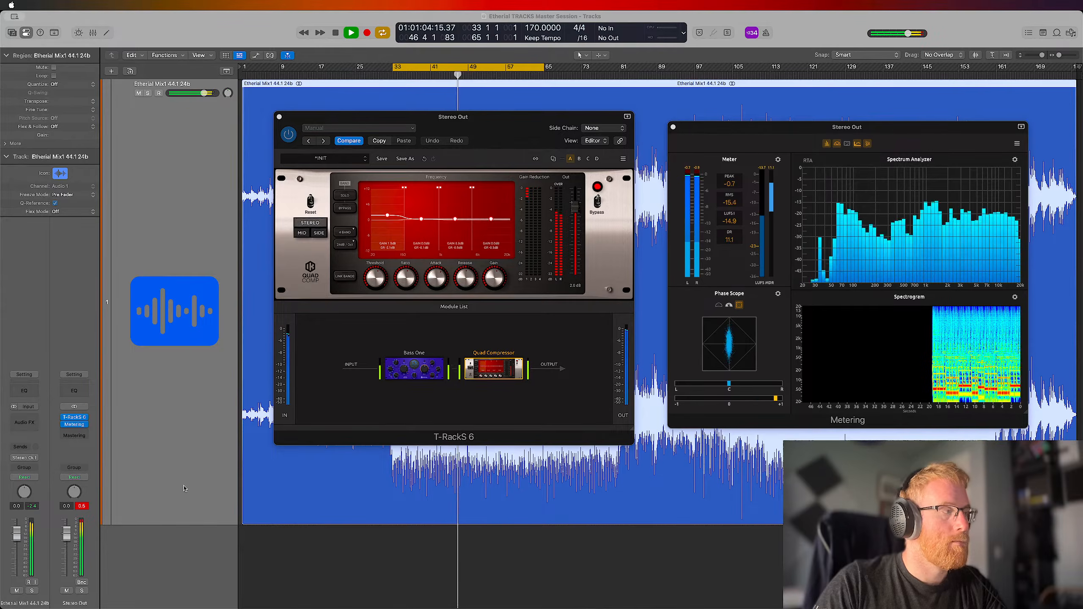
click(83, 506)
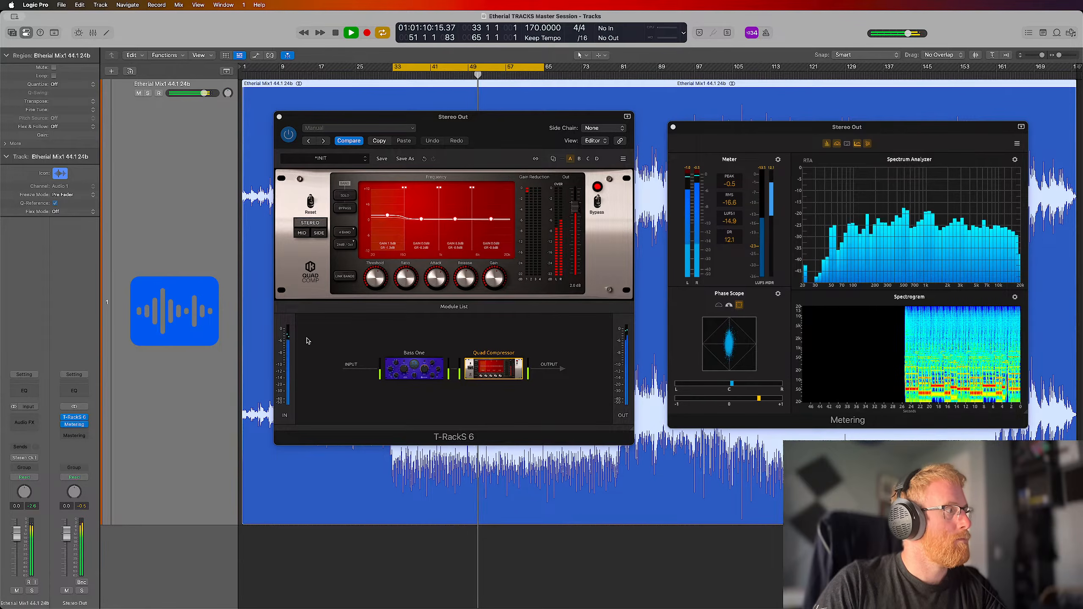
key(space)
key(space)
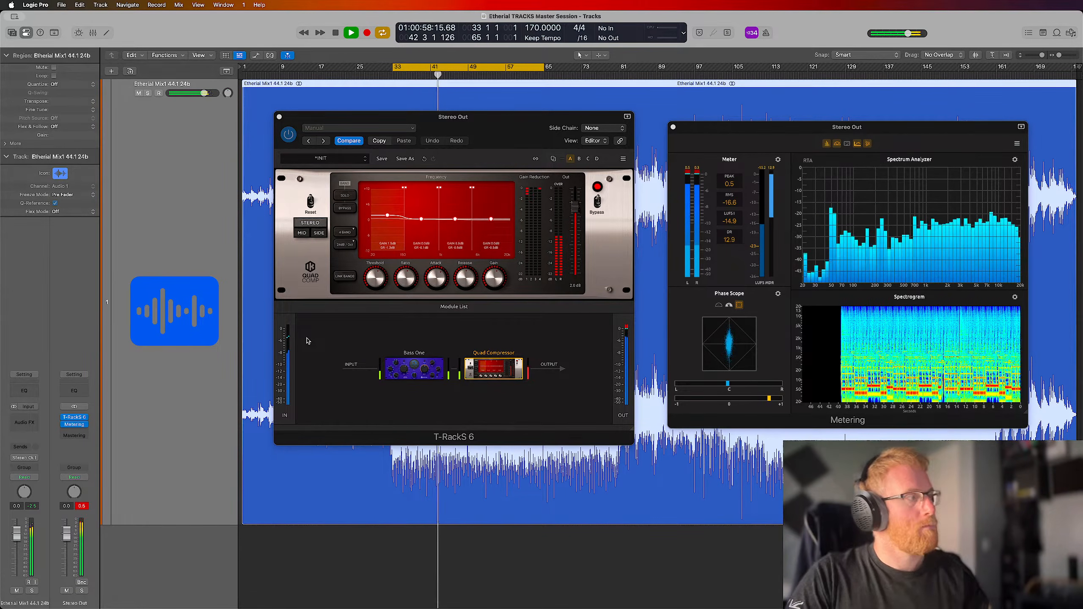
key(space)
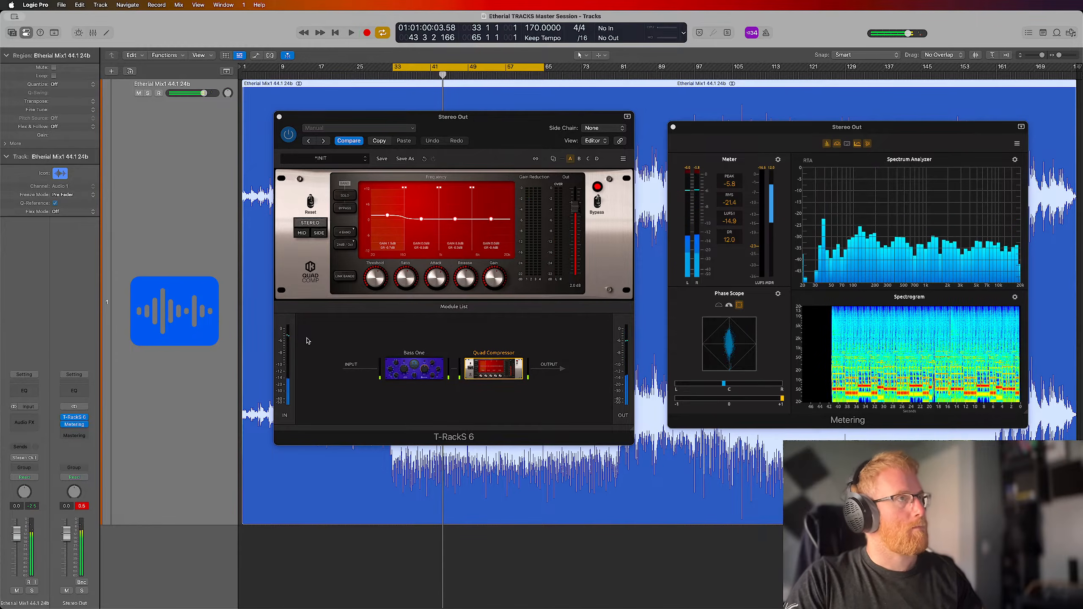
Reduce Bass One's output a little further, reset the Stereo Out peak indicator and restart the looped playback
click(422, 374)
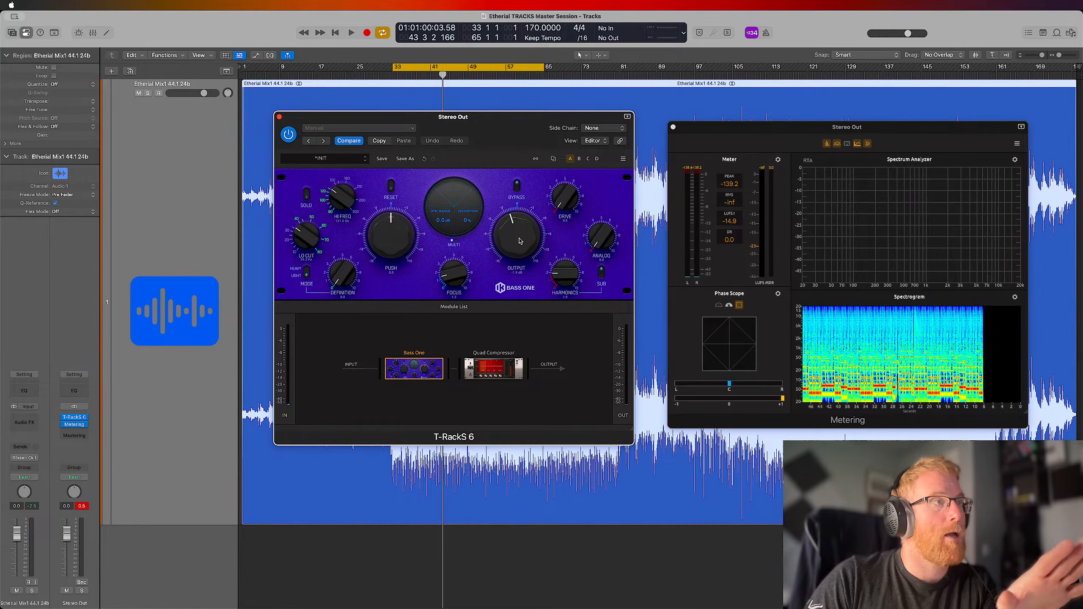
drag(520, 241, 519, 242)
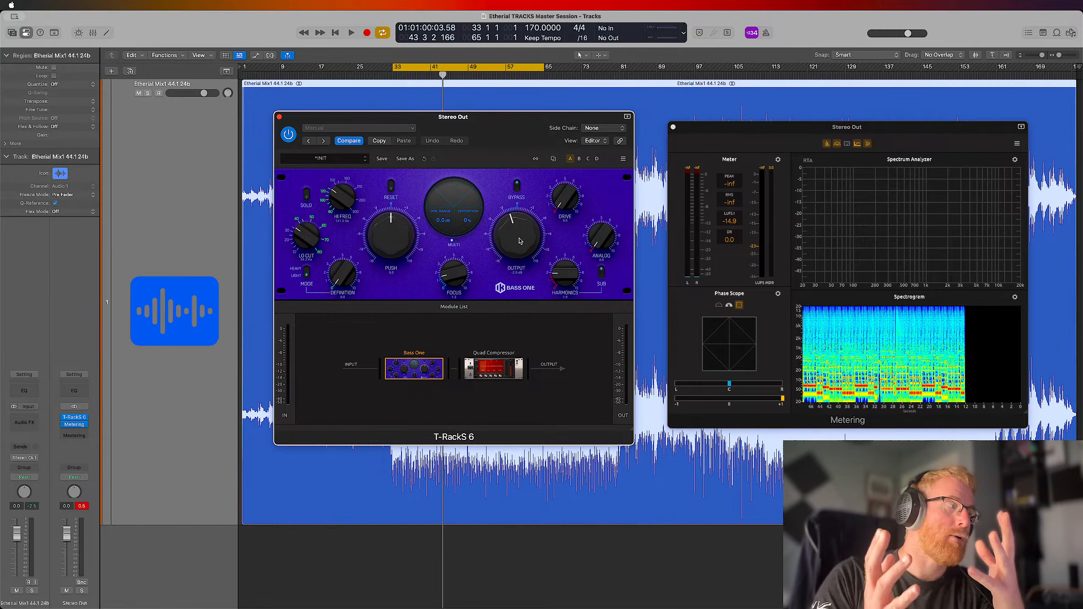
click(80, 506)
key(space)
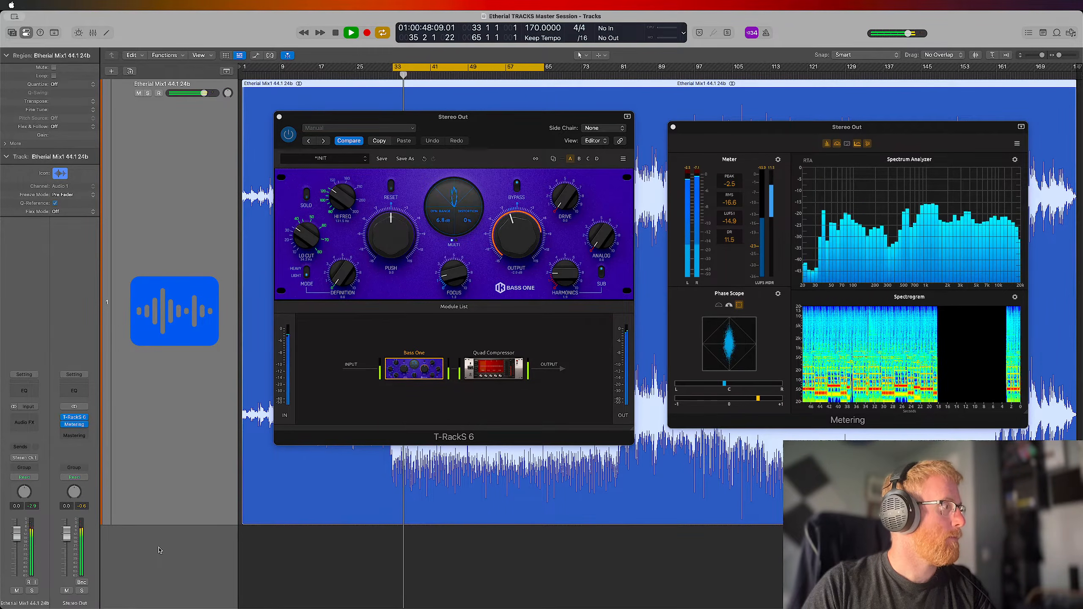
Audition Quad Compressor's highest and upper-mid bands in solo, returning to the full mix after each one
click(494, 369)
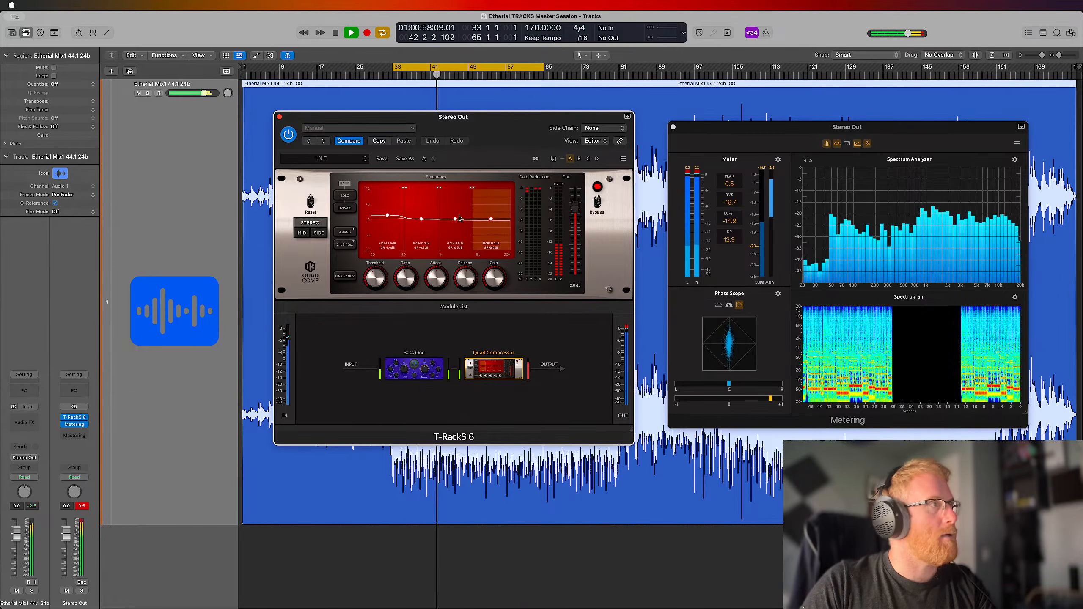
click(344, 197)
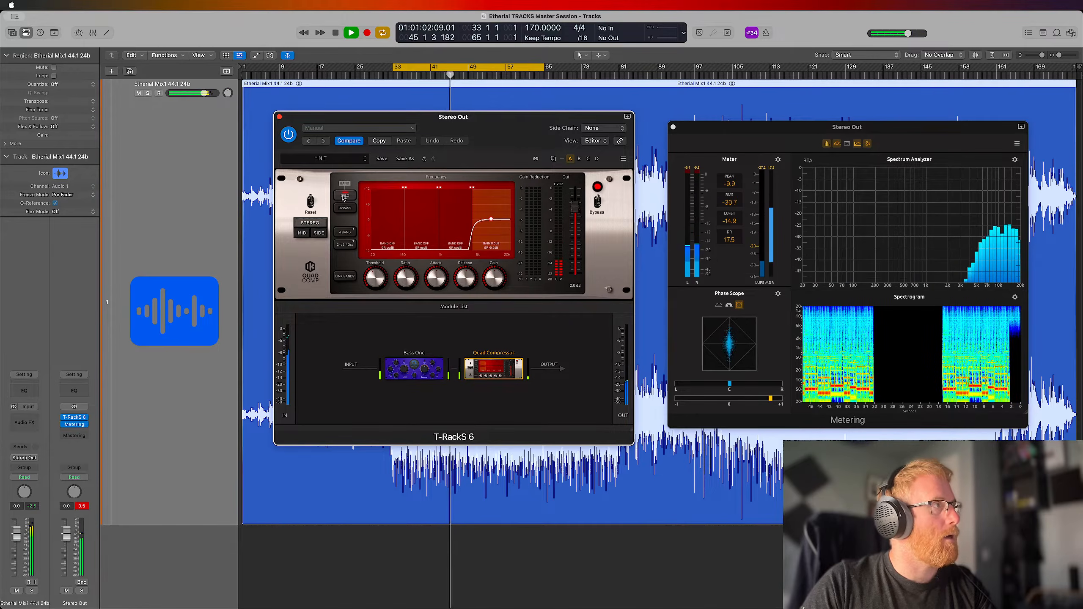
click(344, 196)
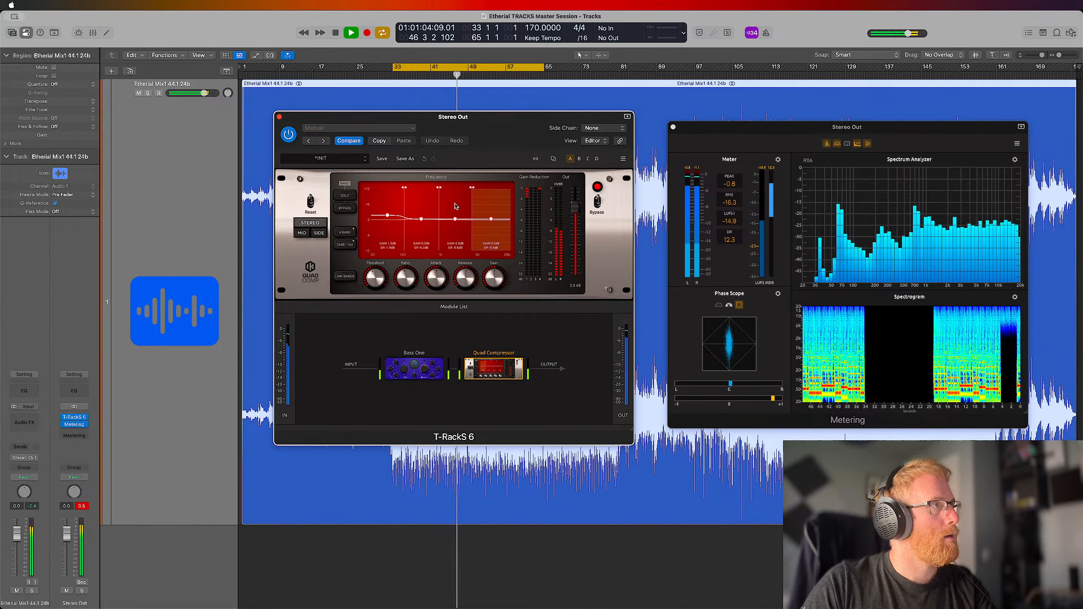
click(345, 196)
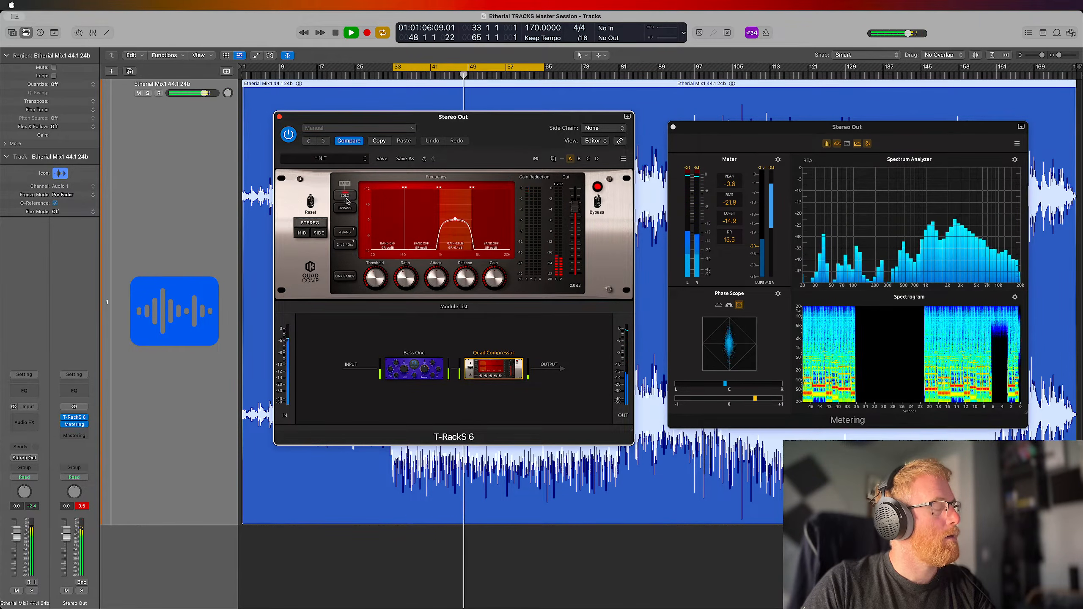
click(346, 196)
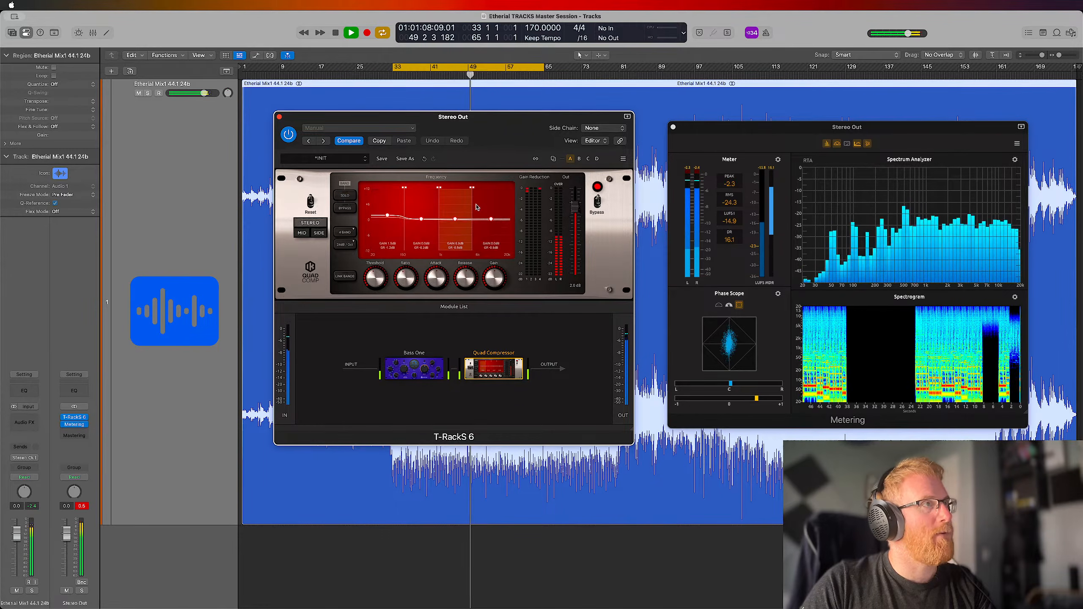
click(351, 199)
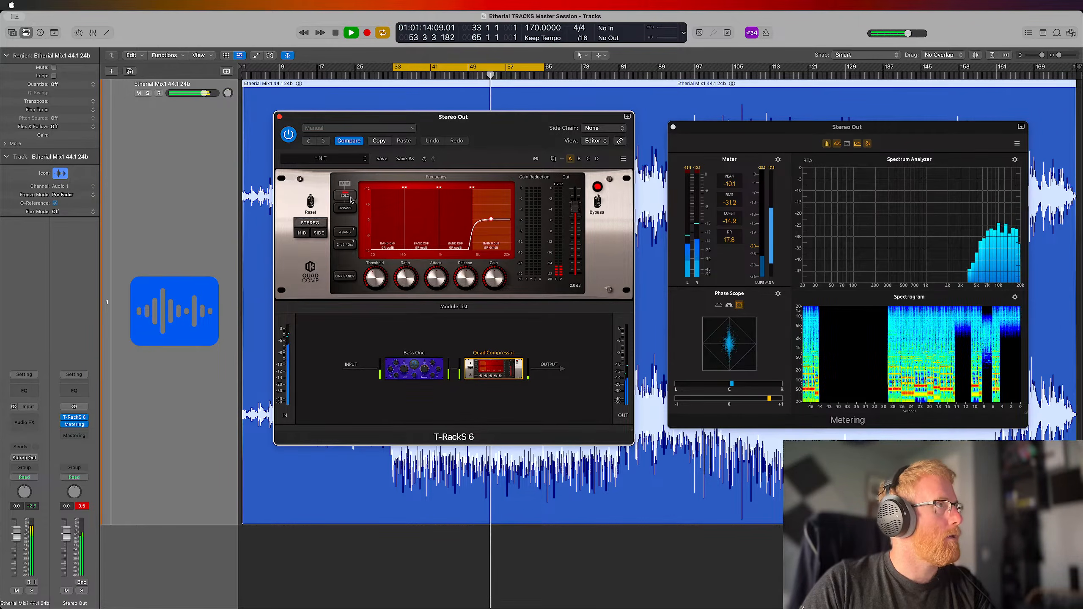
click(351, 199)
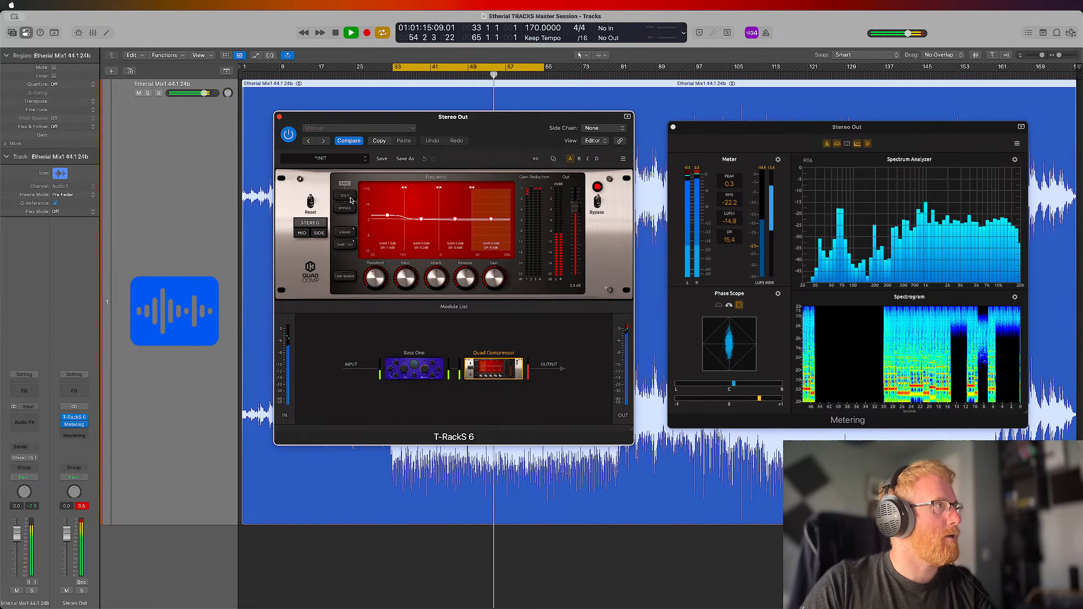
Add a De Esser after Quad Compressor in the module chain, reset the Stereo Out peak indicator and show the De Esser's controls
click(450, 308)
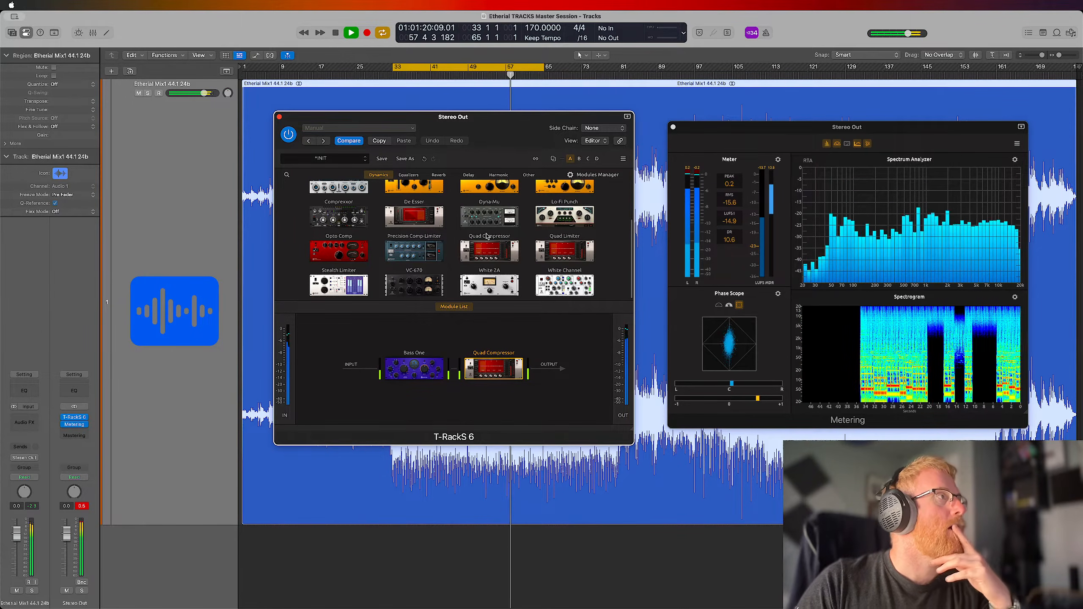
drag(405, 219, 525, 372)
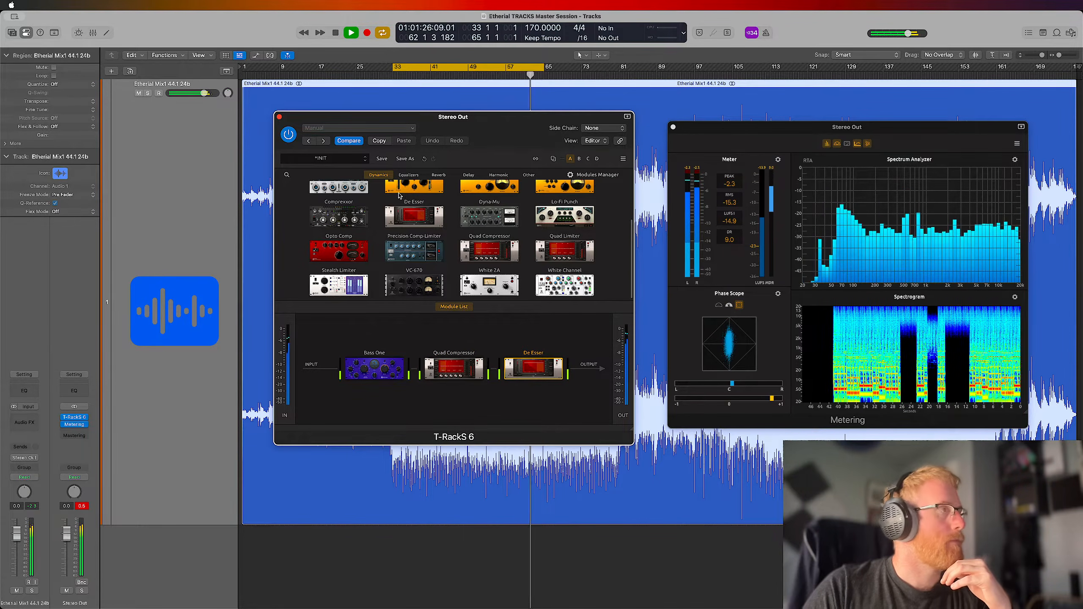
mouse_move(535, 373)
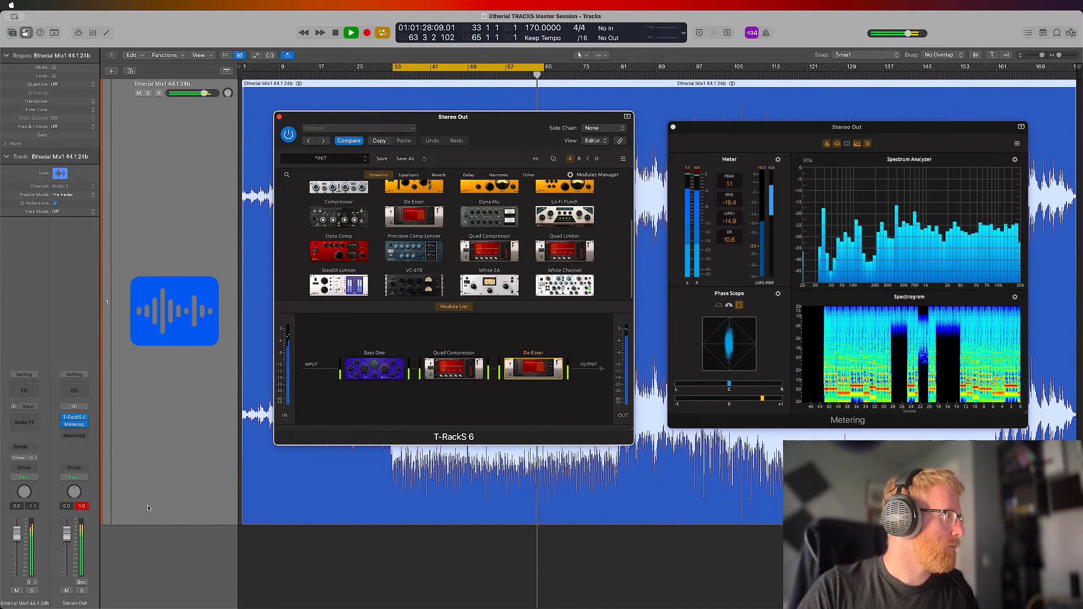
click(541, 460)
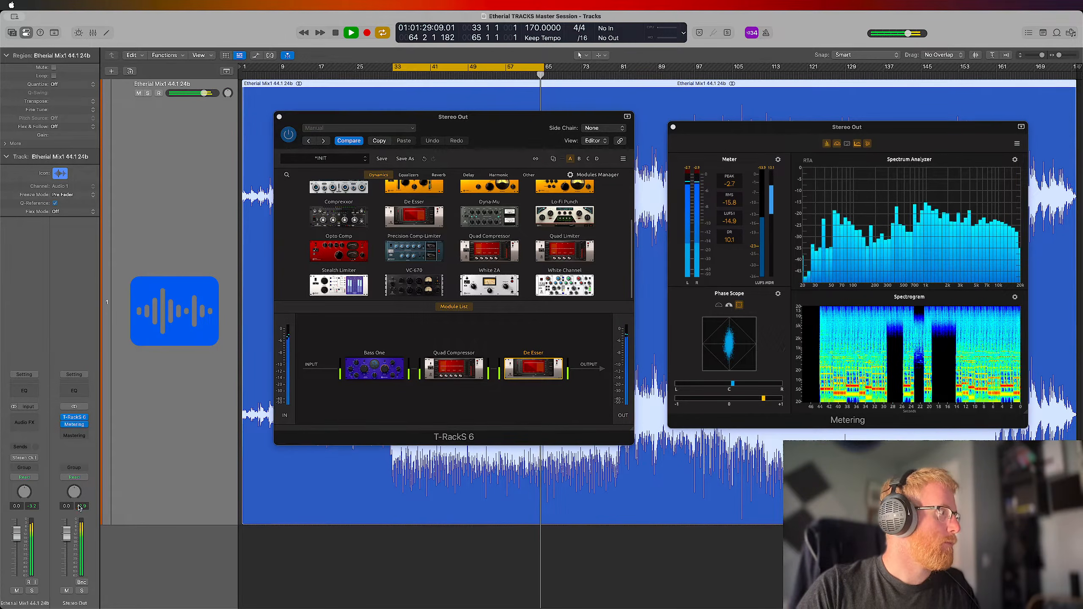
click(529, 365)
click(459, 308)
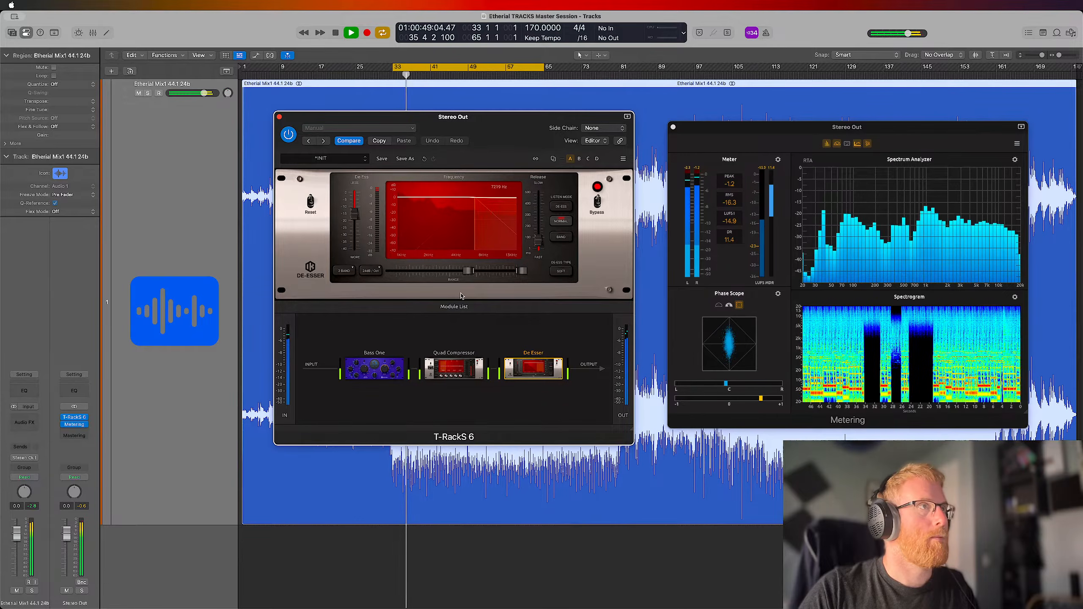
Monitor only the signal De Esser acts on and switch the module to 3 Band mode
click(561, 207)
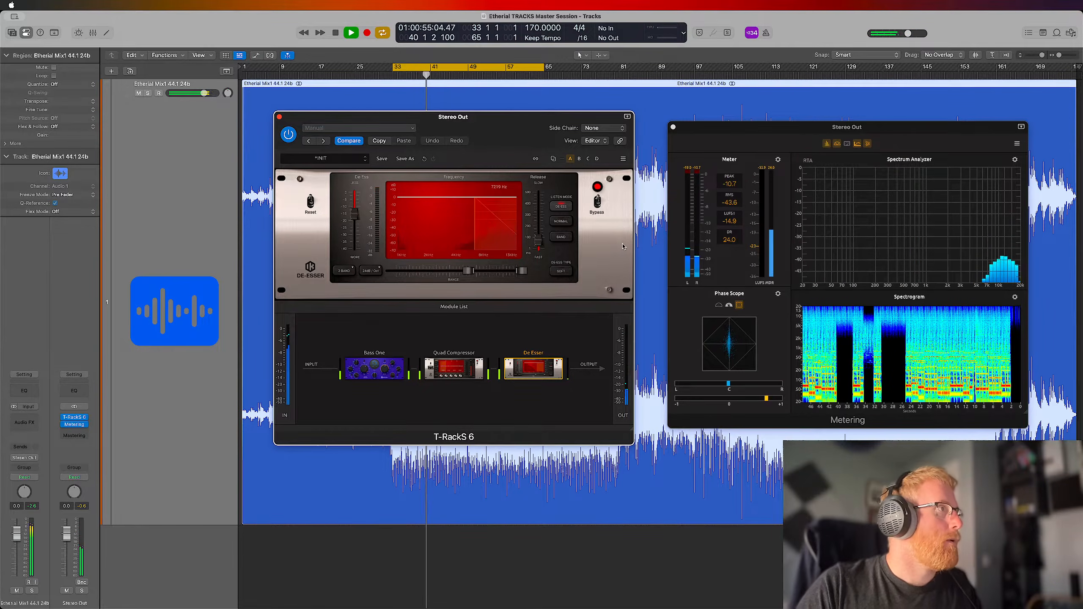
click(346, 271)
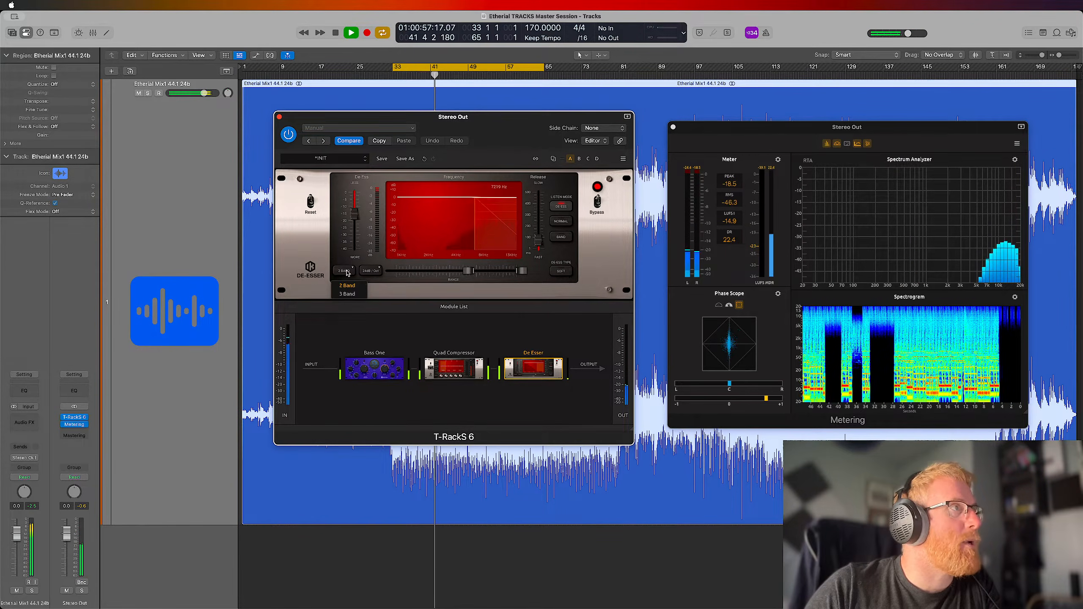
click(351, 294)
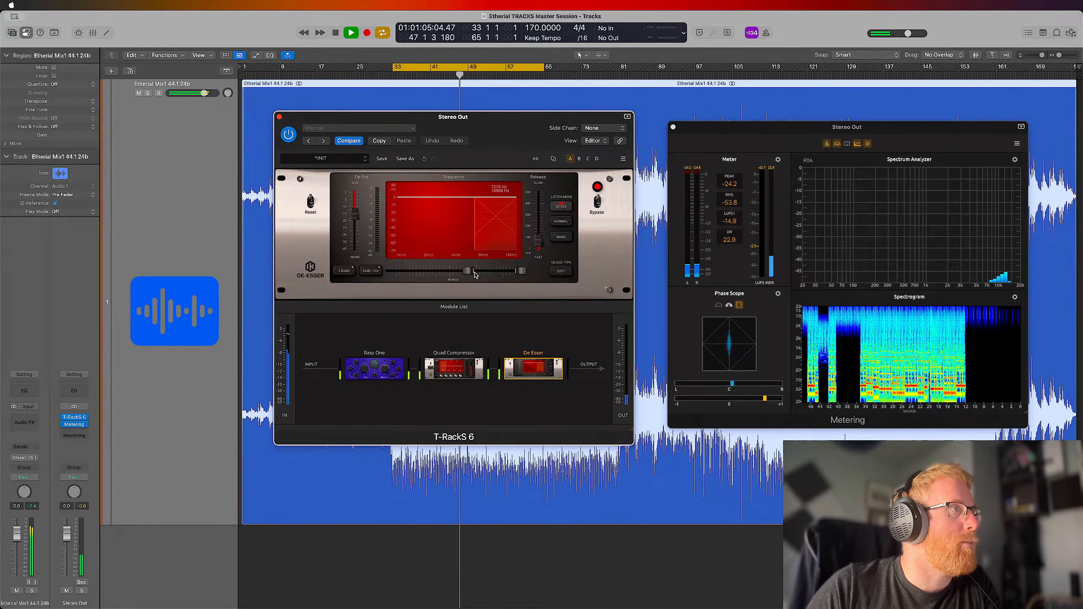
Narrow De Esser's frequency range to about 3 kHz at the low end and 7.9 kHz at the high end
drag(468, 271, 452, 276)
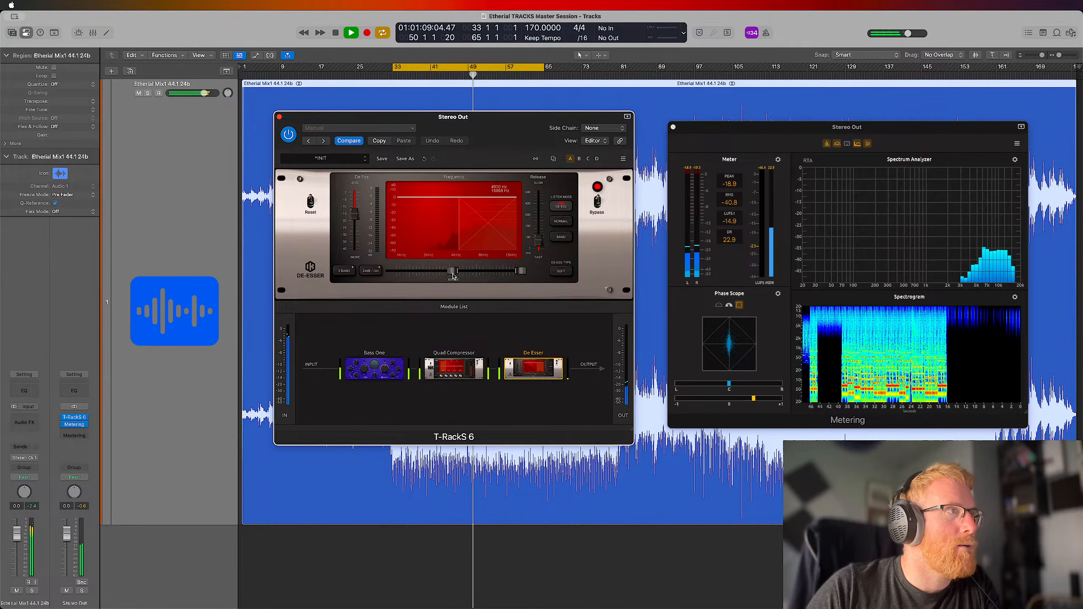
drag(521, 271, 438, 273)
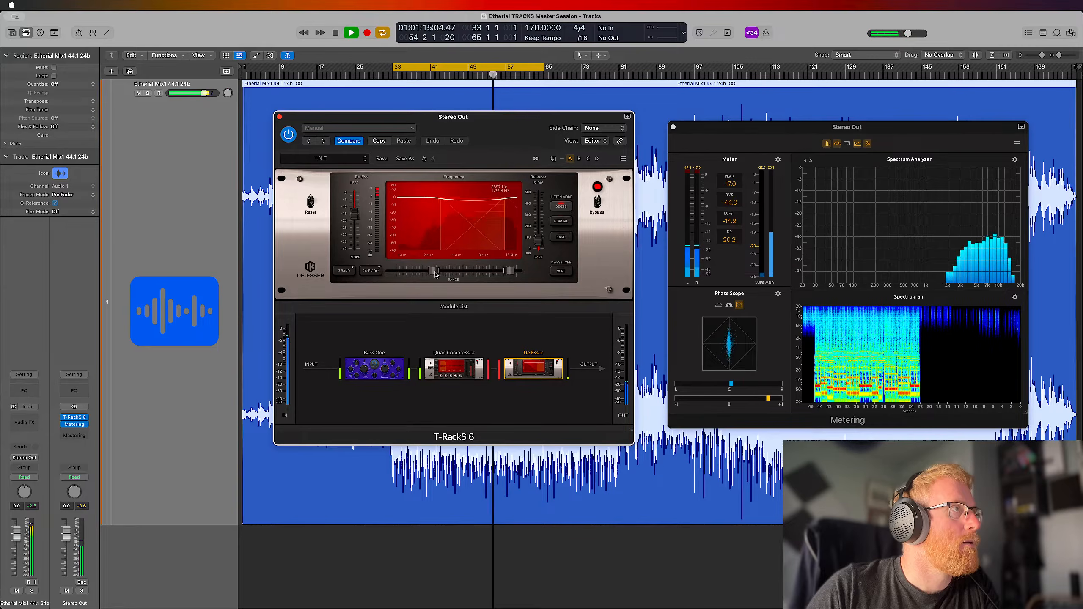
drag(509, 272, 487, 276)
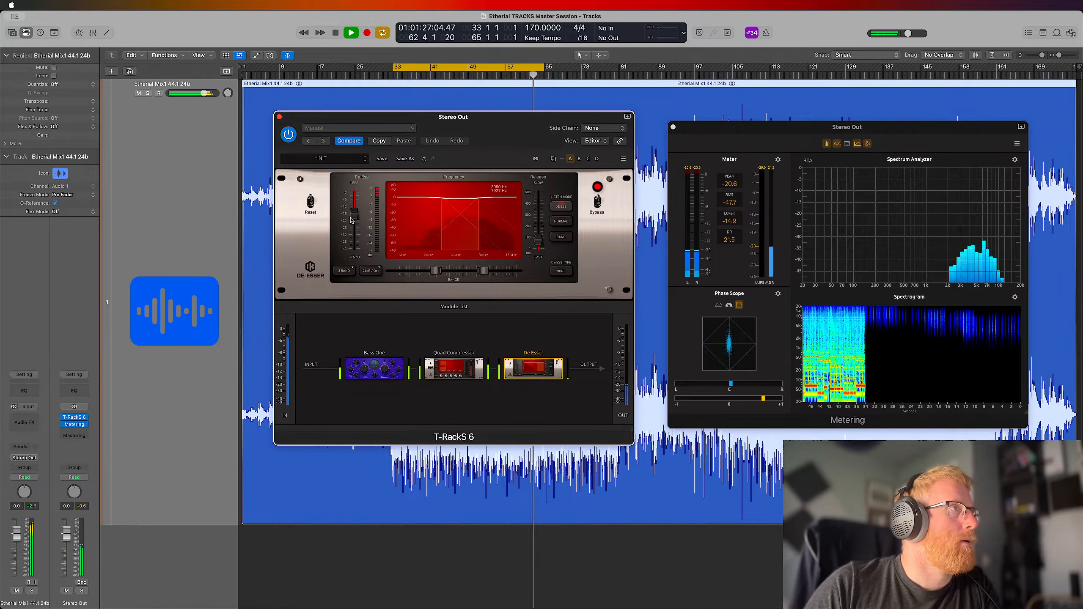
Fine-tune De Esser's de-essing amount for a light reduction in the selected band and return the listen mode to Normal
mouse_move(355, 219)
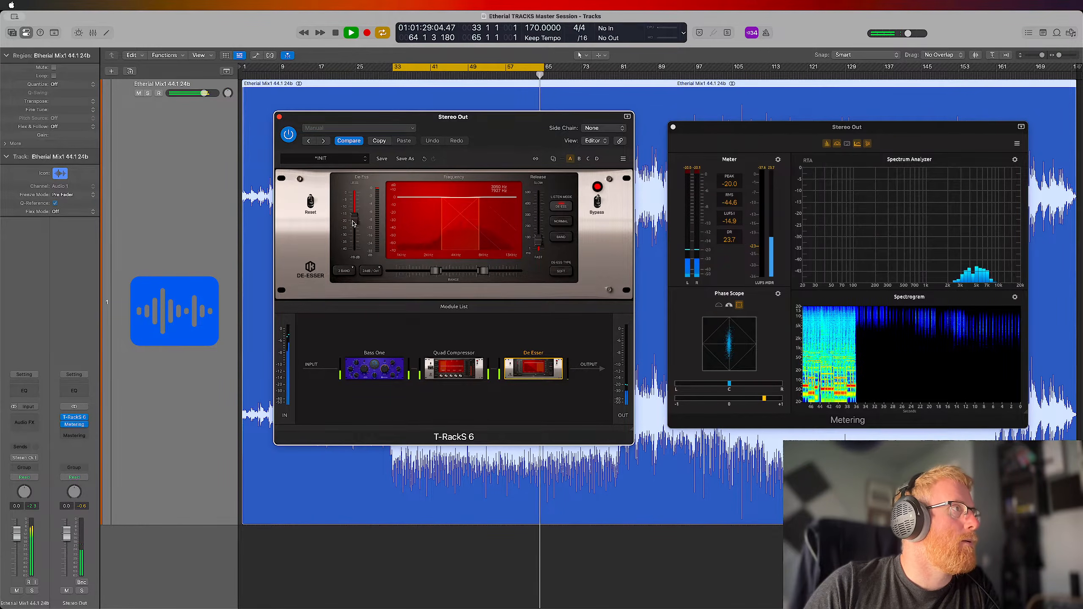
drag(353, 223, 354, 226)
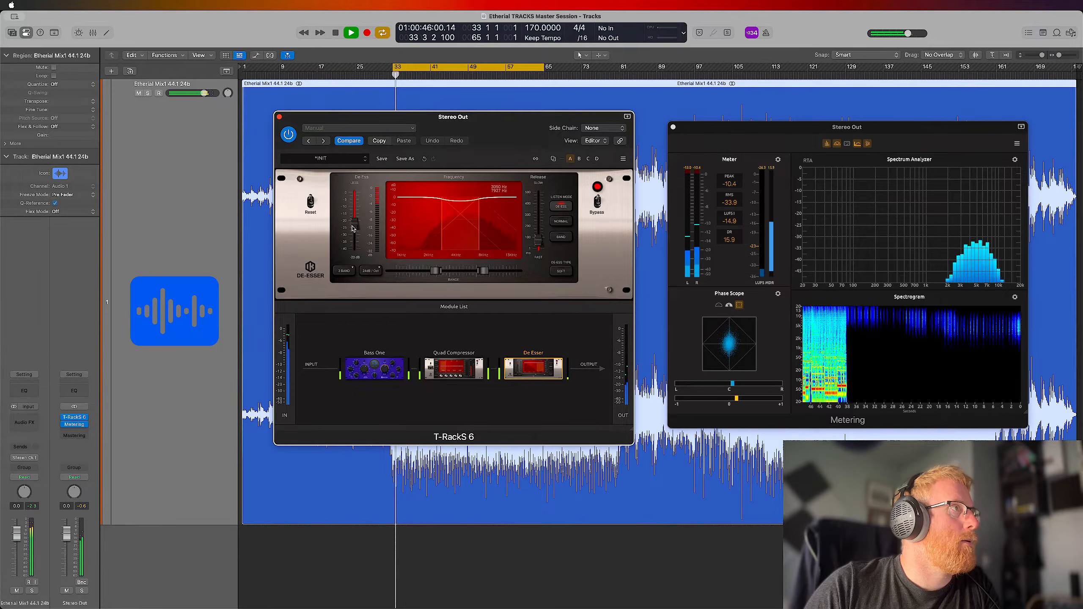
drag(353, 225, 355, 221)
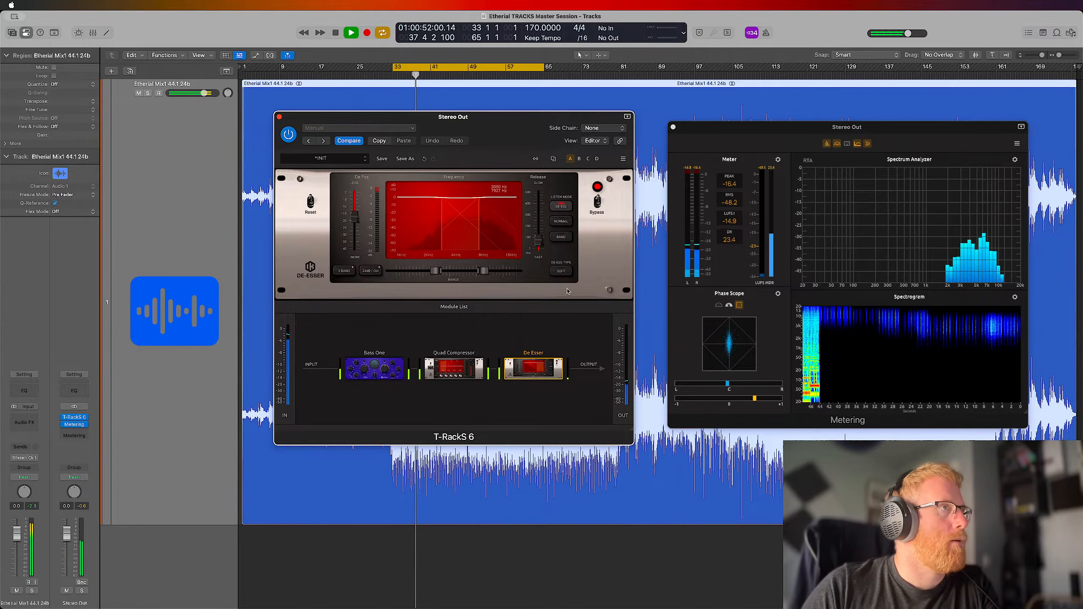
click(568, 222)
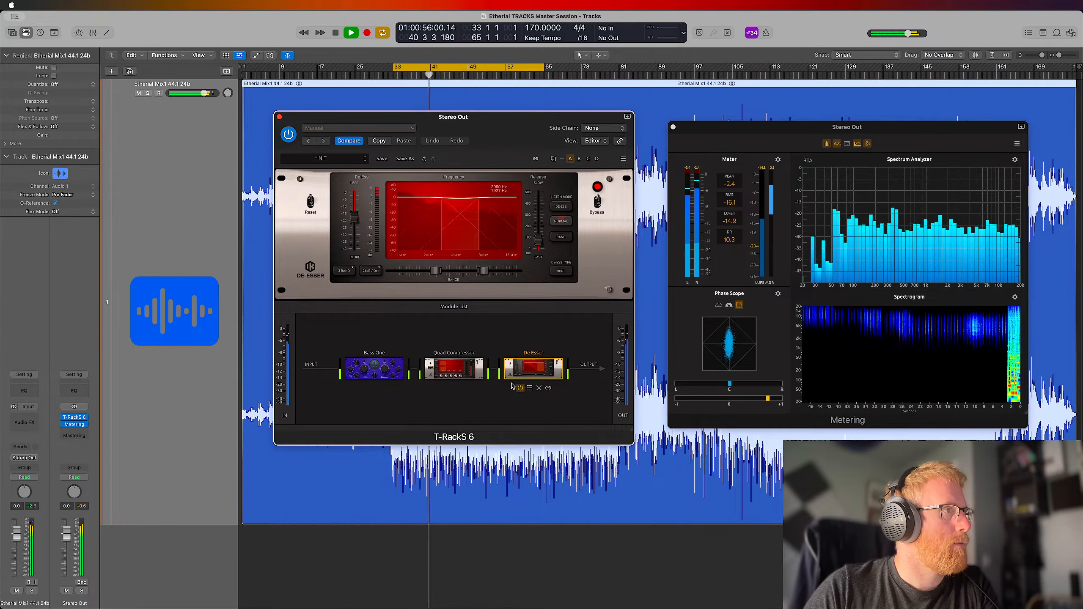
Compare the full mix with De Esser bypassed and active, and reset the Stereo Out peak indicator
click(520, 389)
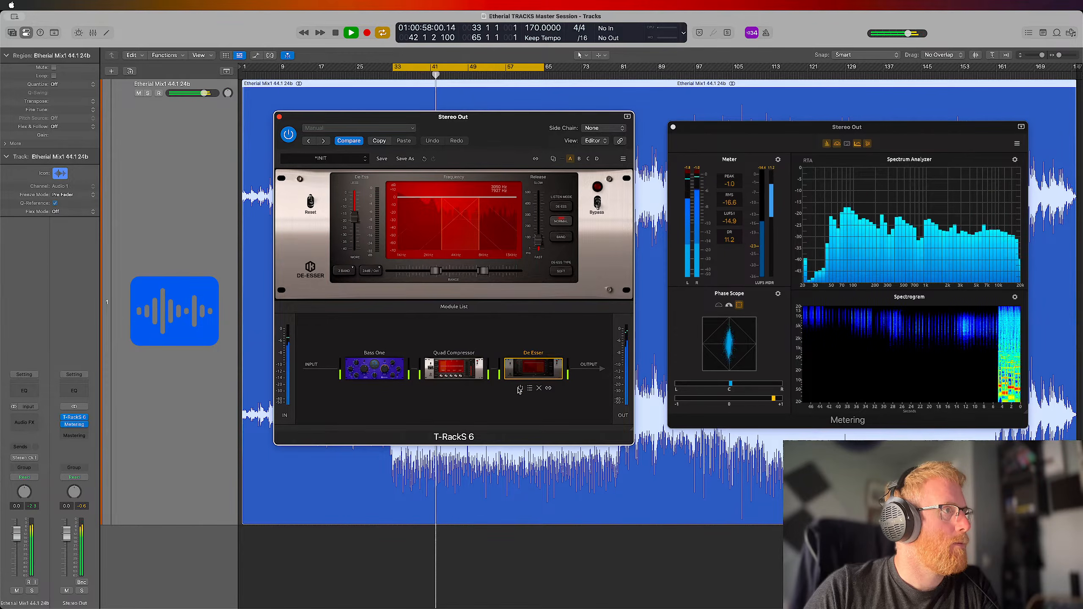
click(520, 389)
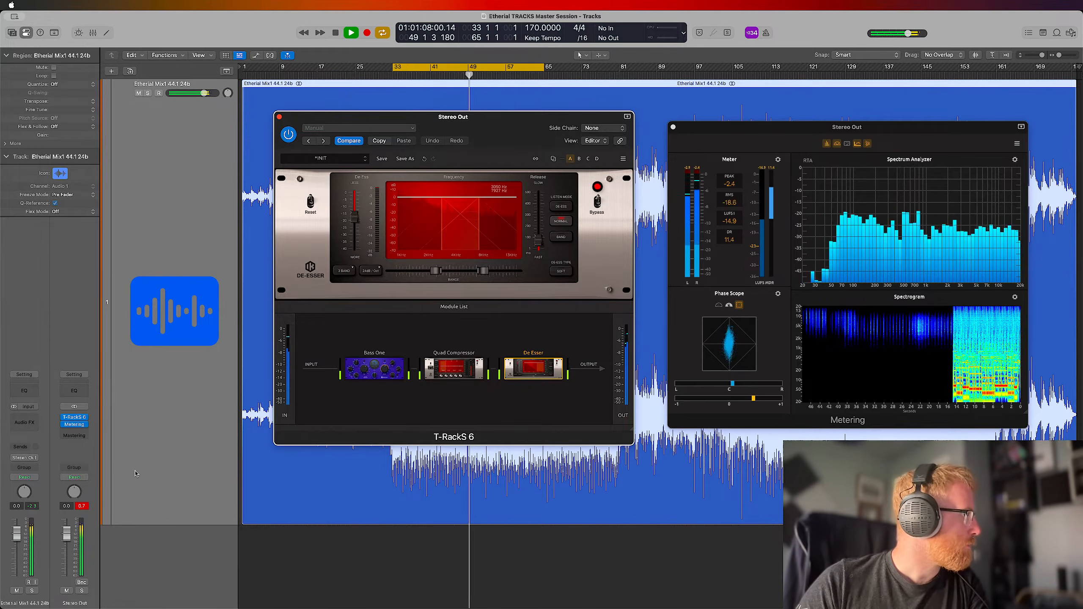
click(83, 507)
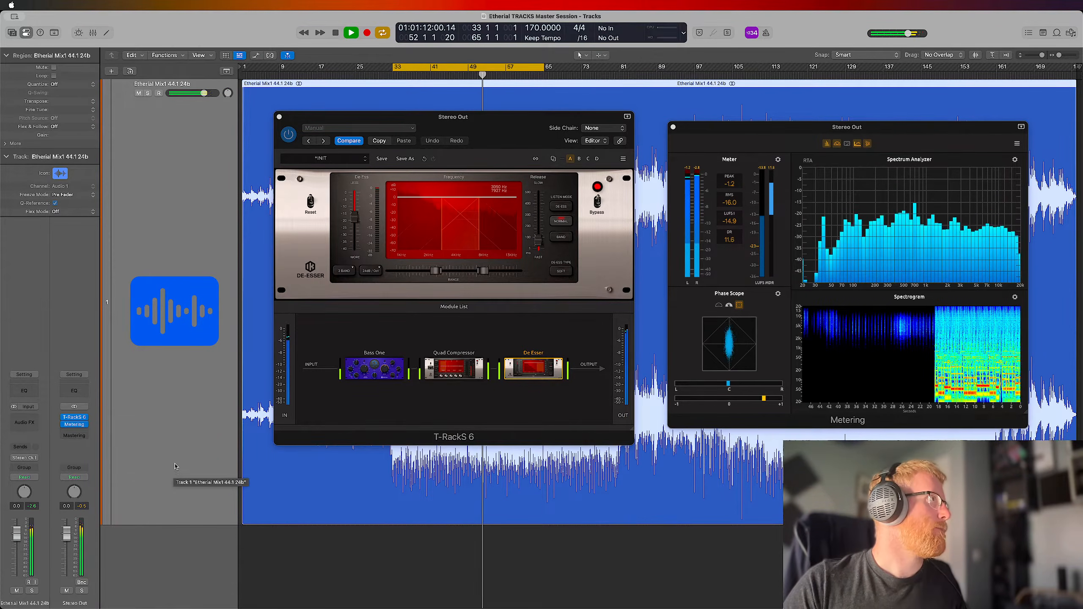
Revisit Bass One's controls, reset the Stereo Out peak indicator to recheck for clipping, and go back to De Esser
click(377, 369)
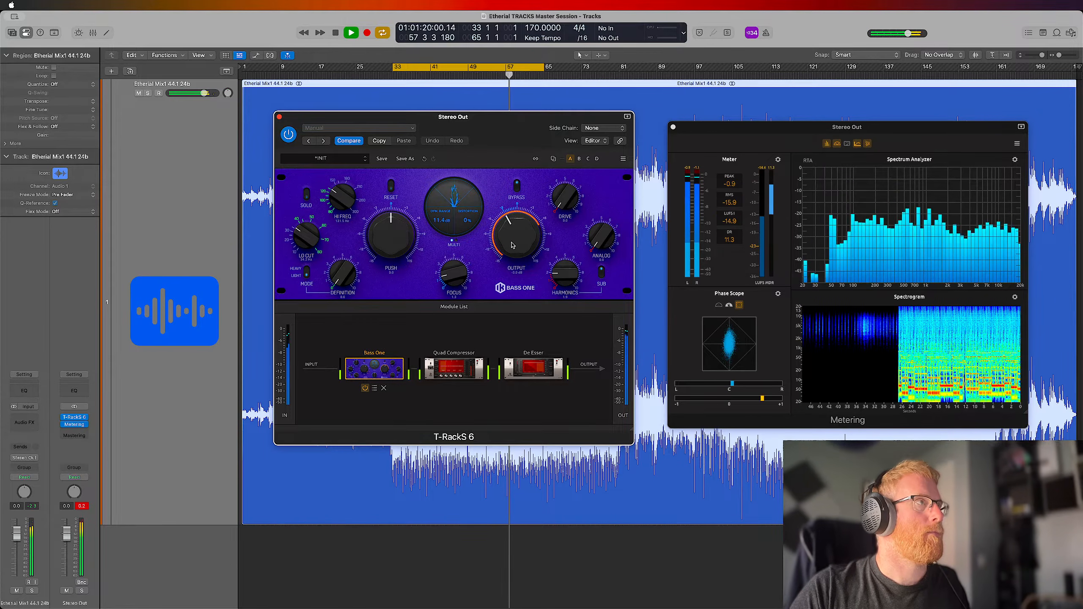
click(82, 506)
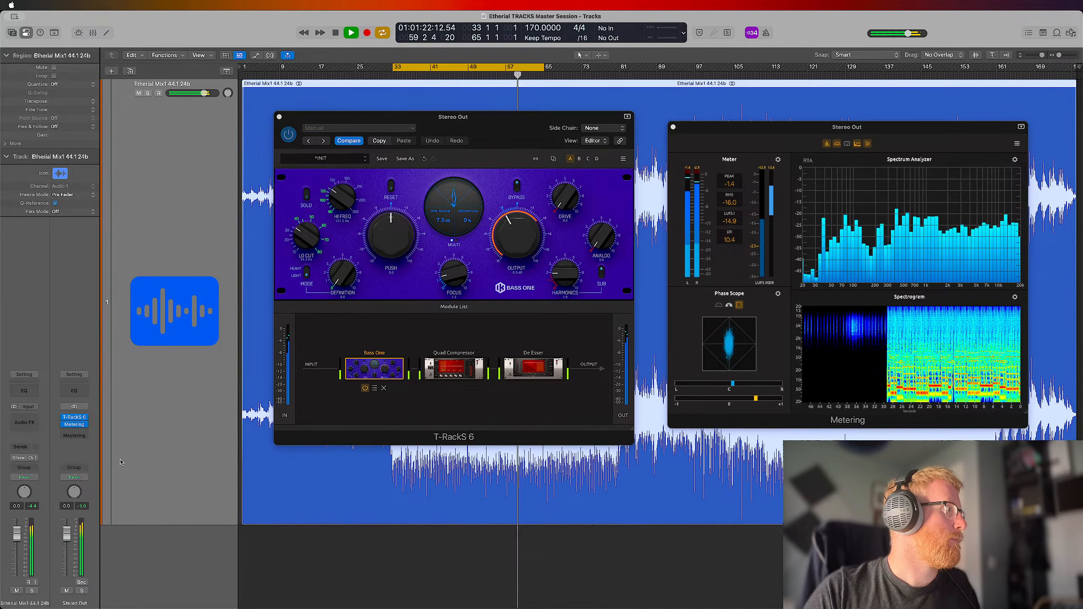
click(546, 369)
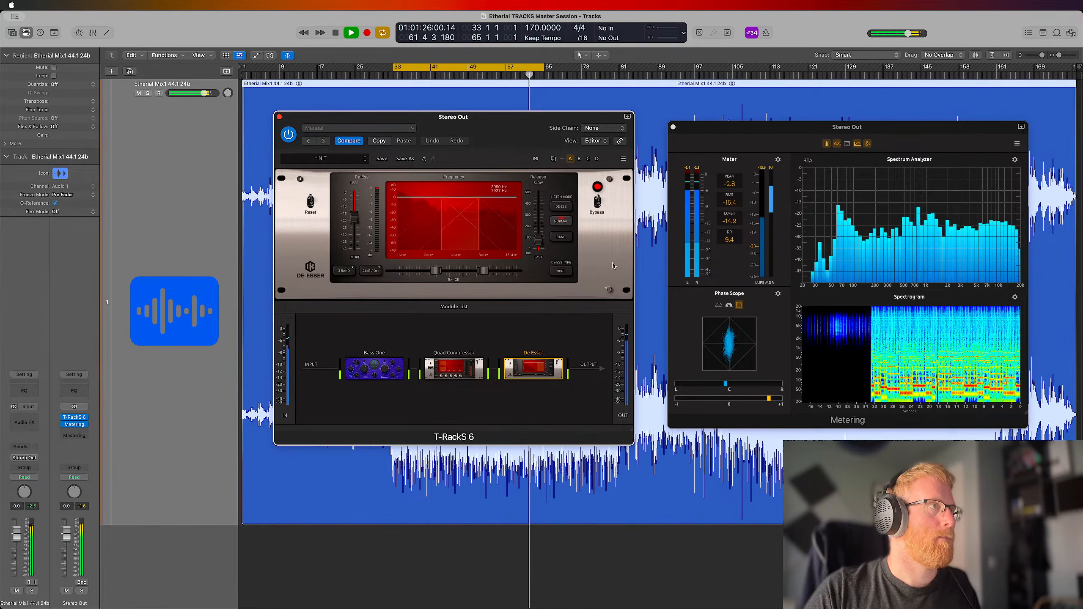
Repeat the bypass comparison of De Esser on the looped section, leaving the module active, and stop playback
mouse_move(528, 376)
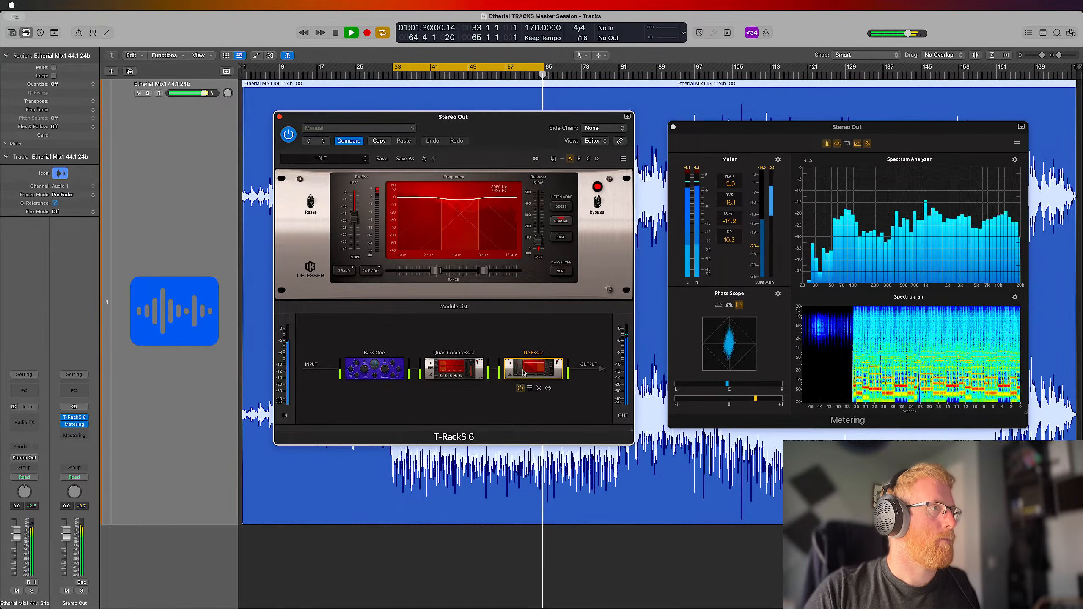
click(521, 388)
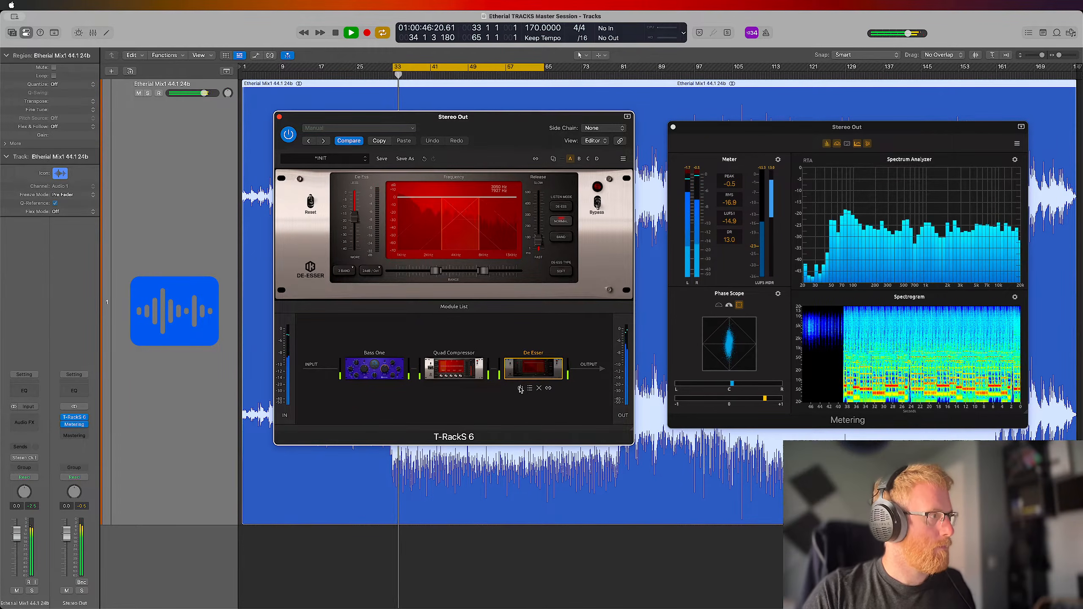
click(520, 388)
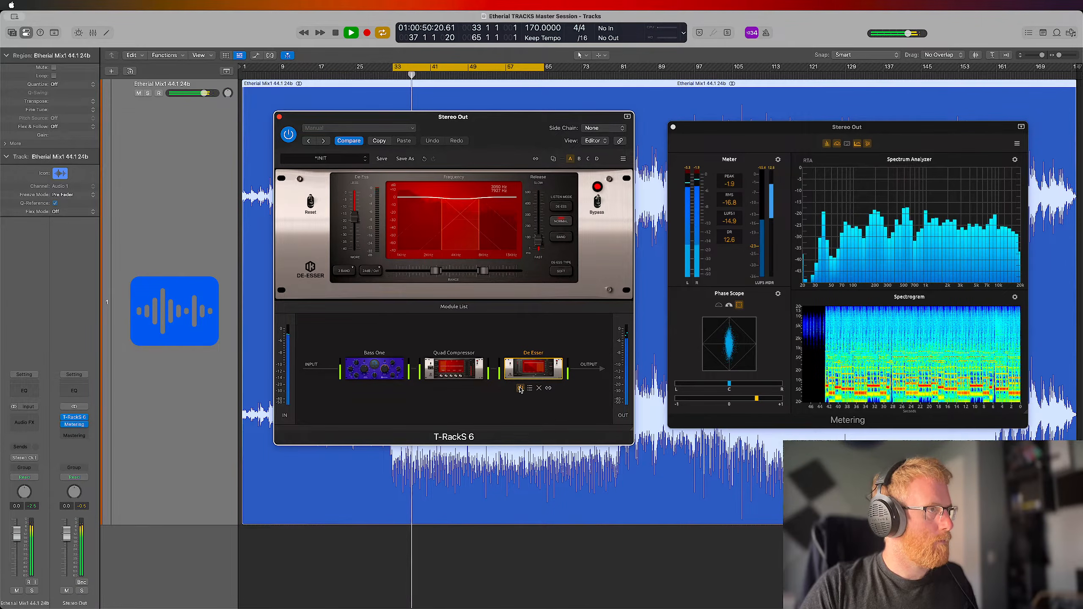
key(space)
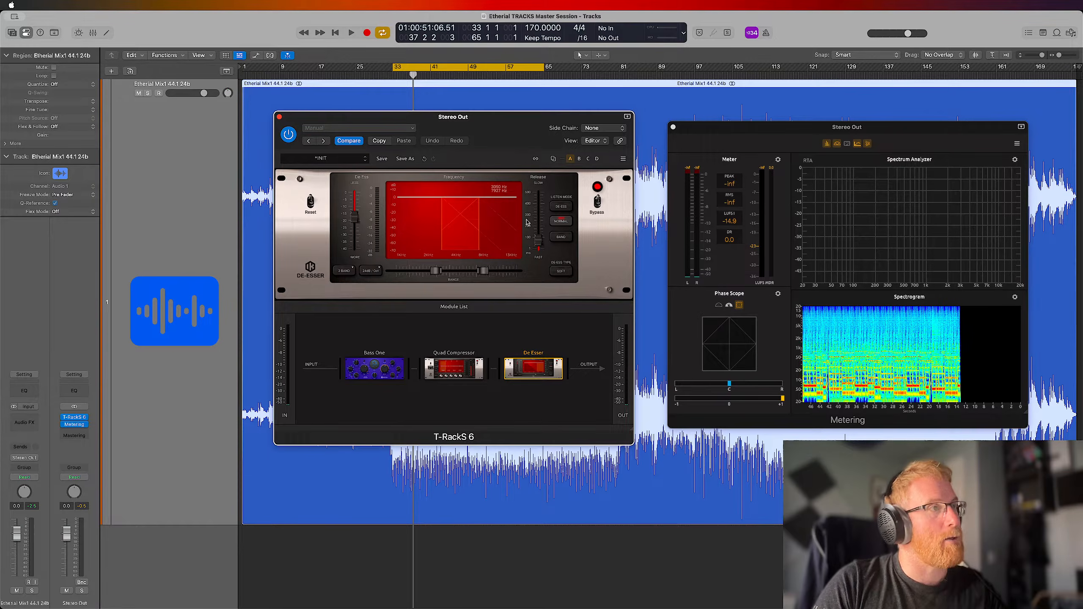
Resume the loop to audition the de-essed signal alone, return to Normal listening, and compare De Esser off and on
key(space)
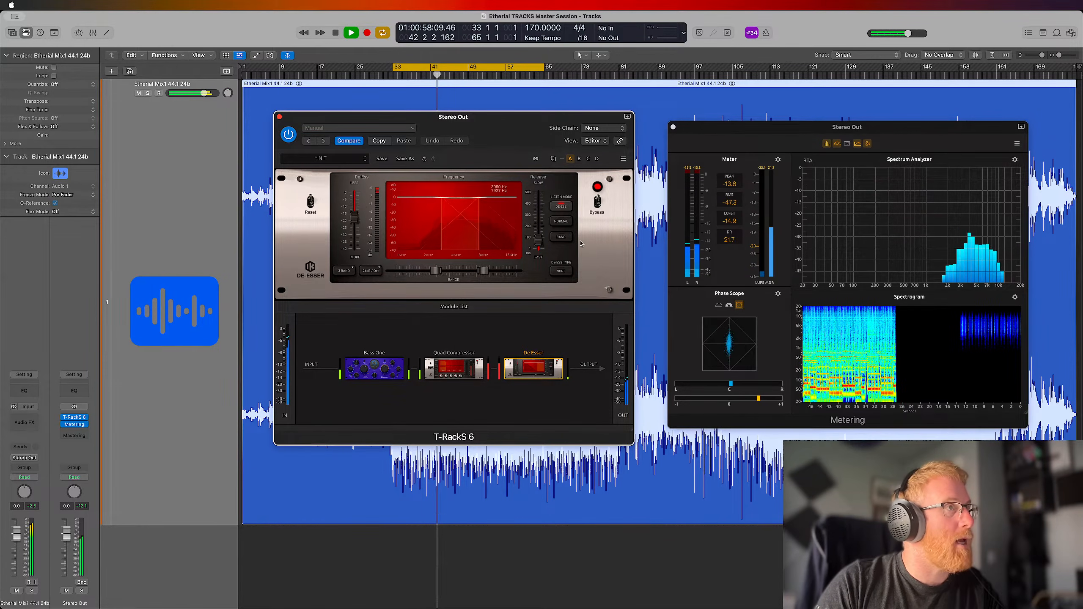
click(561, 221)
mouse_move(522, 392)
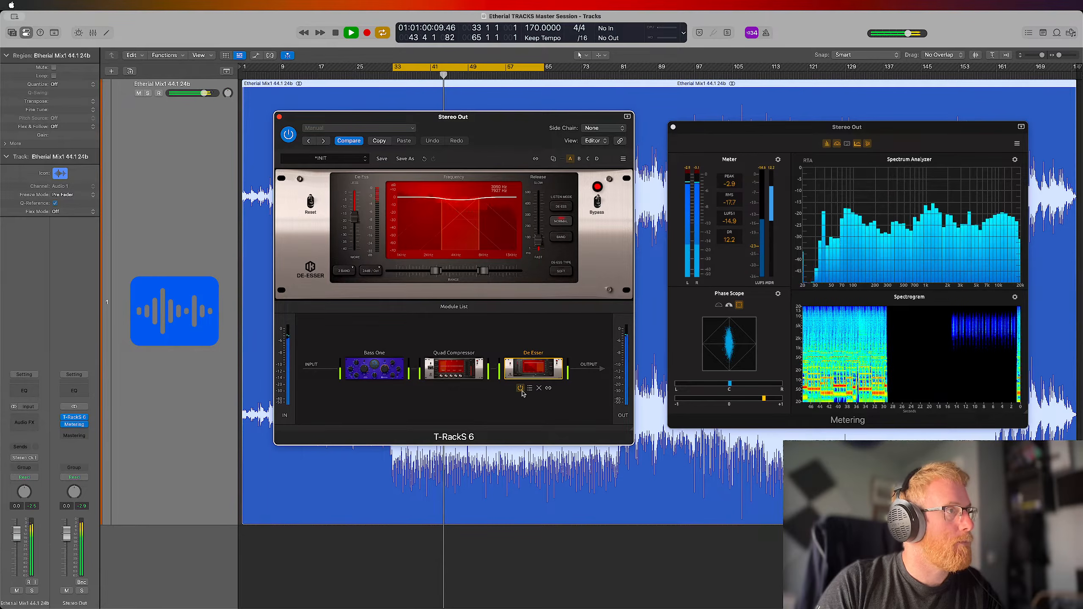
click(520, 389)
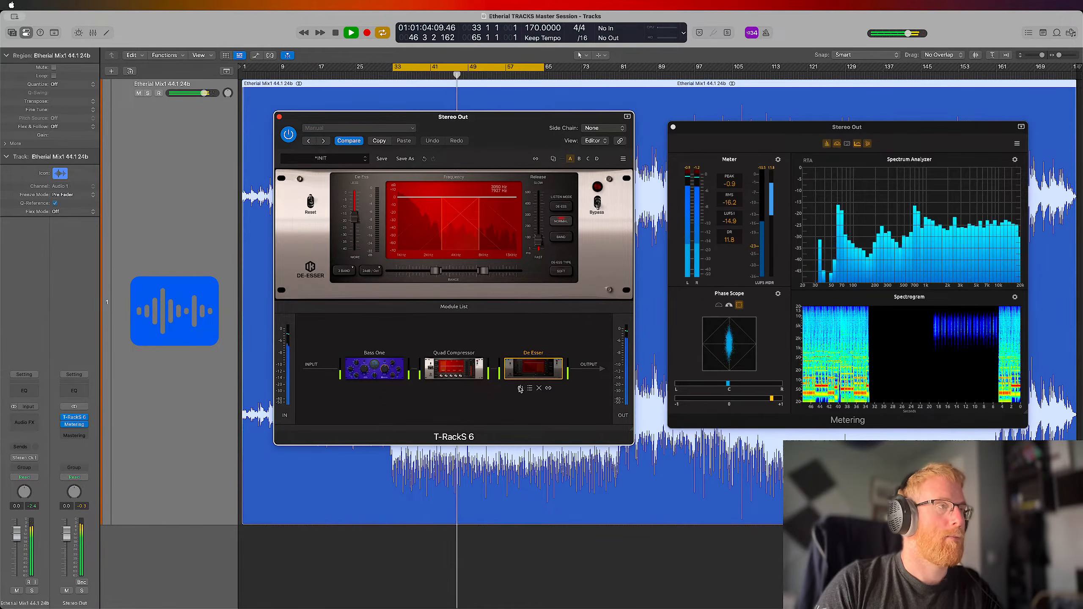
click(521, 388)
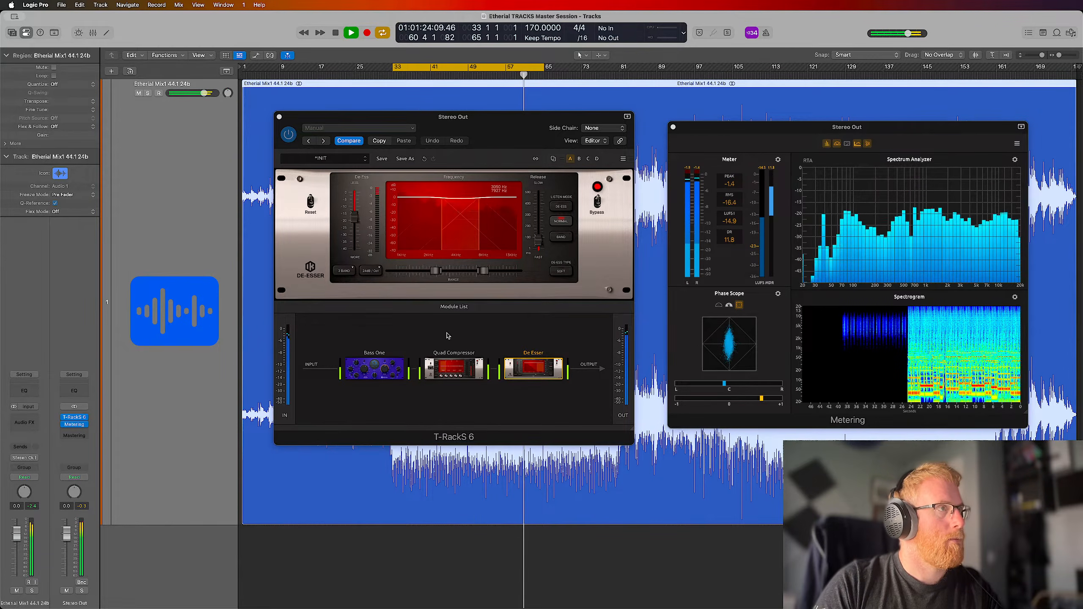
Browse T-RackS 6's Dynamics, Other and Harmonics modules for the next processor to add to the chain
click(454, 307)
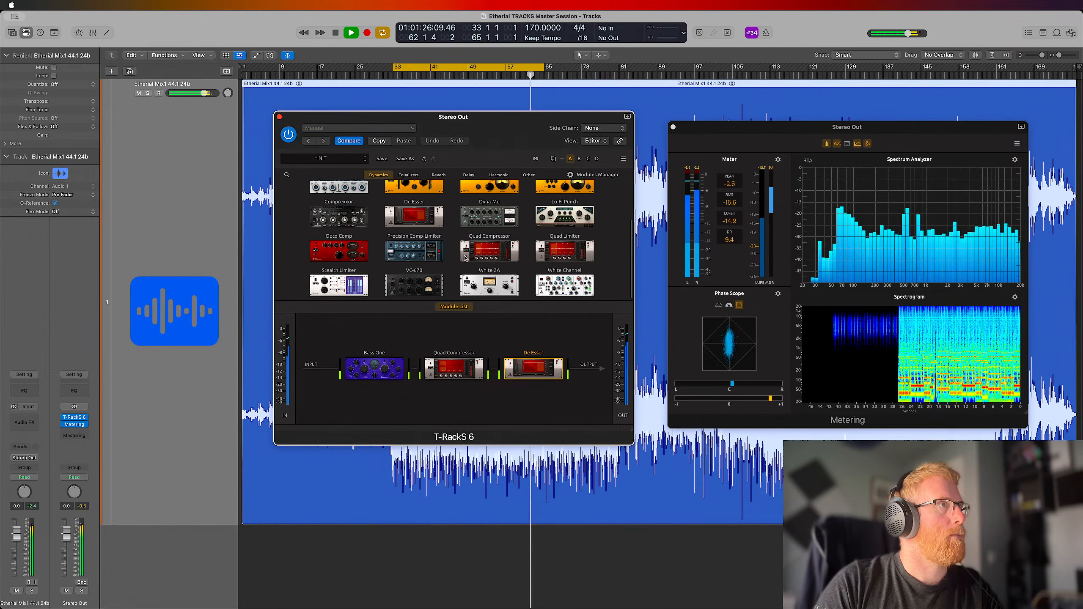
scroll(465, 258, up, 2)
scroll(465, 259, up, 2)
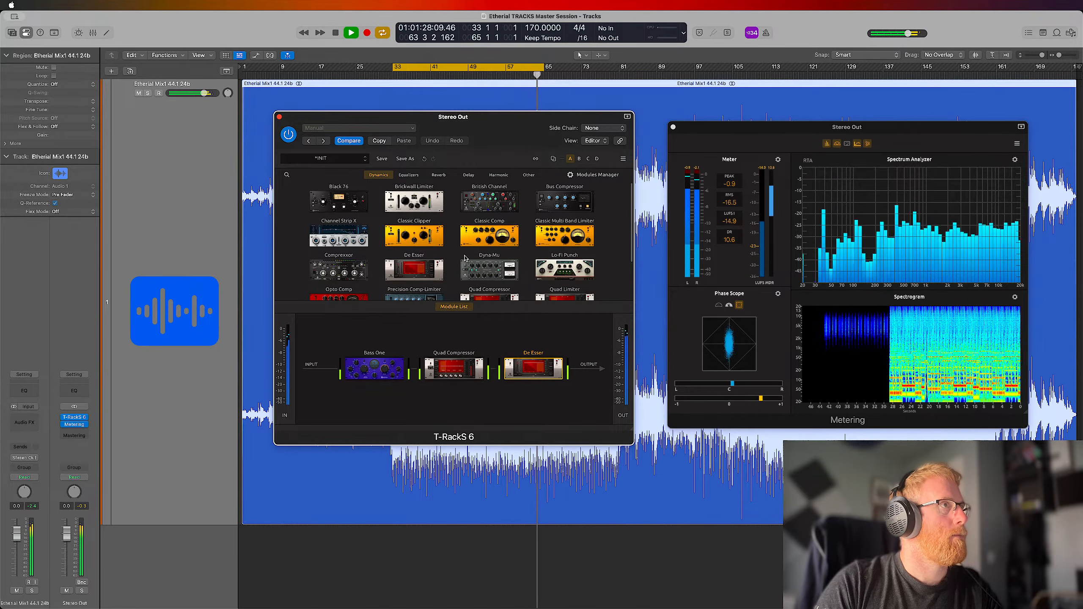
click(524, 178)
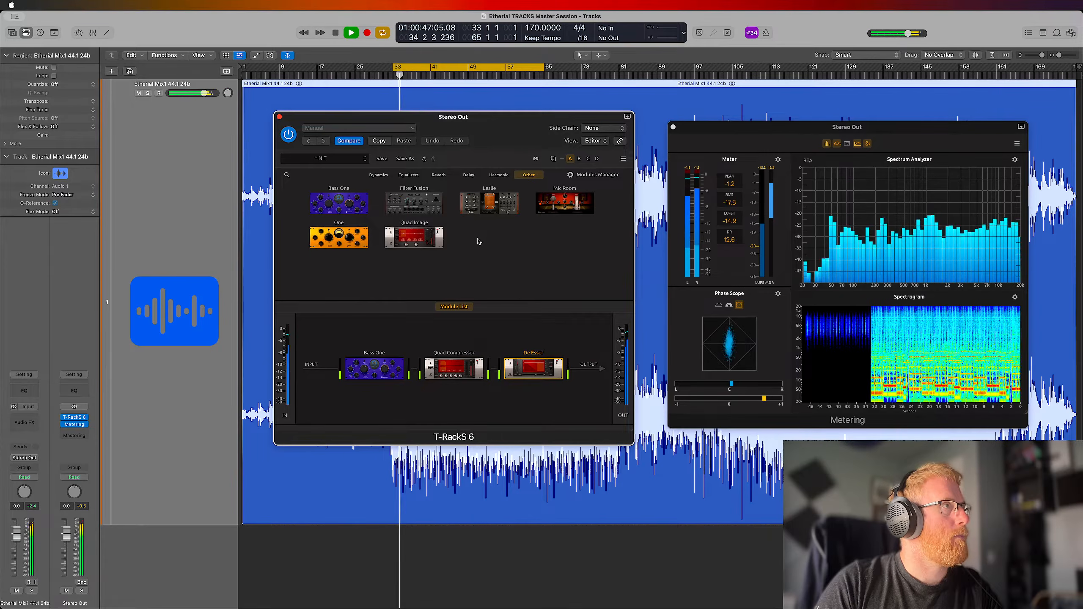
click(499, 175)
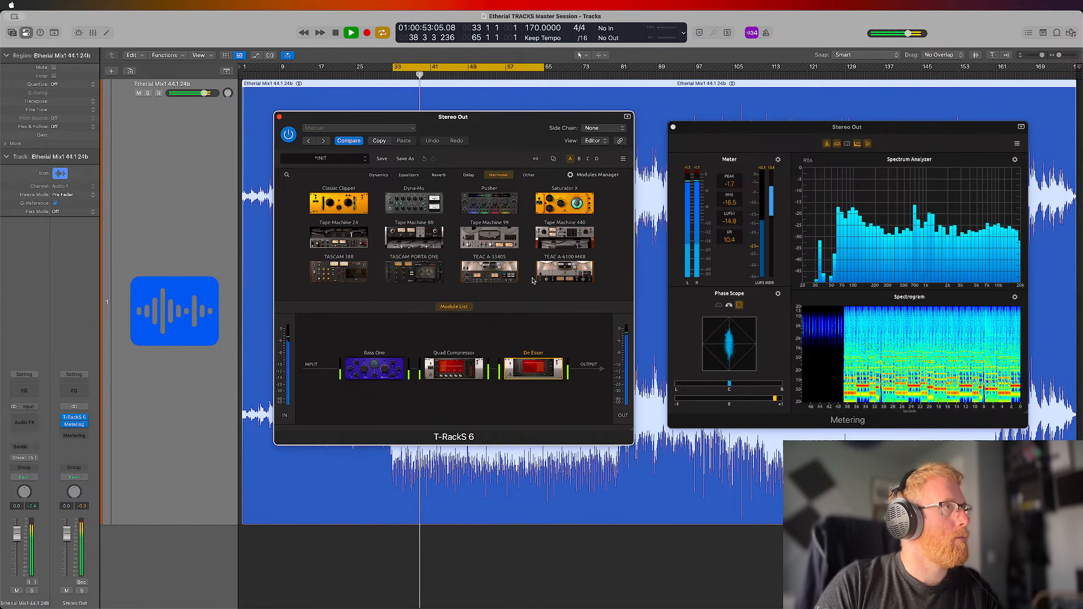
click(499, 175)
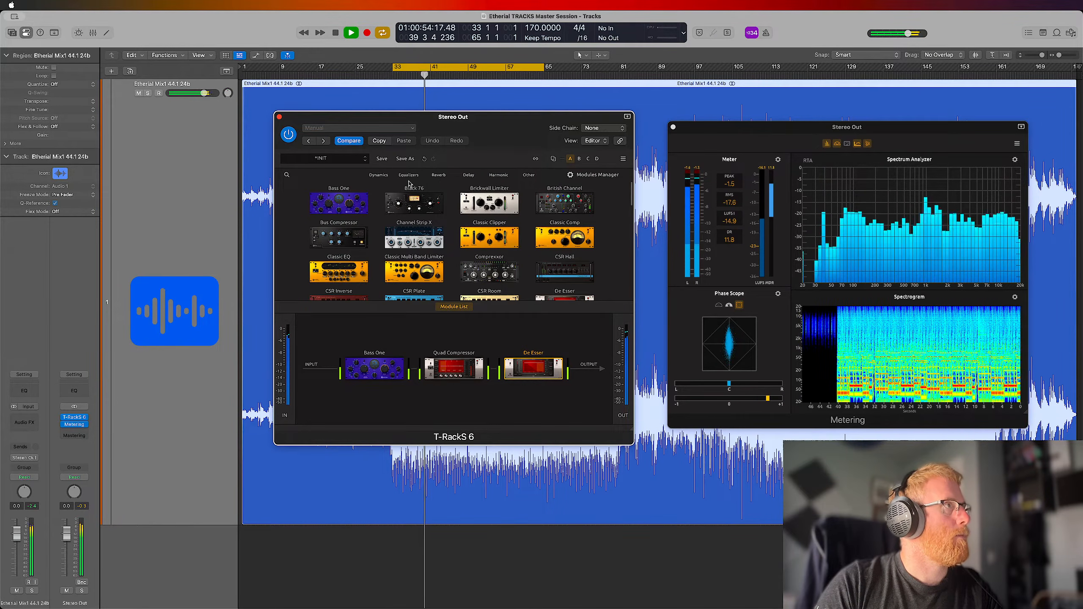
click(384, 176)
scroll(455, 199, down, 4)
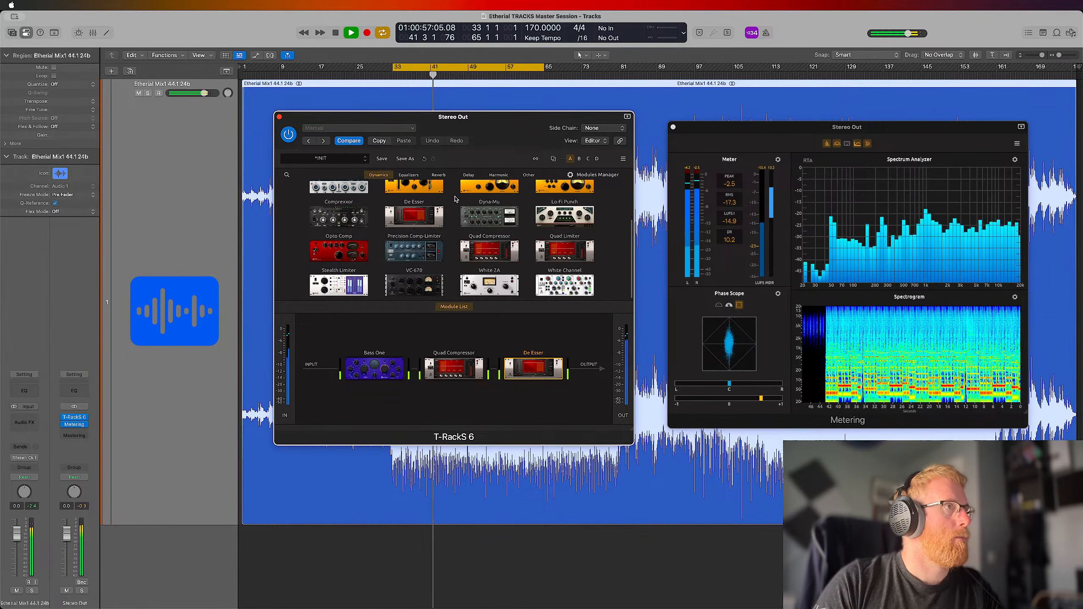
scroll(456, 199, up, 3)
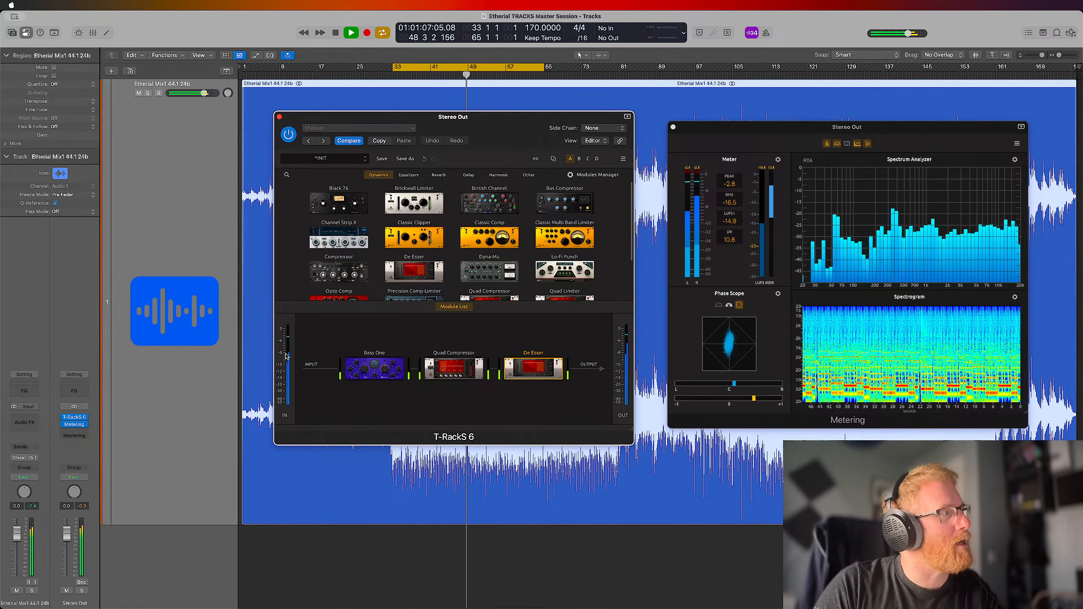
scroll(443, 190, down, 3)
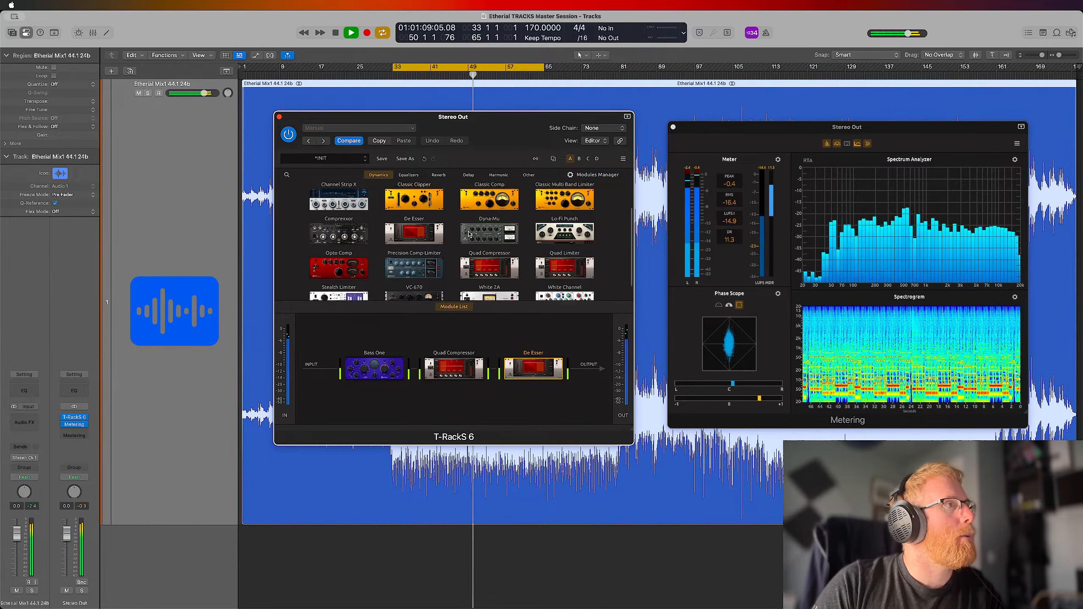
Set the Etherial mix region's gain to -3.0 dB and reset the Stereo Out peak indicator
click(313, 85)
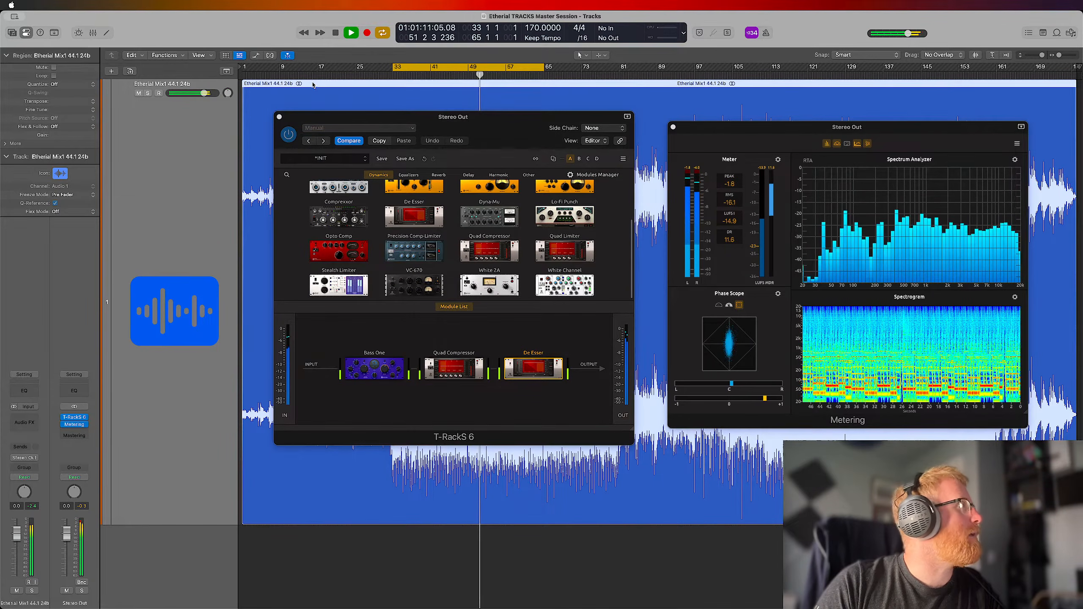
double_click(56, 135)
text(-6)
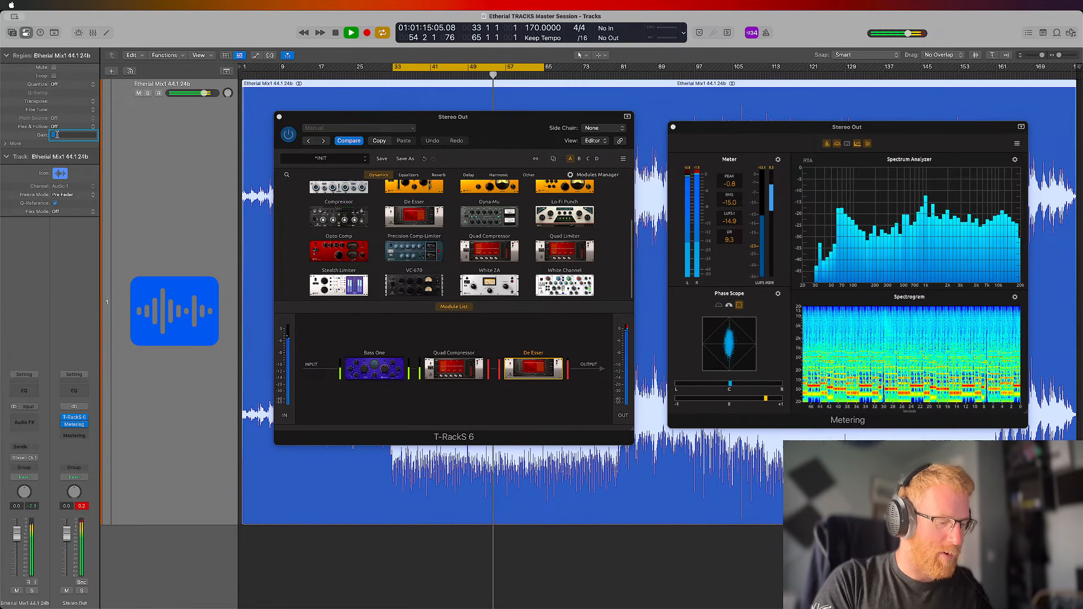
key(Return)
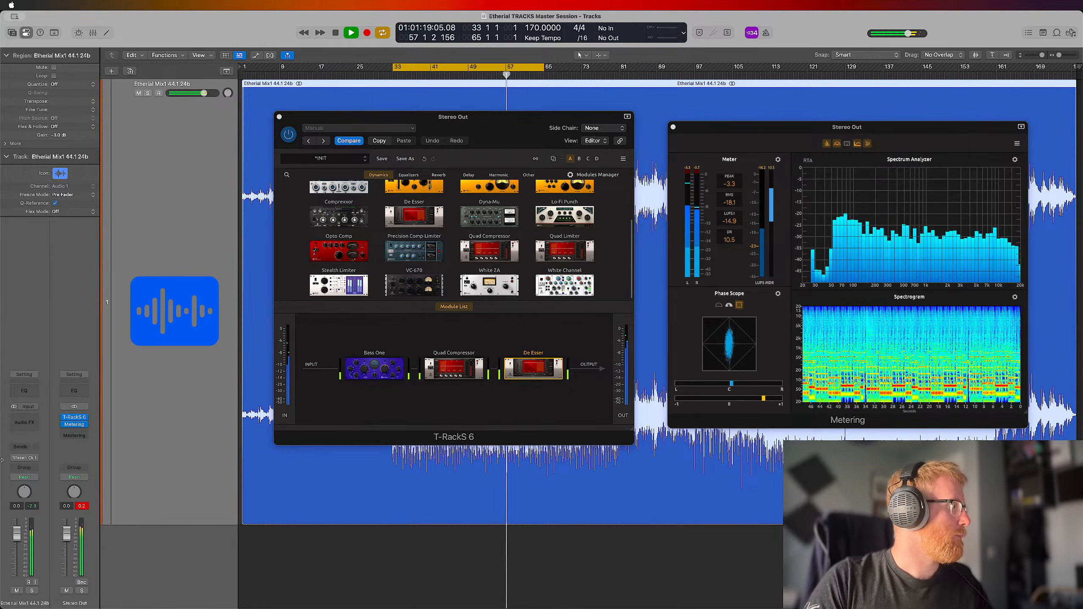
click(78, 507)
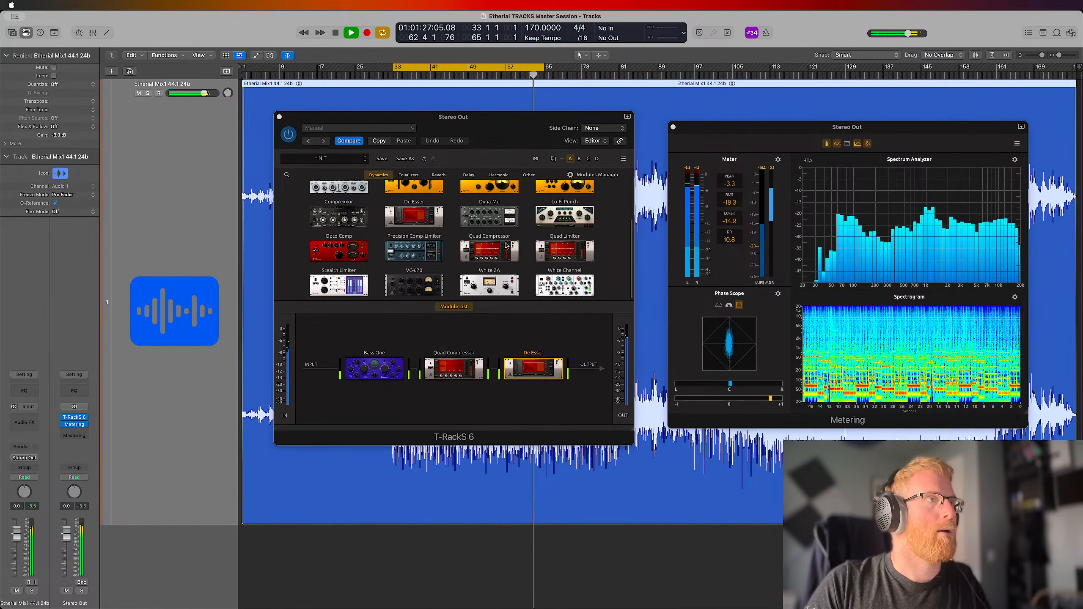
Stop the looped playback, turn off cycle mode, and play the mix from its beginning
key(ctrl+Up)
key(ctrl+Up)
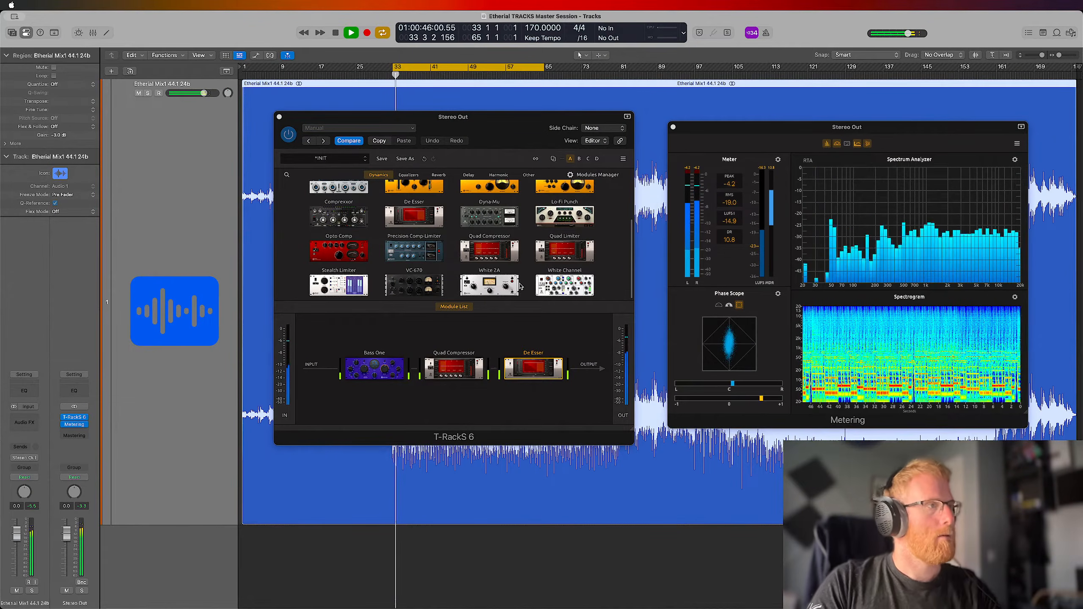
key(space)
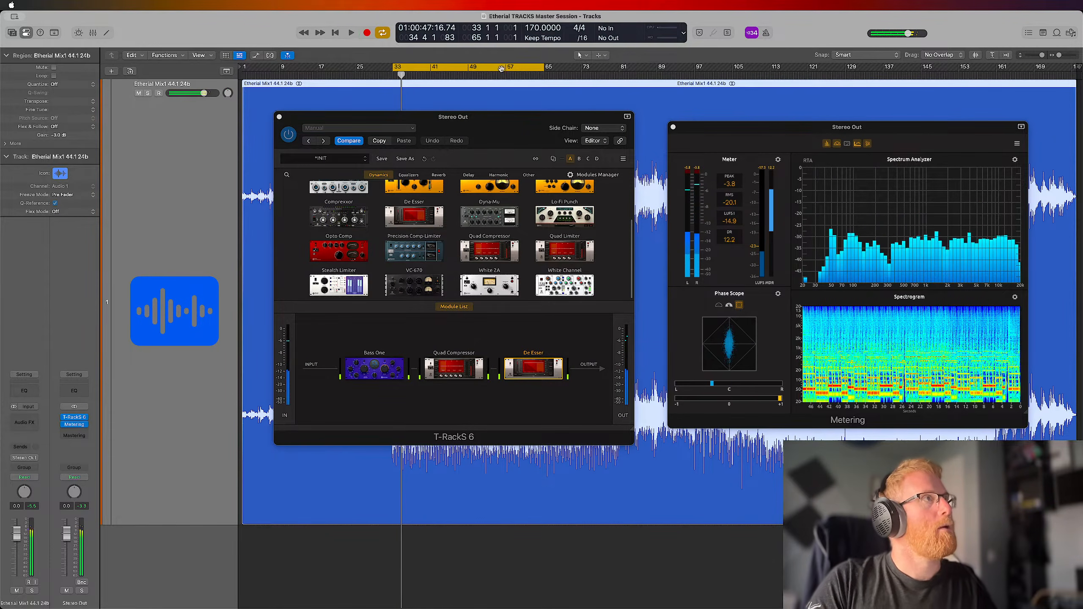
click(502, 69)
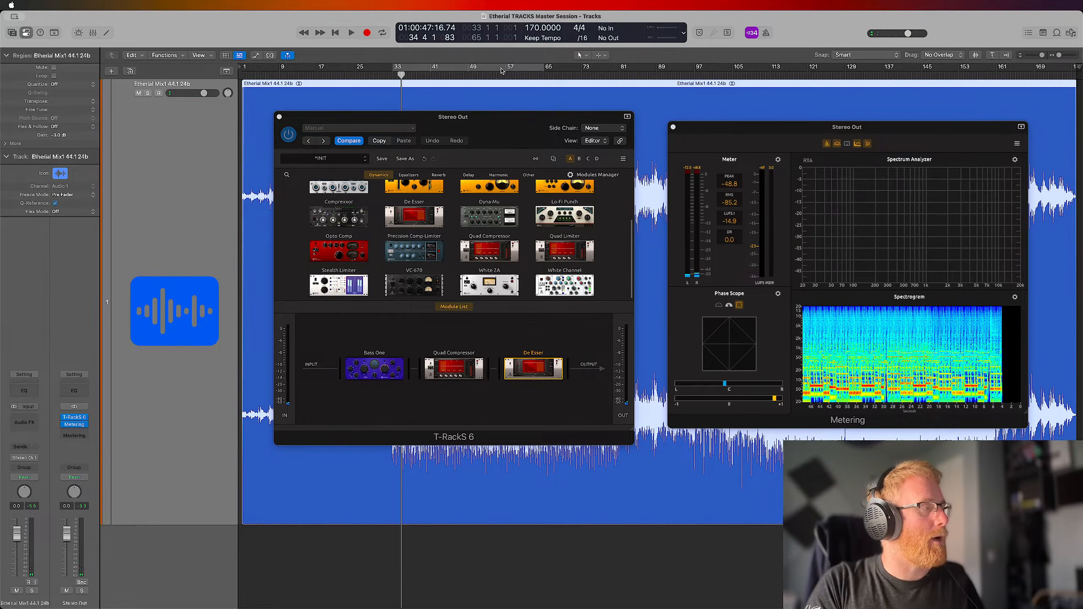
key(Return)
key(space)
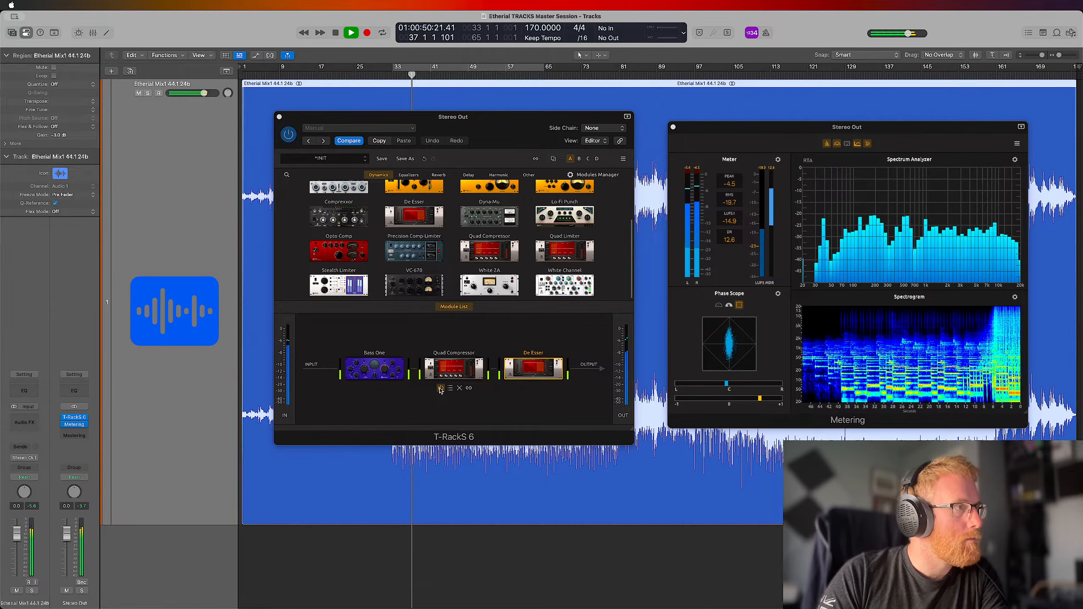
Compare the mix with Quad Compressor bypassed and active, leave the module on, and stop playback
click(441, 388)
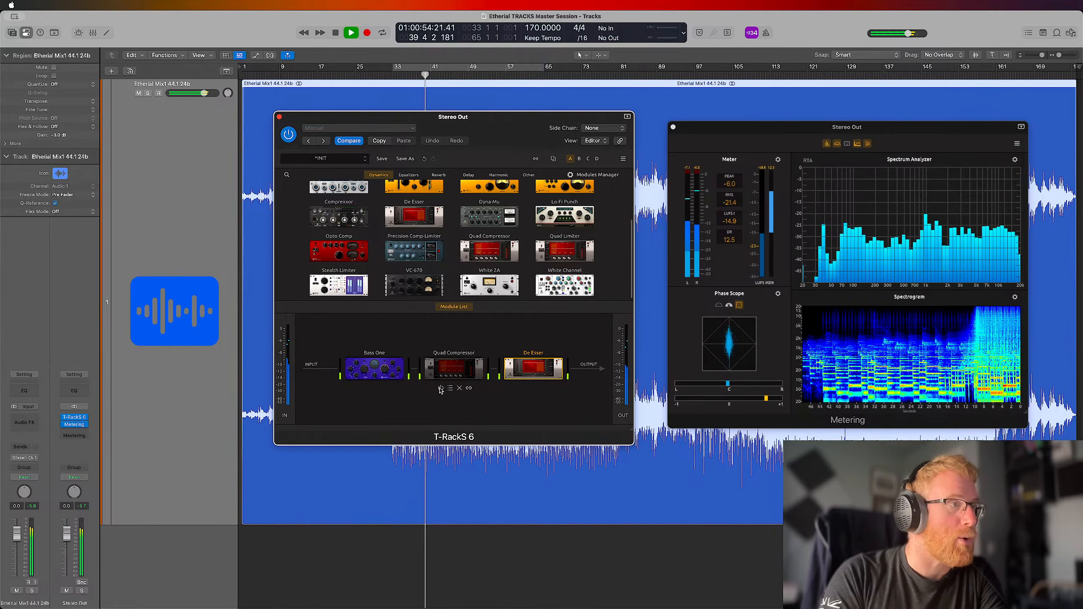
click(441, 390)
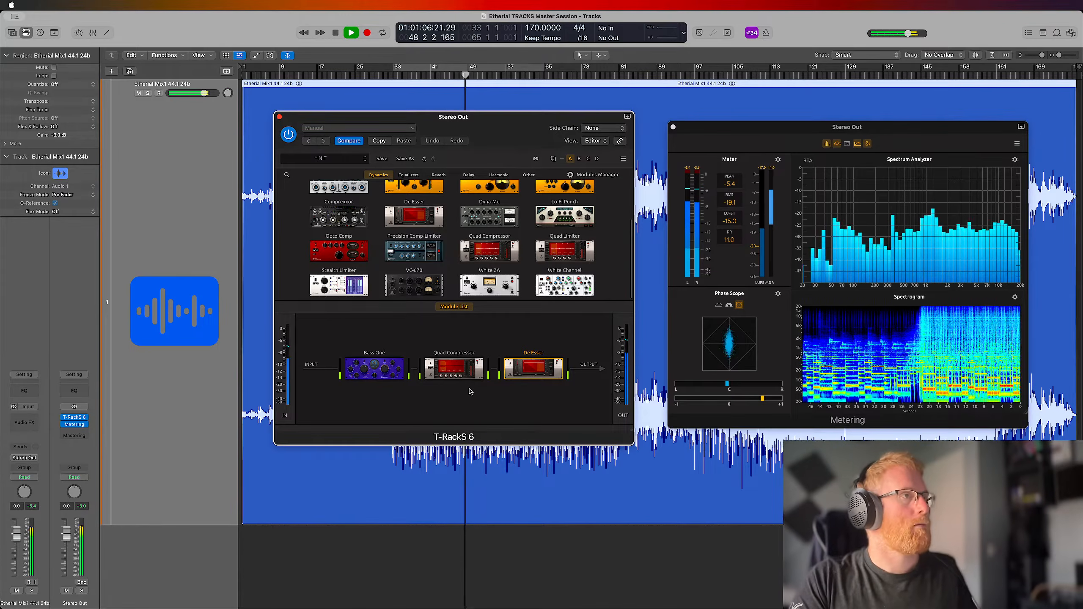
key(space)
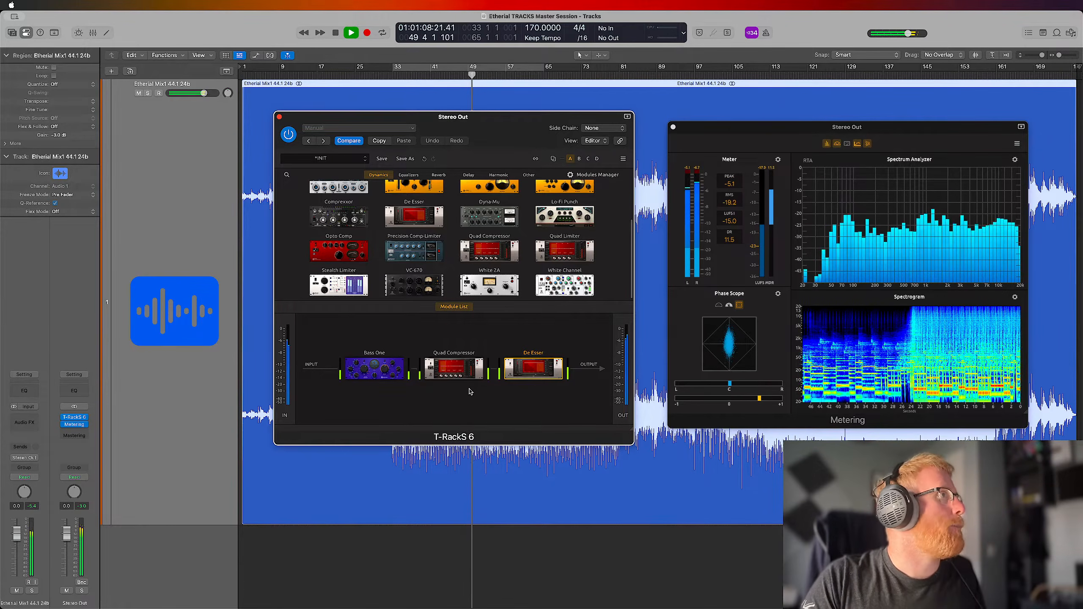
Find EQual among the equalizer modules and add it to the chain after De Esser
click(409, 174)
click(378, 175)
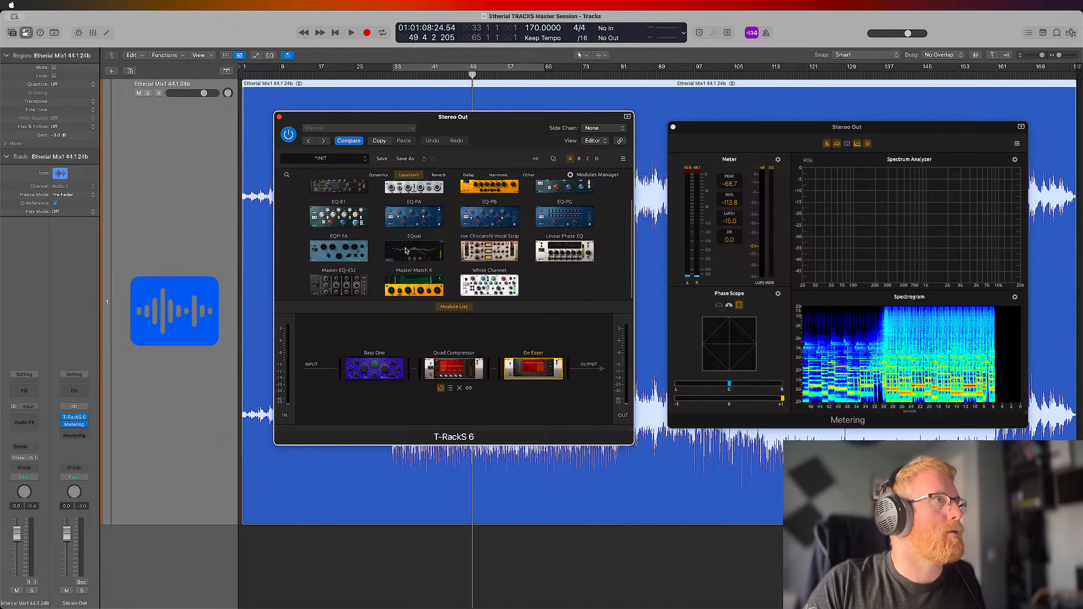
drag(406, 253, 580, 371)
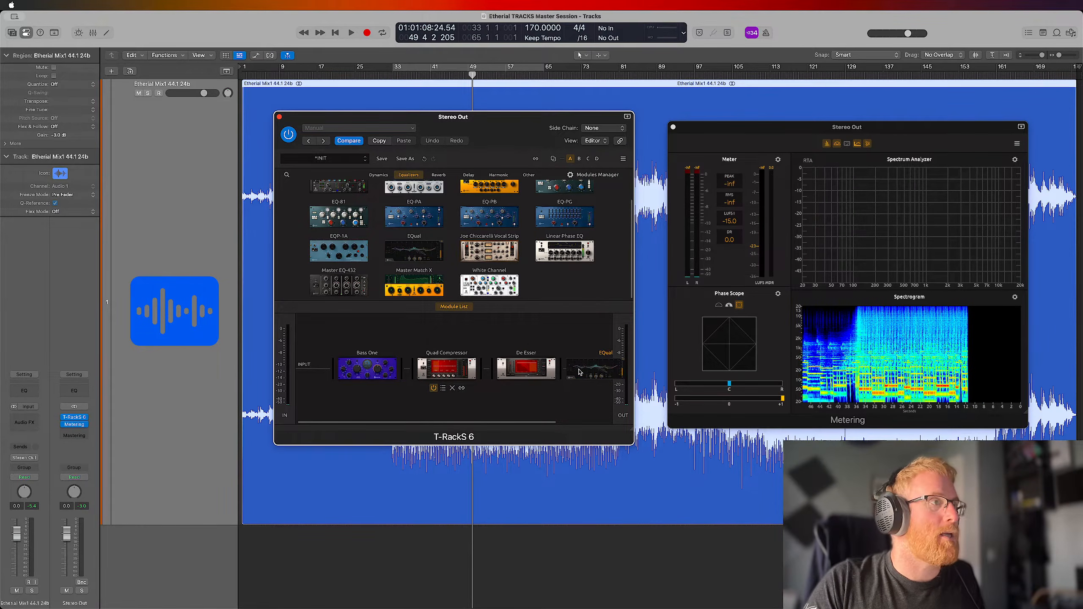
Try placing EQual in parallel with De Esser and return it to series at the end of the chain
drag(581, 372, 533, 393)
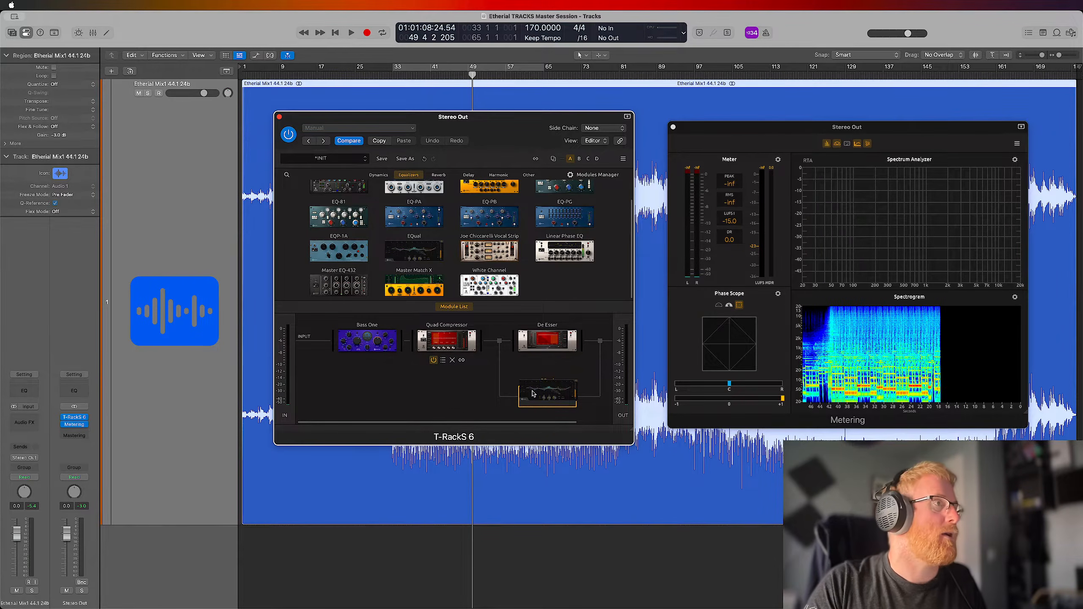
drag(533, 393, 580, 366)
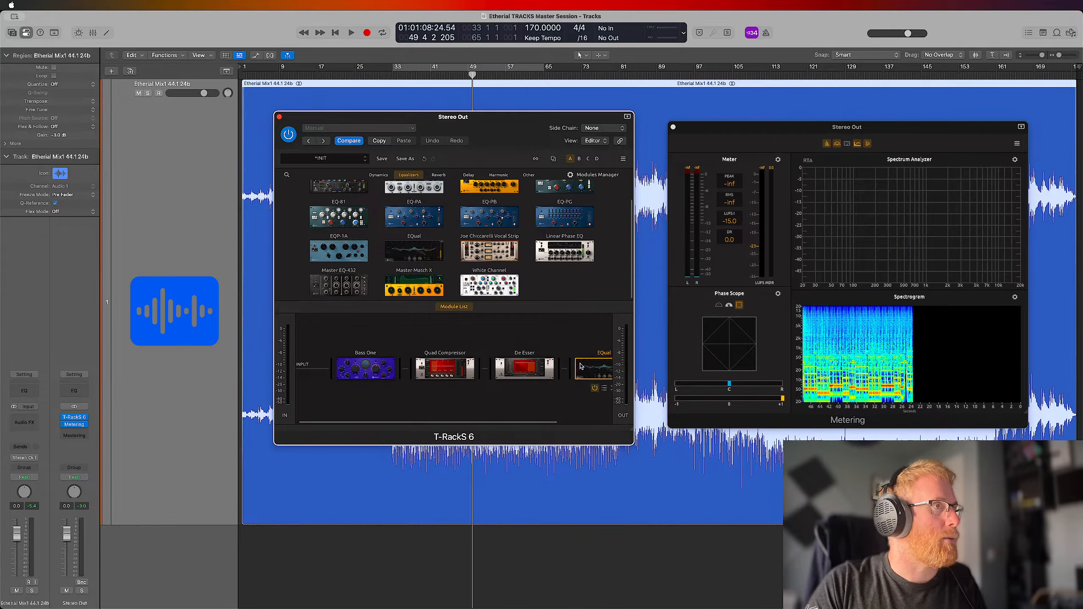
scroll(553, 353, right, 3)
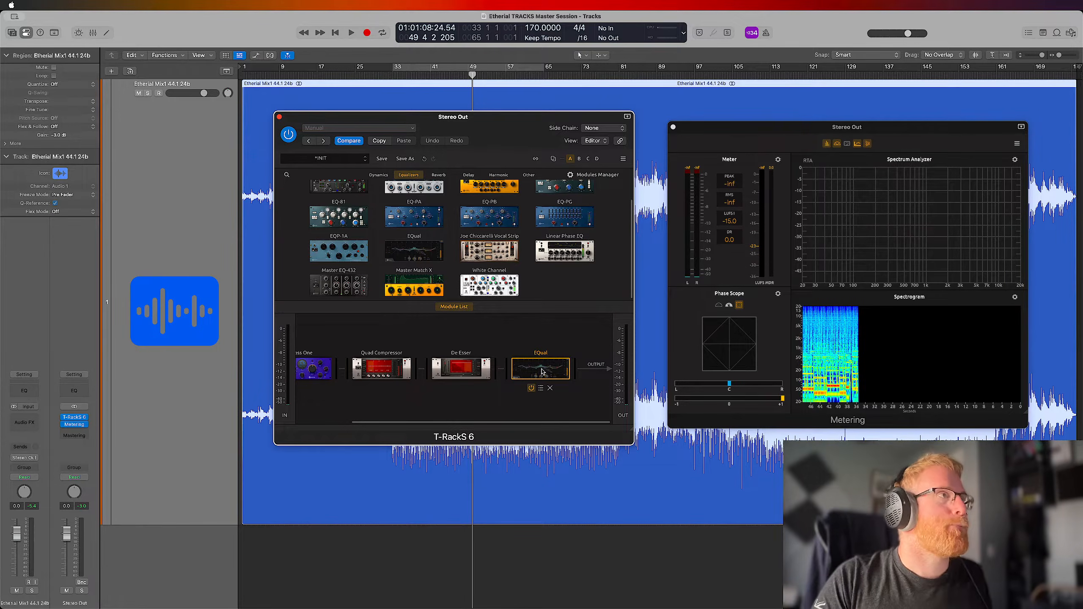
Show EQual's controls, try its M/S mode and channel selection during playback, and return to L/R processing
click(456, 307)
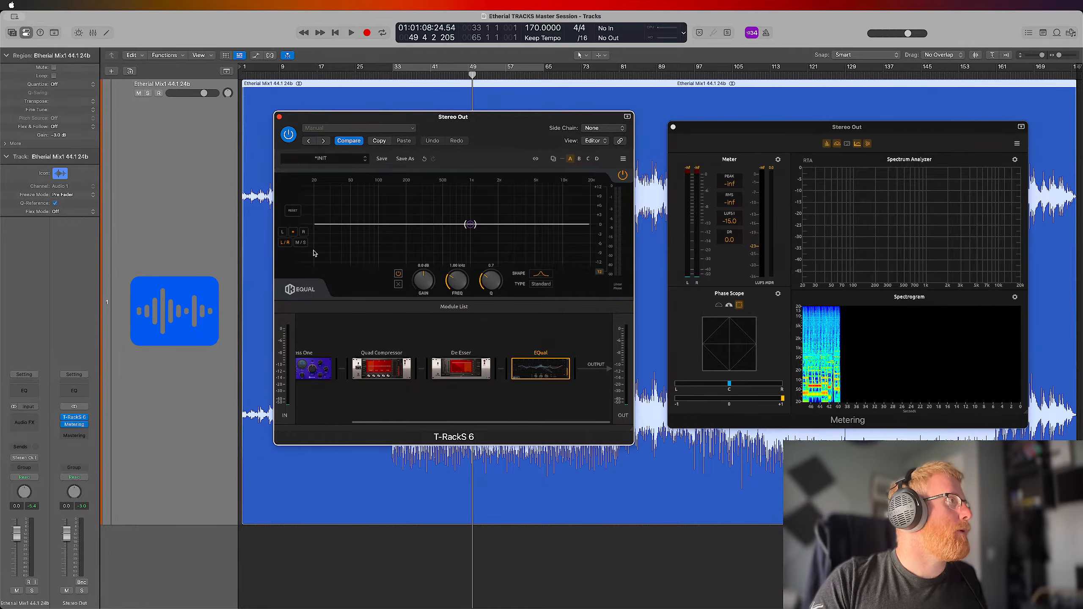
click(301, 243)
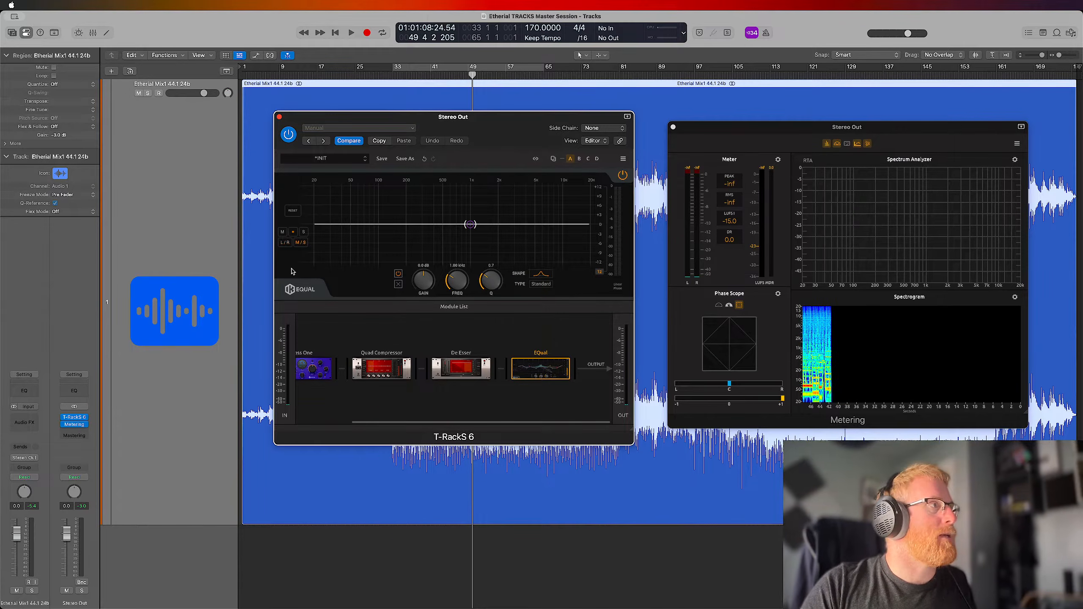
key(space)
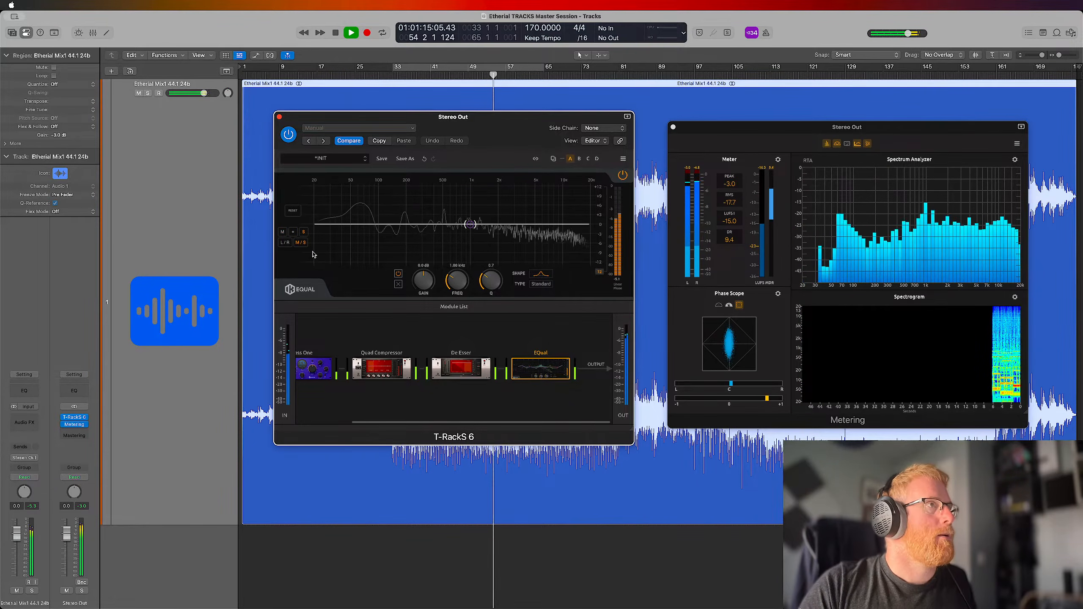
click(294, 232)
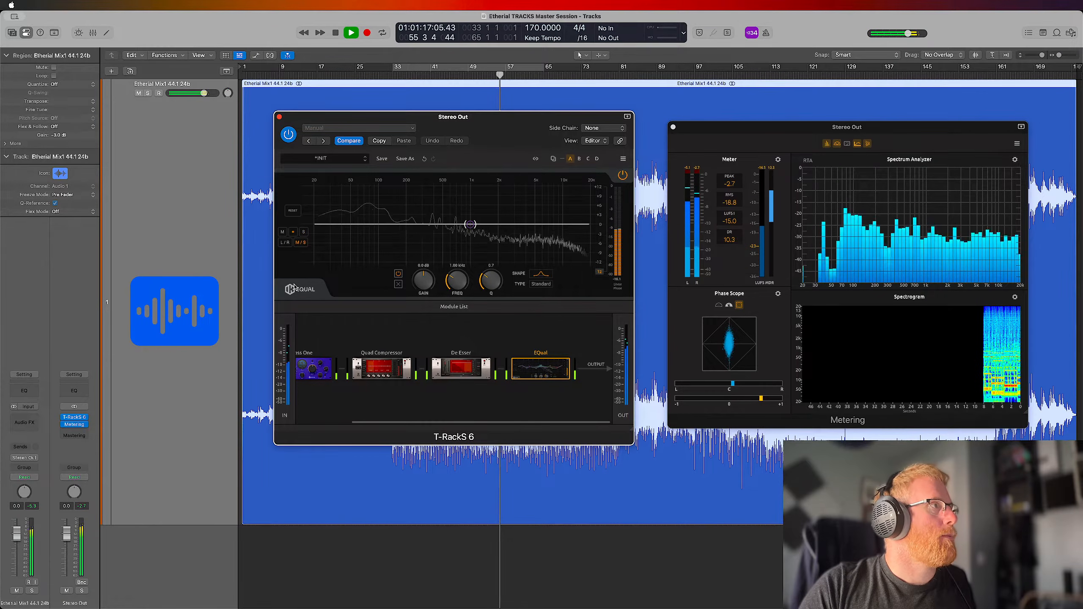
click(285, 242)
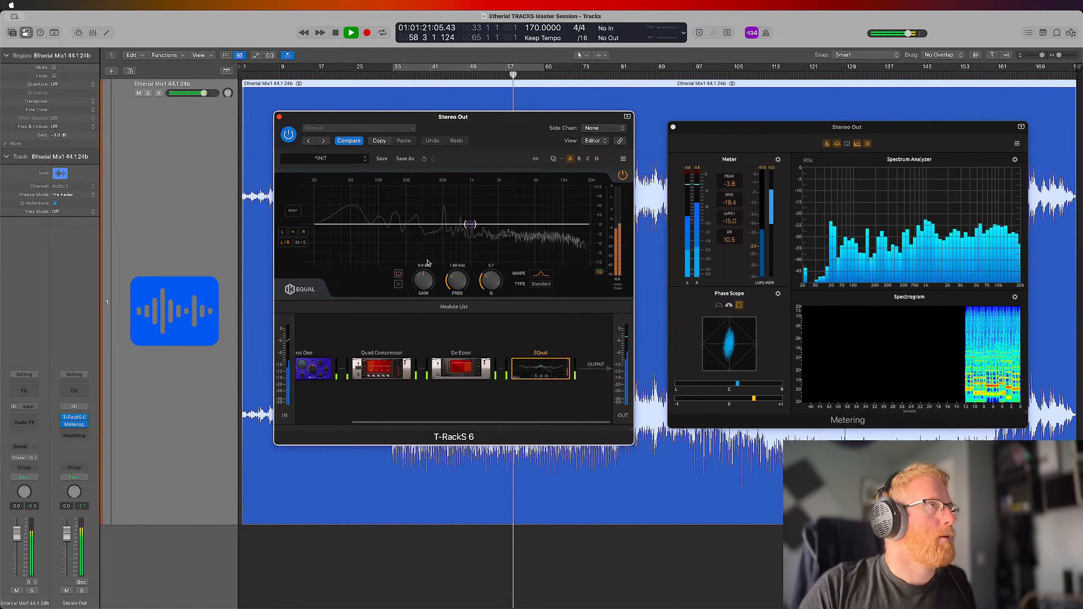
Review the filter types and shapes available for EQual's band
click(542, 284)
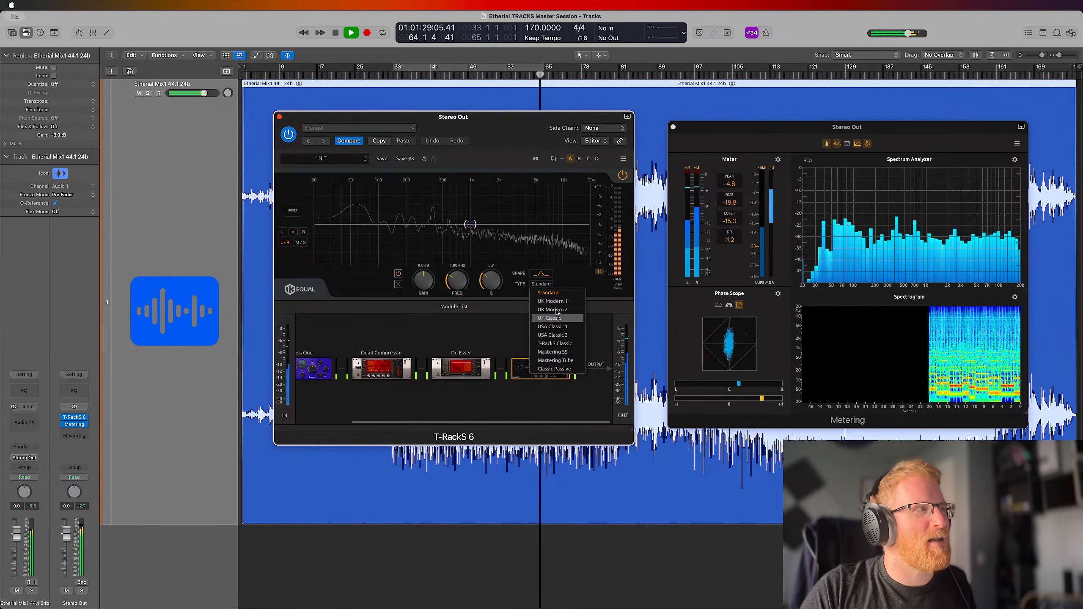
click(565, 280)
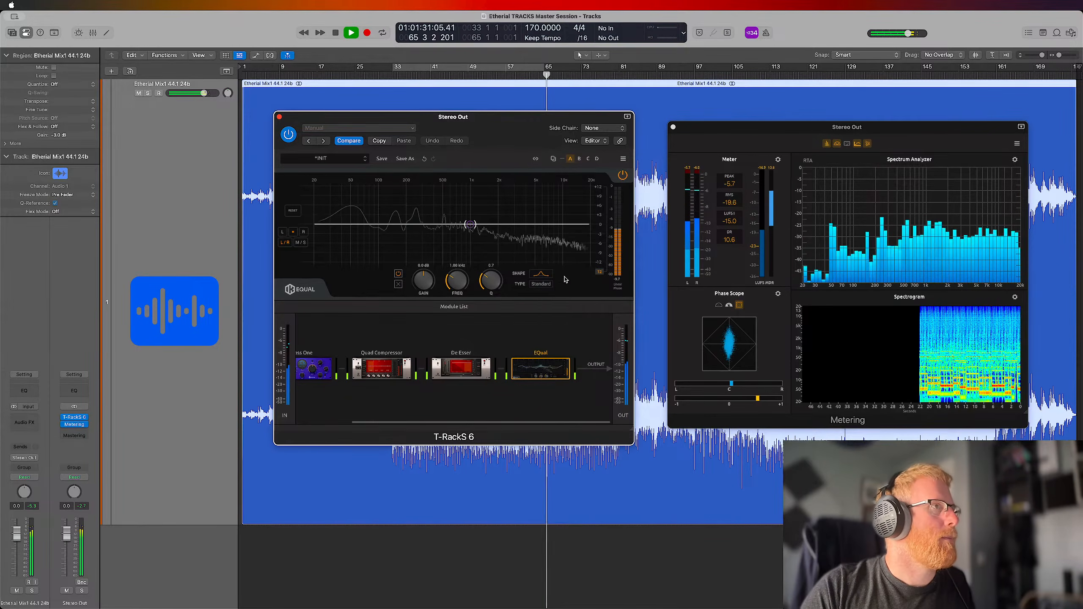
click(540, 275)
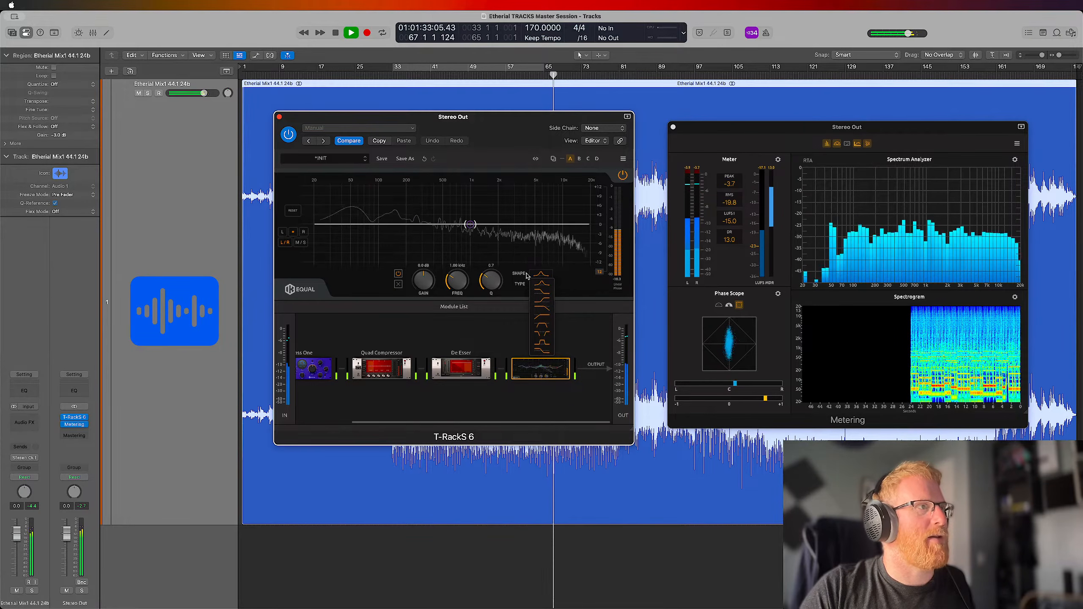
click(562, 270)
Move EQual's band to about 24 Hz and change its shape to a high-pass filter
drag(471, 224, 321, 226)
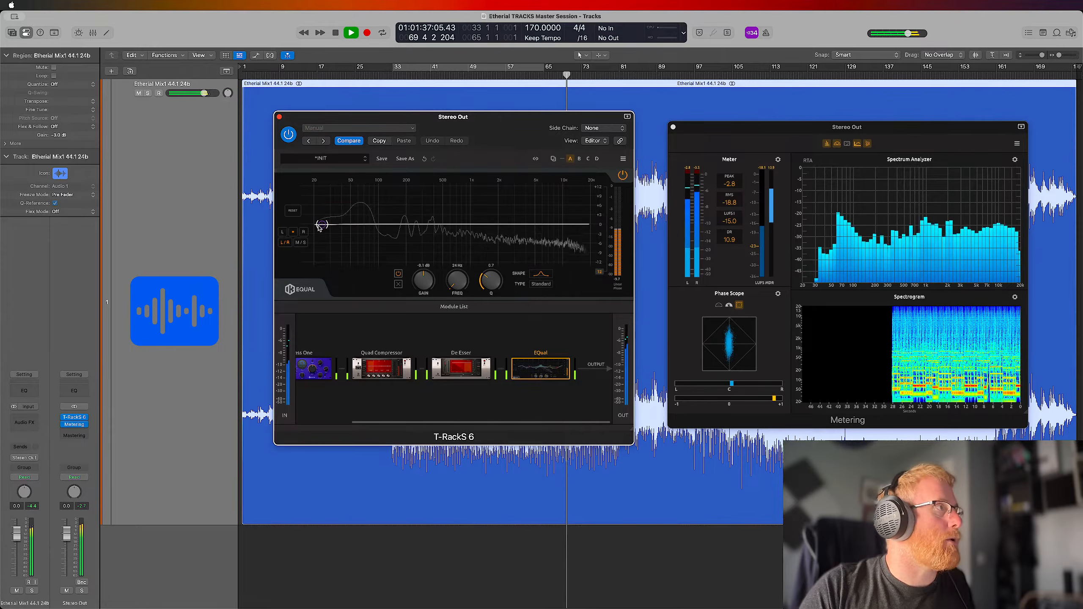
click(541, 275)
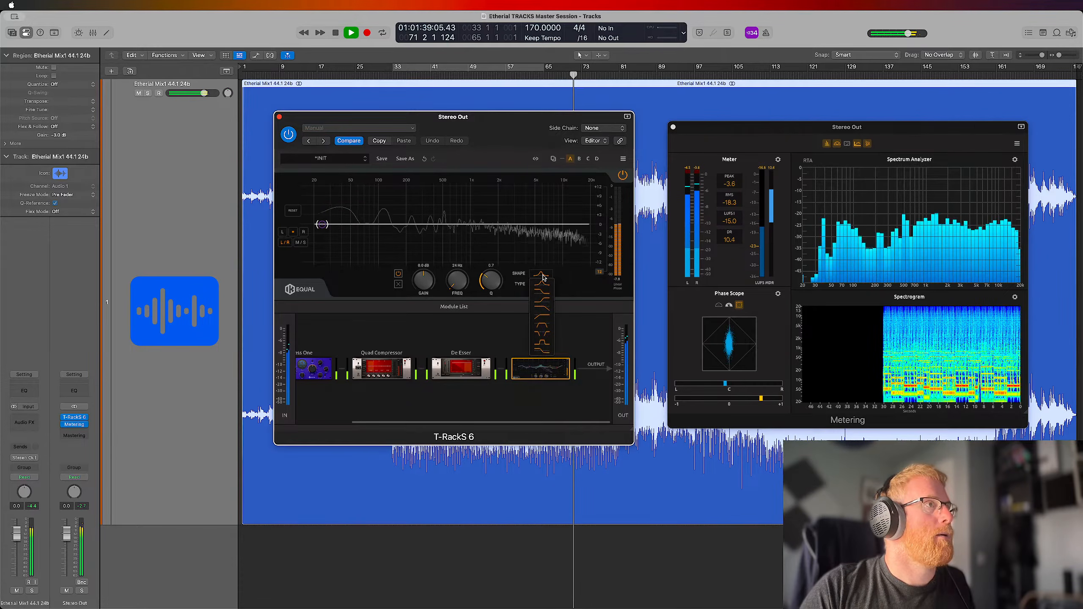
click(542, 301)
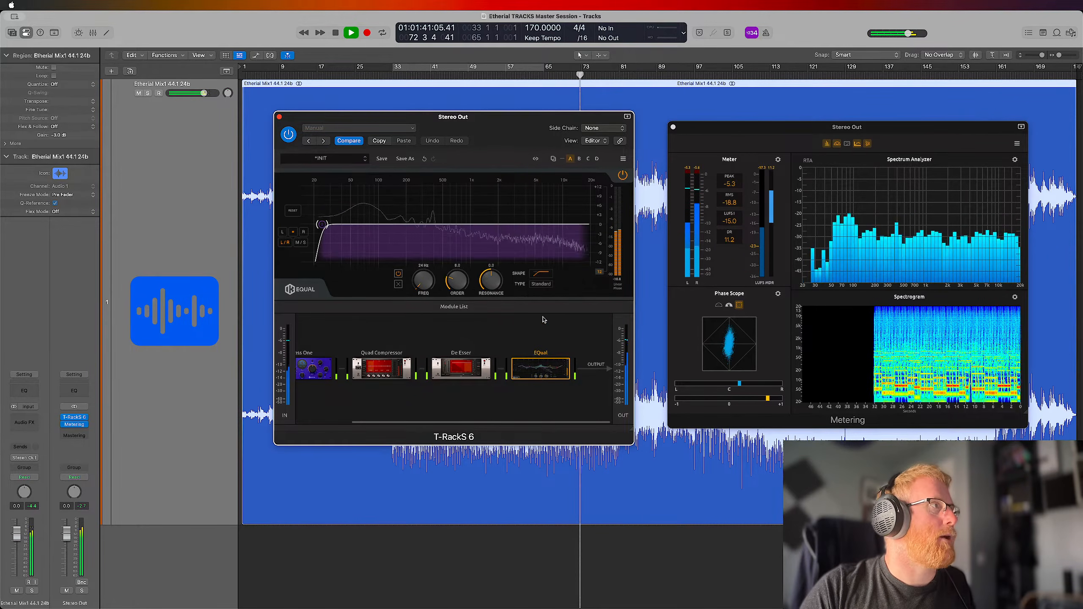
Raise EQual's high-pass cutoff to about 28 Hz and reset the Stereo Out peak level reading
drag(321, 227, 326, 229)
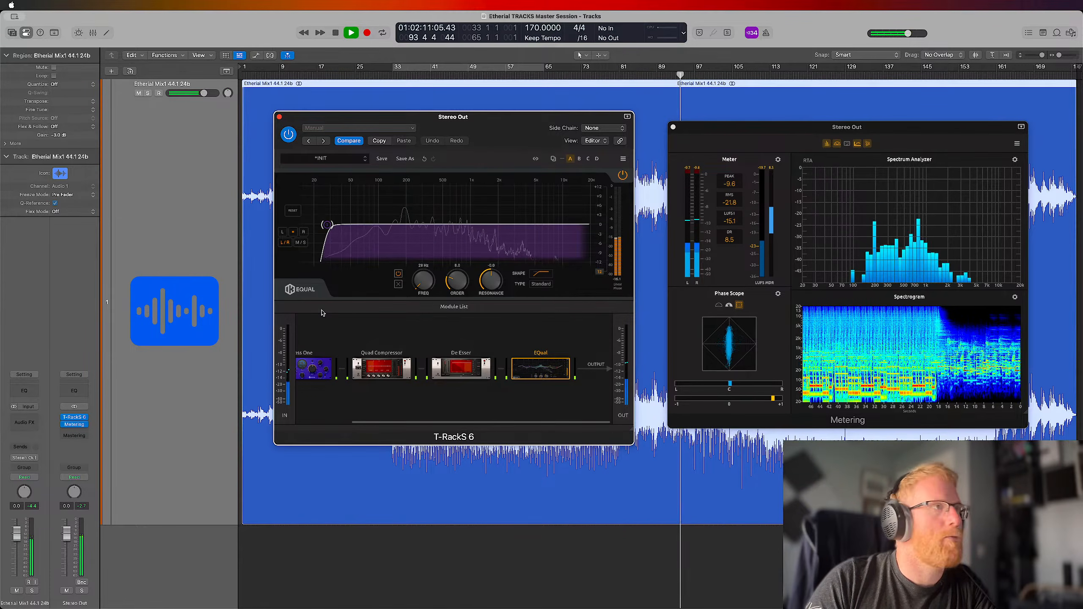
click(82, 506)
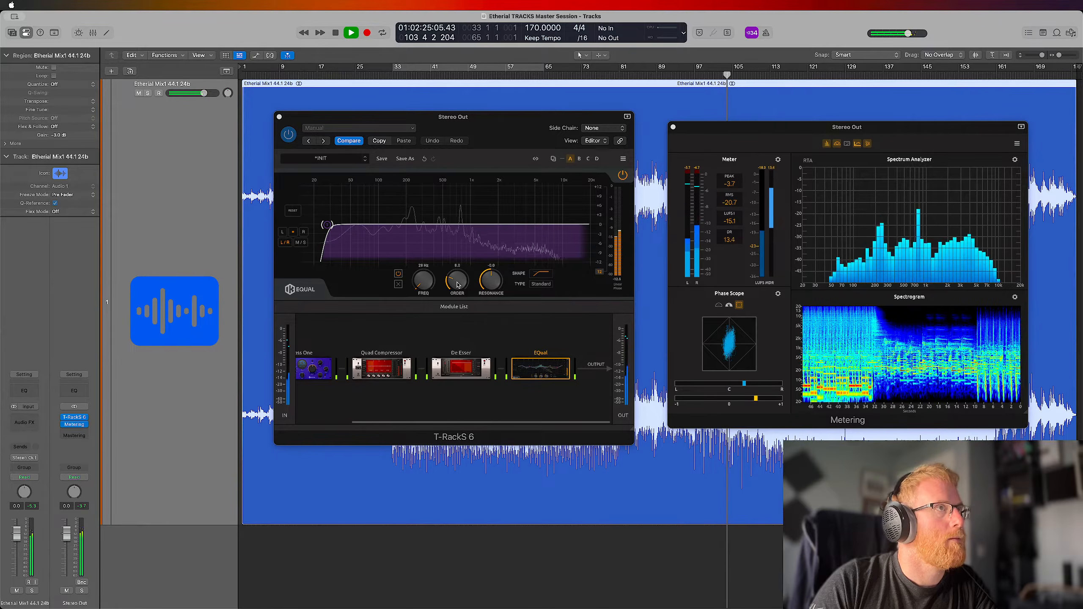
Switch EQual's display to the 6 dB range and try M/S processing with a bell band at about 110 Hz
click(600, 273)
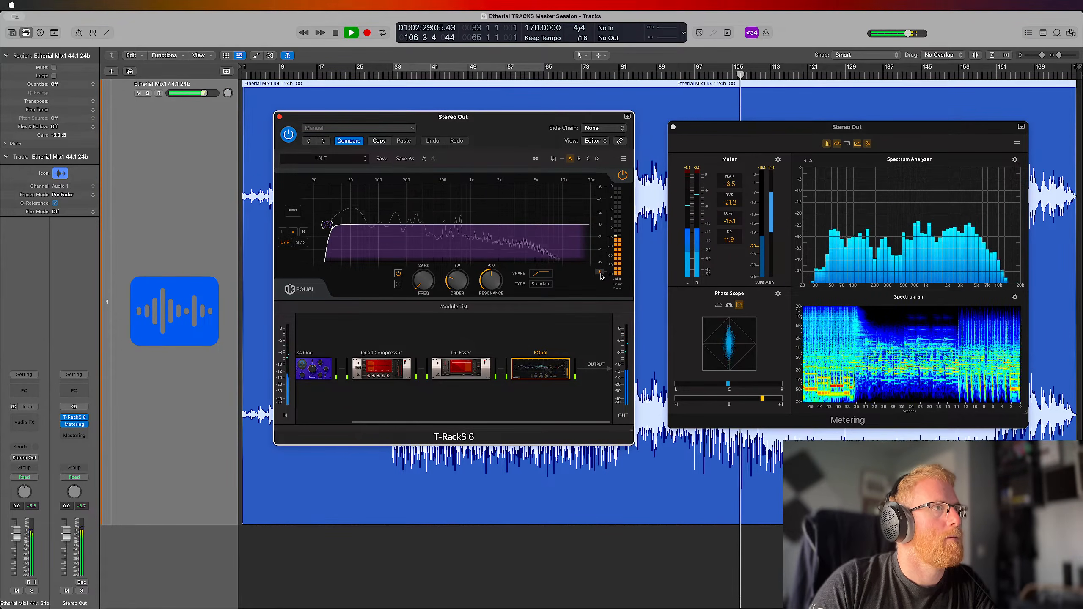
click(600, 272)
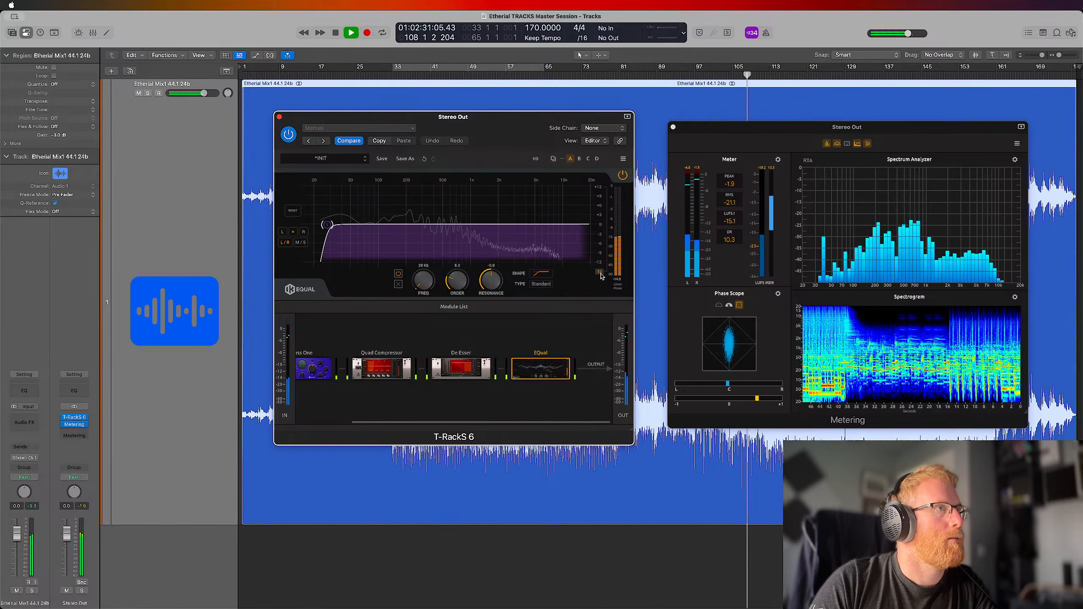
click(600, 273)
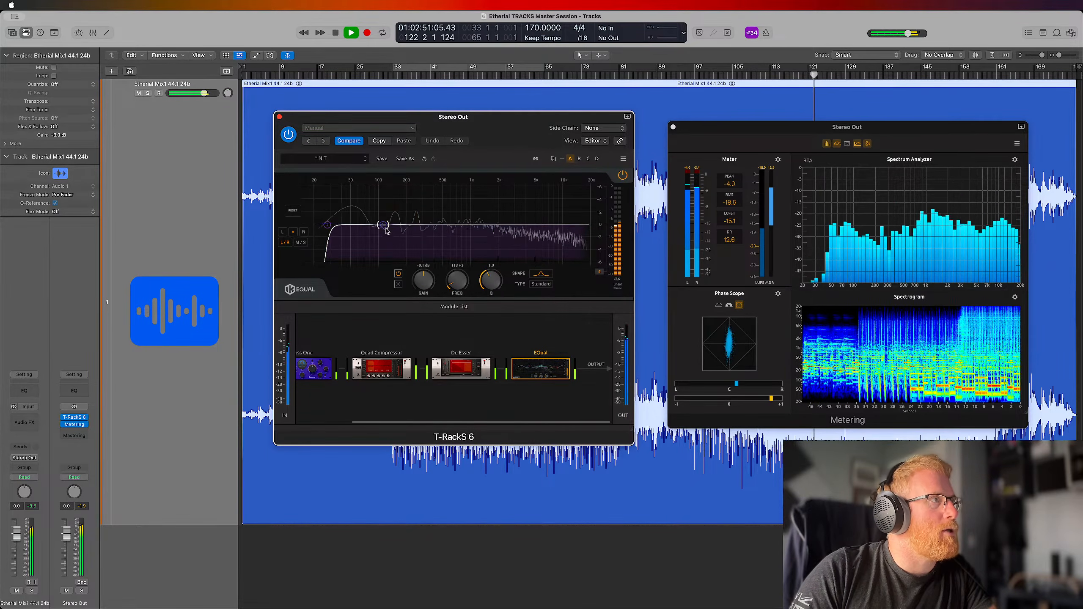
click(300, 243)
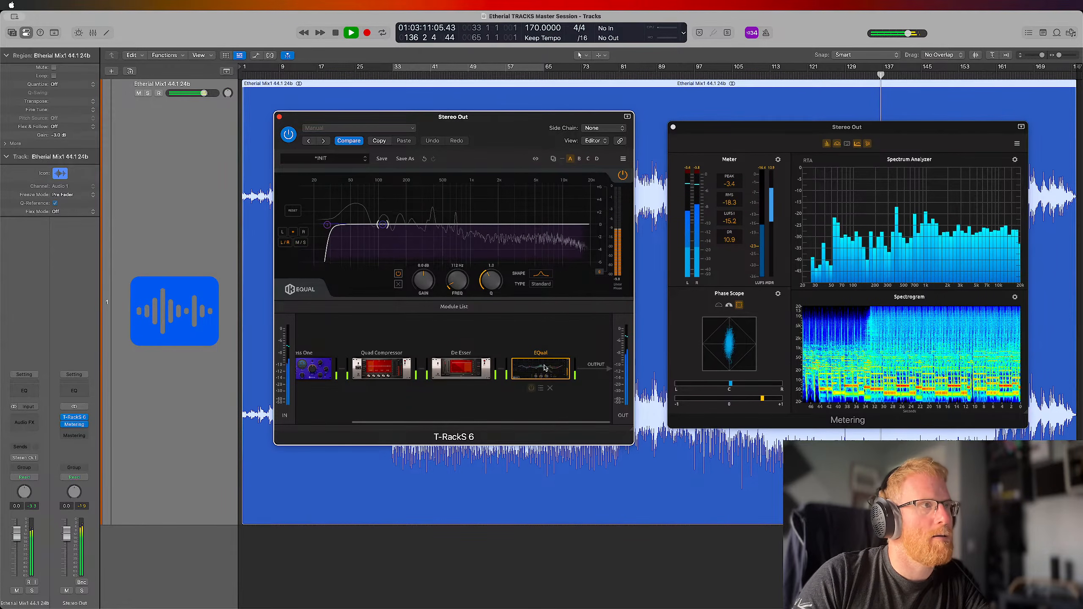
Add a second EQual module to the chain after De Esser and show its controls
click(453, 308)
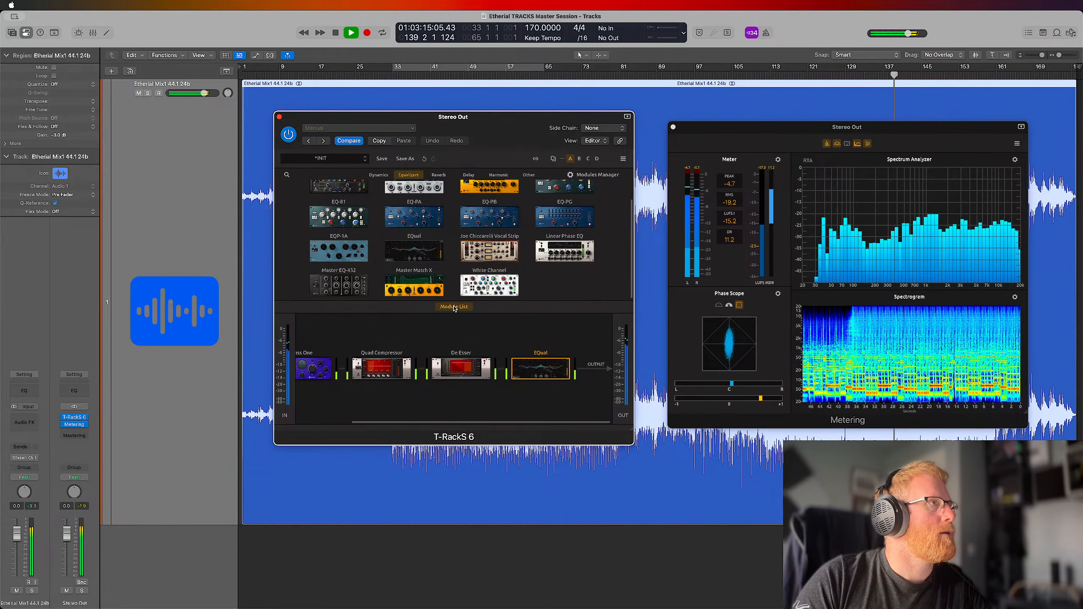
mouse_move(408, 252)
mouse_down()
mouse_move(572, 342)
mouse_move(597, 373)
mouse_up()
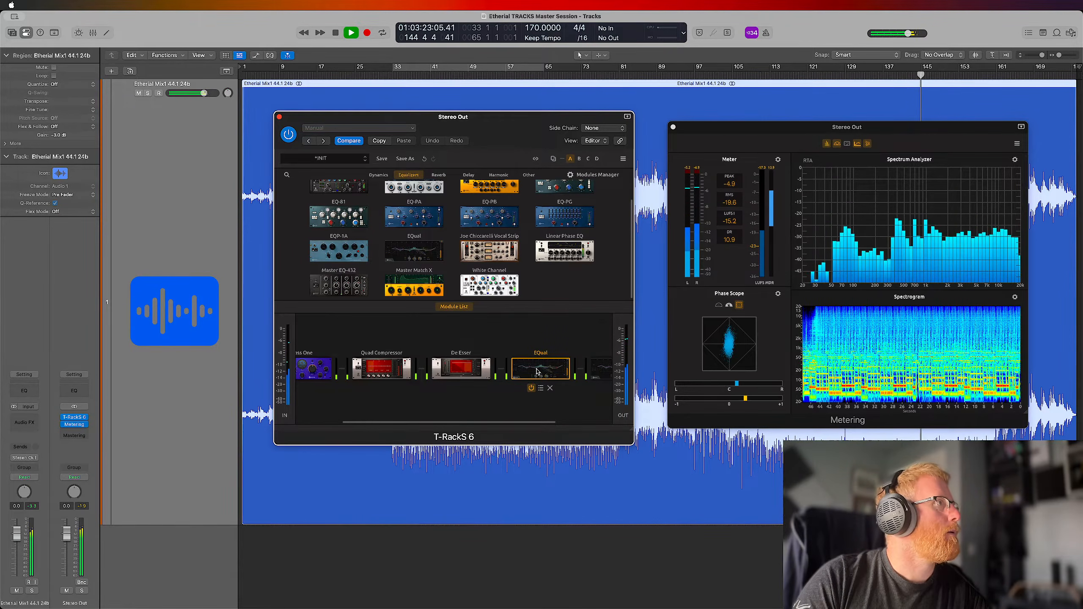
click(454, 307)
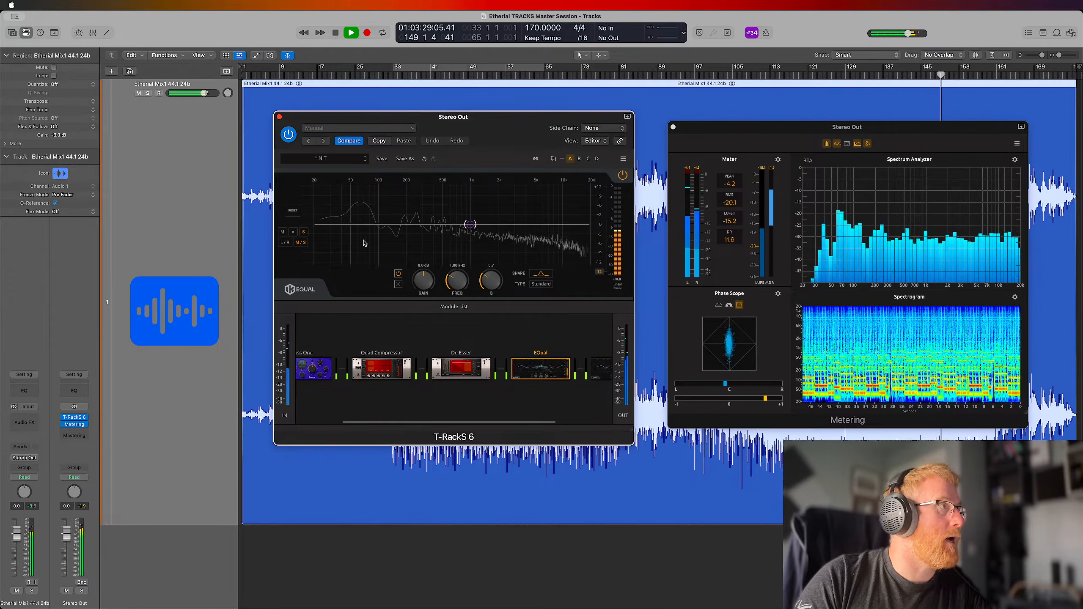
Make the new EQual's side-channel band a high-pass filter at about 50 Hz while looping playback from bar 33
click(539, 275)
click(540, 317)
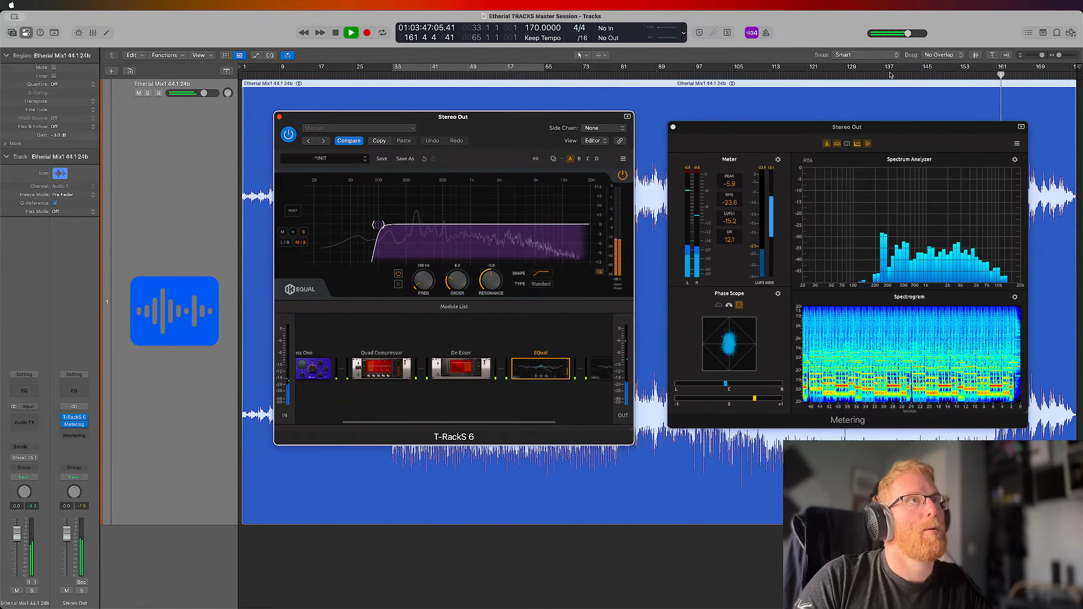
click(463, 69)
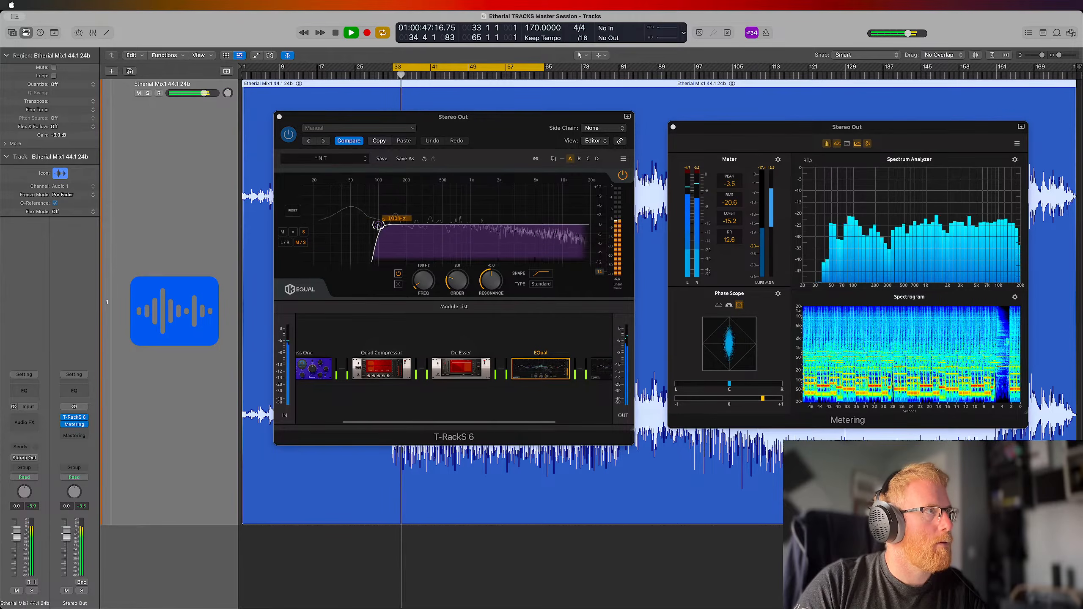
drag(378, 225, 345, 224)
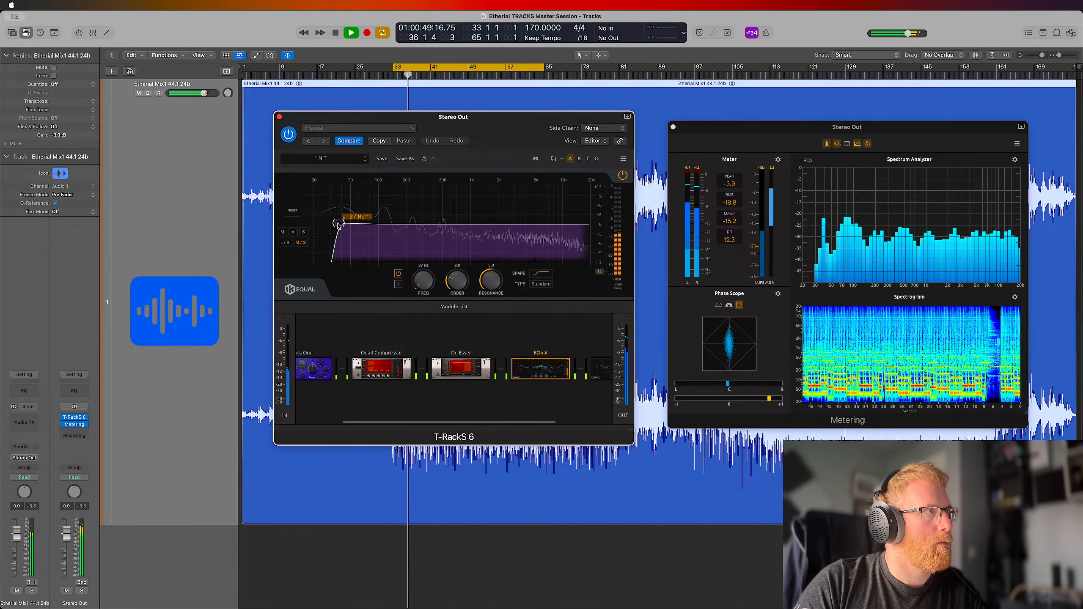
drag(338, 225, 342, 225)
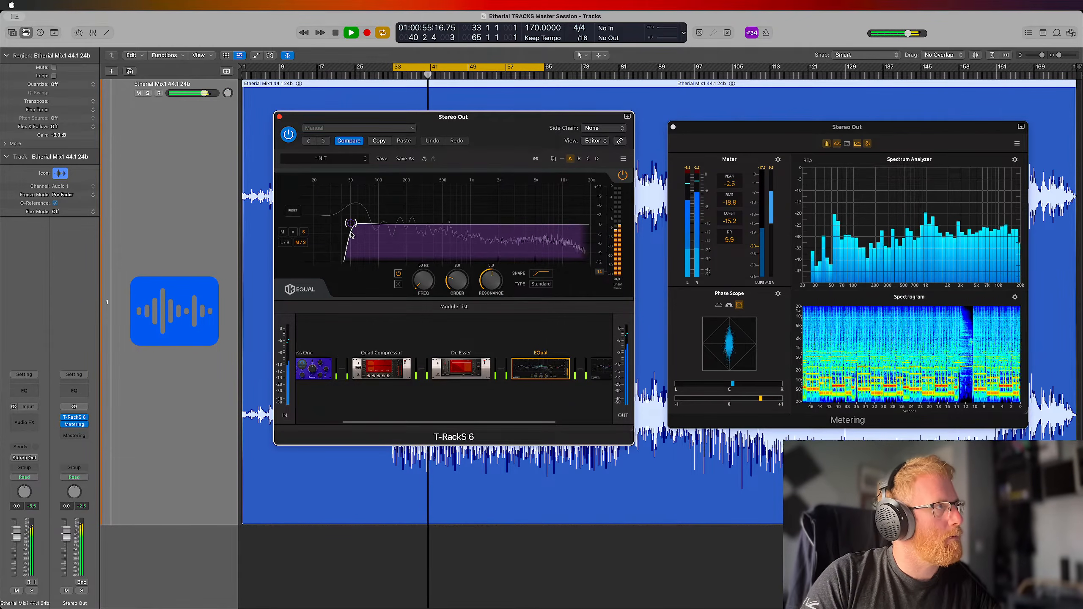
Compare the looped mix with the side-channel EQual bypassed and active, and stop playback with it enabled
mouse_move(538, 386)
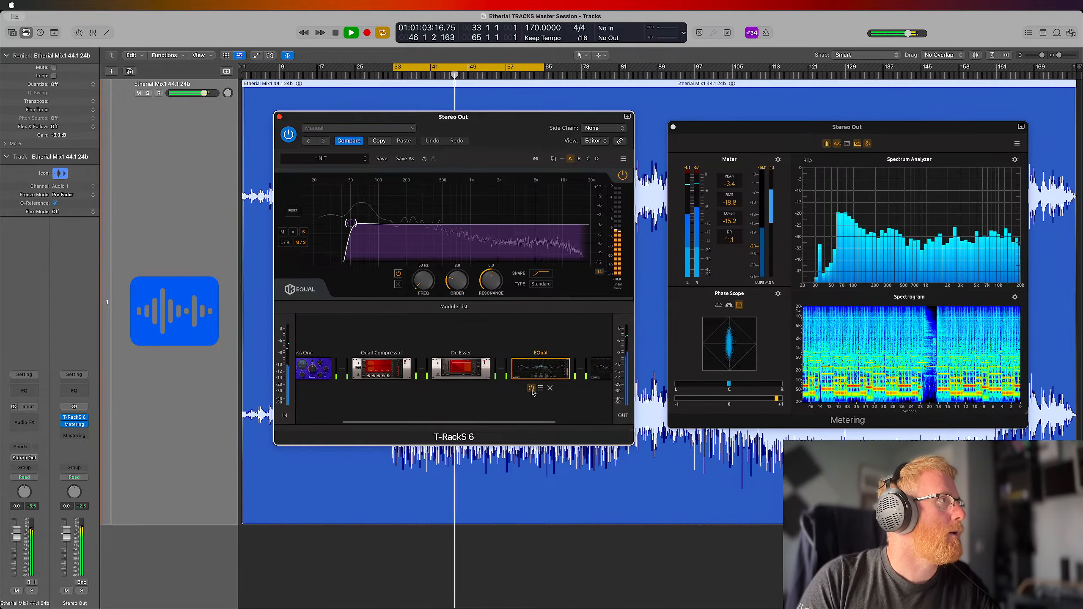
click(532, 389)
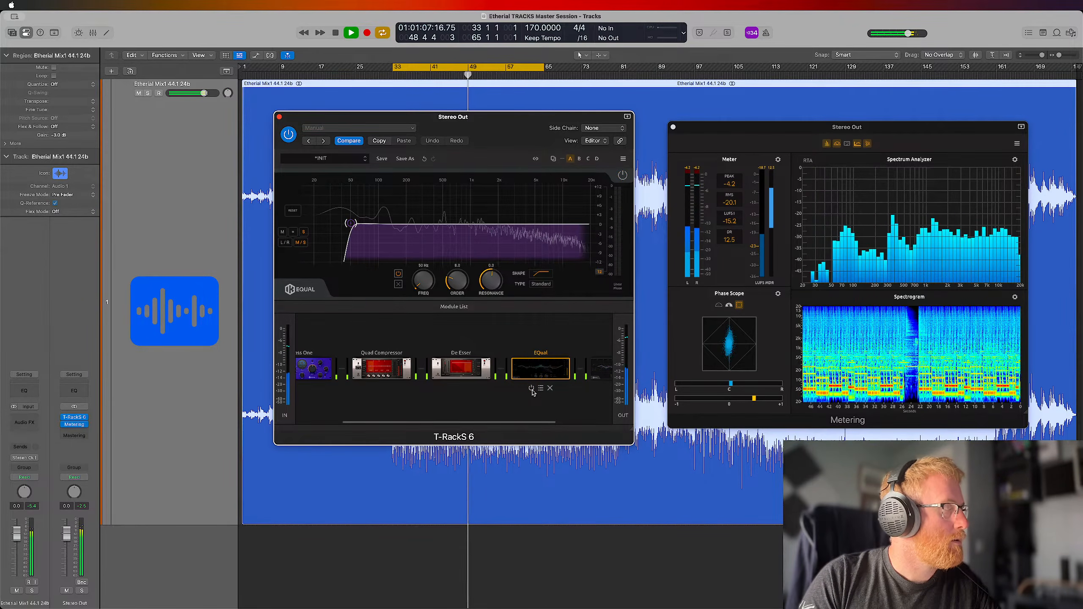
click(532, 389)
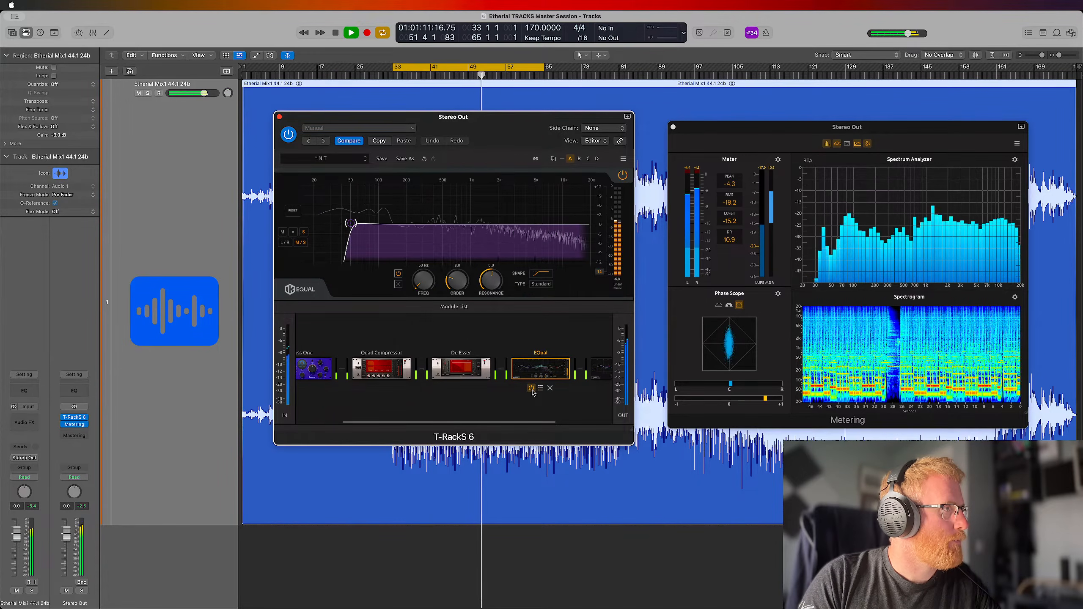
click(532, 389)
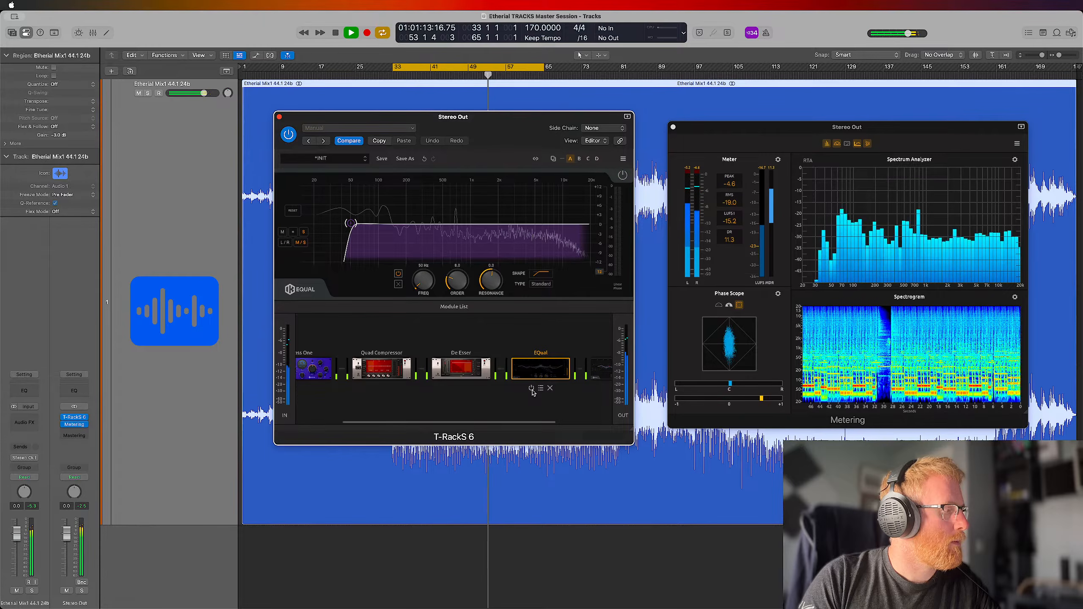
click(532, 389)
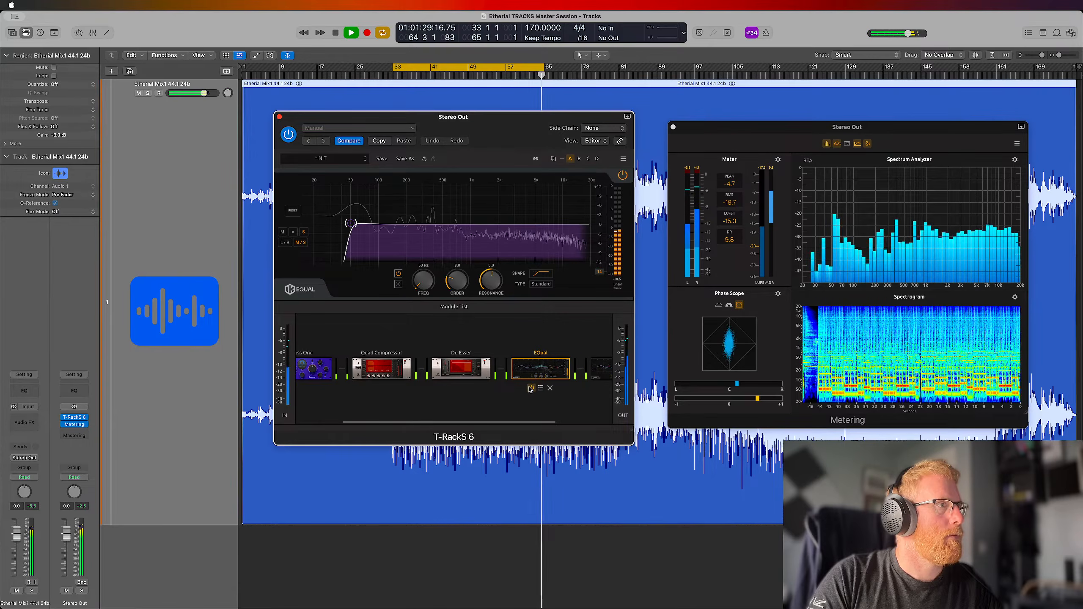
mouse_move(530, 390)
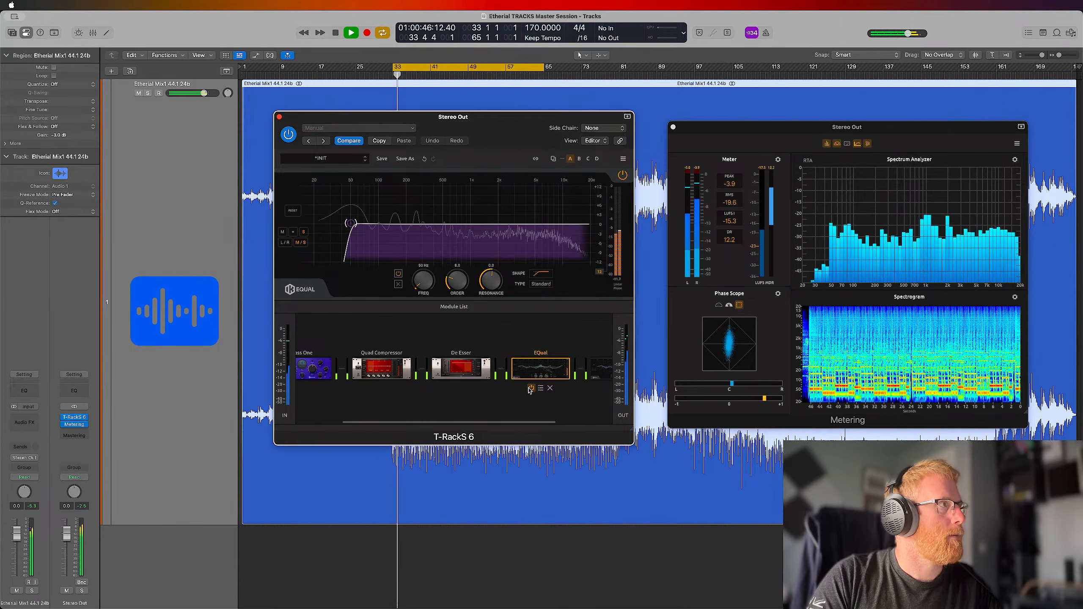
click(531, 388)
key(space)
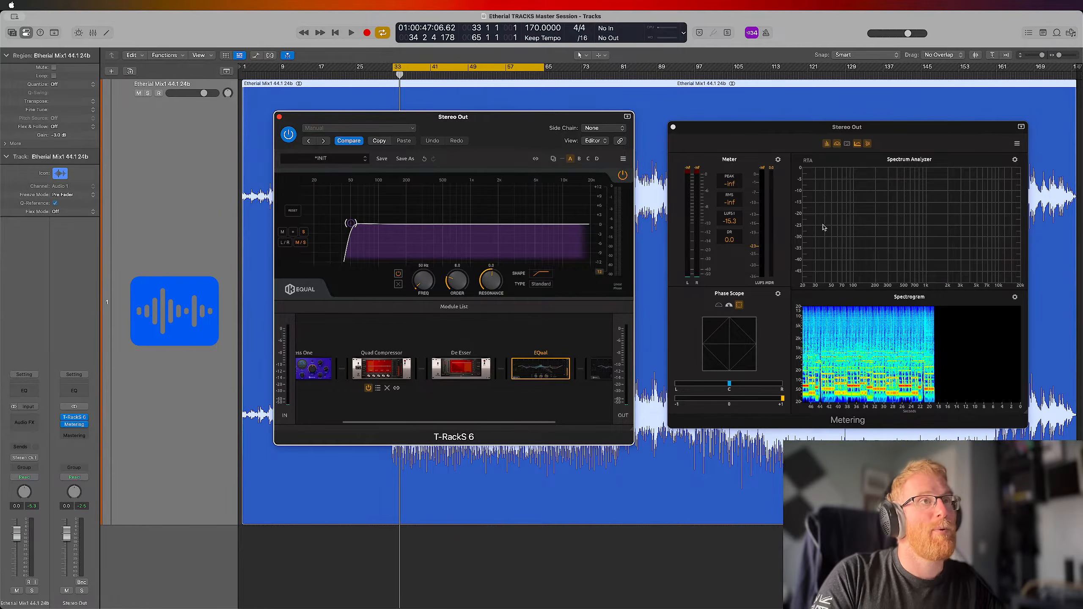
Play the looped section again with the end of the module chain in view, and stop playback
key(space)
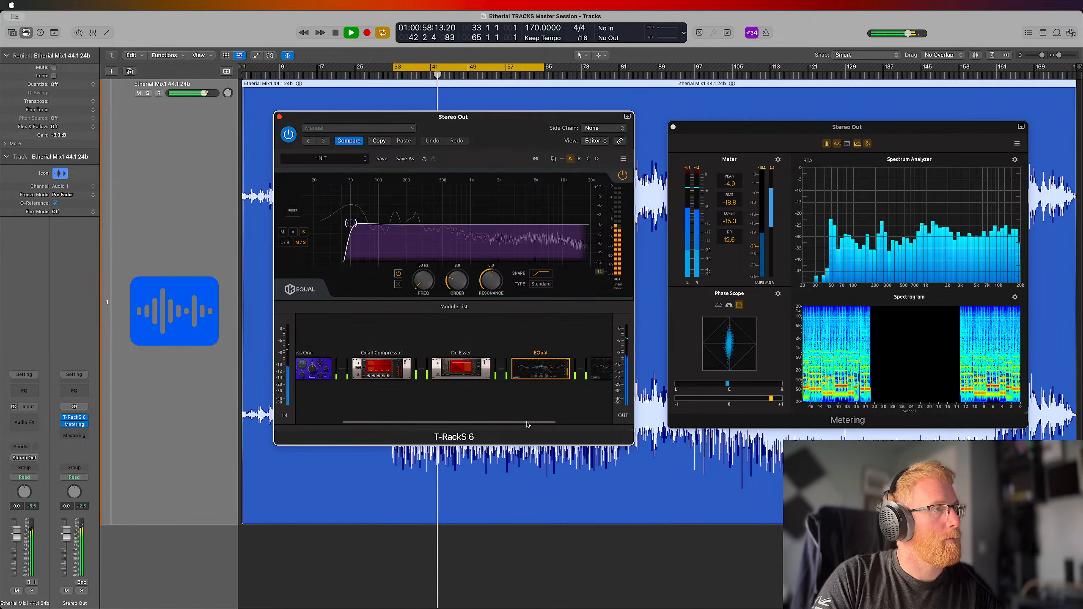
drag(528, 424, 585, 428)
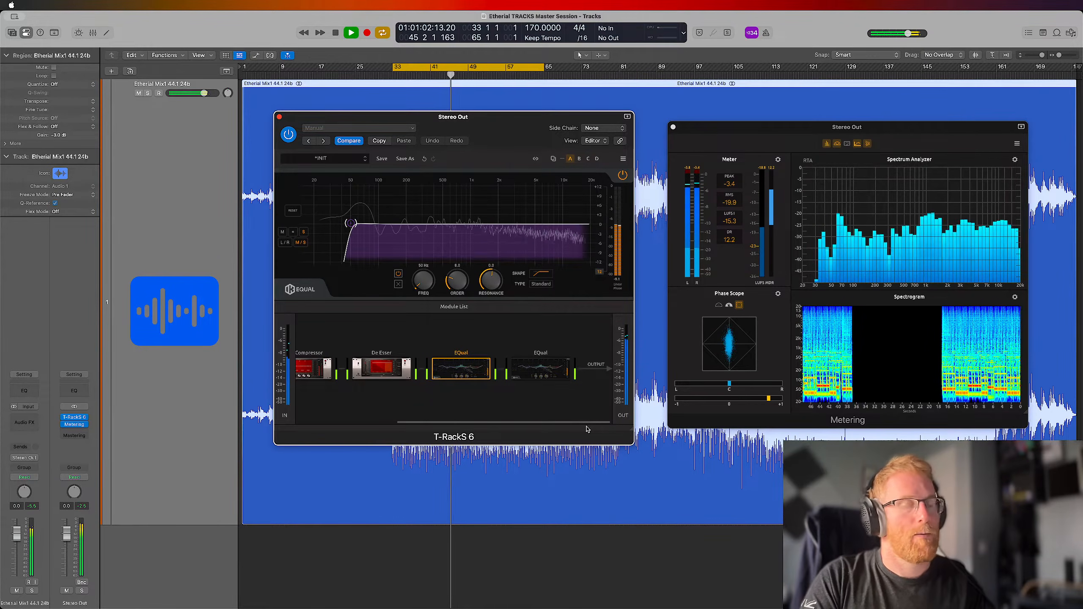
key(ctrl+Up)
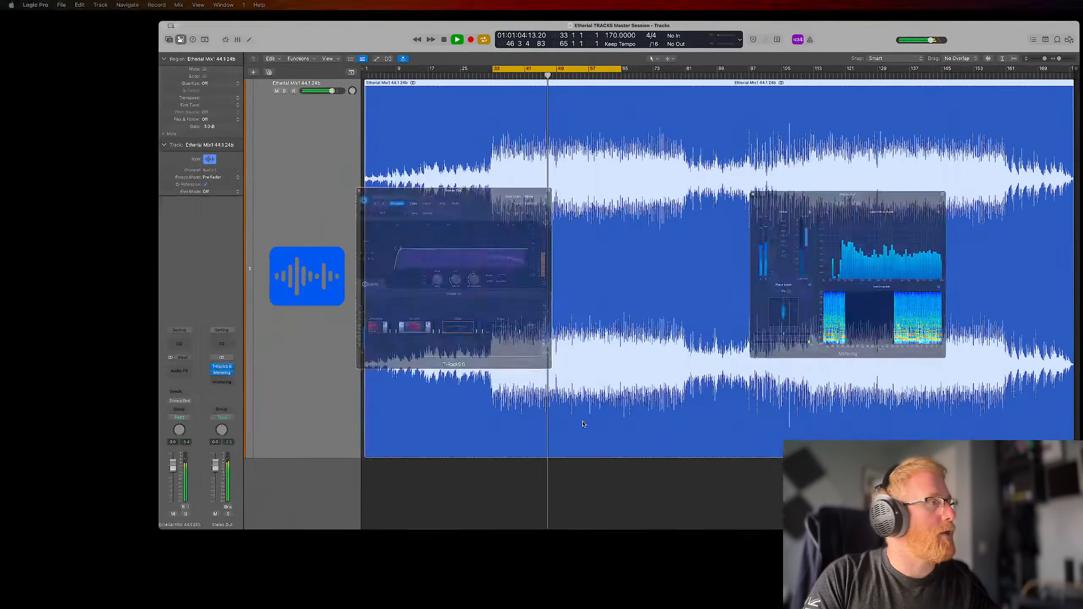
key(ctrl+Up)
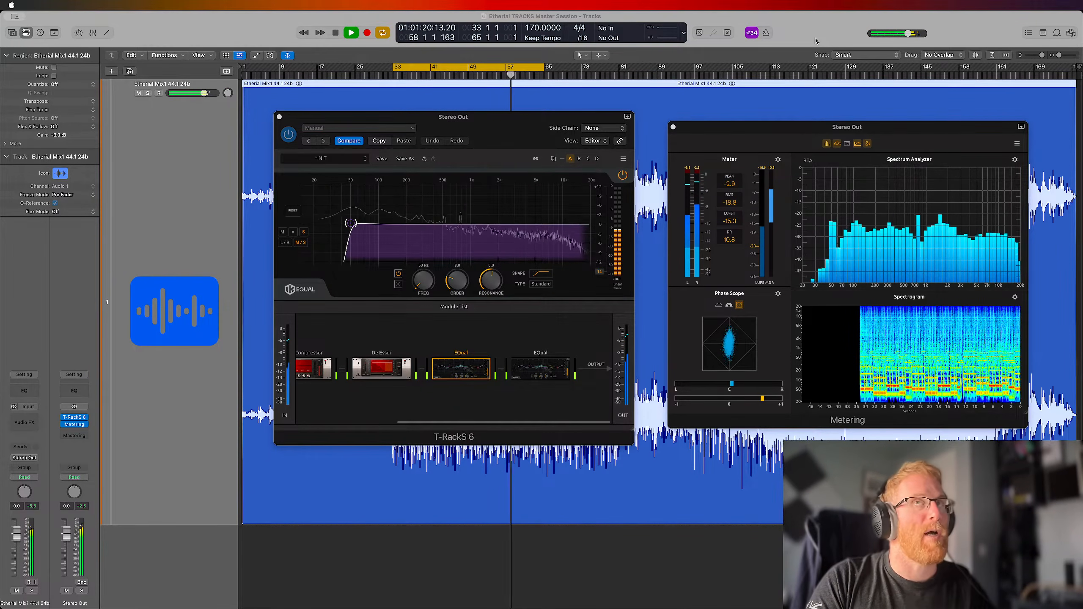
click(510, 123)
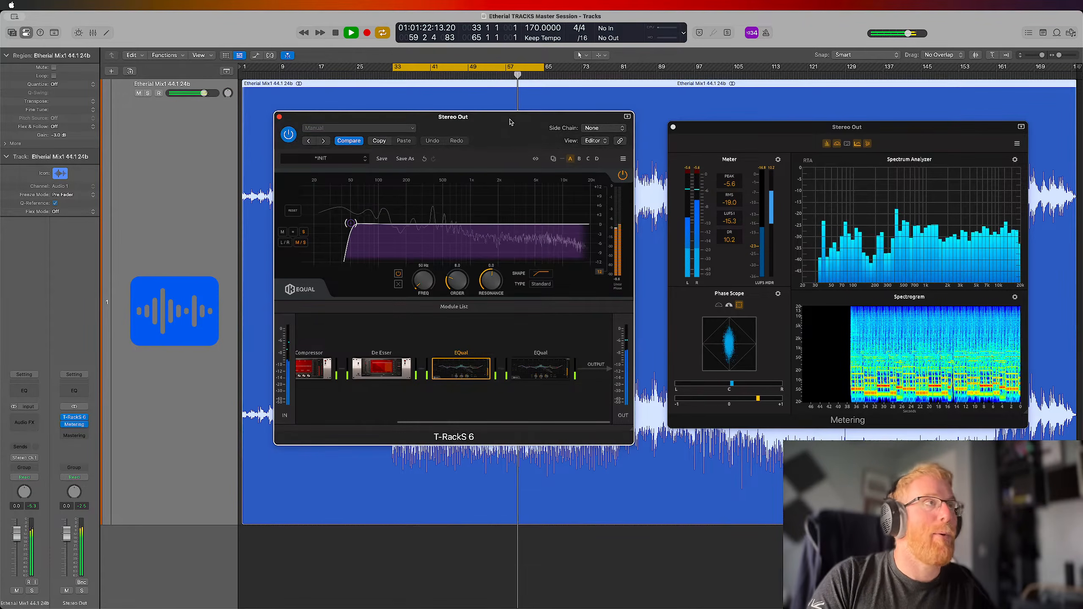
key(space)
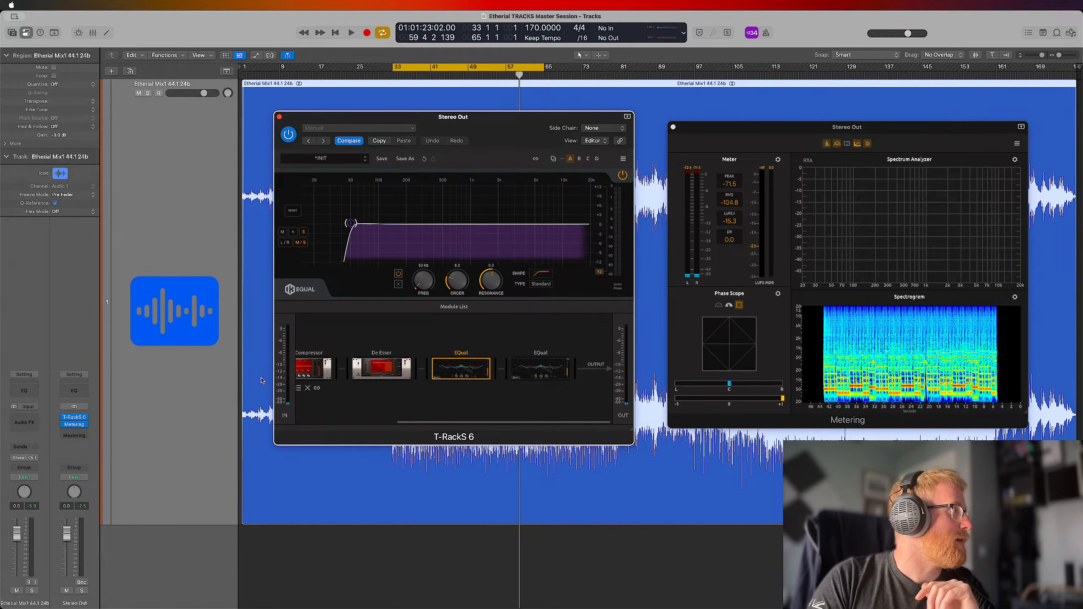
Review the Master category of plug-ins available for the audio track's effects slot and leave the slot empty
click(59, 338)
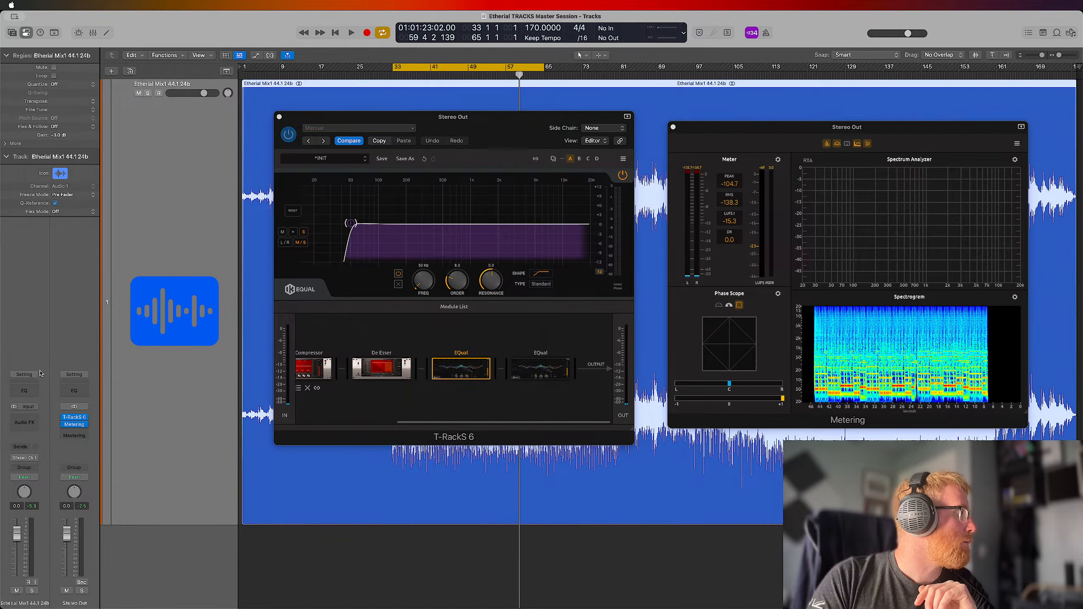
click(35, 420)
mouse_move(50, 444)
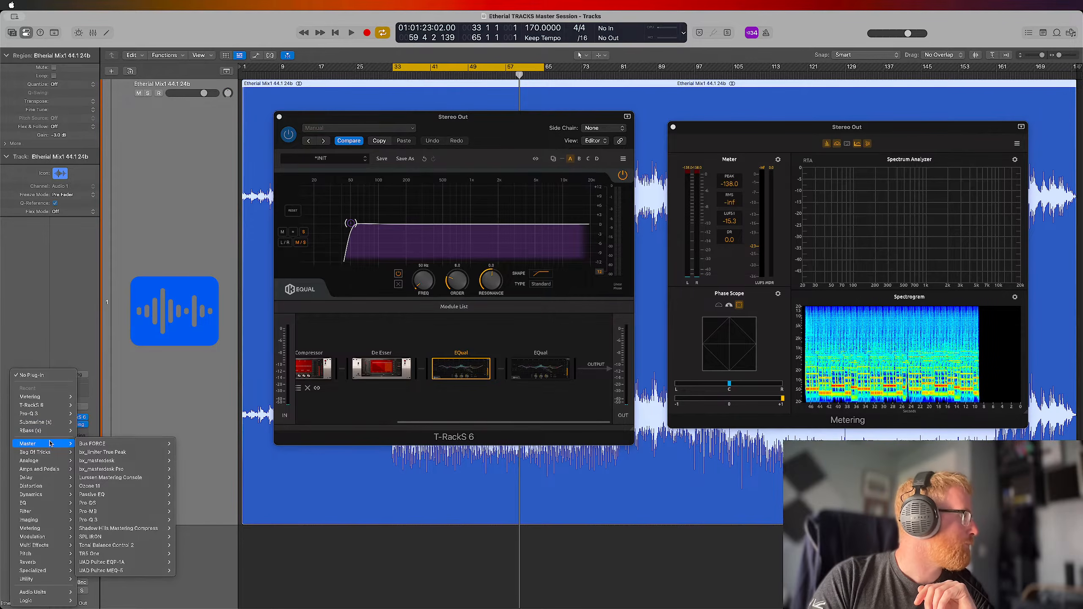
mouse_move(110, 446)
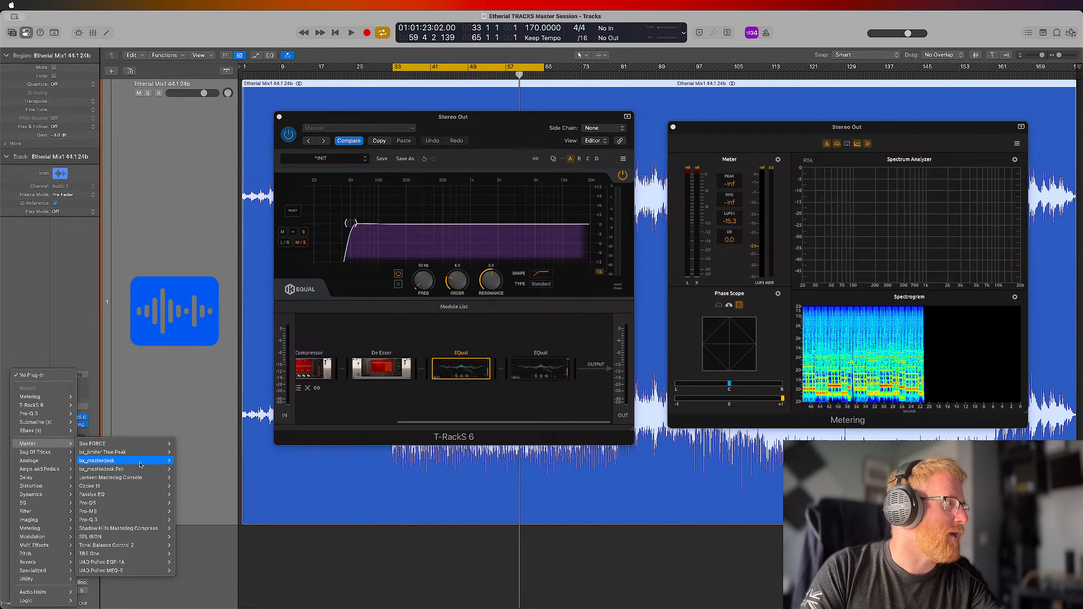
mouse_move(101, 480)
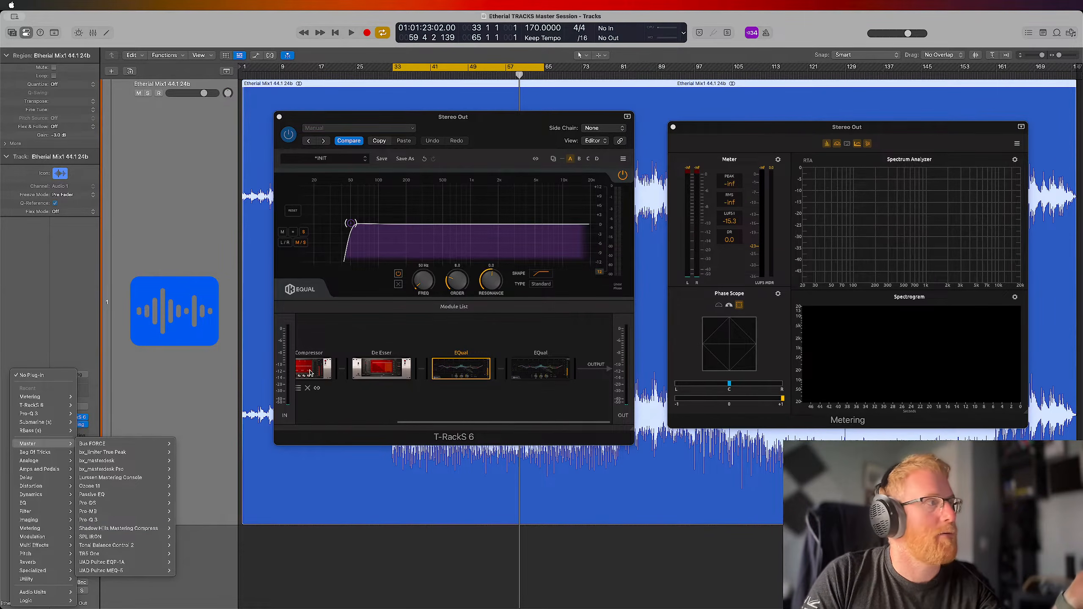
click(413, 418)
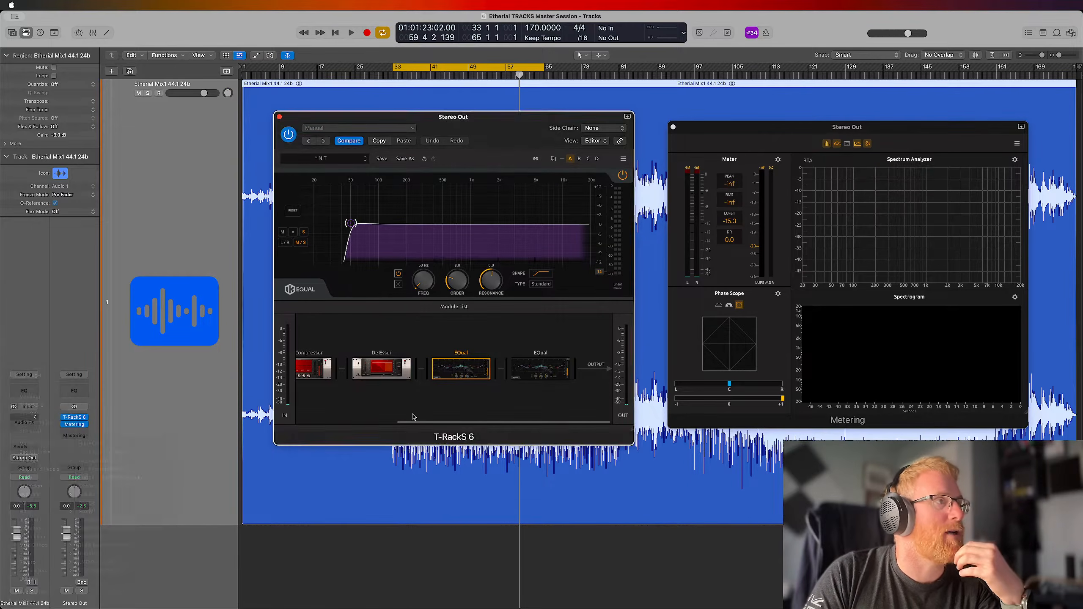
Add a Classic Clipper module after the second EQual at the end of the chain and show its controls
click(465, 425)
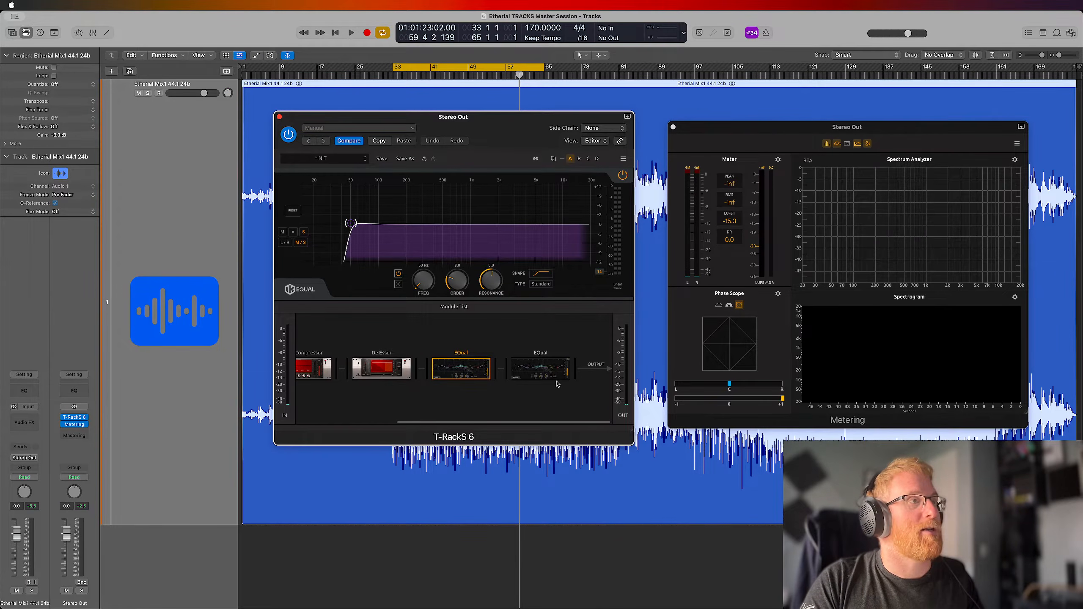
click(446, 308)
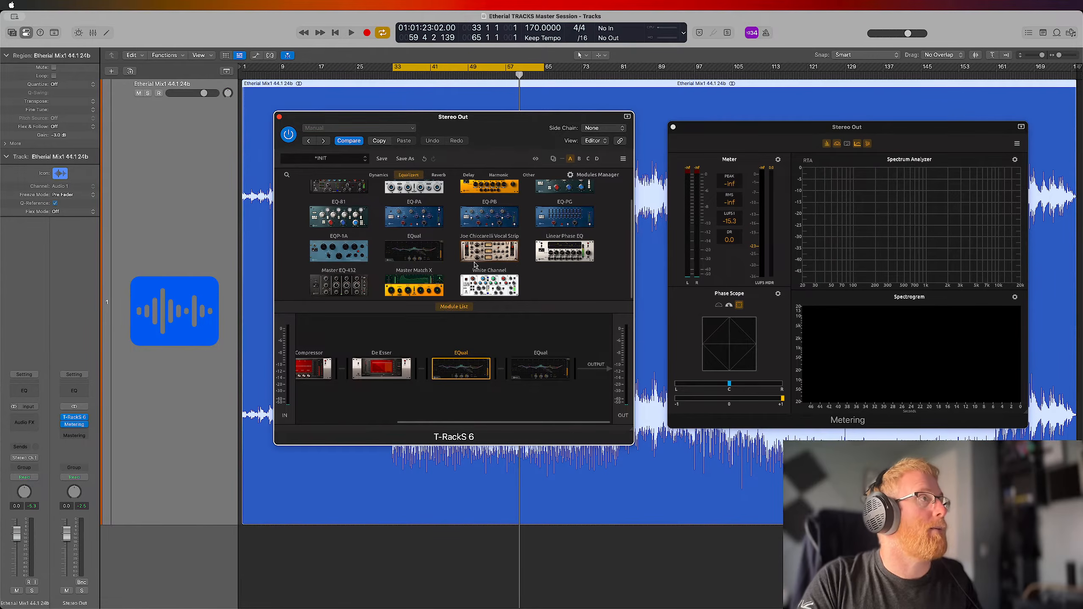
scroll(474, 265, up, 2)
scroll(475, 262, up, 2)
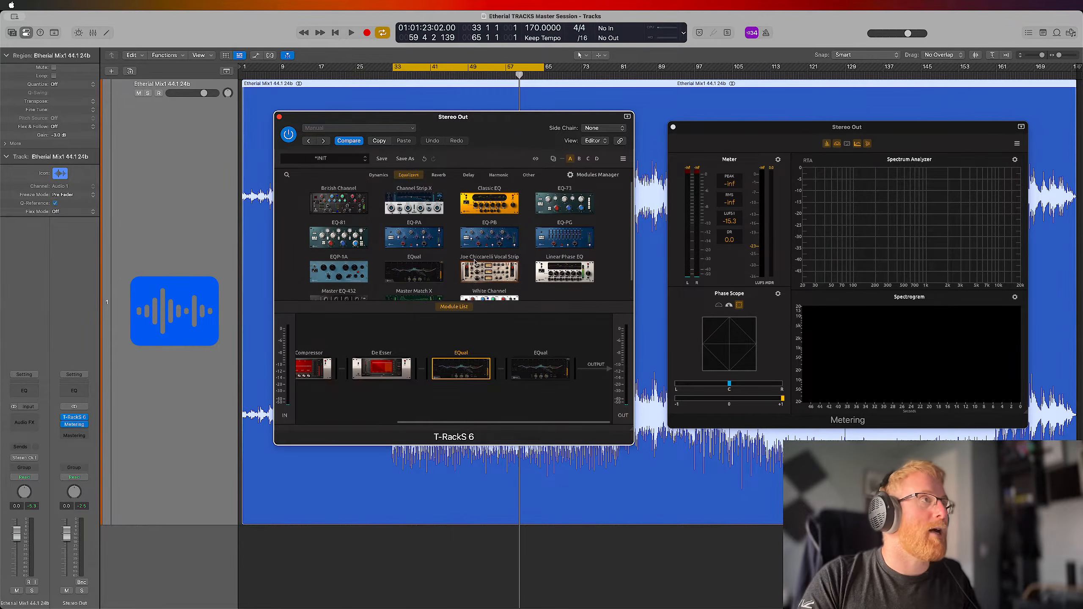
click(416, 175)
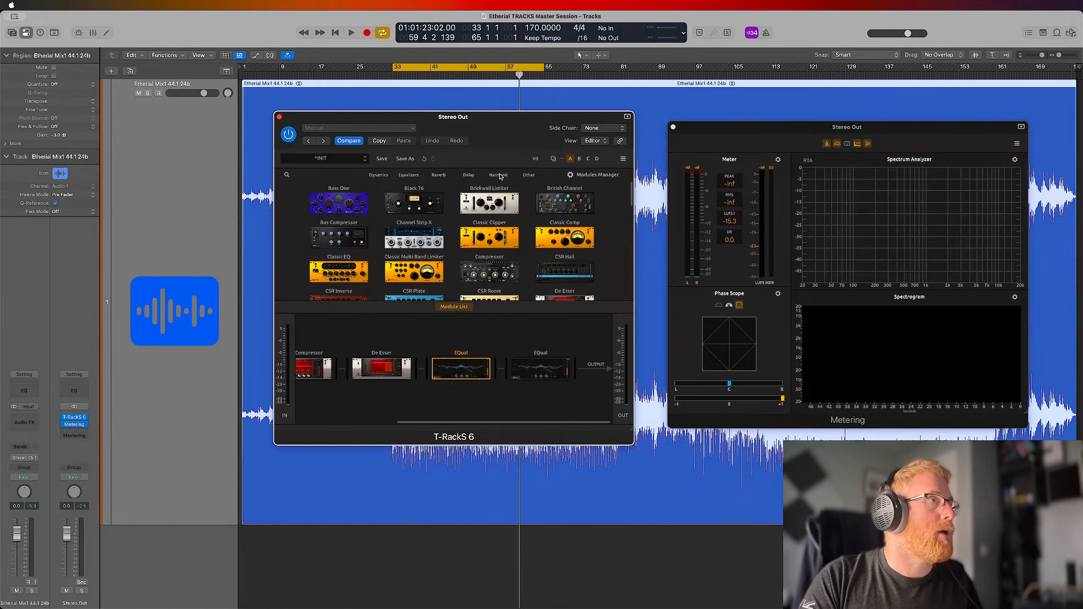
drag(502, 239, 590, 373)
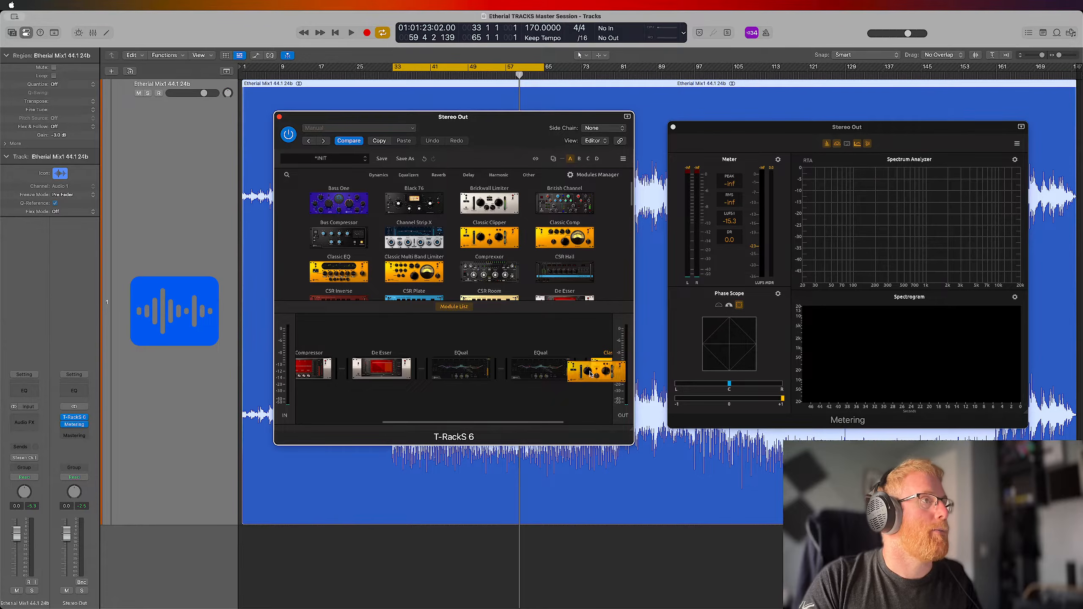
scroll(579, 361, right, 3)
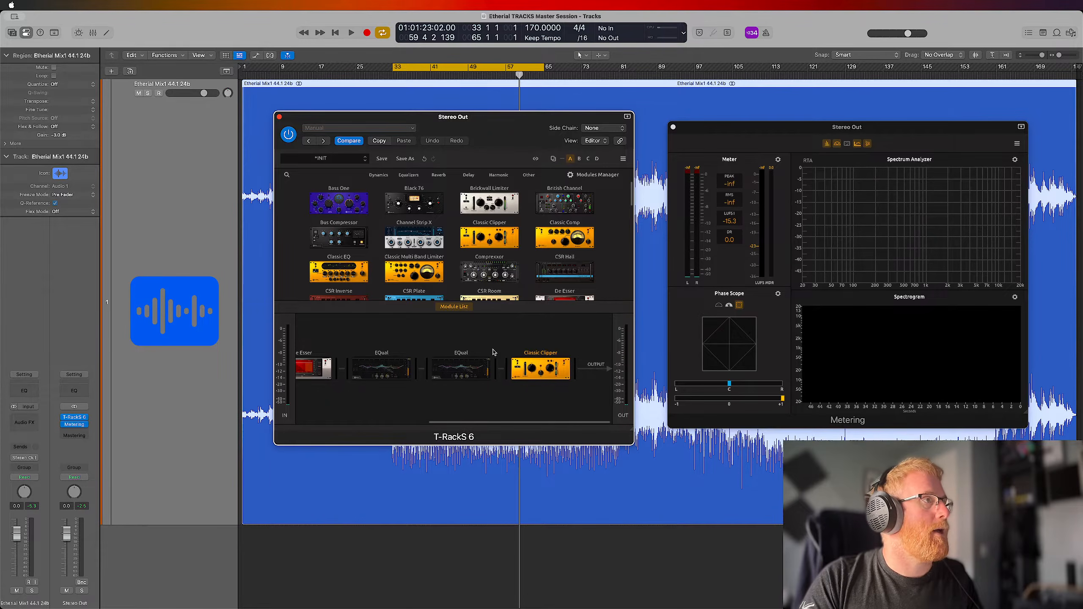
click(460, 310)
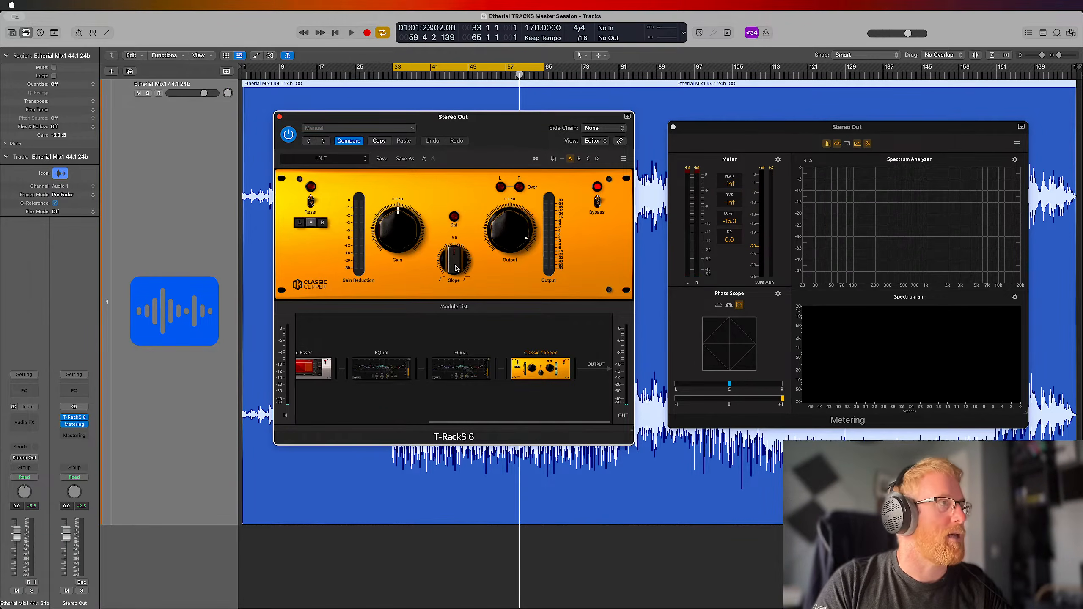
Loop playback from bar 33, lower the Classic Clipper's slope to about -11.2 and trim its output slightly below 0 dB
key(space)
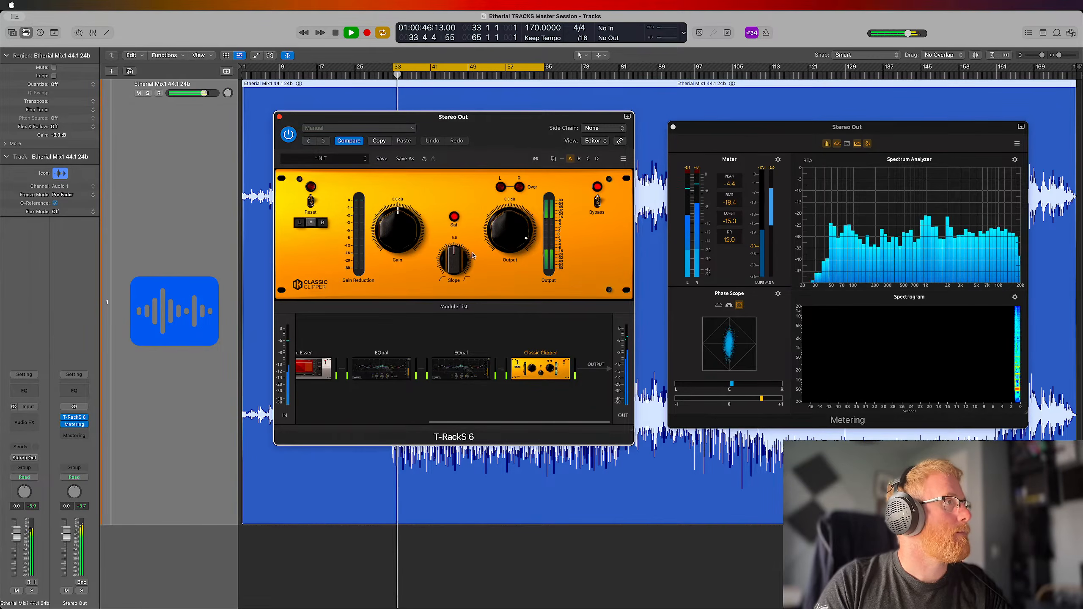
drag(455, 268, 457, 365)
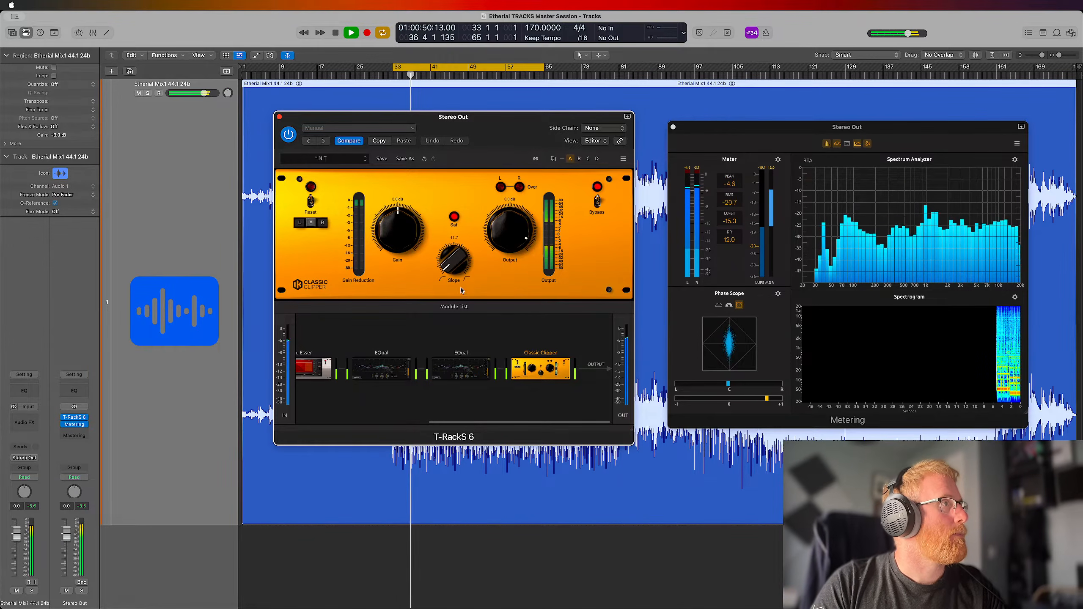
drag(454, 268, 452, 262)
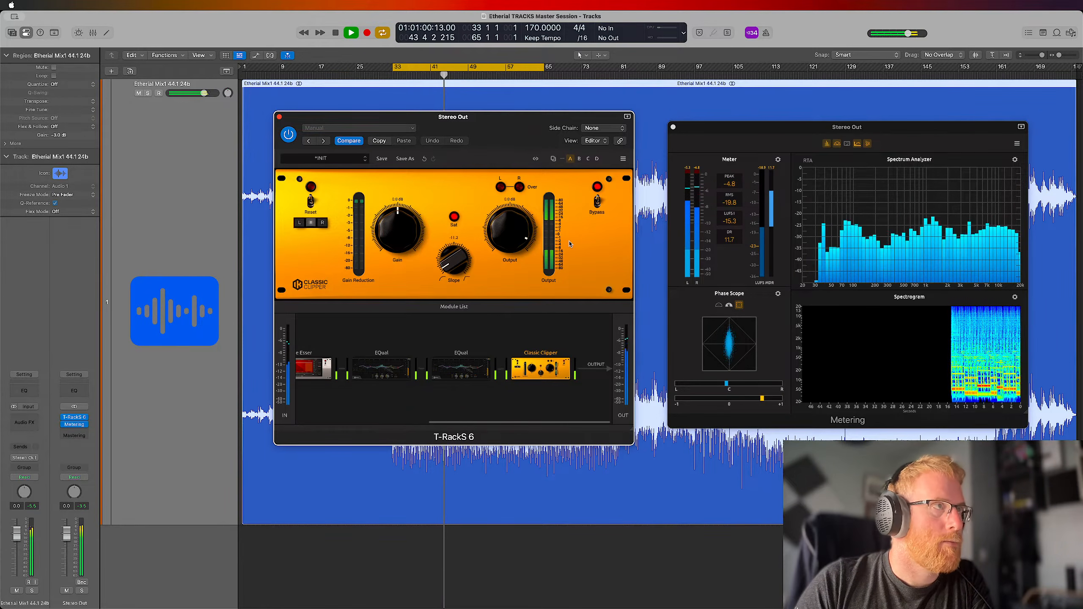
drag(511, 243, 512, 237)
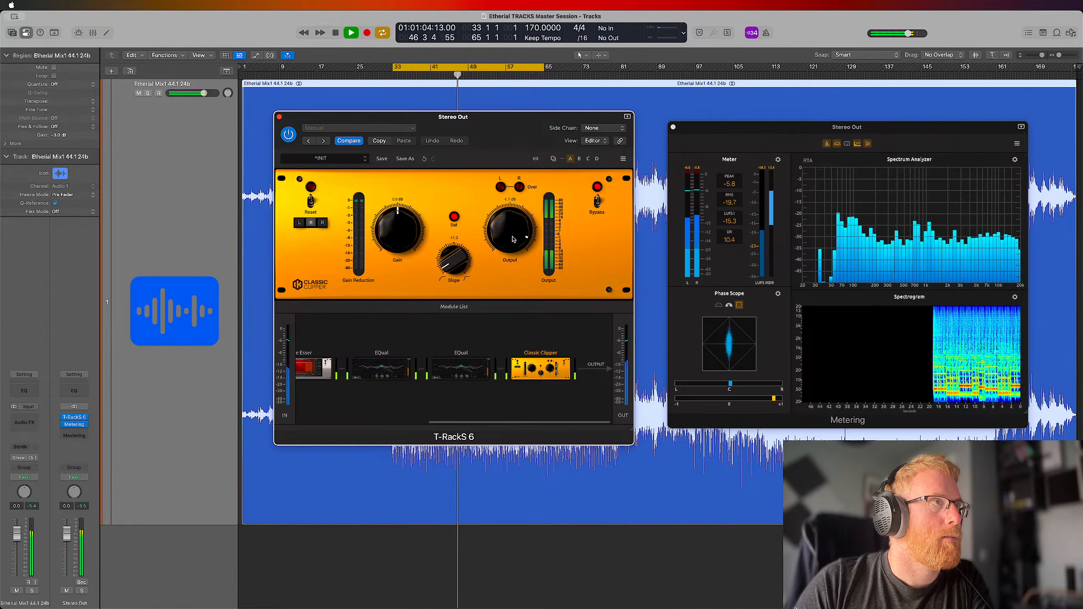
drag(514, 240, 514, 238)
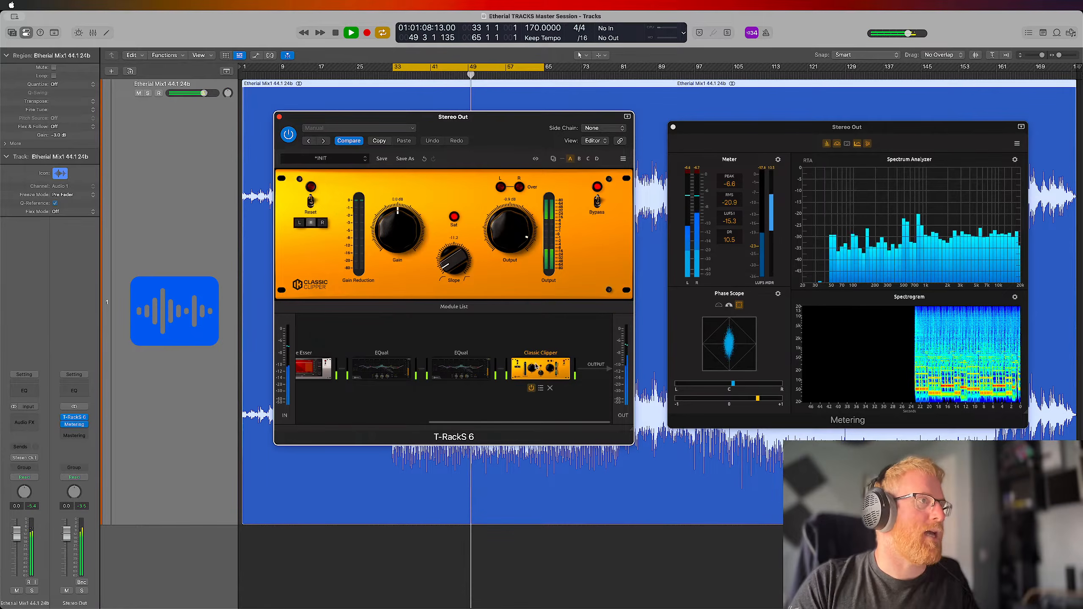
Compare the looped mix with the Classic Clipper bypassed and active, fine-tune its output, and stop playback with it enabled
click(531, 388)
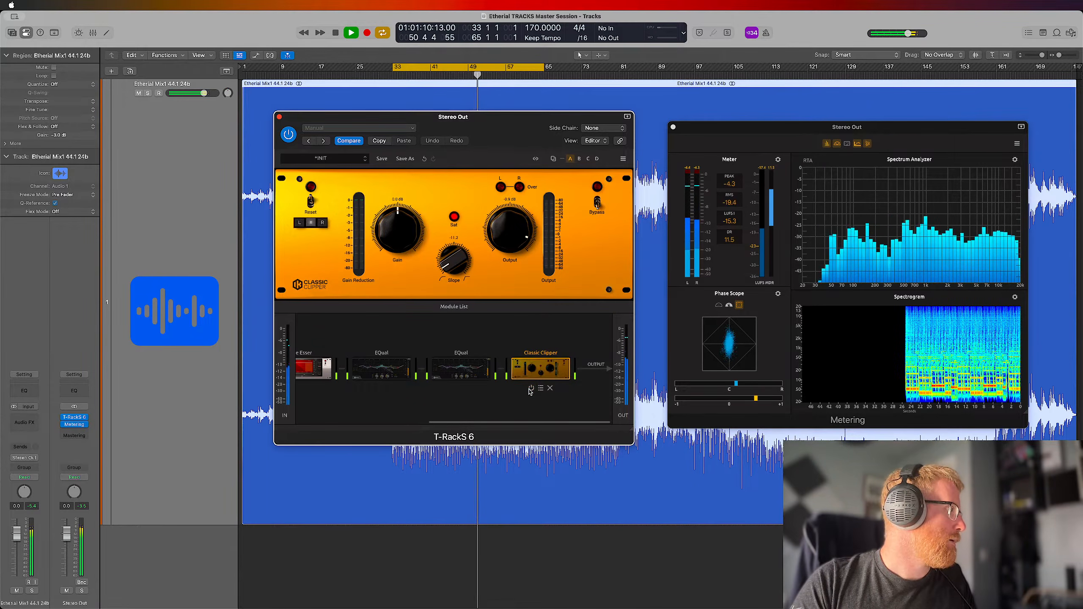
click(165, 480)
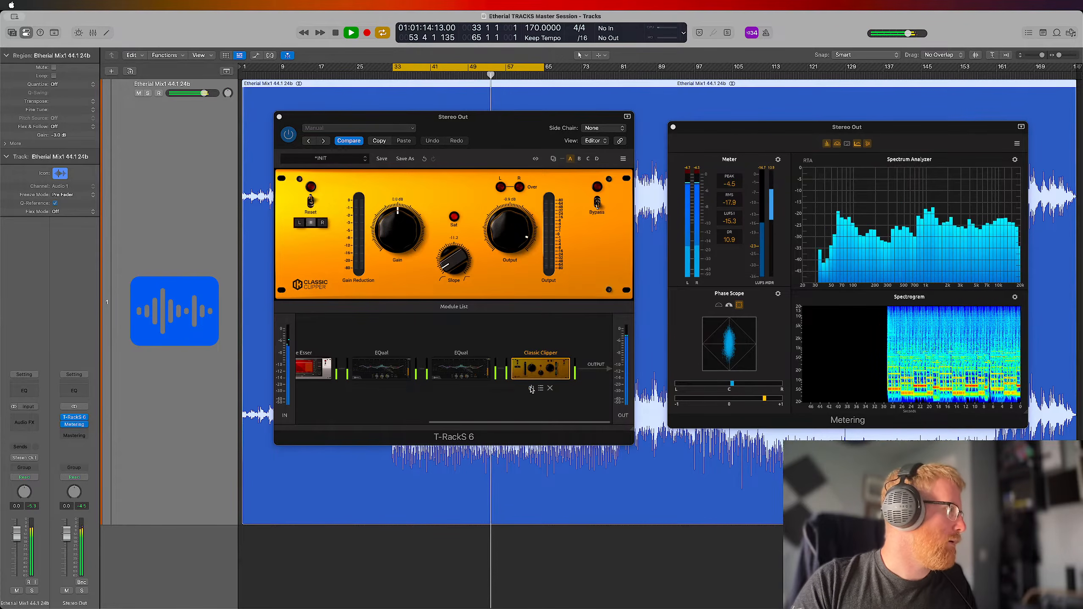
click(531, 388)
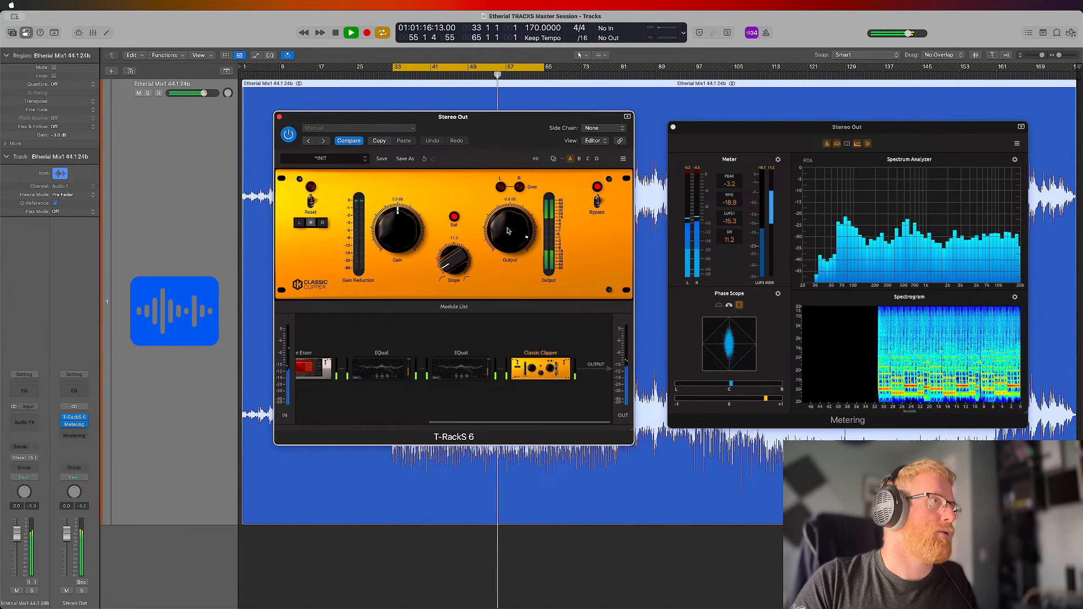
drag(508, 231, 508, 232)
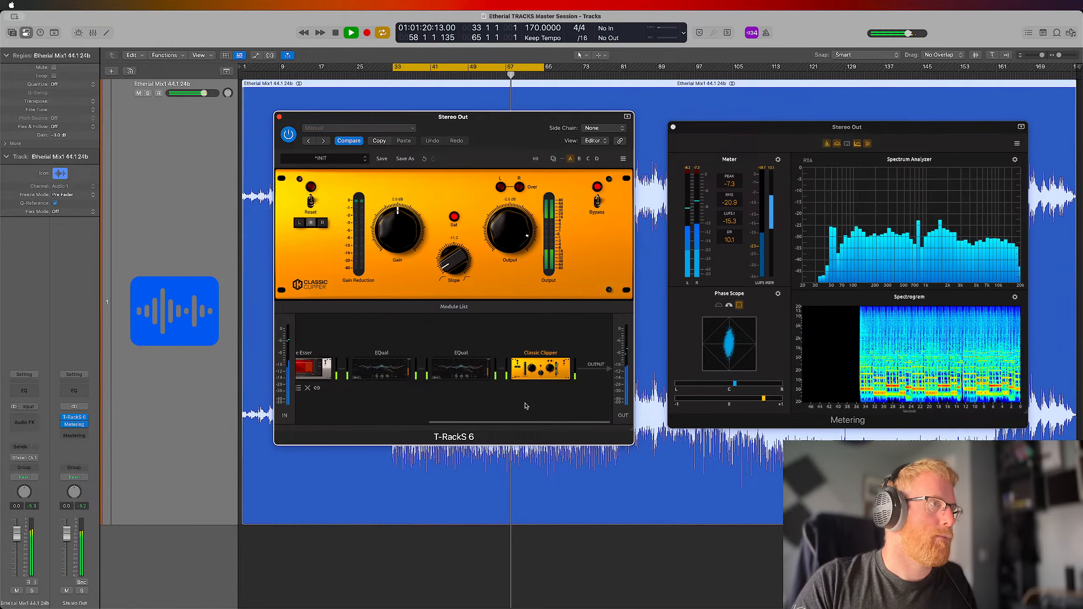
click(532, 389)
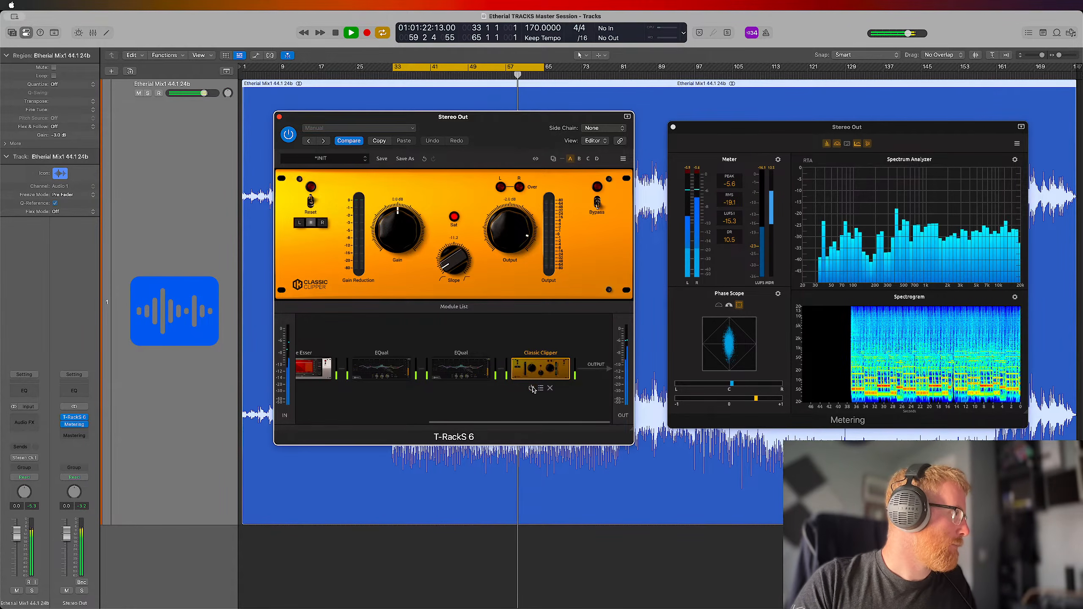
click(531, 389)
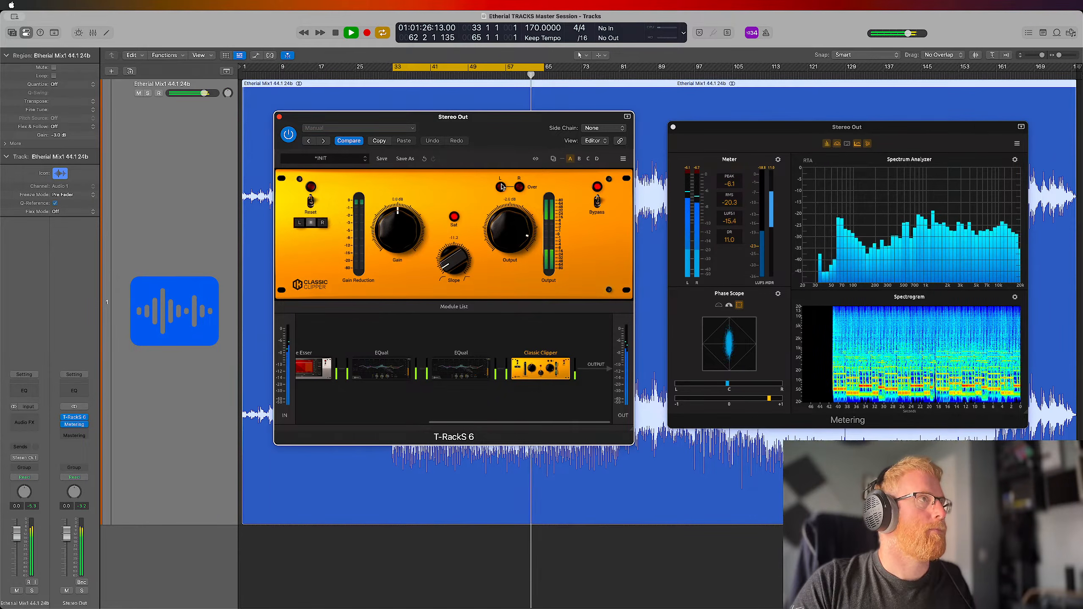
key(space)
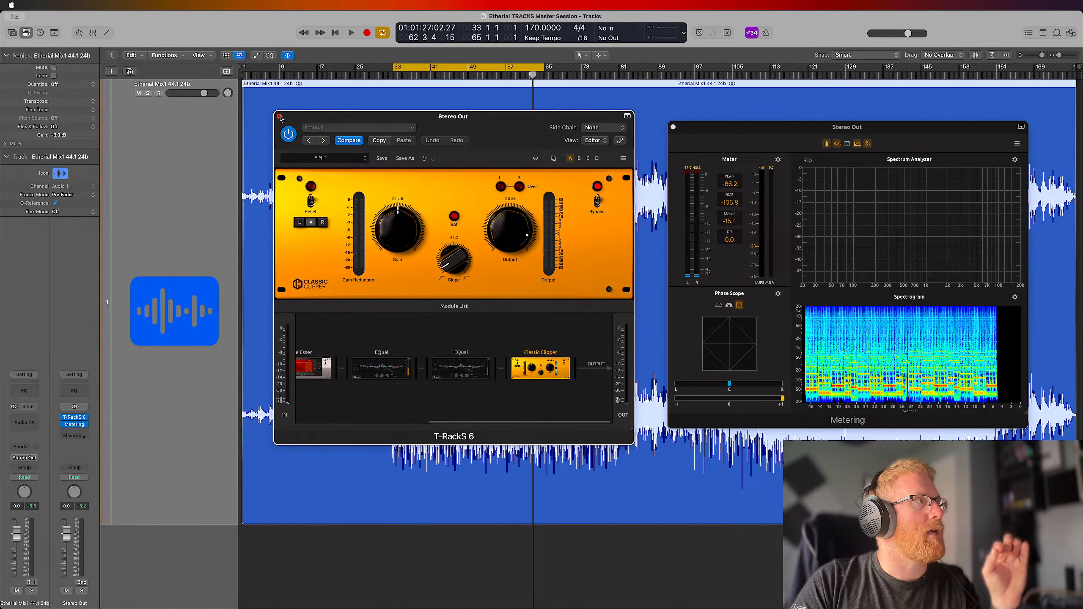
Extend the end of the loop range to bar 81, shifting the plug-in window out of the way and back
drag(544, 123, 550, 229)
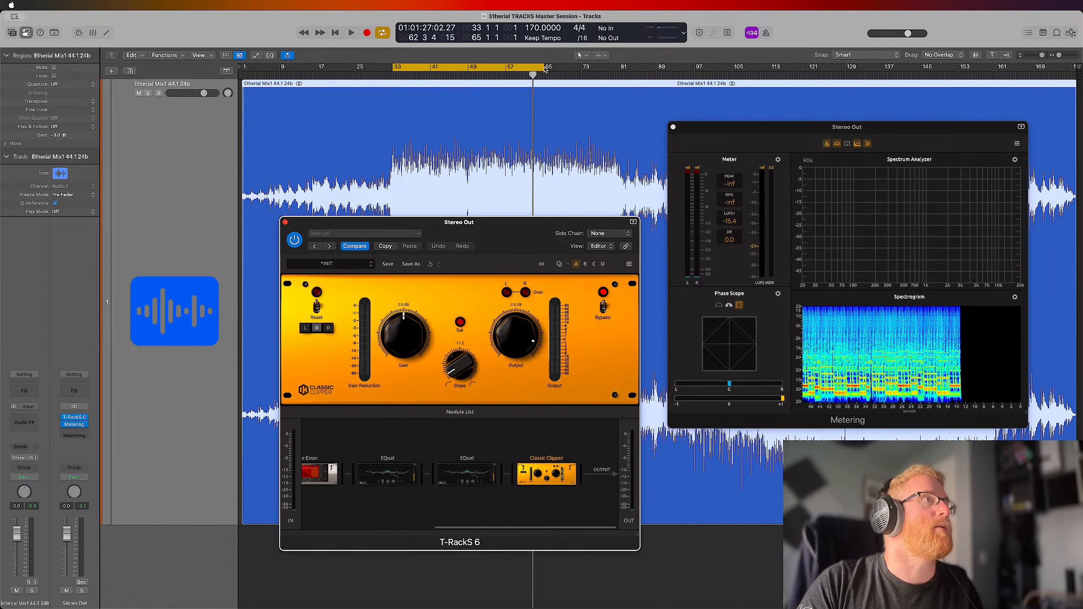
drag(543, 67, 620, 67)
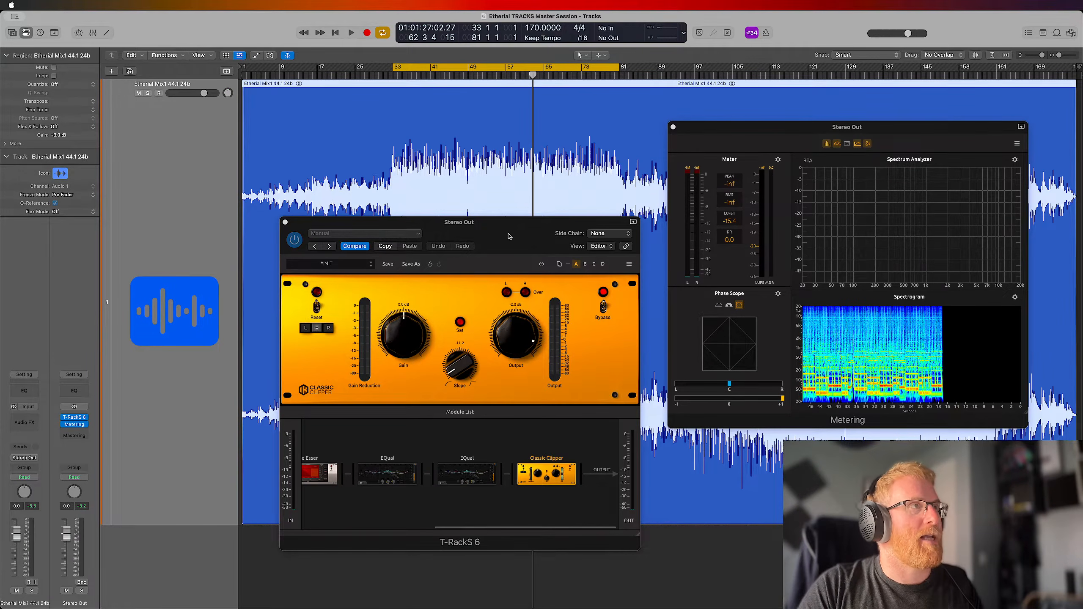
drag(508, 236, 512, 136)
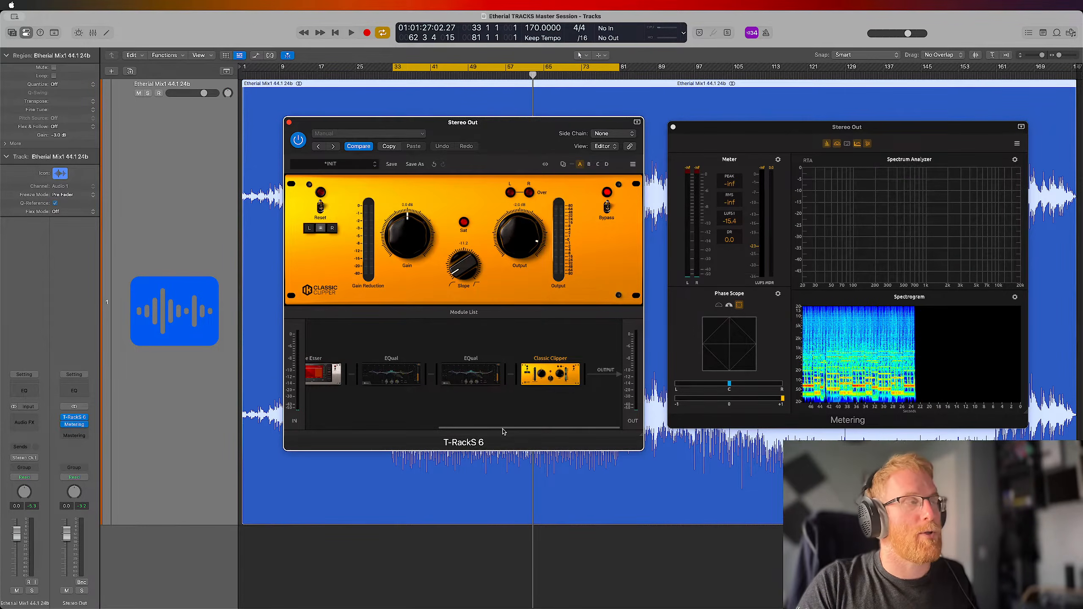
Add a One module after the Classic Clipper at the end of the chain and show its controls
click(464, 313)
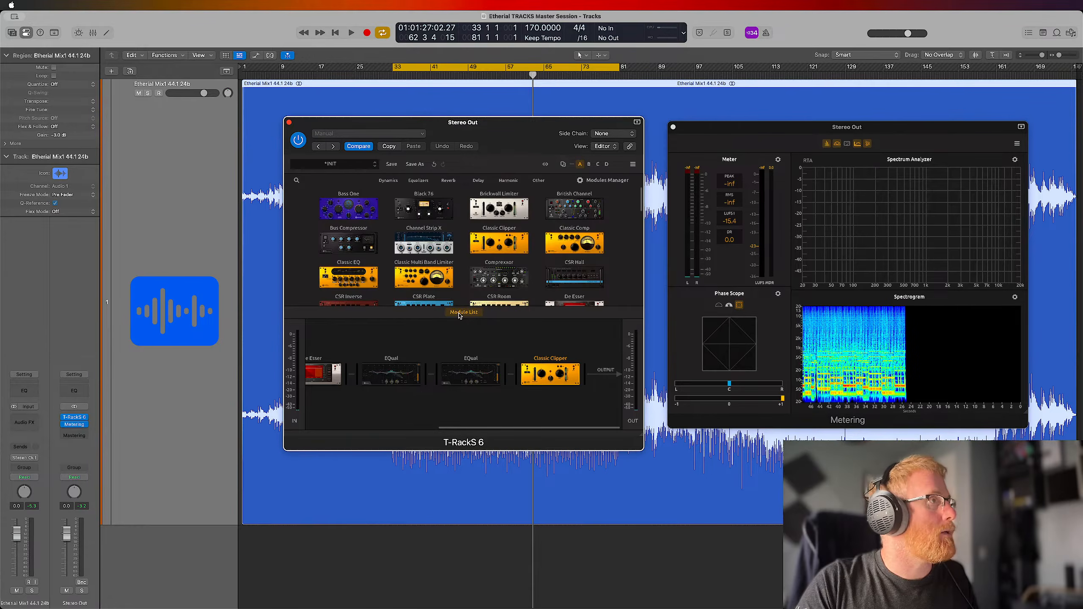
scroll(496, 231, down, 12)
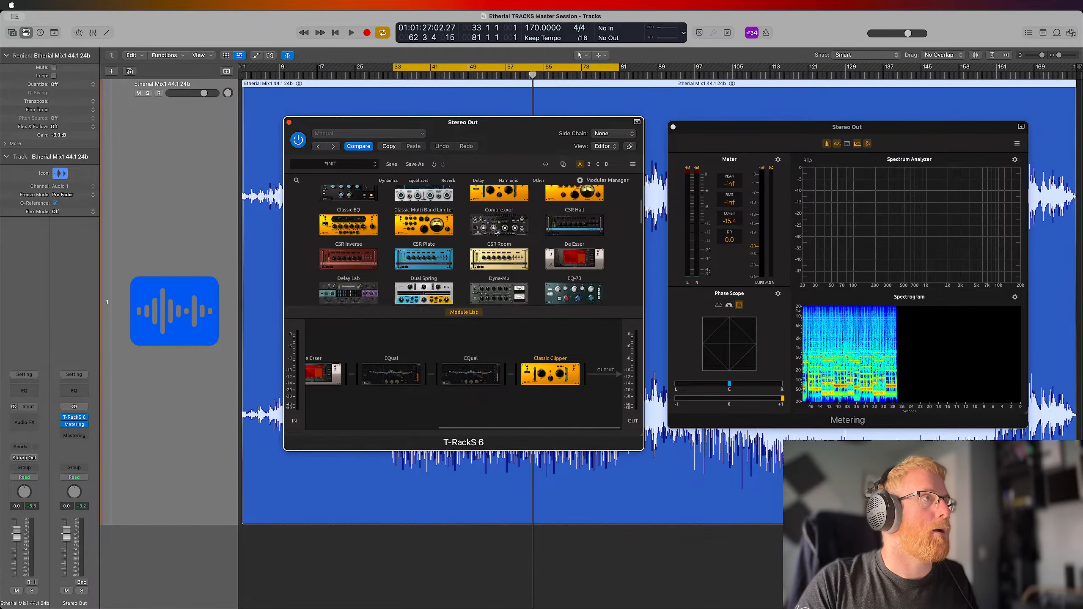
scroll(496, 231, up, 2)
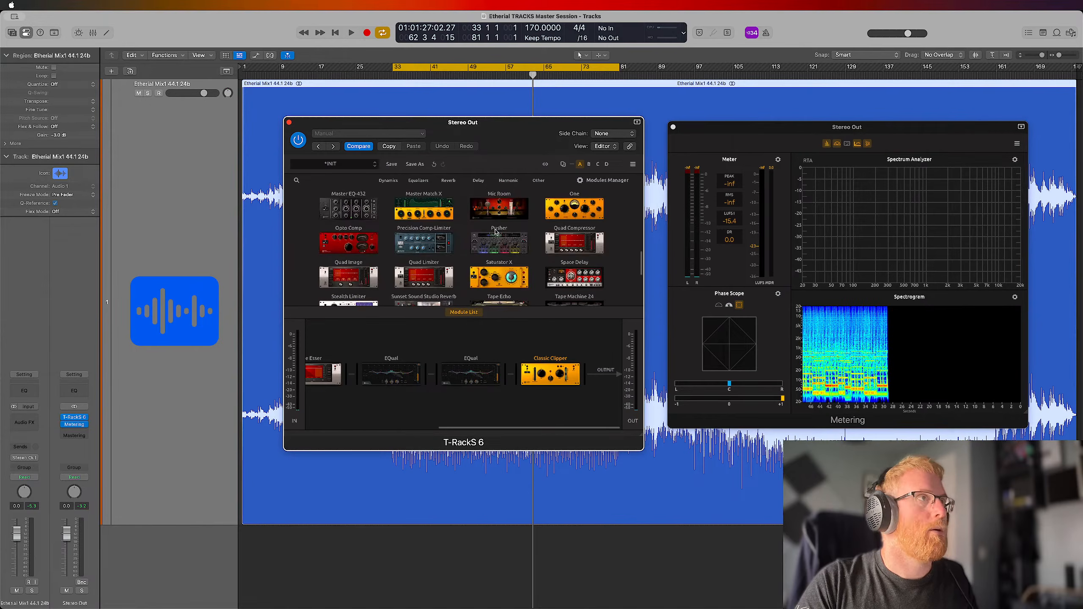
drag(572, 208, 610, 378)
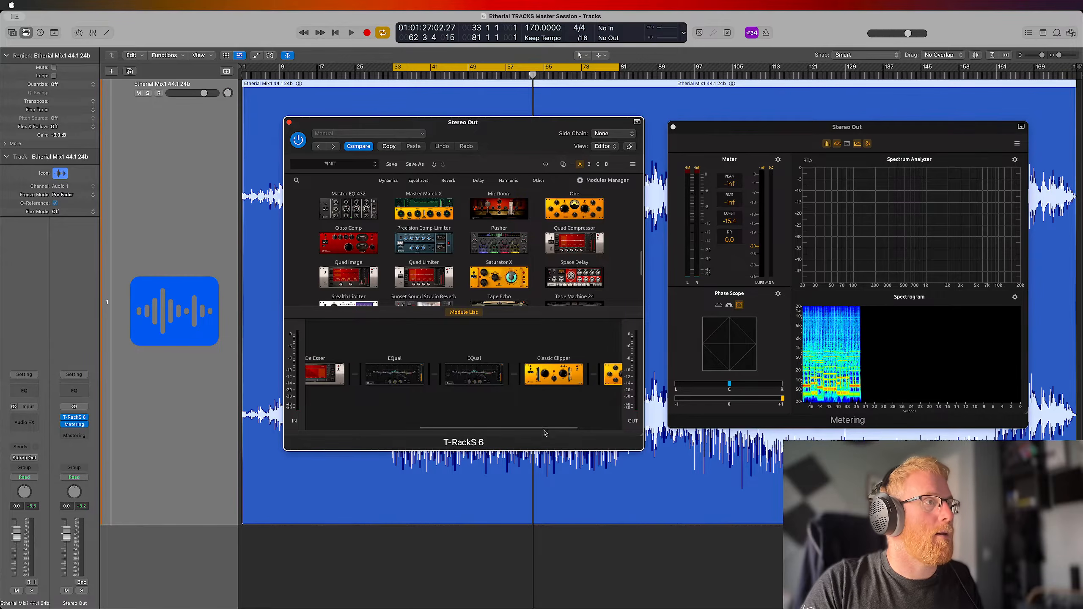
scroll(533, 382, right, 5)
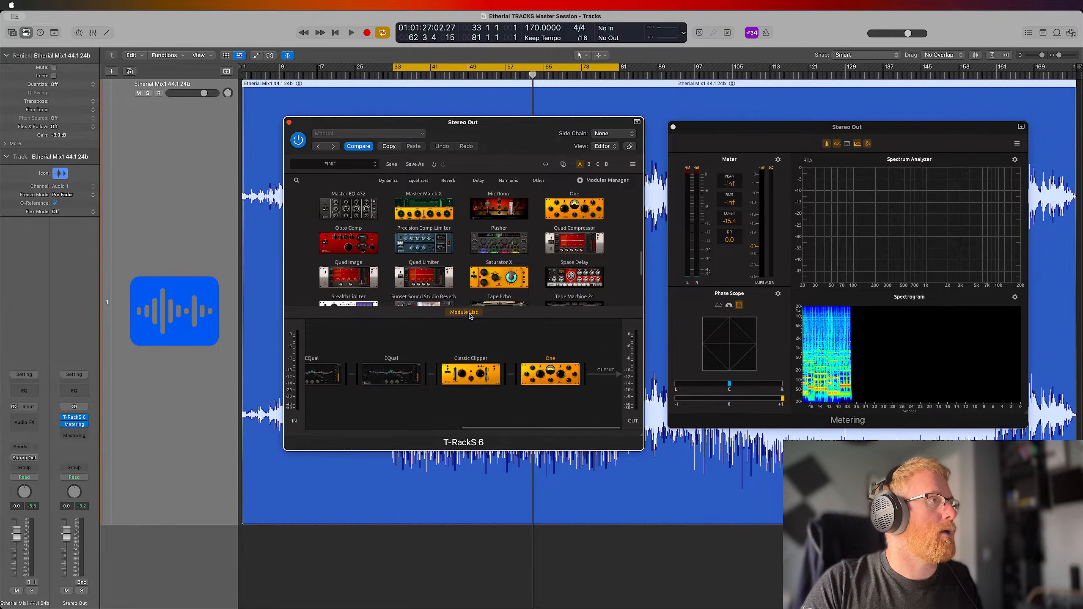
click(470, 314)
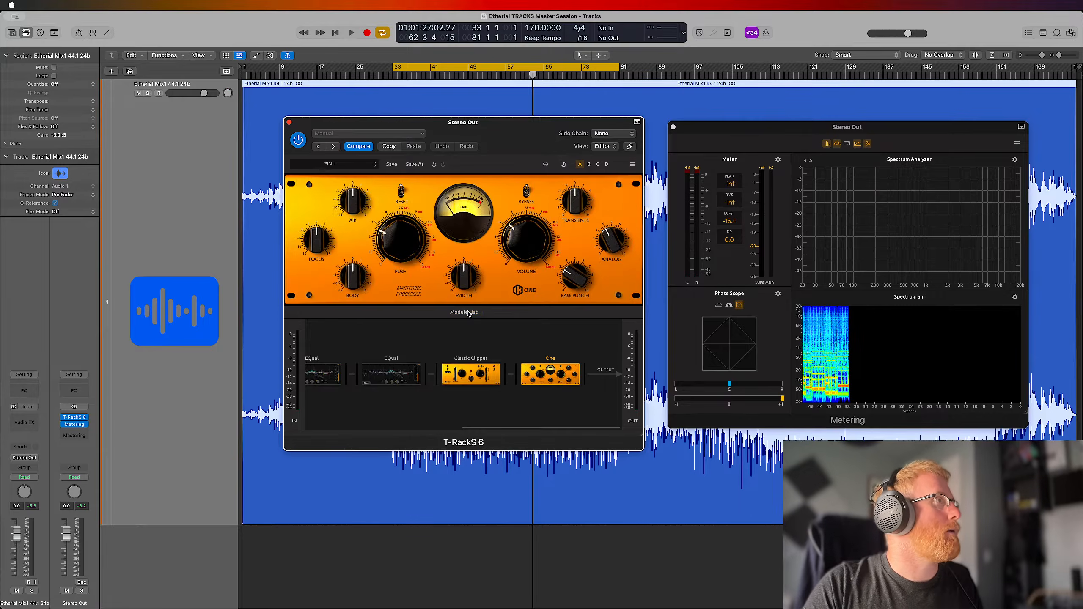
Check the user-created presets in the presets browser and close it without loading one
click(339, 165)
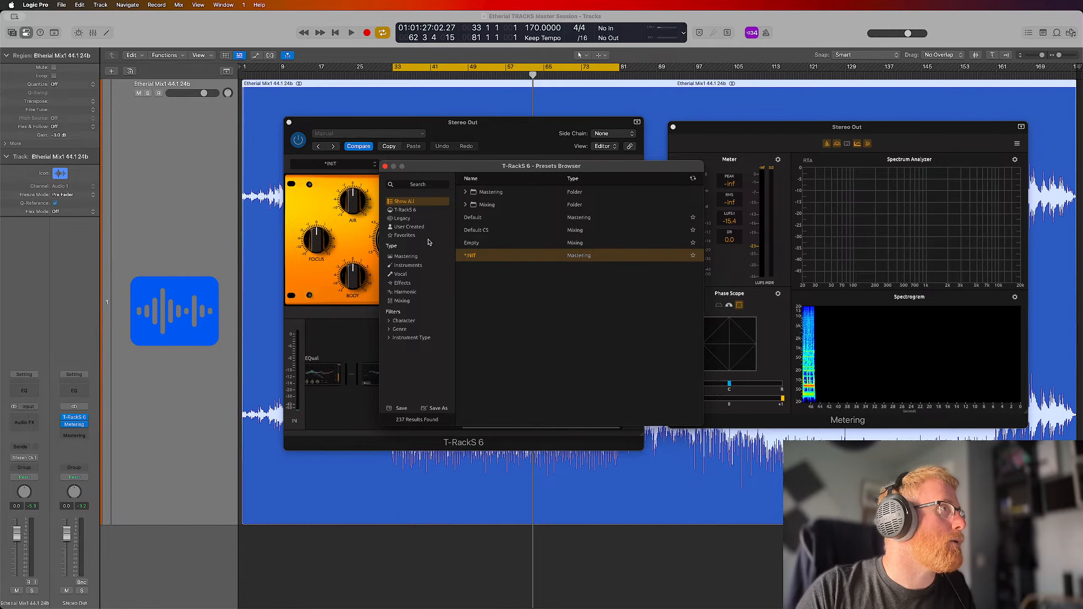
click(409, 226)
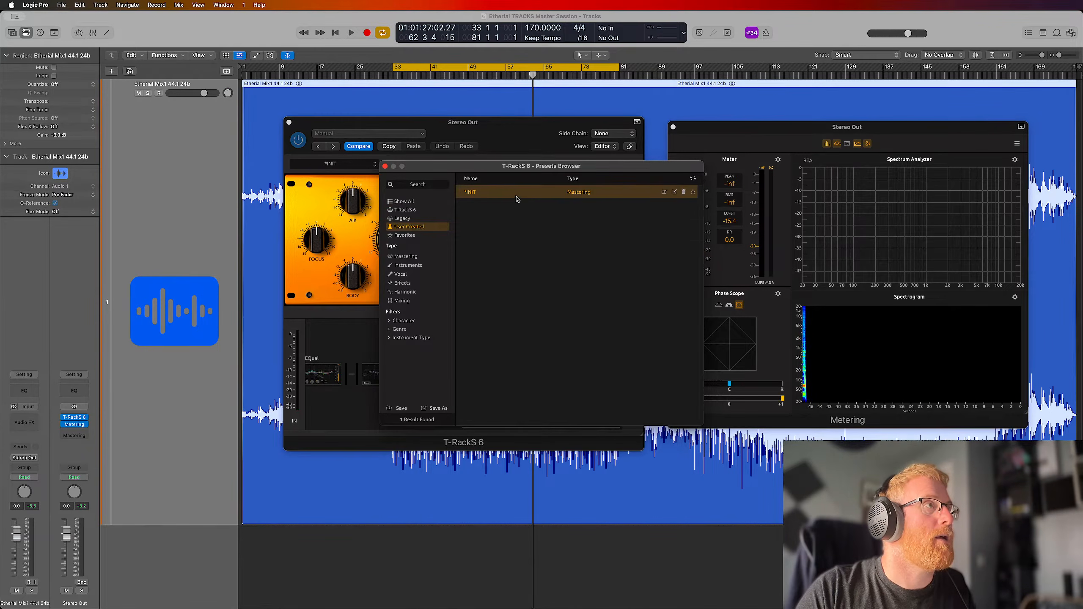
click(385, 166)
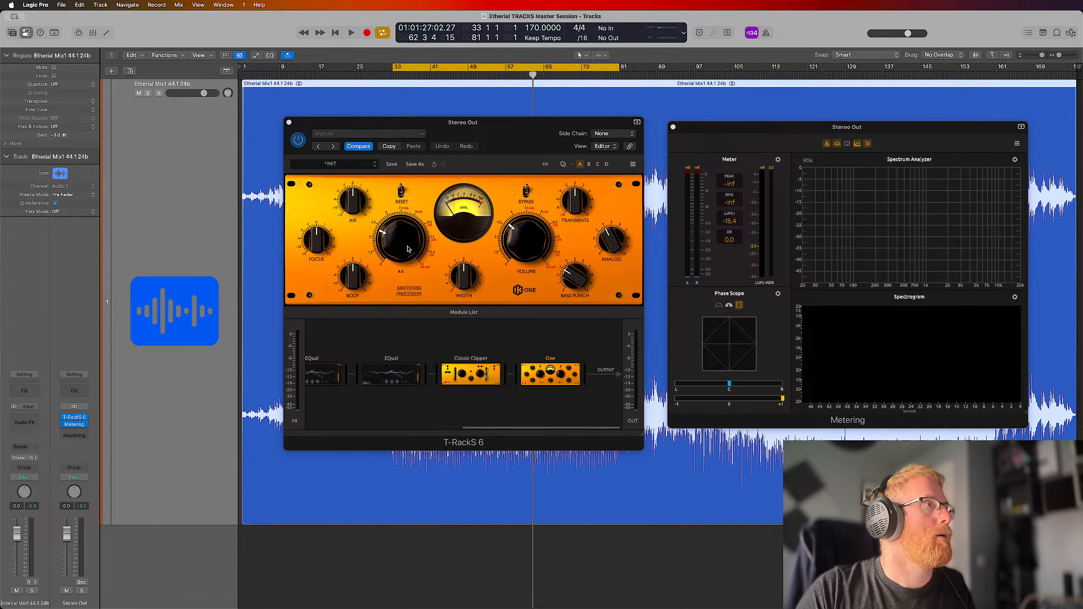
Turn the One module's Push, Volume and Bass Punch down to minimum and play the extended loop from bar 33
drag(538, 251, 530, 300)
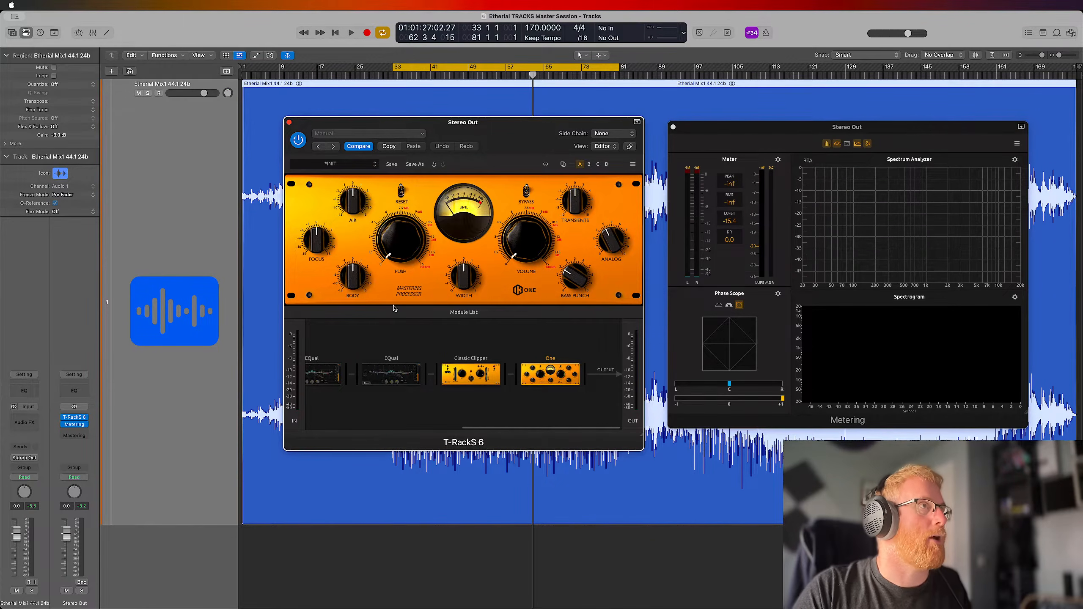
key(space)
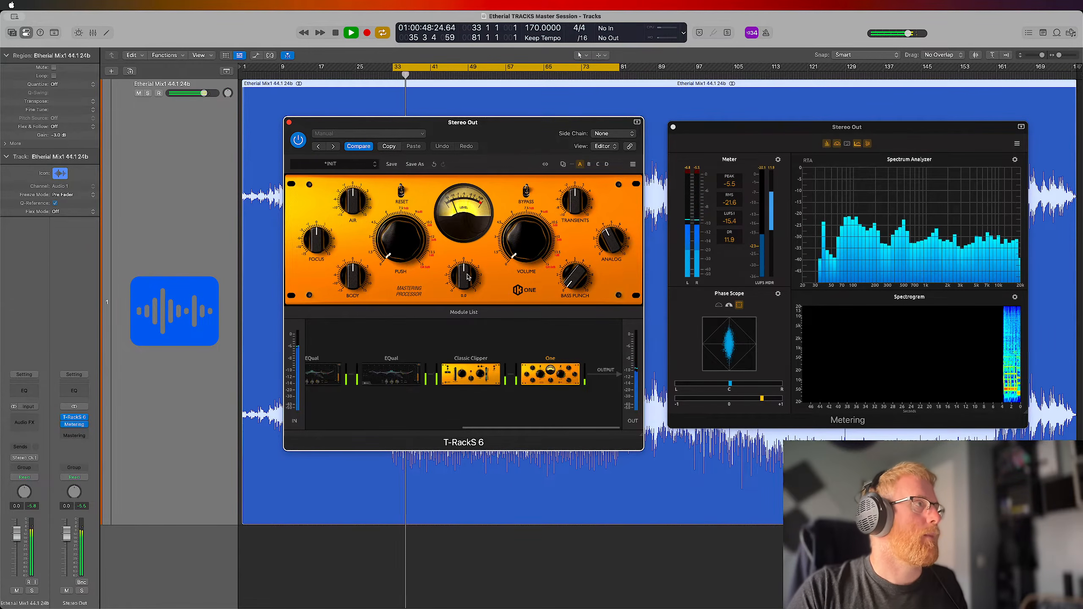
key(space)
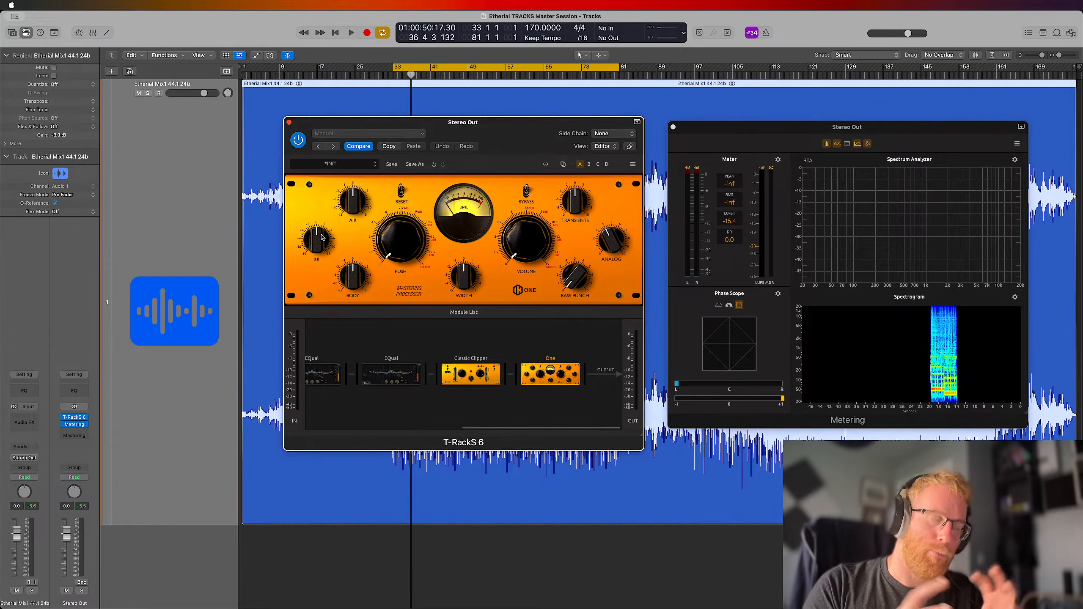
key(space)
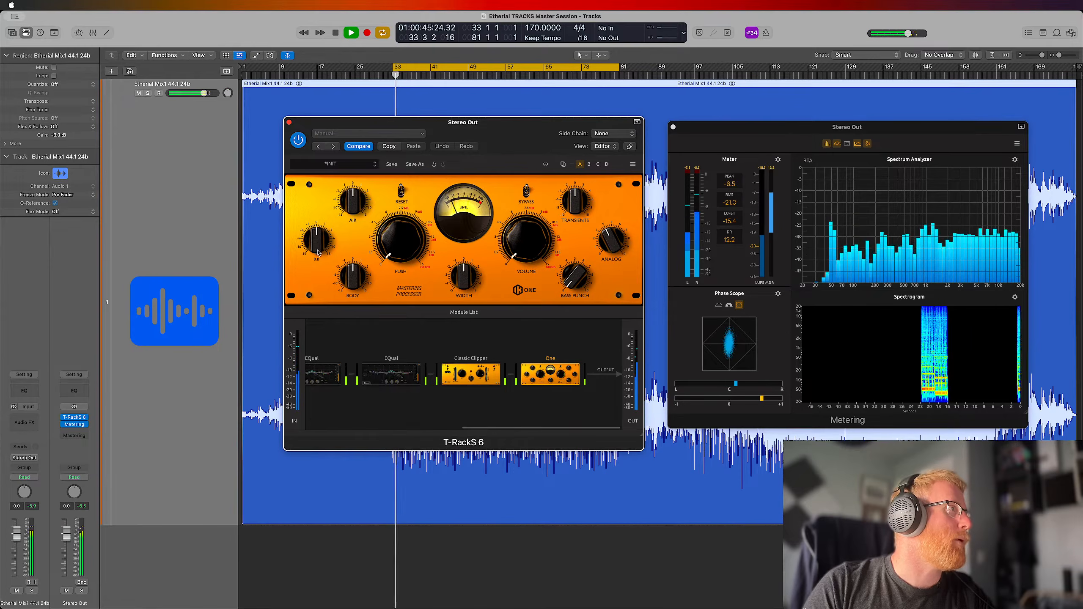
Boost the One module's Focus and set Air slightly below center while the loop plays, comparing against the bypassed module
drag(321, 234, 322, 262)
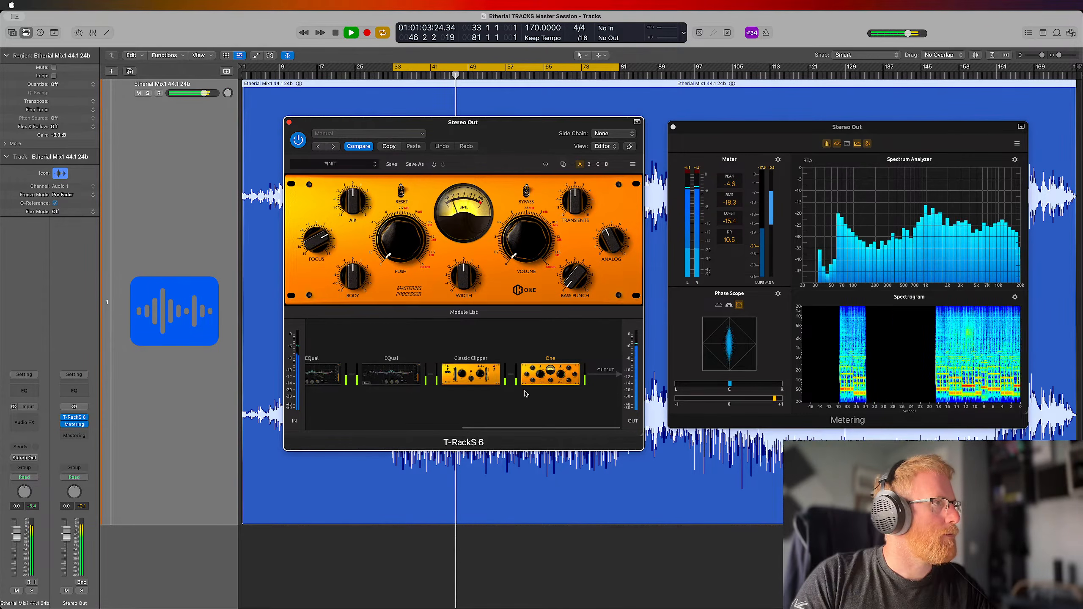
mouse_move(538, 395)
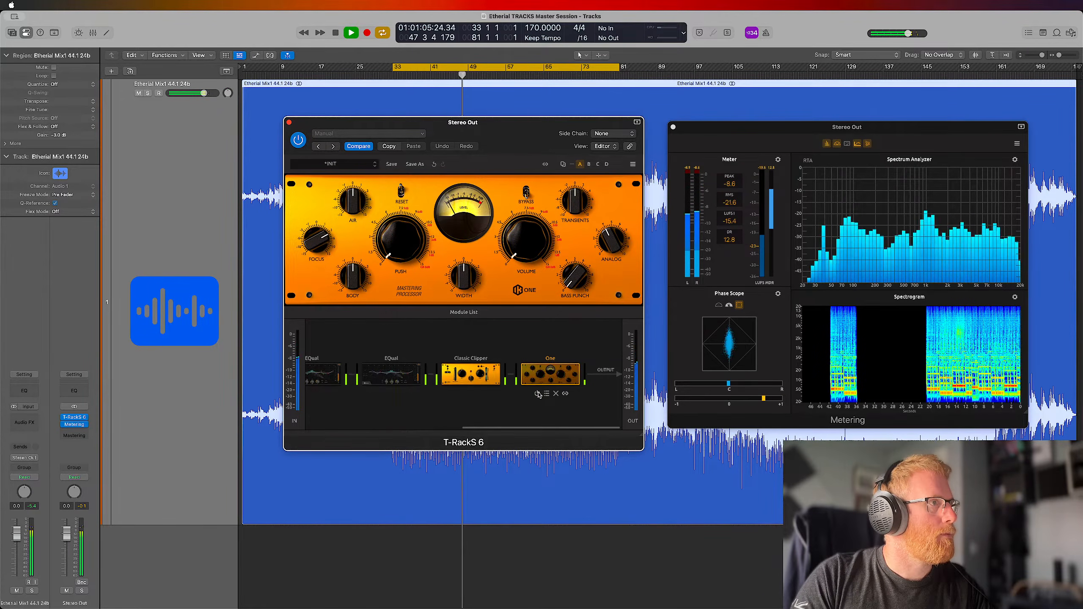
click(538, 394)
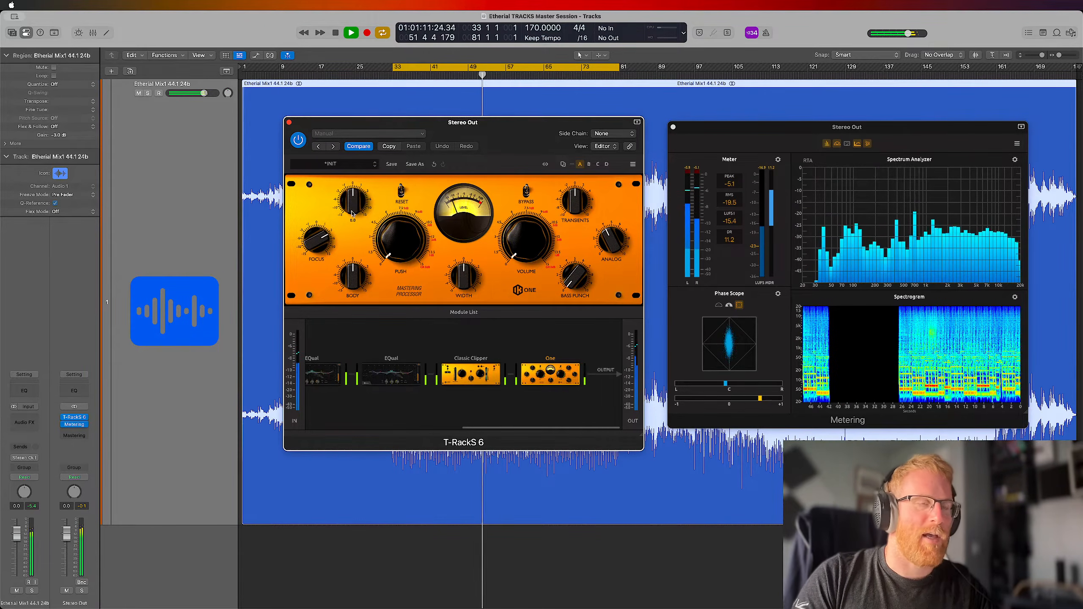
mouse_move(353, 214)
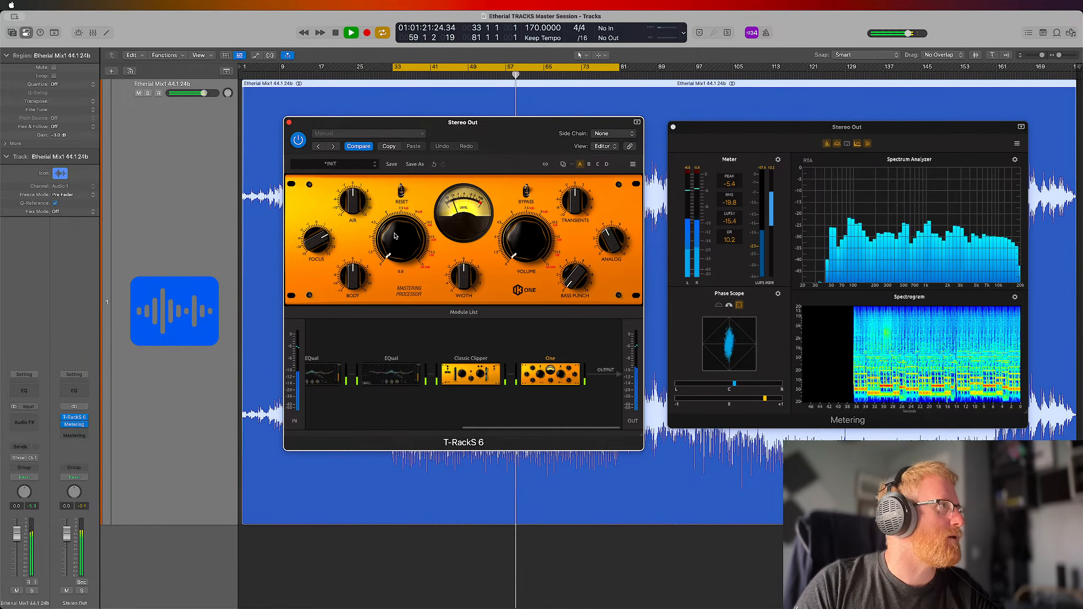
drag(363, 210, 359, 214)
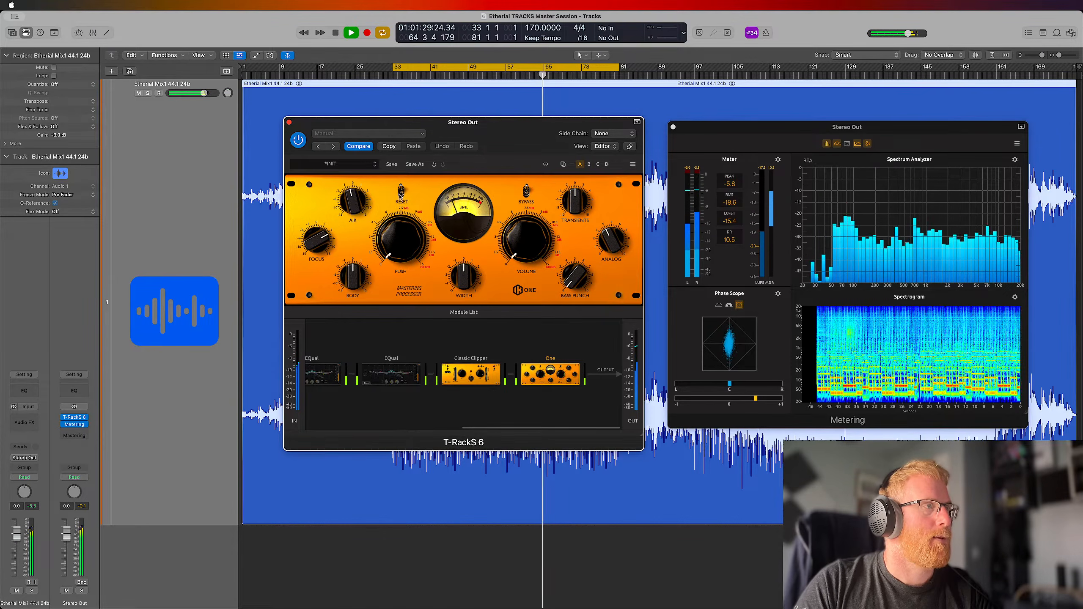
key(space)
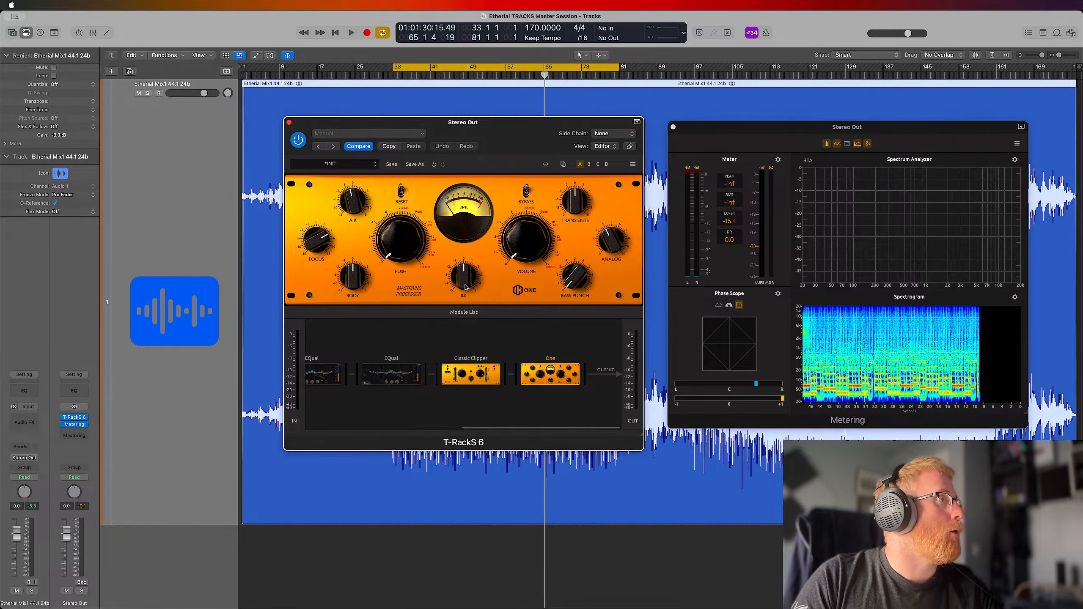
Play the loop, audition a narrower Width on the One module, set Width moderately above center, and compare against bypass
key(space)
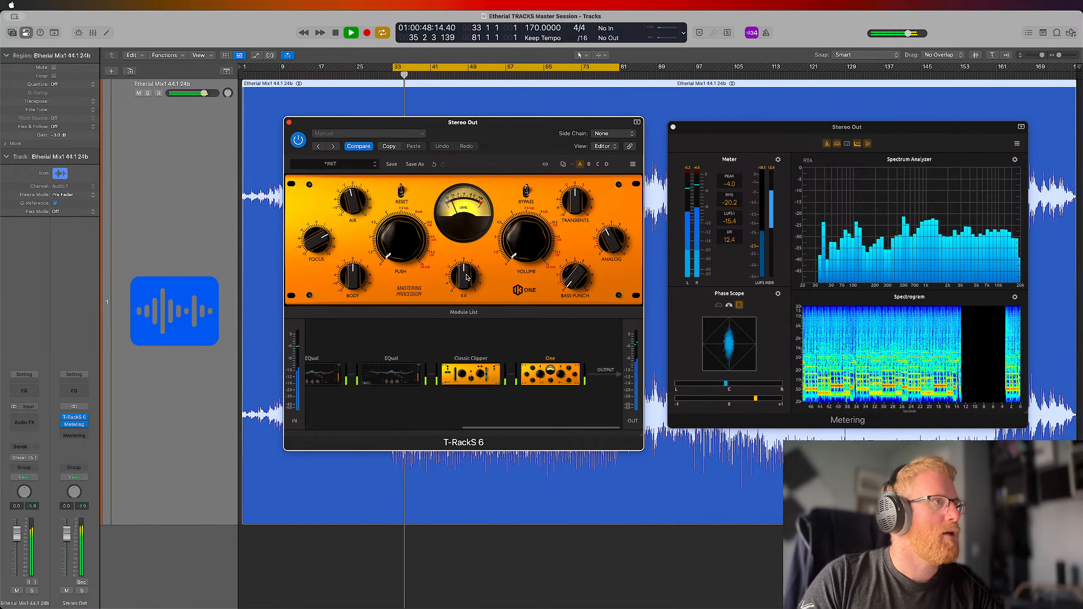
drag(465, 287, 465, 406)
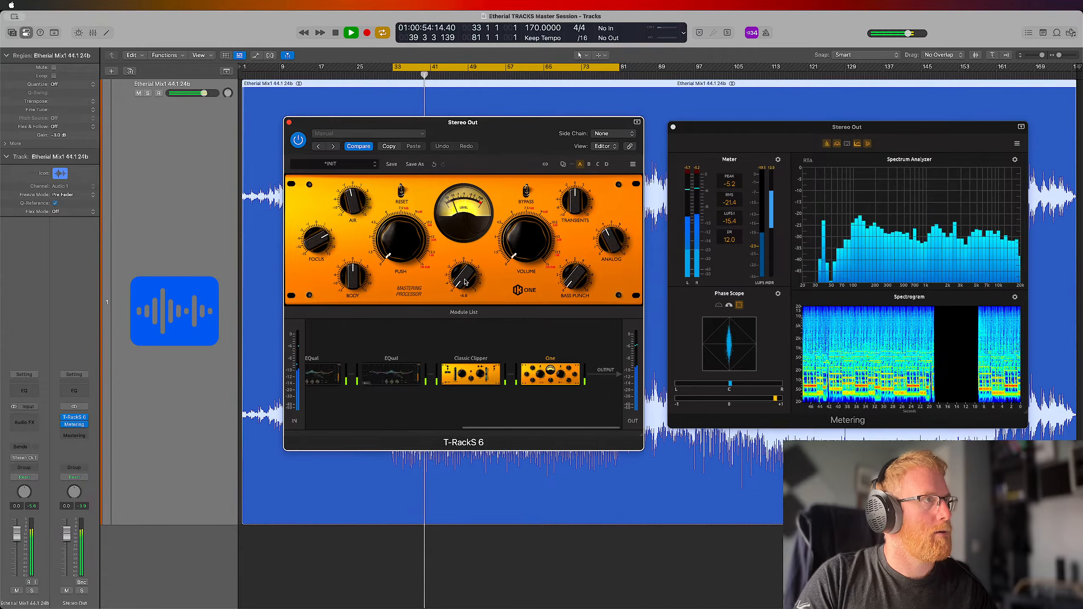
drag(468, 280, 464, 245)
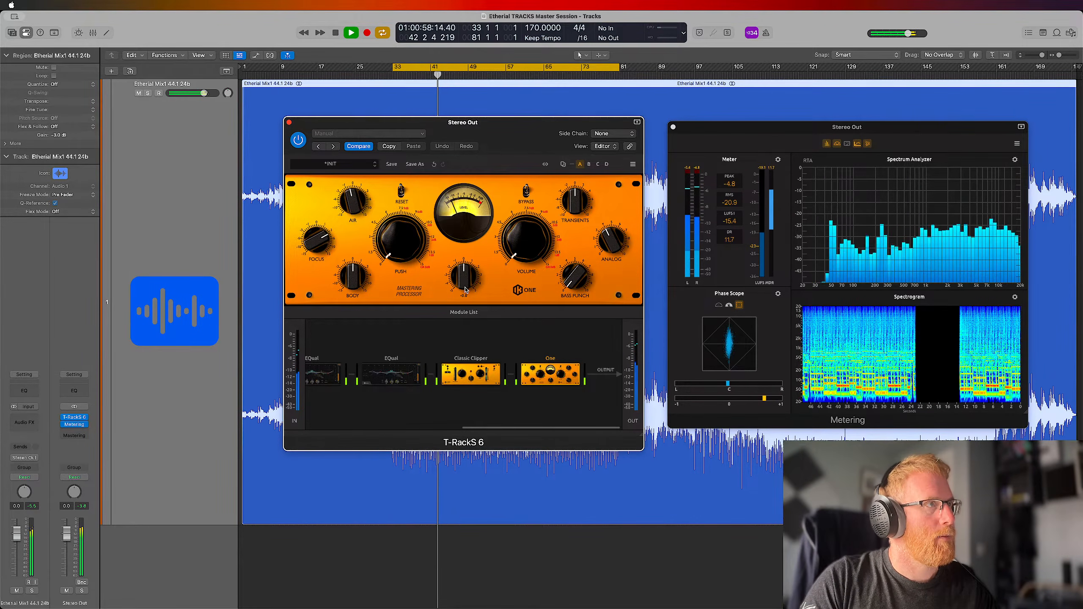
mouse_move(466, 269)
mouse_down()
mouse_move(472, 253)
mouse_move(477, 285)
mouse_move(479, 276)
mouse_up()
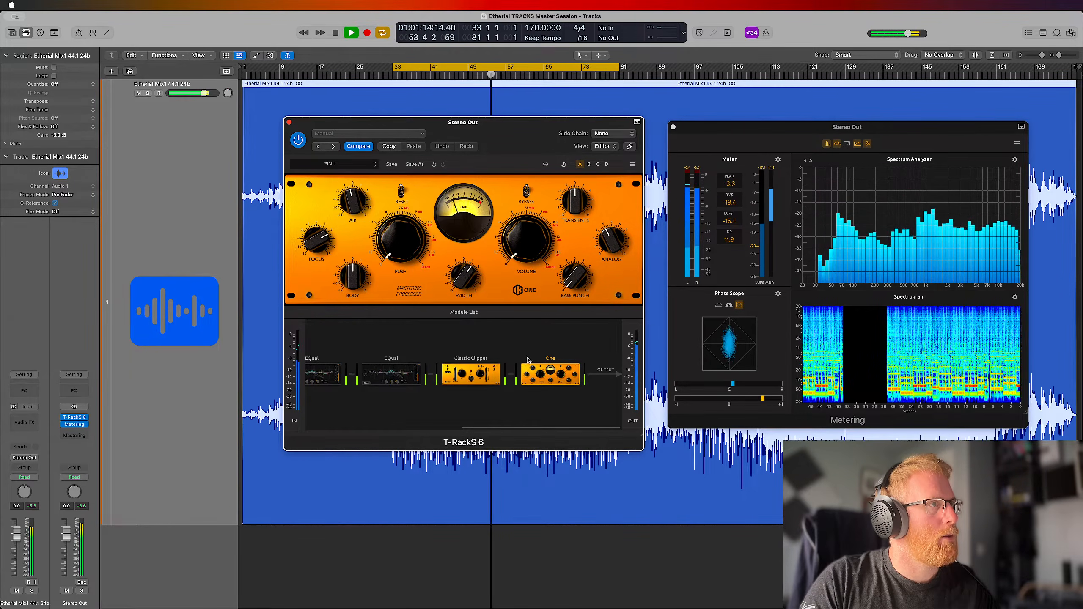
mouse_move(538, 396)
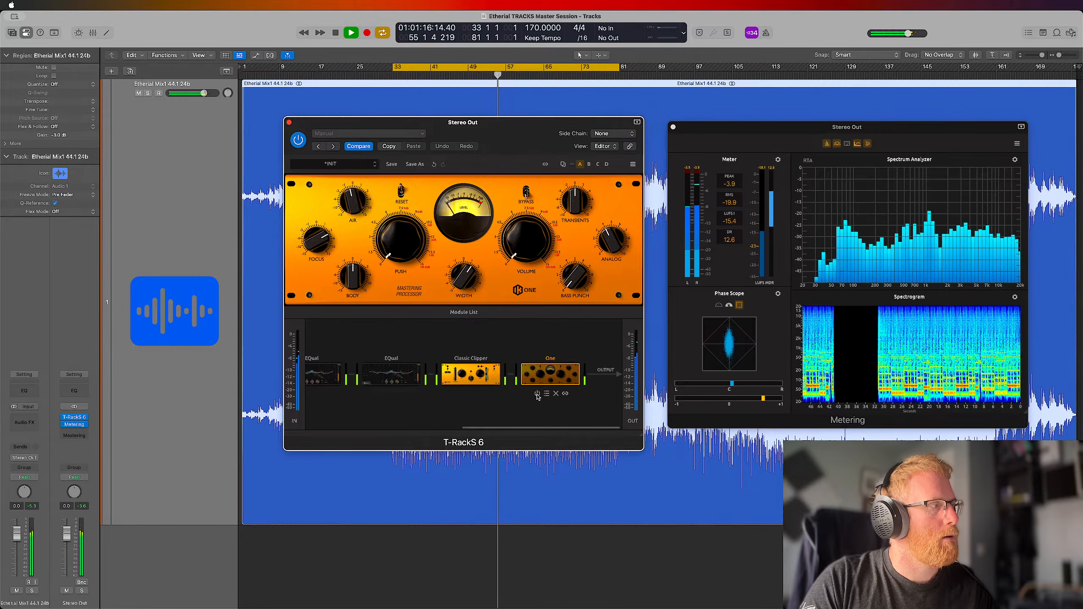
click(538, 395)
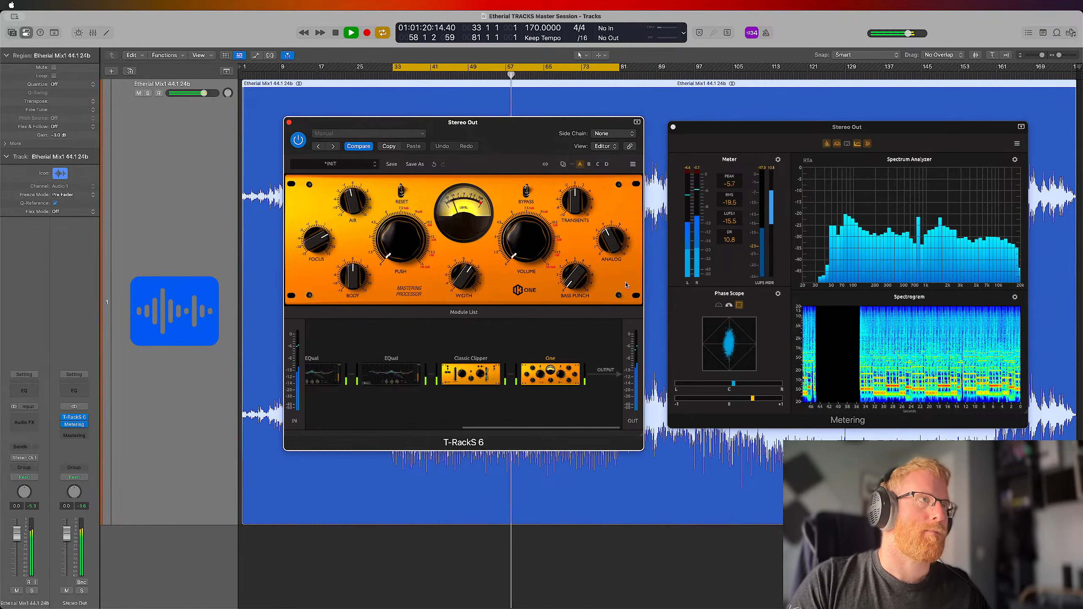
Turn the One module's Analog down to minimum, audition a strong Transients boost and return Transients to center, stopping playback
mouse_move(611, 238)
drag(610, 237, 613, 248)
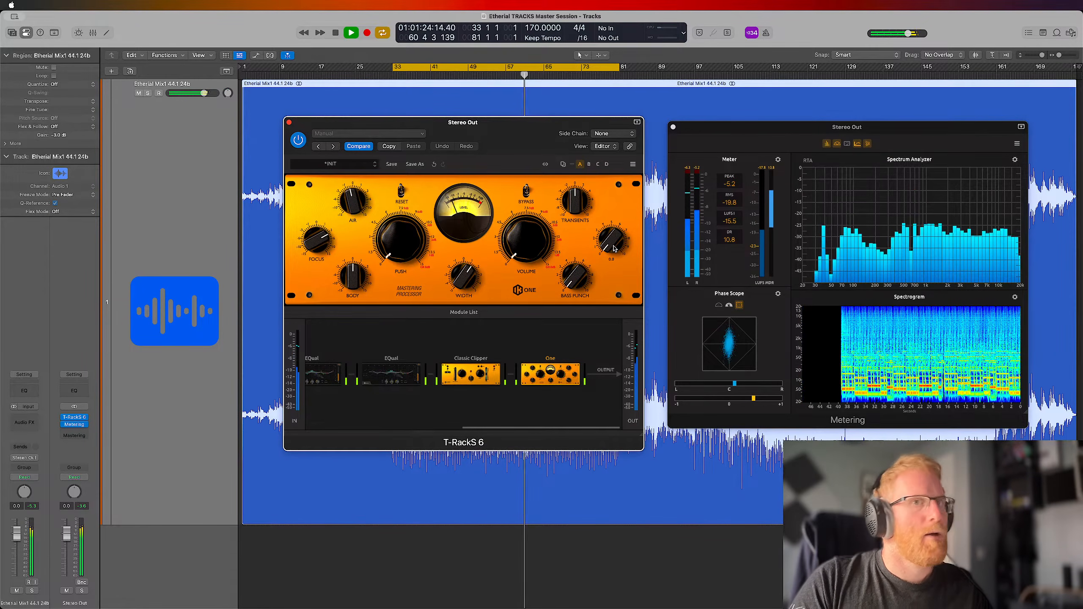
mouse_move(570, 207)
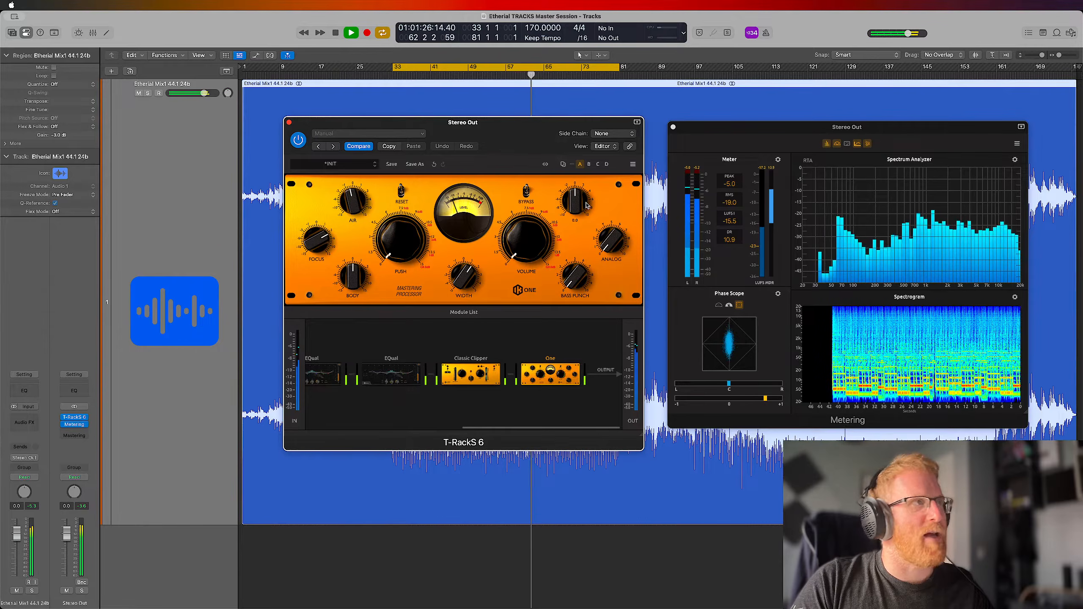
drag(570, 208, 581, 167)
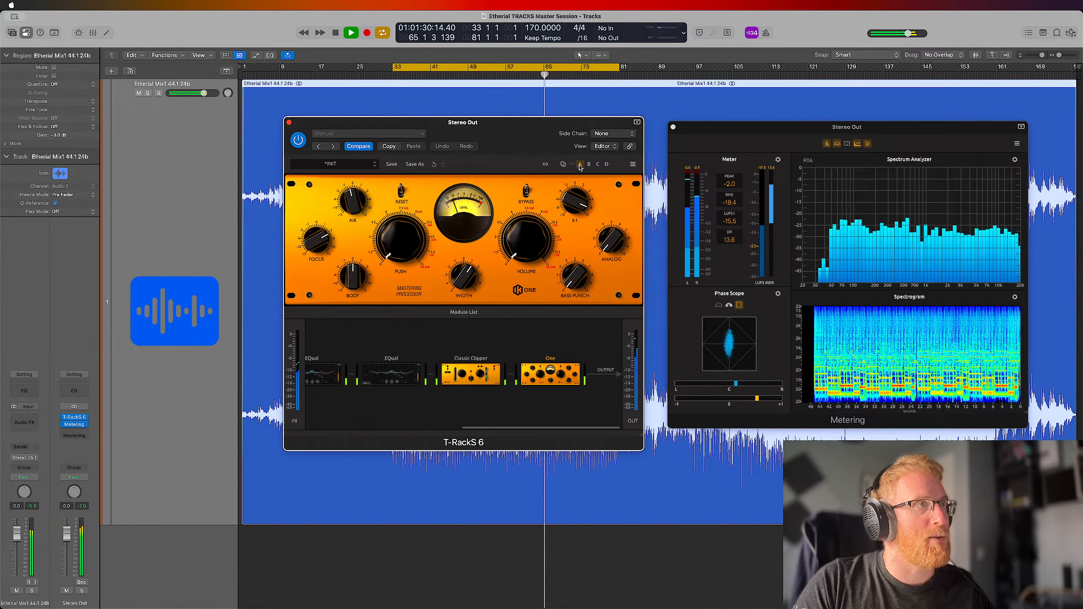
drag(581, 166, 578, 209)
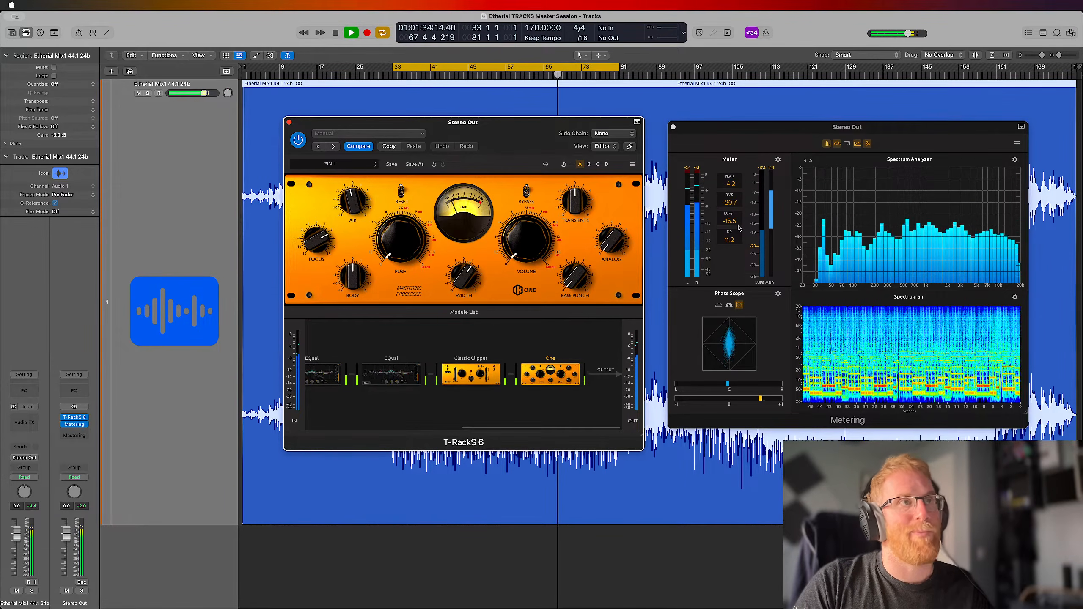
key(space)
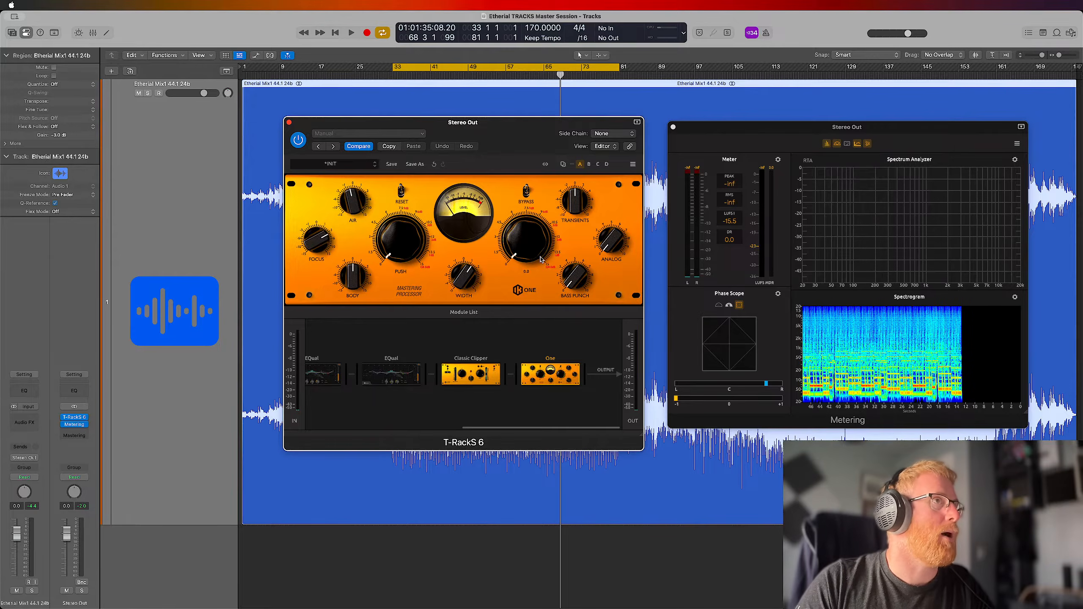
Reset the LUFS reading, play the loop and raise the One module's Volume to about 2.4, then stop playback
click(729, 224)
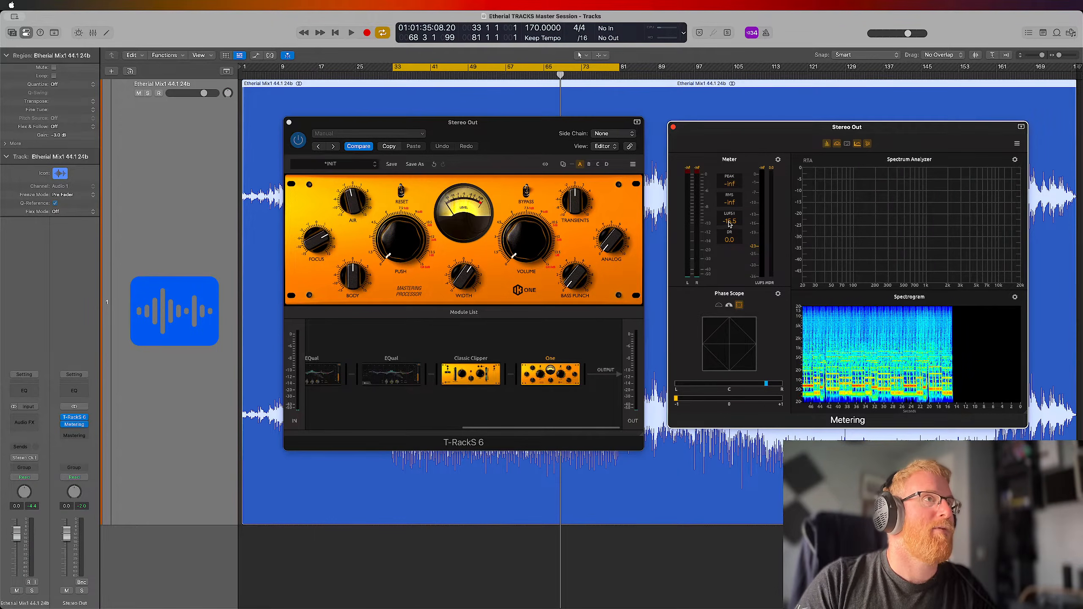
mouse_move(528, 255)
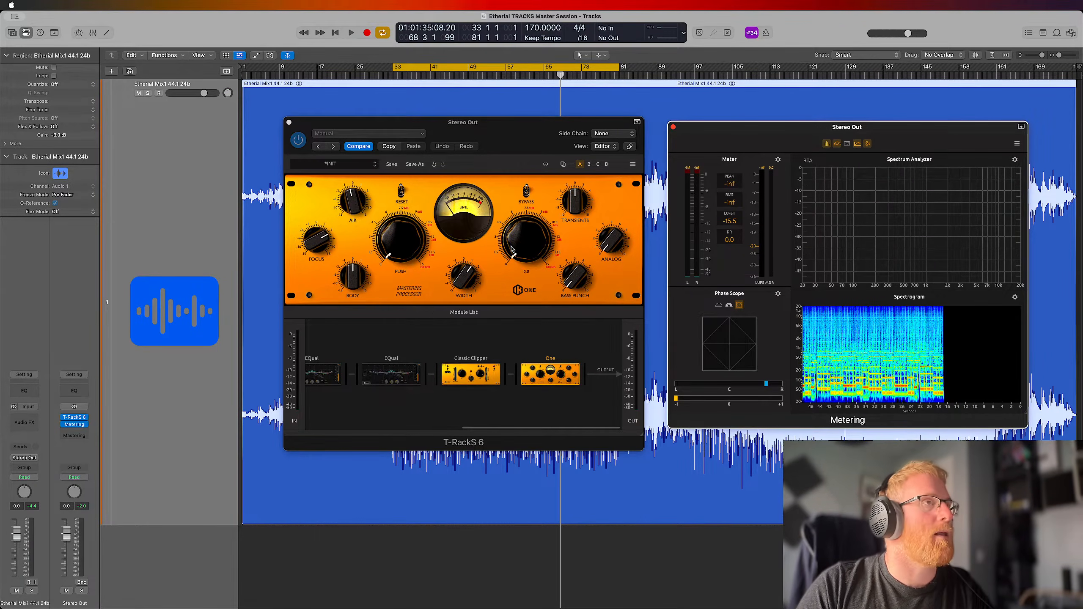
key(space)
drag(528, 255, 528, 251)
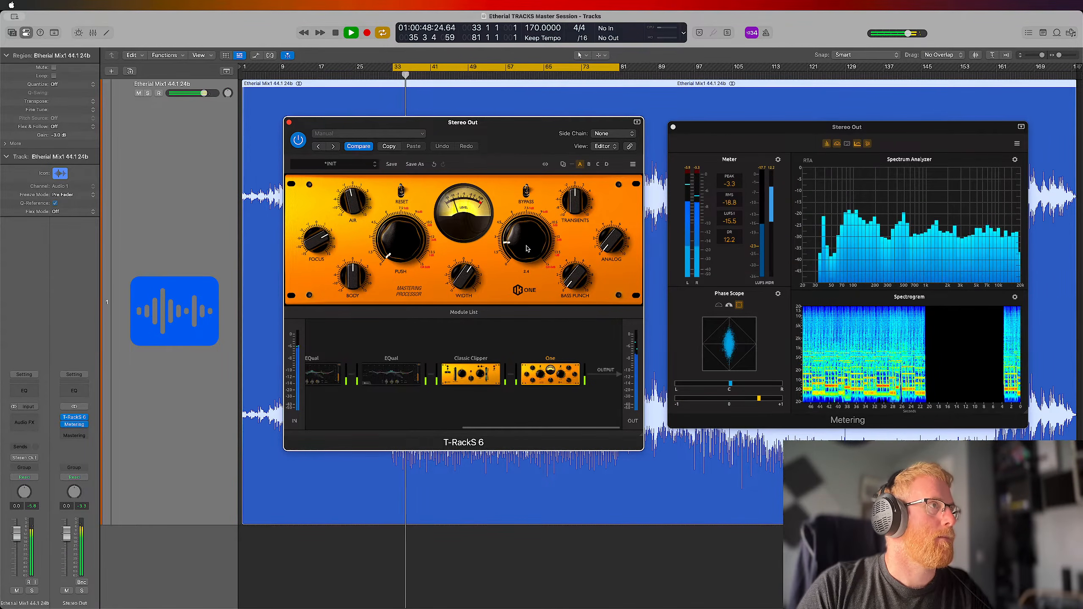
key(ctrl+Up)
key(ctrl+Up)
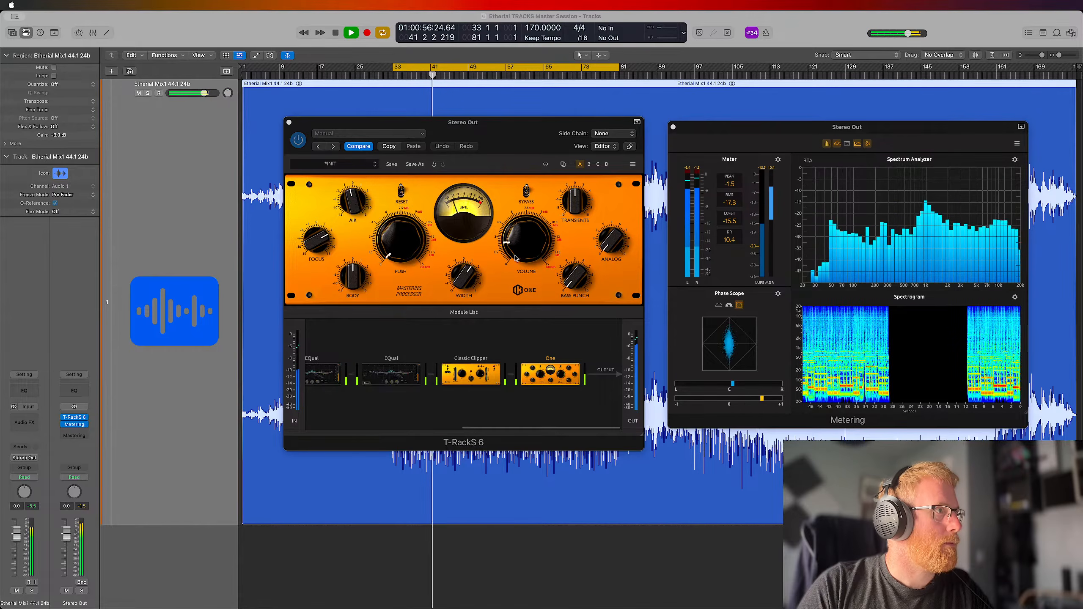
click(449, 170)
key(space)
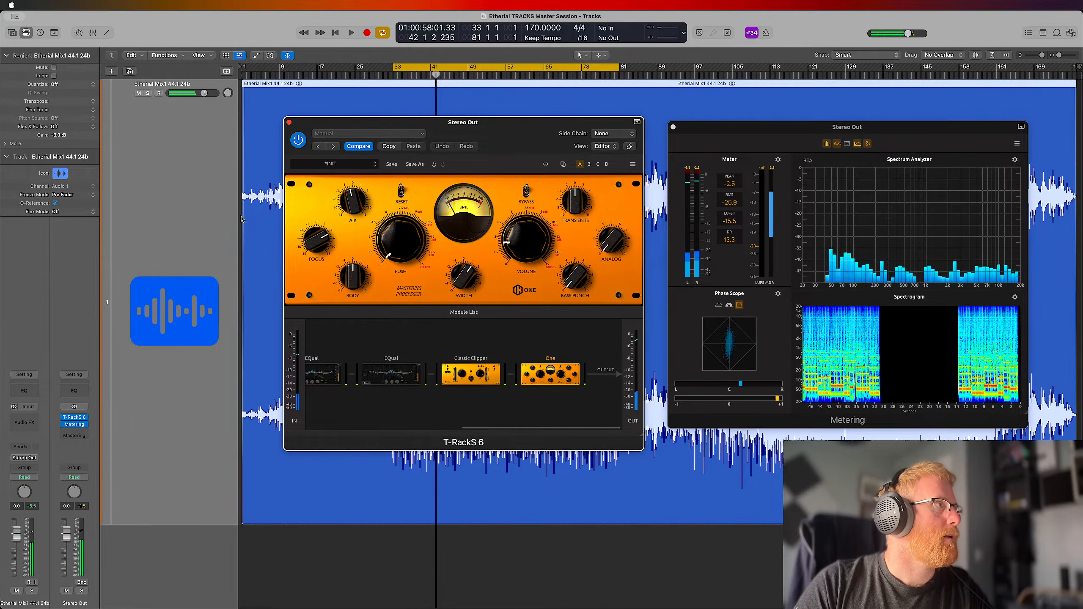
Insert the Tokyo Dawn Labs DeEdger plug-in on the Etherial Mix1 channel, move its window aside, and remove the plug-in
click(655, 196)
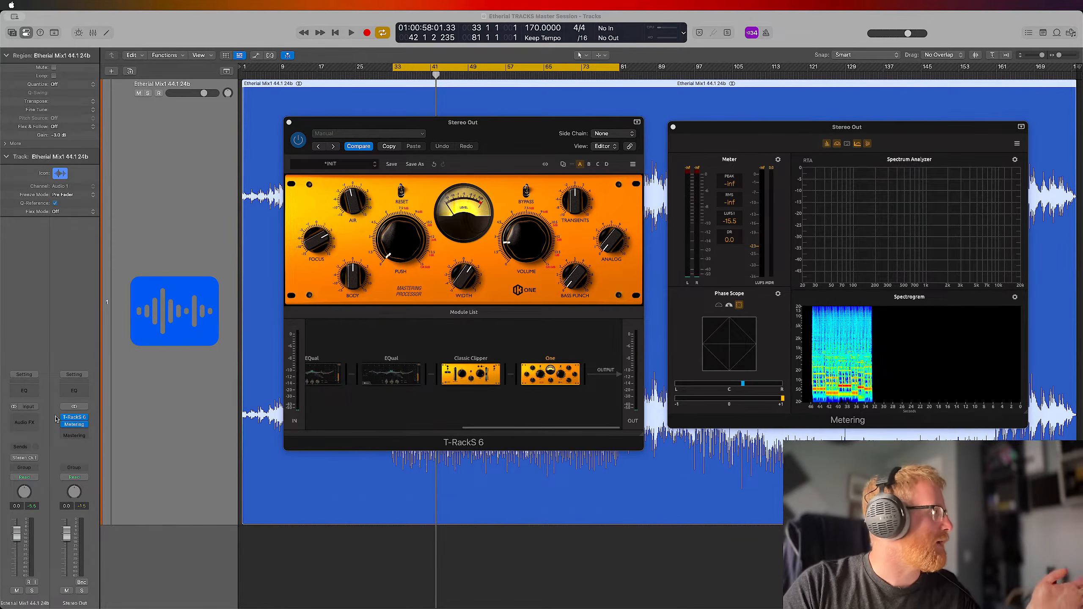
click(137, 399)
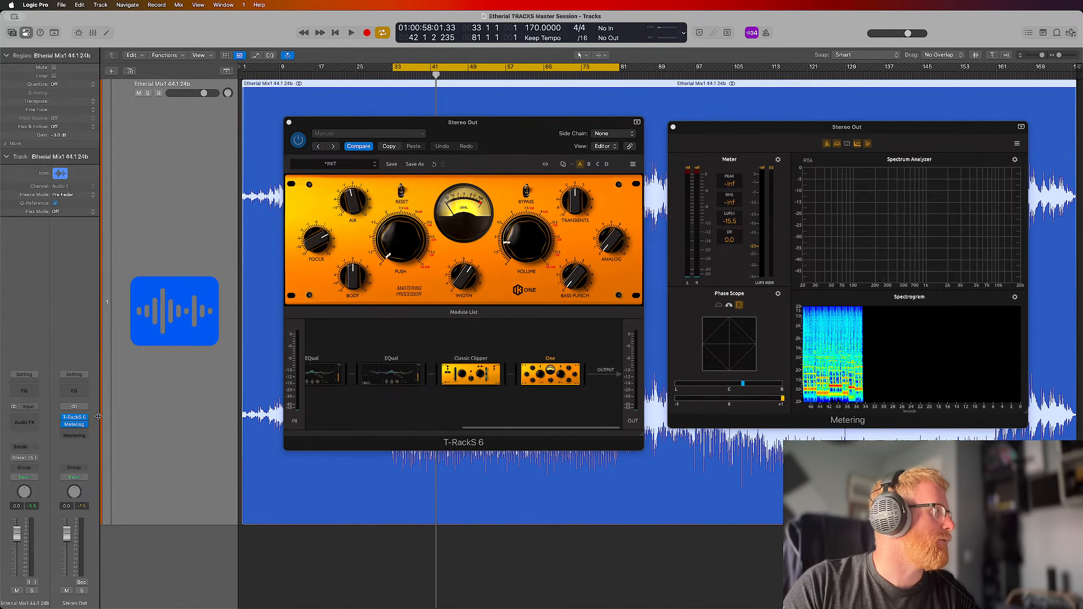
click(36, 422)
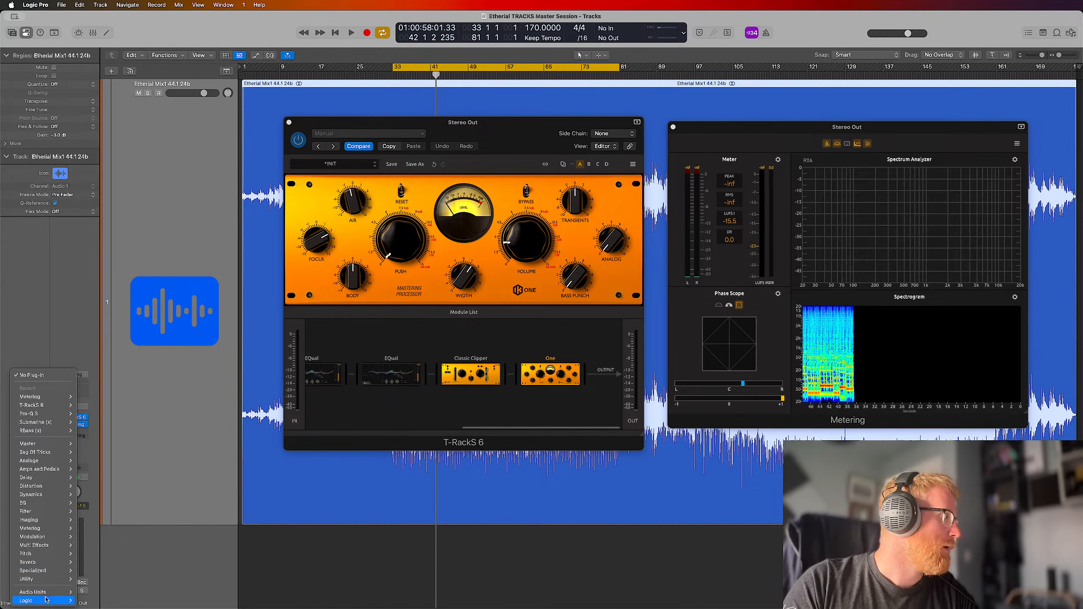
mouse_move(48, 597)
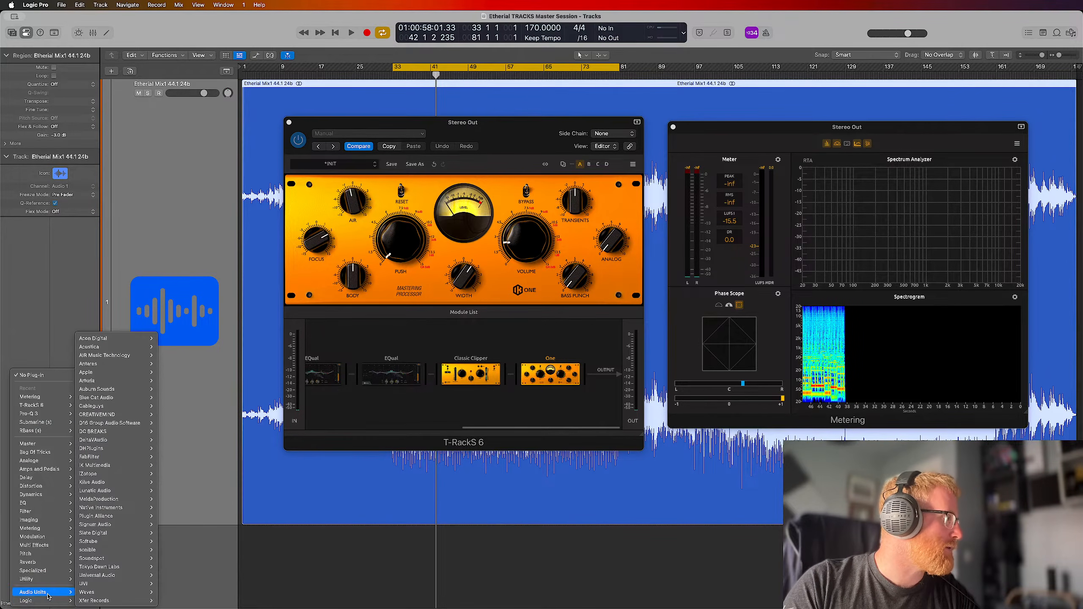
mouse_move(101, 567)
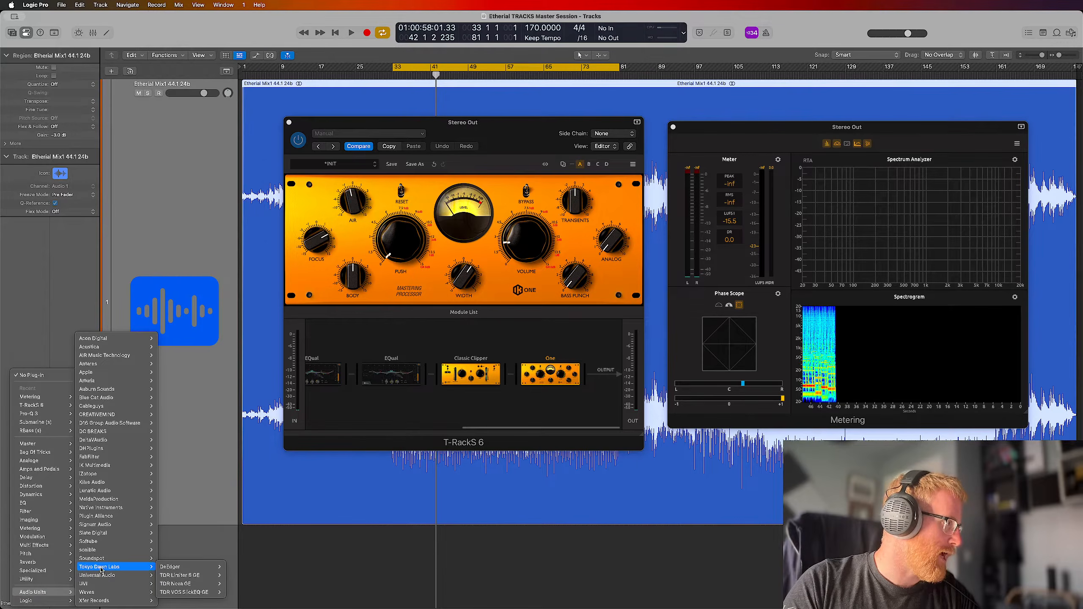
click(238, 571)
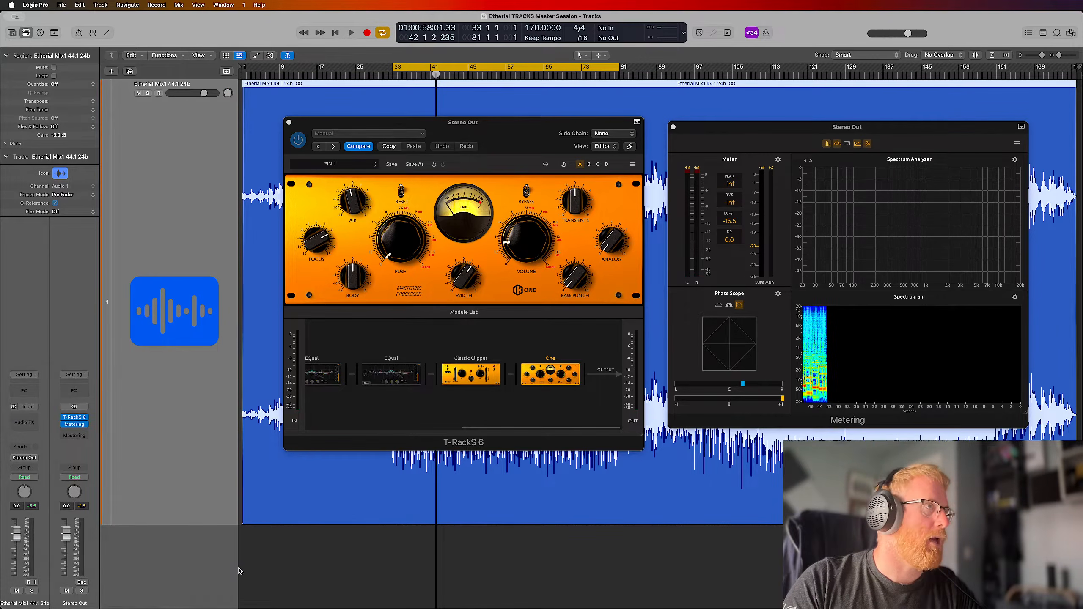
drag(491, 127, 620, 116)
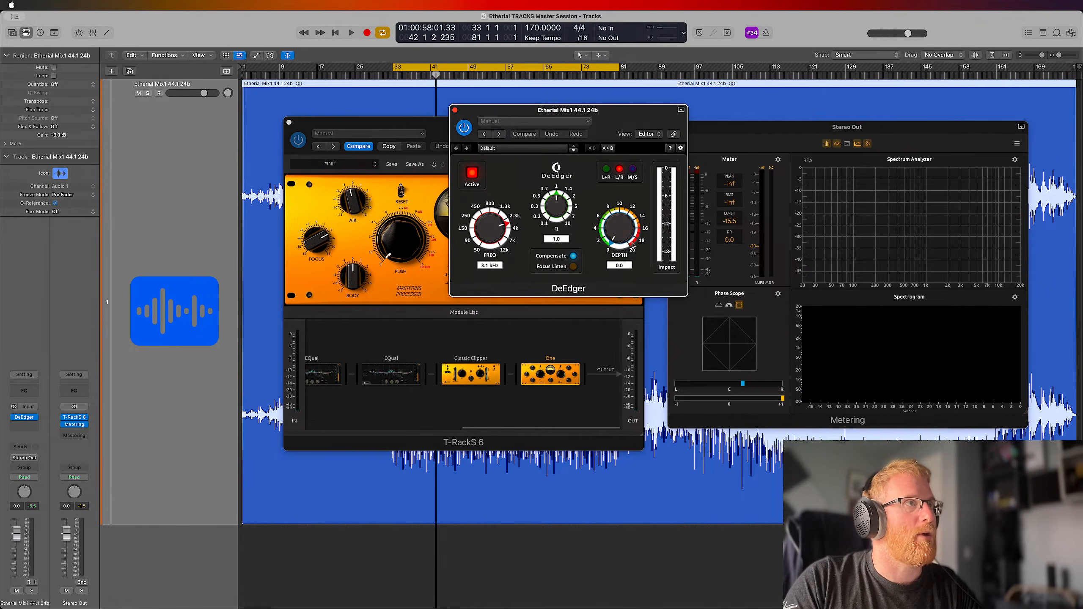
click(37, 418)
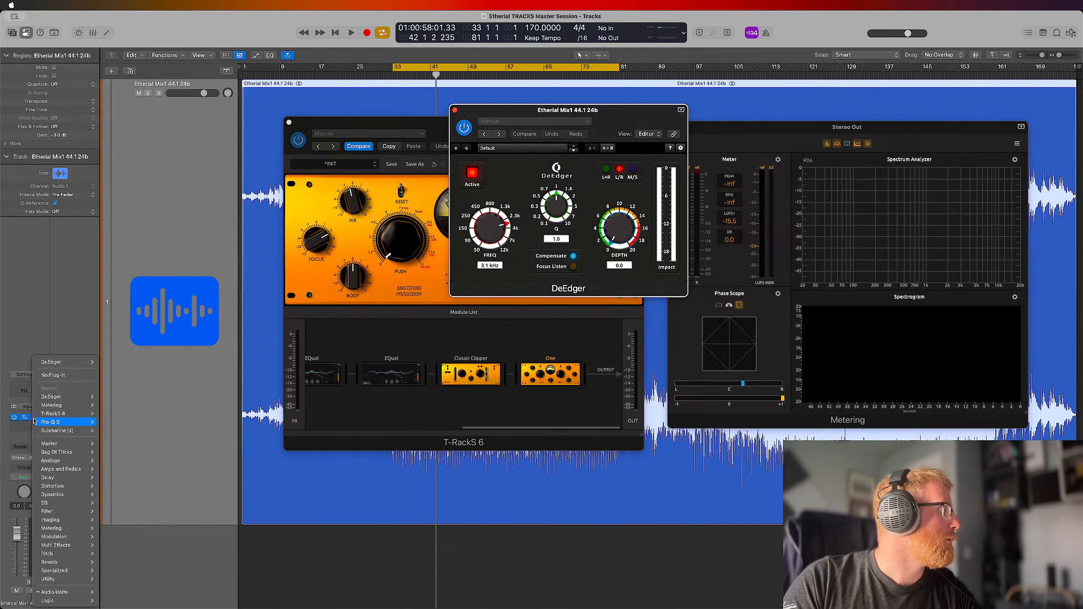
click(72, 377)
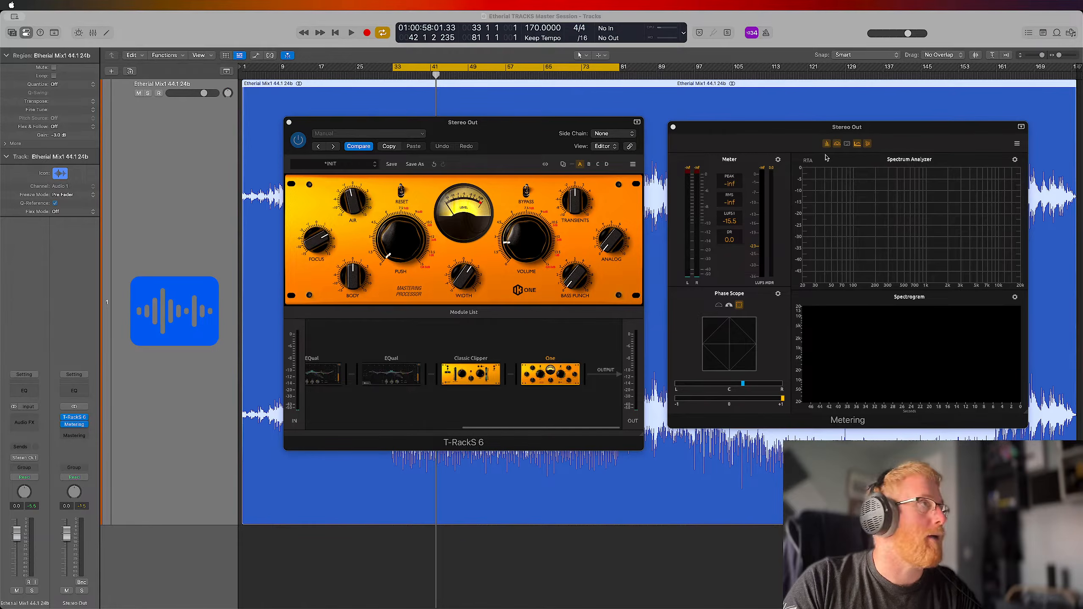
Play the loop again and raise the One module's Volume further, fine-tuning it against the output meters
click(836, 29)
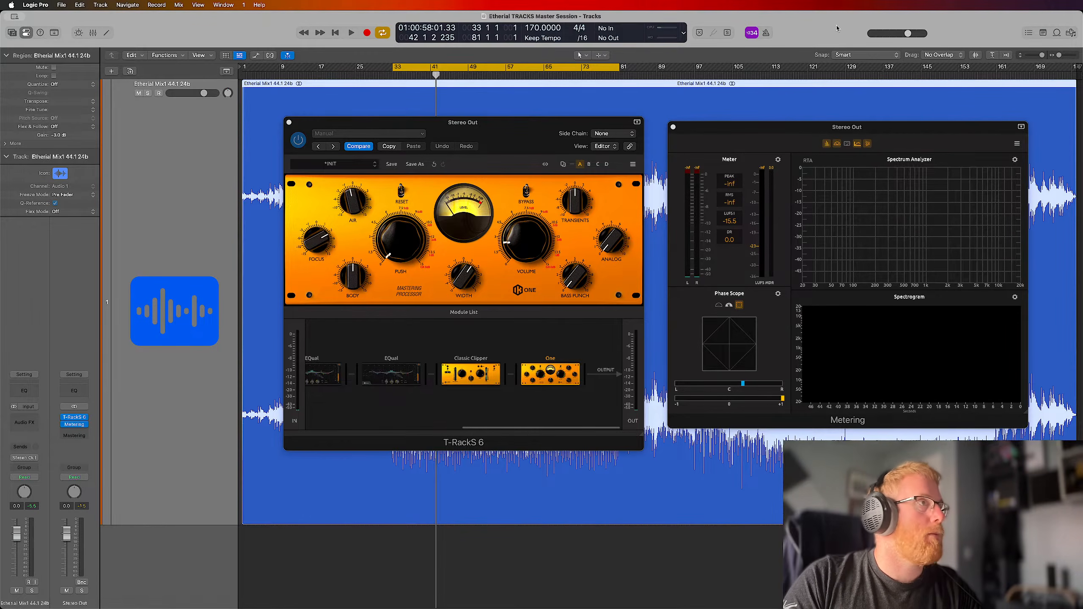
key(space)
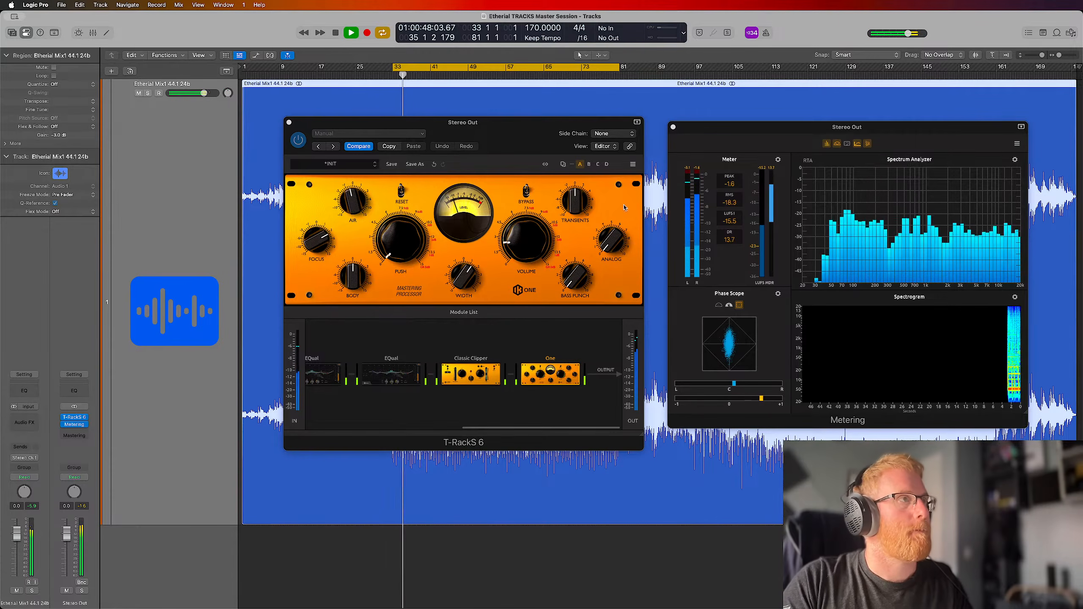
mouse_move(529, 249)
drag(529, 249, 534, 232)
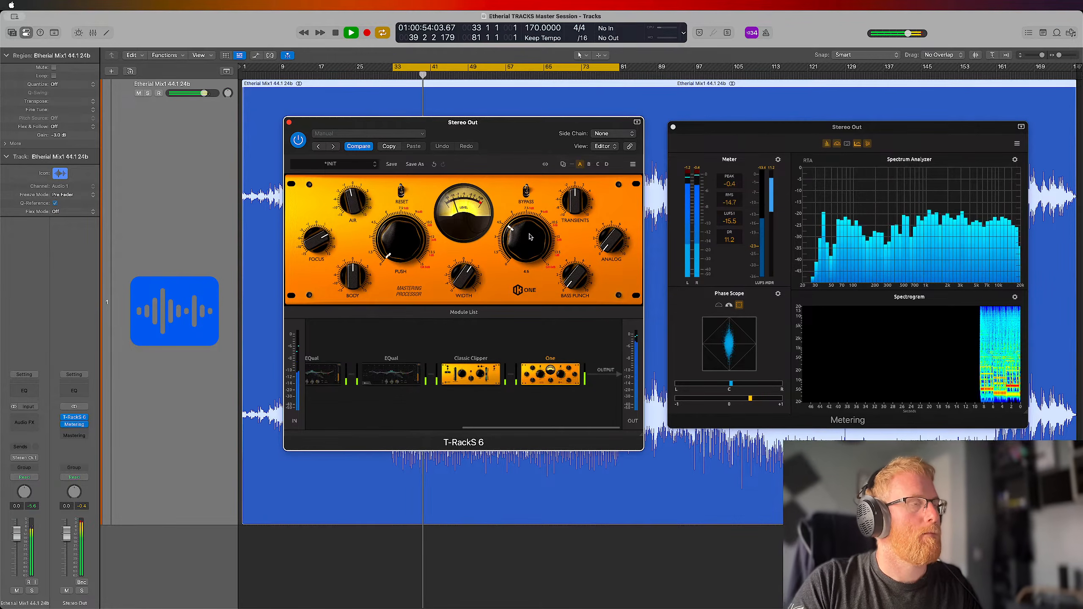
drag(524, 255, 526, 247)
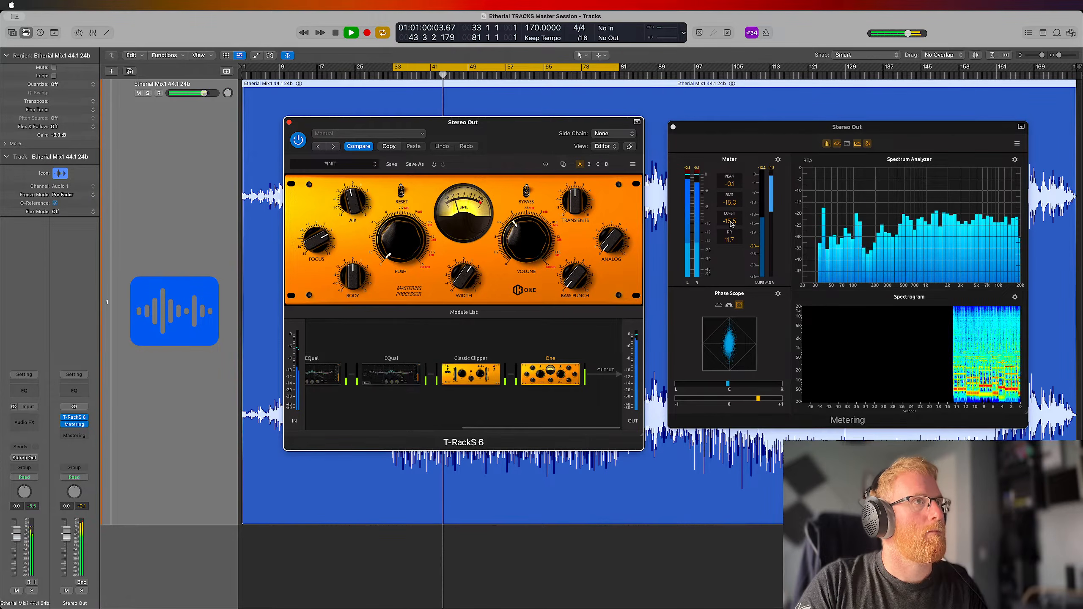
Stop playback and review the LUFS Numeric and LUFS Meter options in the Metering plug-in's meter settings
click(706, 250)
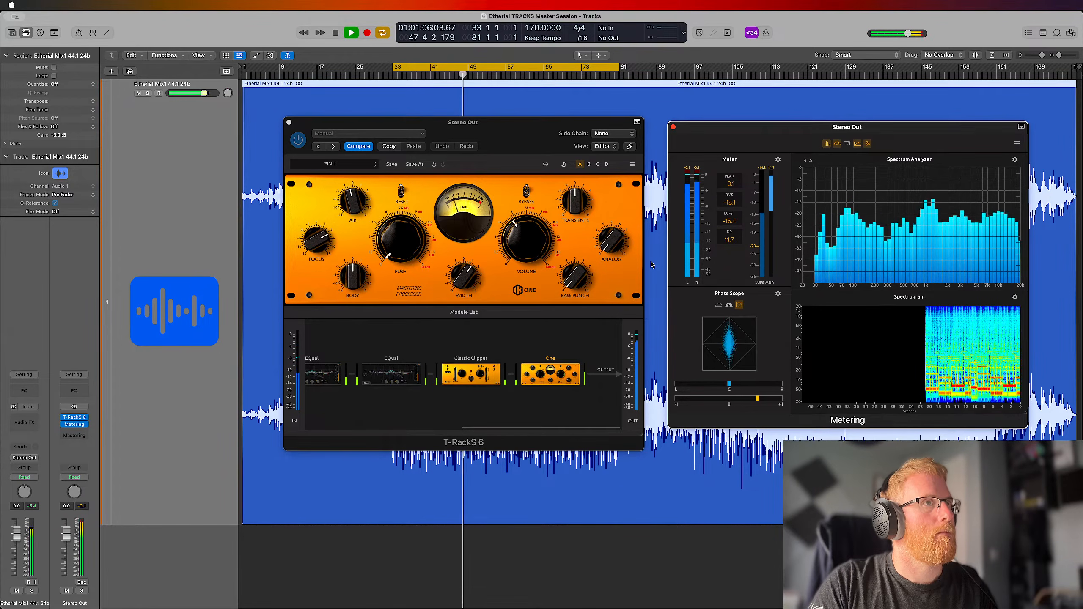
click(627, 256)
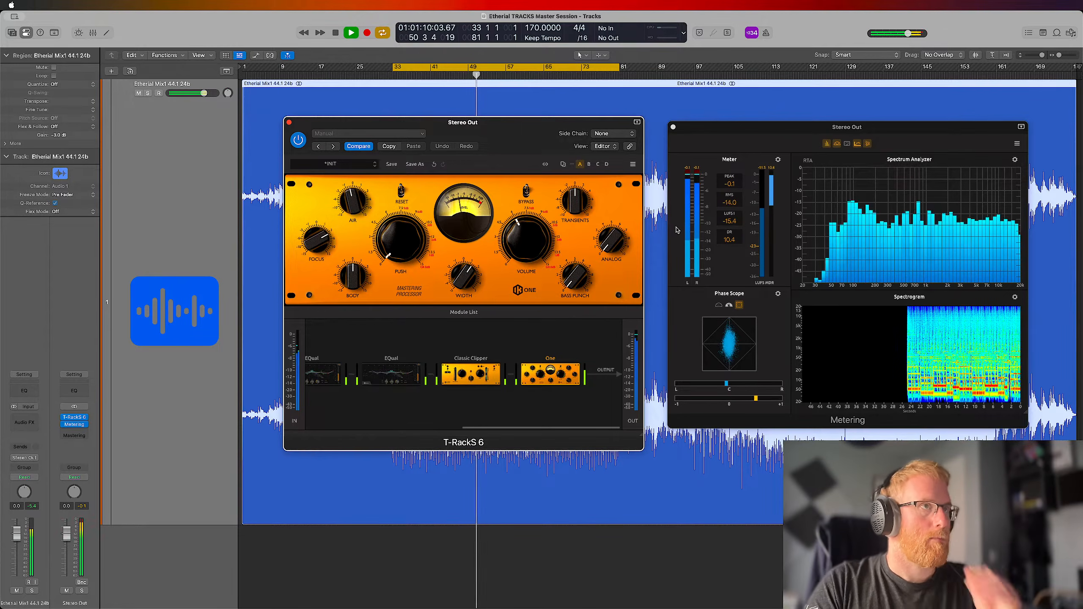
key(space)
click(778, 161)
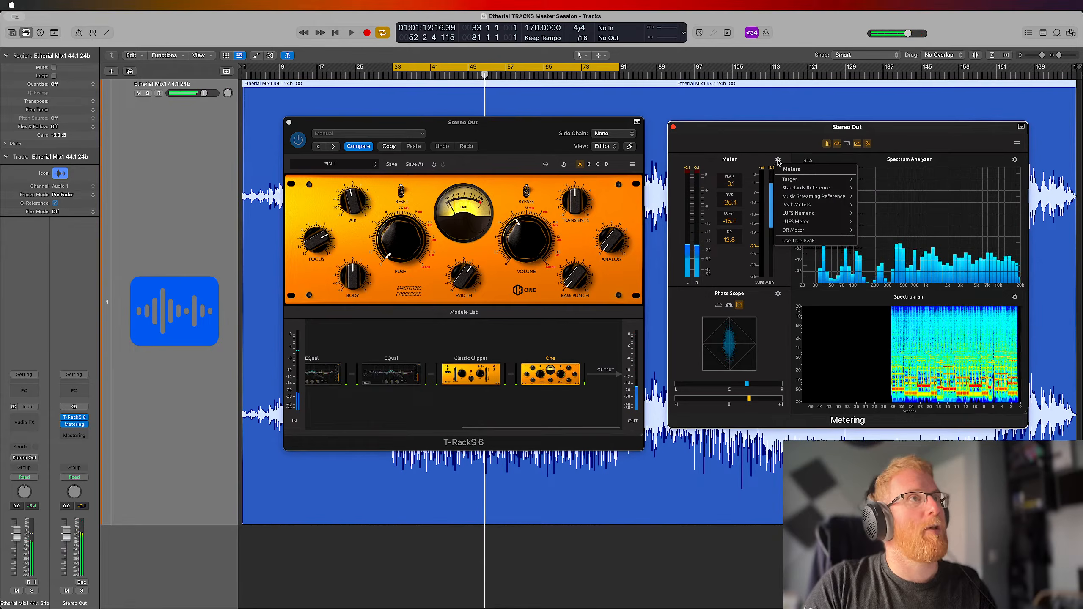
click(737, 161)
click(777, 161)
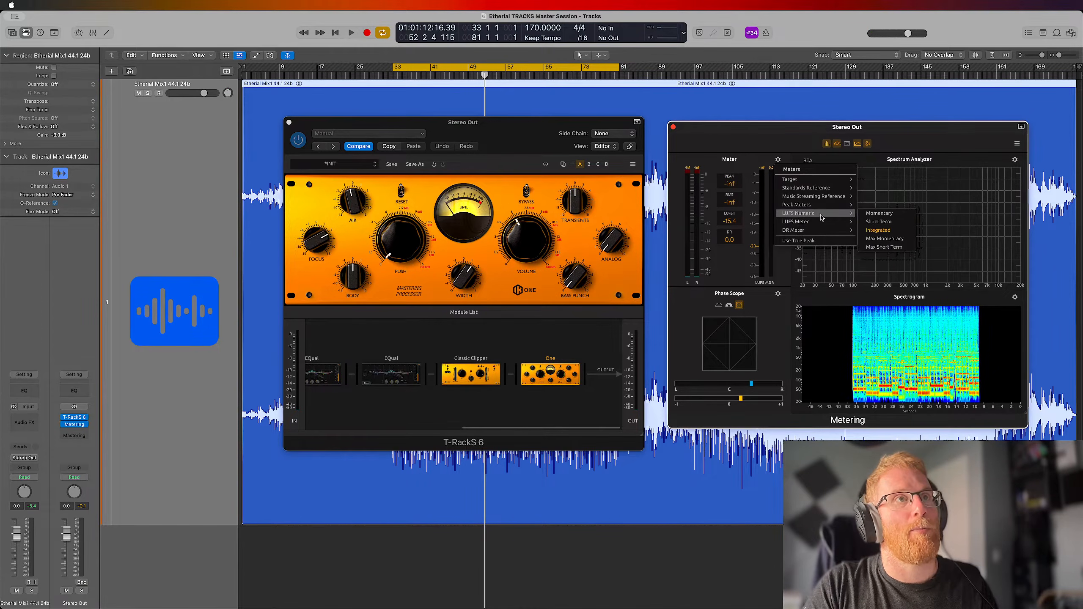
mouse_move(846, 215)
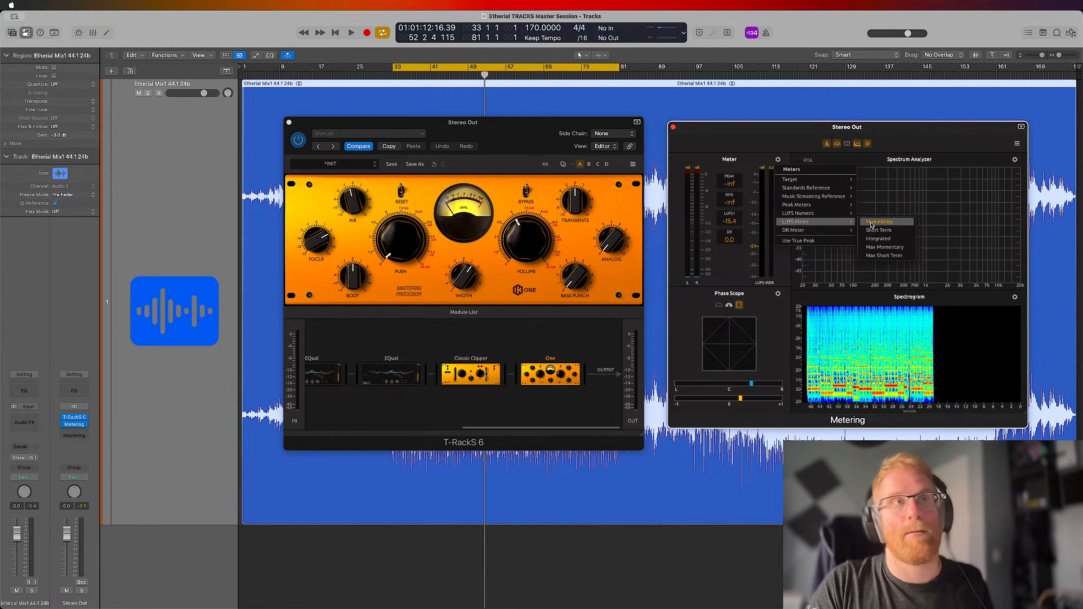
click(799, 144)
Play the loop briefly, switch off cycle mode, and return the stopped playhead to the start of the song
key(space)
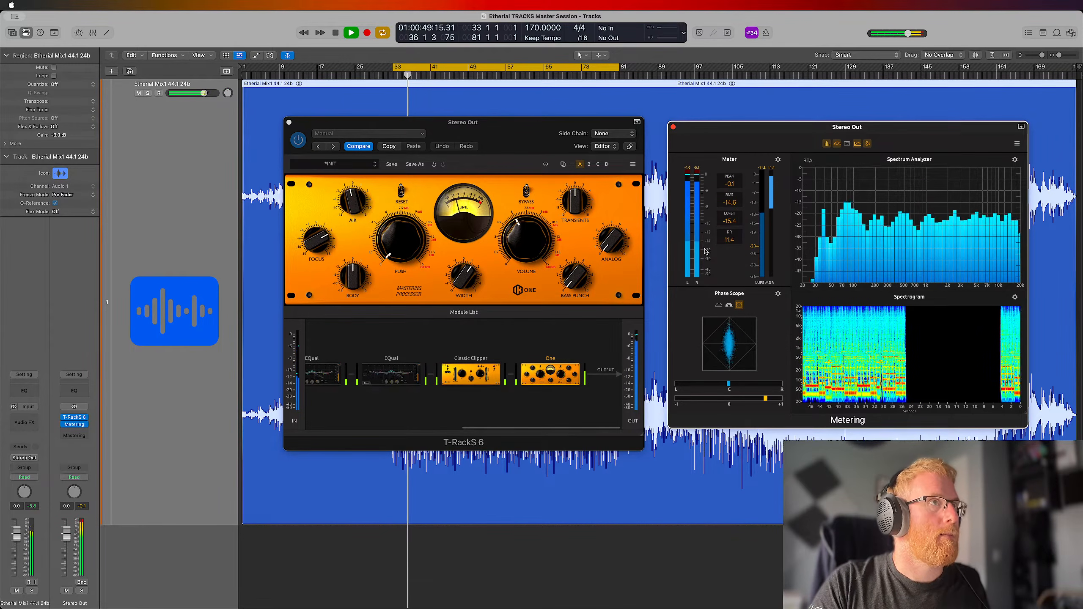
click(468, 68)
key(space)
key(Return)
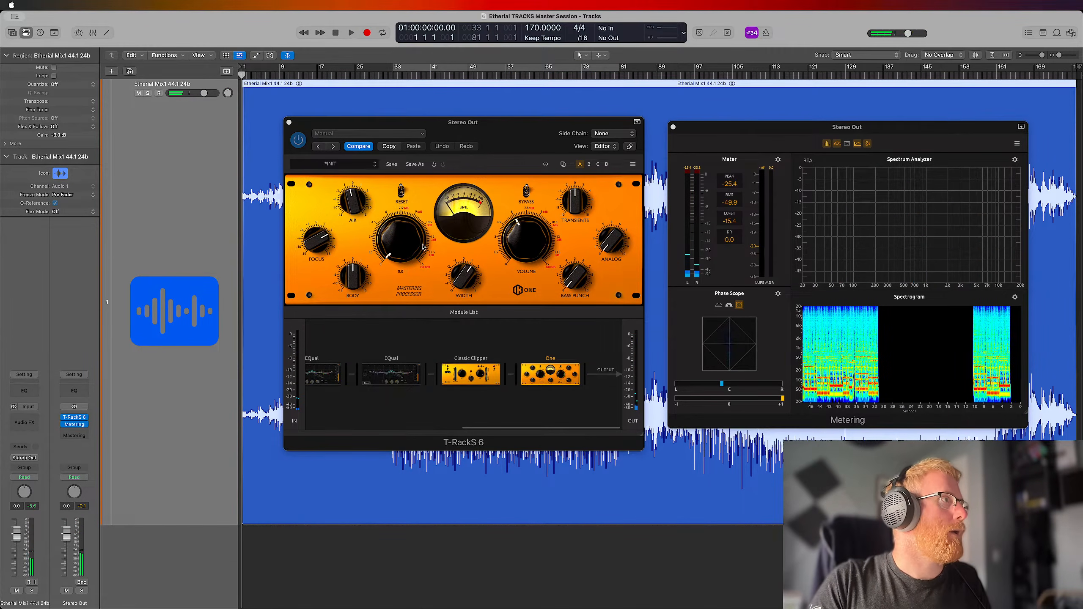
Raise the One module's Push slightly and play the song from the beginning
drag(395, 251, 399, 251)
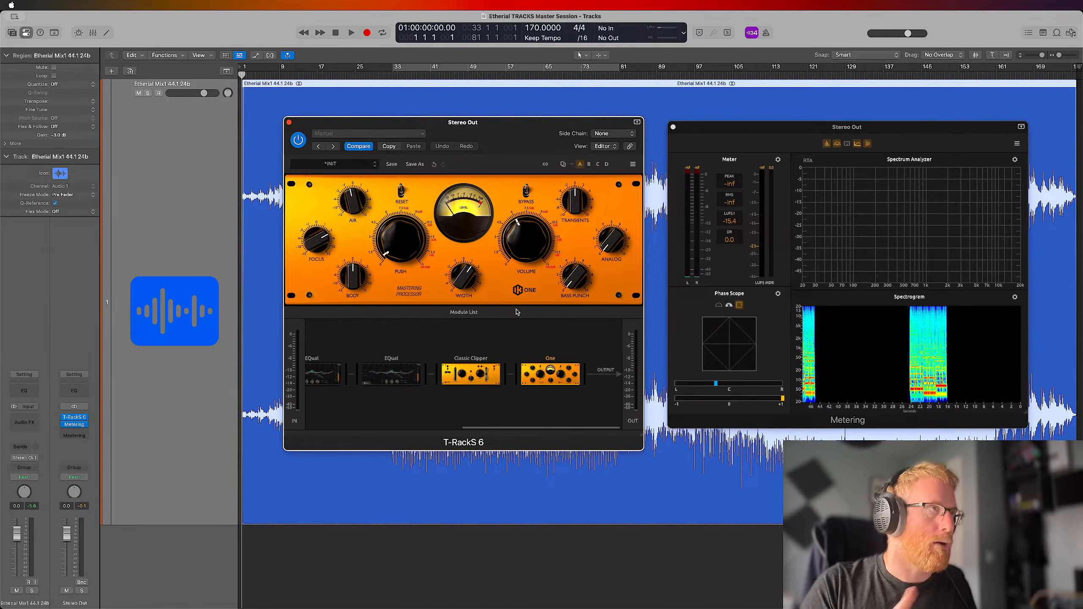
key(space)
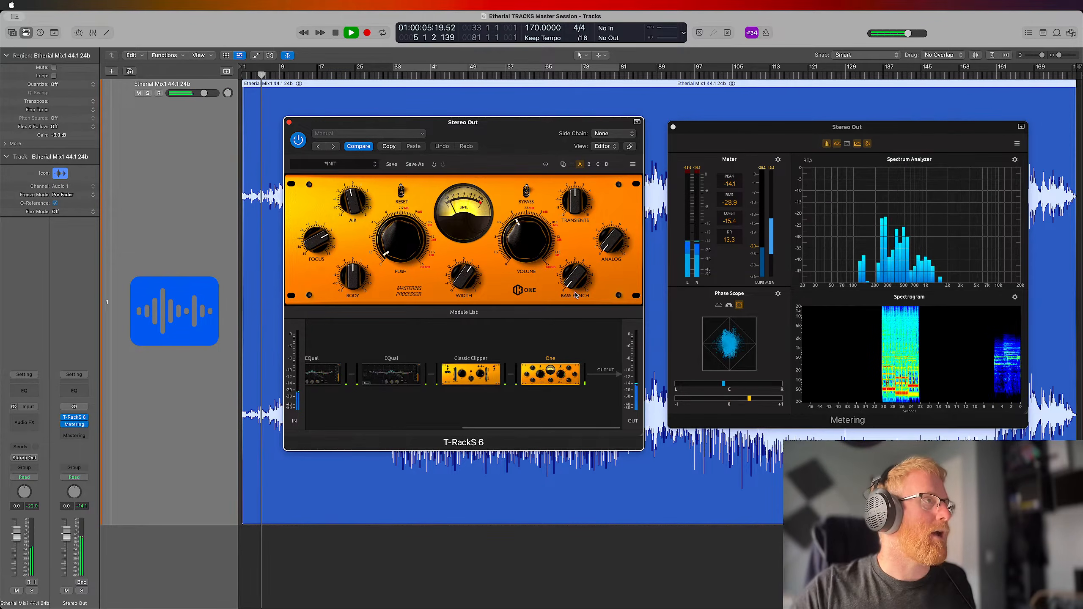
key(ctrl+Up)
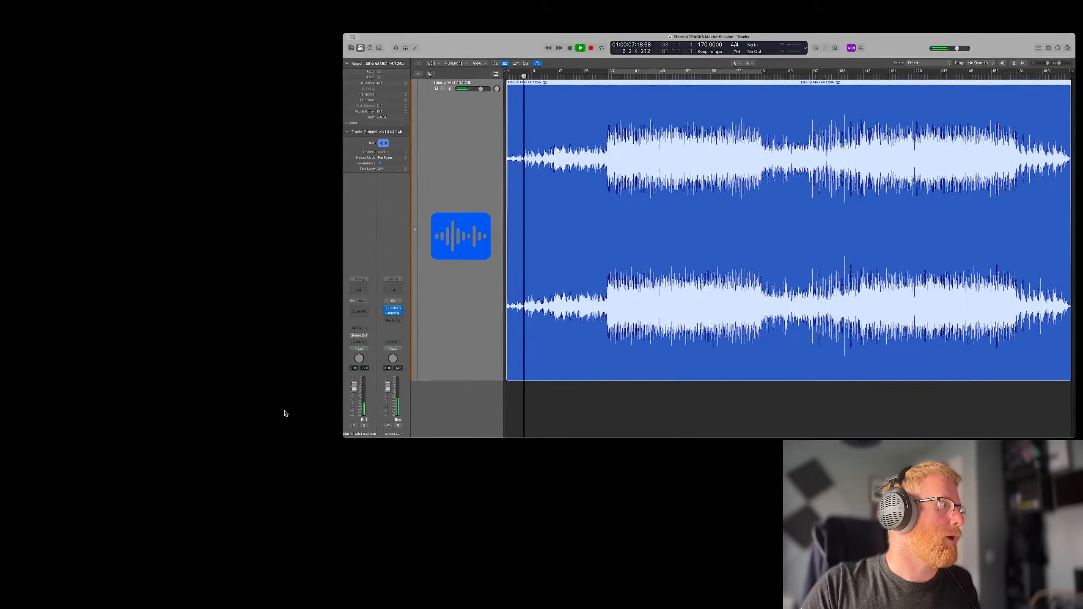
key(ctrl+Up)
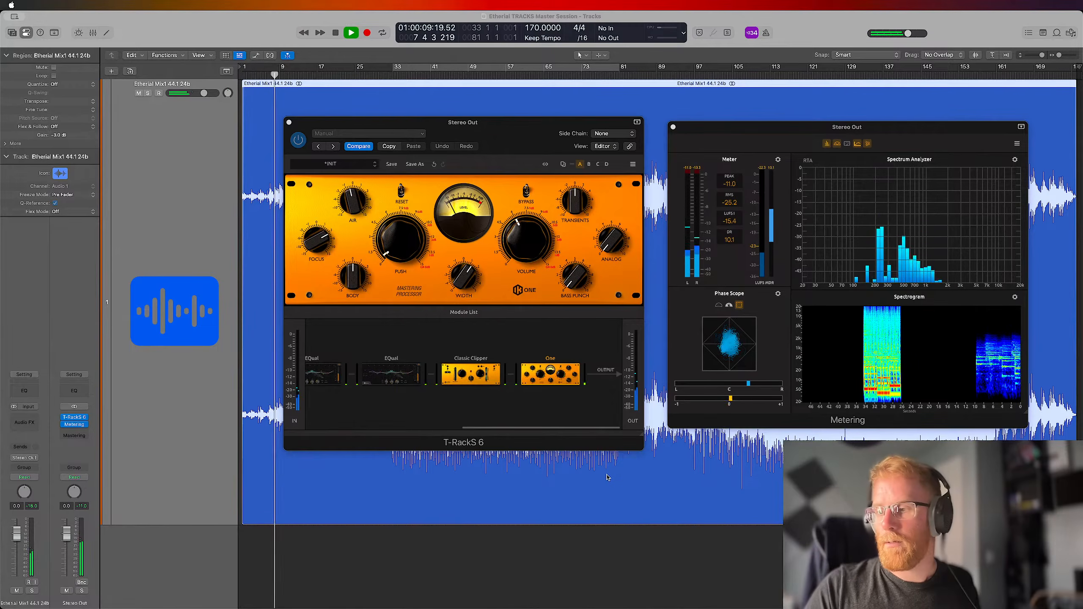
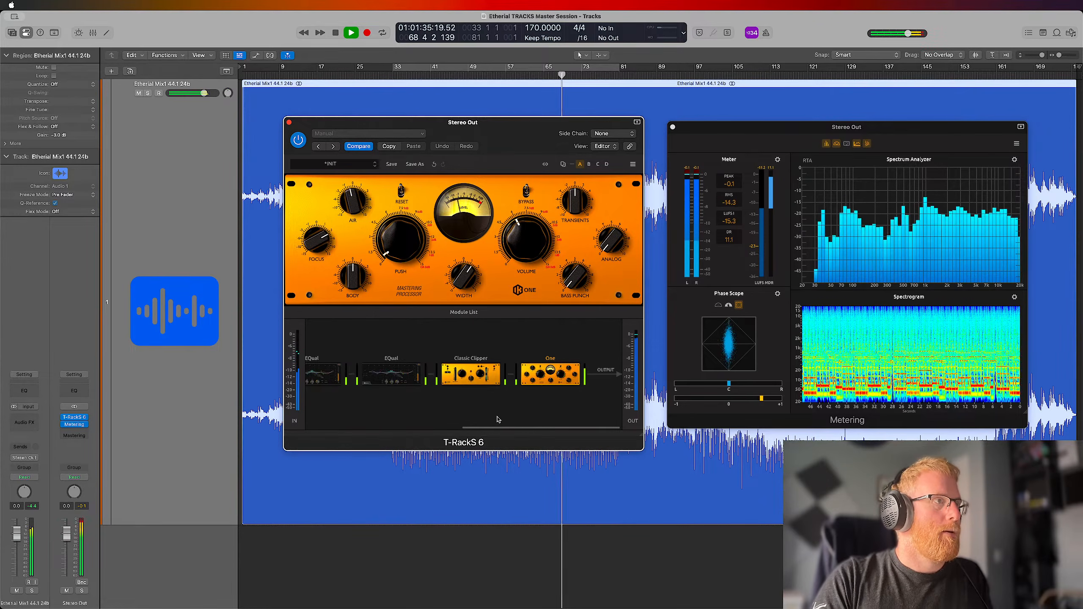
Add a Stealth Limiter from the Dynamics modules to the end of the T-RackS 6 chain, after the One module
click(470, 312)
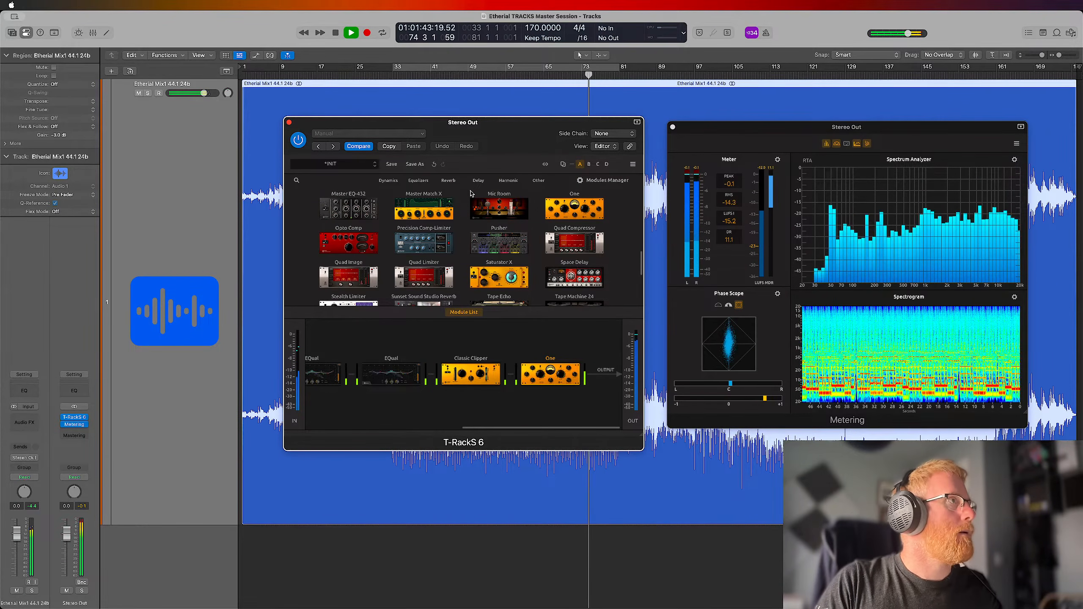
click(391, 182)
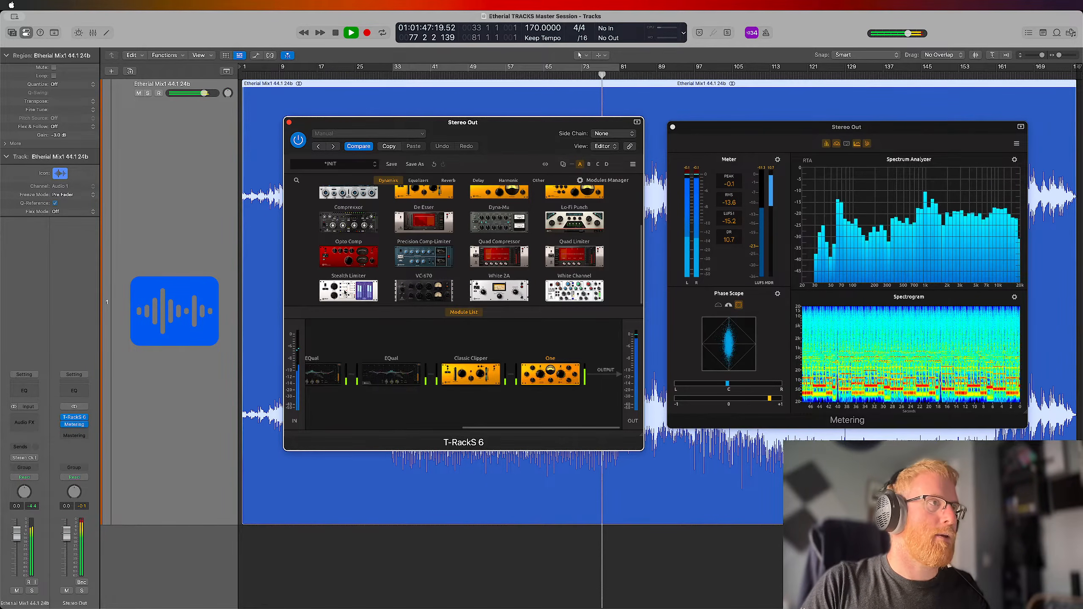
drag(346, 292, 601, 380)
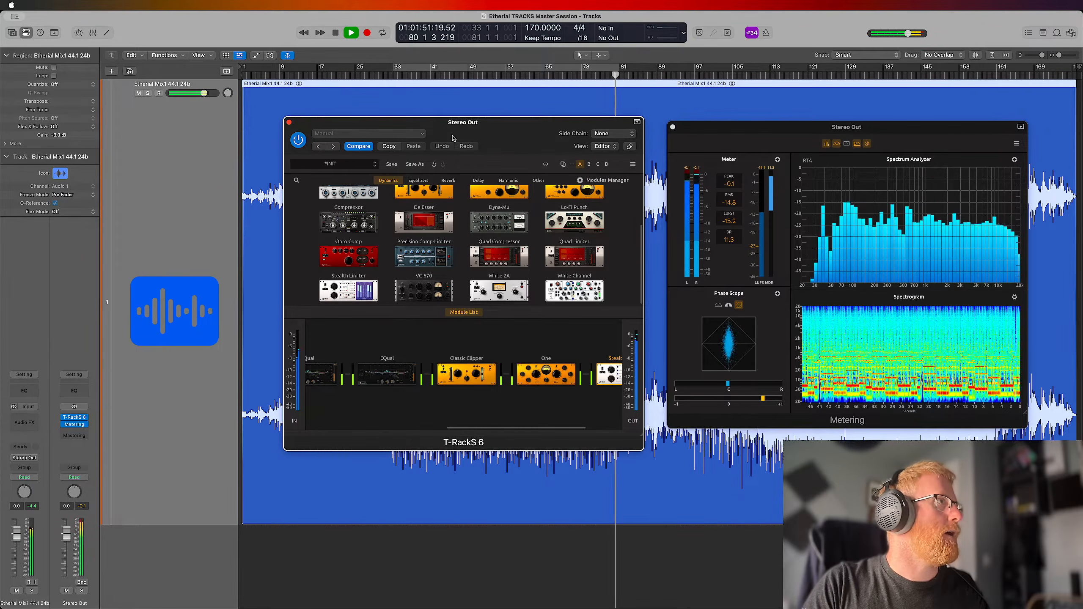
click(261, 204)
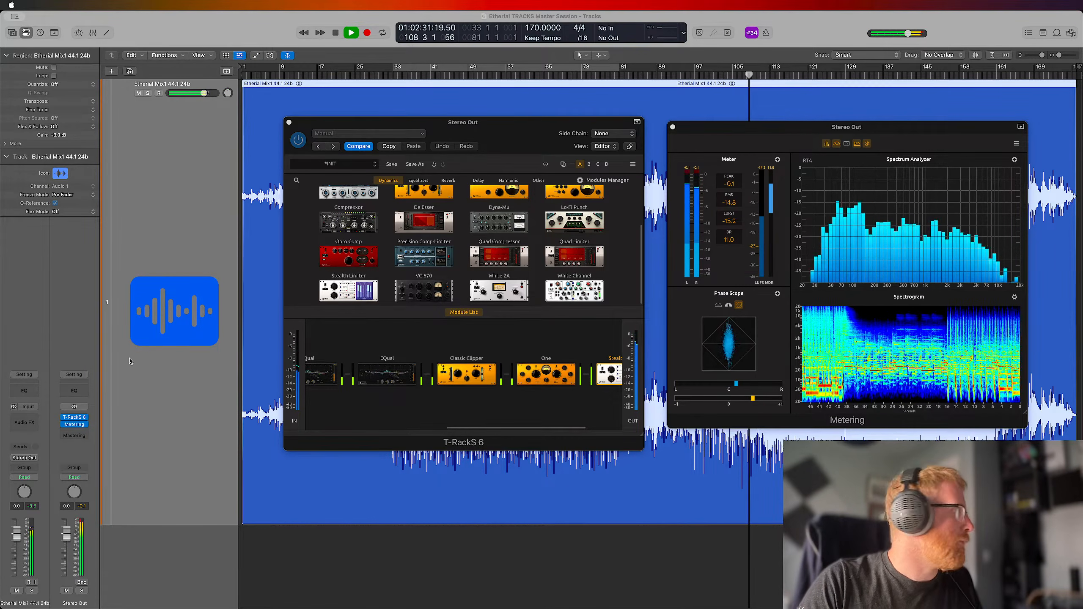
Try the stereo Passive EQ on the Etherial Mix1 audio channel and remove it again
click(13, 419)
mouse_move(43, 444)
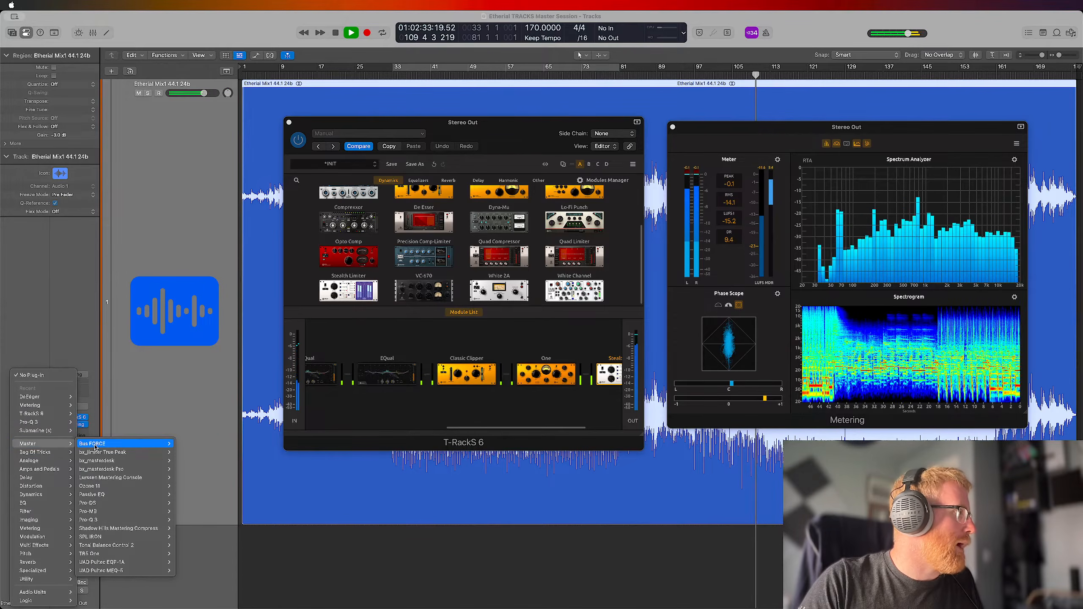
mouse_move(104, 447)
mouse_move(132, 502)
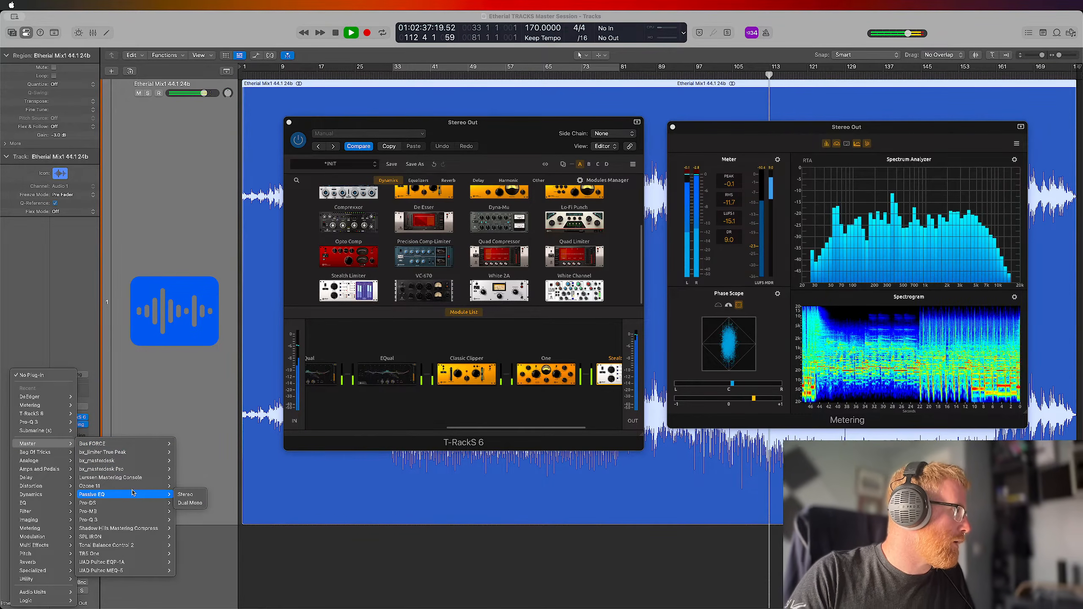
click(185, 495)
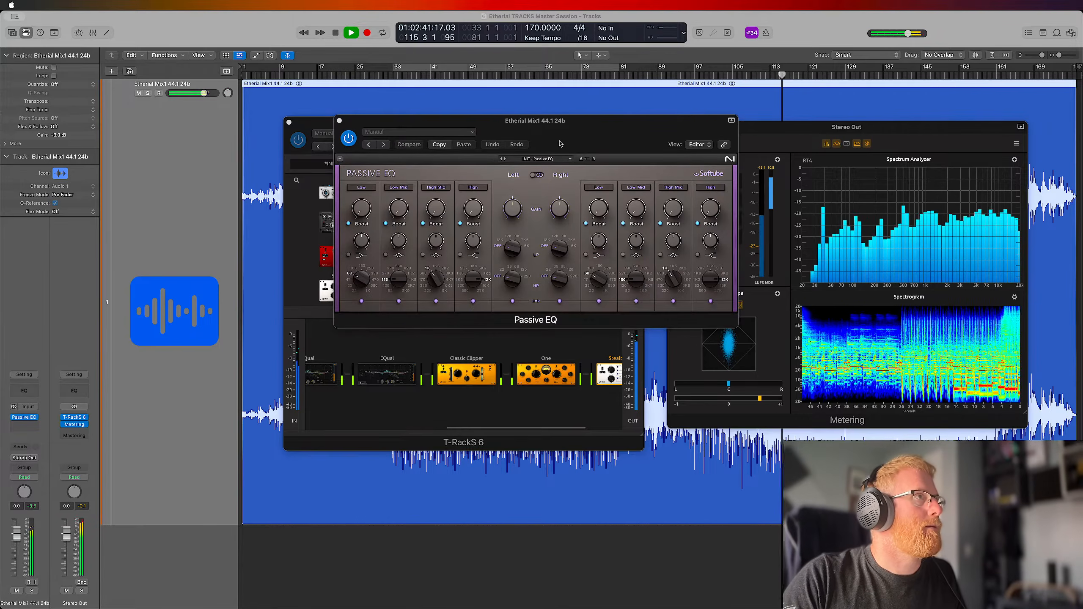
drag(486, 162, 555, 168)
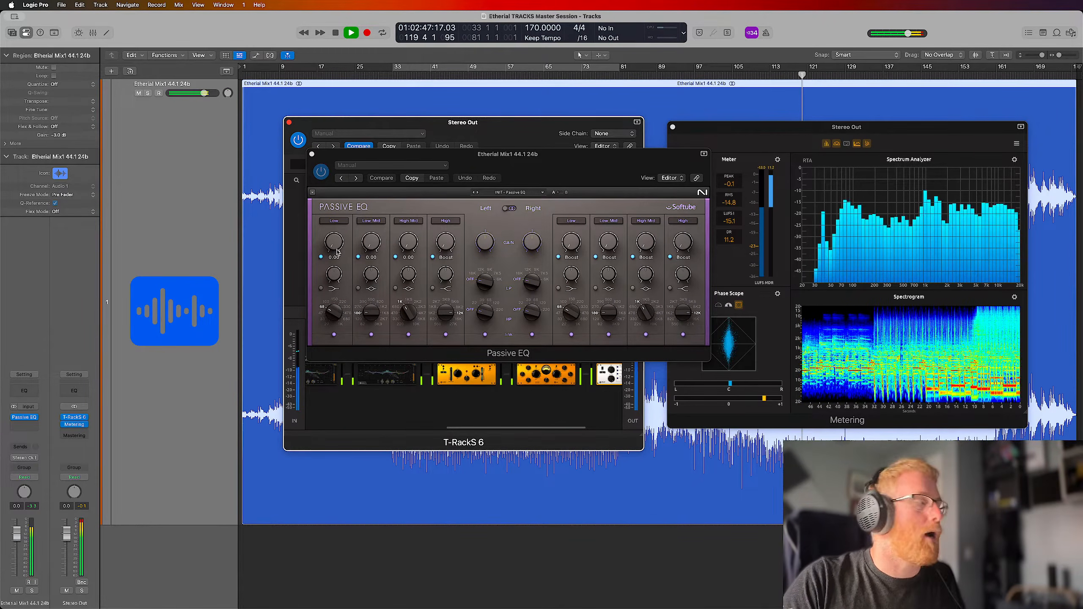
click(36, 421)
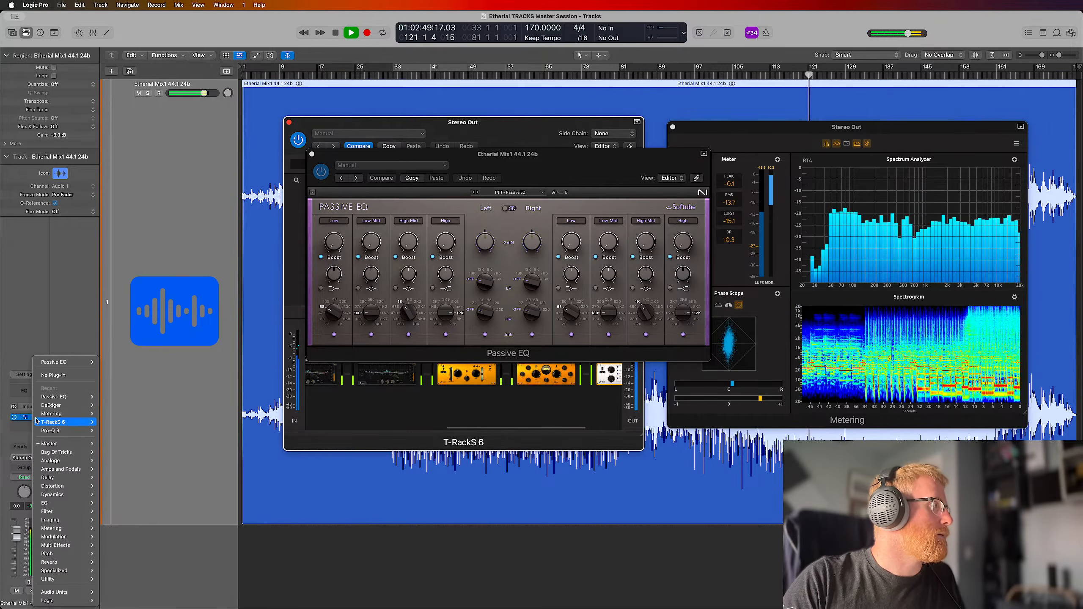
click(68, 375)
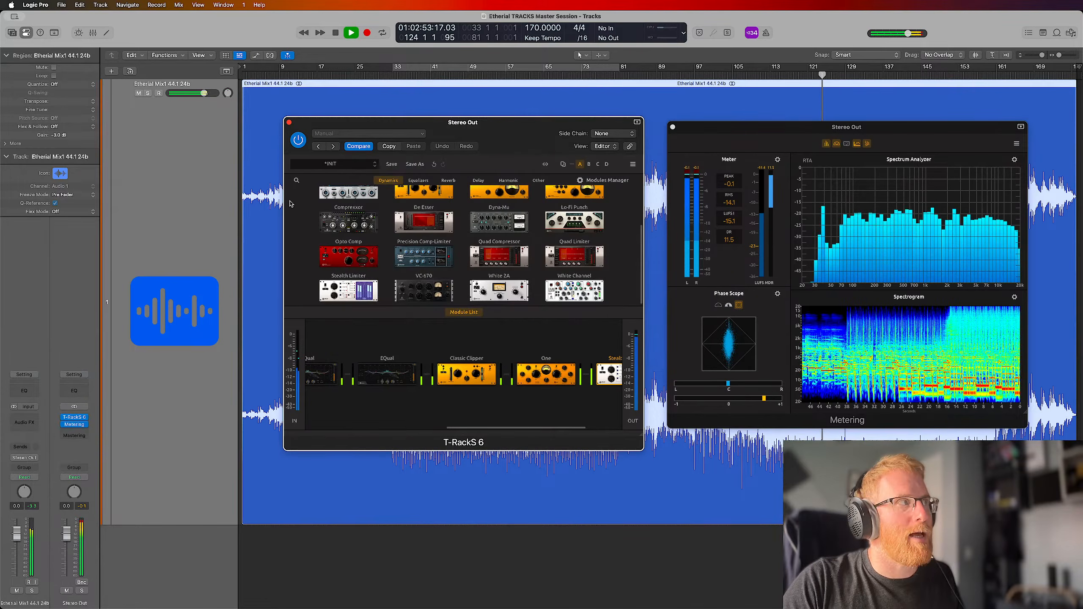
Stop playback of the song
click(269, 204)
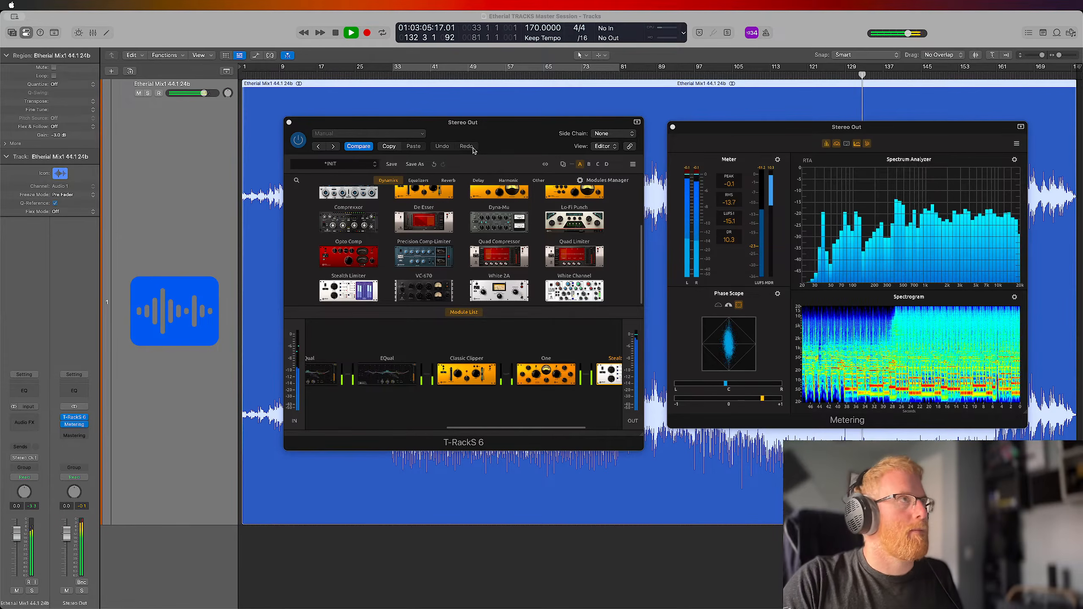
key(space)
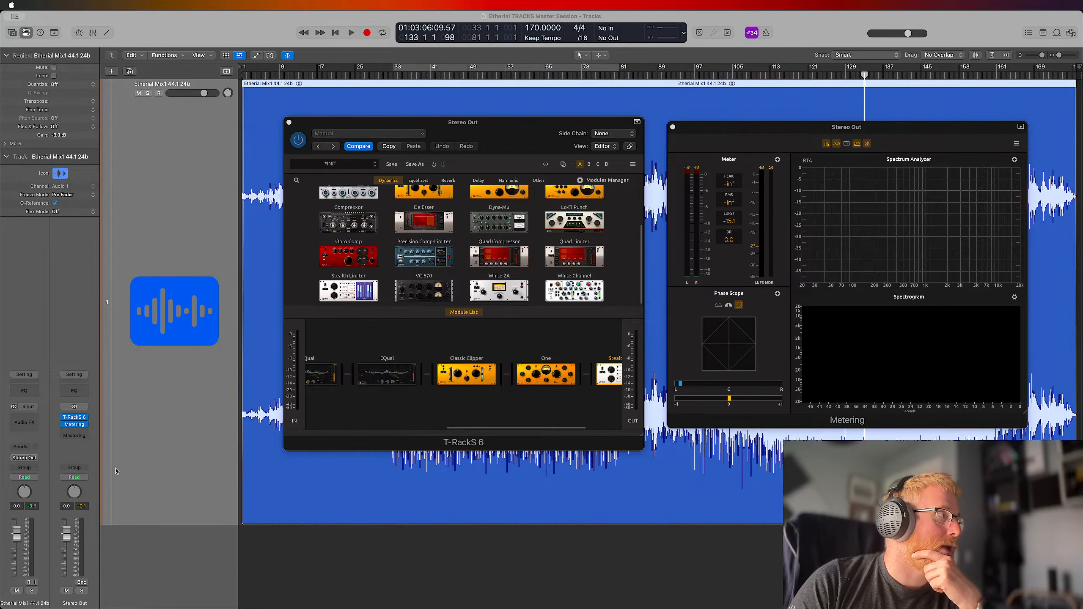
Try a Channel EQ on the Etherial Mix1 audio channel with a 3.9 dB boost at 840 Hz, and remove it again
click(26, 391)
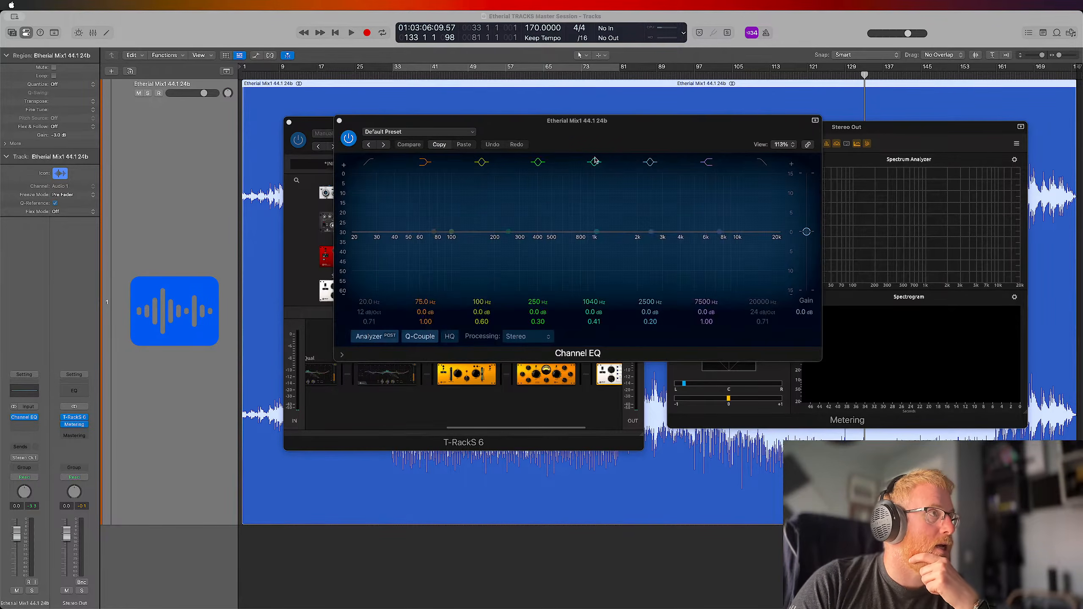
drag(615, 135, 627, 140)
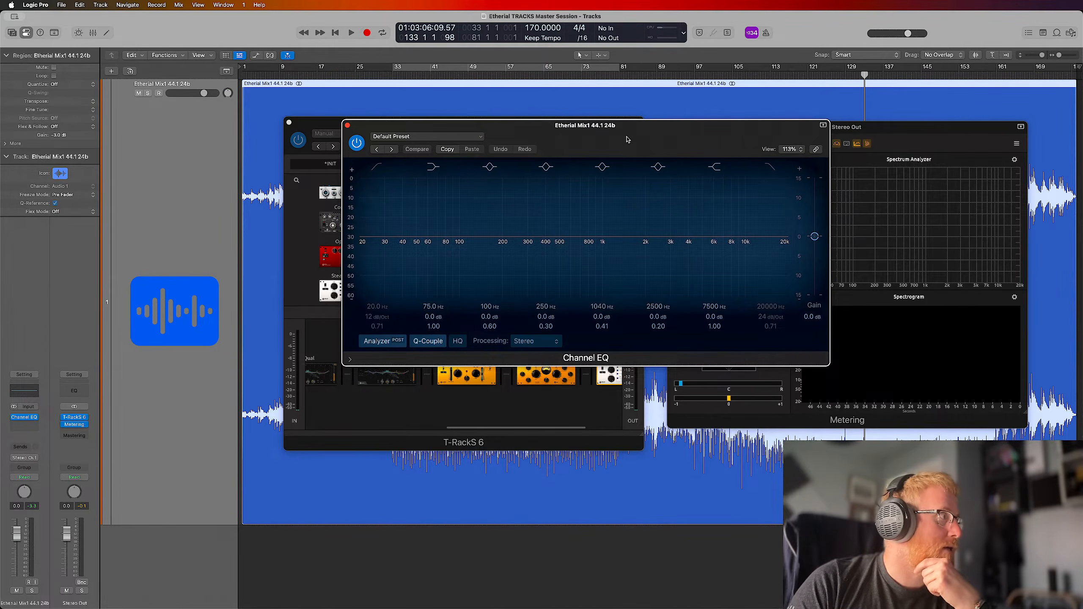
mouse_move(605, 238)
mouse_down()
mouse_move(581, 235)
mouse_move(592, 222)
mouse_up()
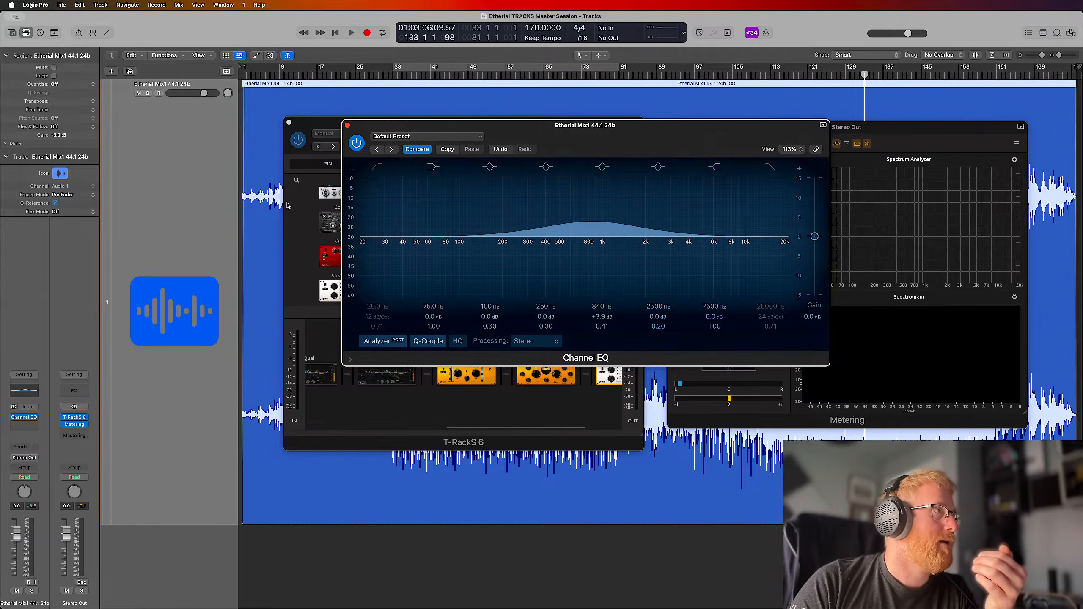
click(25, 425)
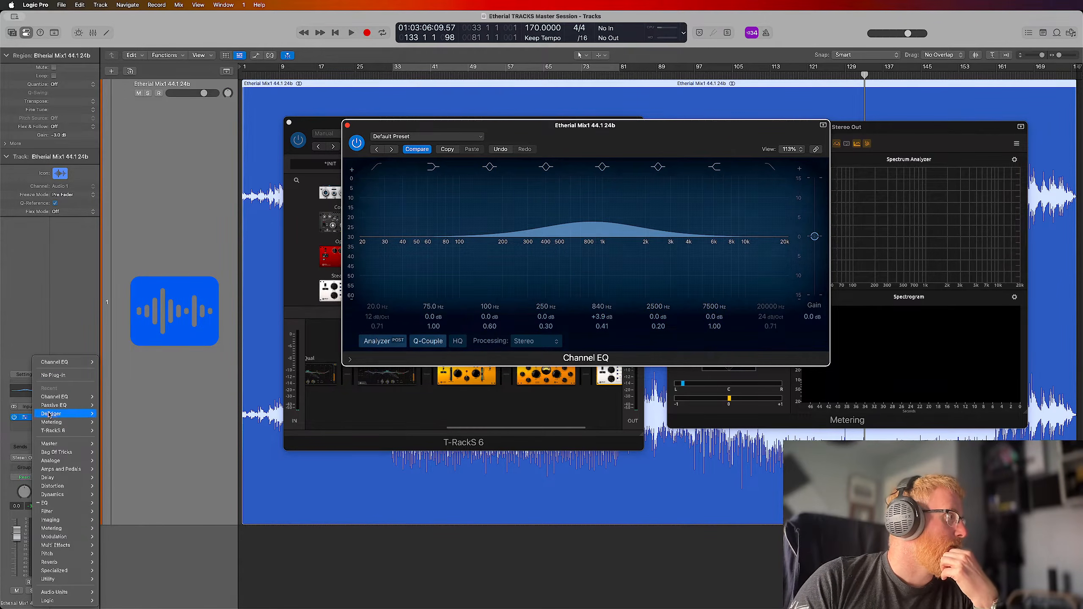
click(67, 375)
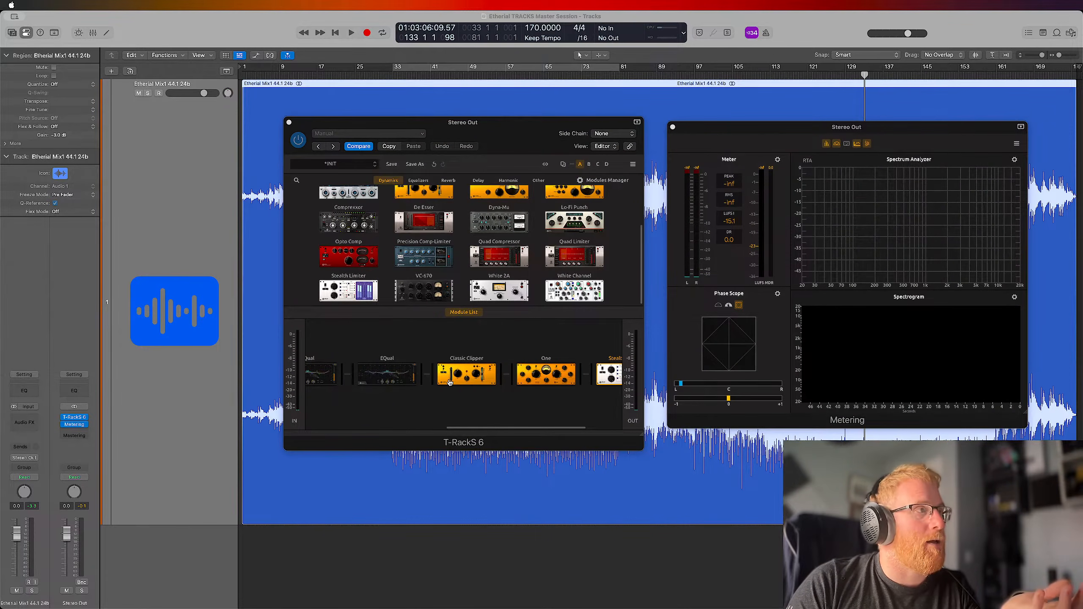
Browse the Audio Units plug-ins available for the Etherial Mix1 channel, including the Waves list, without inserting one
click(26, 423)
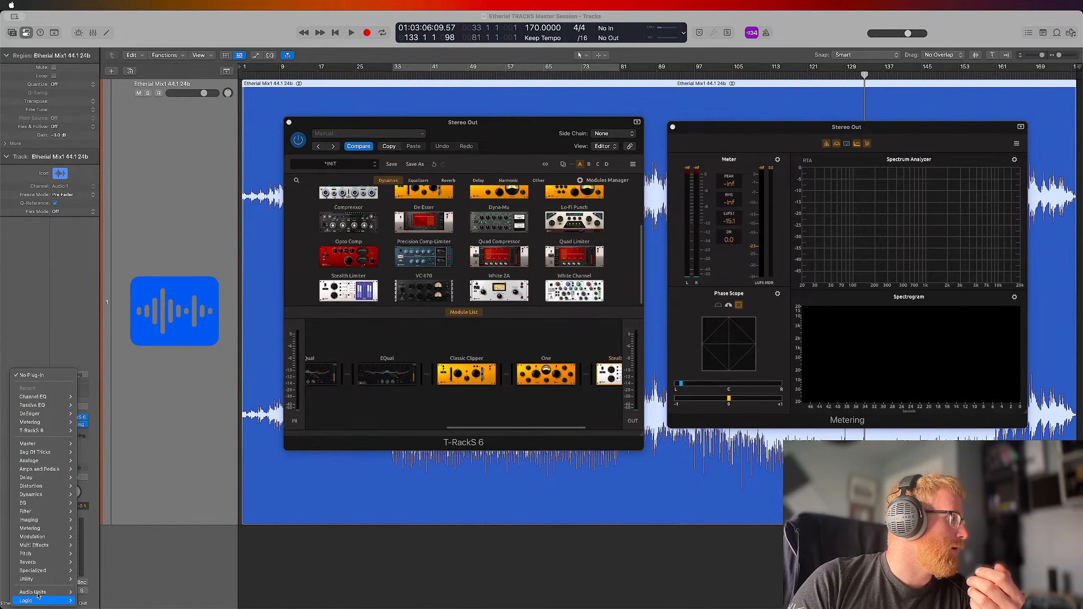
mouse_move(41, 593)
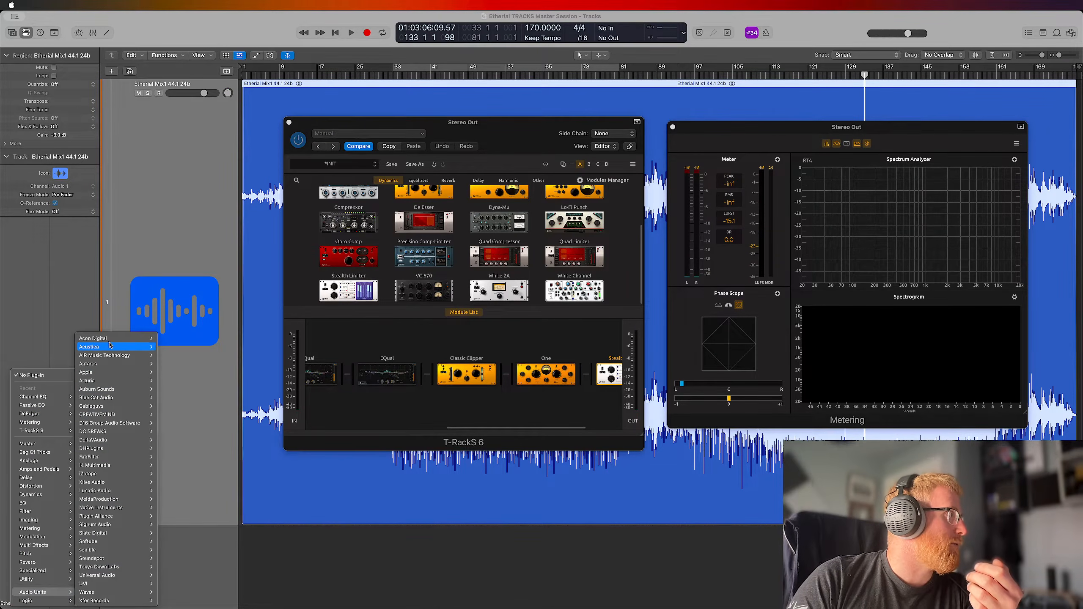
mouse_move(110, 379)
mouse_move(184, 389)
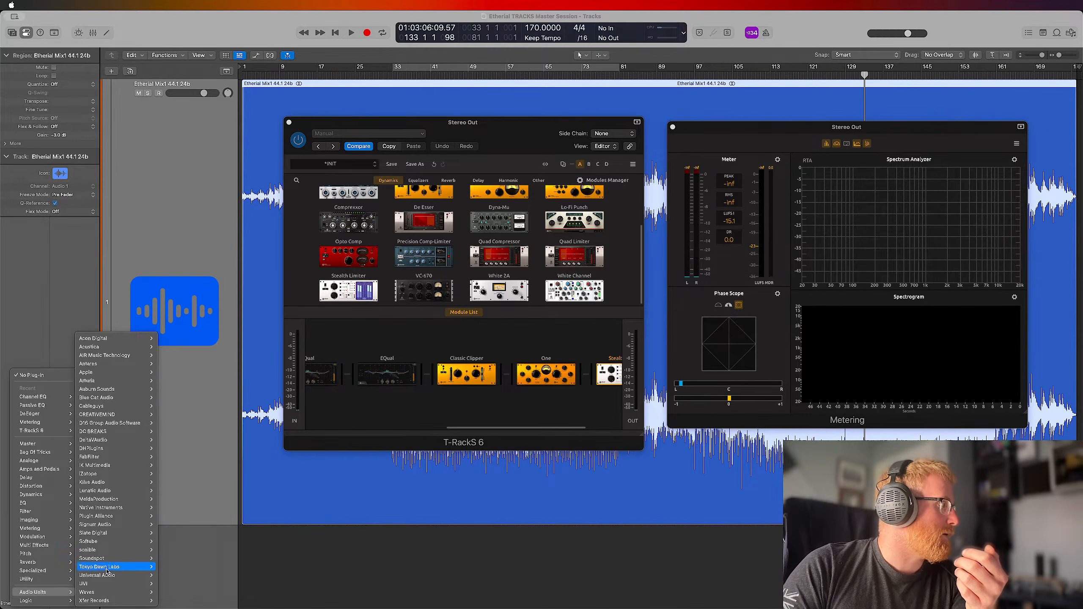
mouse_move(99, 593)
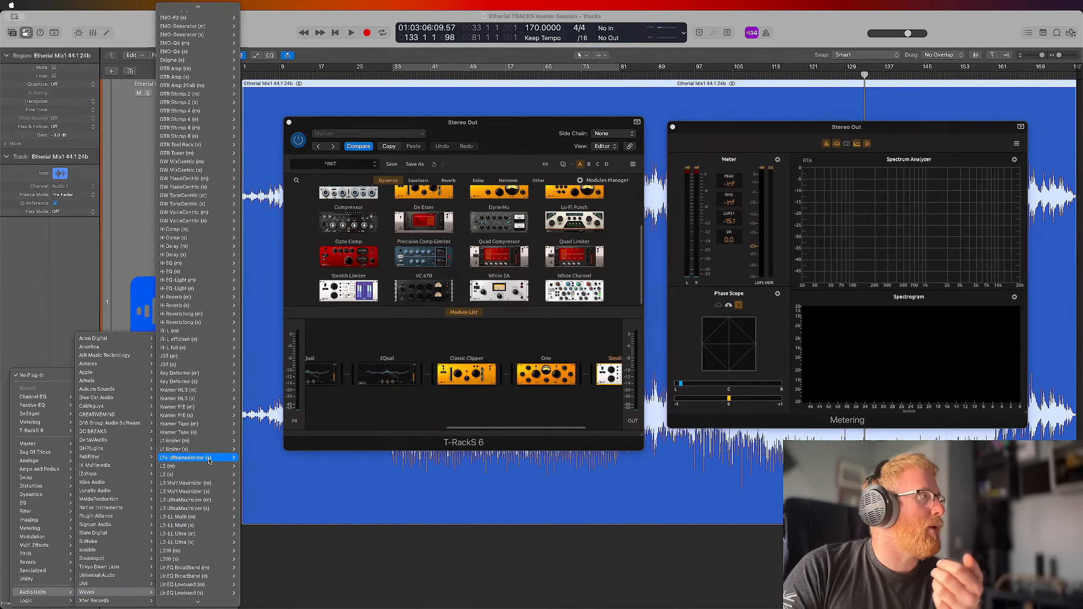
scroll(208, 463, up, 15)
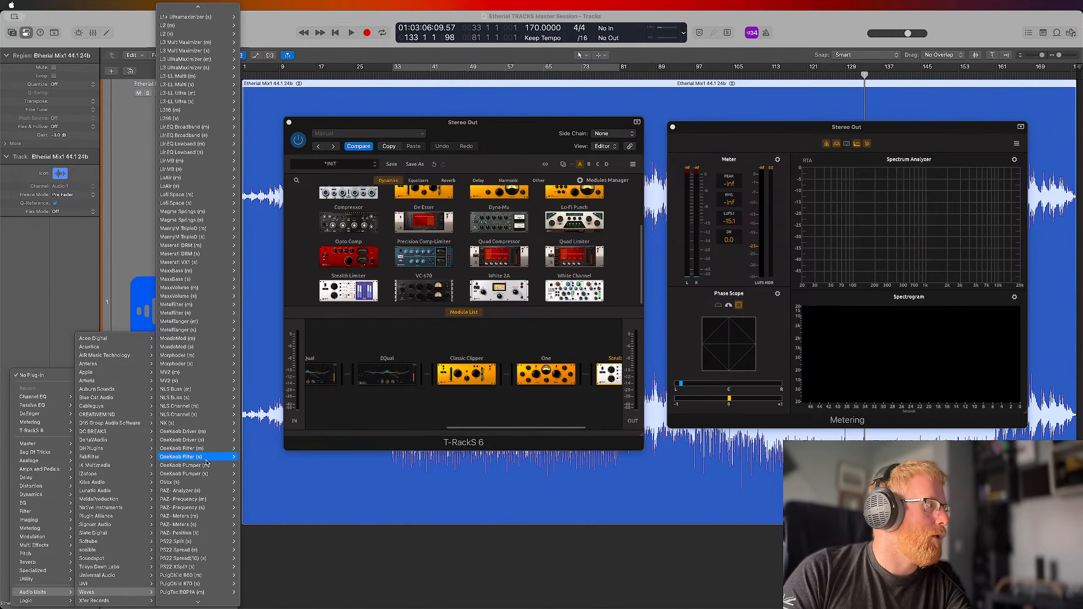
mouse_move(206, 463)
mouse_move(142, 569)
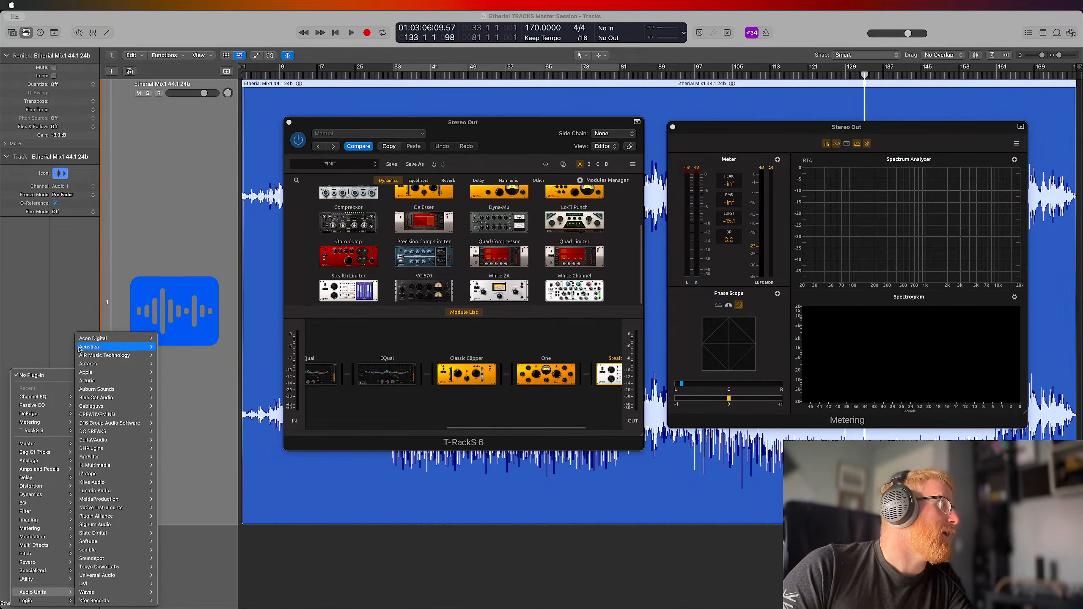
click(60, 338)
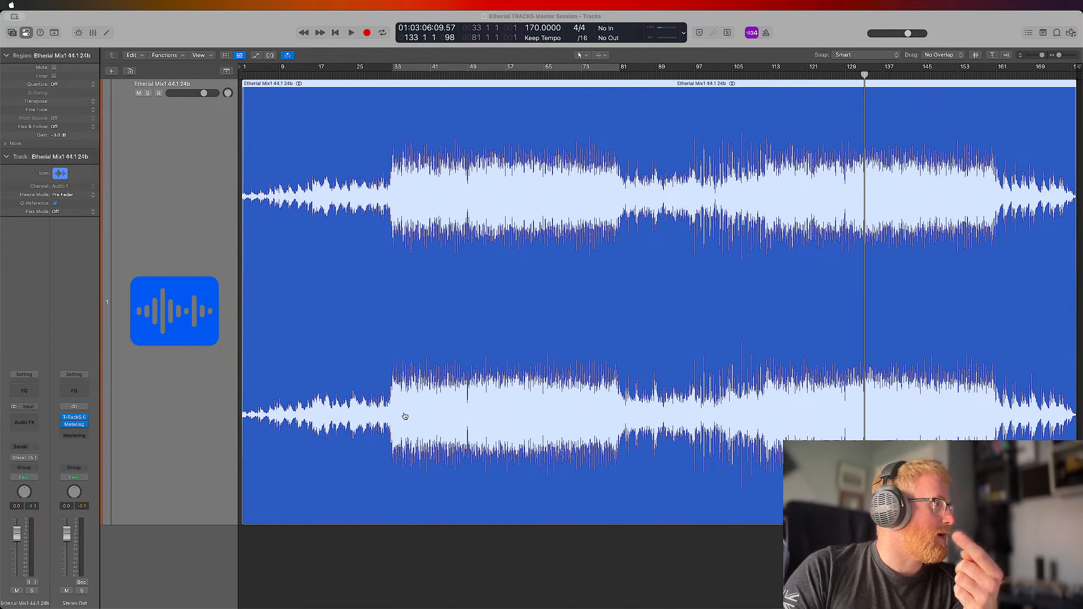
Reopen T-RackS 6 on the Stereo Out and show the controls of the Stealth Limiter at the end of the chain
click(75, 420)
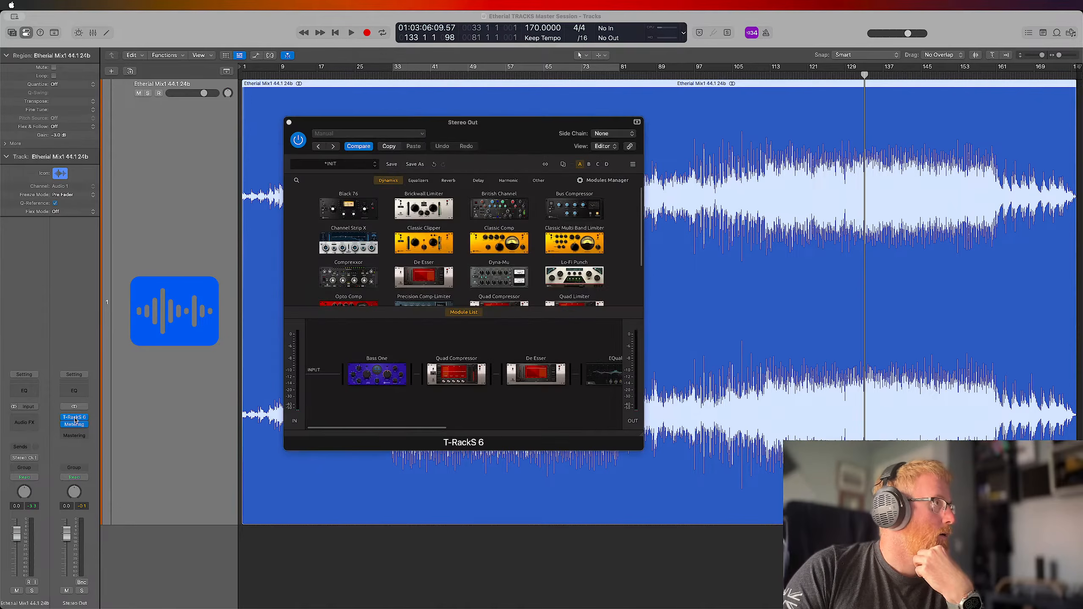
scroll(556, 388, right, 5)
click(557, 375)
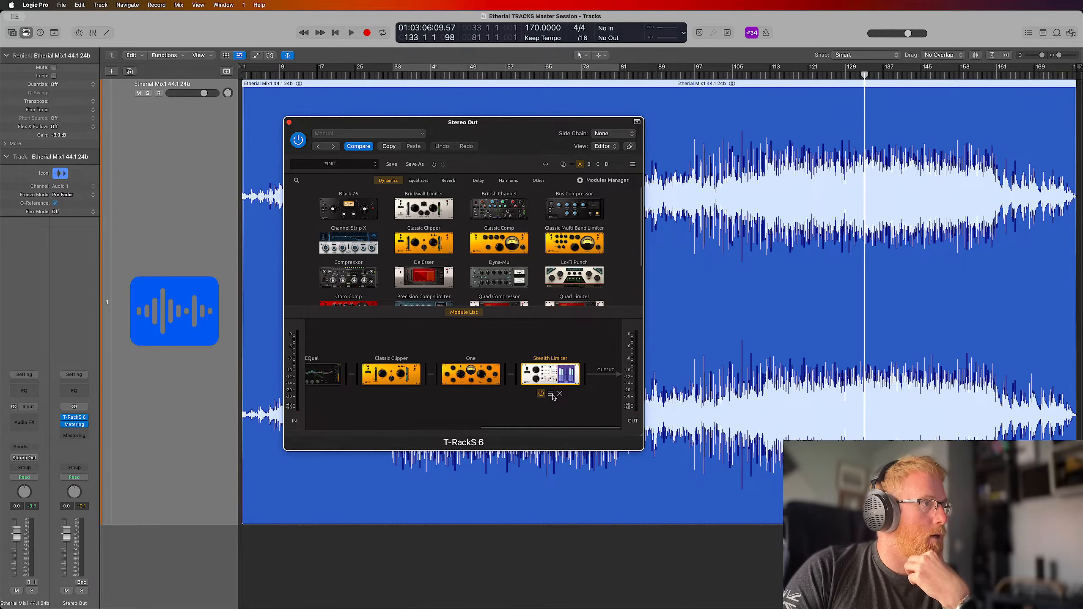
click(470, 313)
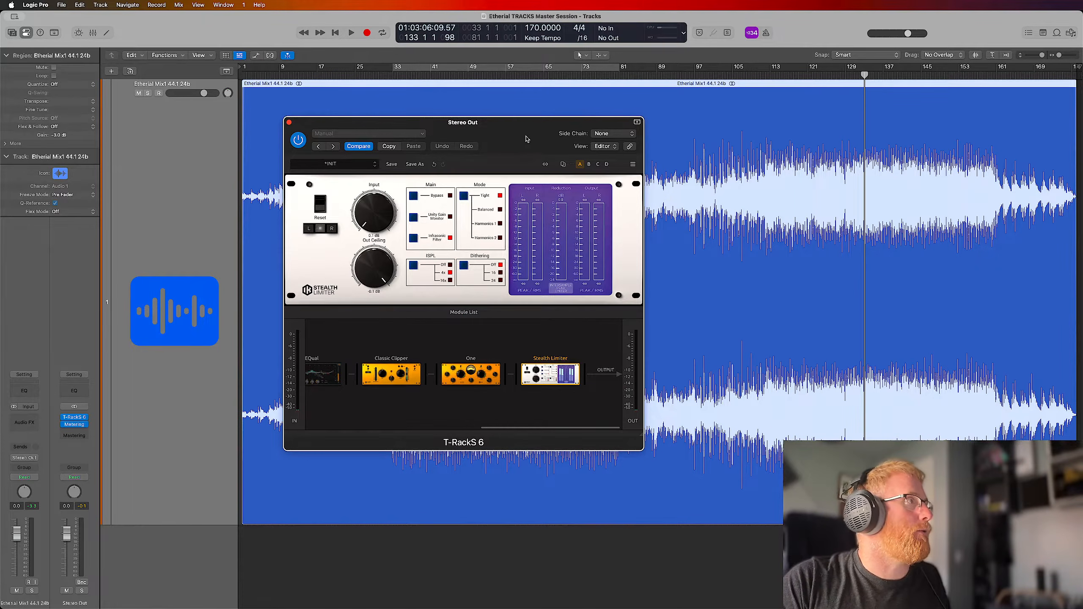
Open the Metering plug-in on the Stereo Out and arrange it beside the T-RackS 6 window
drag(527, 139, 436, 148)
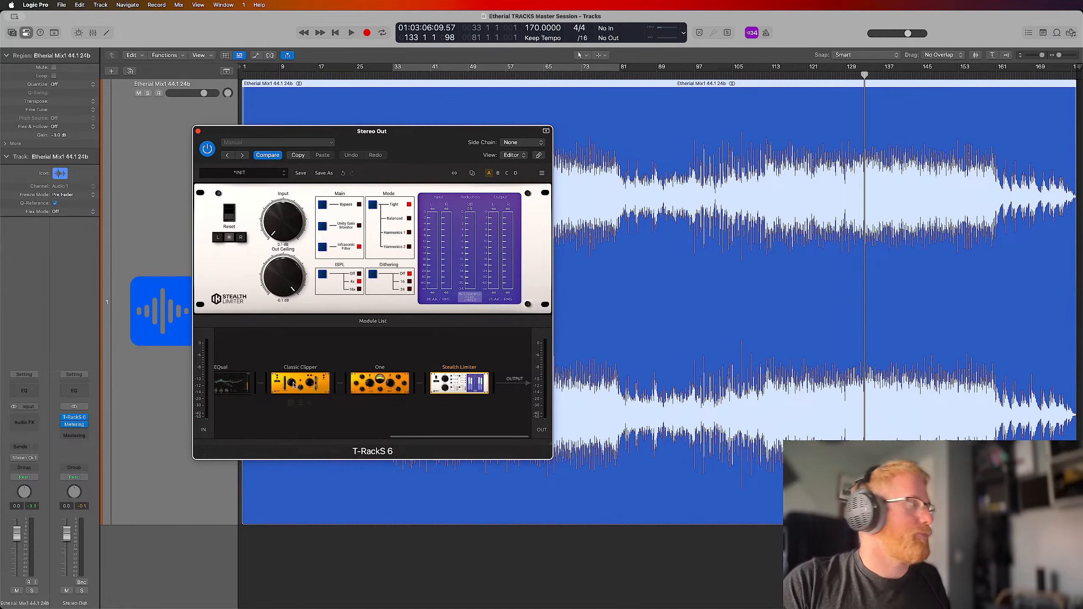
click(76, 424)
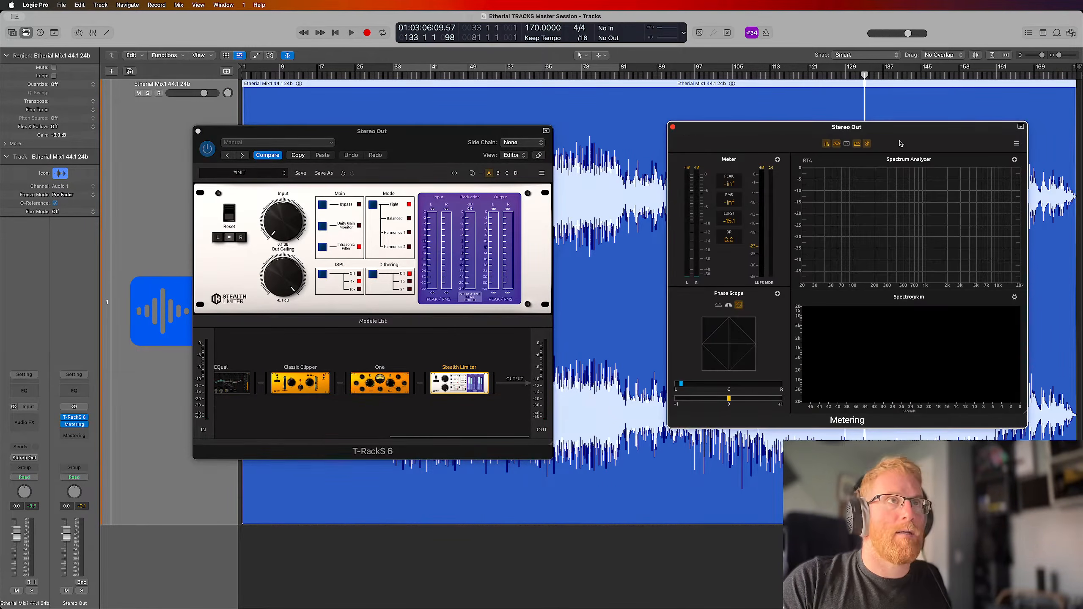
drag(905, 131, 831, 136)
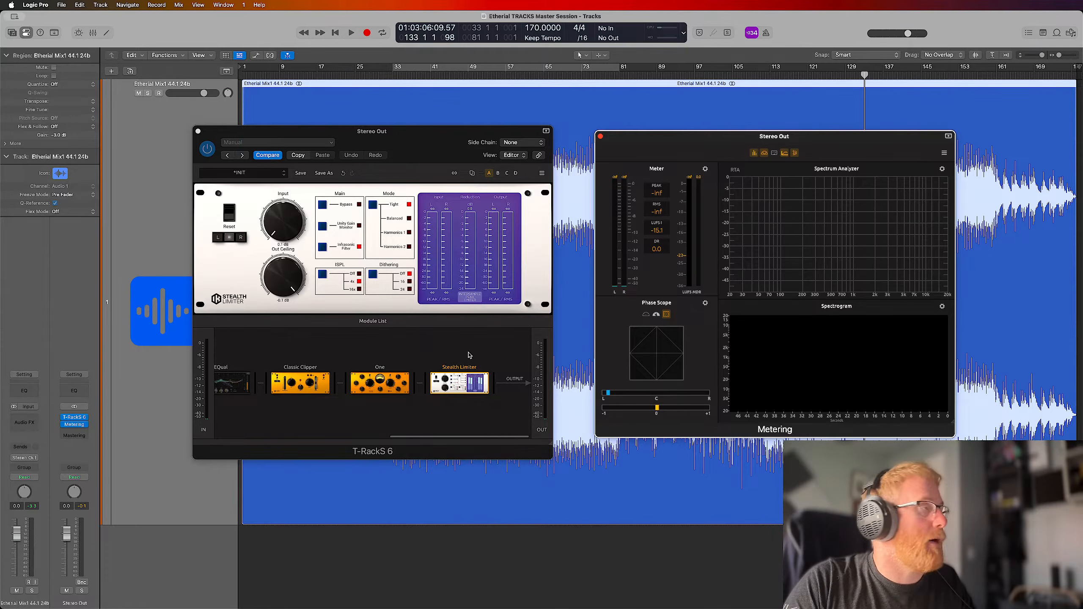
Play the song and raise the Stealth Limiter's Input to about 4 dB, checking the loudness in the Metering plug-in
key(space)
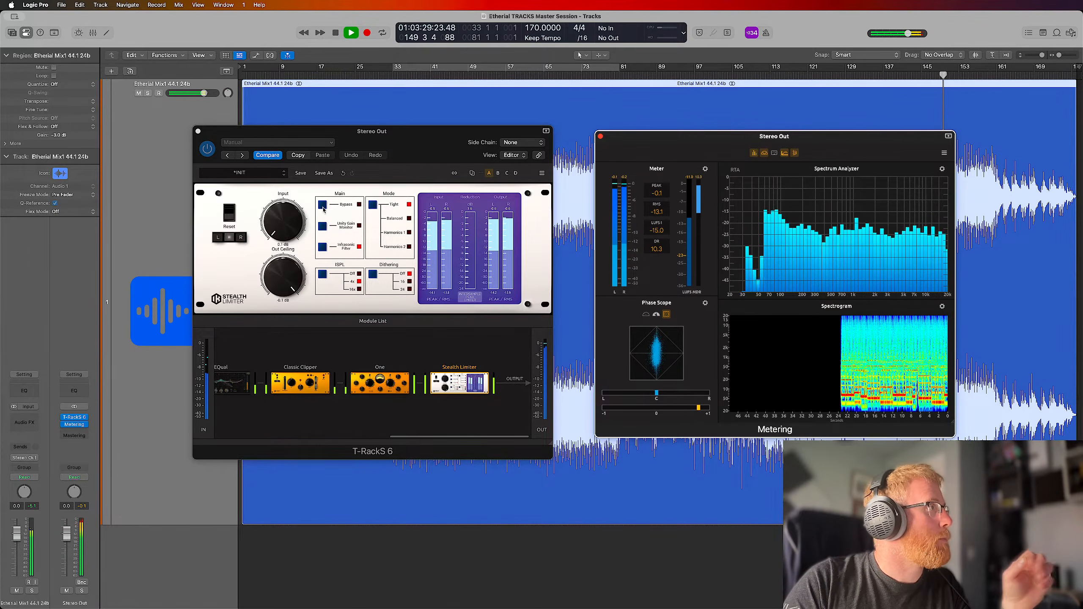
click(282, 232)
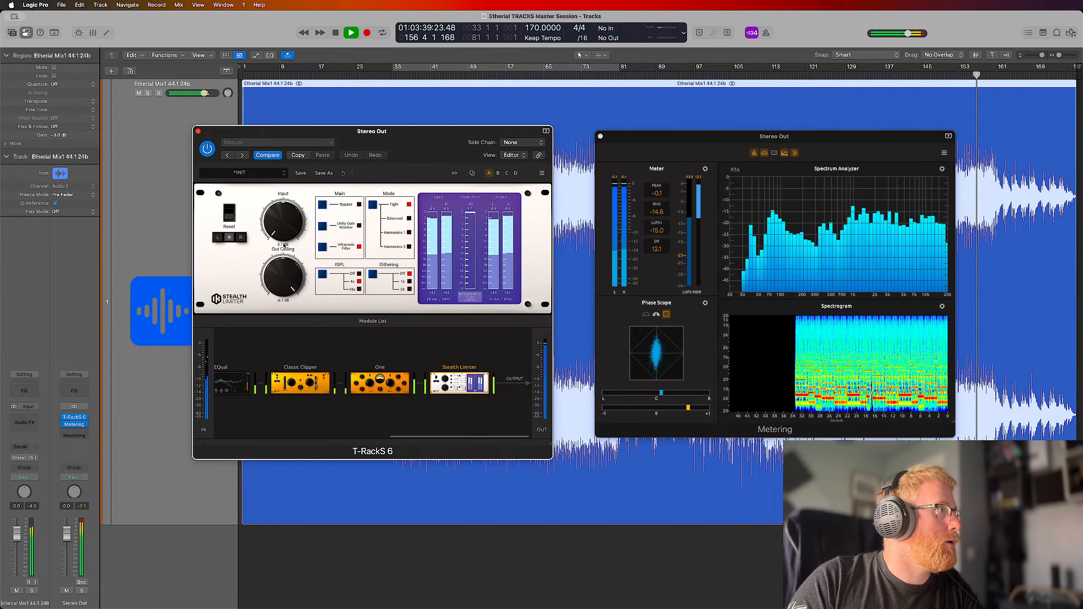
drag(288, 285, 290, 286)
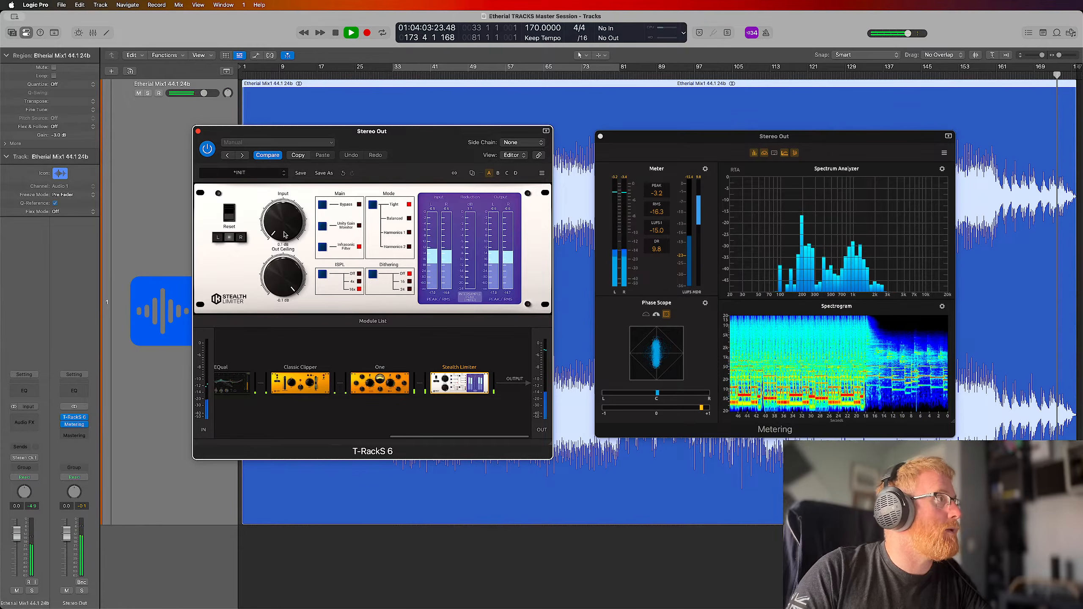
drag(284, 235, 286, 214)
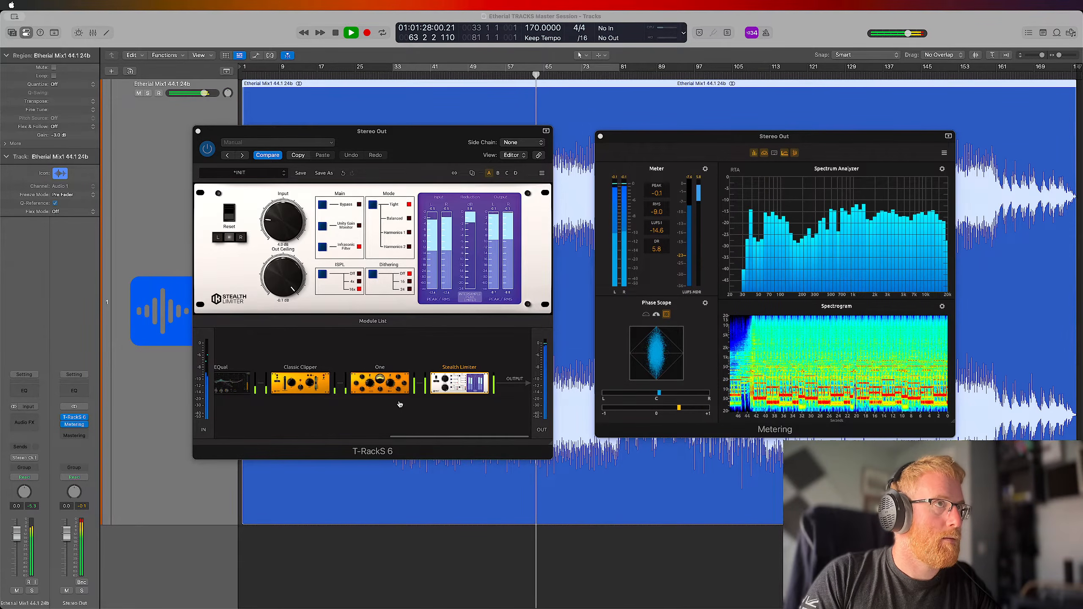
click(684, 147)
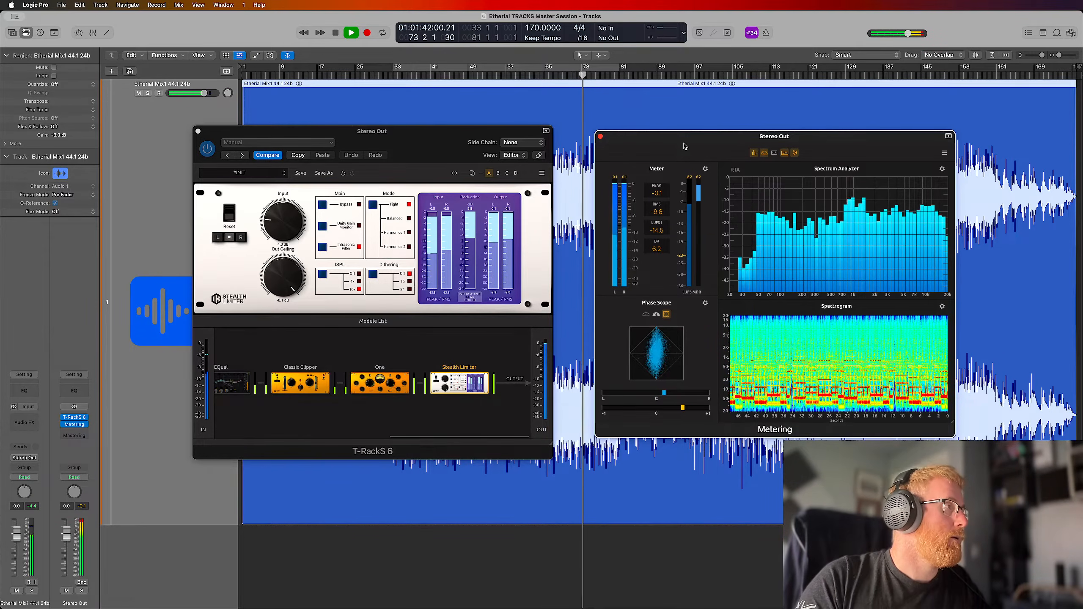
Raise the Stealth Limiter's Input to about 7 dB and replay the song from its start, skipping to about bar 29
click(285, 234)
drag(285, 233, 284, 229)
drag(285, 226, 285, 217)
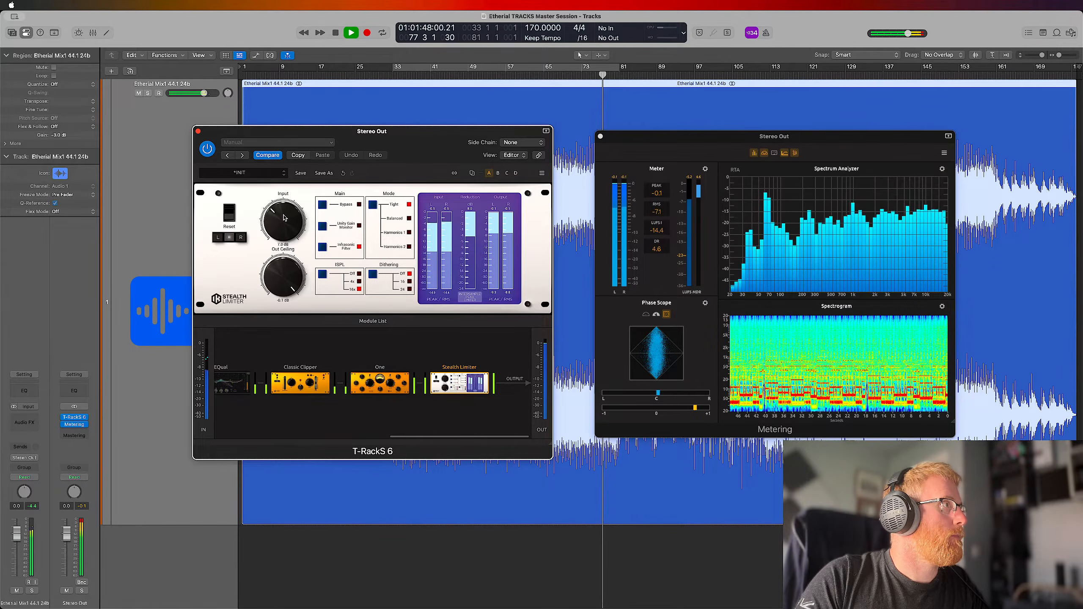
key(Return)
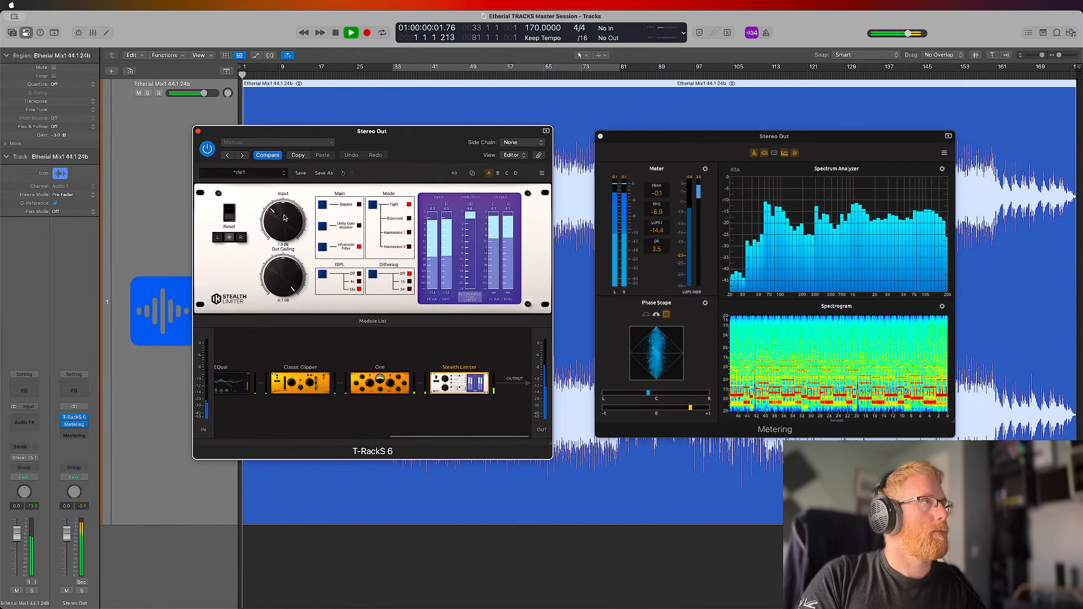
click(377, 75)
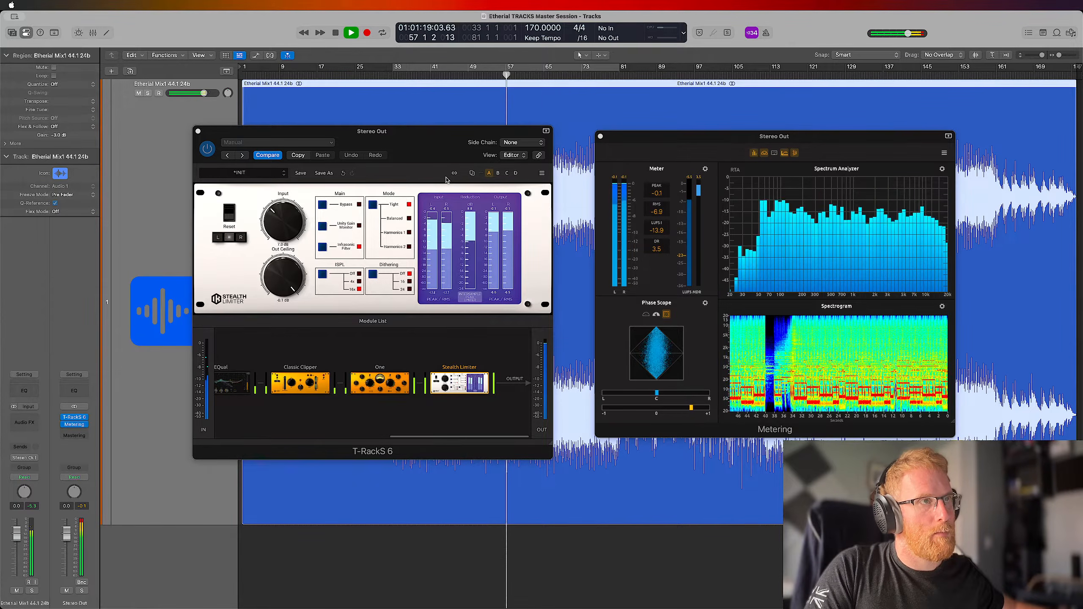
Switch the Metering plug-in's Phase Scope to the half-circle view and stop playback
click(656, 315)
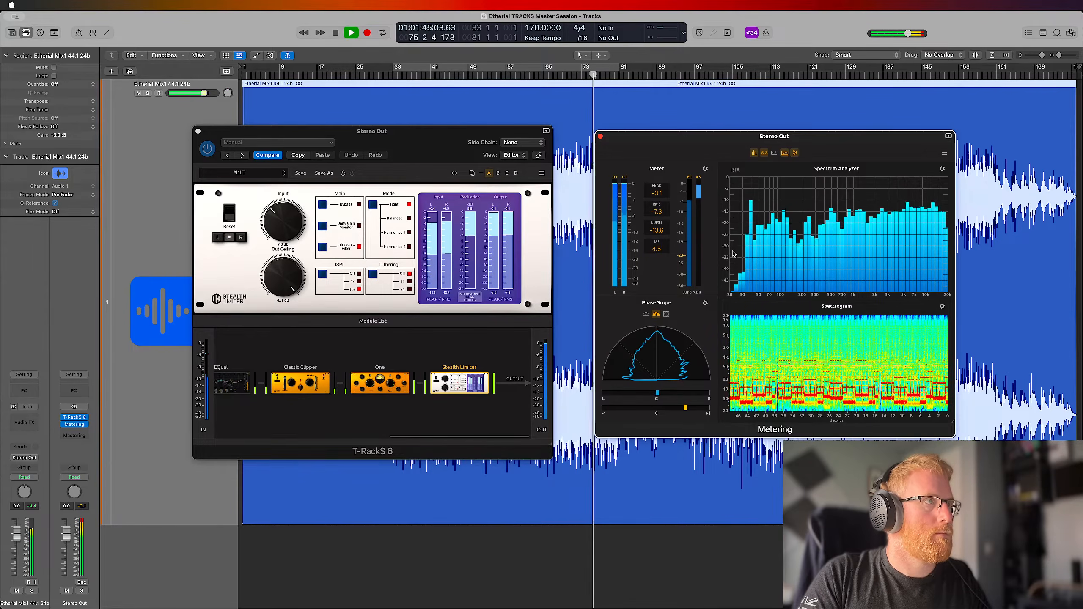
key(space)
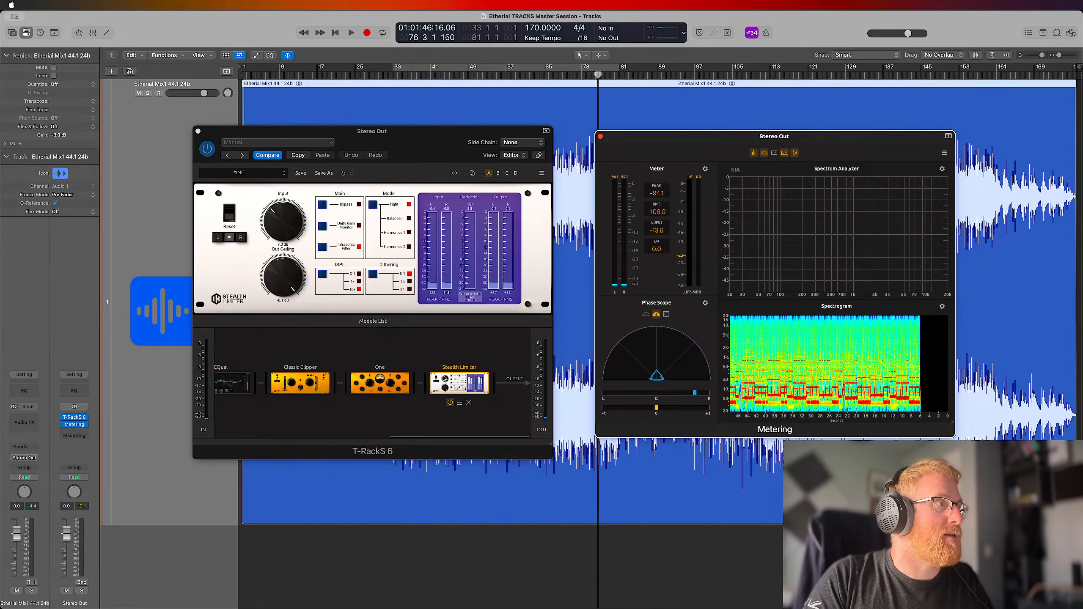
Move the Stealth Limiter ahead of One in the T-RackS 6 chain and show One's controls
drag(461, 385, 413, 367)
click(454, 379)
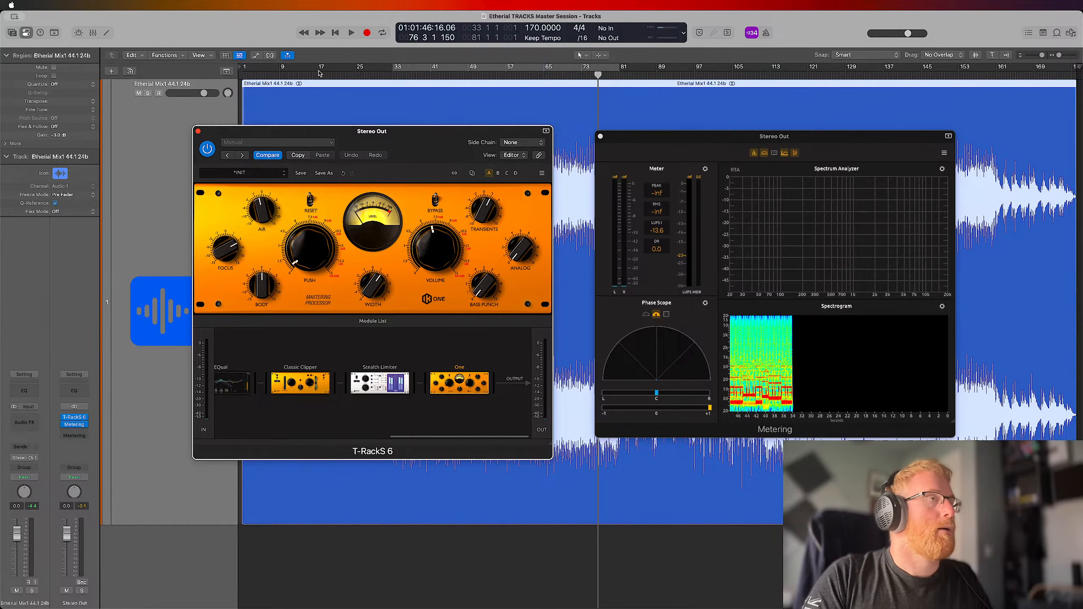
Return to the song's start and set the Metering plug-in's LUFS Numeric to Momentary and its LUFS Meter to Integrated
key(Return)
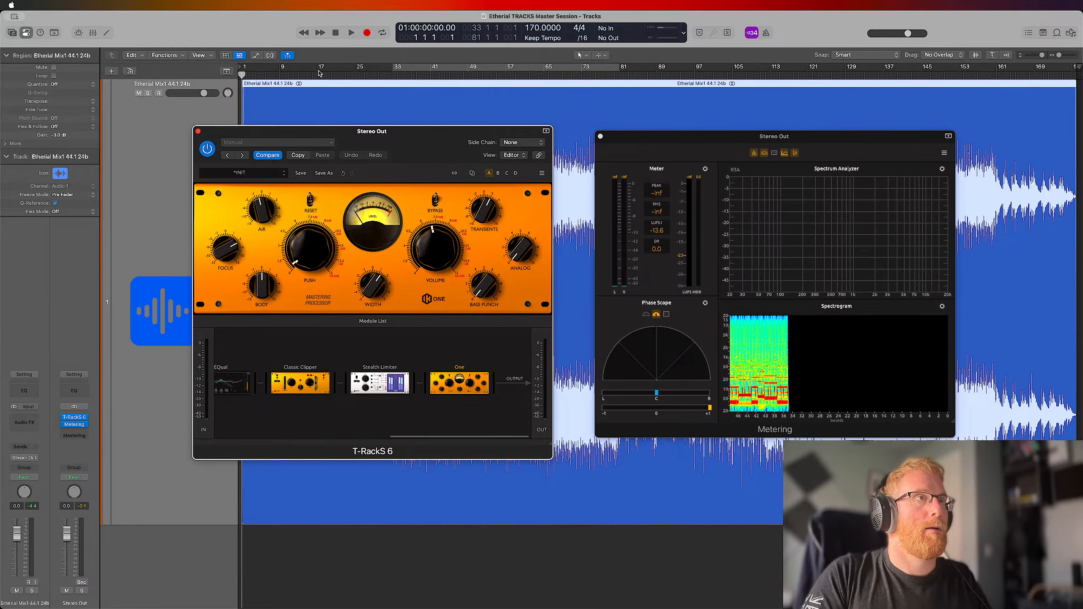
click(657, 231)
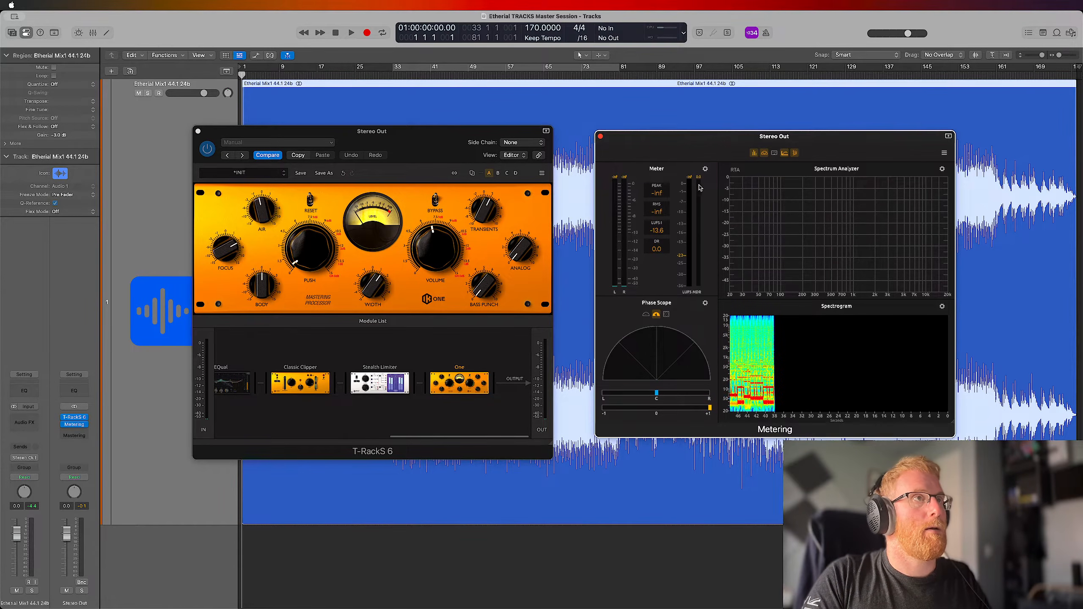
click(706, 170)
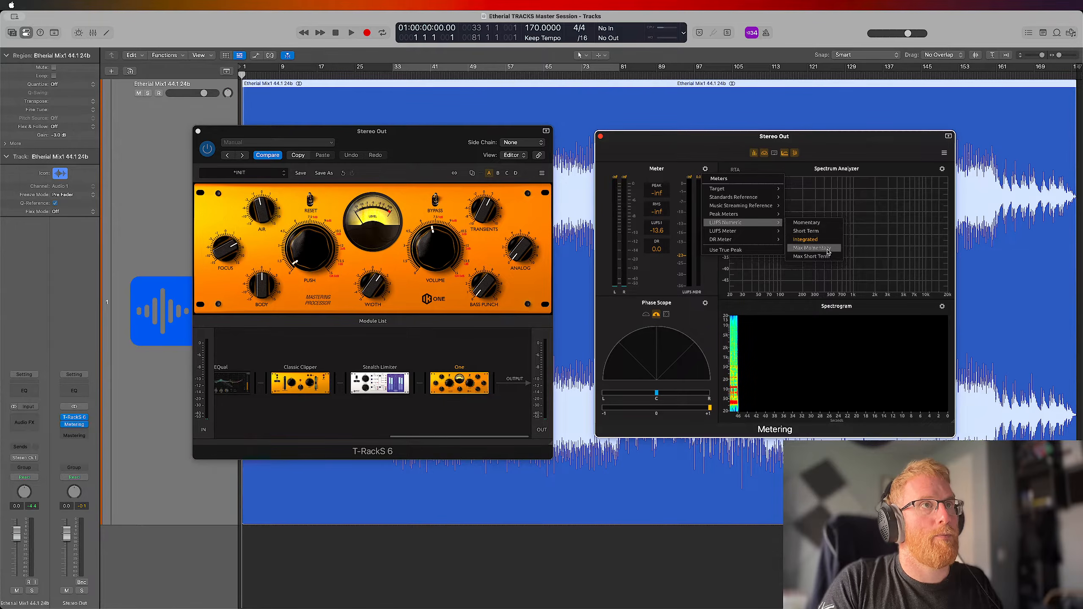
click(844, 154)
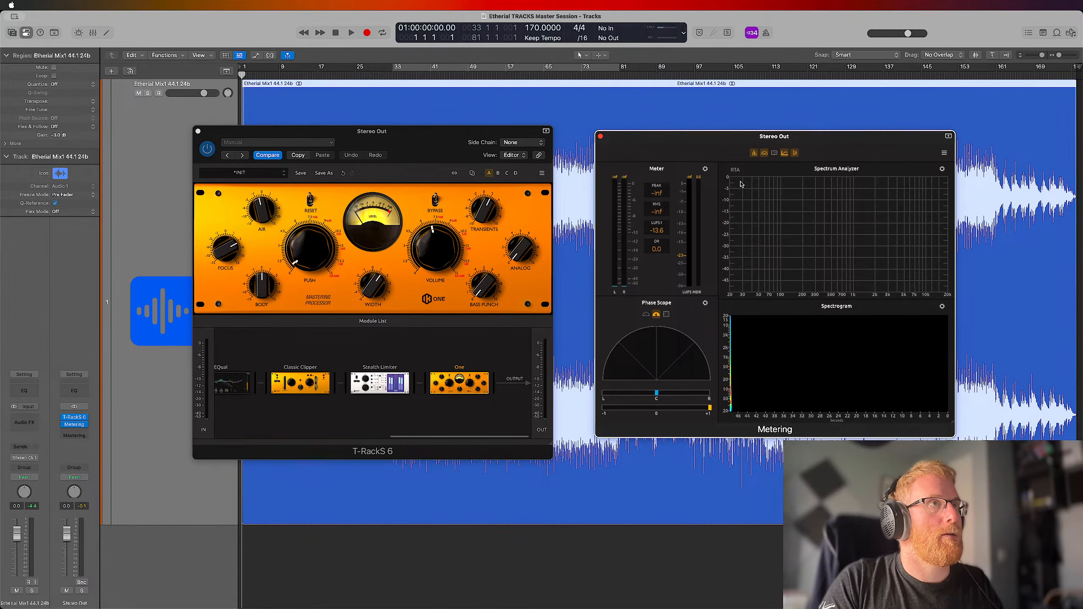
click(706, 169)
mouse_move(739, 224)
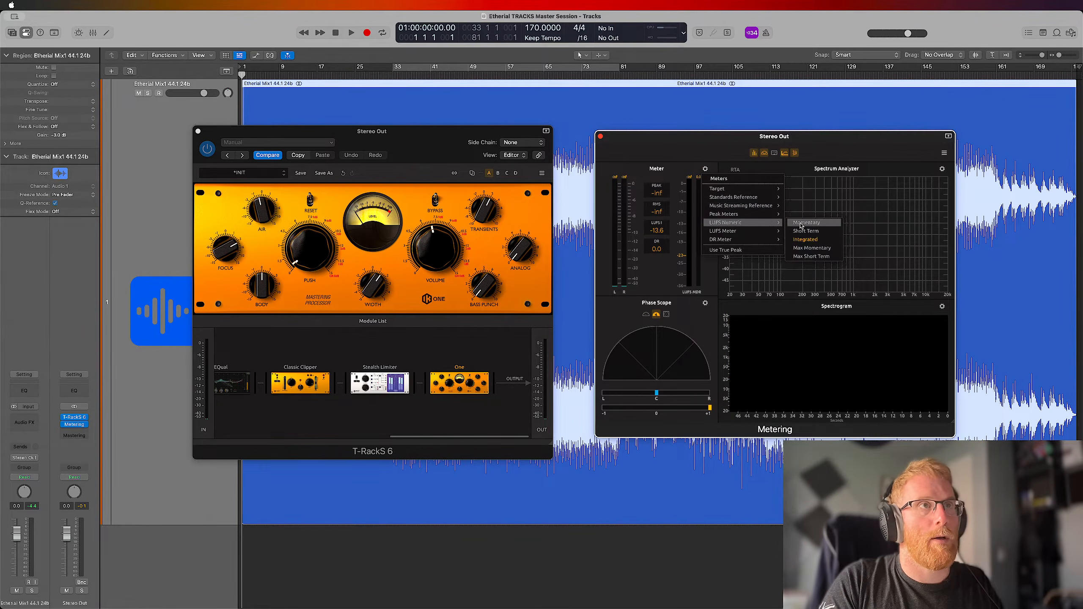
click(823, 224)
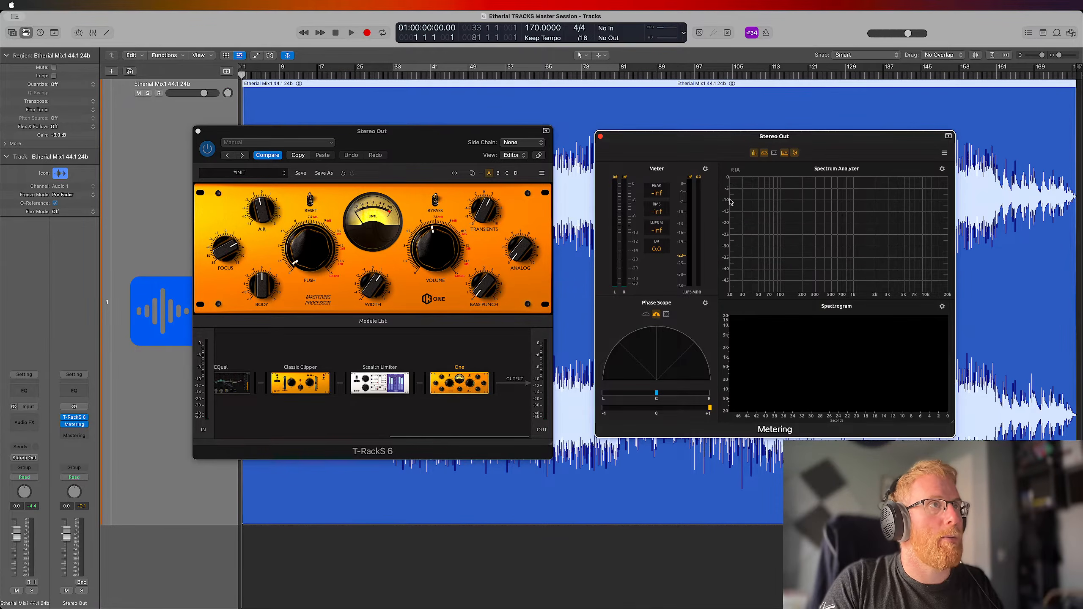
click(706, 170)
mouse_move(745, 235)
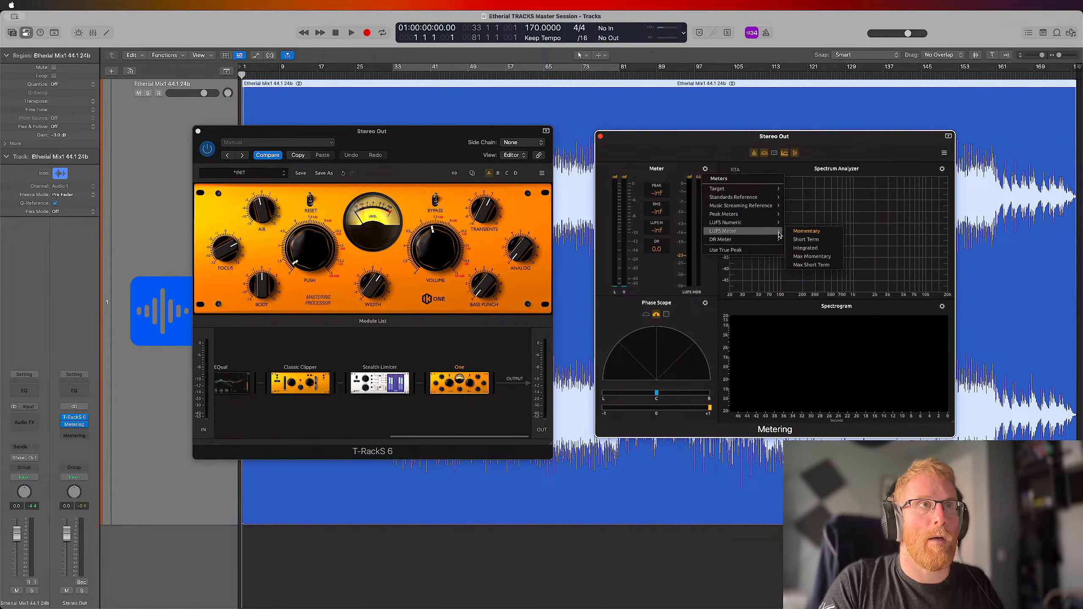
click(819, 248)
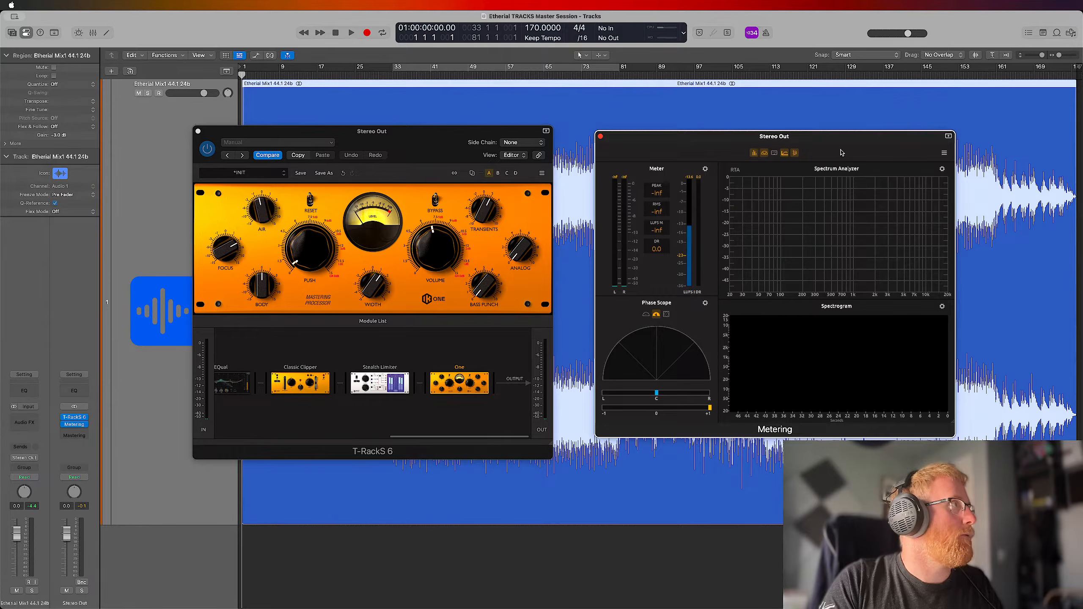
Play the song and insert Logic's stereo Loudness Meter after the Metering plug-in on the Stereo Out
key(space)
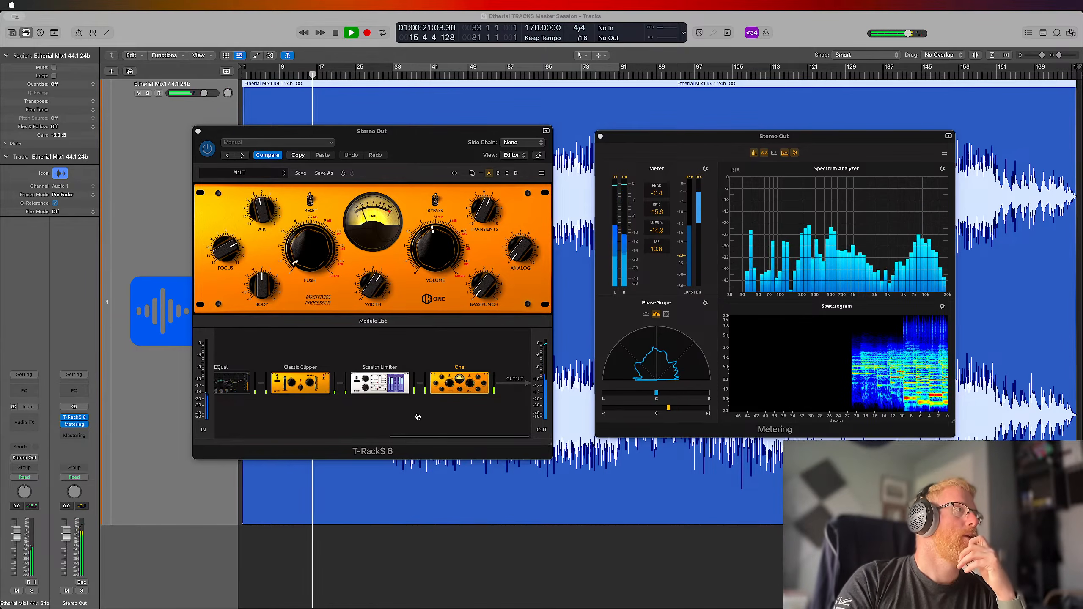
click(85, 431)
click(86, 425)
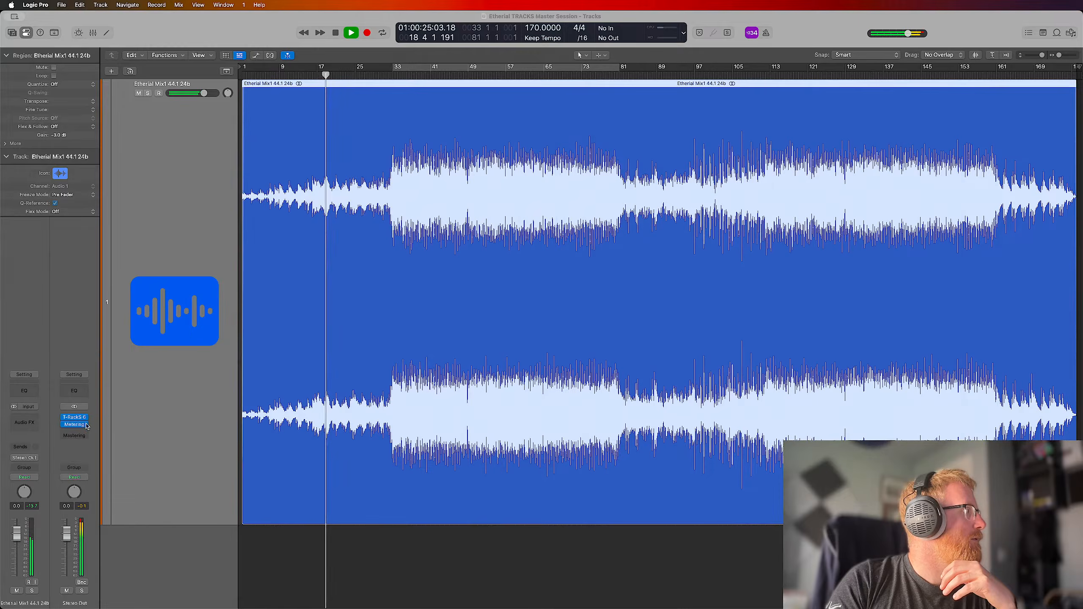
click(85, 431)
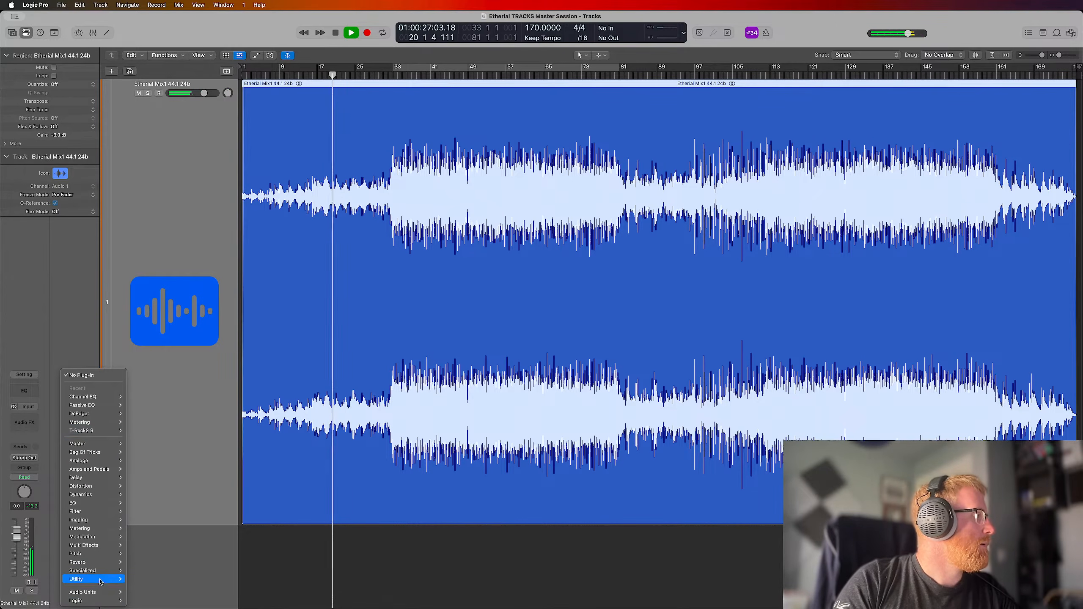
mouse_move(91, 579)
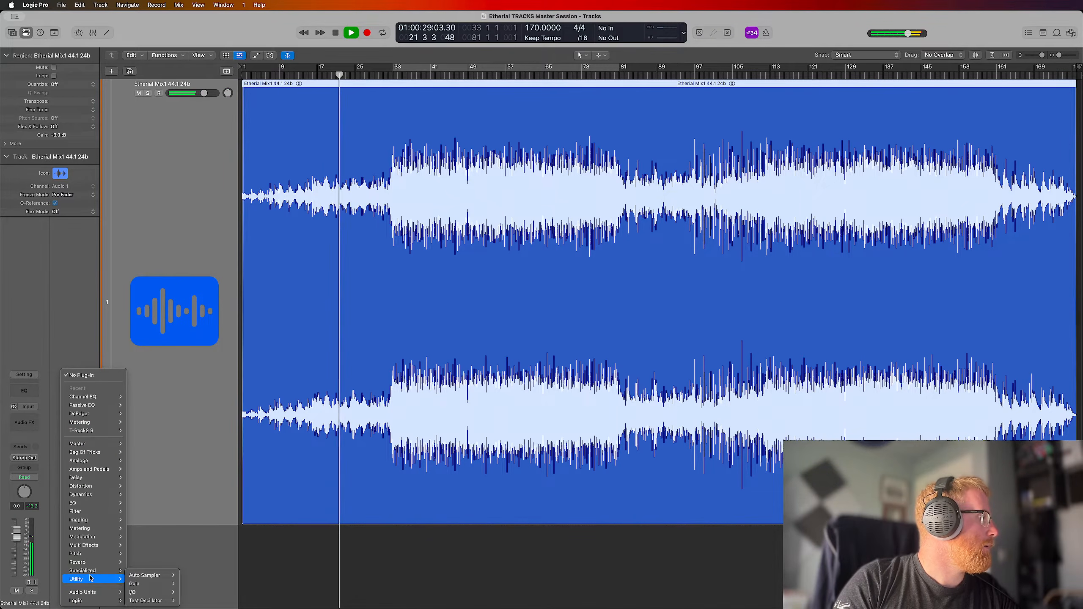
mouse_move(79, 529)
mouse_move(143, 529)
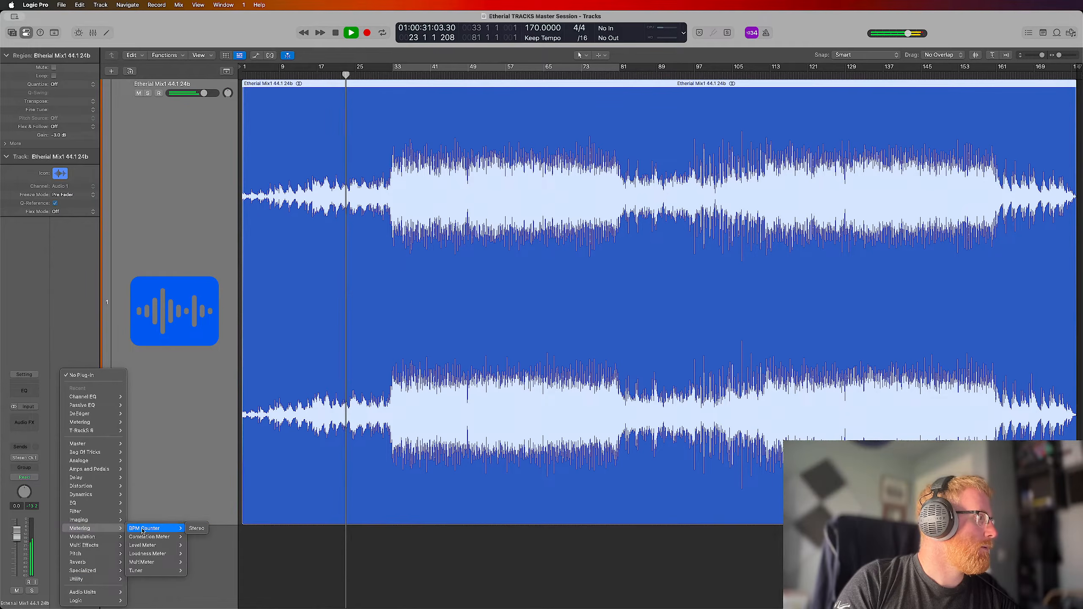
mouse_move(155, 564)
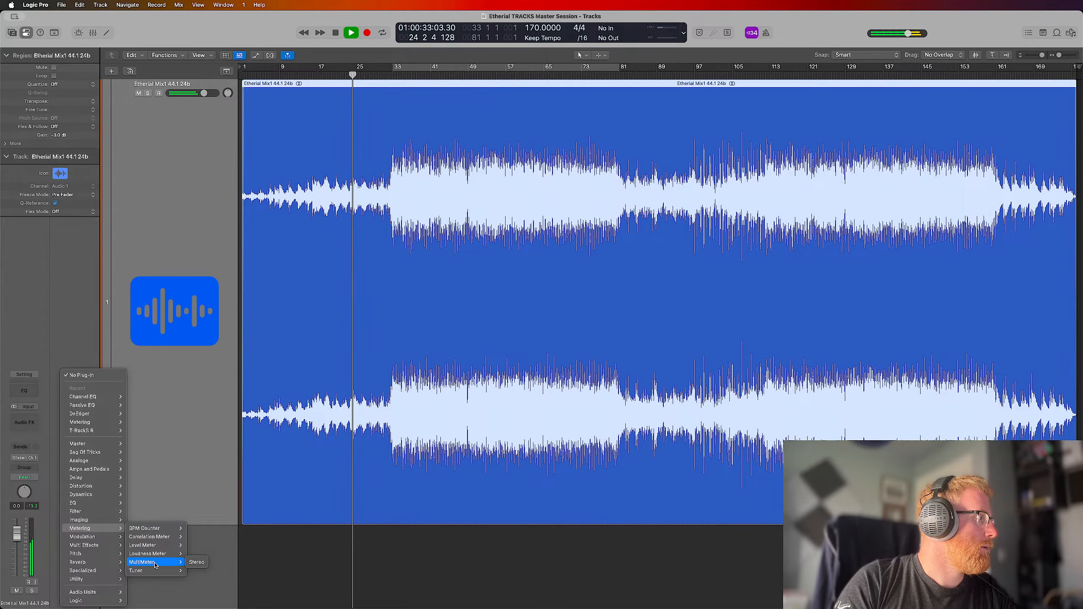
click(197, 554)
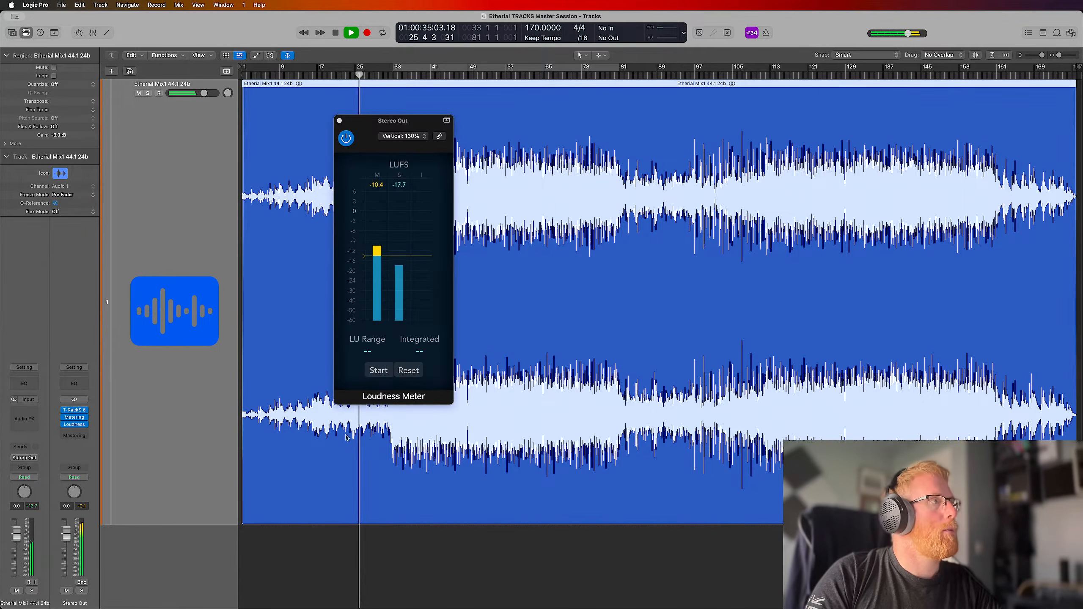
Set the Loudness Meter's target level to -9 LUFS and start its integrated loudness measurement
drag(364, 255, 365, 241)
click(390, 371)
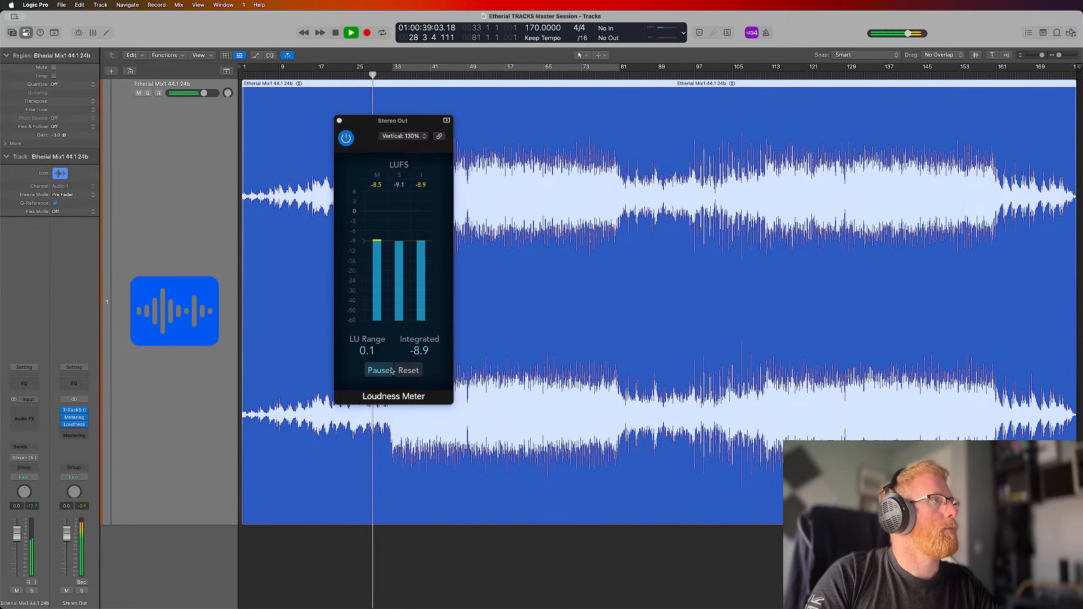
Reopen T-RackS 6 and Metering and arrange both windows side by side with the Loudness Meter
drag(369, 125, 939, 192)
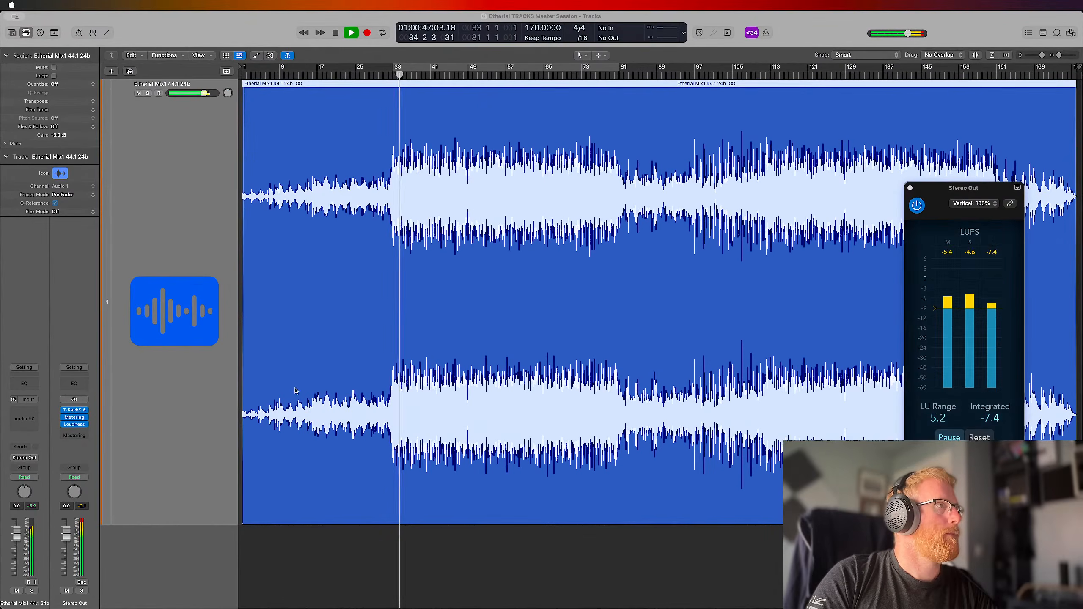
click(74, 410)
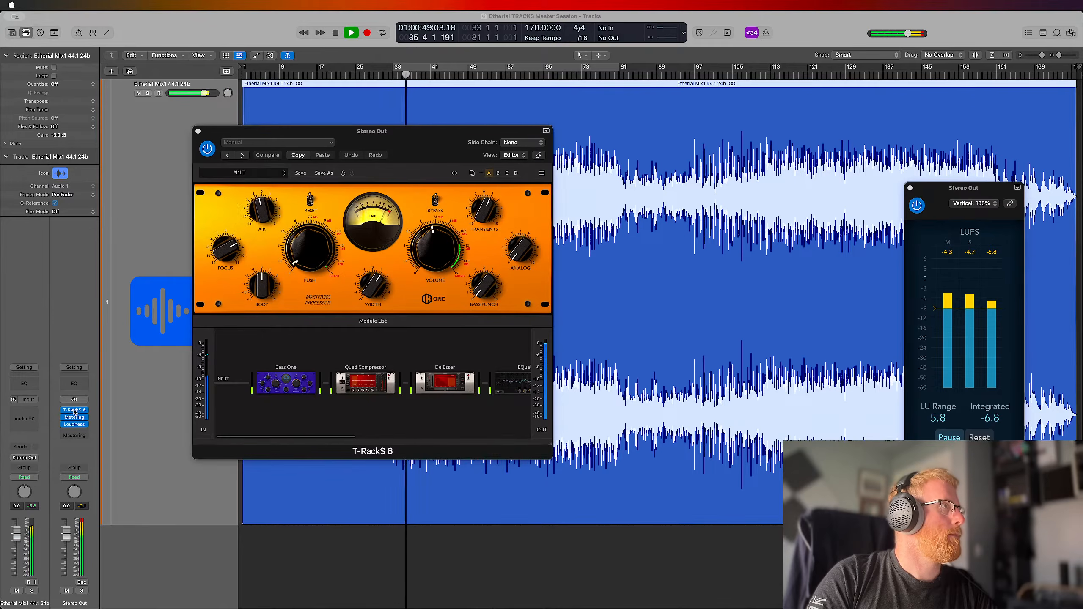
click(74, 417)
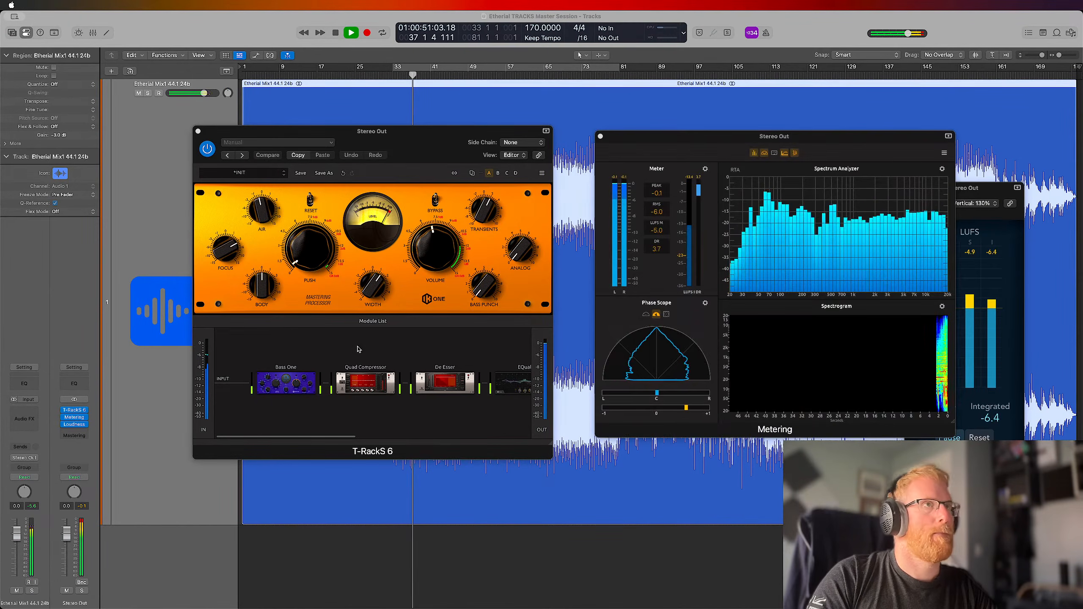
drag(425, 156, 365, 111)
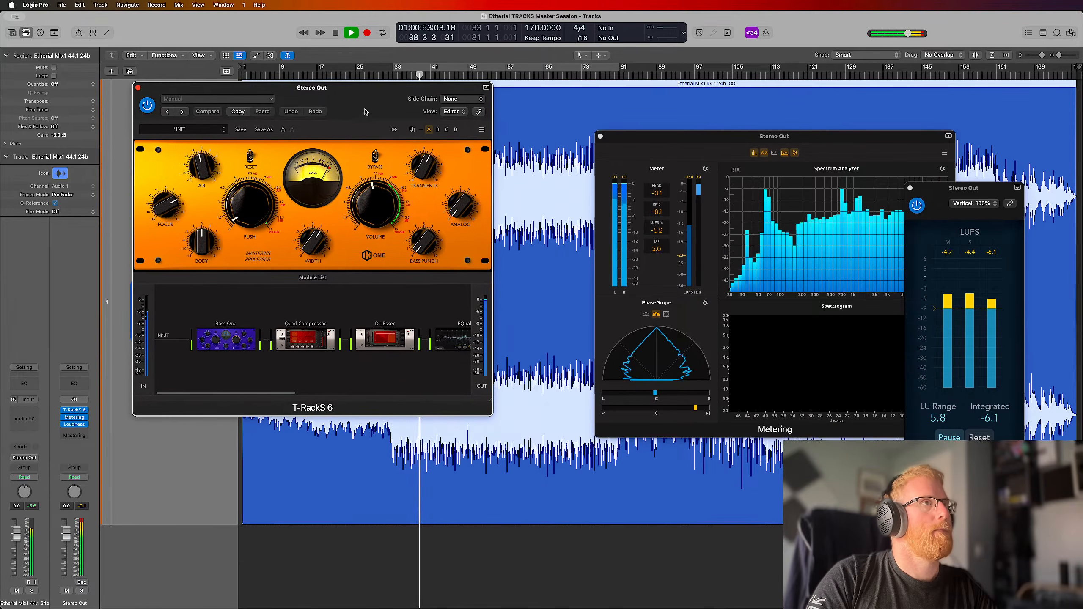
drag(777, 142, 682, 95)
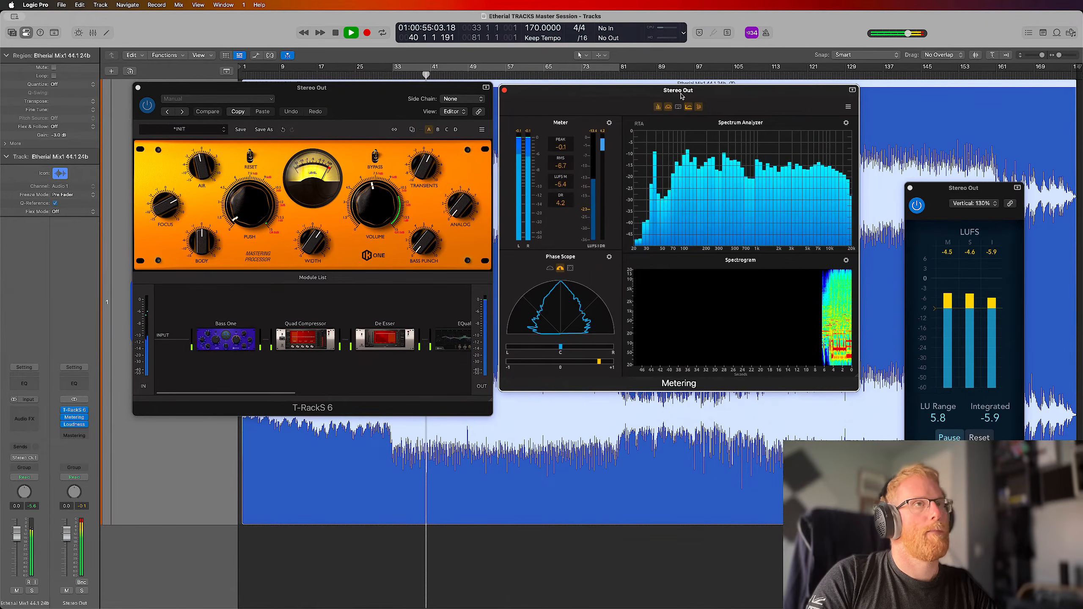
drag(959, 191, 920, 101)
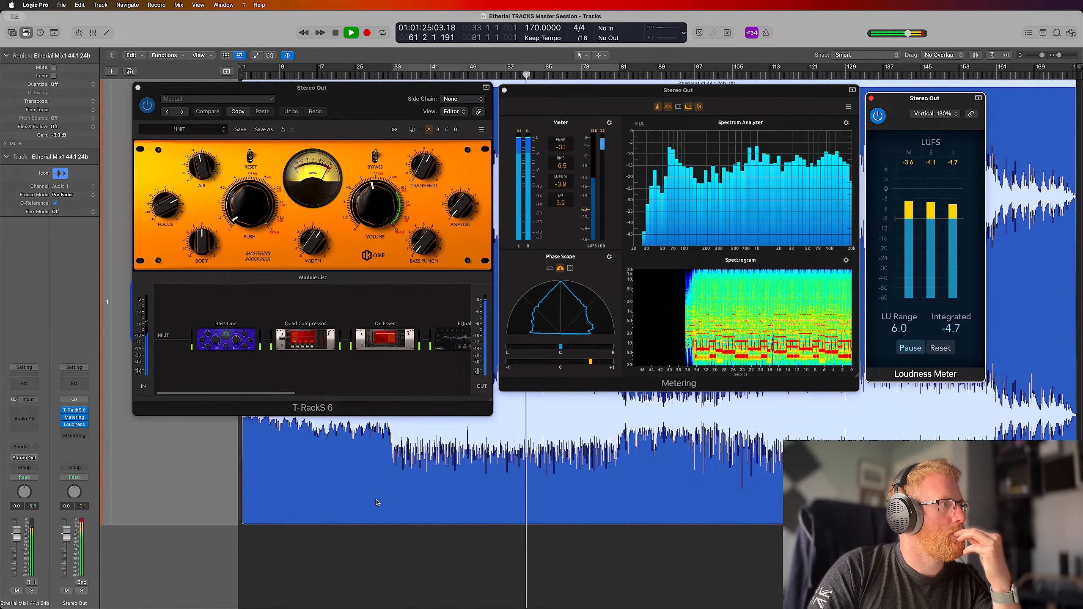
Compare the loudness readings in Metering and the Loudness Meter during playback, stopping at about bar 83
key(super+Tab)
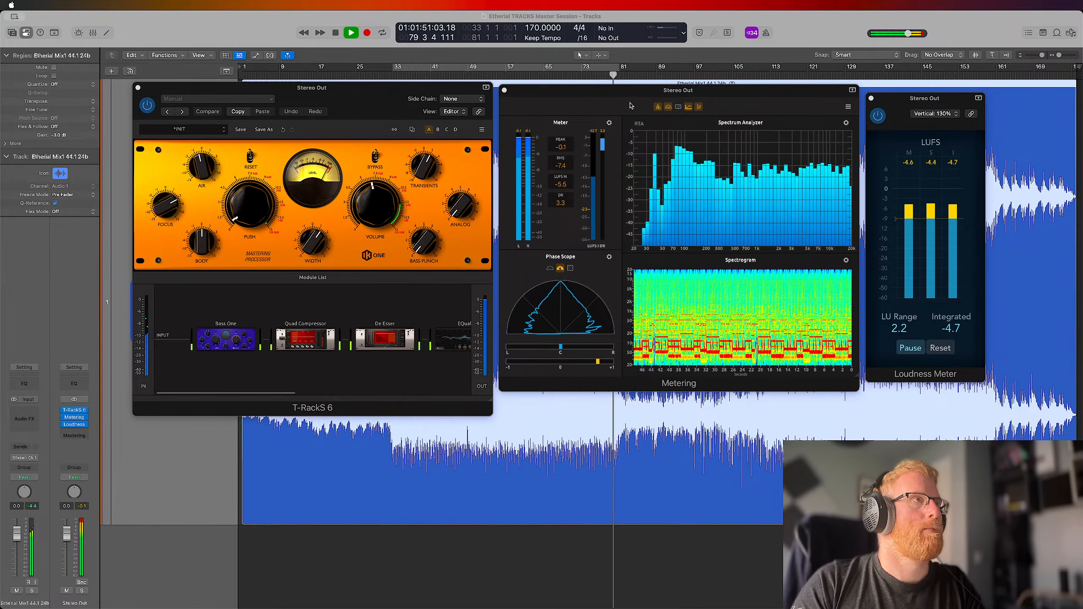
click(622, 91)
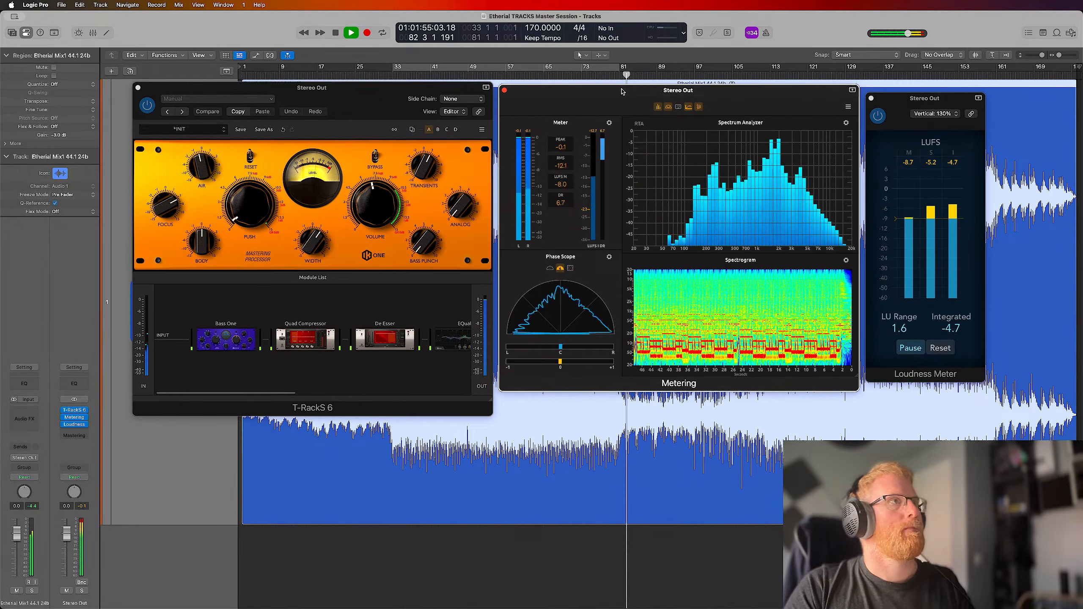
key(space)
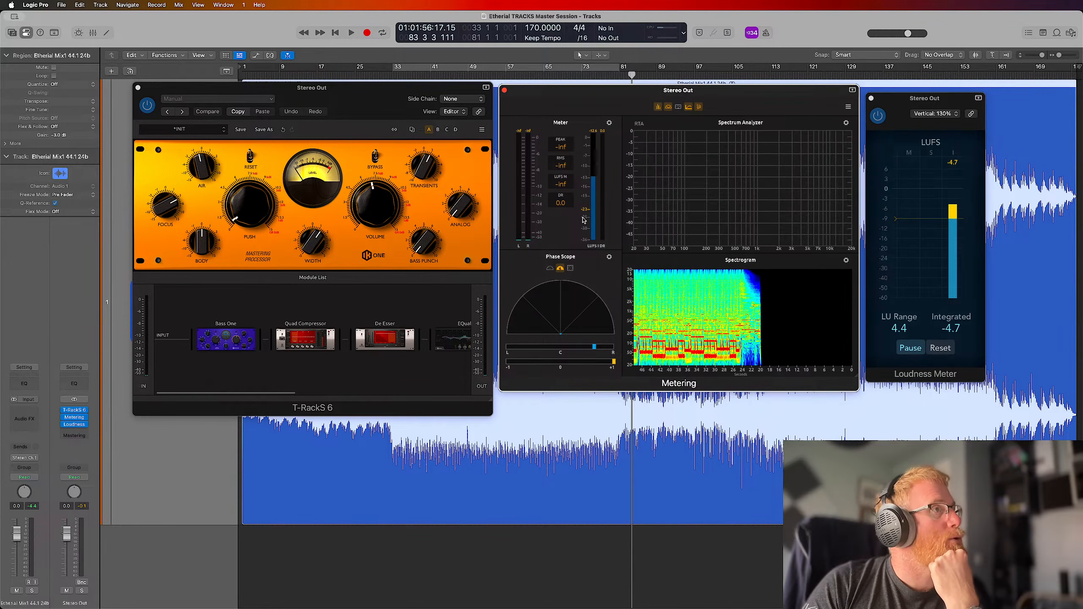
Set the target of the Metering plug-in's Meter to Dance
click(610, 123)
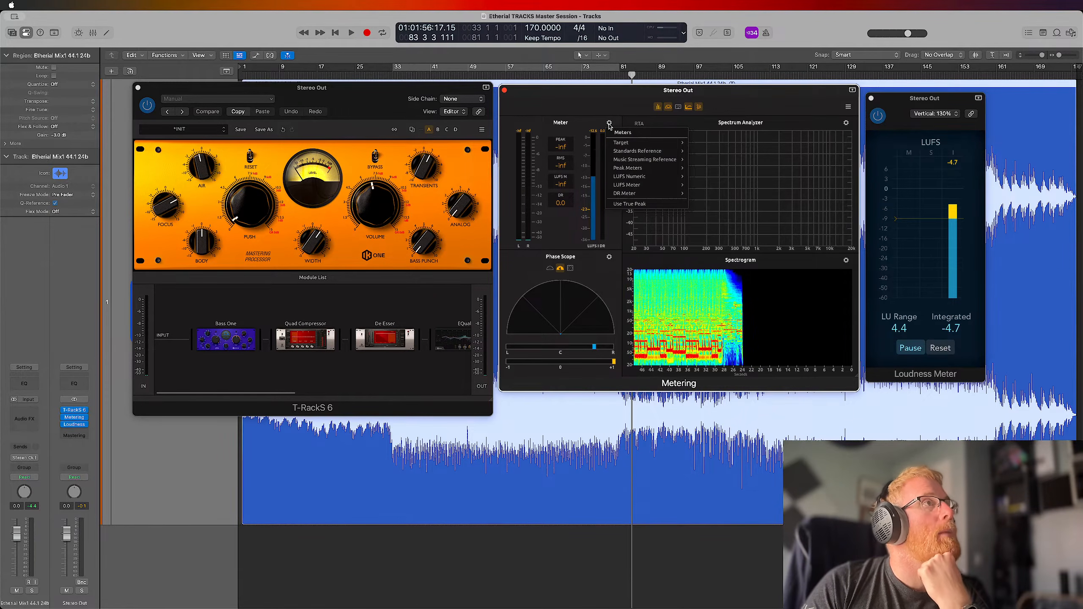
mouse_move(651, 144)
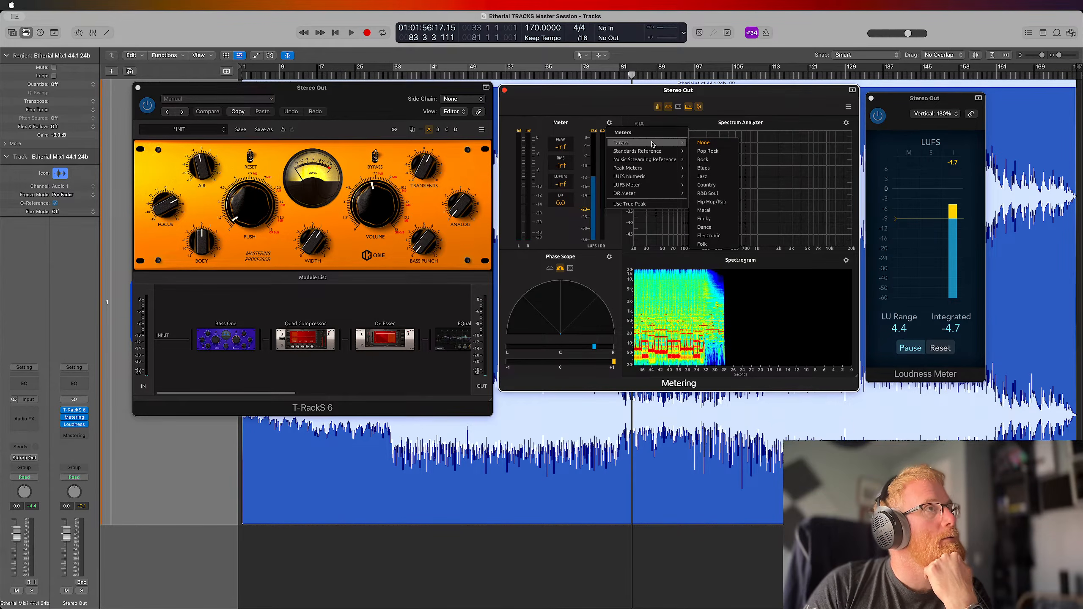
click(584, 214)
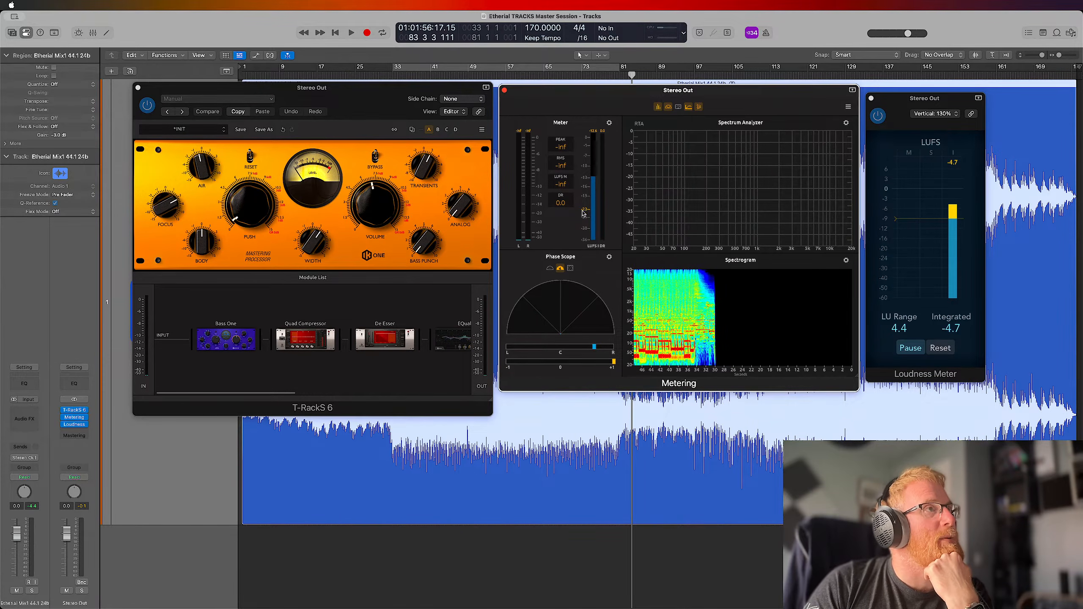
click(609, 123)
mouse_move(649, 145)
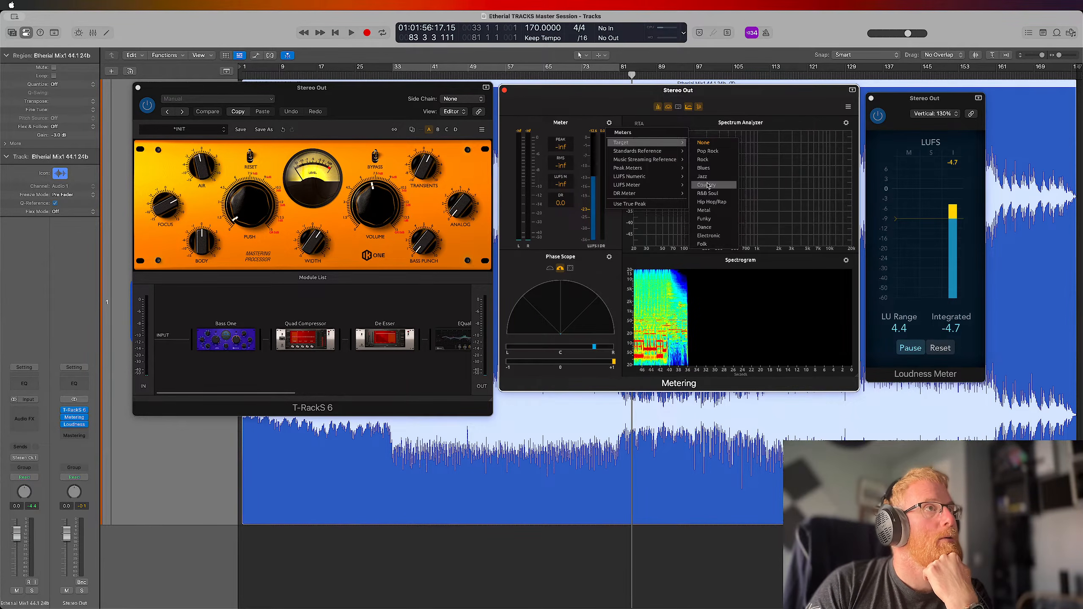
click(707, 228)
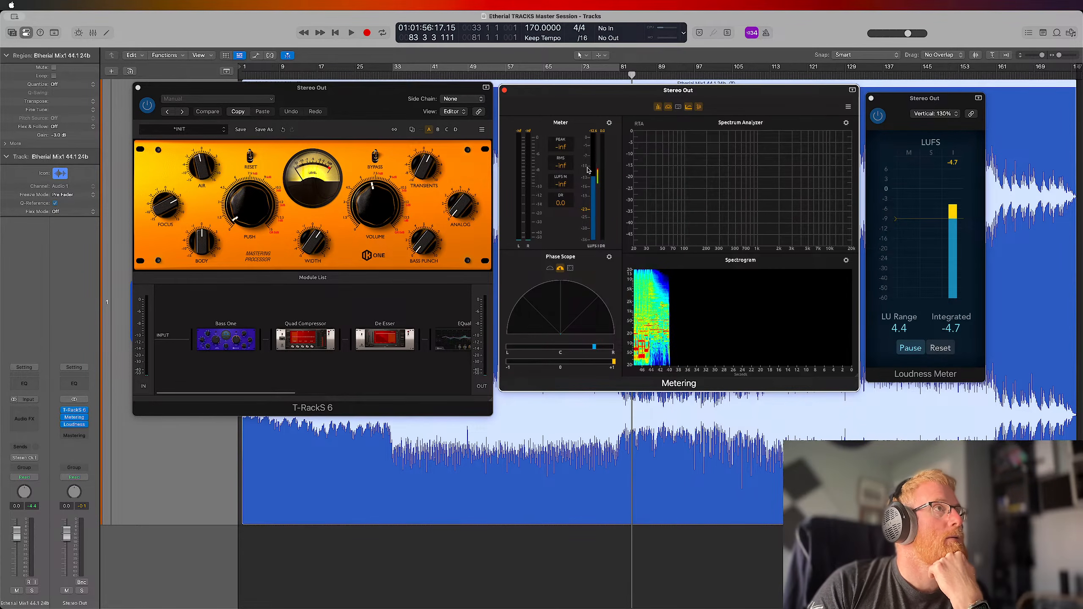
Try the TR-B32 standards reference on the Metering plug-in's Meter
click(610, 124)
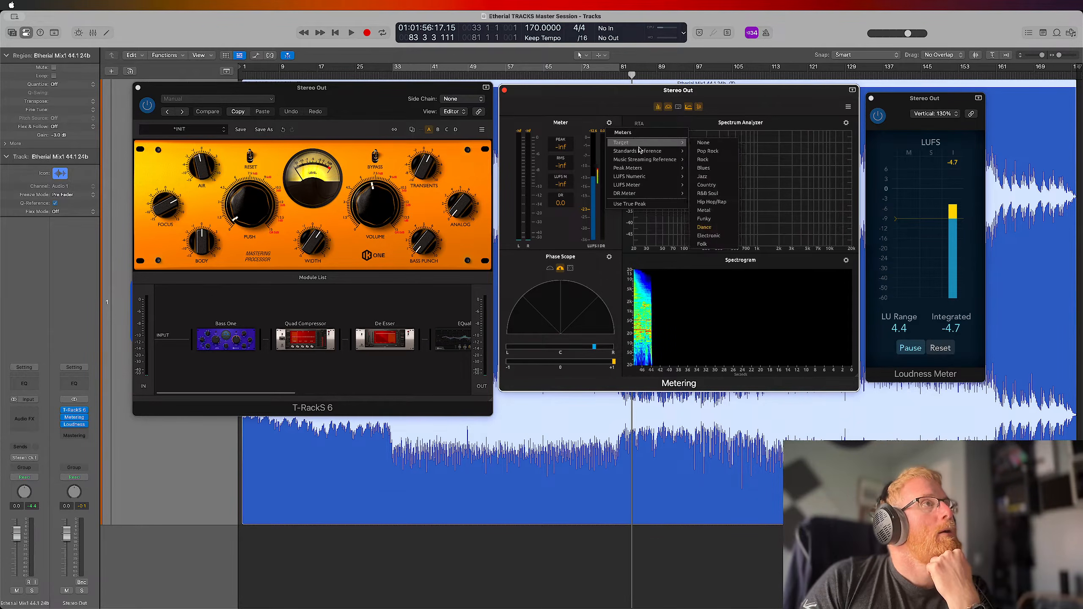
mouse_move(640, 155)
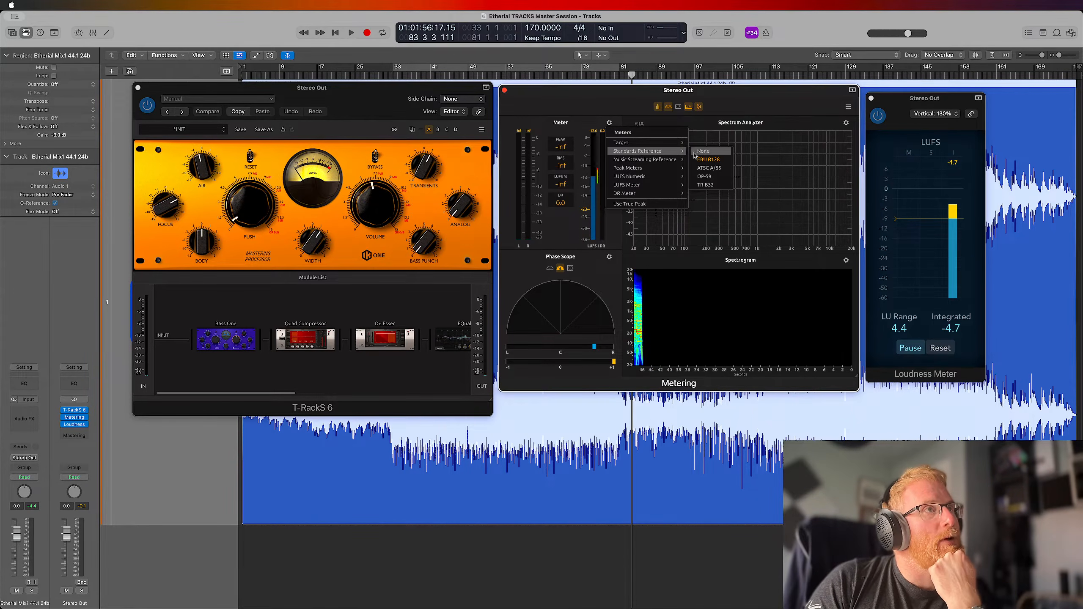
click(709, 186)
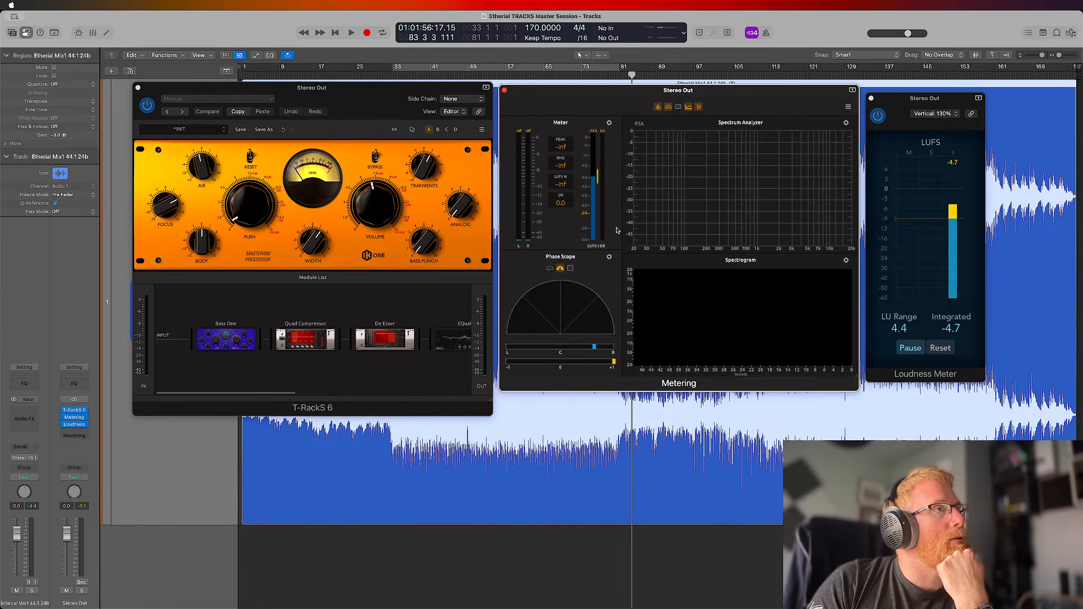
click(609, 124)
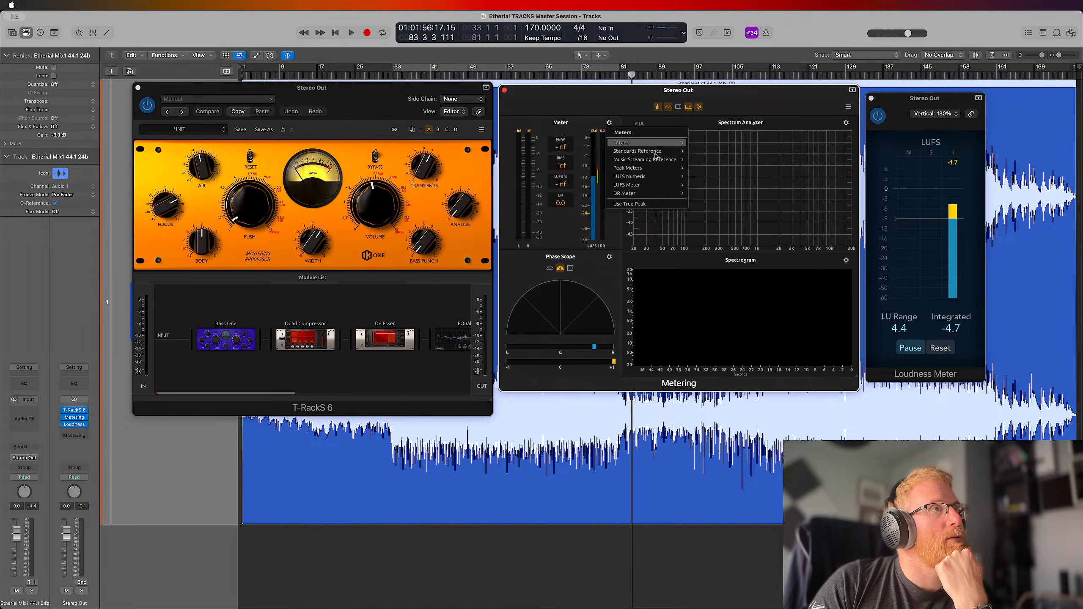
click(705, 169)
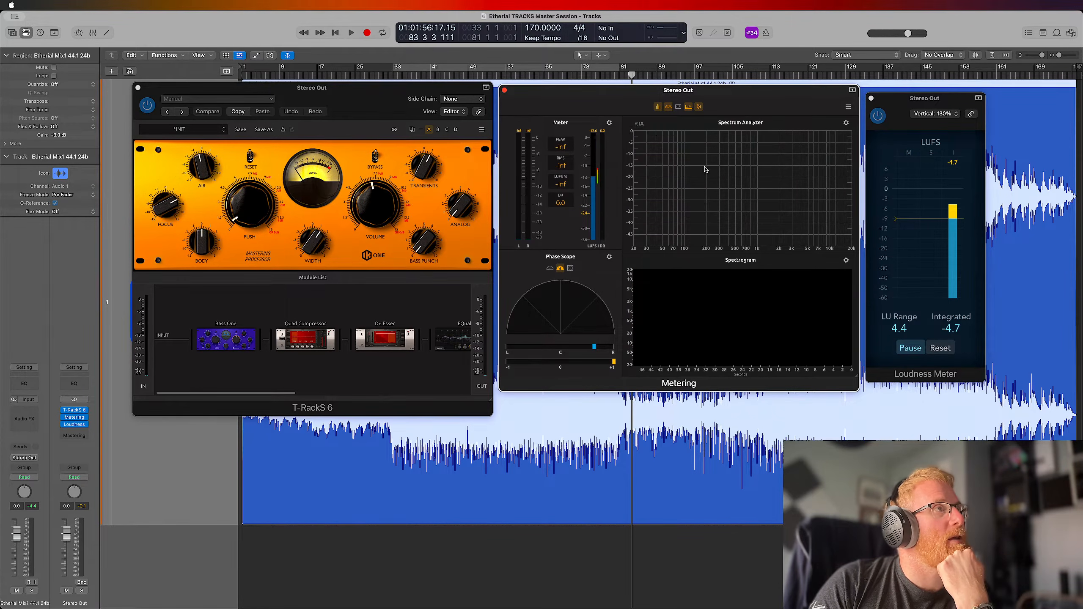
Set the Meter's music streaming reference to None and enable true peak metering
click(609, 123)
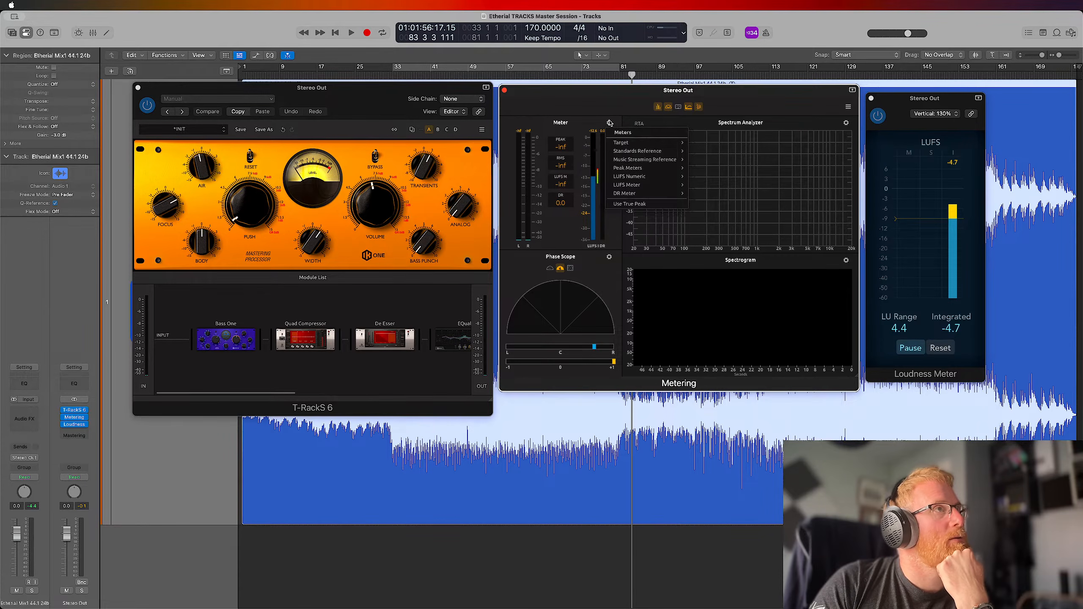
mouse_move(655, 162)
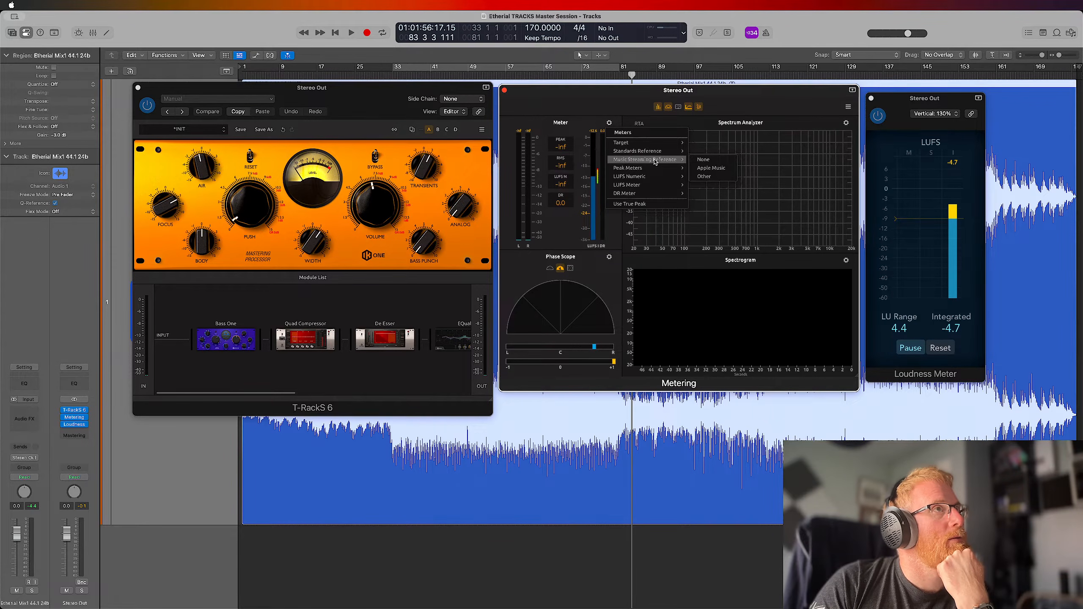
click(705, 160)
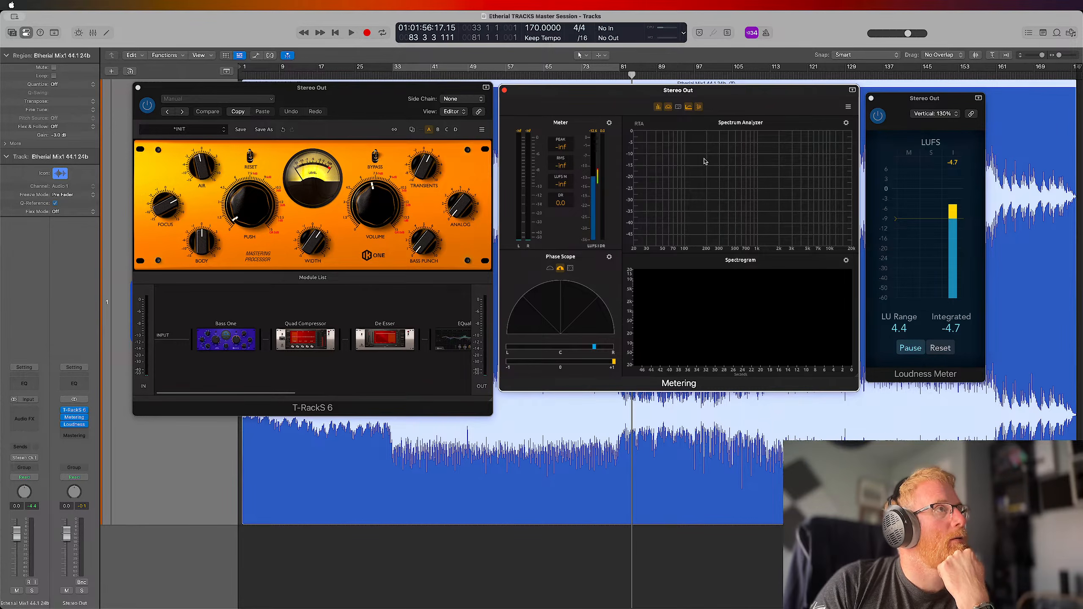
click(610, 124)
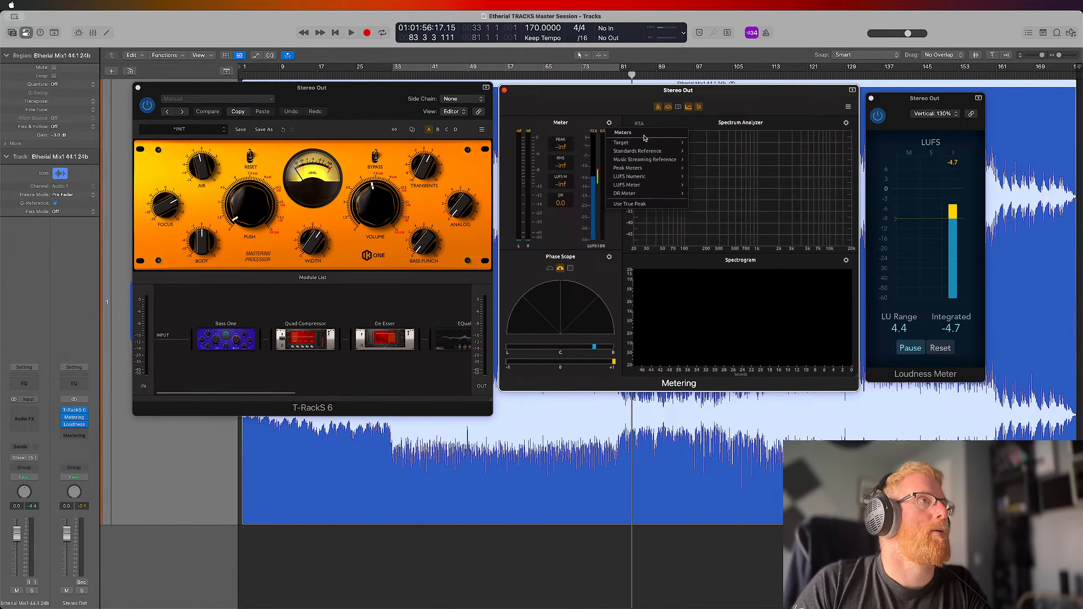
click(640, 204)
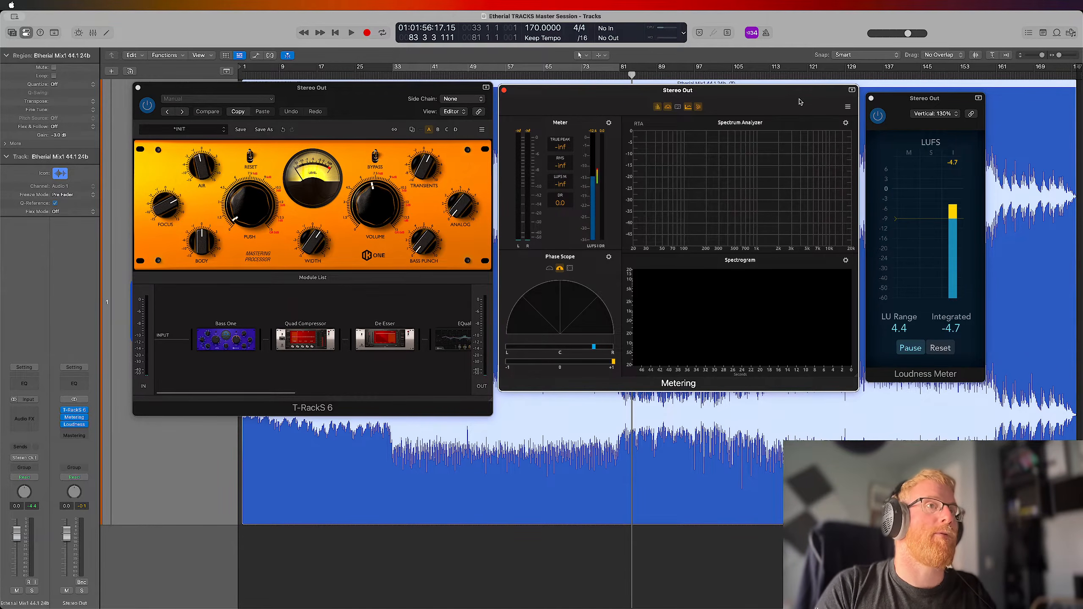
Reset the Loudness Meter, enable the cycle over bars 33 to 81, and start playback
click(945, 350)
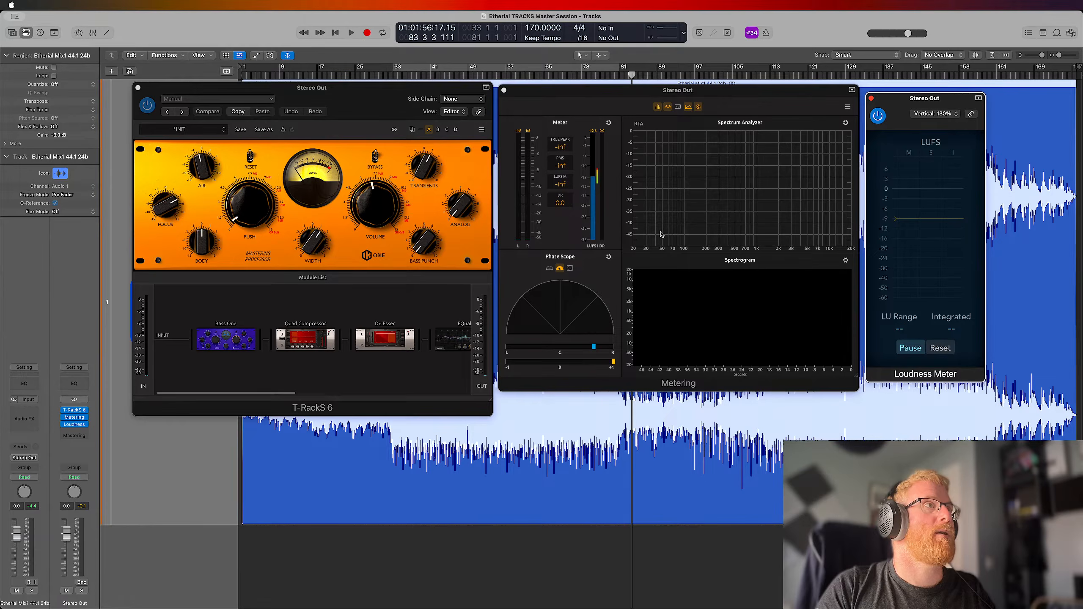
click(614, 152)
click(489, 71)
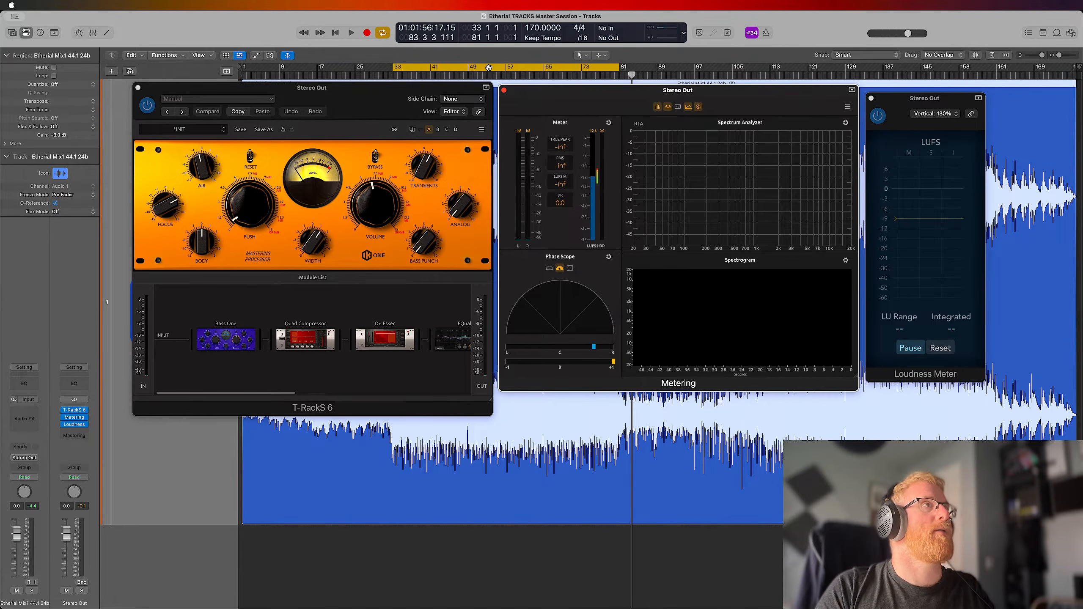
key(space)
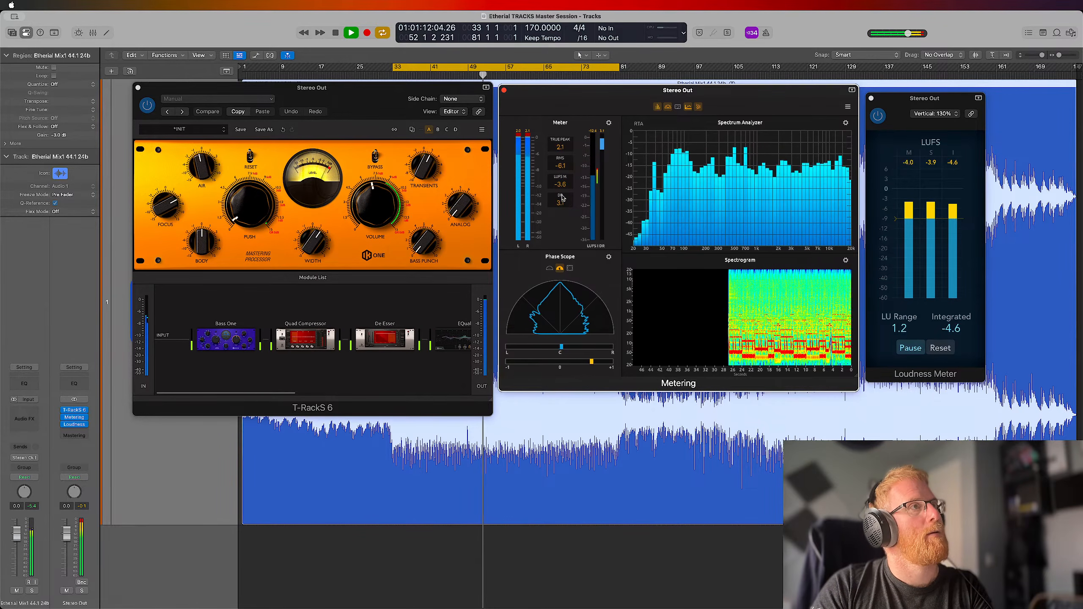
Switch the Meter's target to Hip Hop/Rap during playback and review its standards reference and target options
click(608, 125)
mouse_move(627, 144)
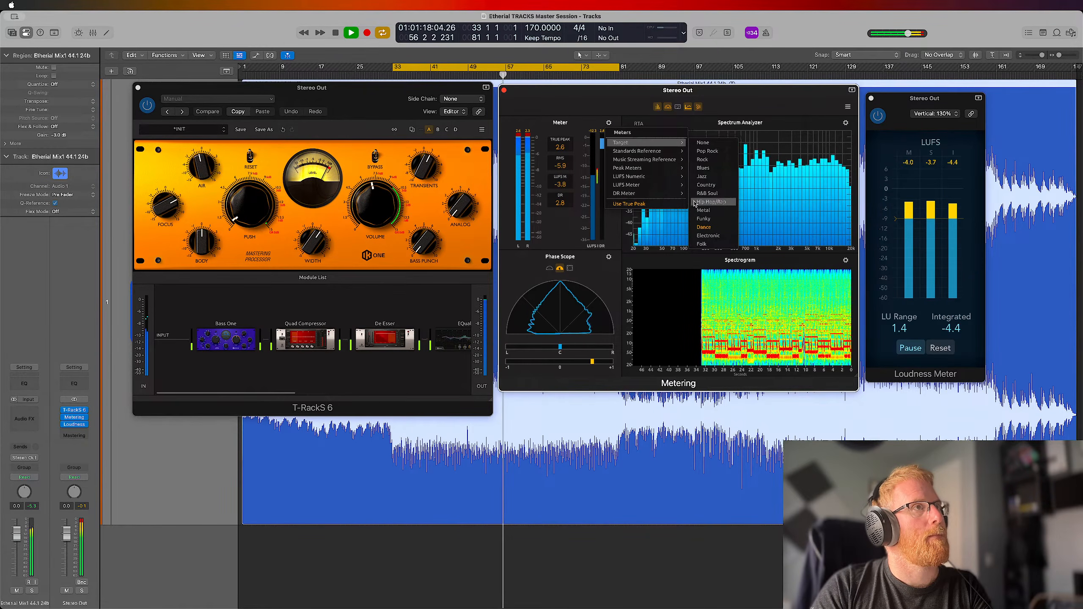
click(720, 206)
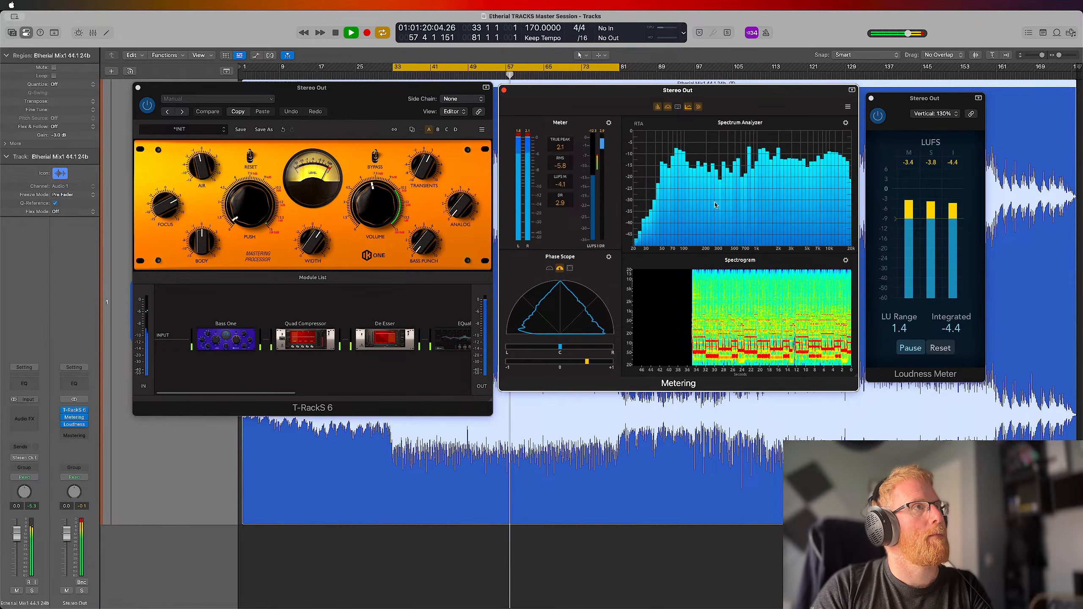
click(608, 126)
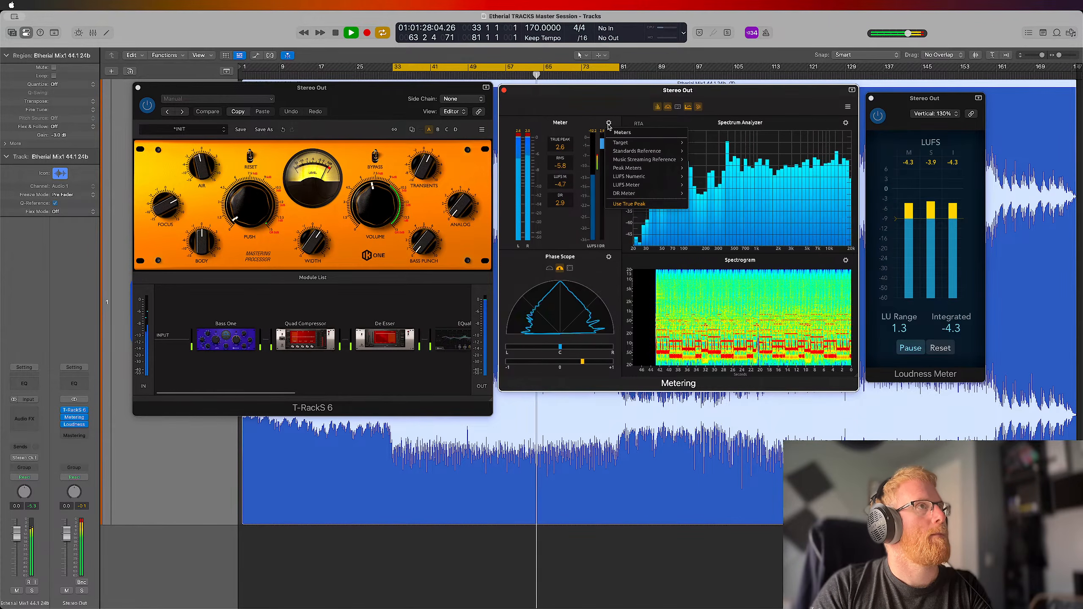
mouse_move(646, 156)
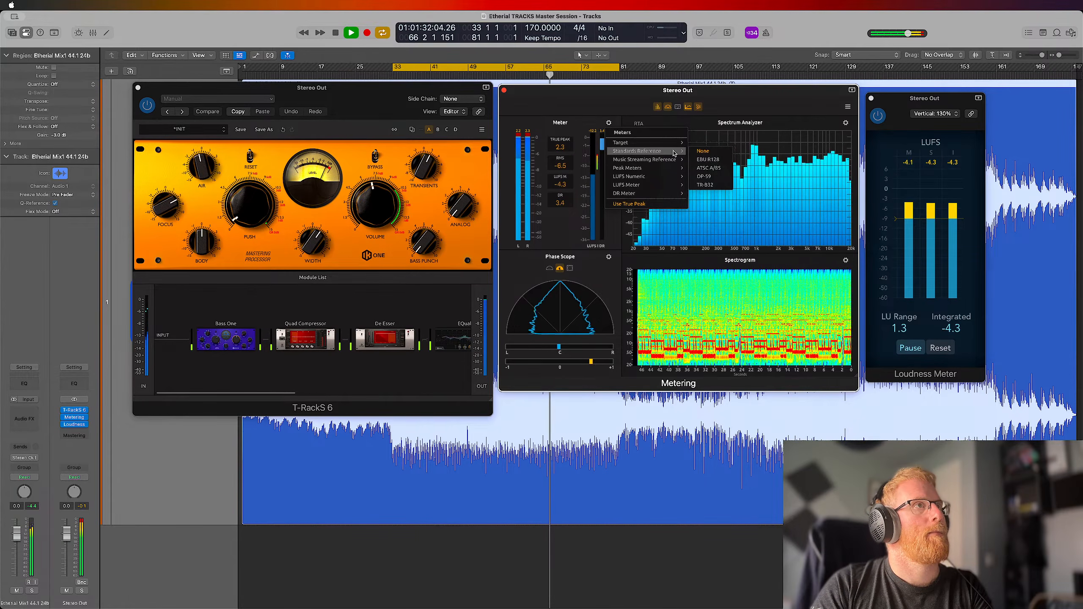
mouse_move(678, 145)
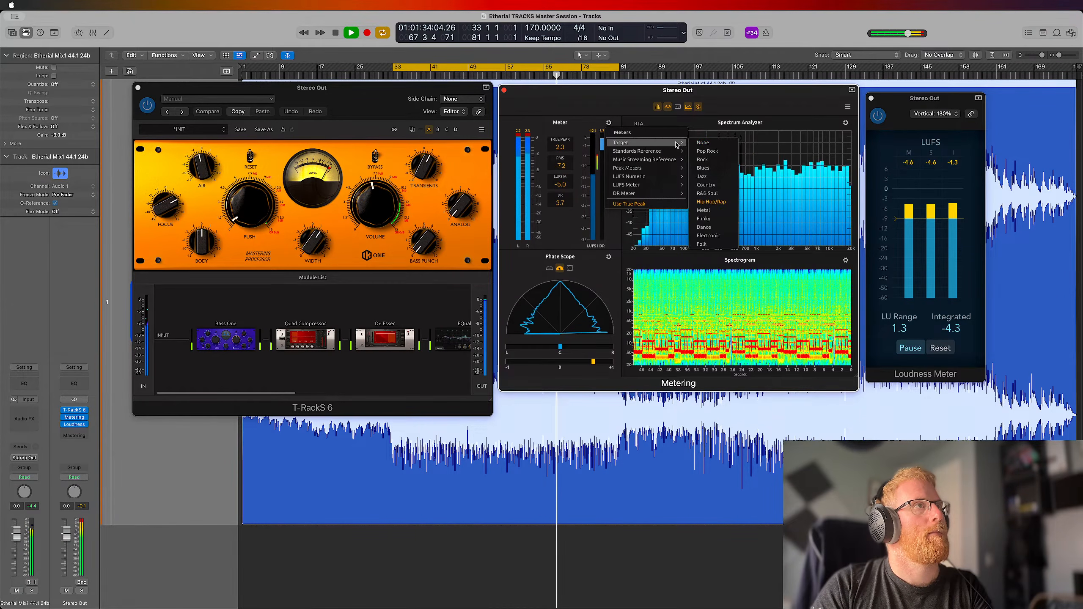
click(614, 129)
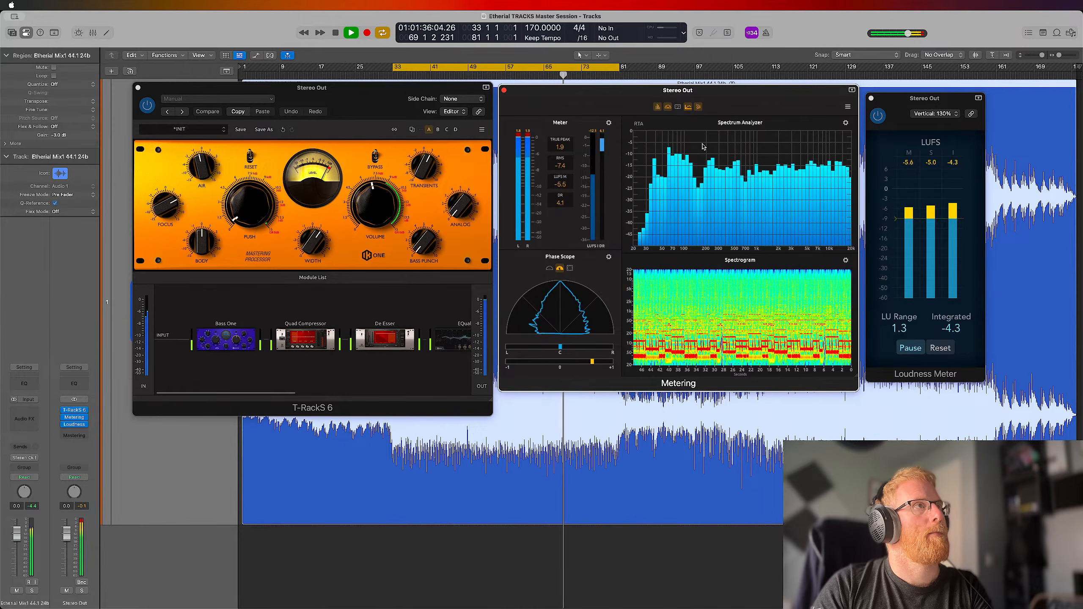
Set the Meter's LUFS numeric readout to Integrated, compare it with the Loudness Meter, and stop playback at about bar 35
click(609, 123)
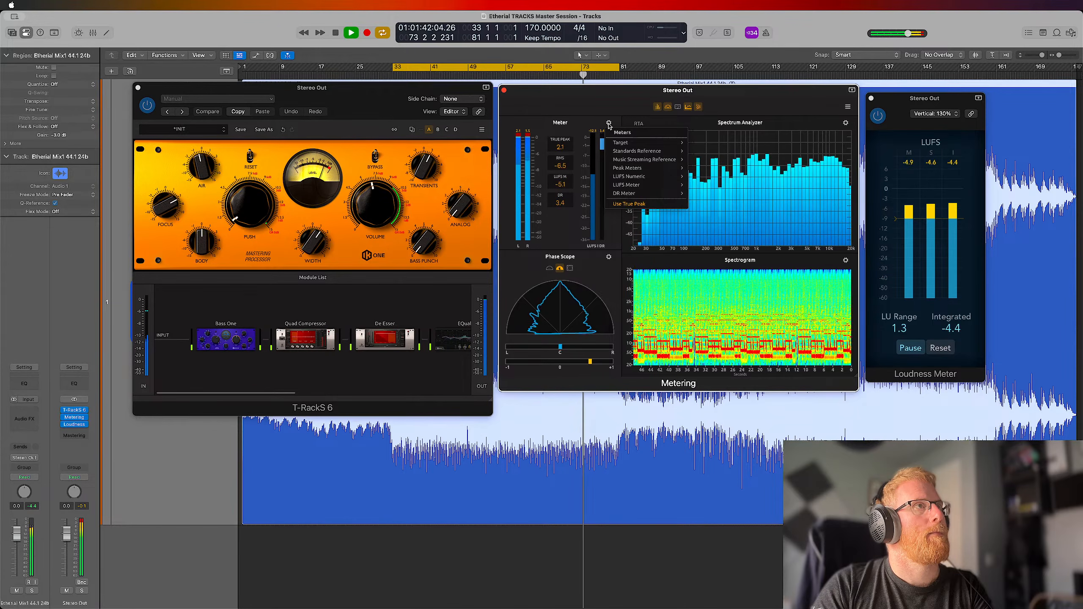
mouse_move(647, 170)
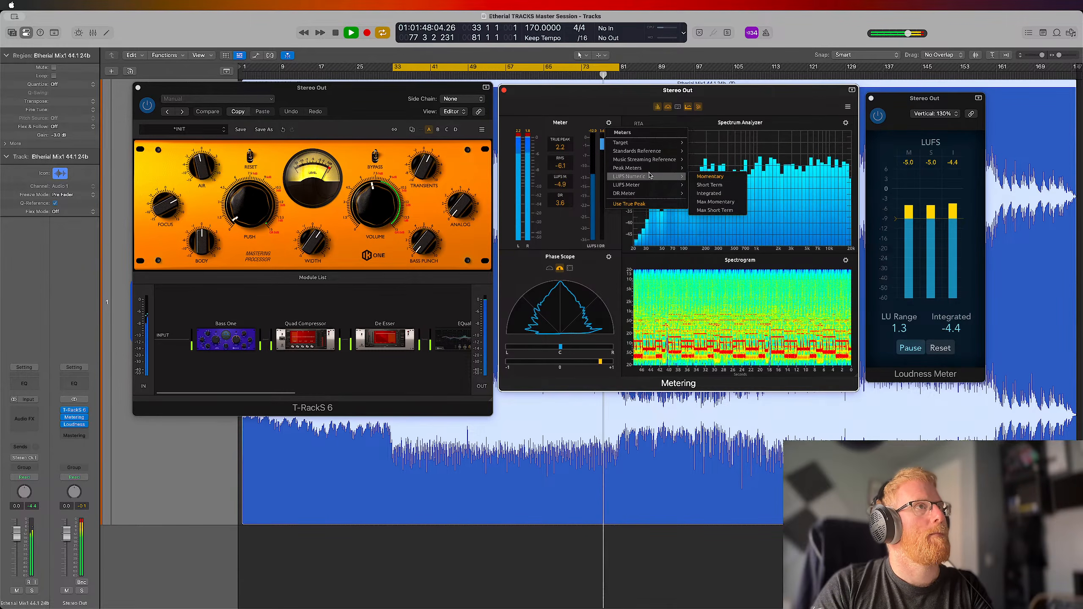
click(709, 193)
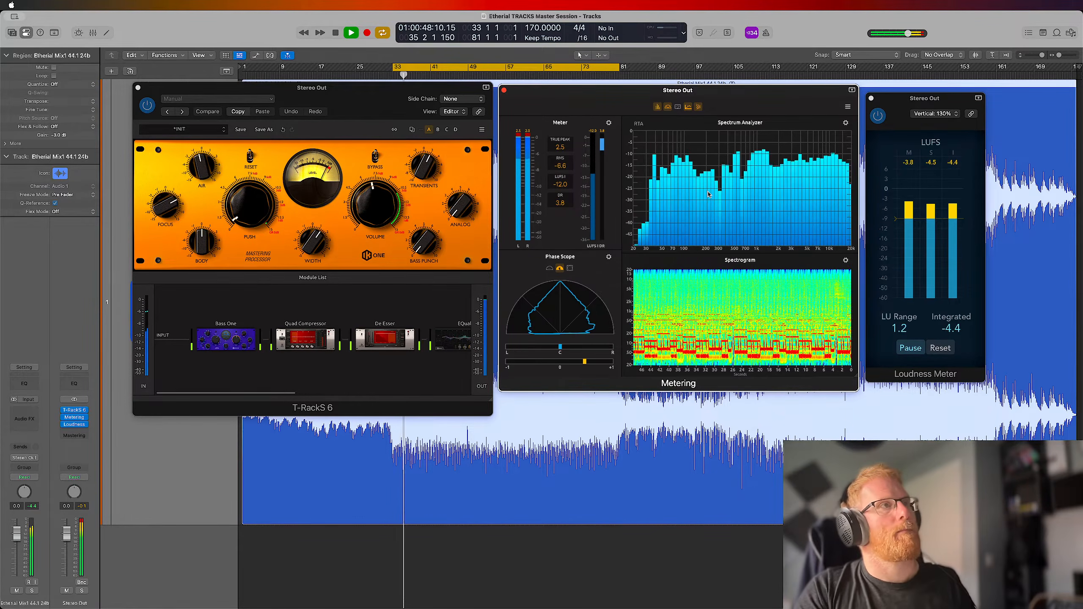
key(space)
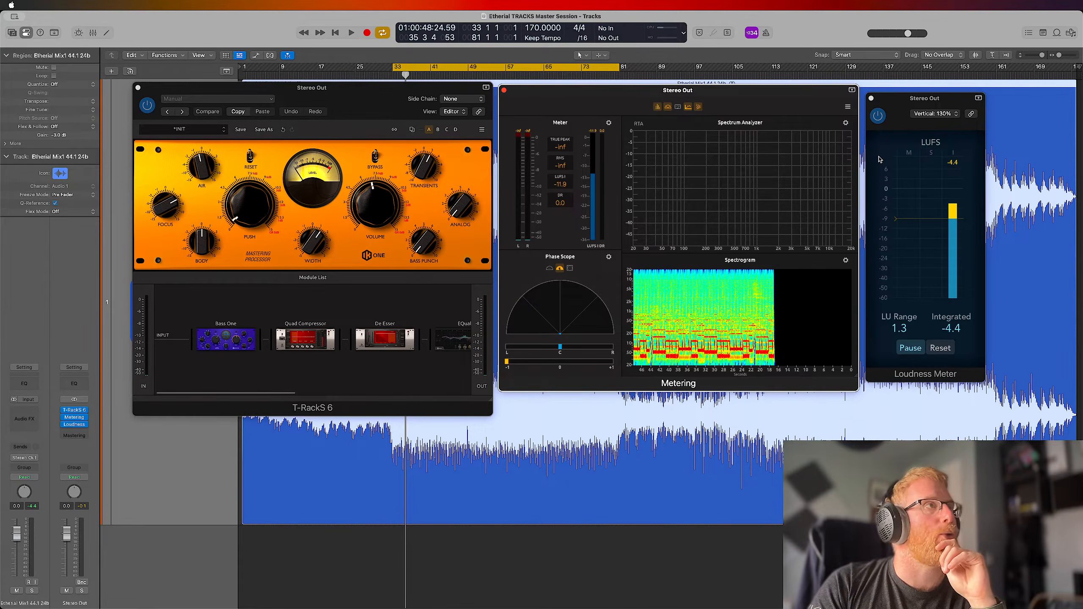
click(609, 123)
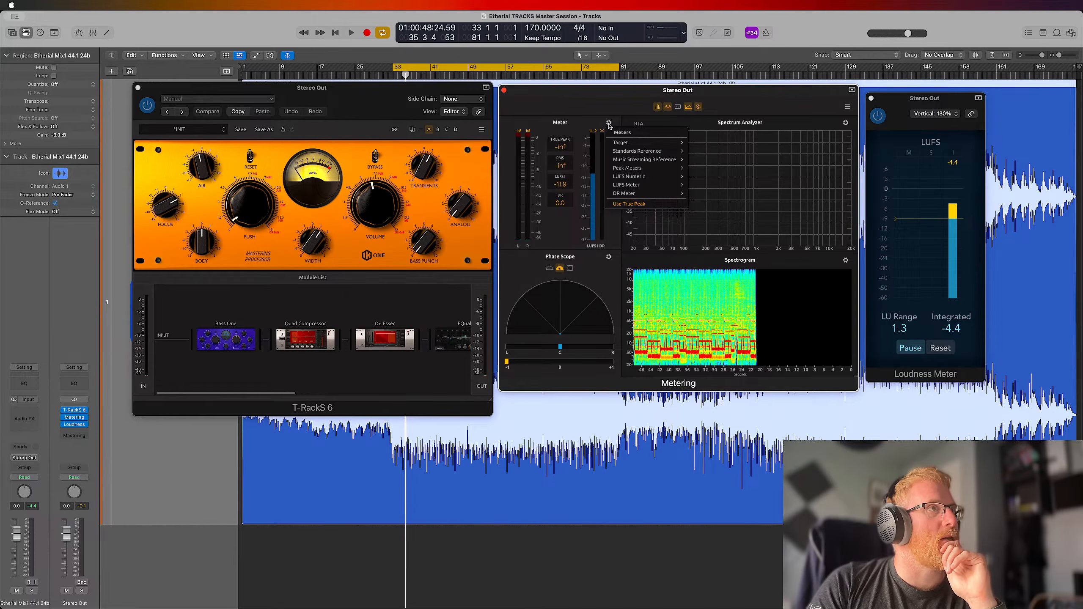
mouse_move(631, 143)
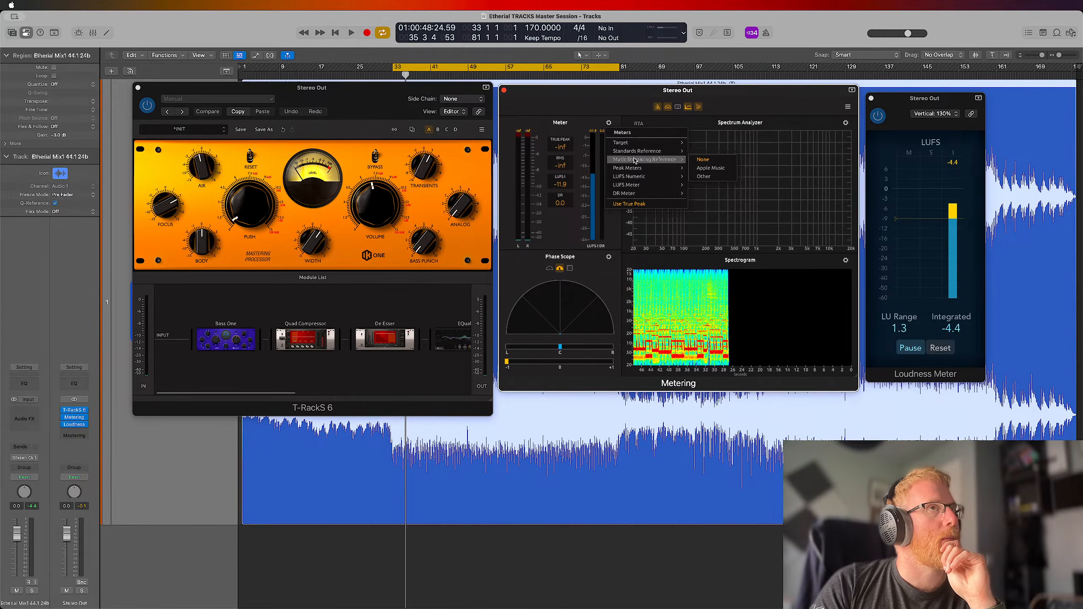
click(561, 106)
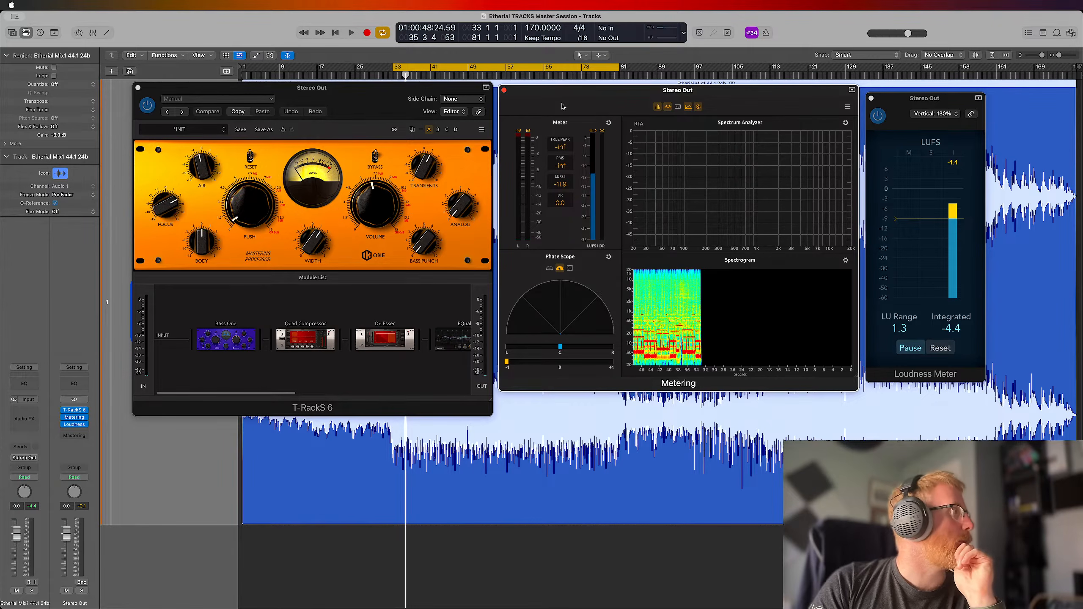
Insert Ozone 11 after the Loudness Meter on the Stereo Out and open its I/O meter options
click(86, 434)
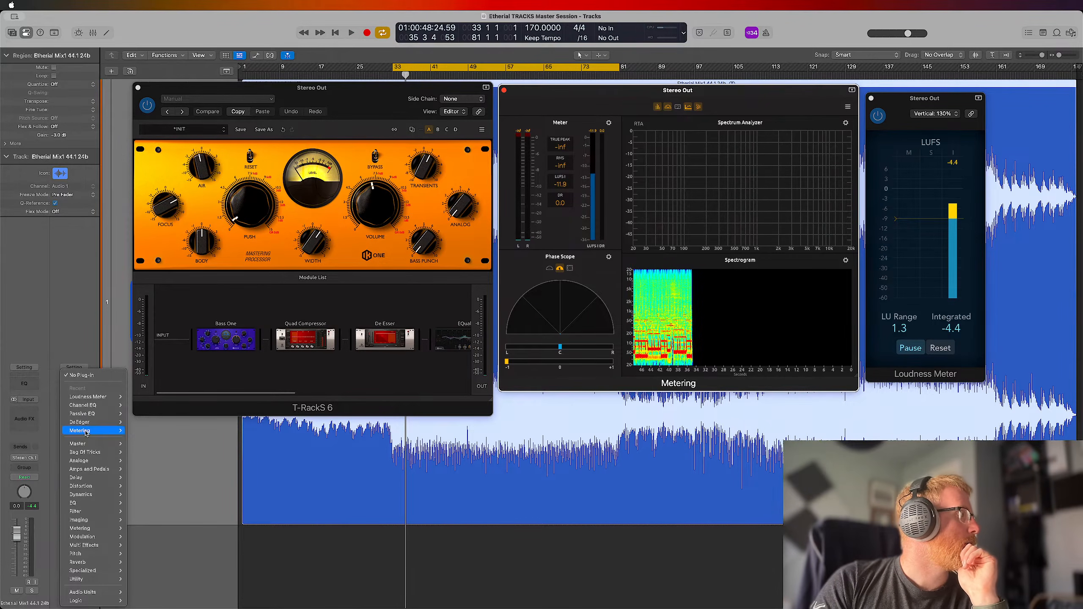
mouse_move(90, 445)
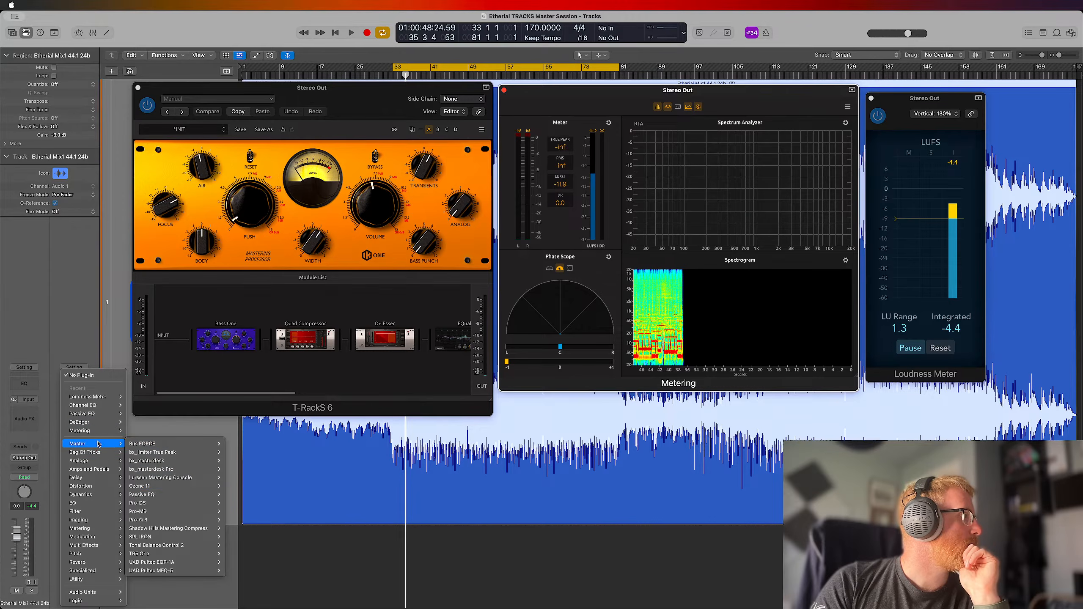
mouse_move(176, 487)
click(239, 488)
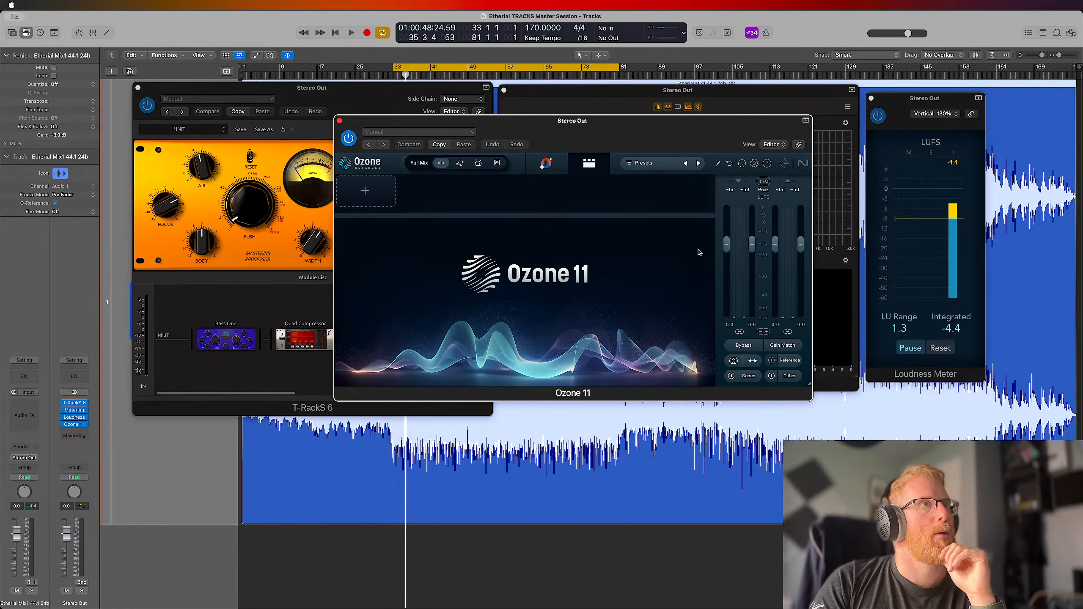
click(763, 182)
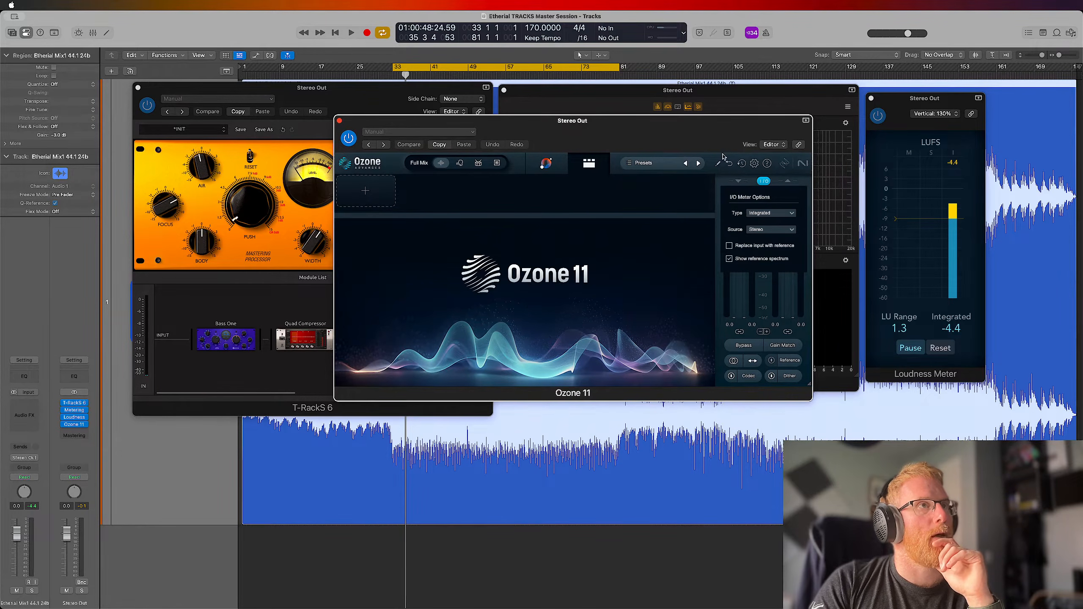
Close Ozone 11's I/O meter options, place its window over T-RackS 6, and briefly play the cycle to compare loudness readings
click(763, 182)
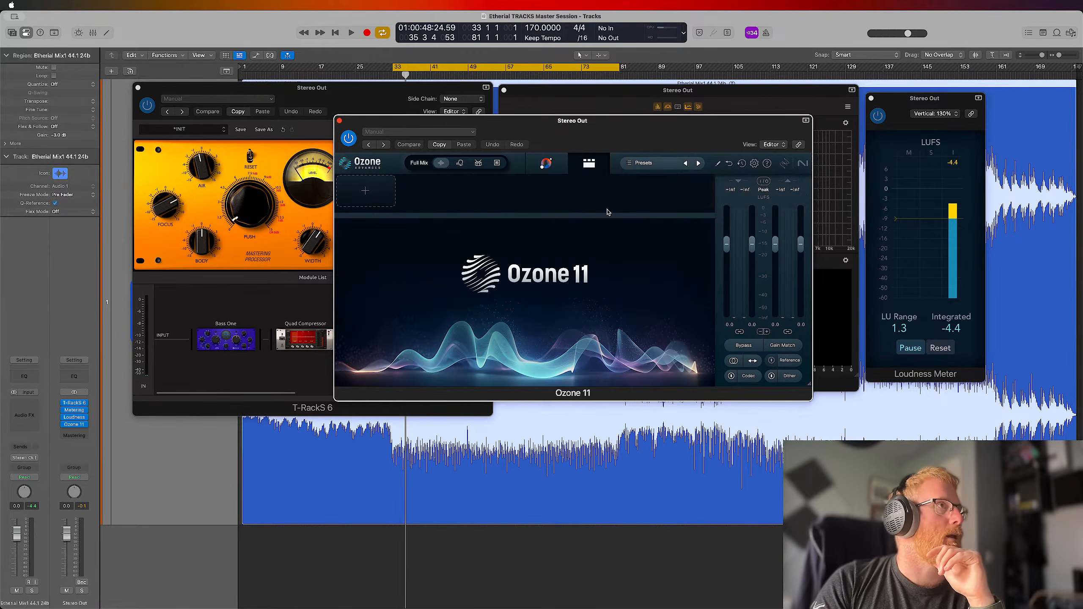
drag(609, 135, 294, 114)
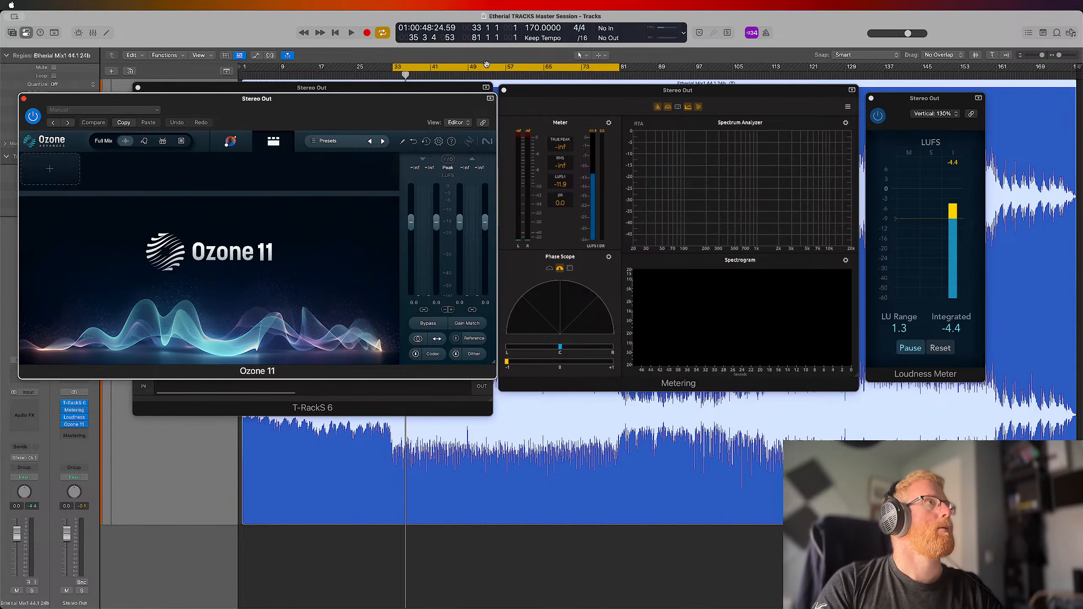
key(space)
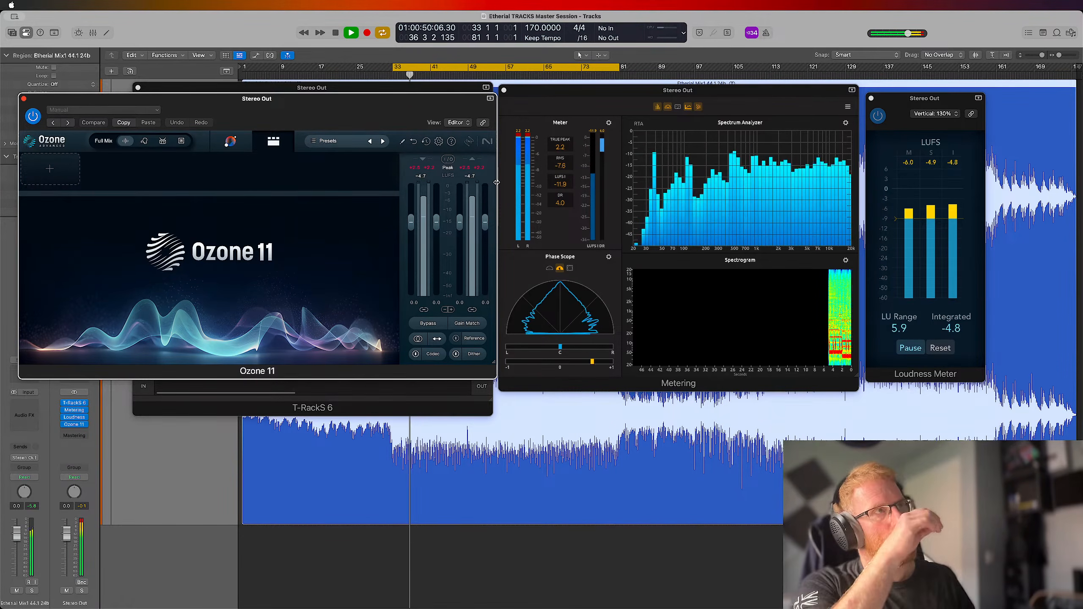
key(space)
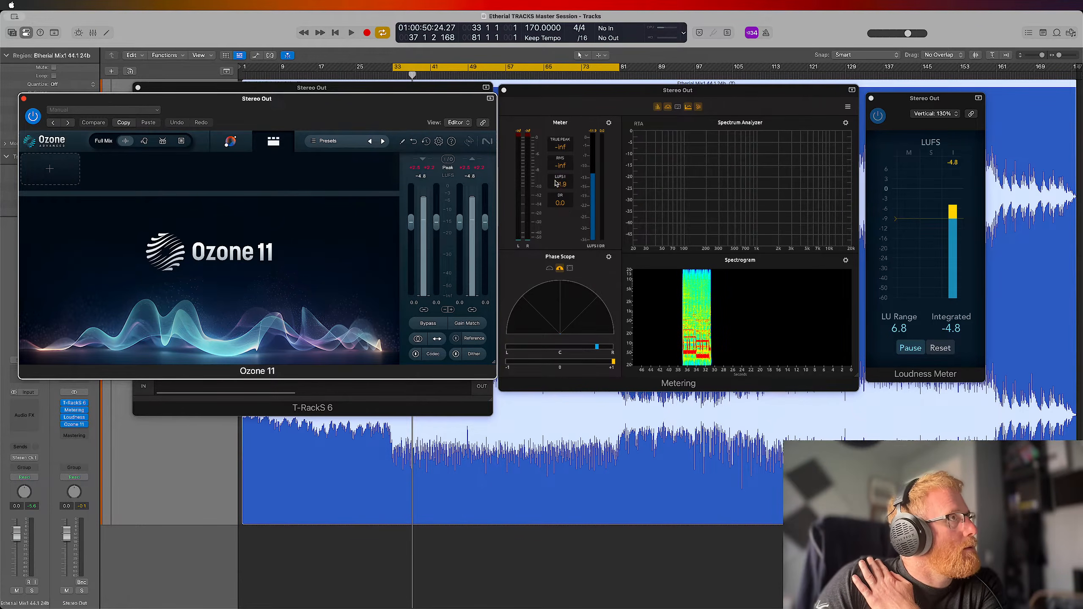
Check the Meter's options, and remove the Metering plug-in from the Stereo Out
click(585, 159)
click(609, 123)
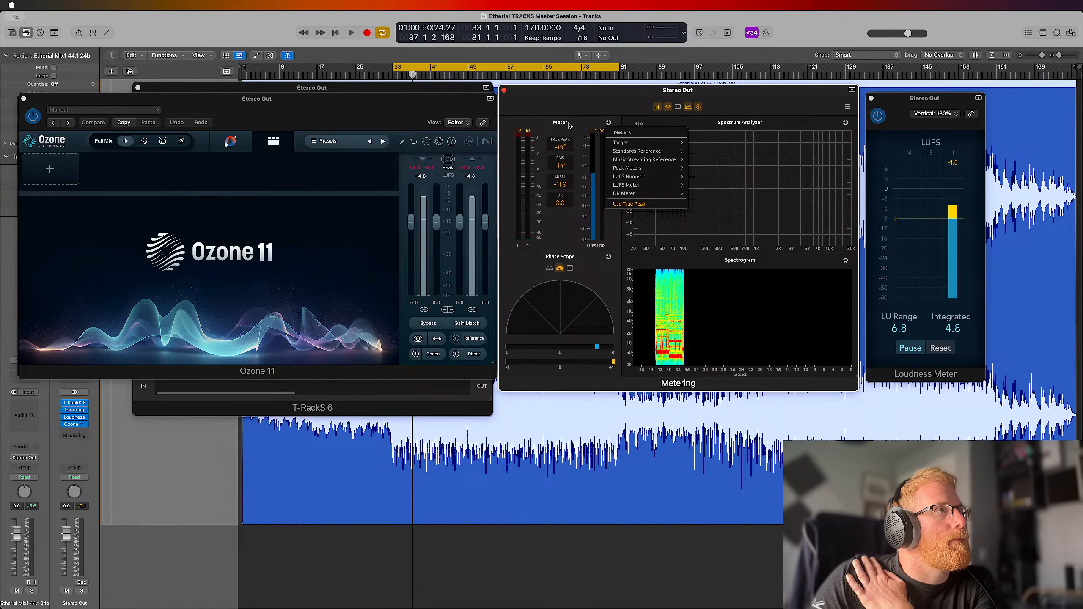
click(574, 206)
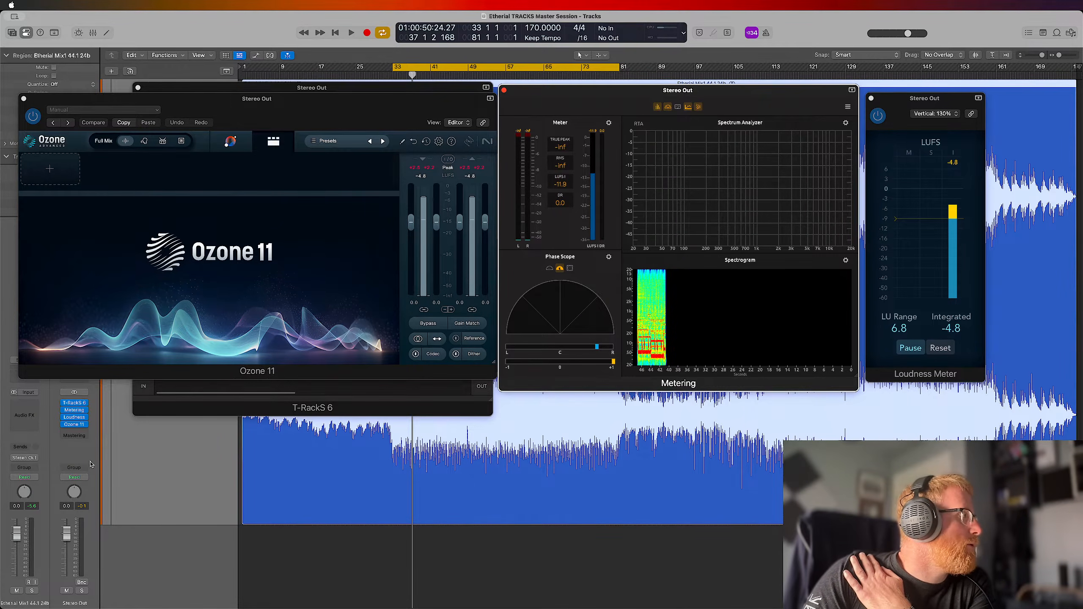
click(87, 410)
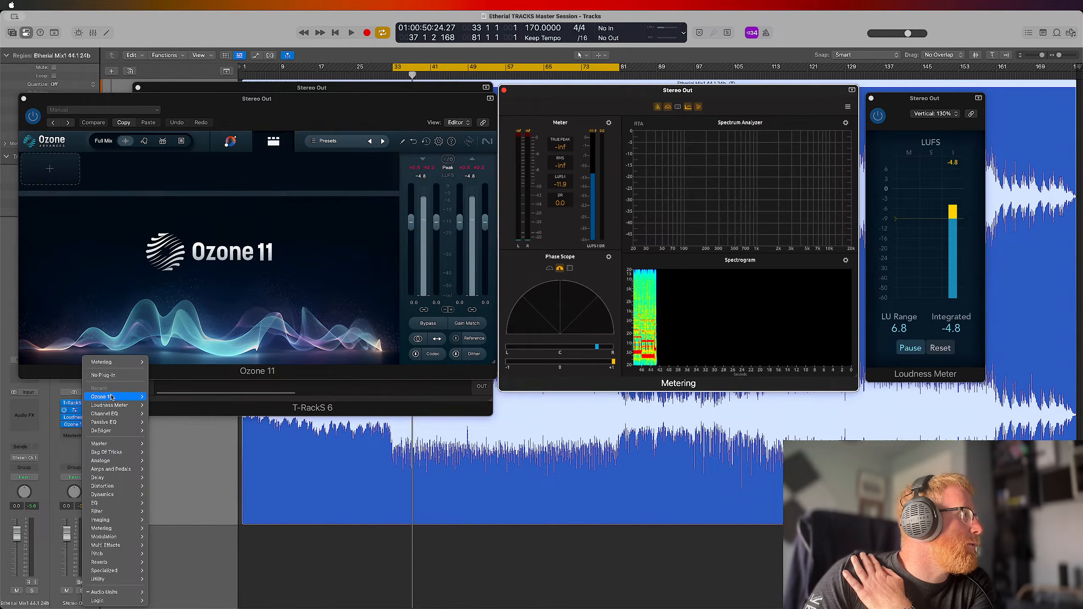
click(123, 375)
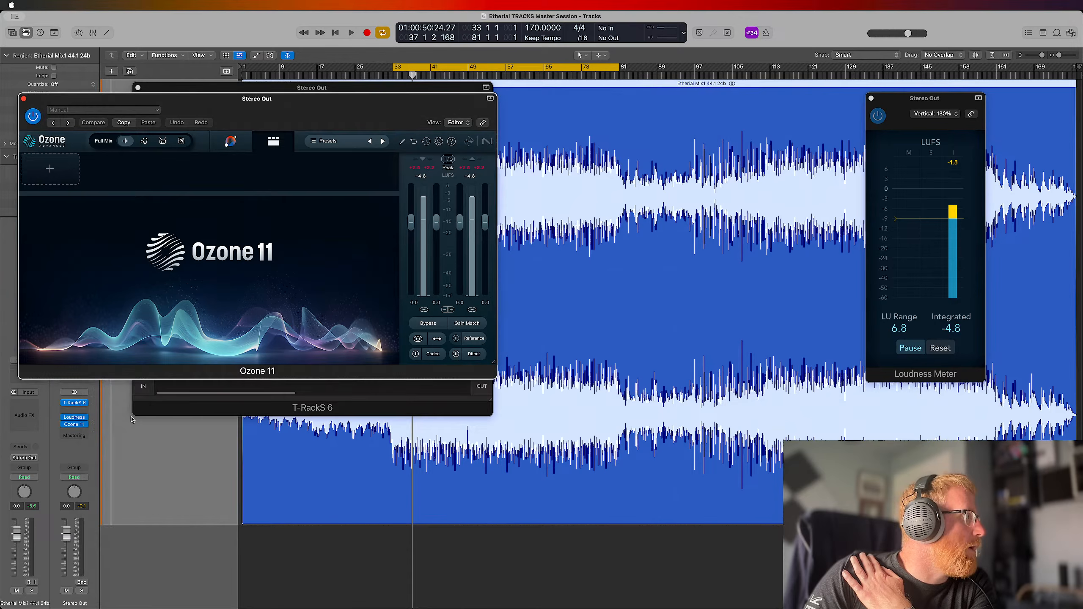
Insert a fresh IK Multimedia Metering between T-RackS 6 and the Loudness Meter, and place its window beside the Loudness Meter
click(86, 412)
mouse_move(92, 446)
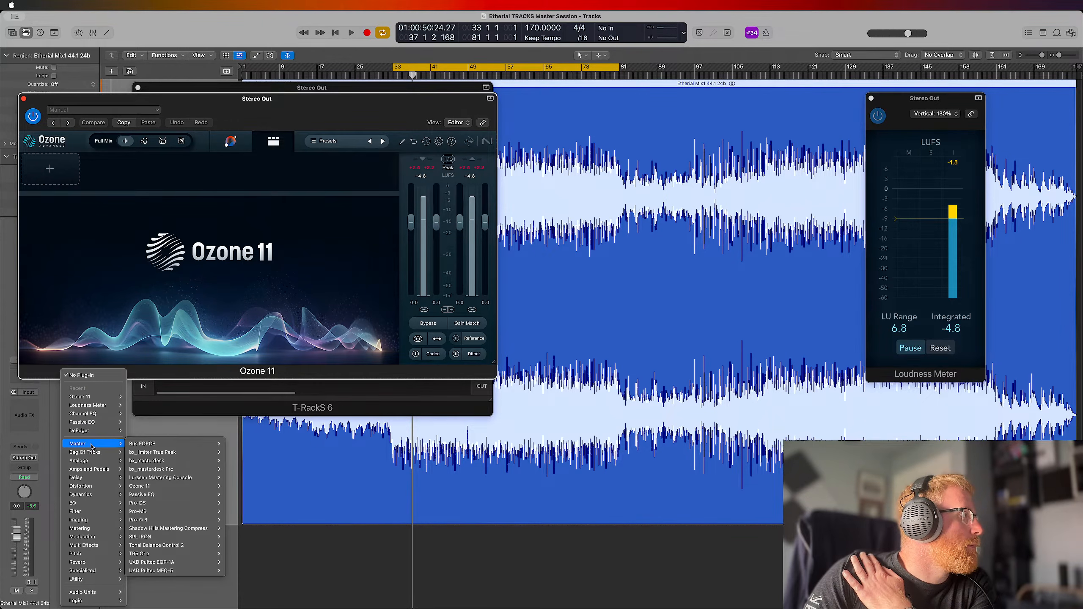
mouse_move(166, 462)
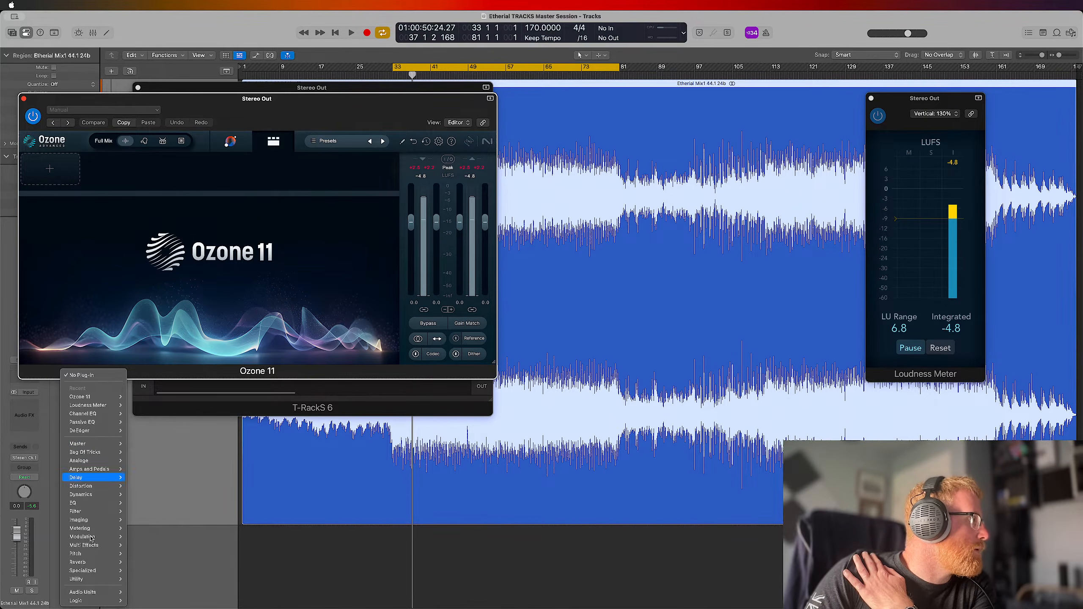
mouse_move(87, 594)
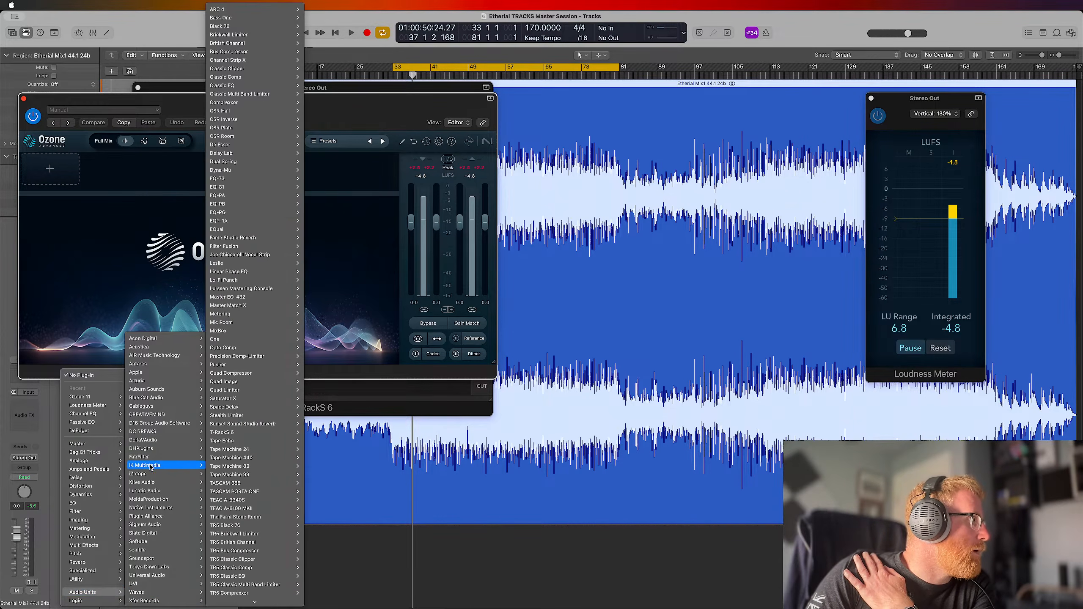
scroll(277, 204, down, 10)
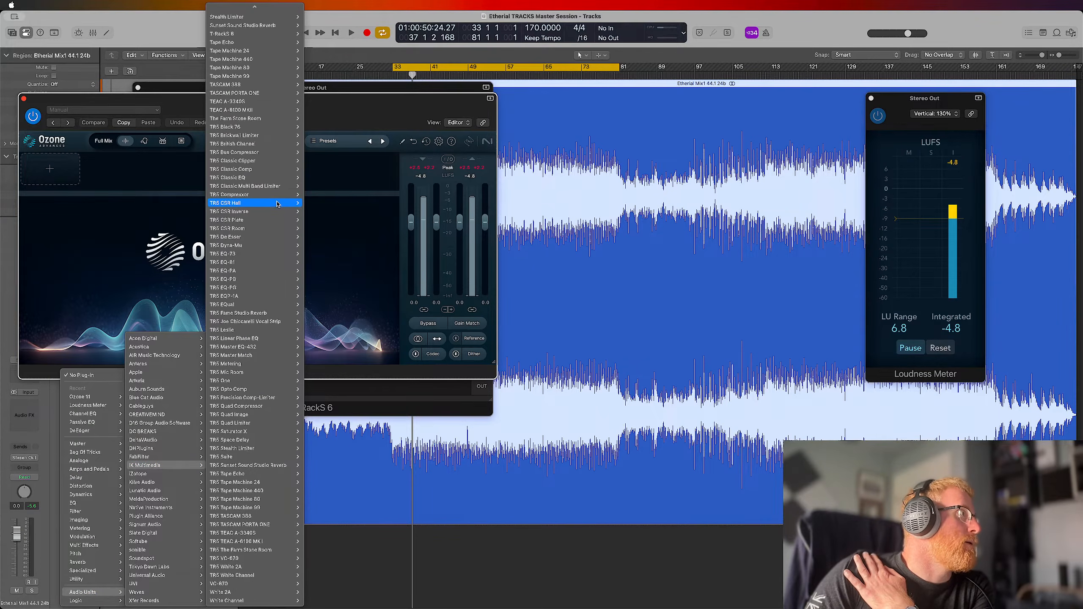
scroll(277, 205, up, 10)
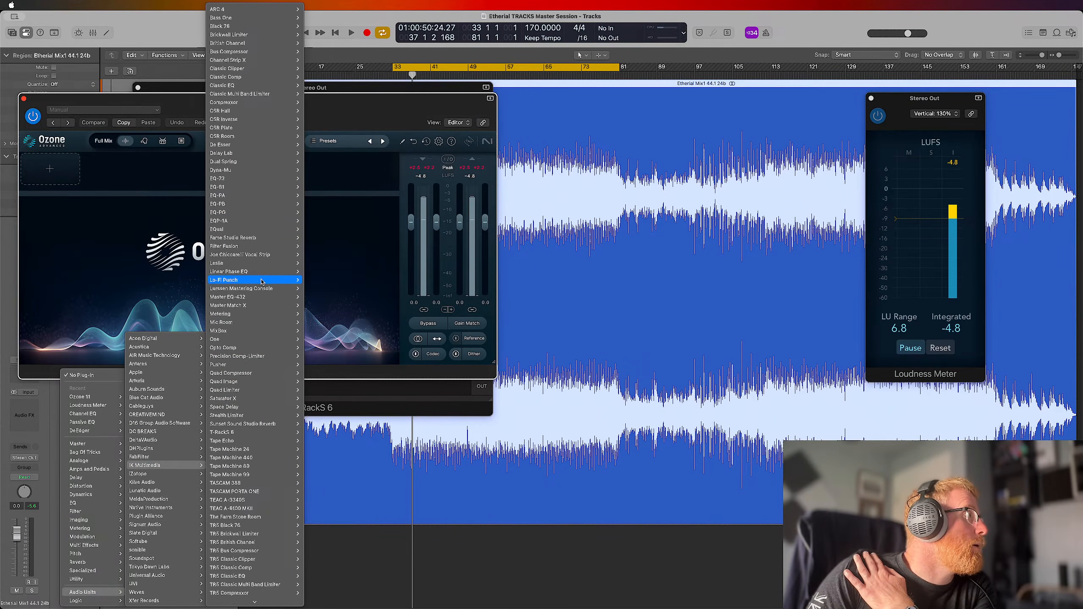
click(314, 315)
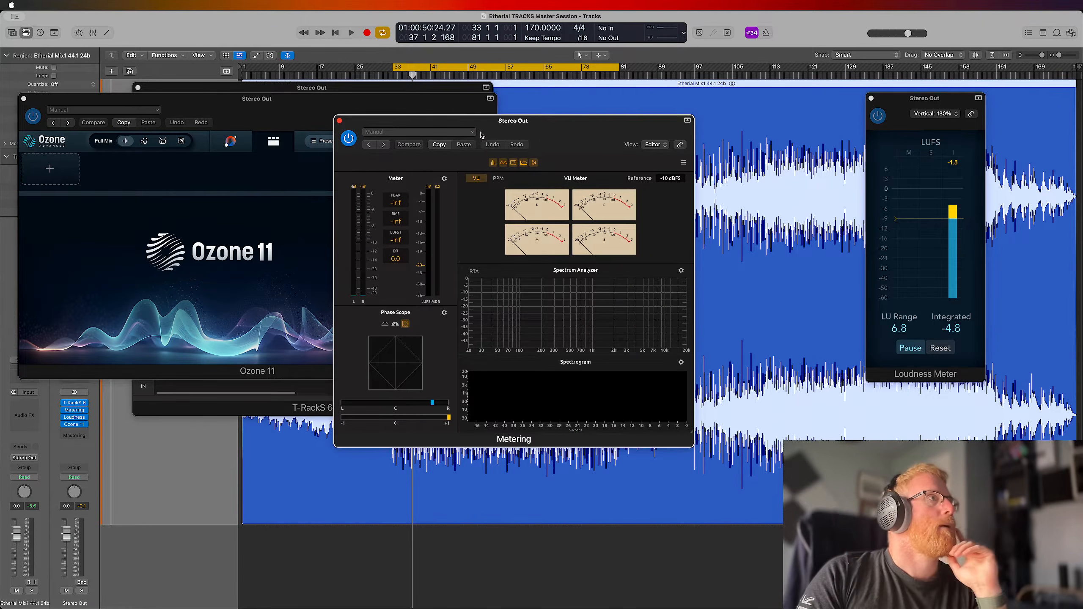
drag(478, 123, 647, 114)
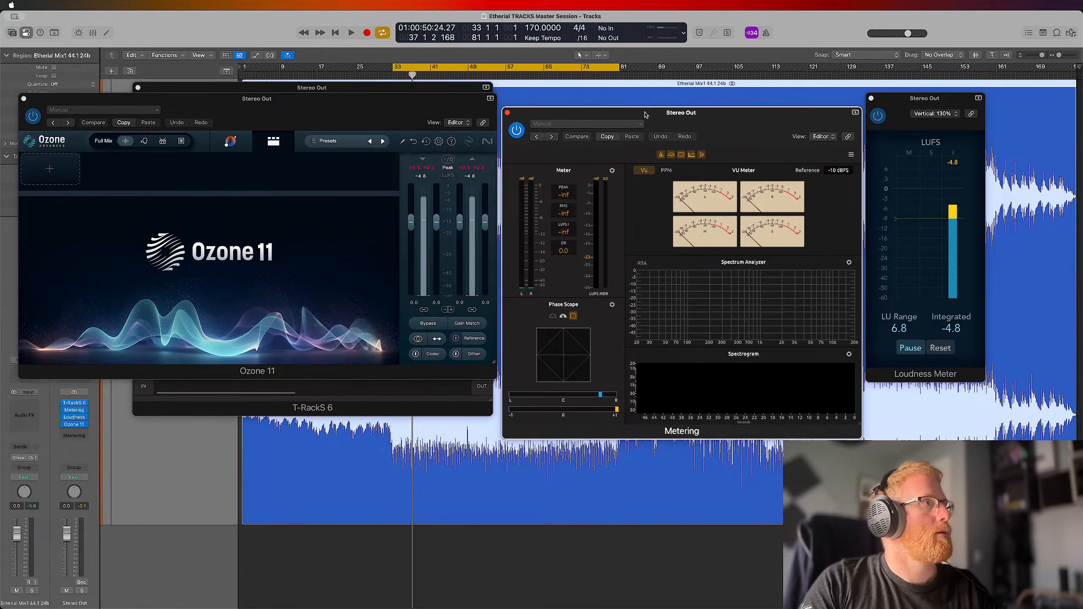
Compare Metering, Loudness Meter and Ozone 11 over two playbacks, resetting the Loudness Meter and Ozone readings in between
key(space)
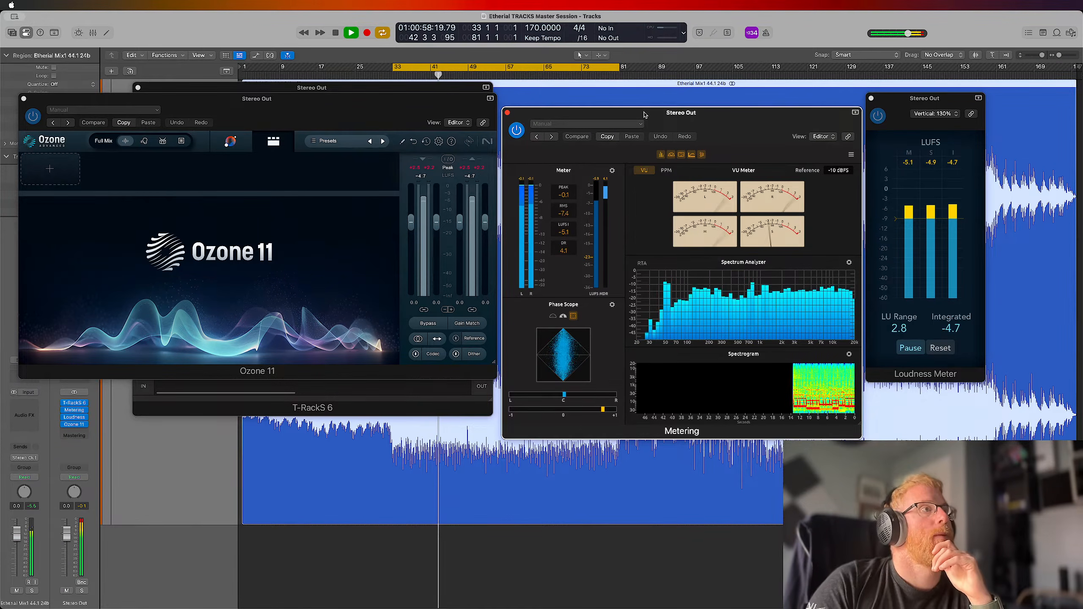
key(space)
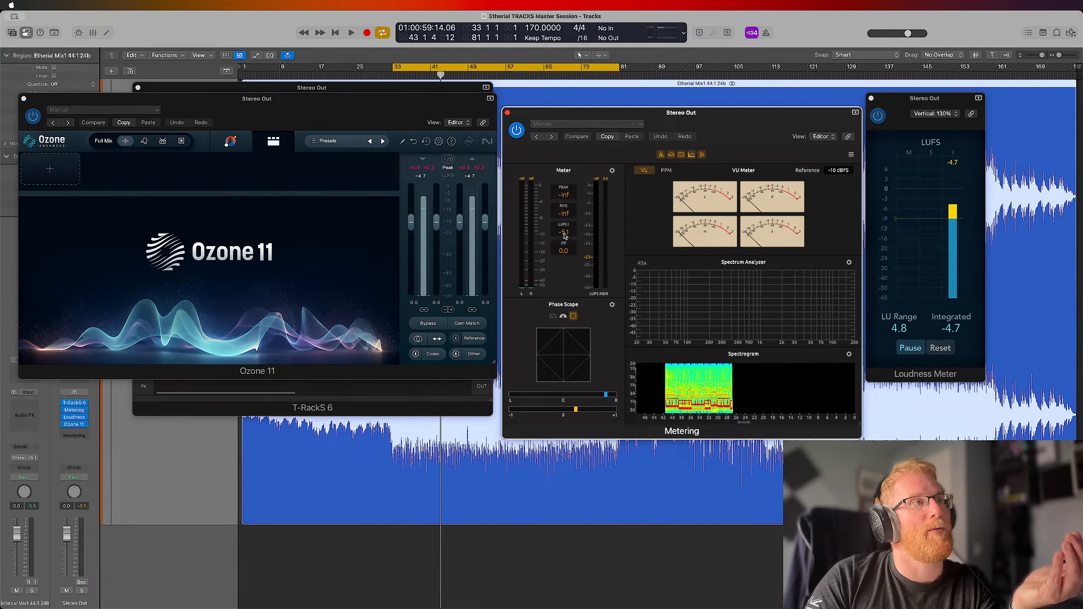
click(940, 348)
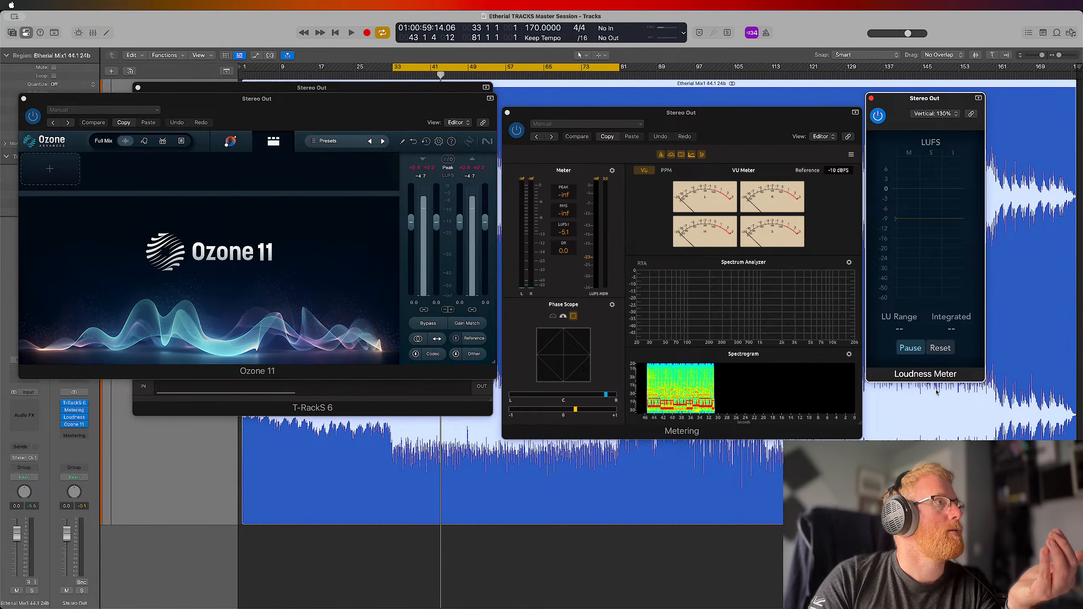
click(472, 177)
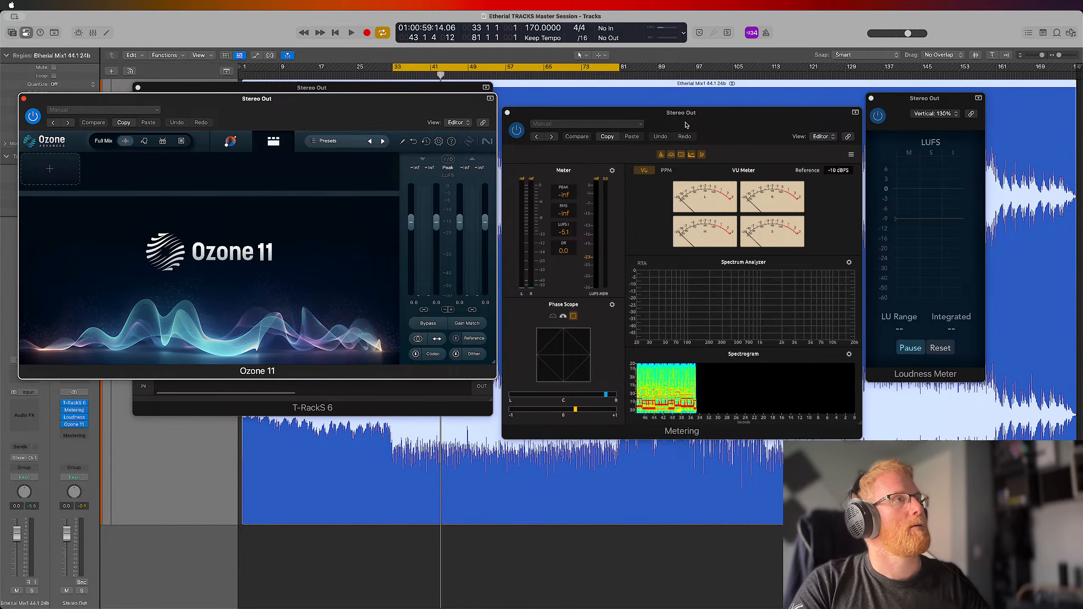
key(space)
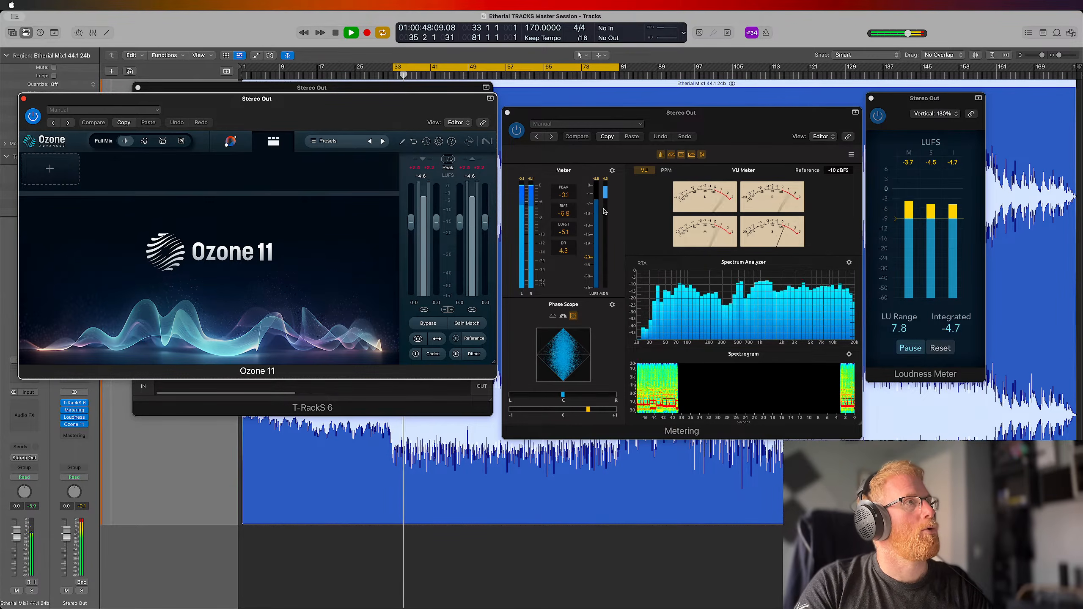
key(space)
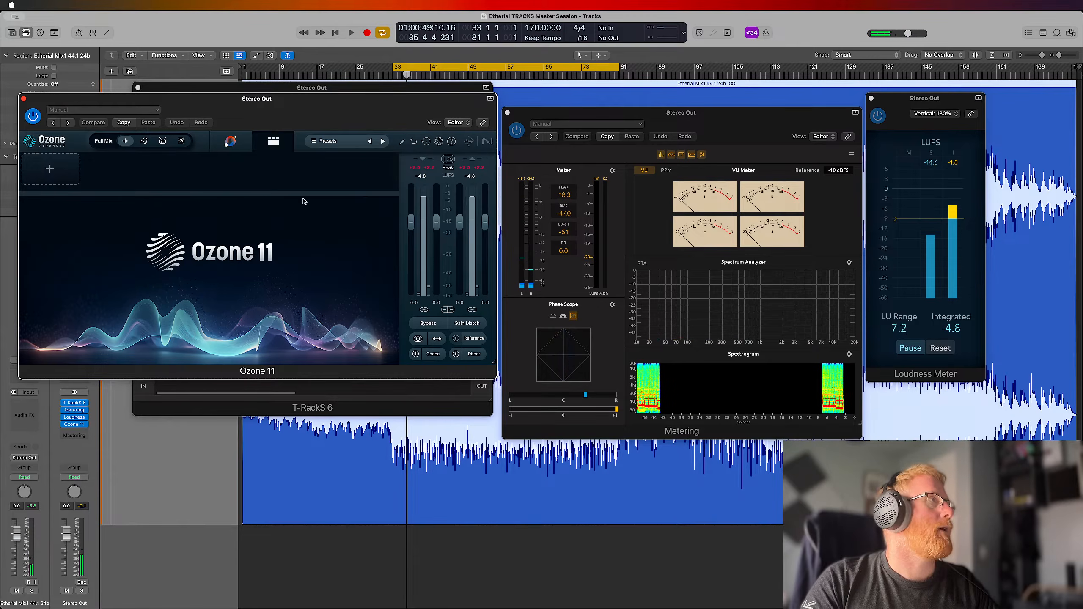
Close the Ozone 11 window and lower the Volume of the One processor in T-RackS 6
click(24, 99)
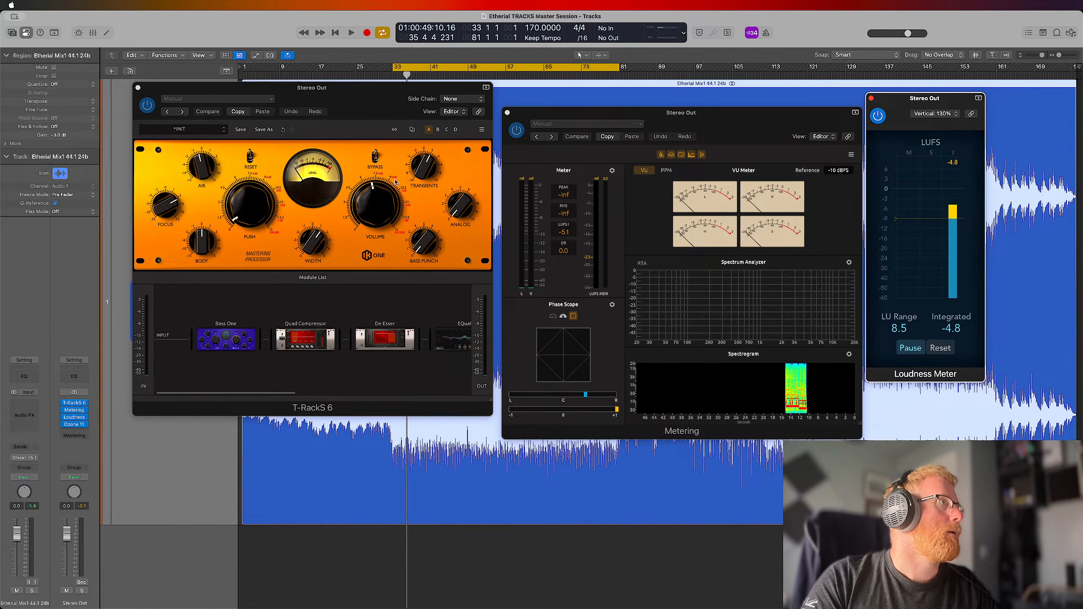
drag(432, 161, 429, 167)
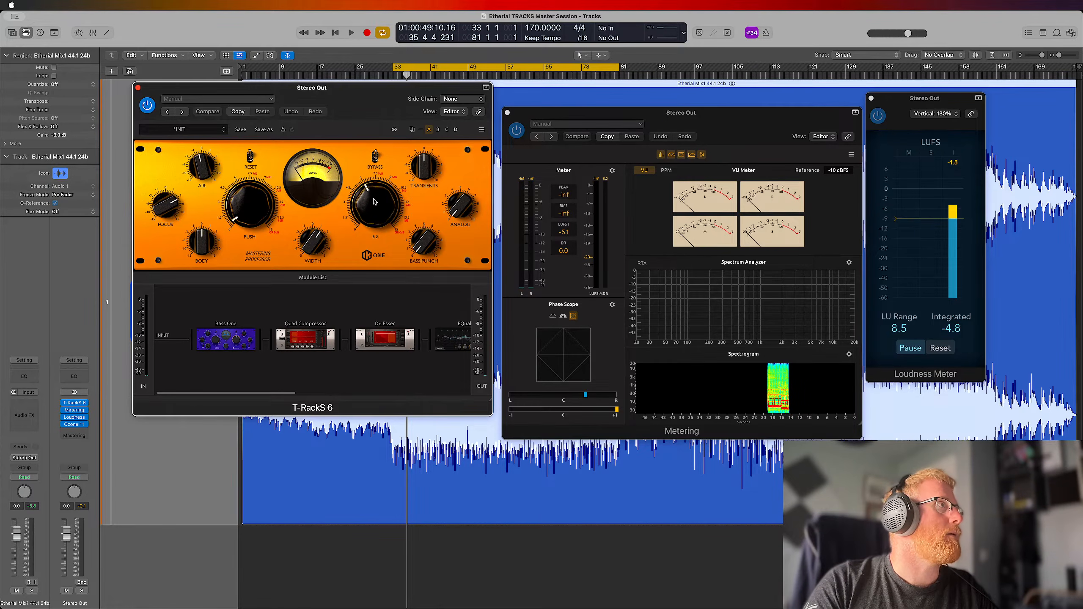
drag(371, 211, 371, 215)
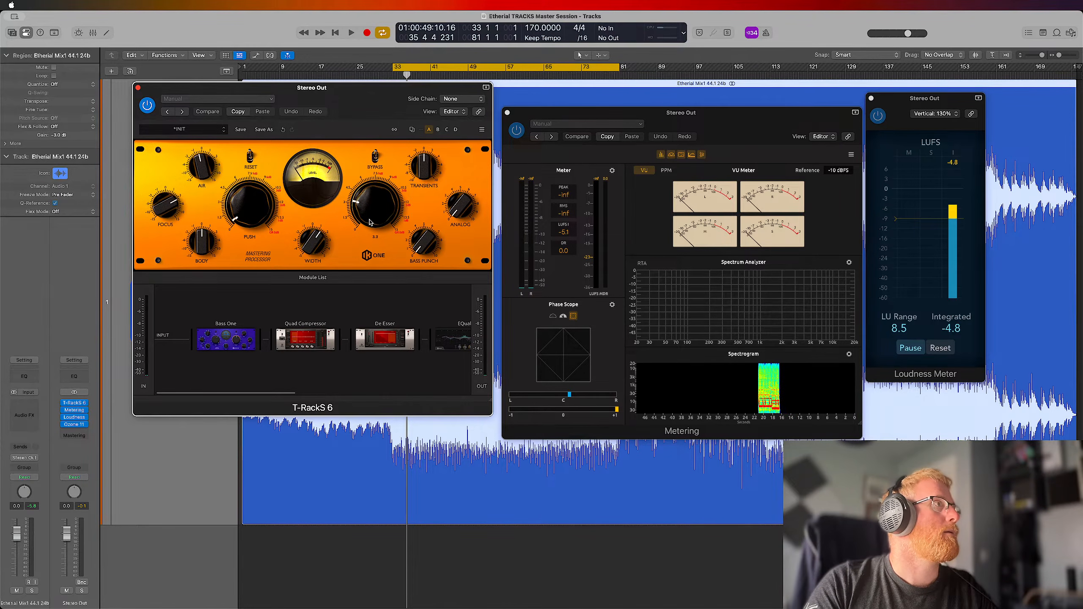
Turn off the cycle over bars 33 to 81 and align the T-RackS 6 window with the Metering window
click(465, 68)
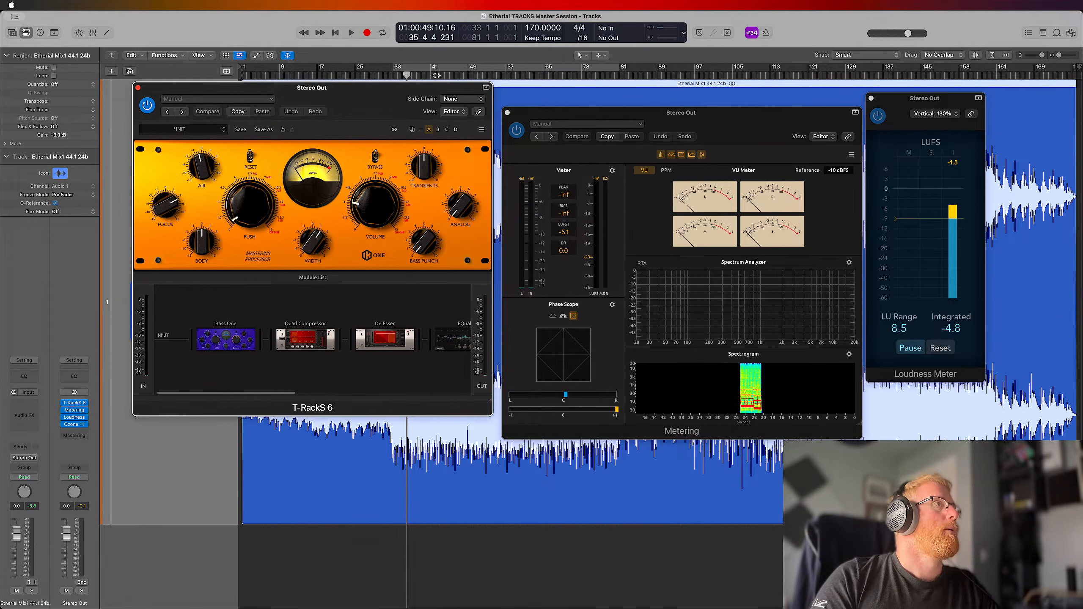
drag(384, 94, 388, 114)
mouse_move(388, 372)
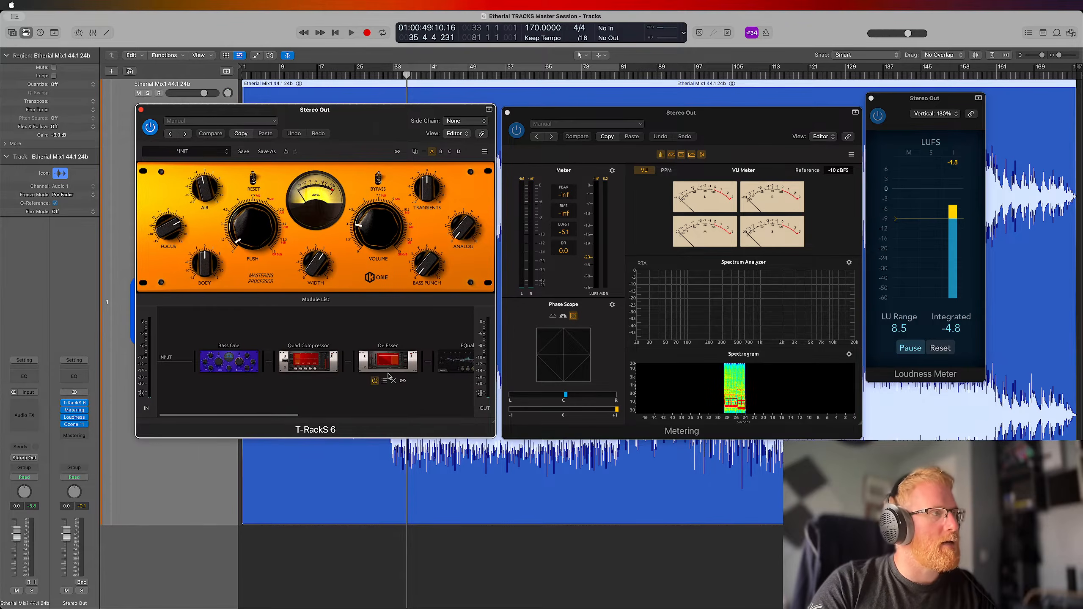
click(349, 518)
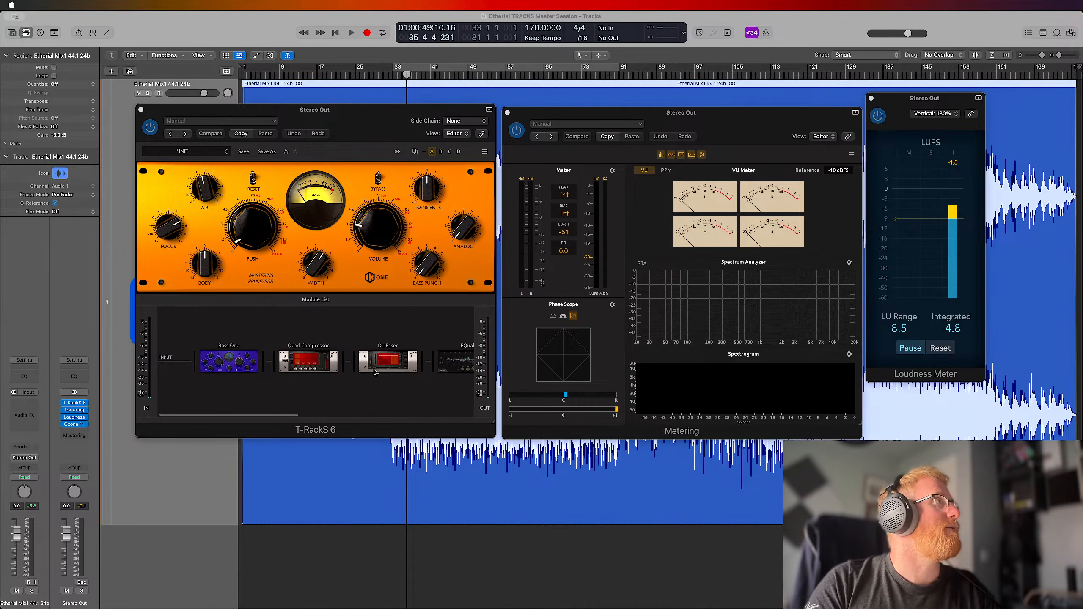
Try to reset Metering's LUFS readout, and look through the plug-in's settings options and T-RackS info dialog
click(622, 117)
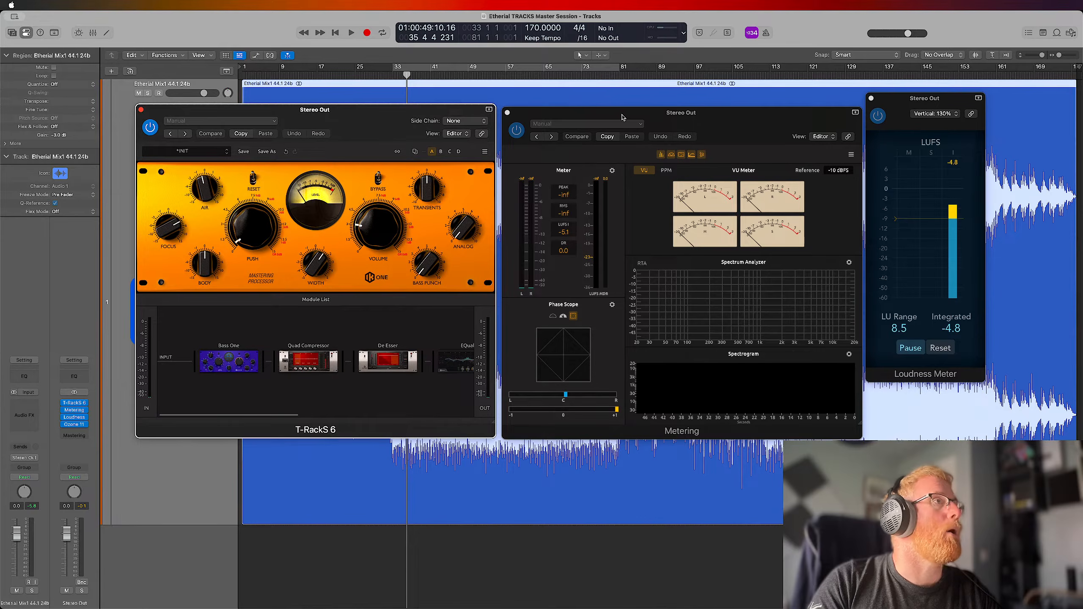
click(566, 234)
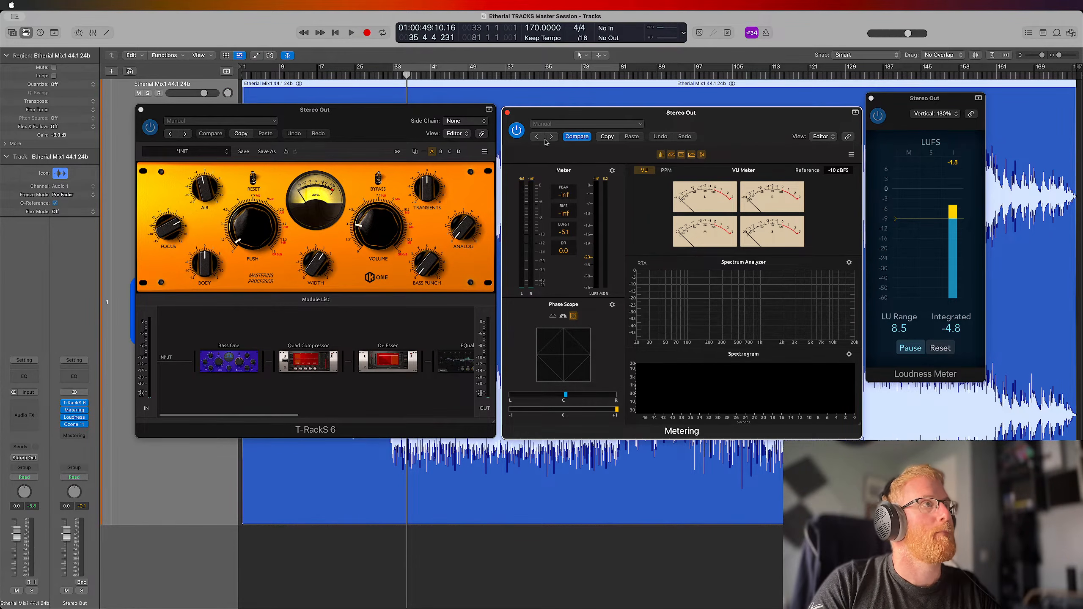
click(572, 124)
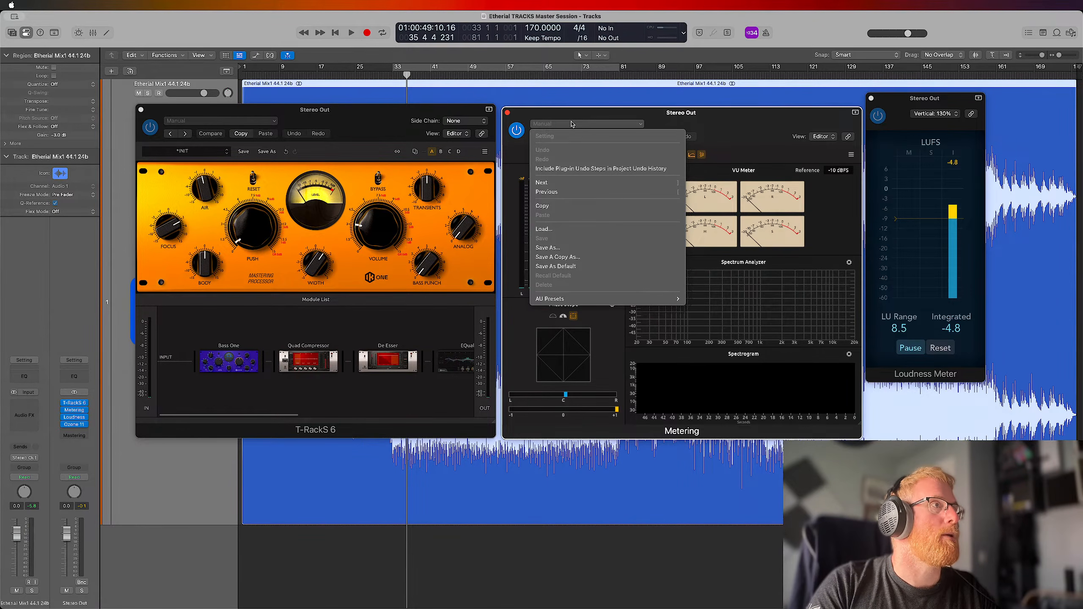
click(720, 118)
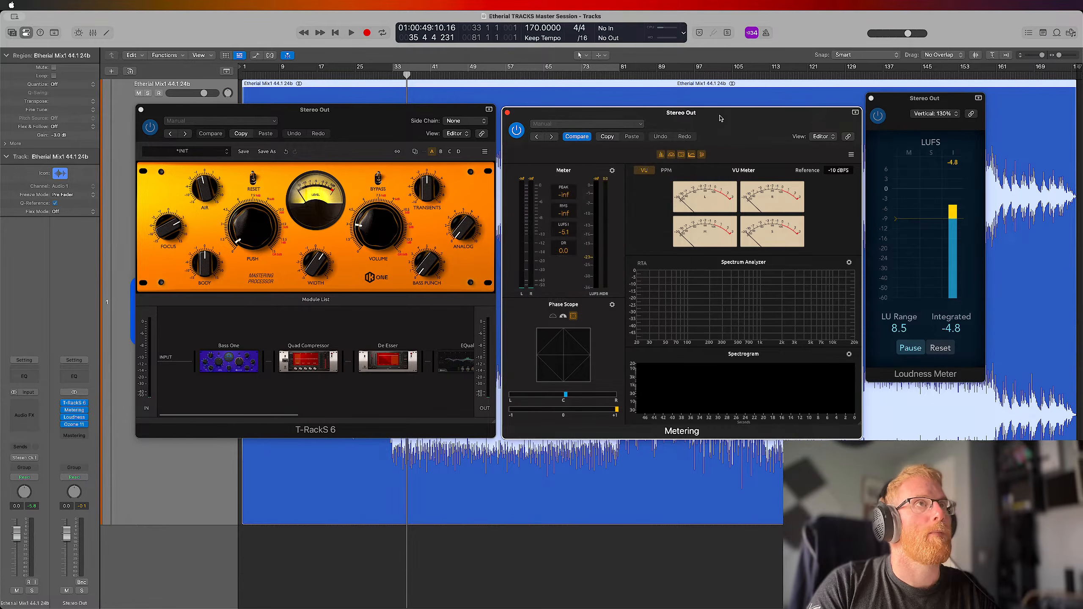
click(851, 155)
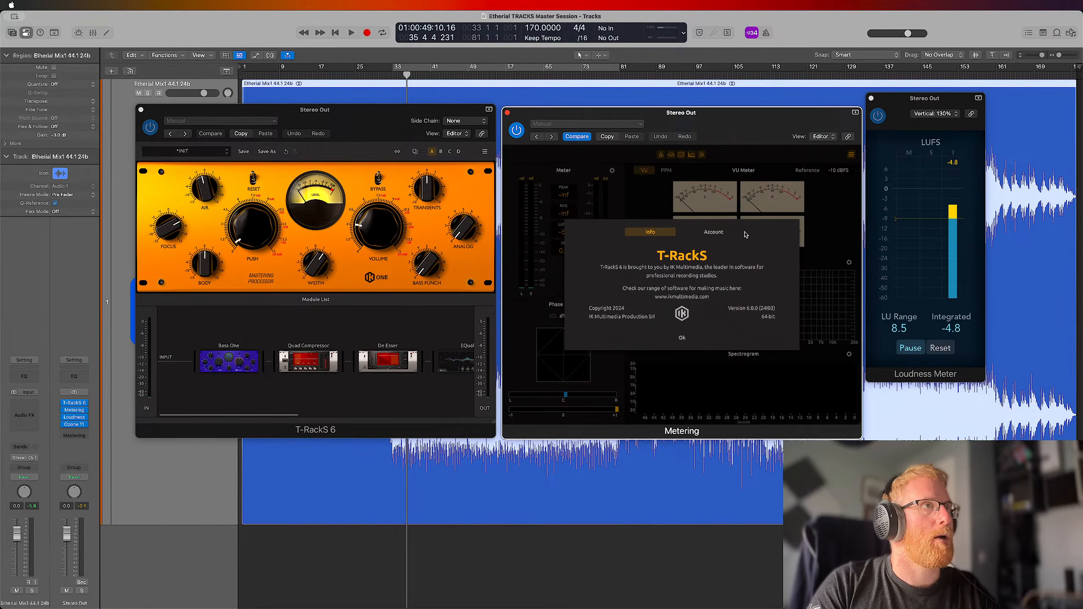
click(683, 338)
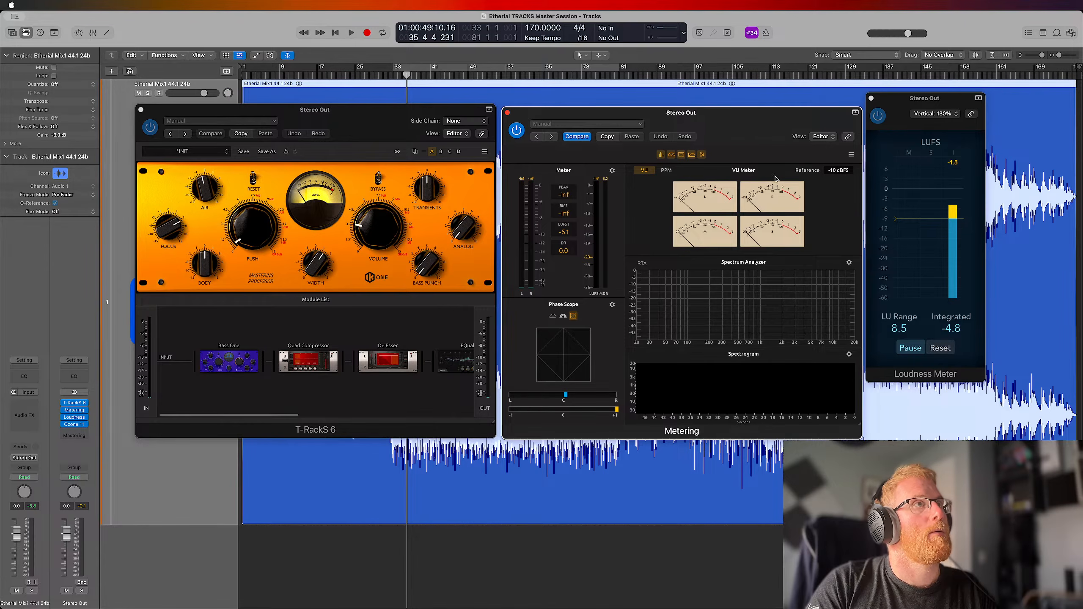
Hide the Phase Scope and VU Meter in Metering, and set the peak readout to true peak
click(672, 156)
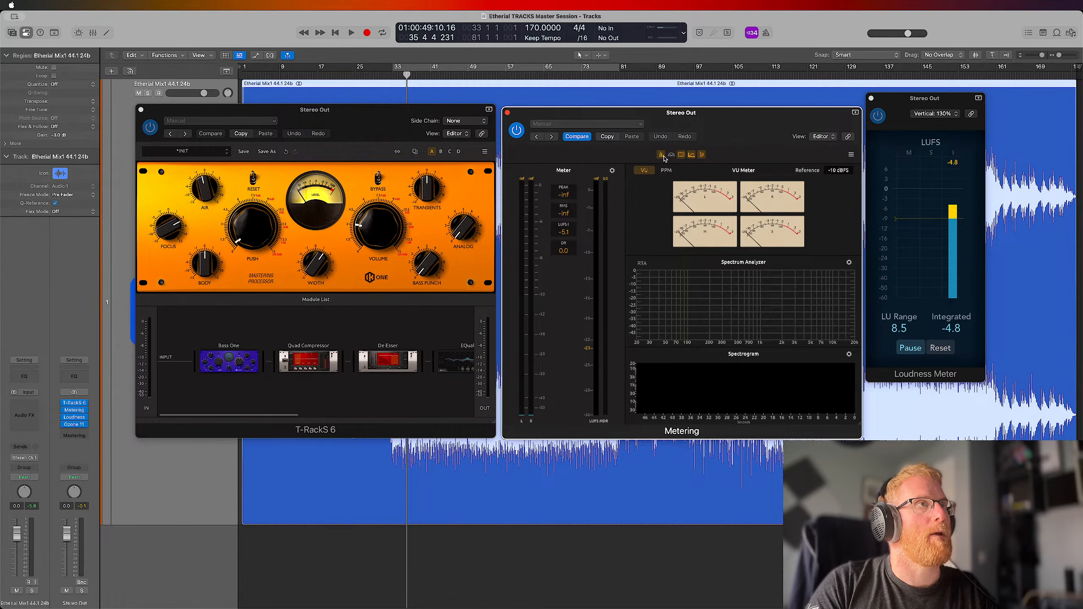
click(682, 155)
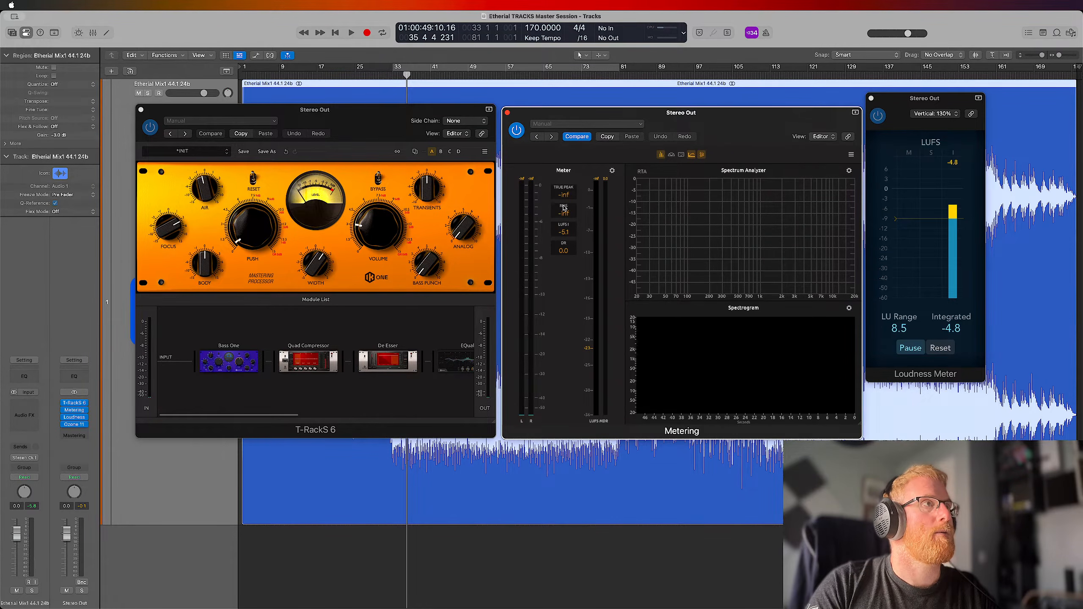
Play the master briefly while trying to reset Metering's LUFS readout, and return the playhead to bar 1
key(space)
key(space)
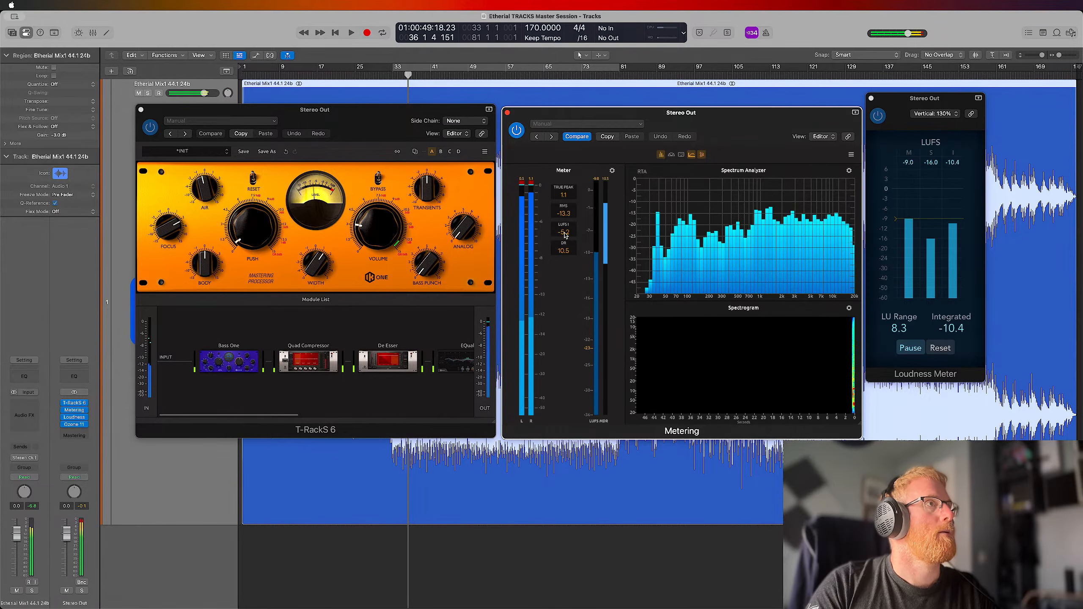
right_click(565, 235)
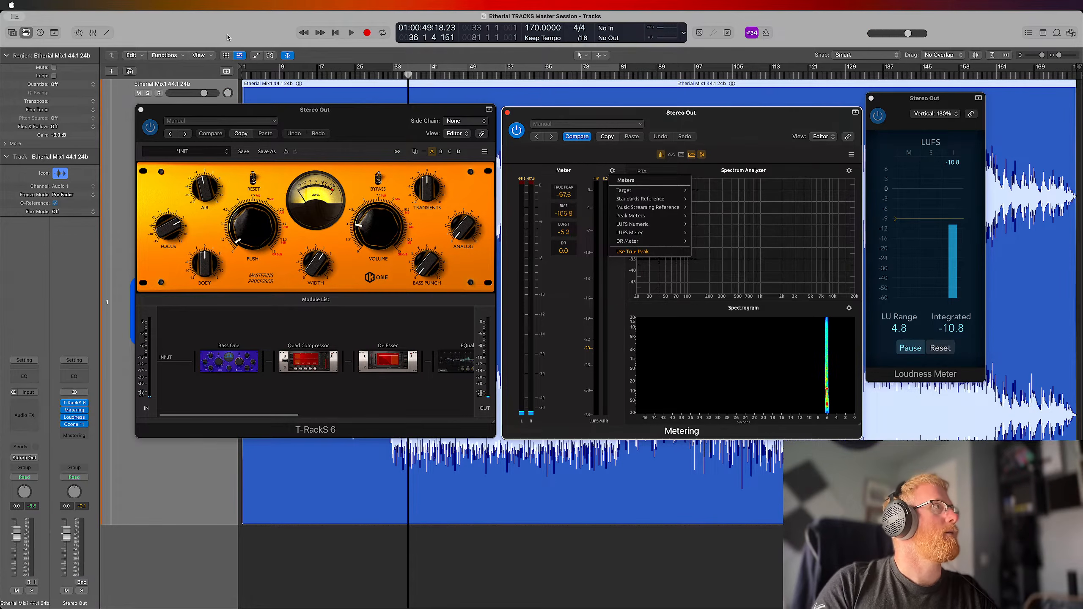
click(407, 74)
drag(407, 75, 233, 81)
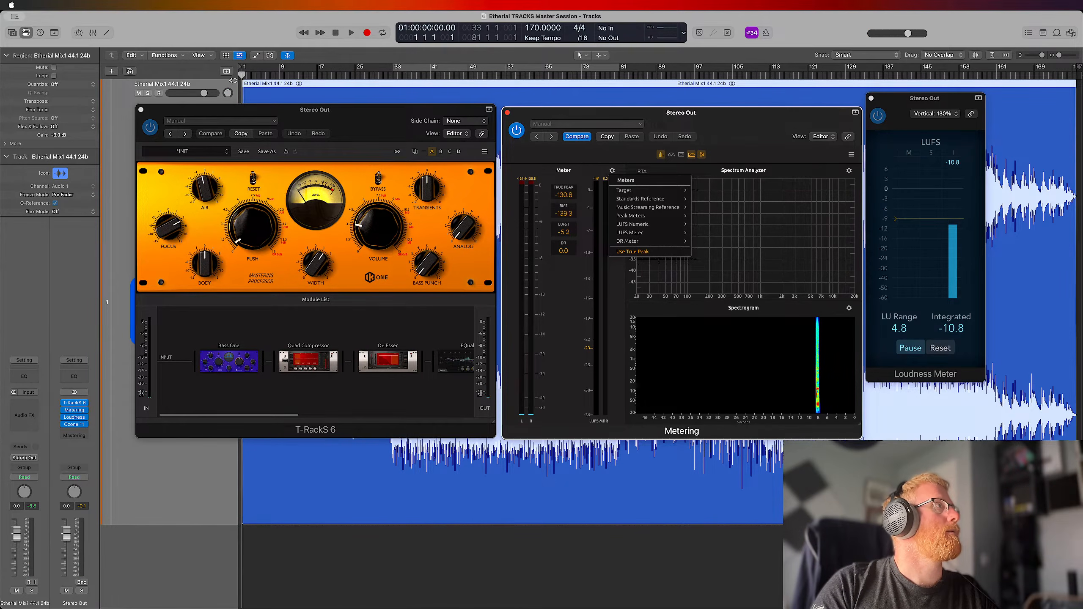
click(613, 171)
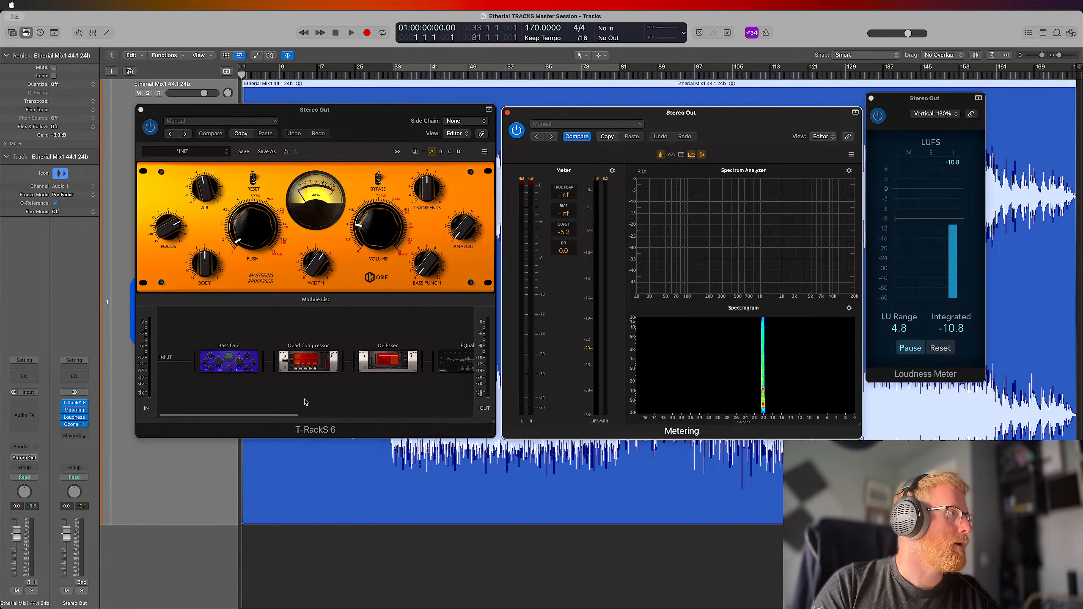
Play the master from bar 1 and move and enlarge the Loudness Meter window to line up with the other plug-in windows
drag(289, 417, 465, 421)
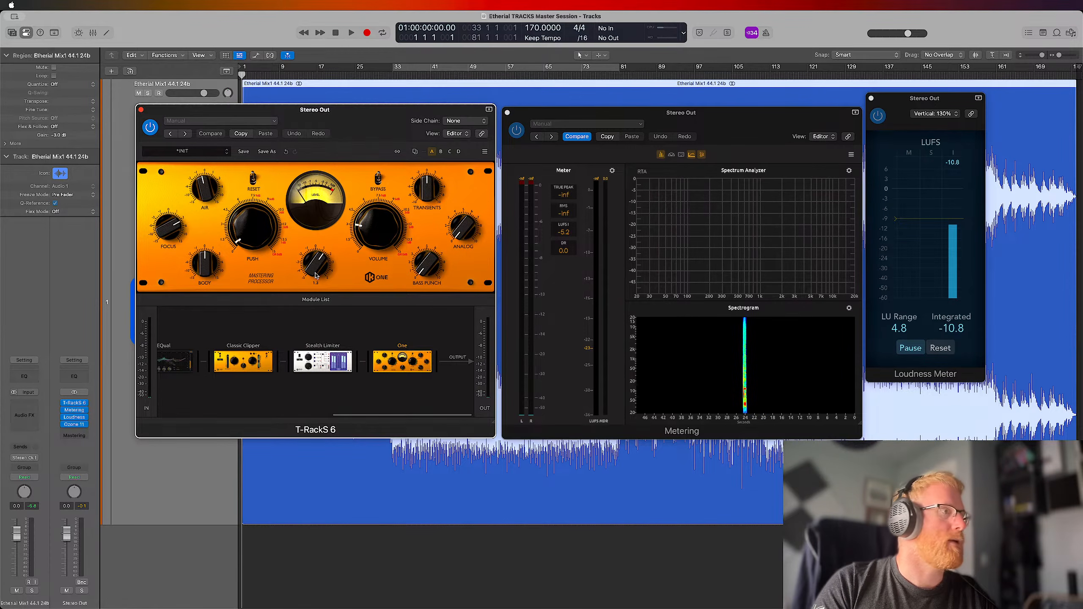
key(space)
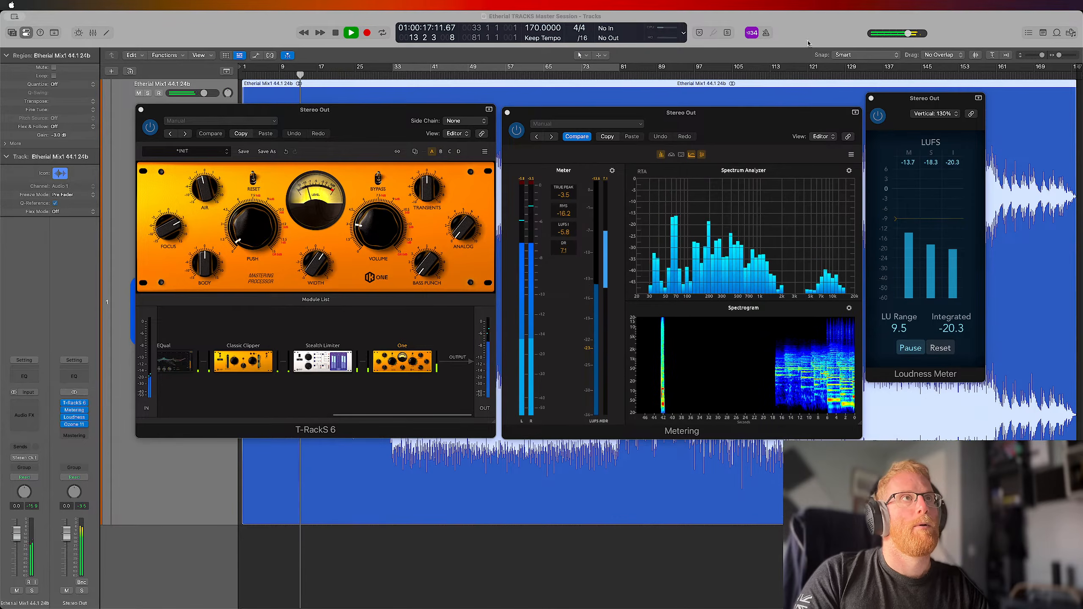
mouse_move(899, 102)
mouse_down()
mouse_move(901, 130)
mouse_move(901, 117)
mouse_up()
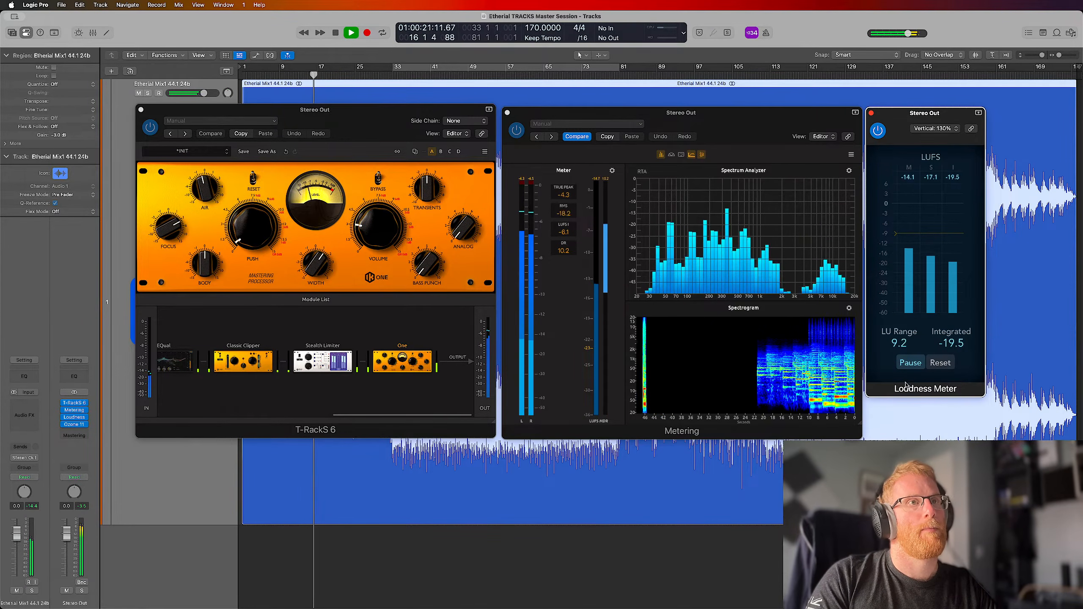
drag(906, 396, 907, 439)
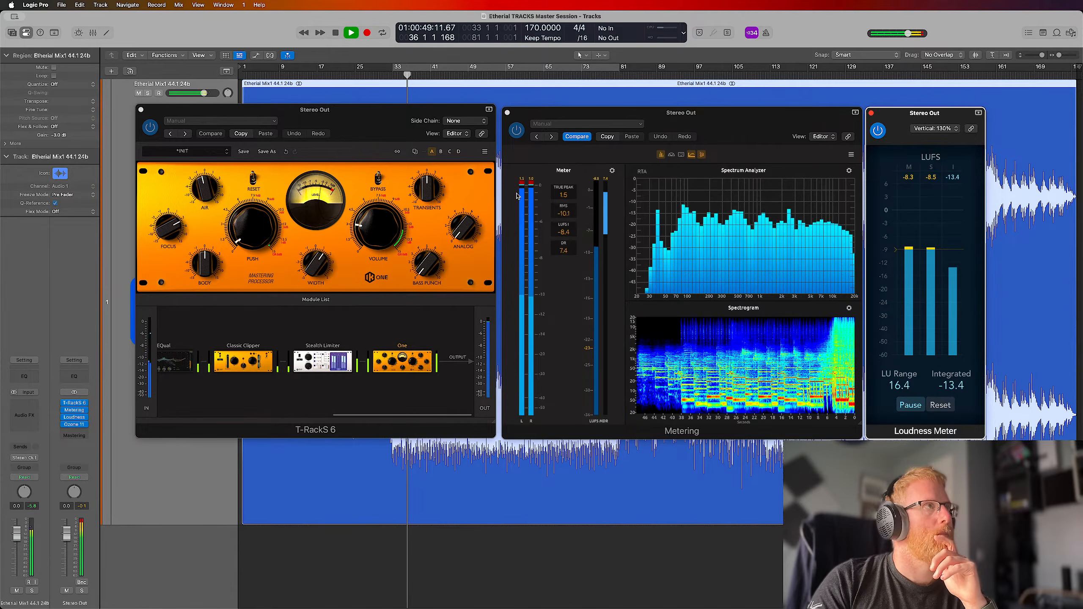
drag(392, 114, 392, 116)
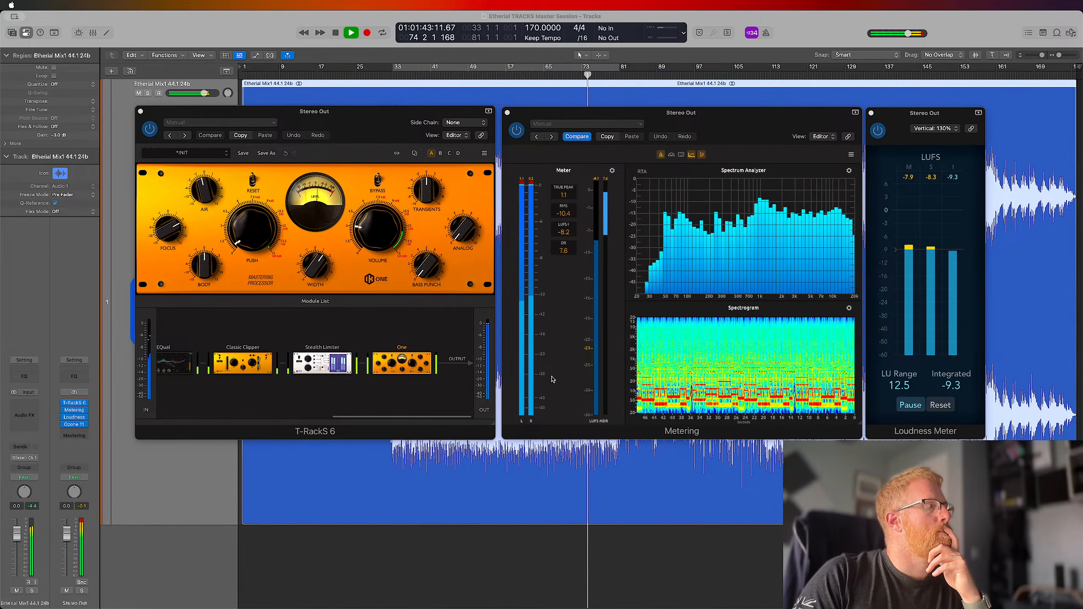
drag(699, 110, 698, 110)
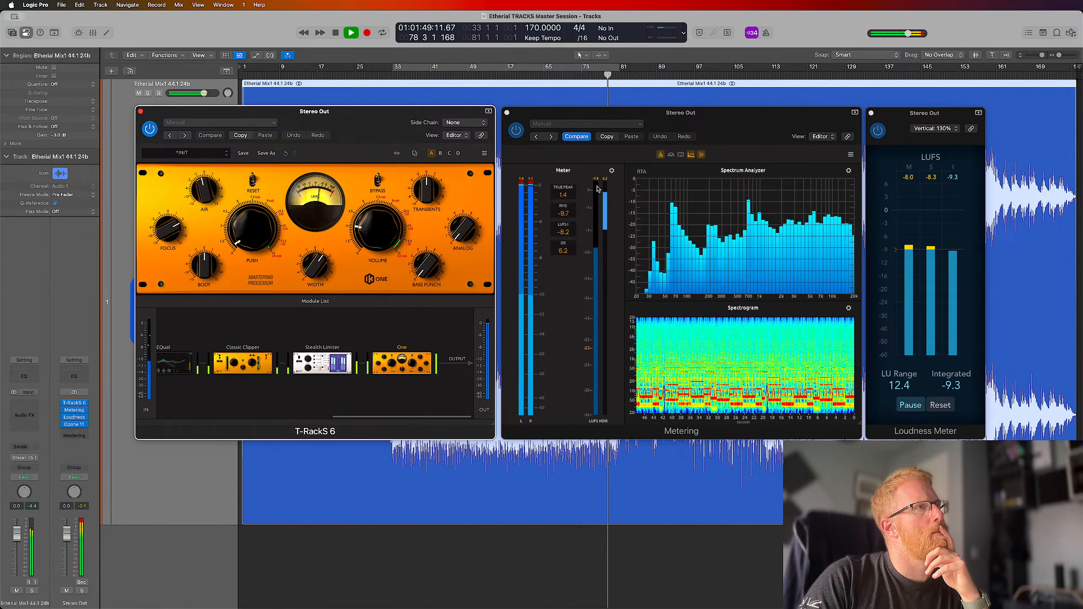
Turn off true peak in Metering's meter options and move Stealth Limiter behind One at the end of the T-RackS 6 chain
click(612, 170)
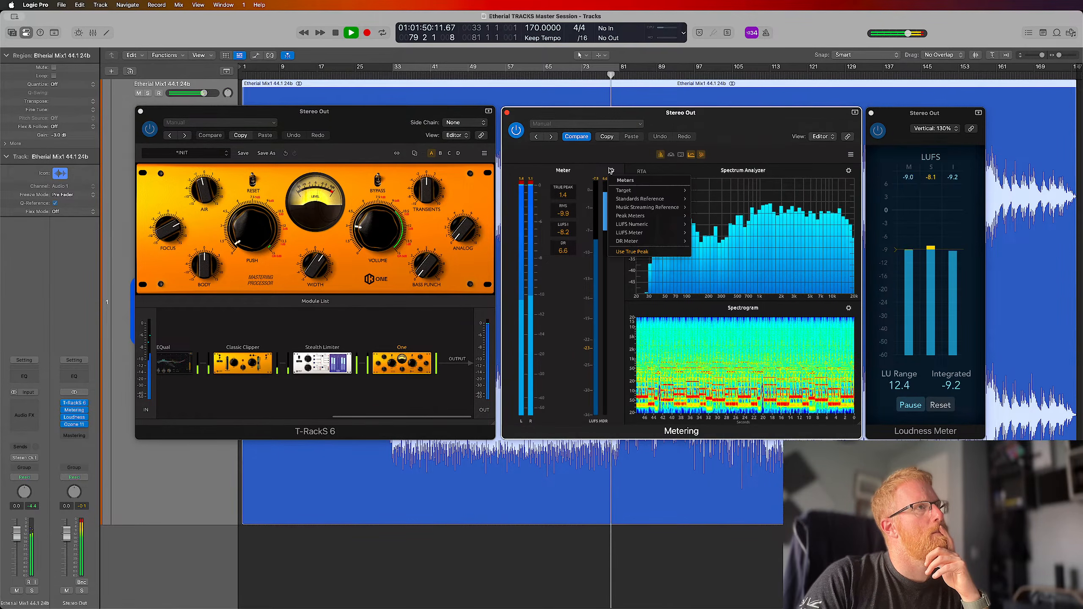
click(631, 253)
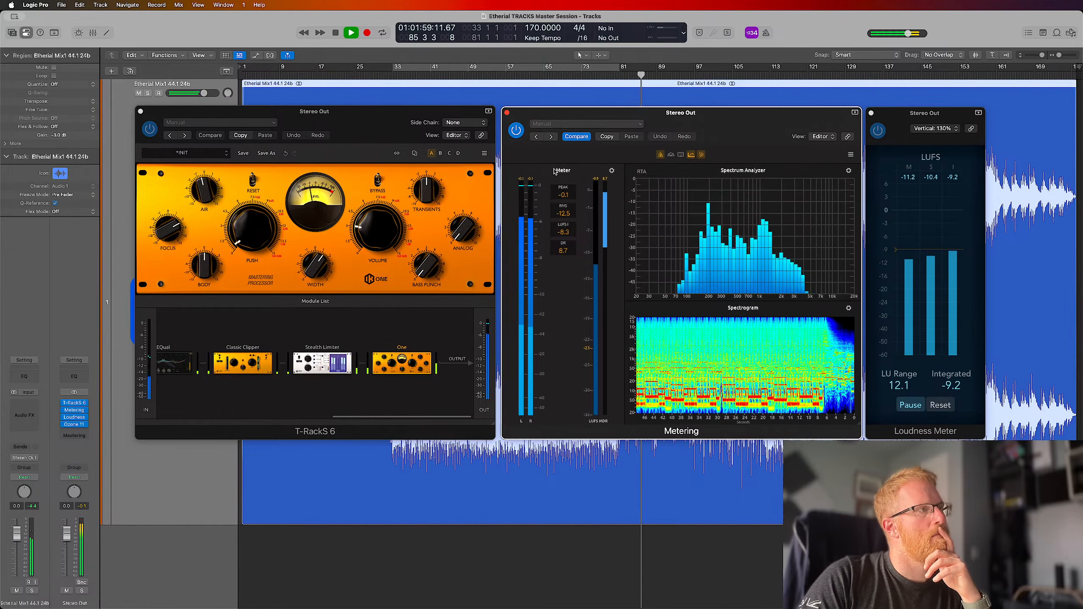
drag(322, 363, 398, 364)
click(400, 363)
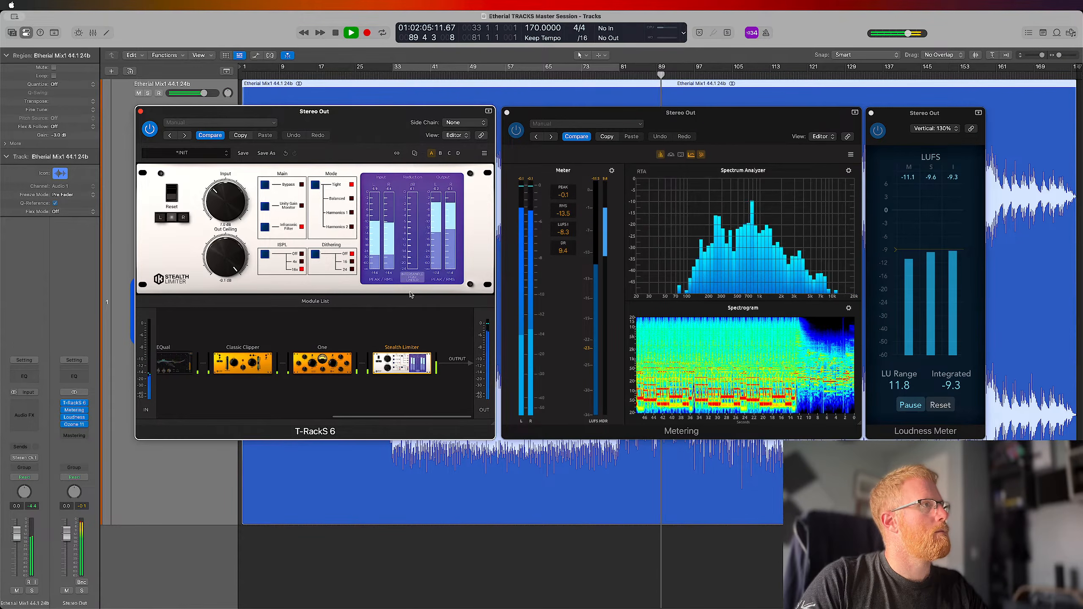
Turn true peak back on in Metering and lower Stealth Limiter's Out Ceiling to -0.3 dB
click(612, 170)
click(633, 251)
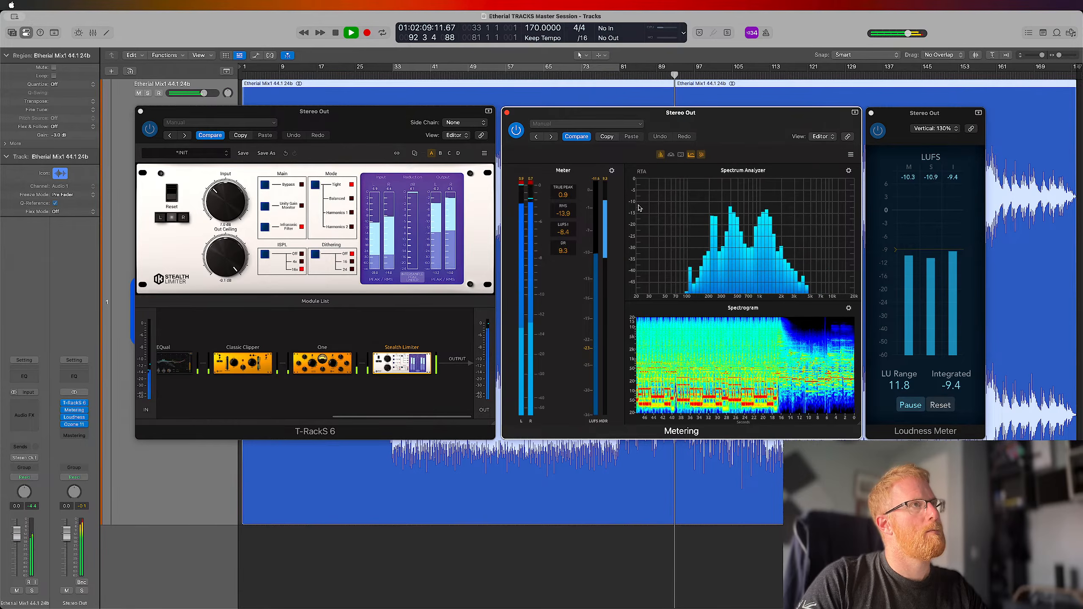
click(521, 188)
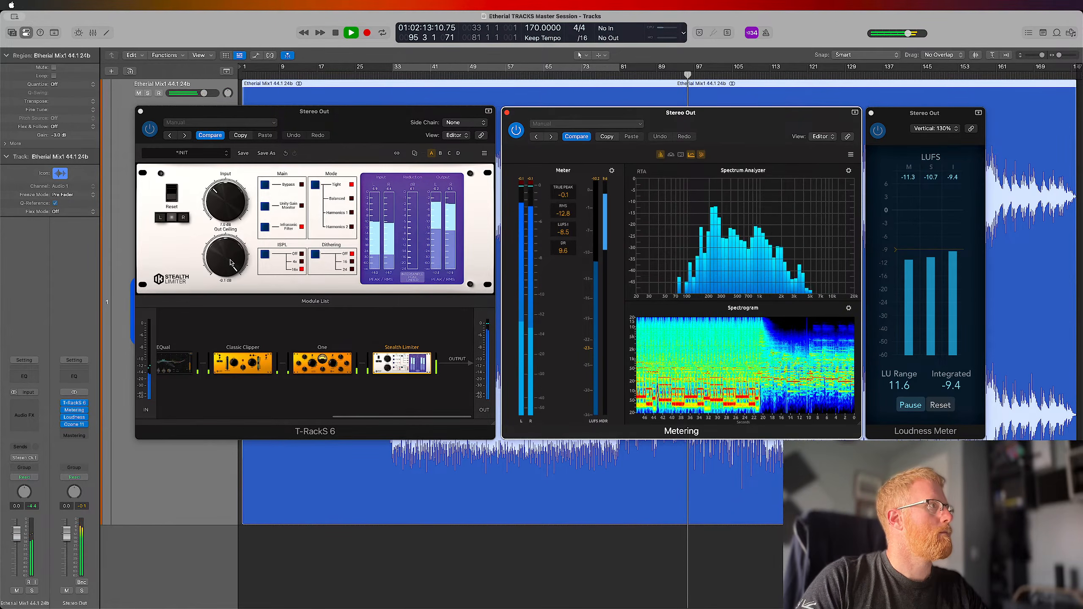
drag(230, 260, 230, 263)
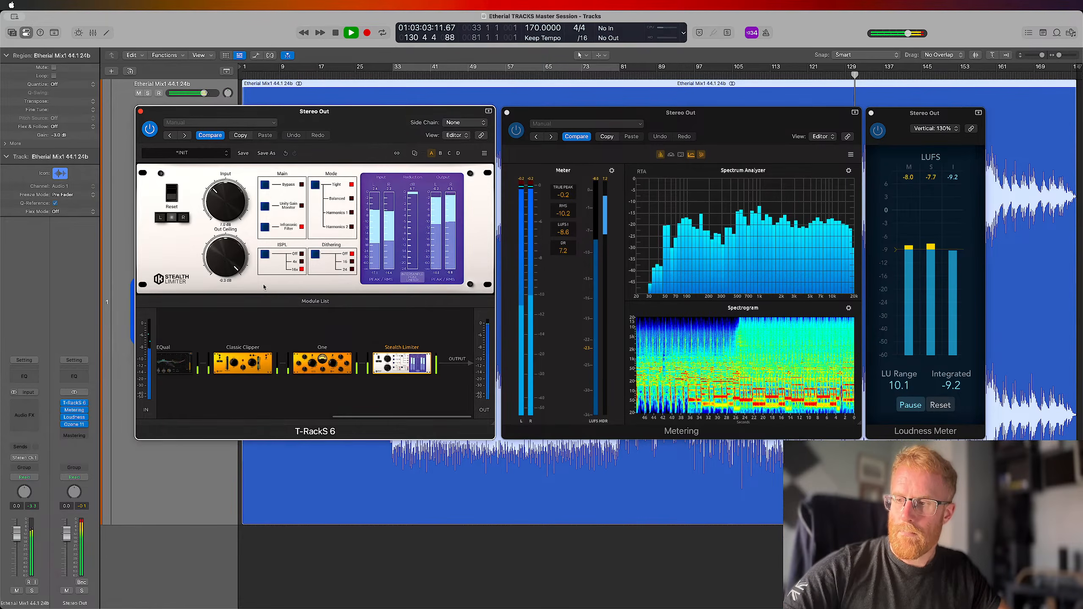
Open the first EQual in the T-RackS 6 chain, stop playback and add a bell band at about 278 Hz
click(361, 517)
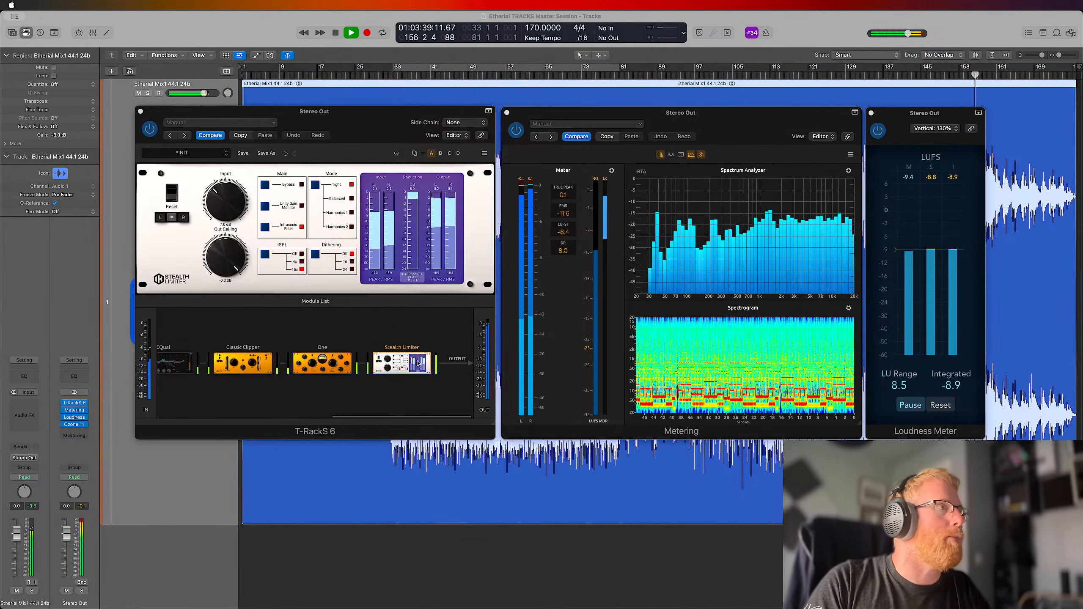
click(376, 121)
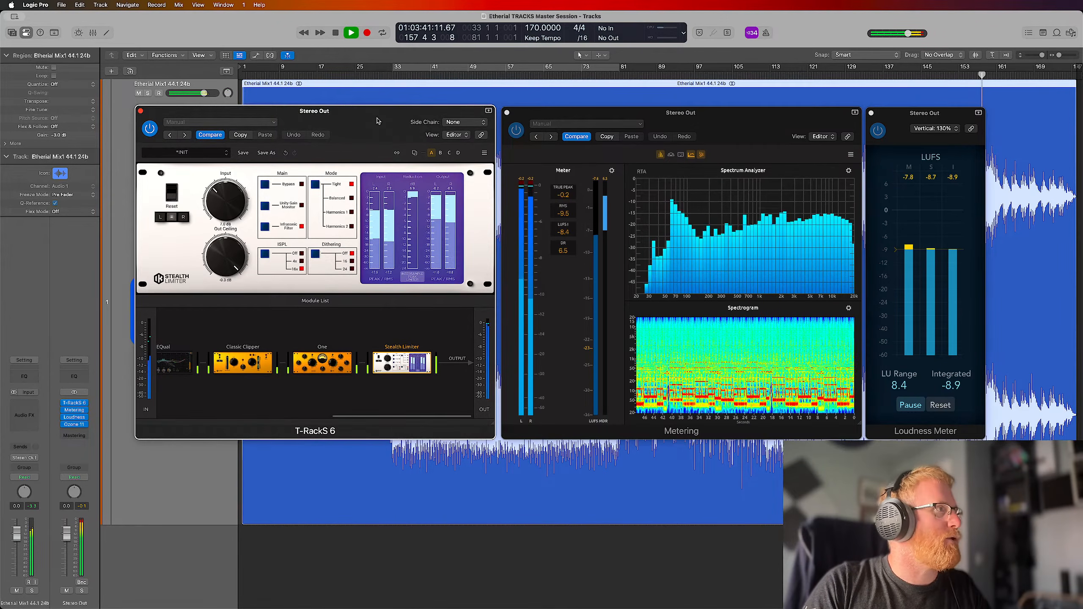
scroll(241, 356, left, 5)
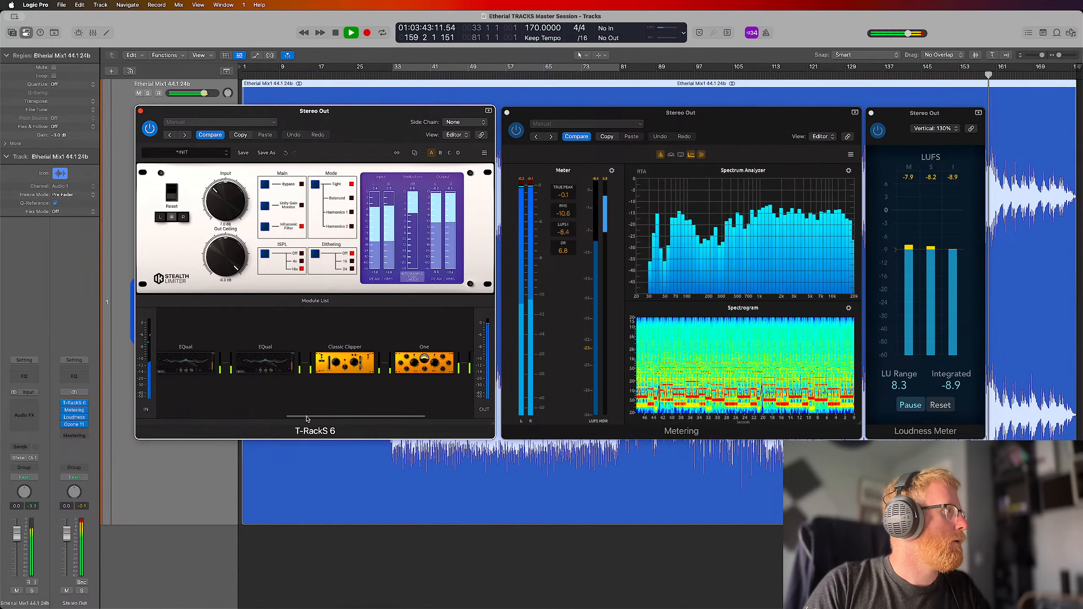
click(241, 358)
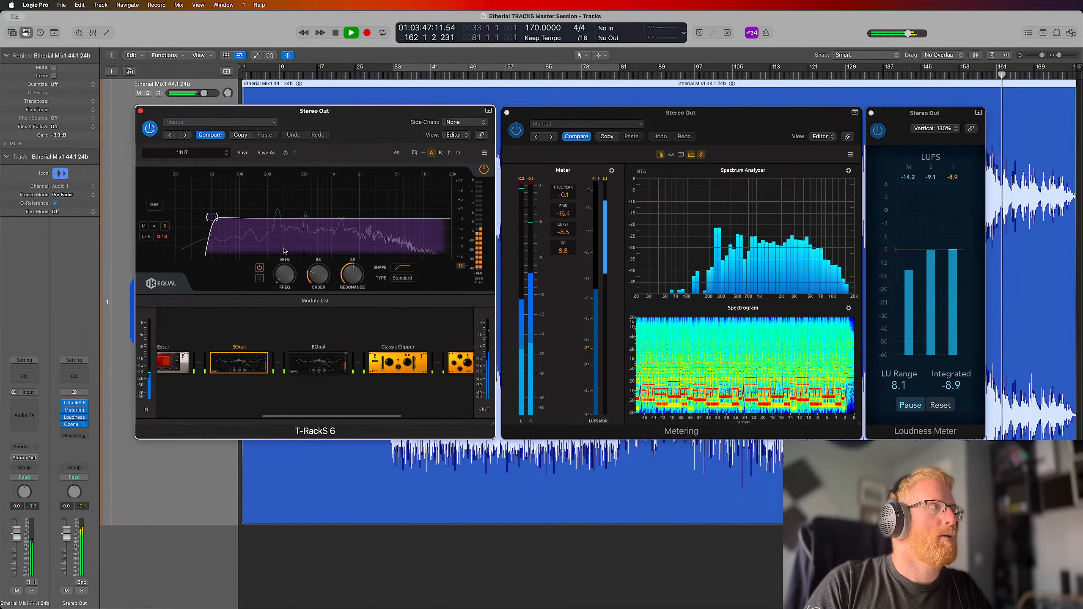
key(space)
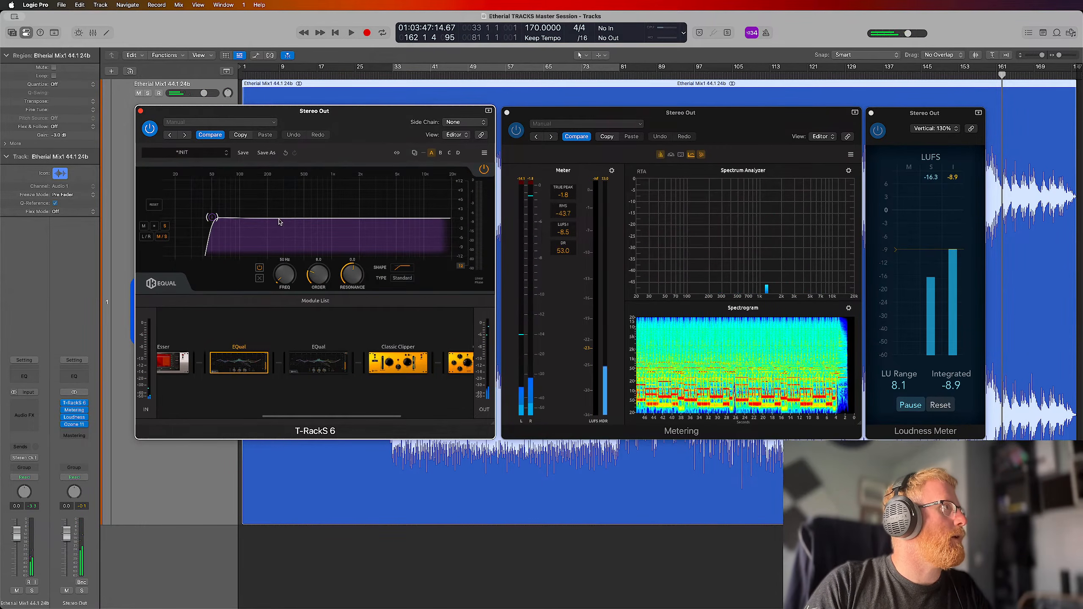
click(279, 219)
Loop bars 33 to 81 and sweep the EQual bell band with a strong boost from about 471 Hz down to about 305 Hz
click(428, 68)
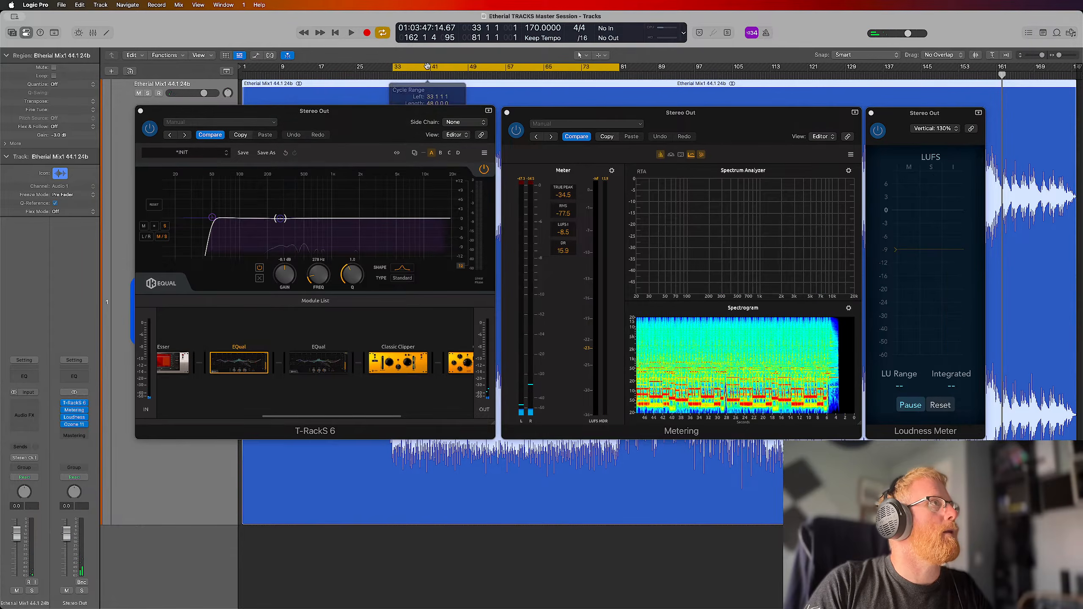
key(space)
drag(280, 219, 315, 196)
key(space)
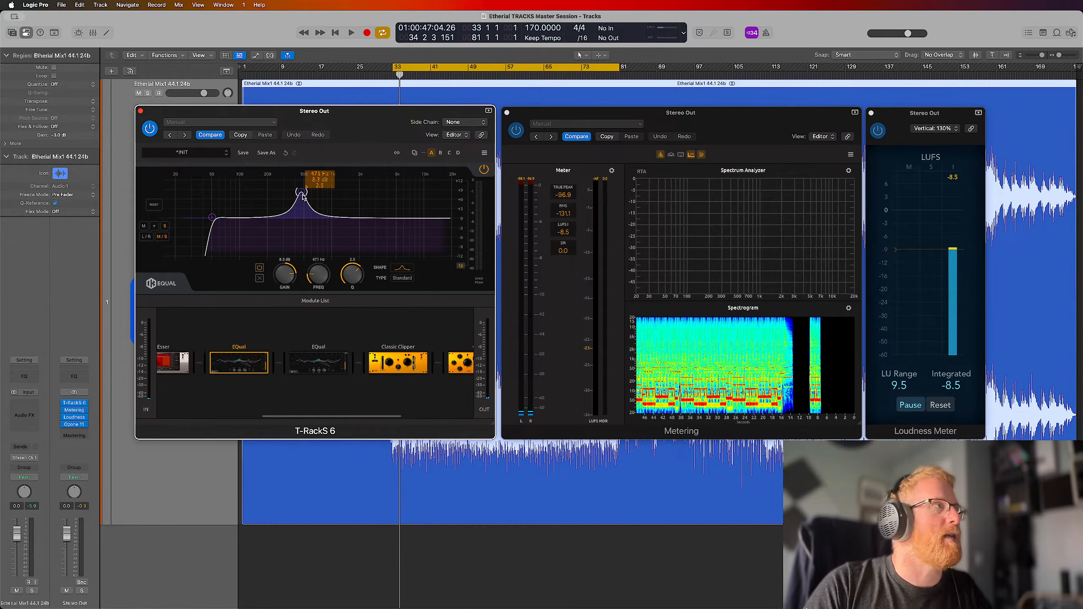
key(space)
drag(300, 207, 285, 190)
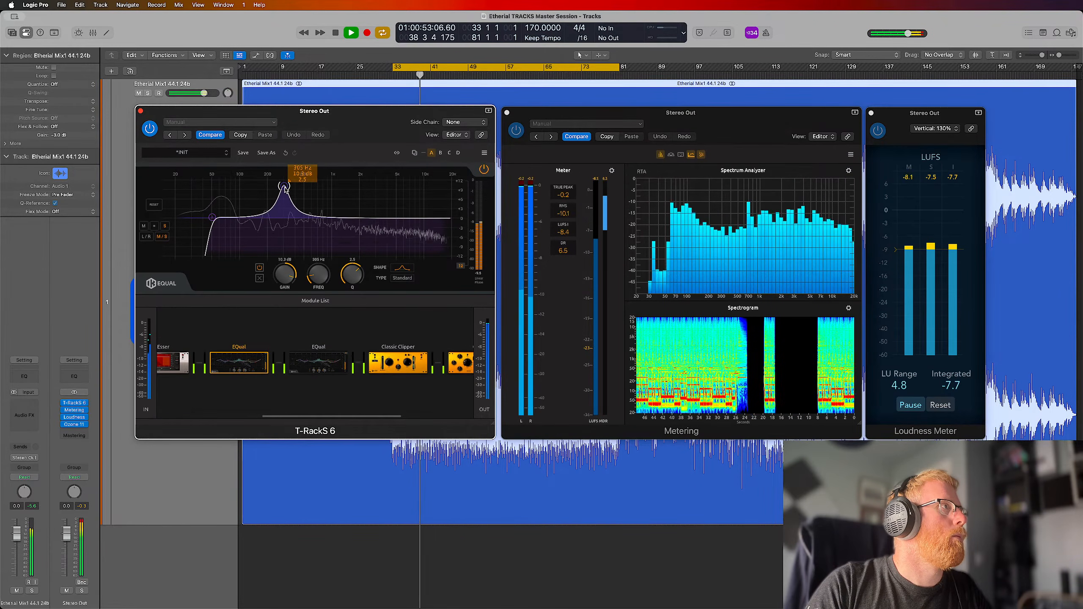
key(space)
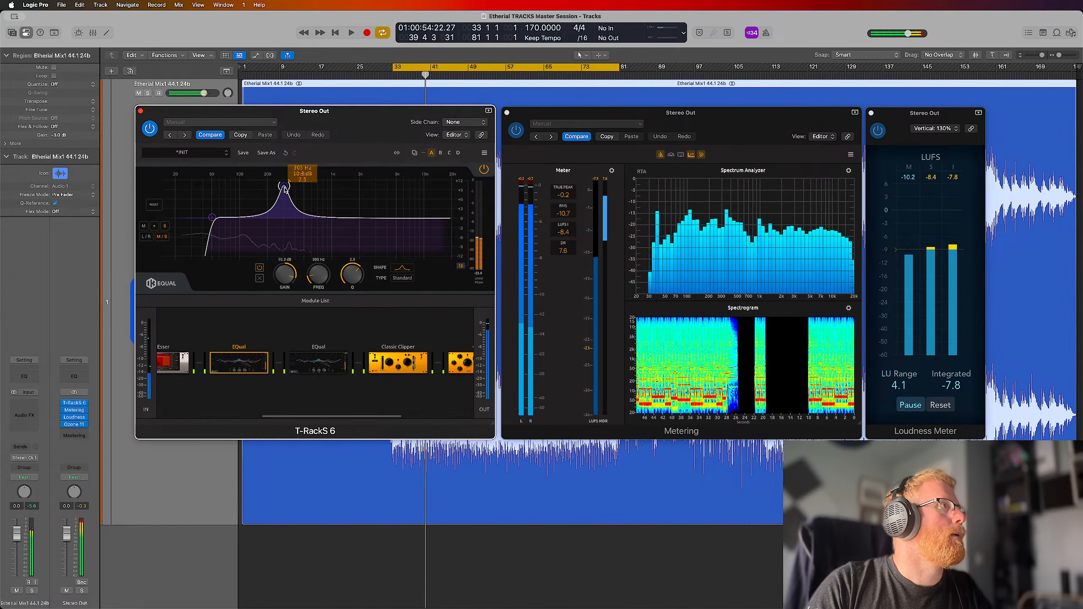
mouse_move(284, 190)
mouse_down()
mouse_move(283, 200)
mouse_move(284, 183)
mouse_up()
key(space)
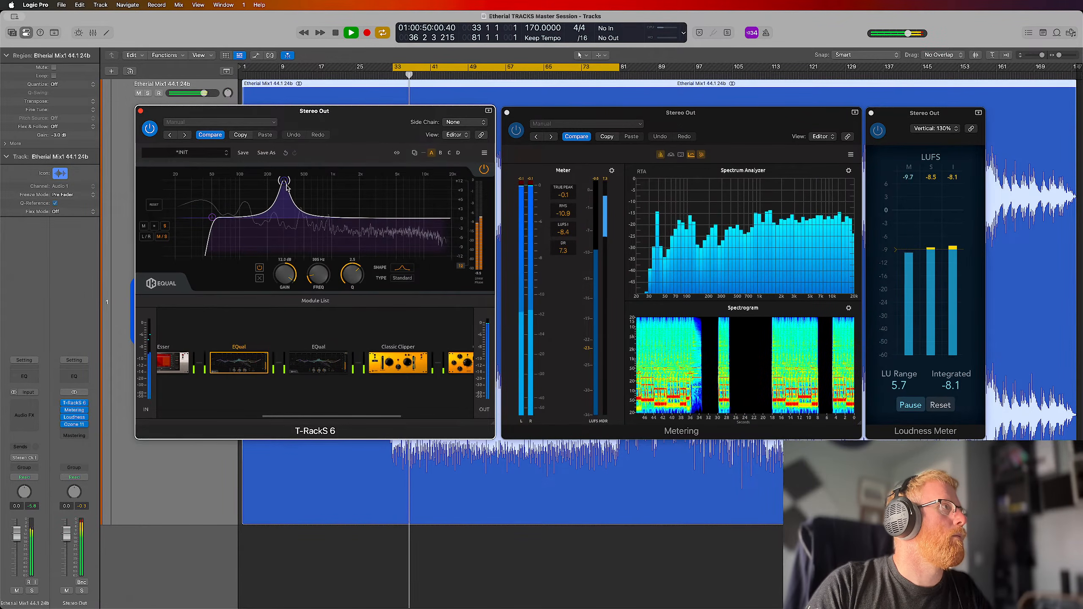
Set the EQual bell band to a cut of about 3 dB at 299 Hz with a Q of 6.1, and remove the stray band near 457 Hz
drag(286, 185, 304, 223)
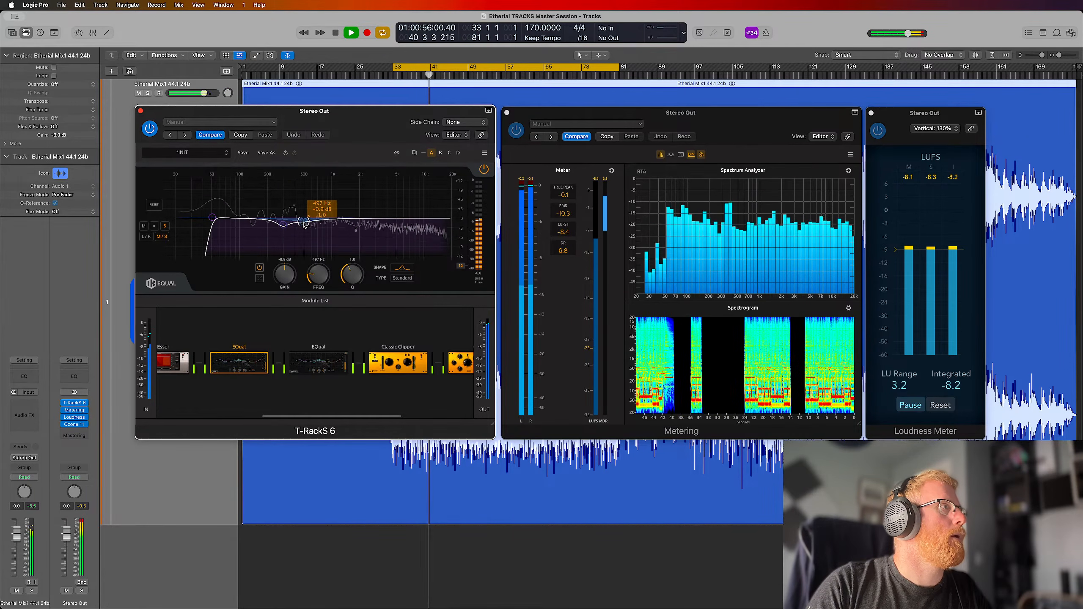
double_click(304, 223)
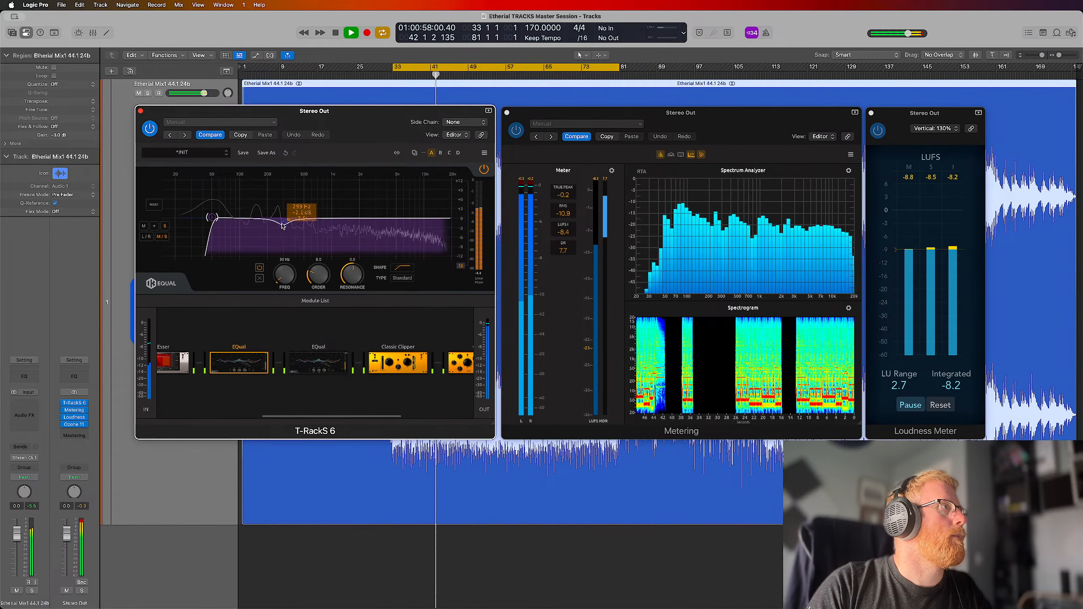
click(282, 226)
drag(349, 279, 288, 284)
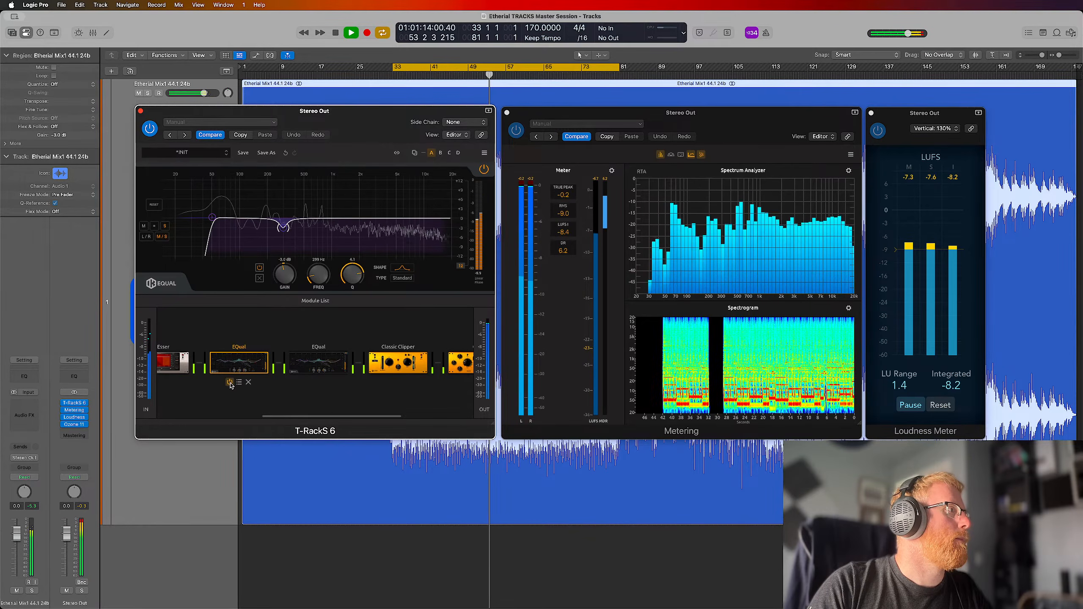
Bypass and re-enable the first EQual to compare the sound with and without it, and stop playback
click(230, 383)
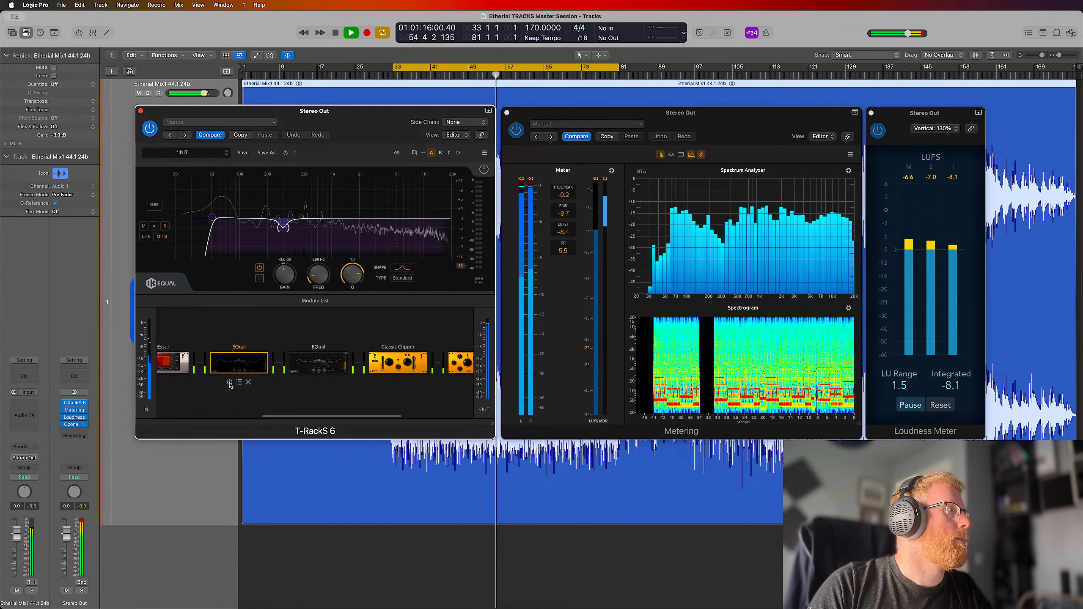
click(230, 382)
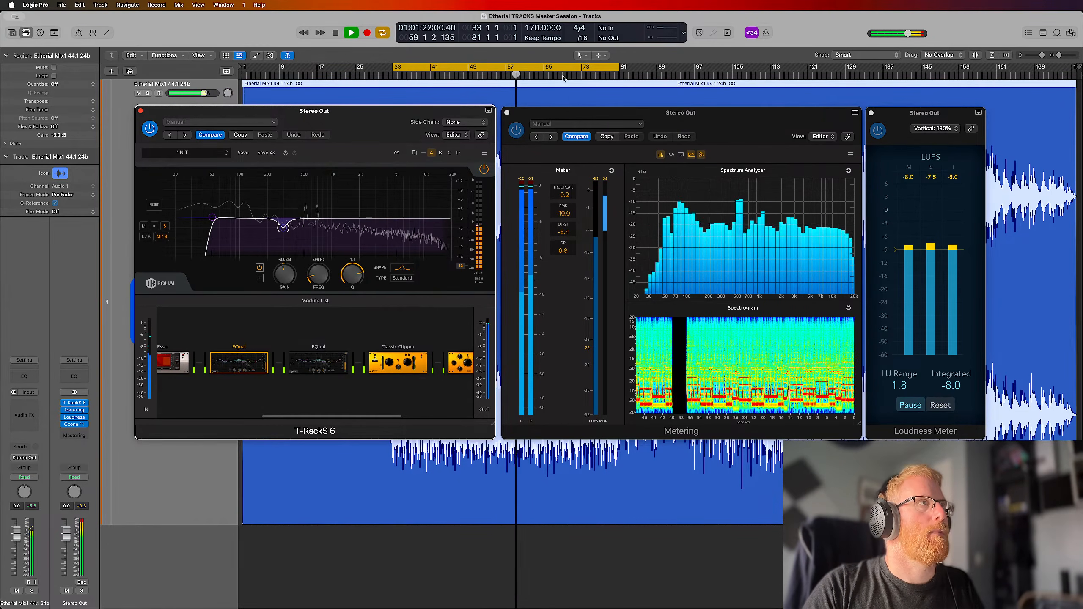
key(space)
key(ctrl+Up)
click(266, 374)
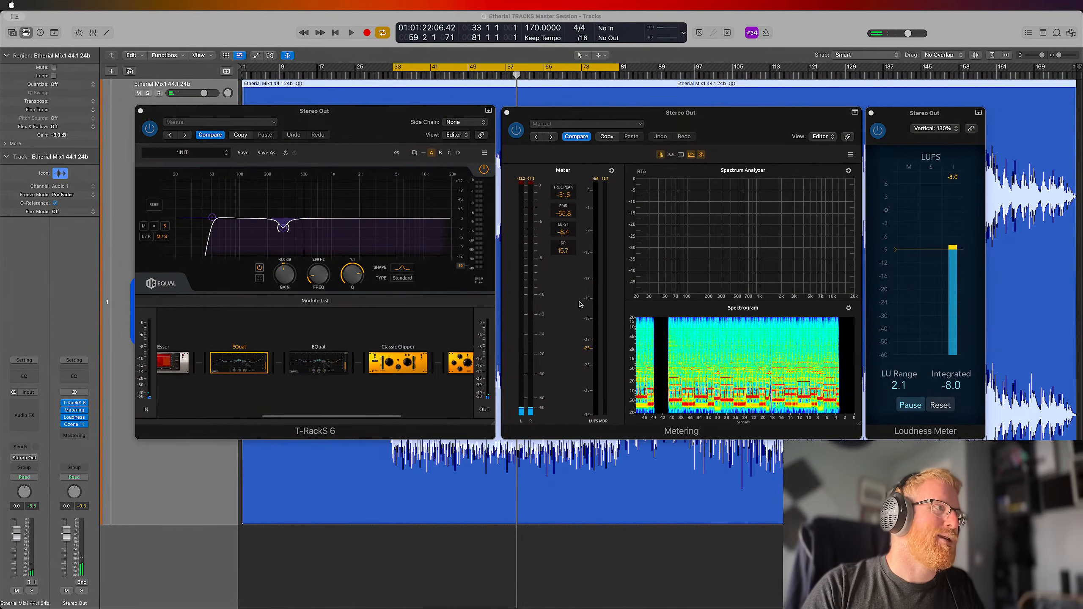
Turn off the cycle and tidy the plug-in windows by closing Loudness Meter and aligning Metering with T-RackS 6
click(563, 70)
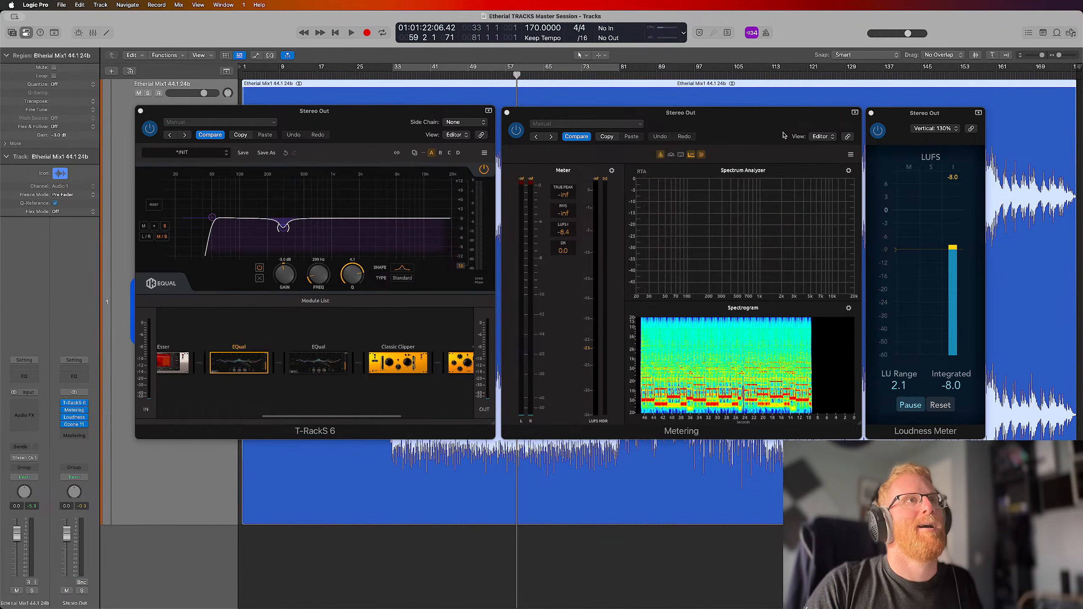
click(872, 114)
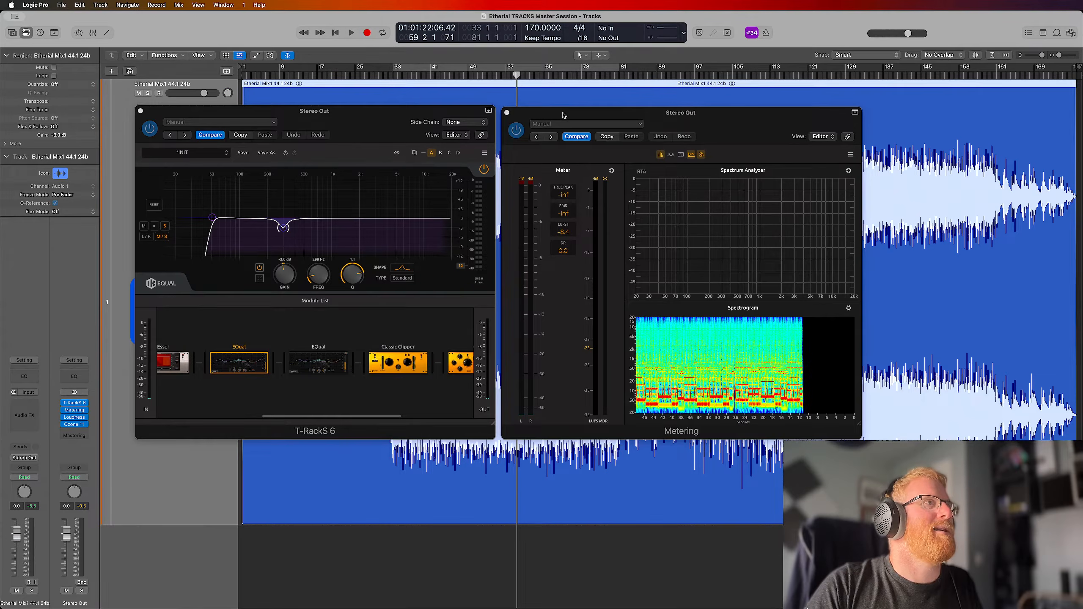
mouse_move(563, 114)
mouse_down()
mouse_move(883, 115)
mouse_move(859, 140)
mouse_move(562, 113)
mouse_up()
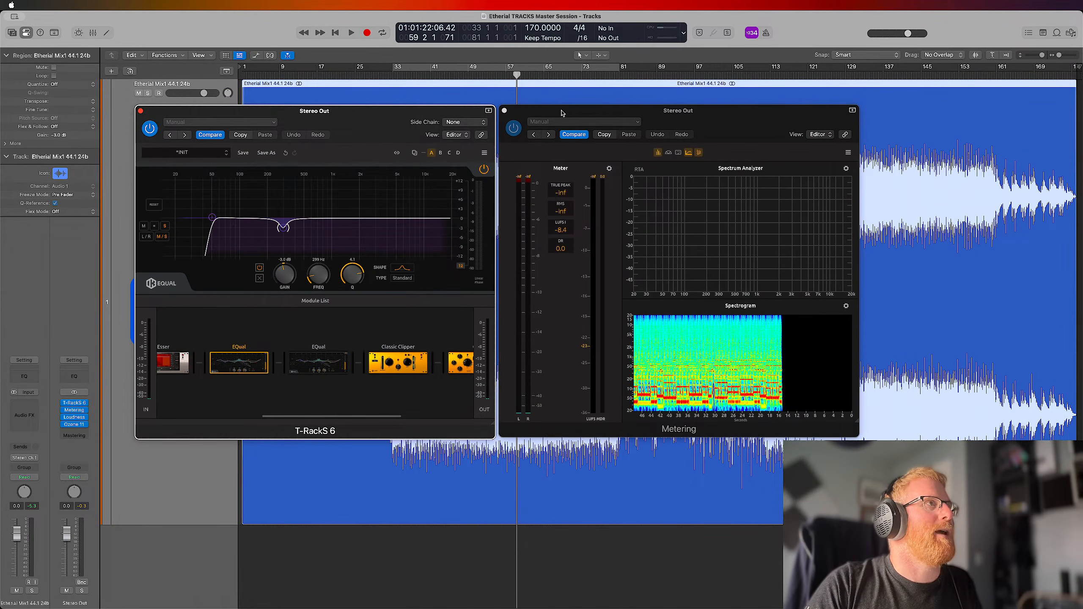
Close the Metering and T-RackS 6 windows and play the mix from bar 33 with the bars 33 to 81 cycle on
click(504, 111)
click(141, 112)
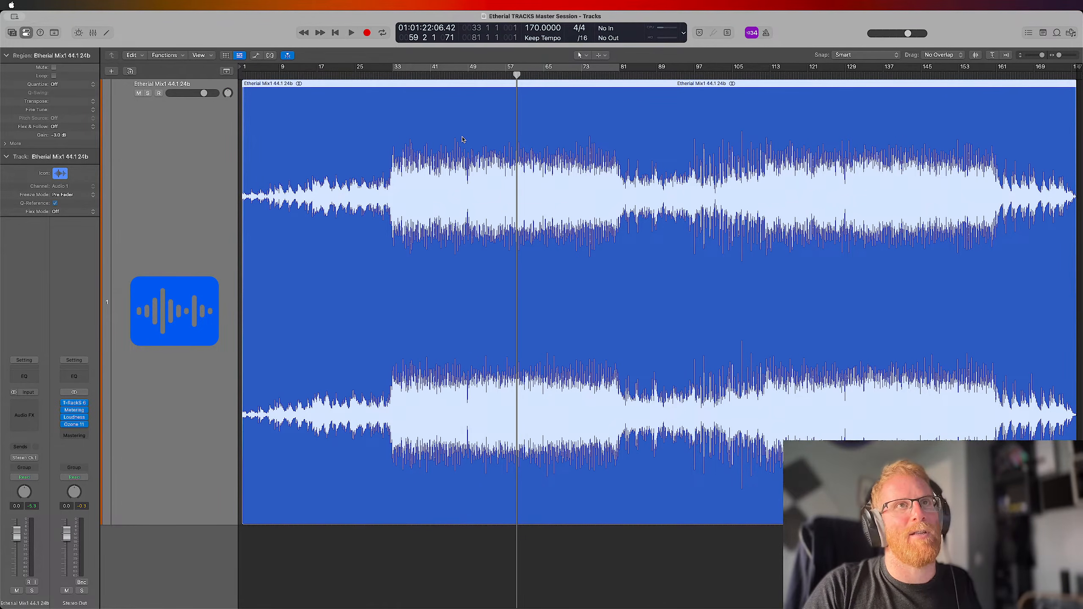
click(601, 75)
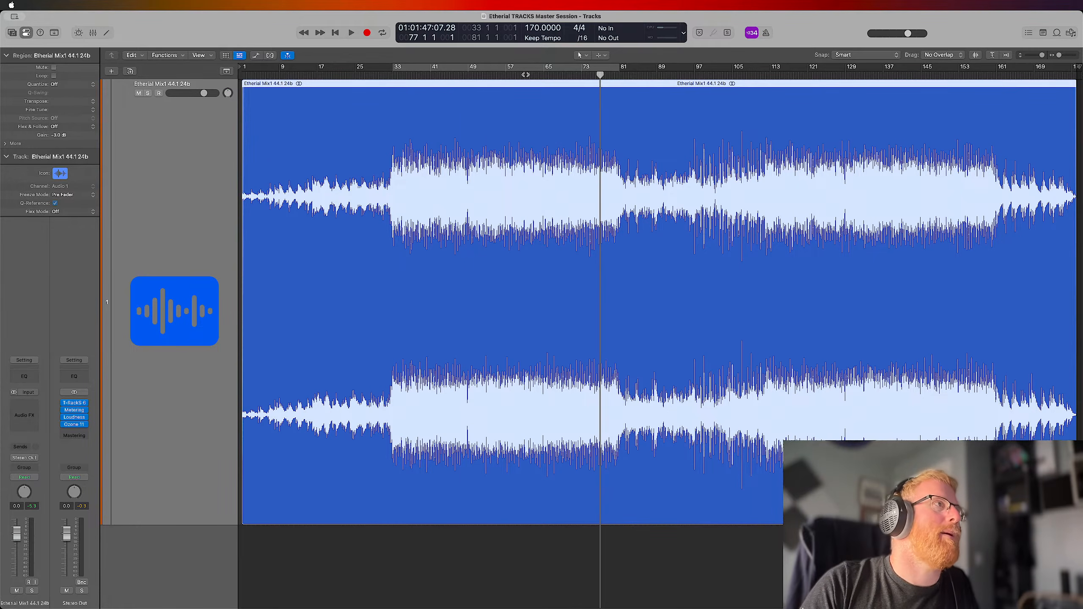
drag(601, 75, 392, 75)
key(c)
key(space)
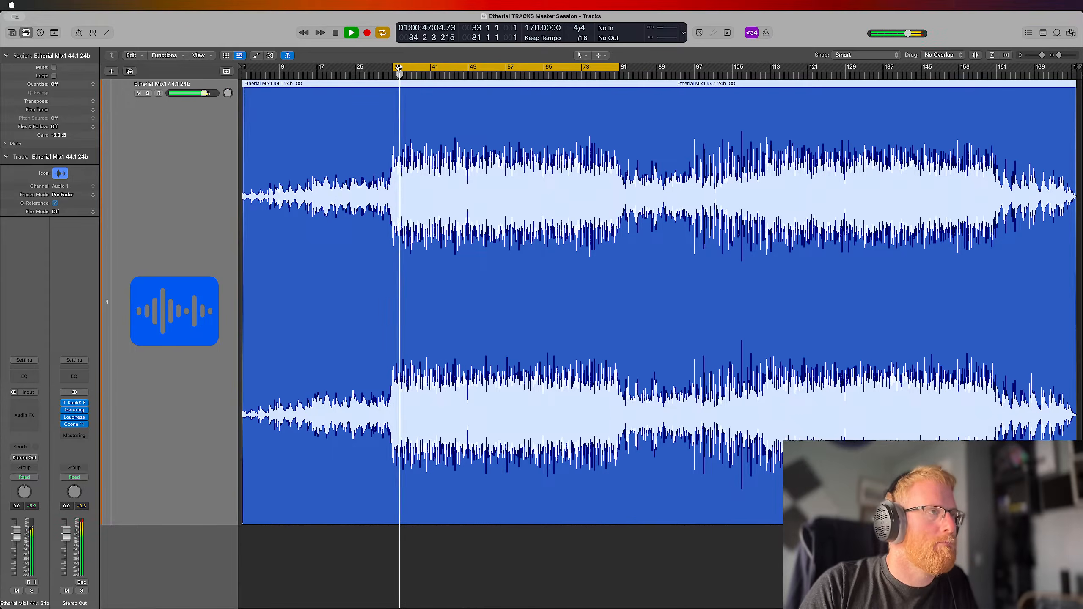
Turn off the cycle and audition the transition out of the loud section, jumping playback between about bar 36 and bar 80
click(509, 68)
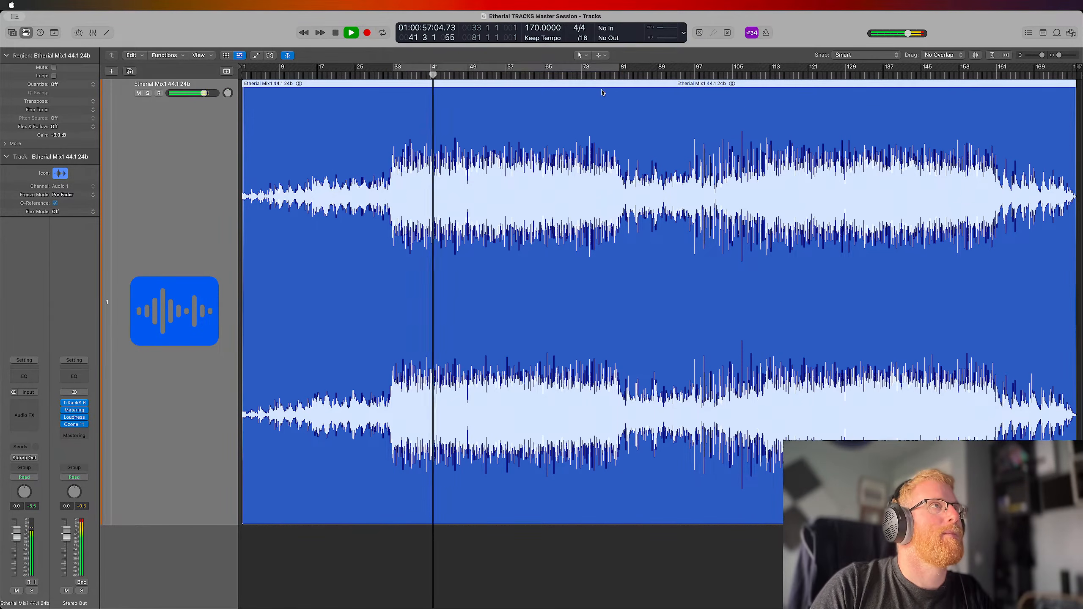
click(615, 73)
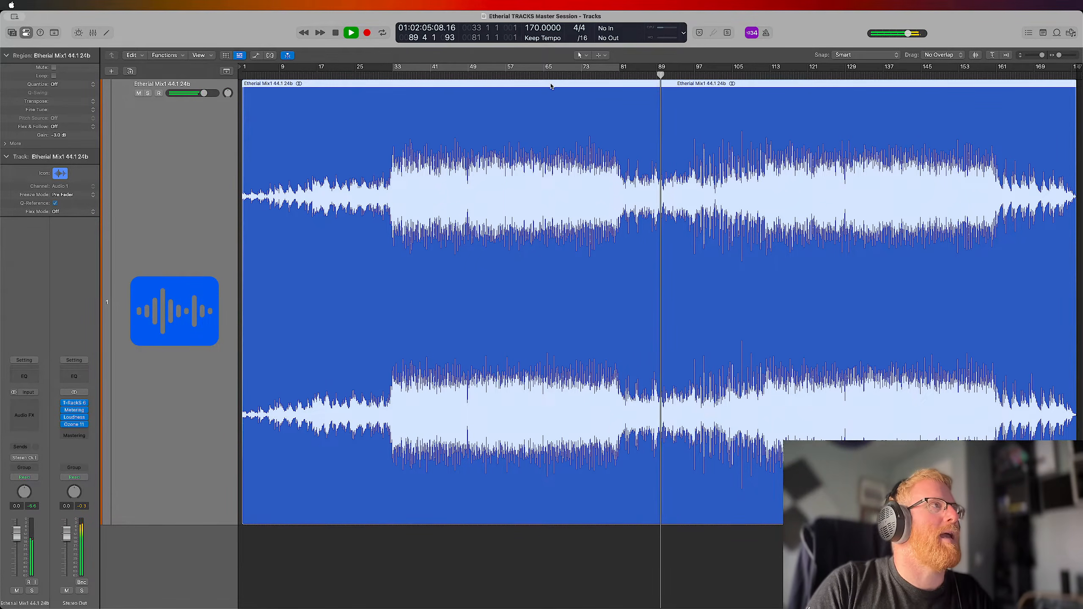
click(409, 75)
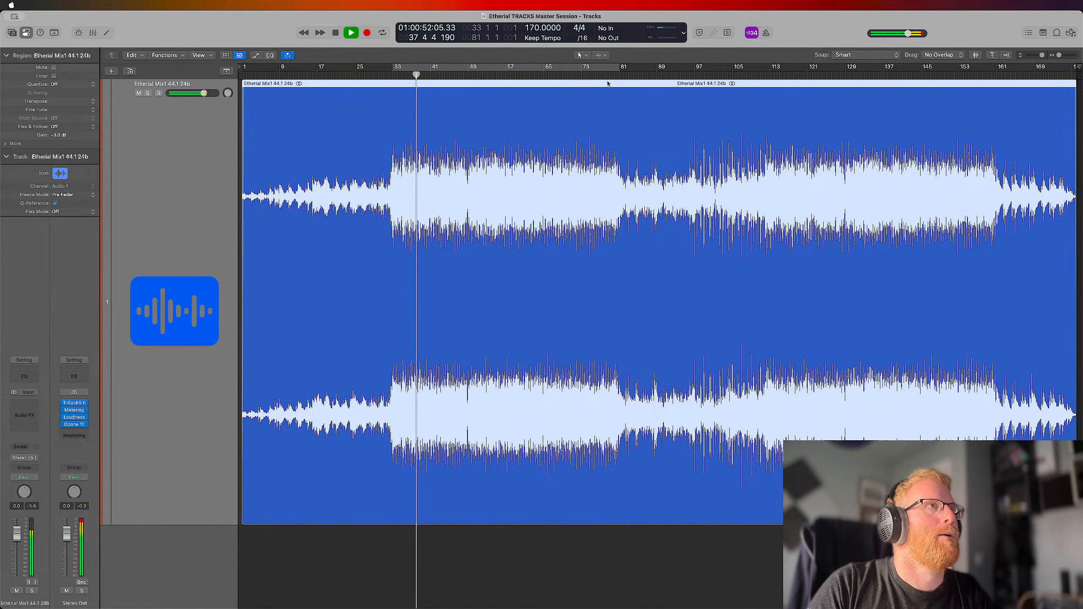
click(621, 74)
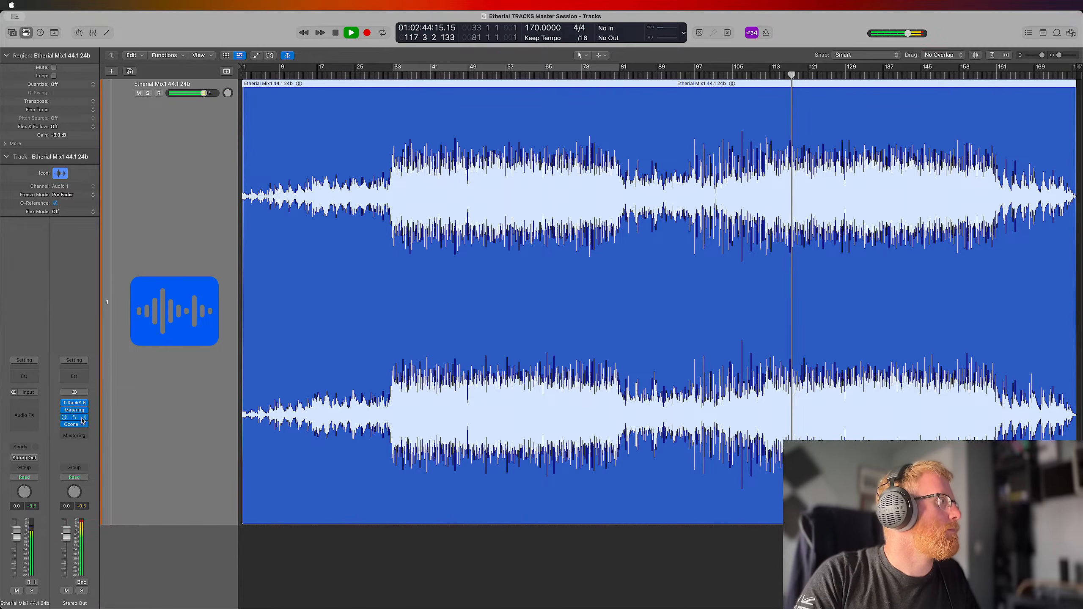
Reopen the T-RackS 6 plug-in on the Stereo Out channel and stop playback
click(75, 404)
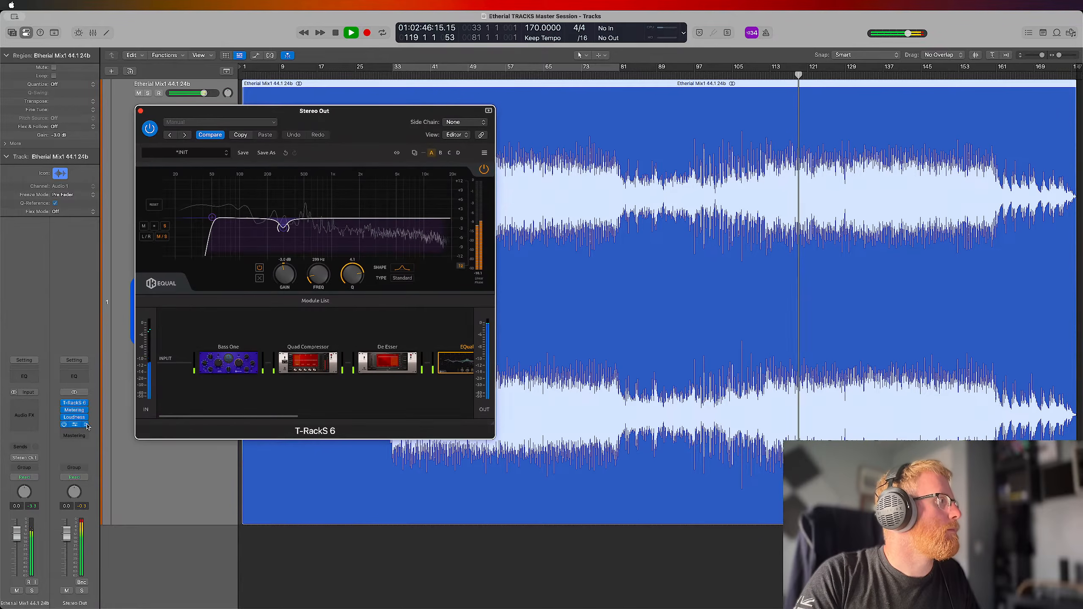
click(85, 403)
click(86, 311)
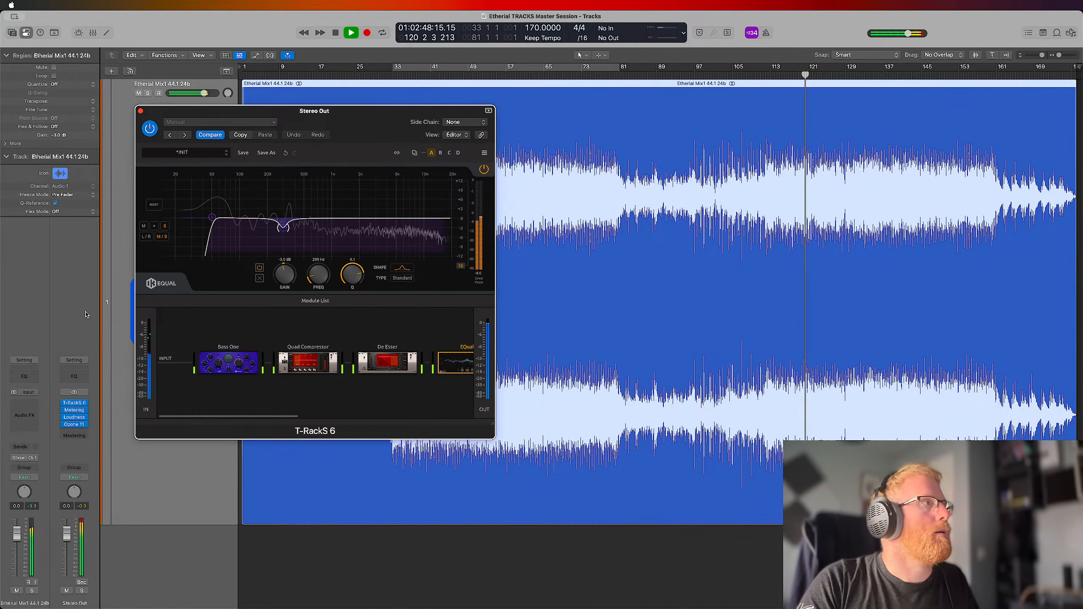
key(space)
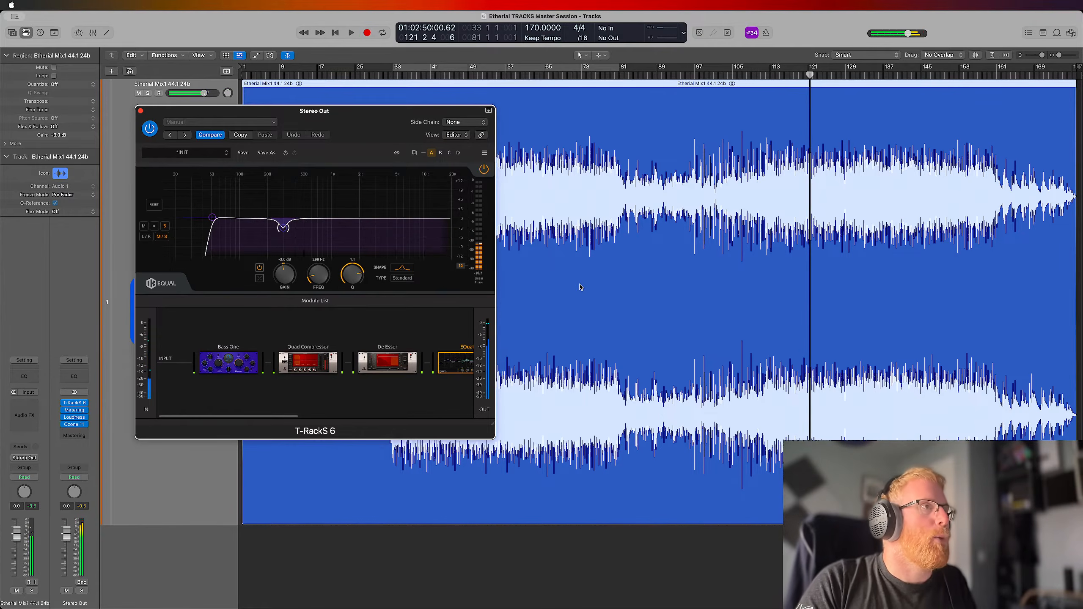
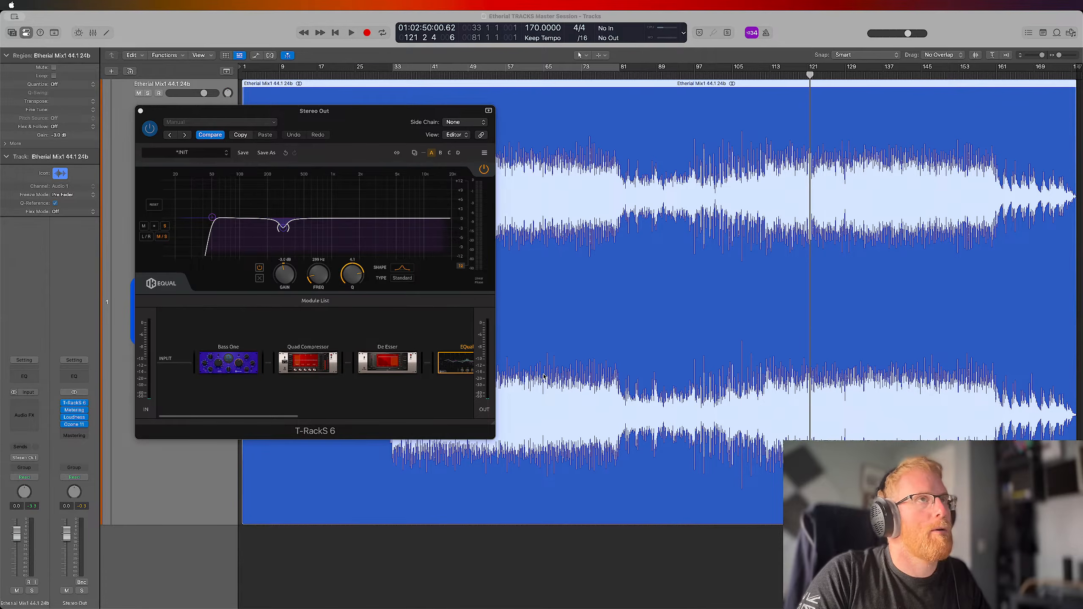
Stop the brief playback and replace Ozone 11 on the Stereo Out channel with Tonal Balance Control 2
key(space)
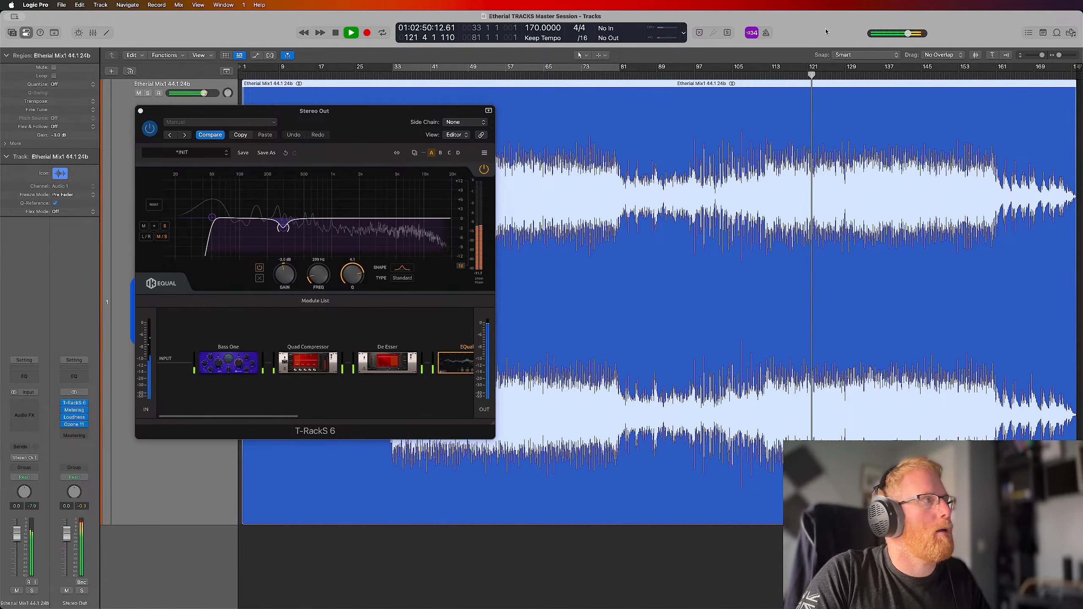
key(space)
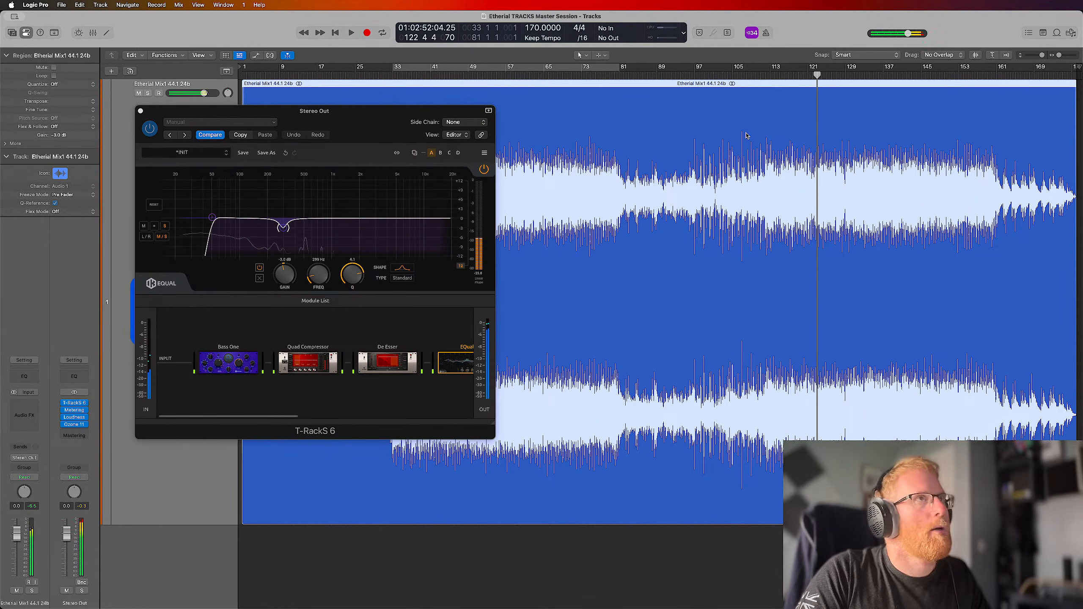
click(85, 425)
mouse_move(105, 444)
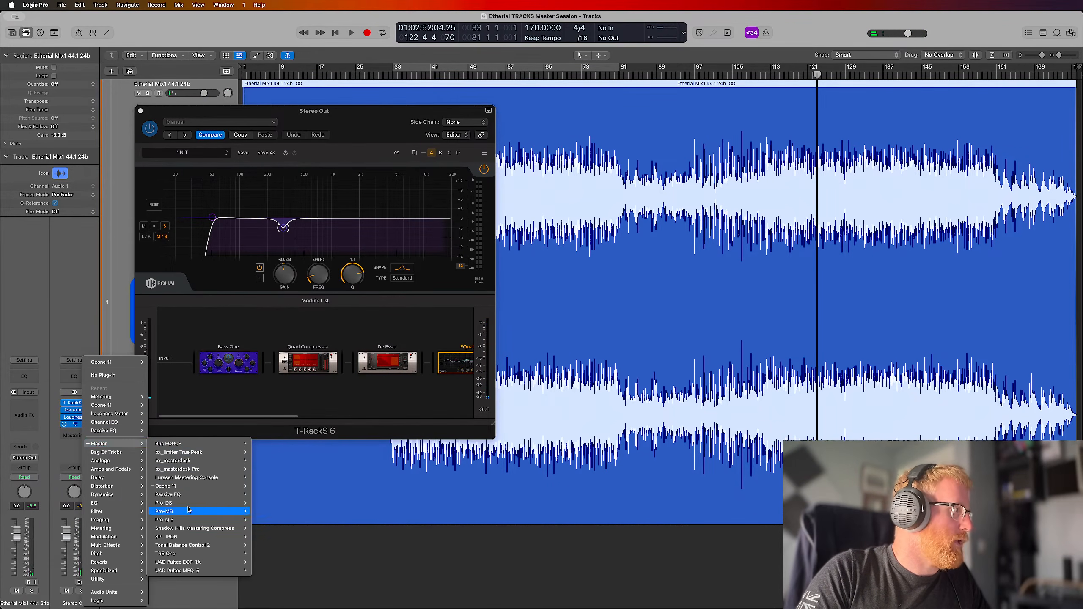
click(261, 545)
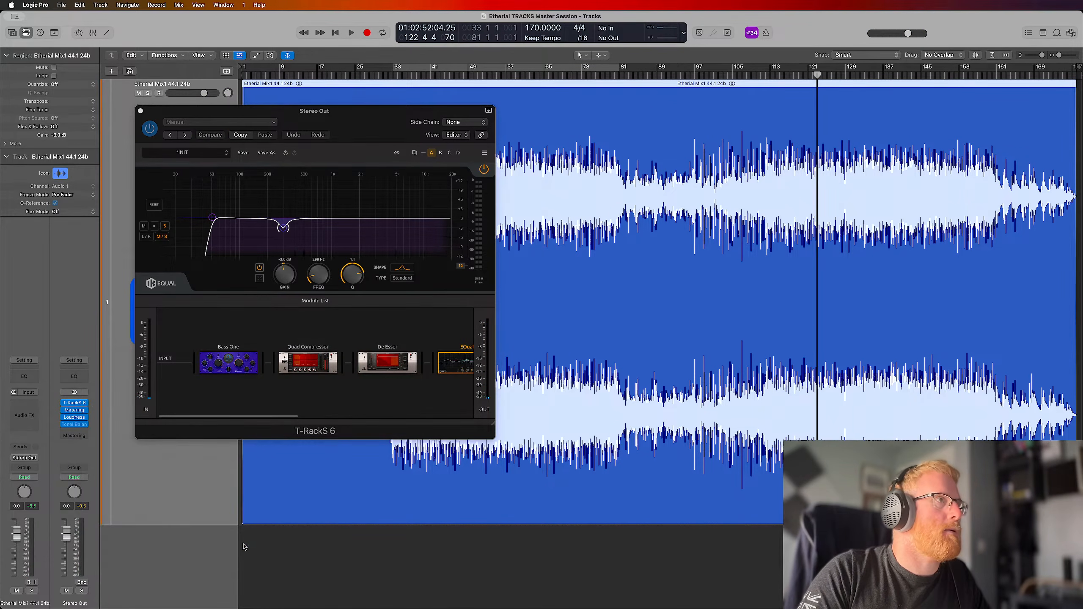
click(510, 167)
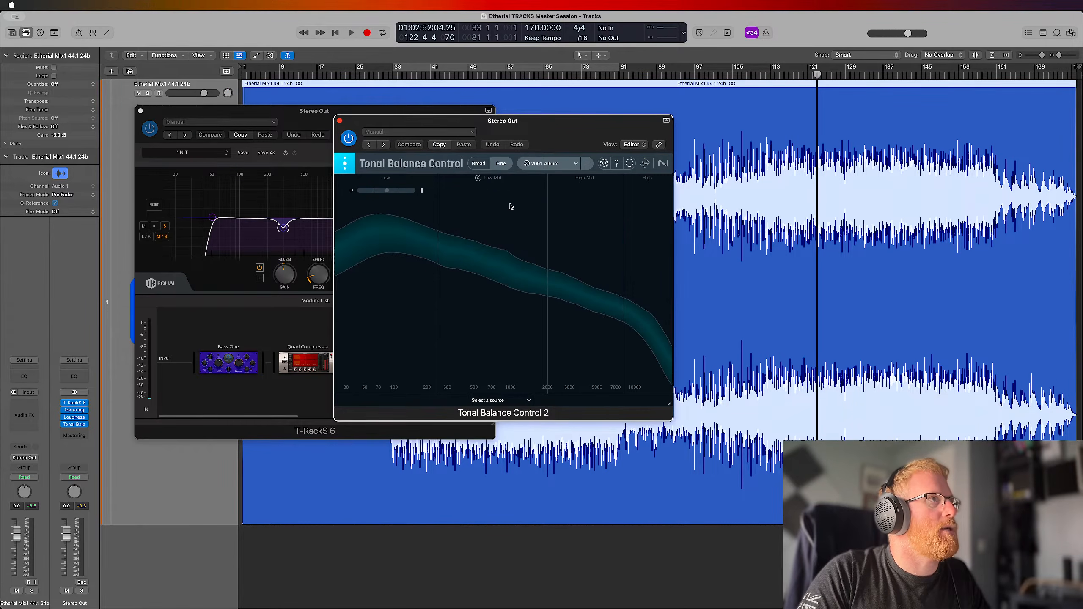
Select the Pend Colour Album target curve in Tonal Balance Control 2 and place its window beside T-RackS 6
click(571, 165)
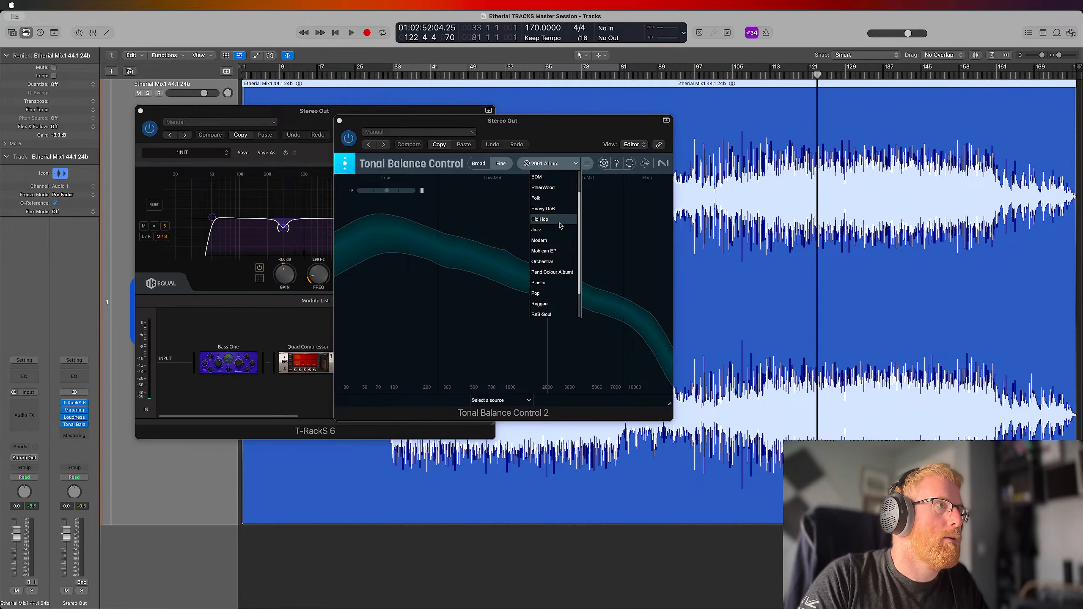
click(567, 272)
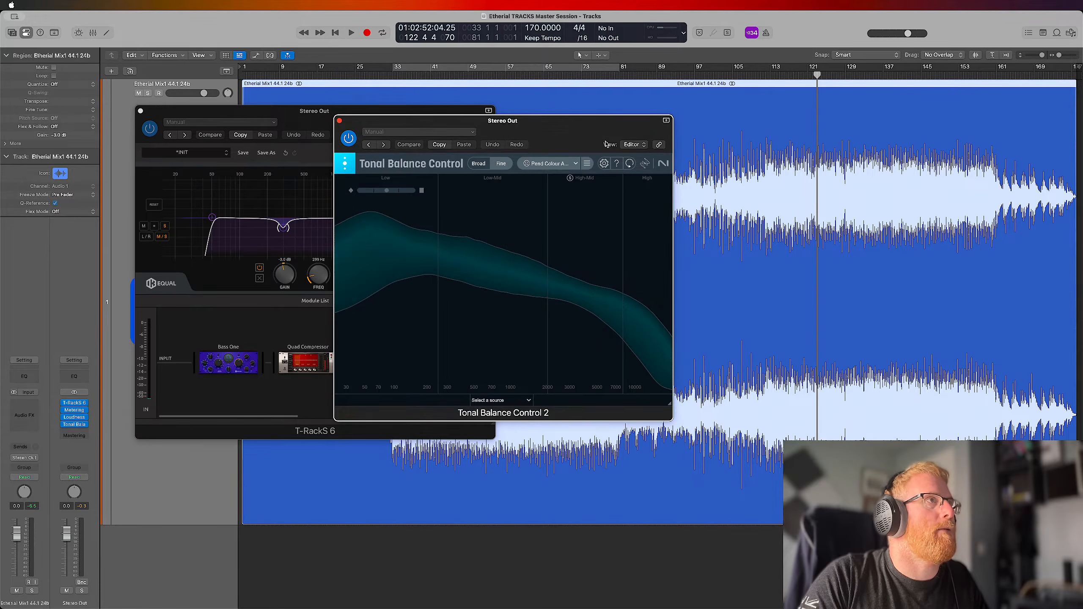
drag(555, 125, 777, 131)
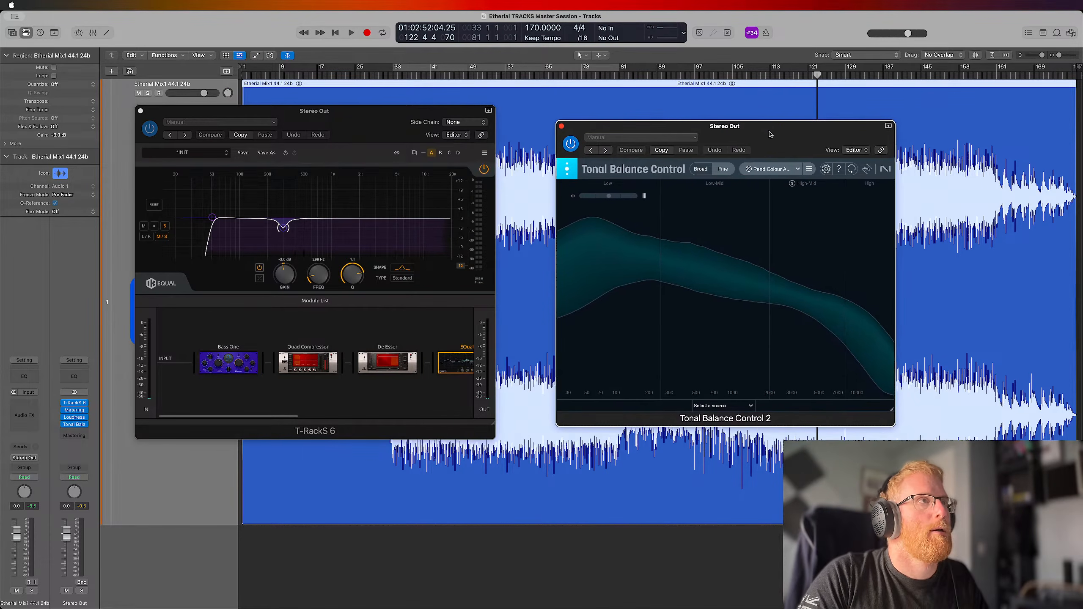
Play the bars 33 to 81 cycle to compare the mix with the target curve, and bring T-RackS 6 back into focus
click(465, 70)
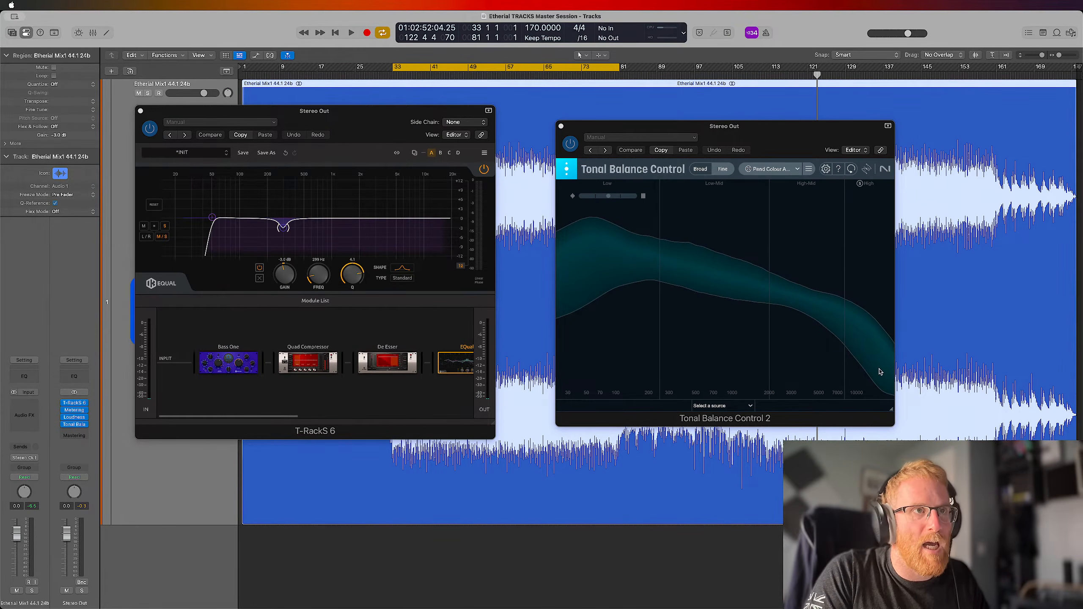
key(space)
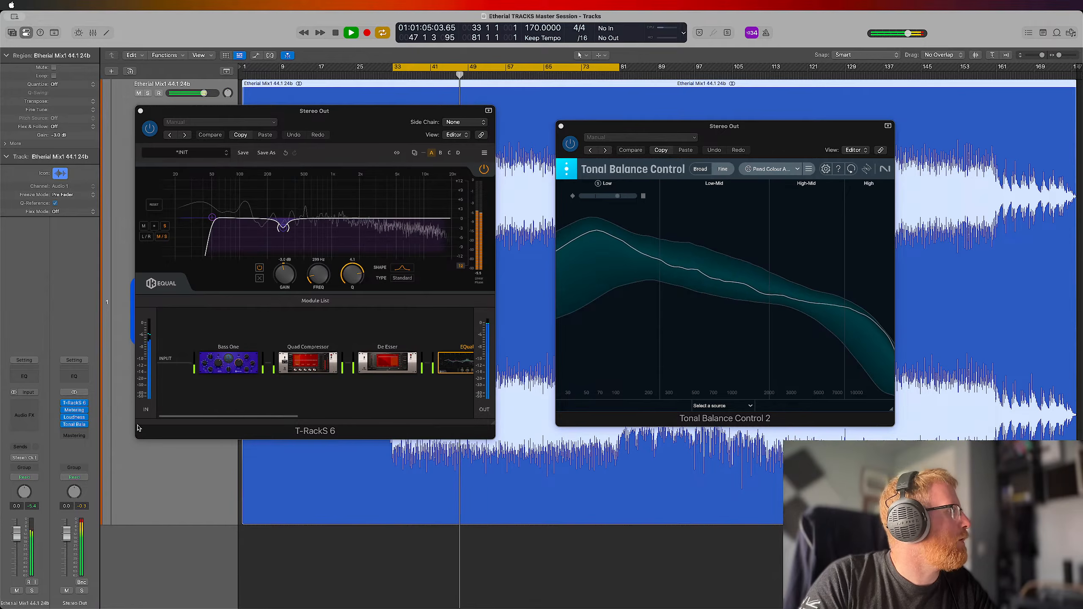
click(75, 404)
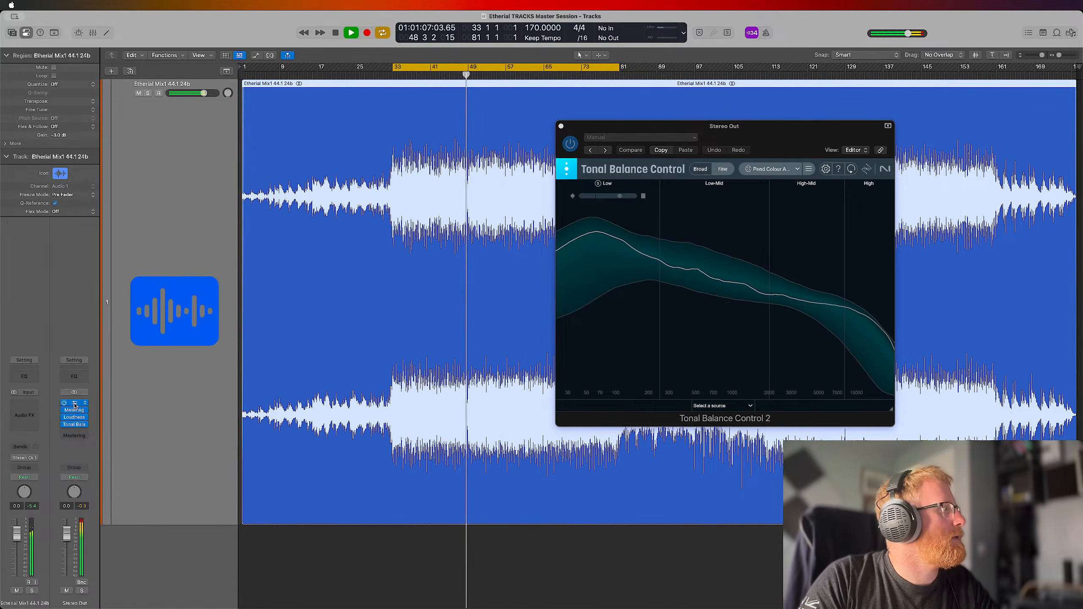
click(75, 403)
Open the One module in the T-RackS 6 chain and fine-tune its Air control during playback
scroll(324, 406, right, 5)
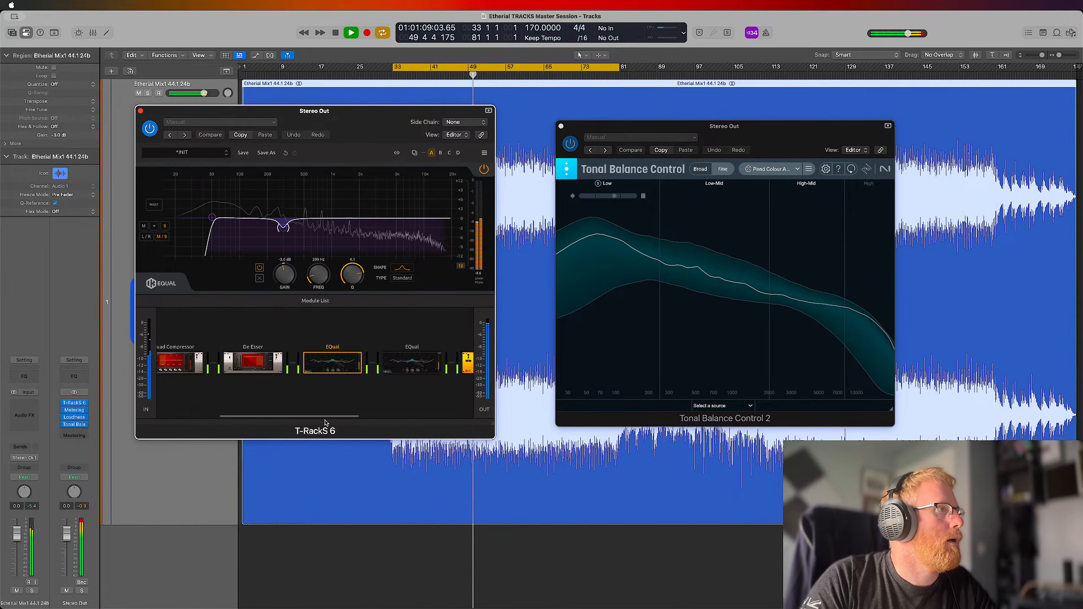
scroll(354, 423, right, 3)
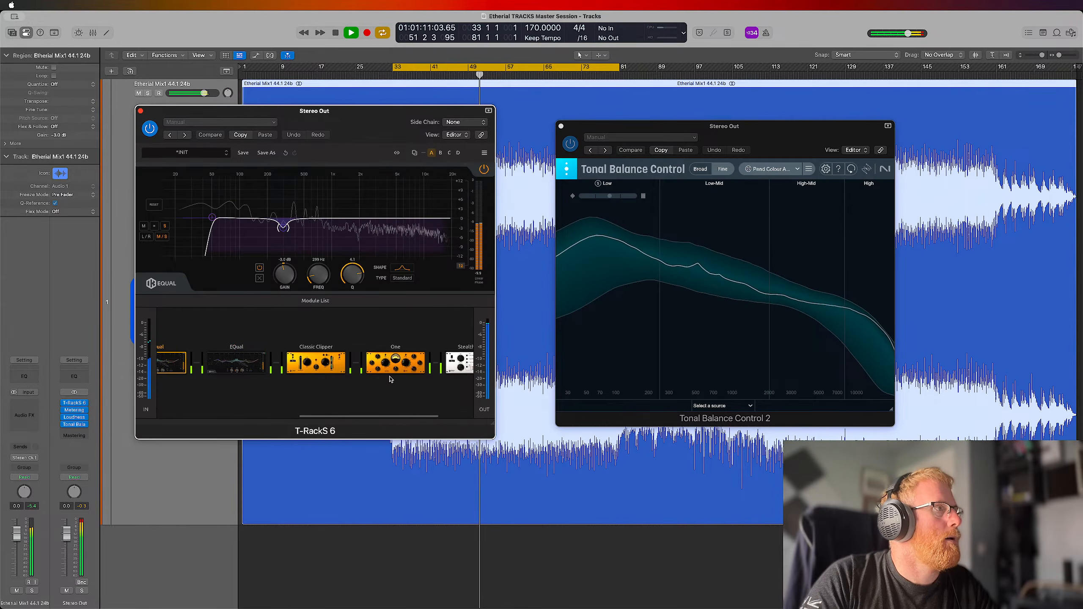
click(396, 358)
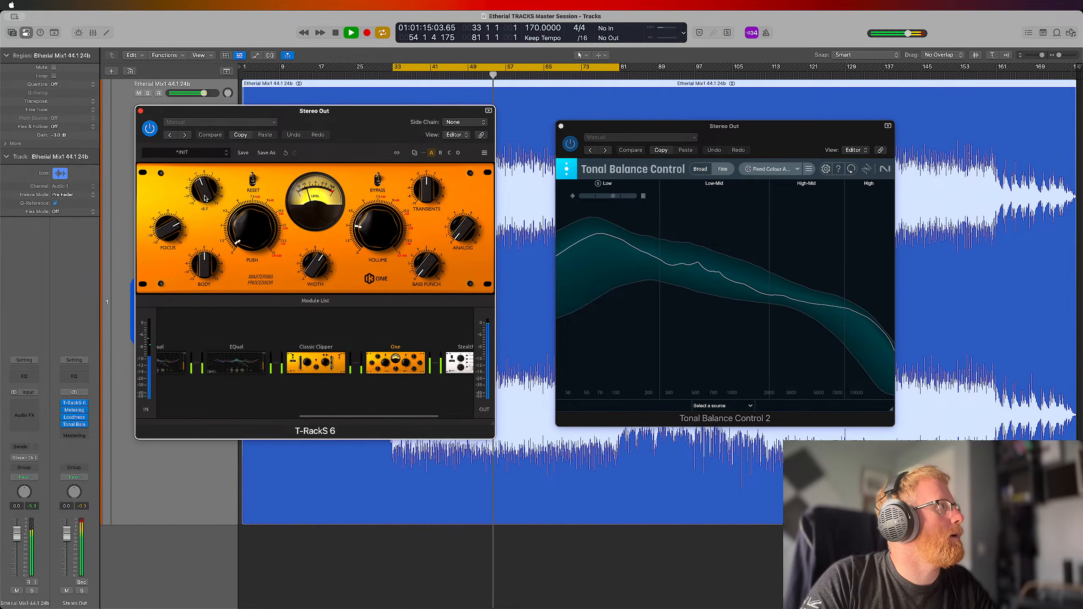
drag(205, 198, 205, 201)
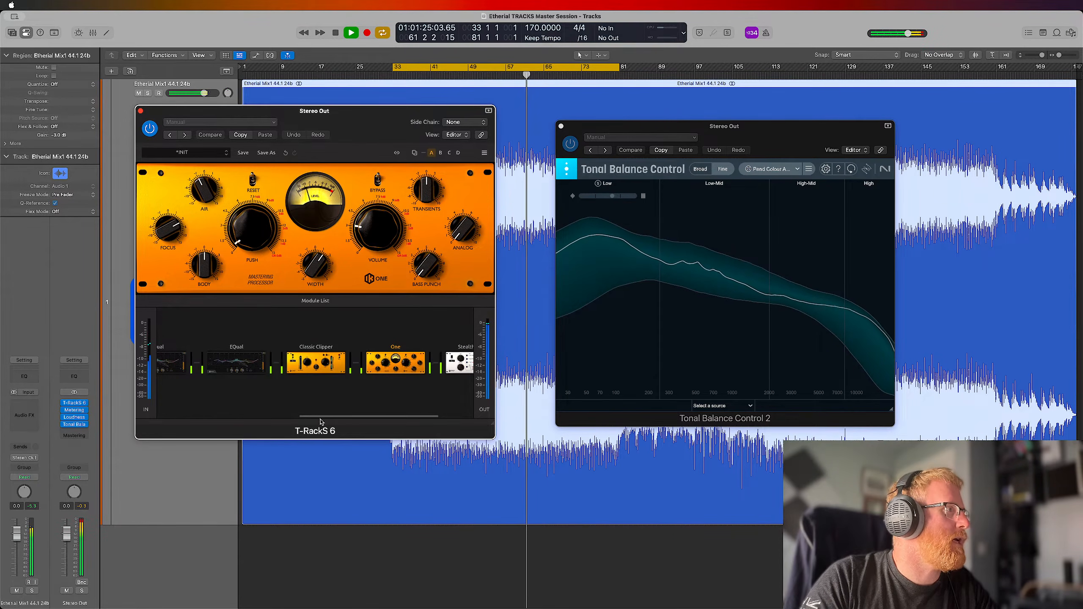
Add a wide boost of about 1.6 dB at 1.67 kHz with a Q of 0.8 to the first EQual module
scroll(299, 384, left, 5)
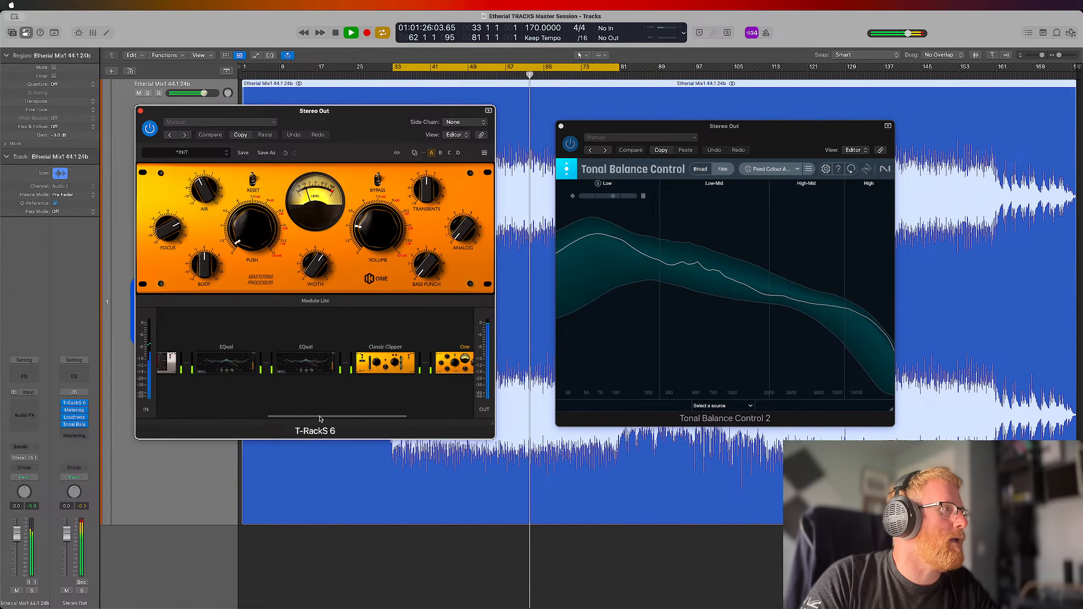
click(286, 363)
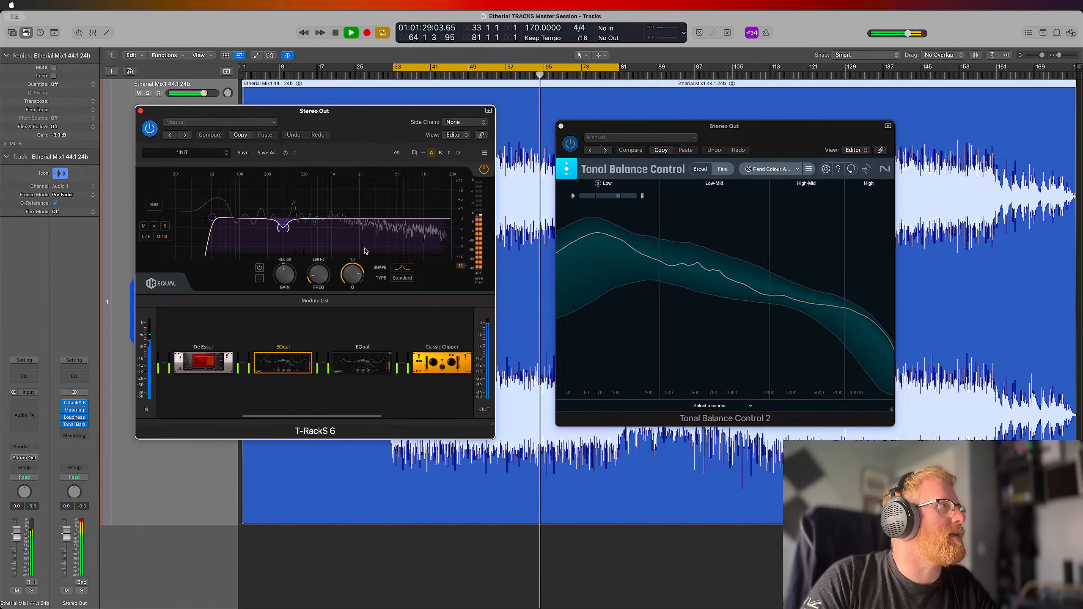
double_click(346, 219)
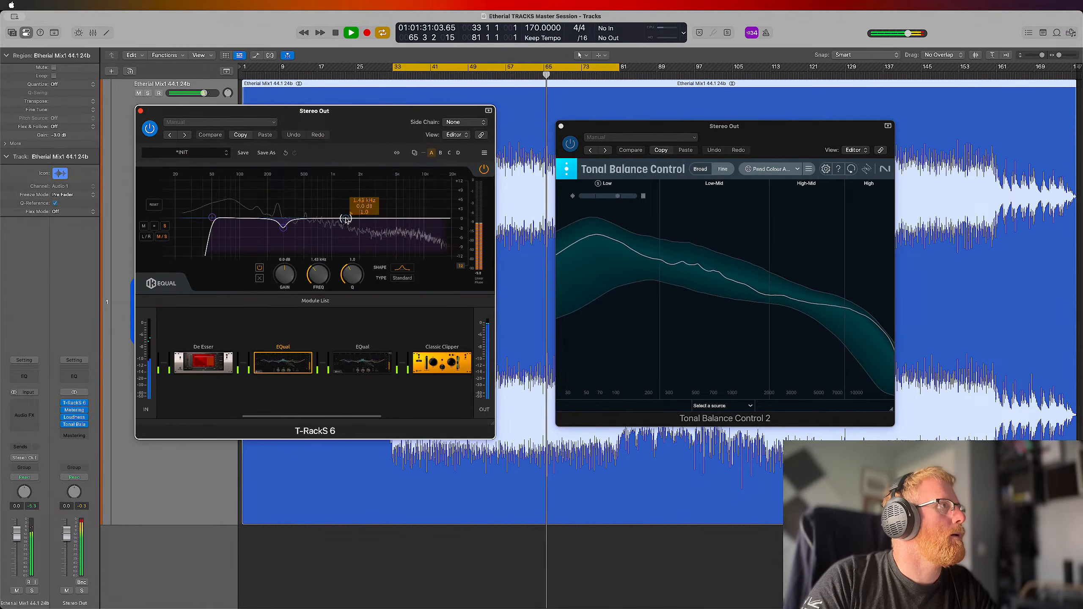
drag(346, 219, 344, 218)
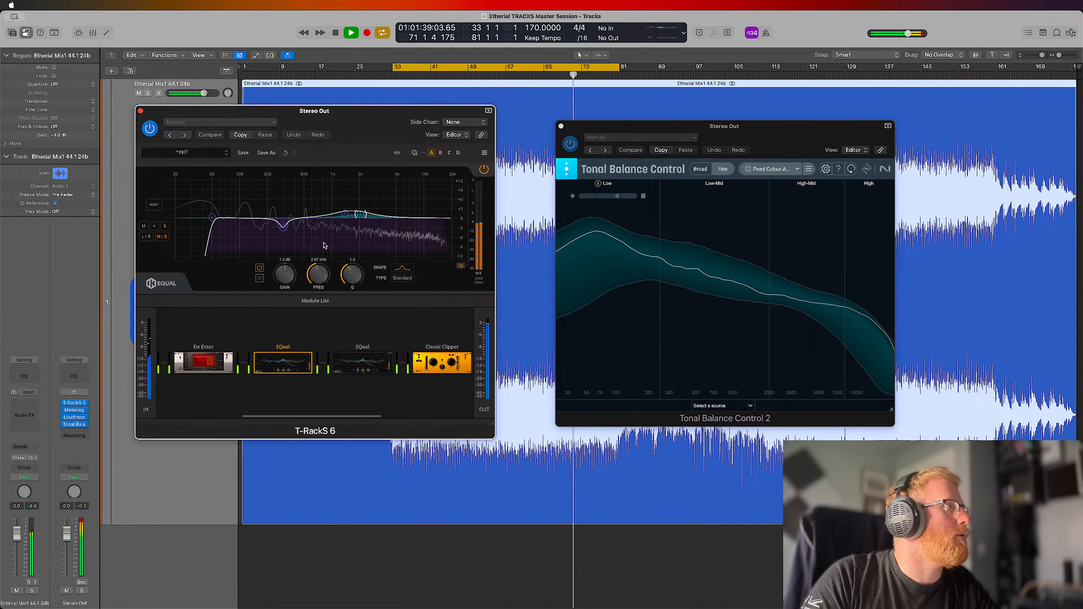
click(261, 279)
click(345, 213)
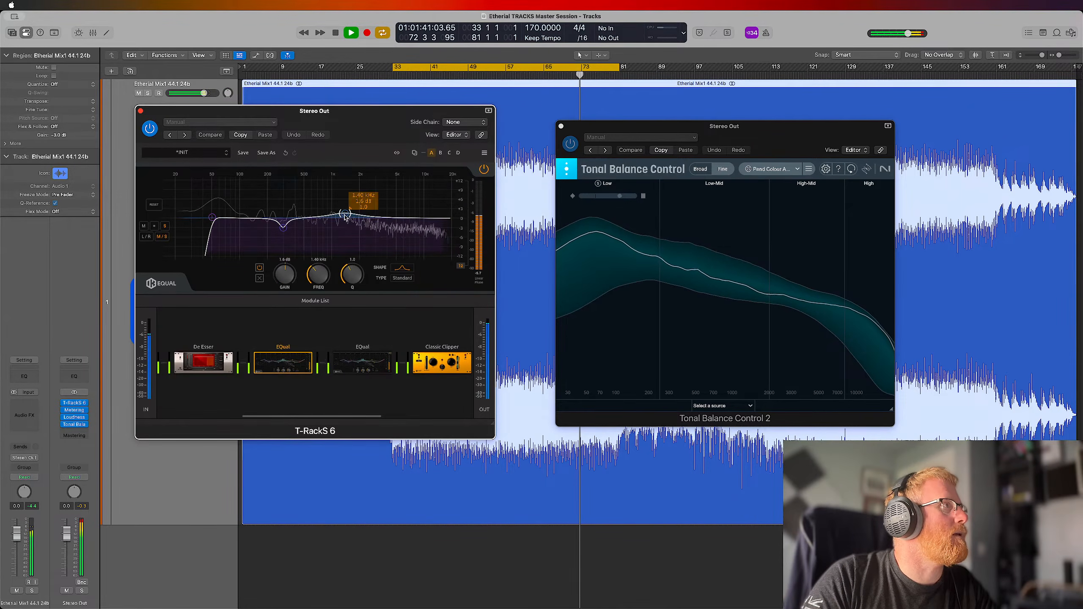
drag(353, 282, 384, 310)
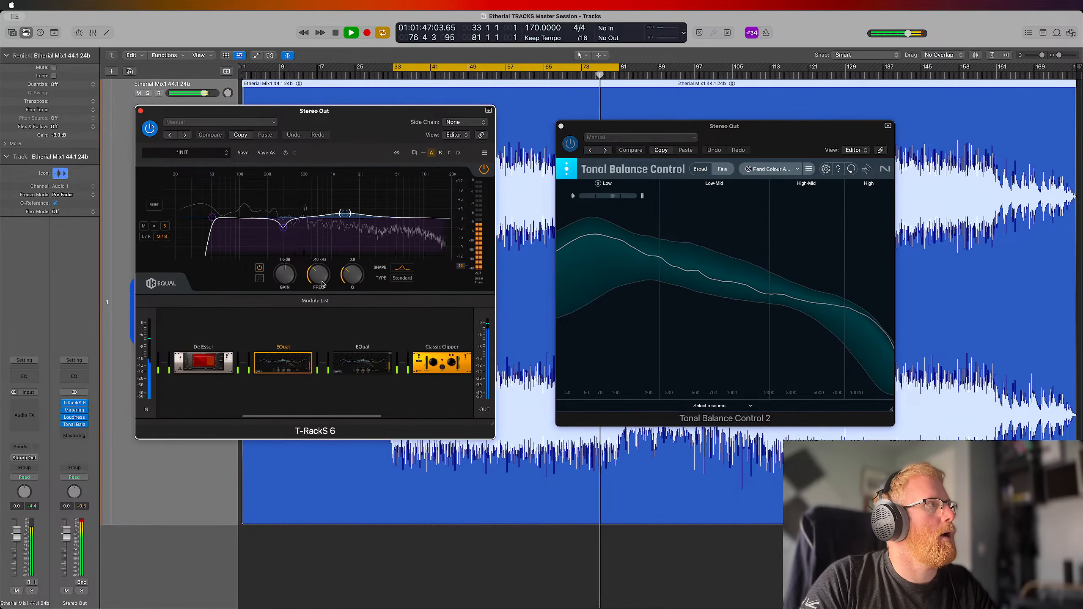
scroll(323, 281, up, 2)
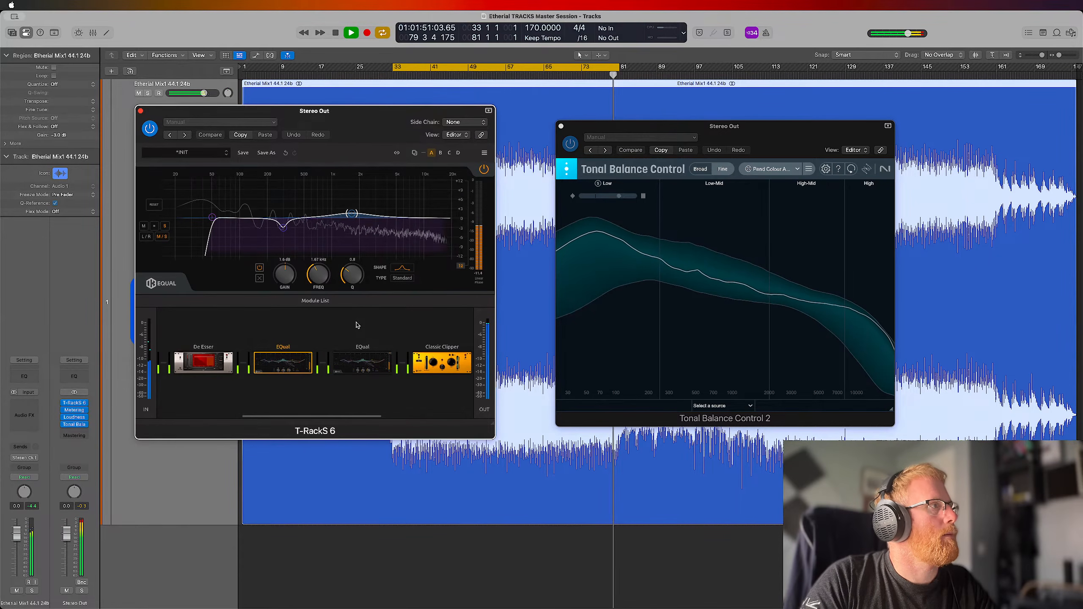
Compare the mix with and without the first EQual module by bypassing it twice, leaving it enabled
mouse_move(257, 387)
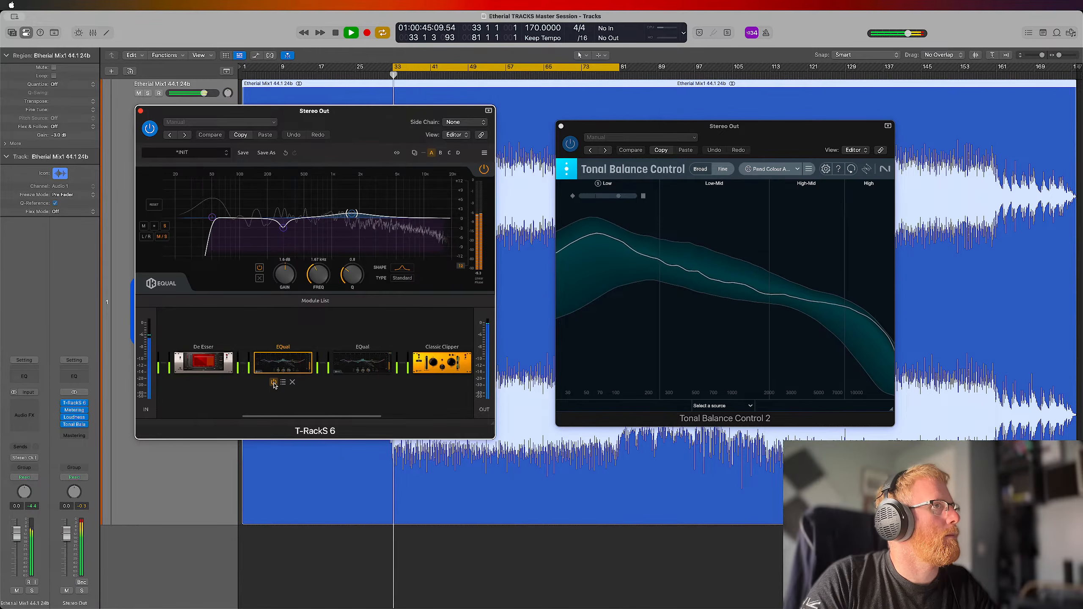
click(274, 382)
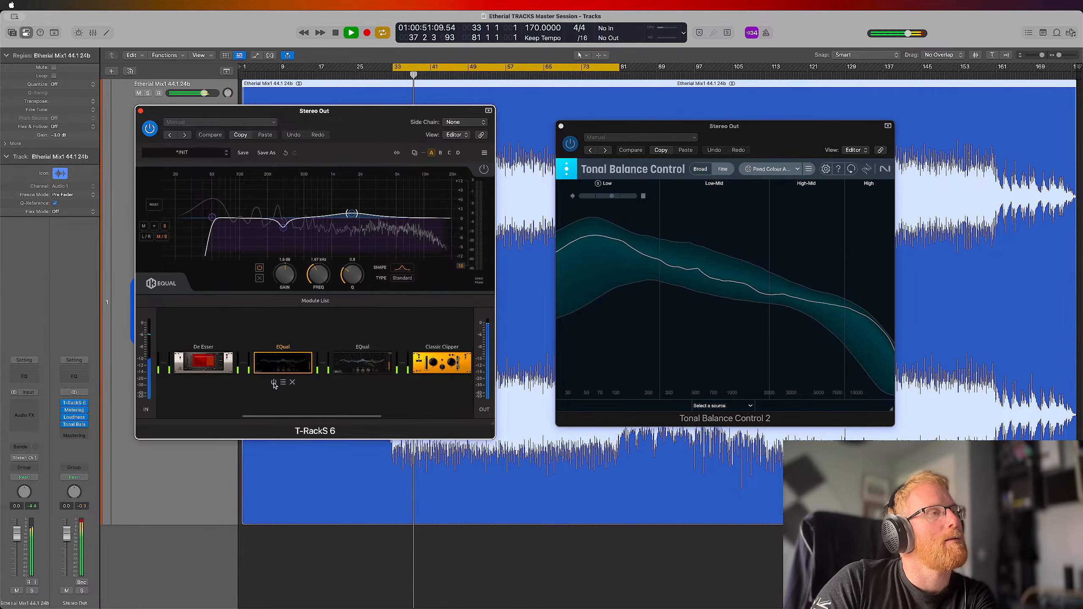
click(274, 383)
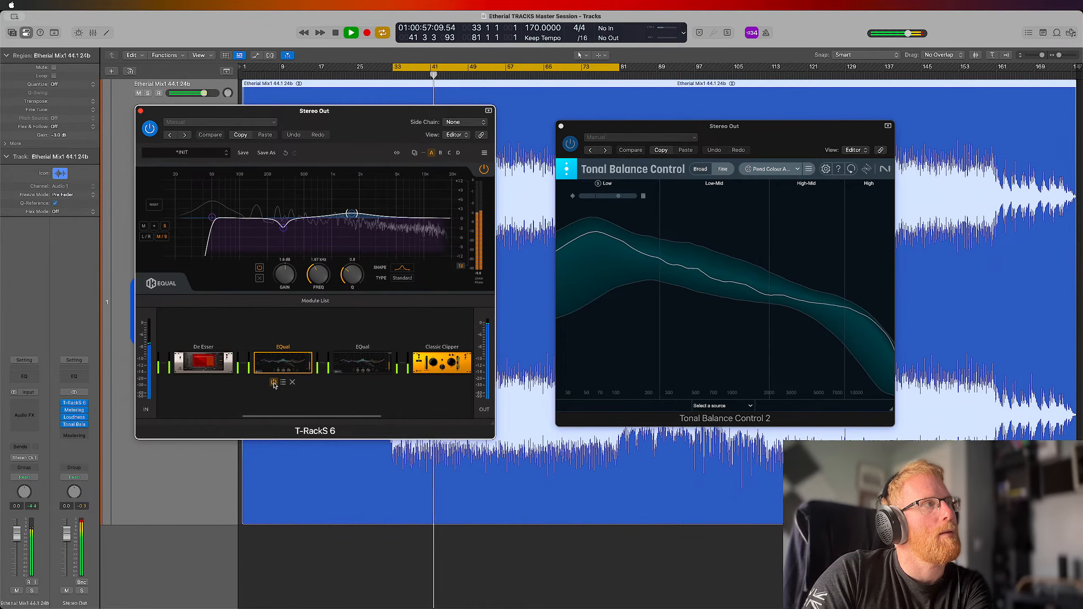
click(274, 382)
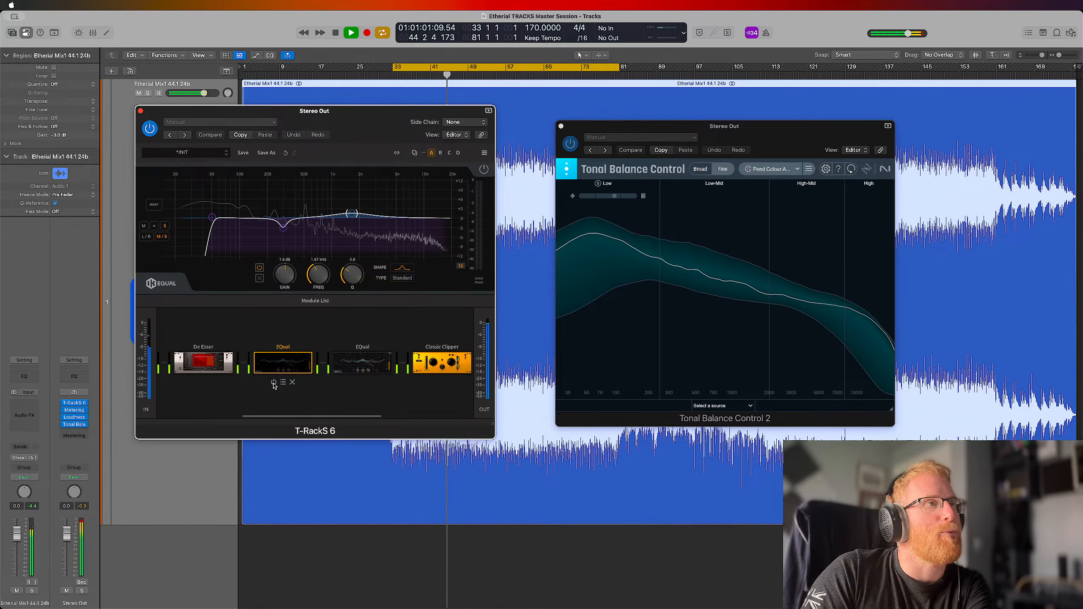
click(274, 383)
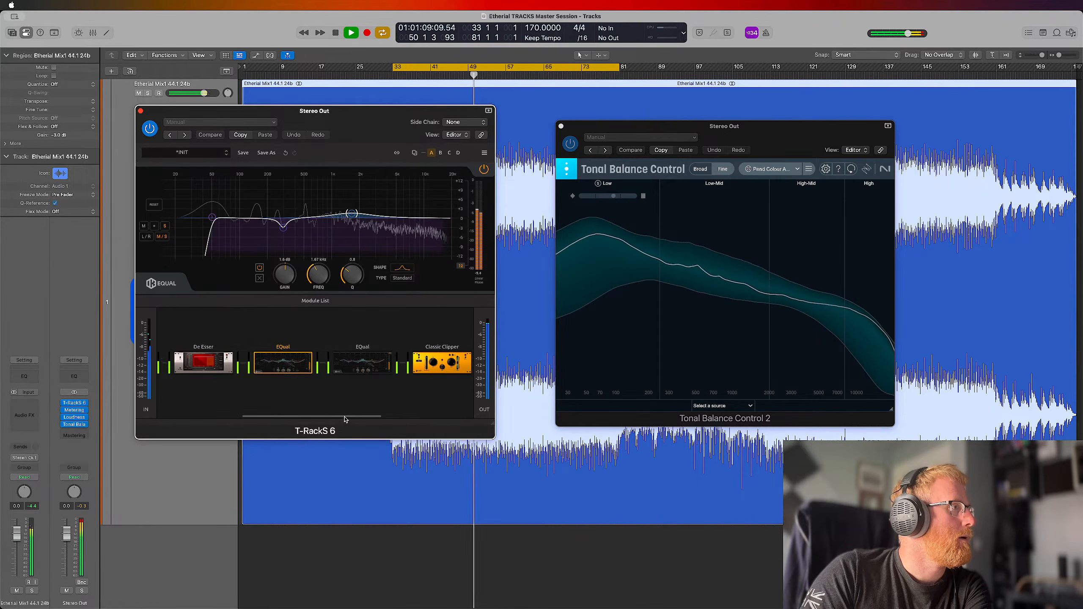
Open the Stealth Limiter module and compare the mix with it bypassed and enabled, leaving it enabled
scroll(346, 420, right, 5)
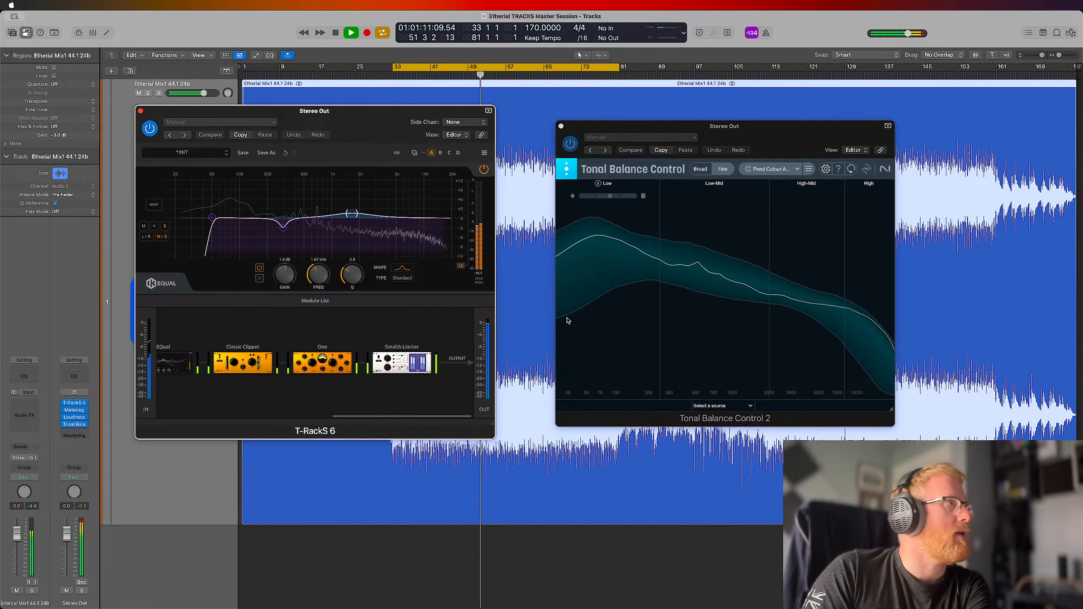
click(400, 361)
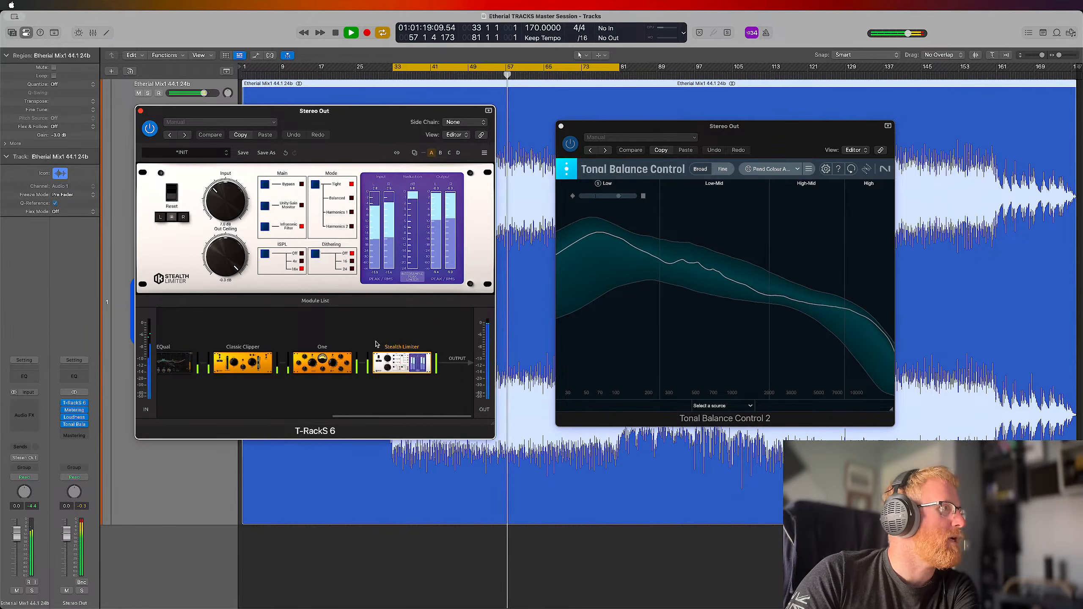
mouse_move(398, 390)
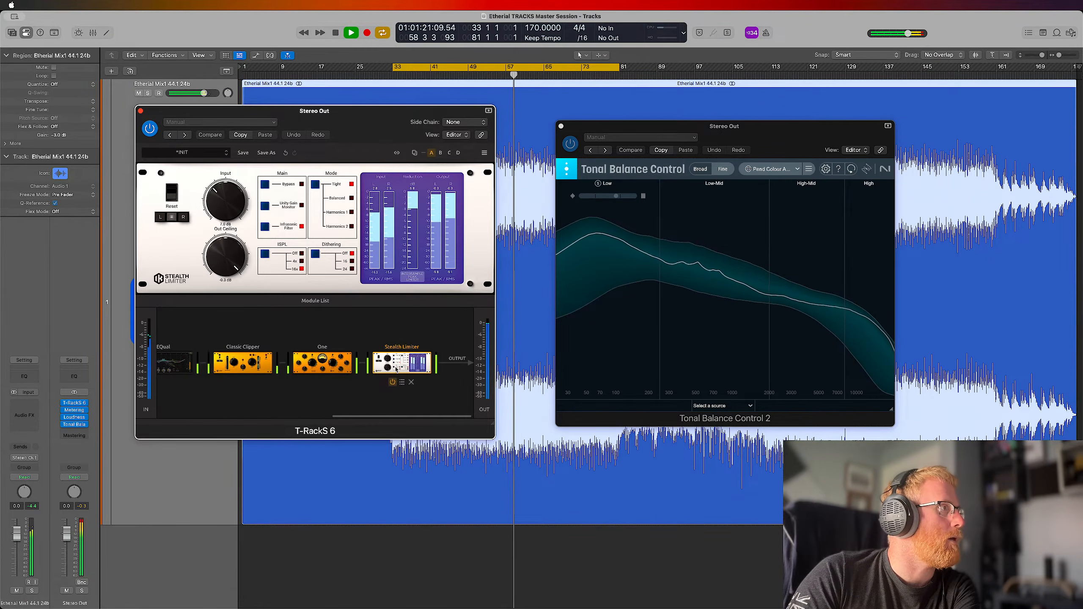
click(392, 382)
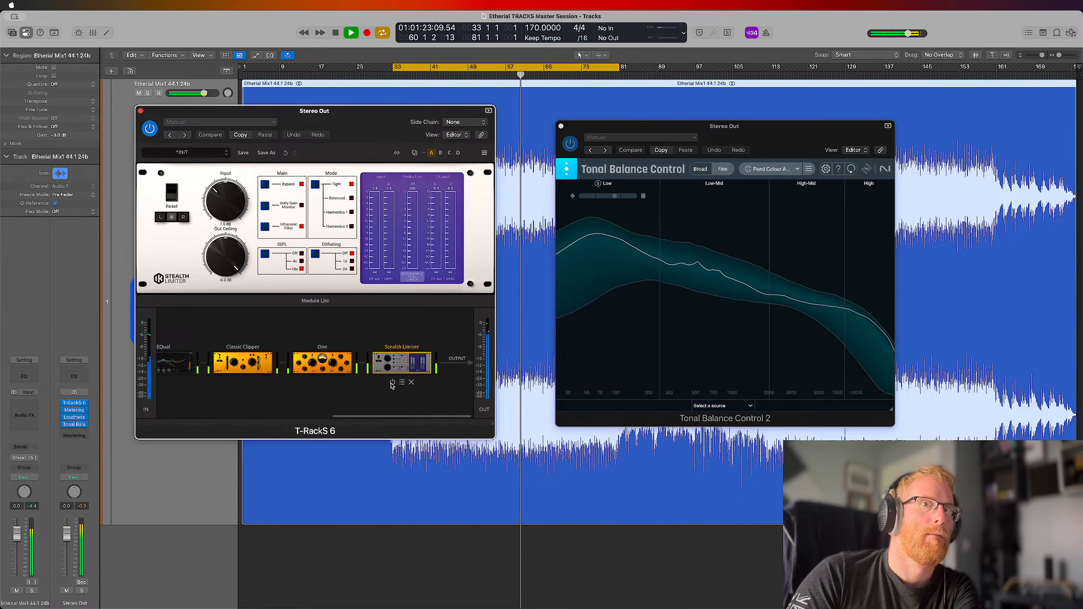
click(393, 383)
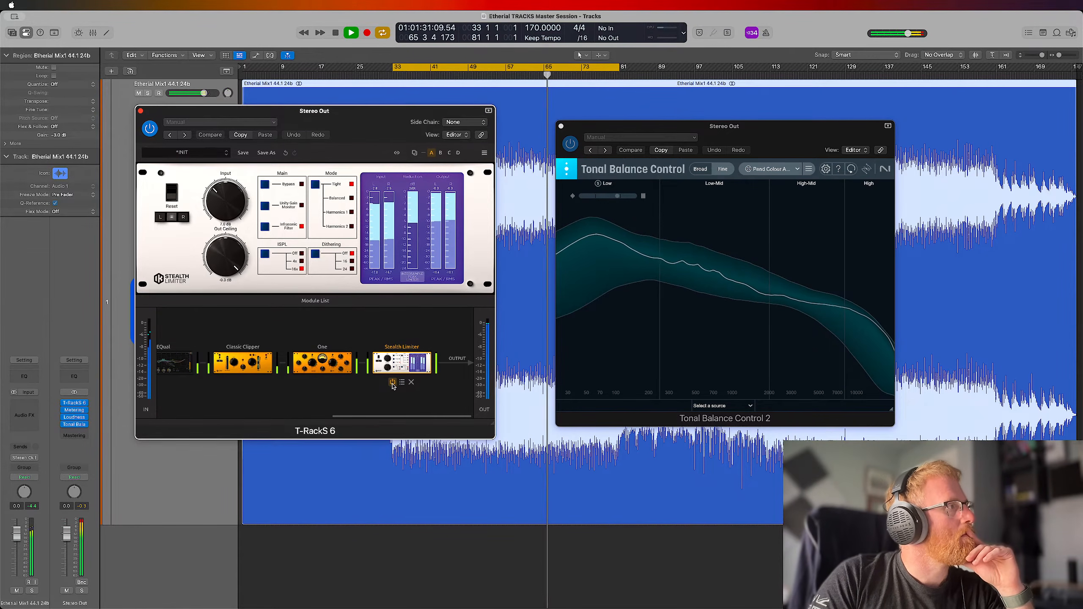
Play the intro with the cycle set to bars 1 to 33 and close Tonal Balance Control 2
key(space)
click(477, 71)
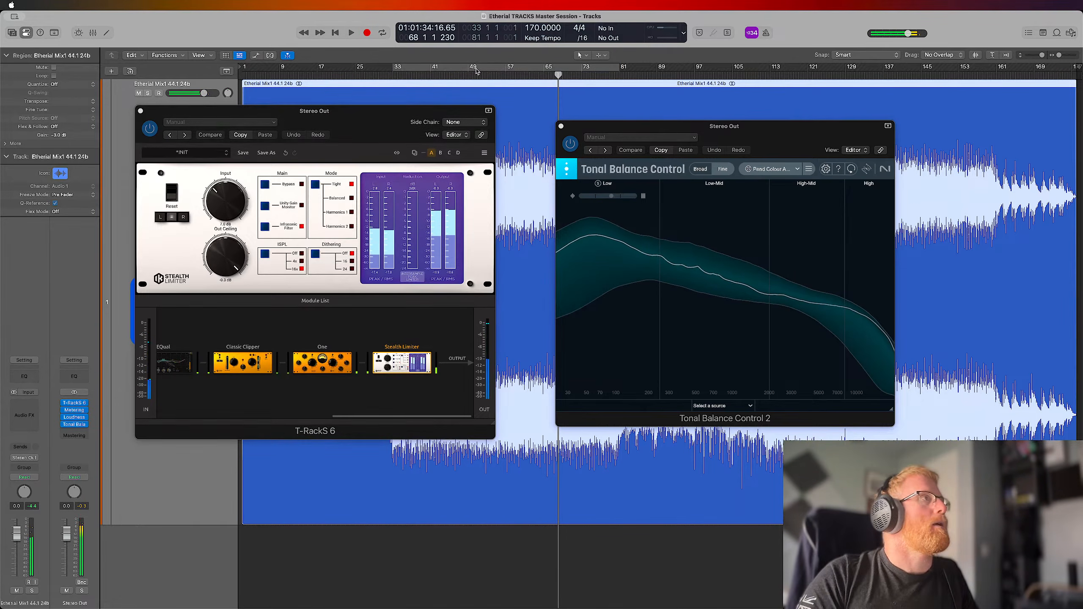
drag(389, 74, 238, 74)
key(space)
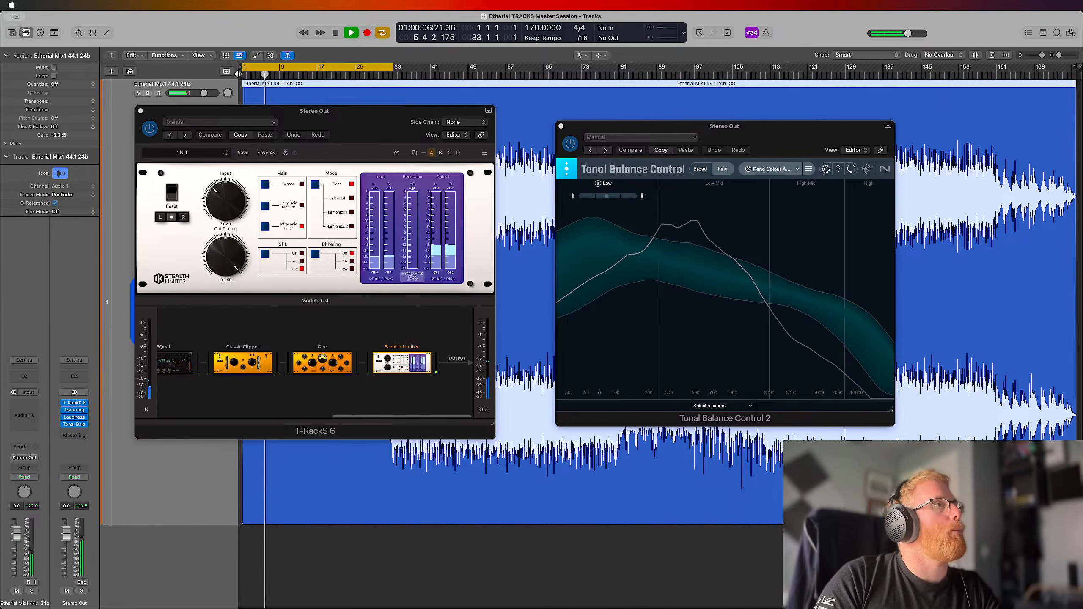
click(561, 126)
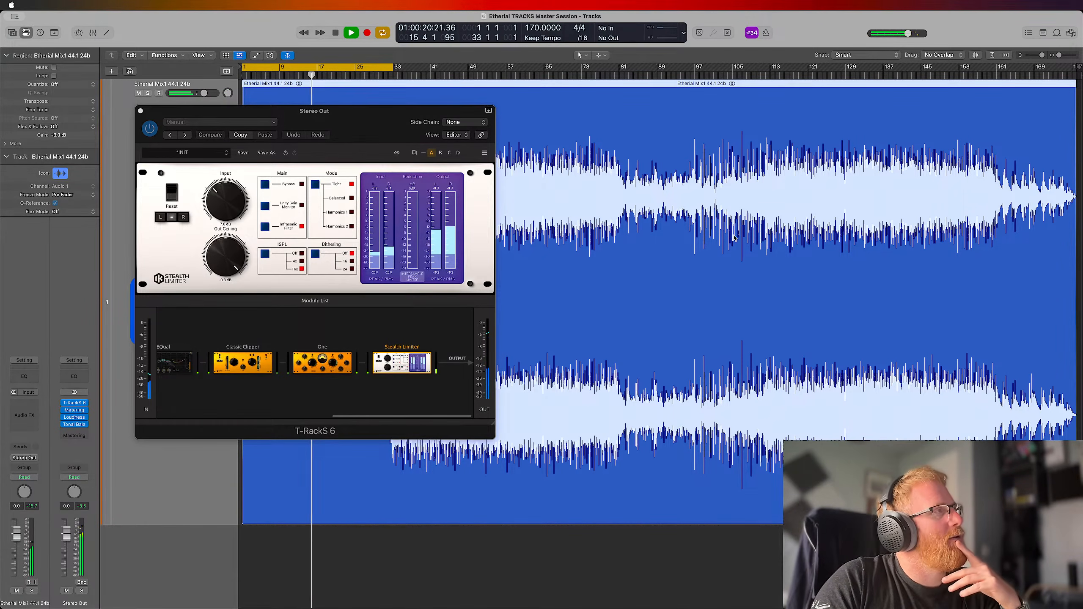
Turn off the cycle, listen to the mix from around bar 97 onwards, and close the T-RackS 6 window
click(342, 68)
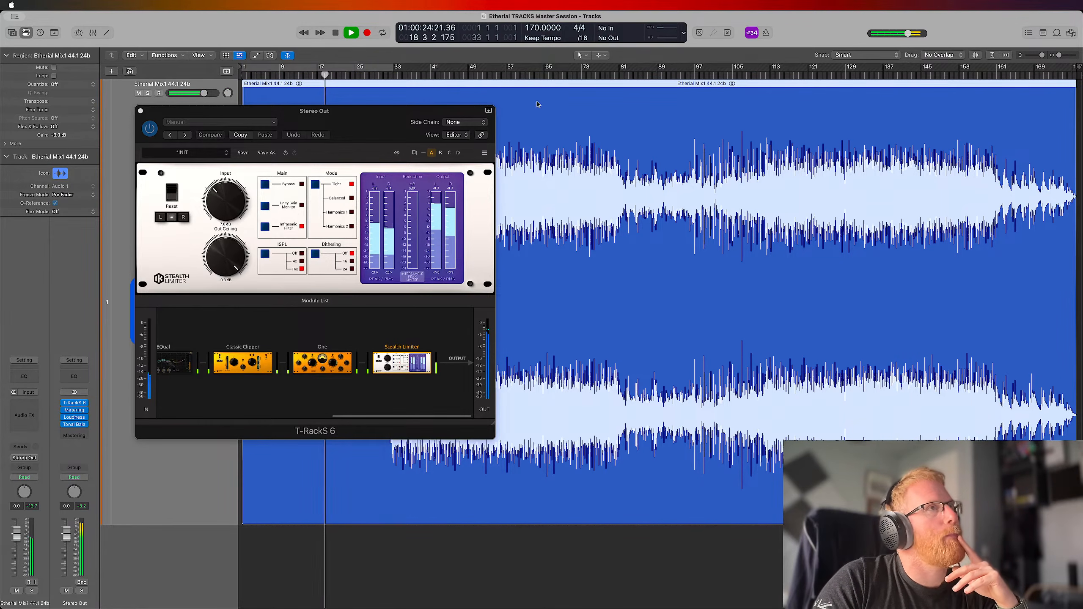
click(696, 76)
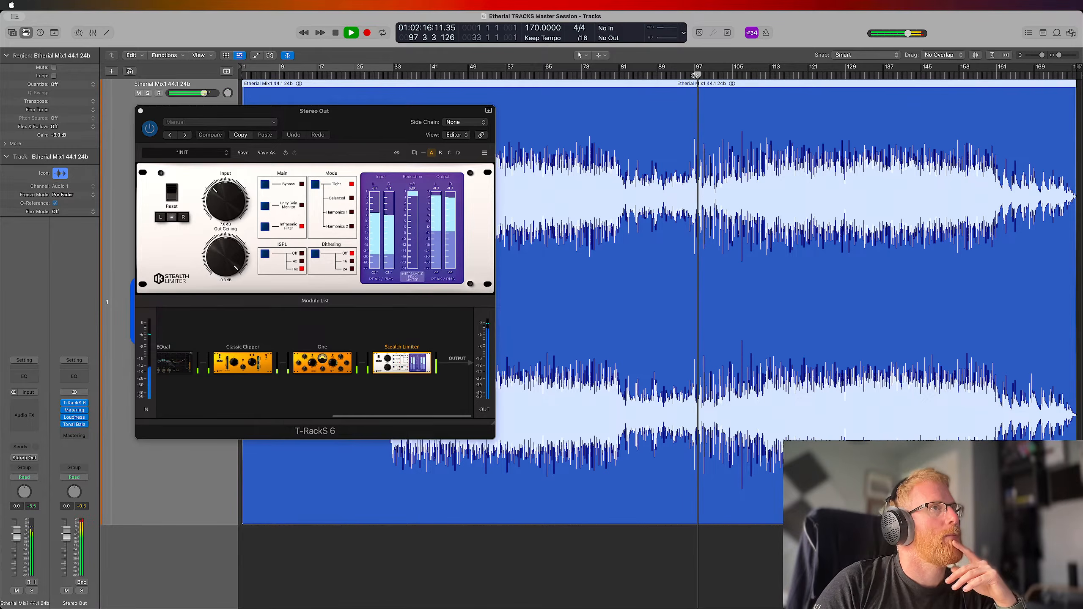
click(733, 75)
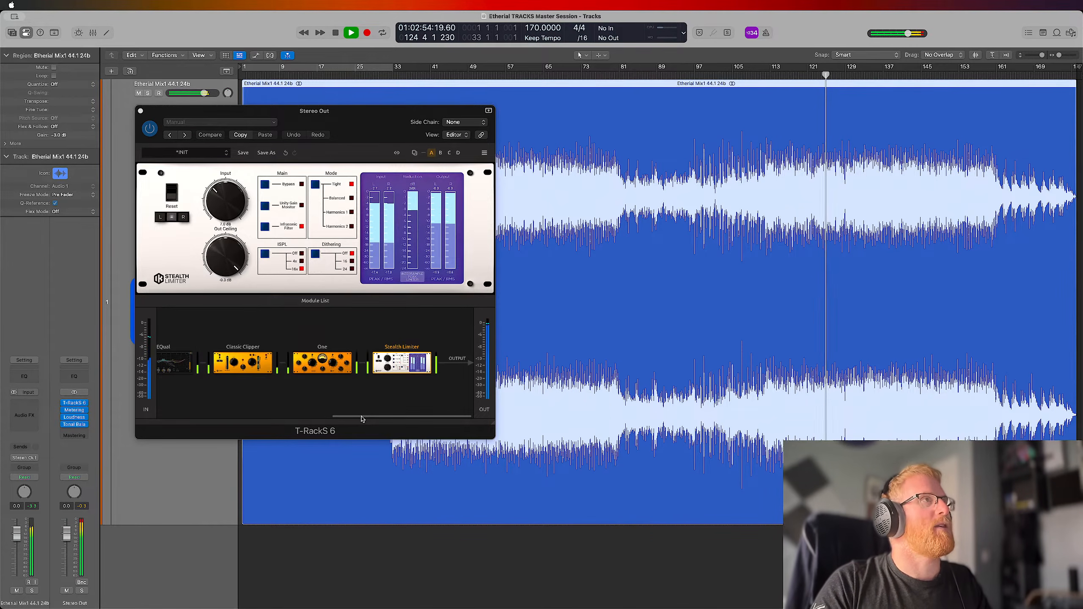
key(space)
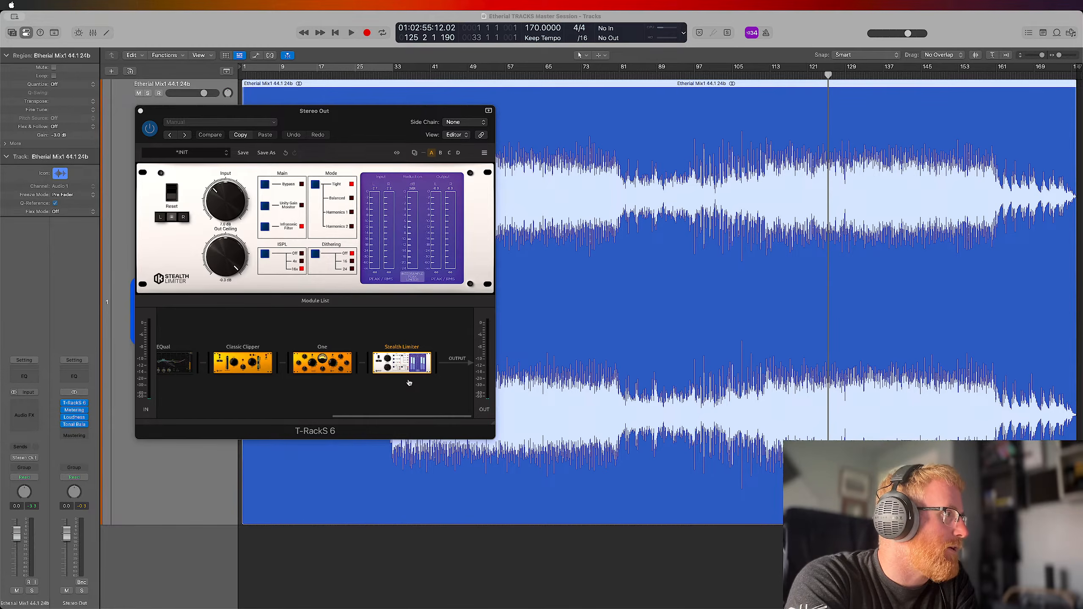
click(140, 111)
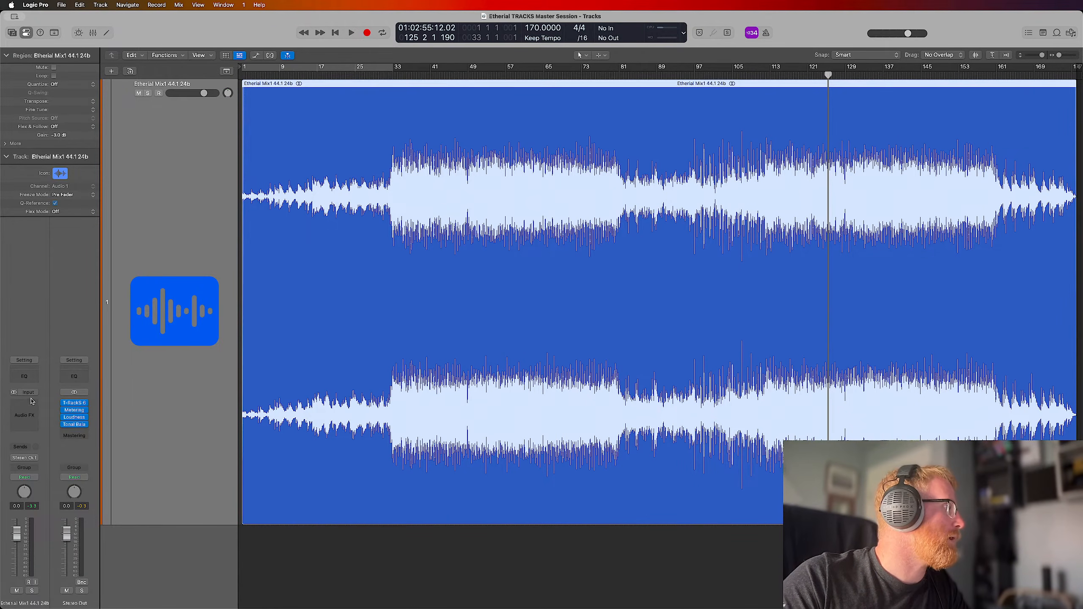
Insert FabFilter Pro-Q 3 on the Etherial mix track and add a bell band at C1, 32.703 Hz
click(24, 417)
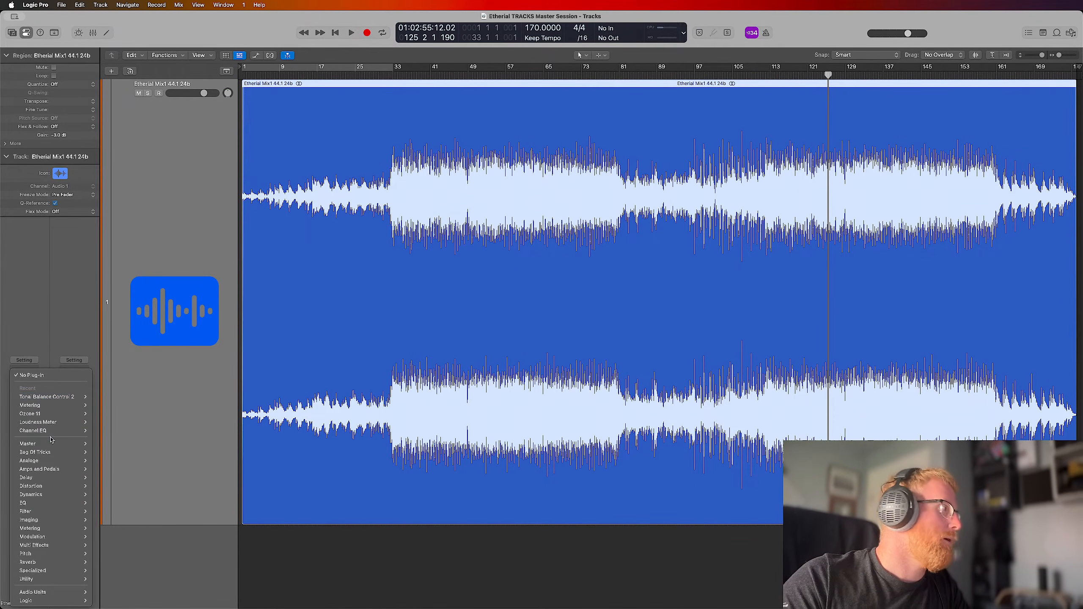
mouse_move(63, 444)
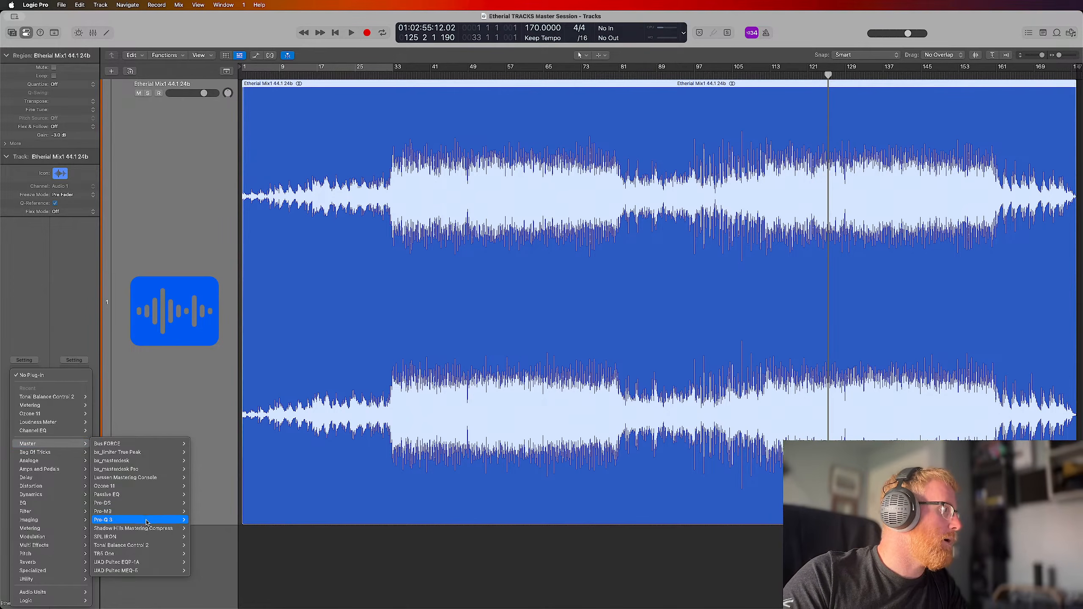
mouse_move(141, 520)
click(194, 521)
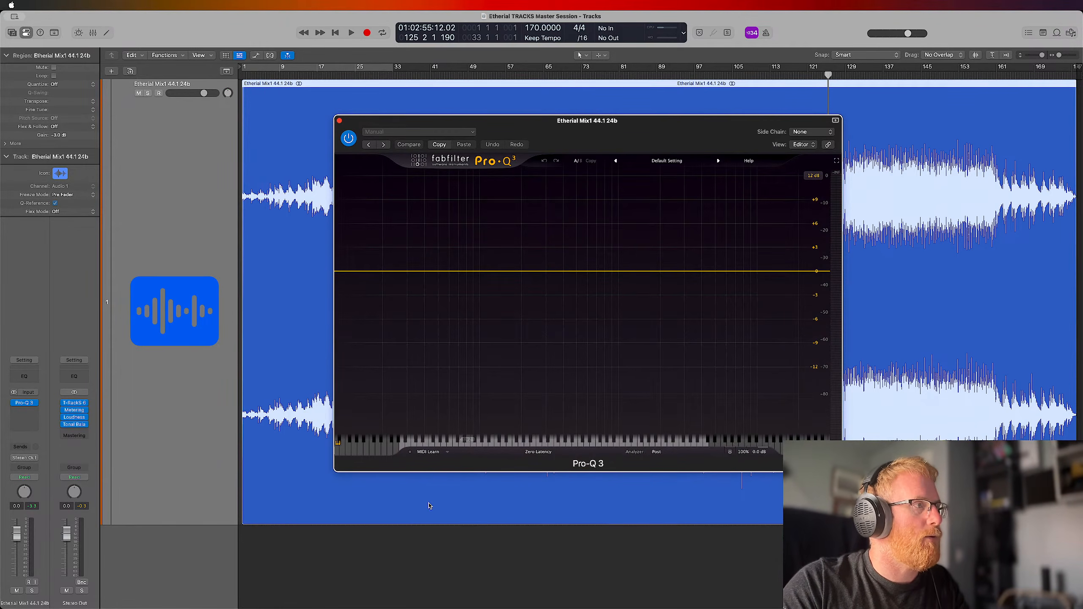
click(414, 447)
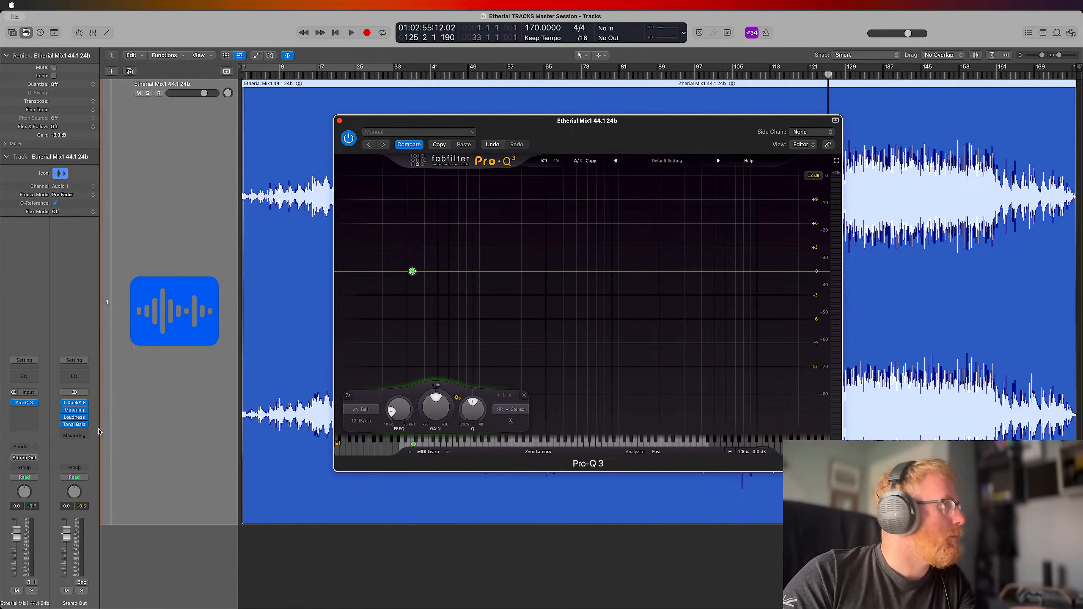
Open Tonal Balance Control 2 on the stereo output and check the low end while playing a cycle over bars 49 to 65
click(69, 427)
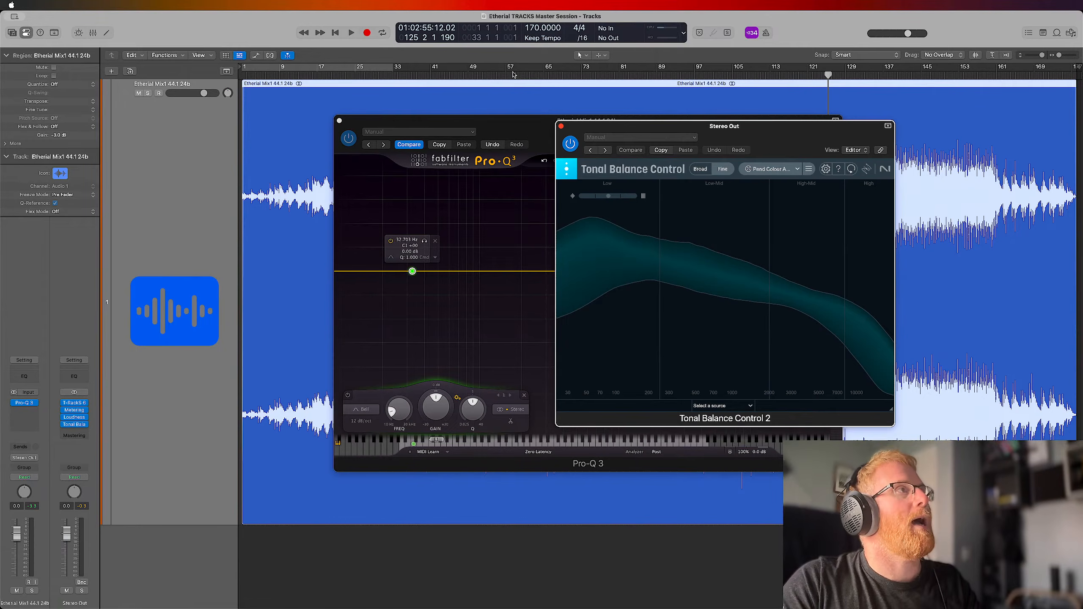
drag(468, 75, 542, 72)
key(space)
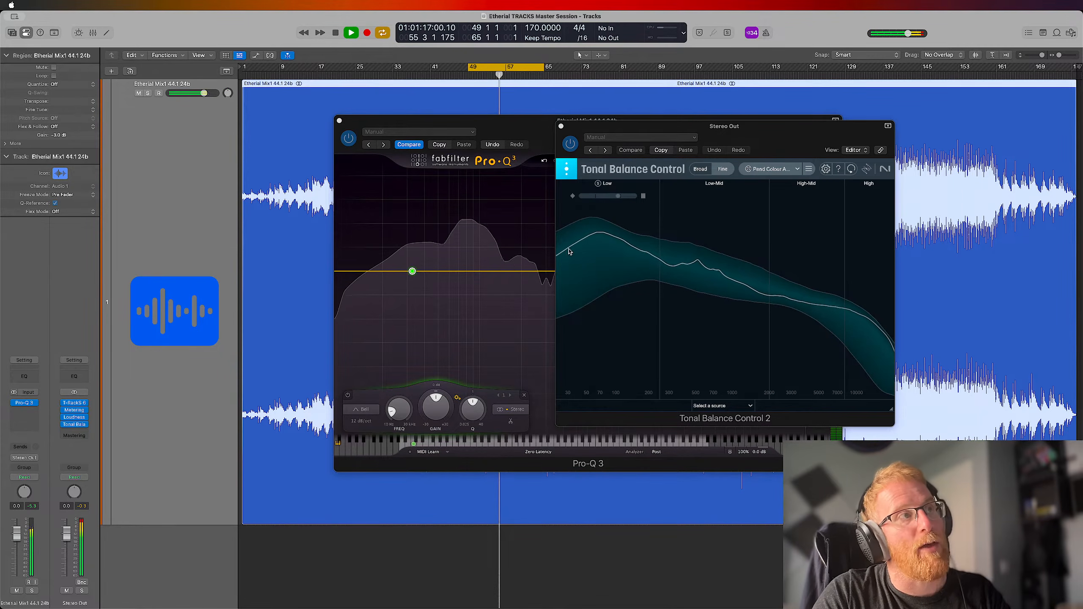
key(space)
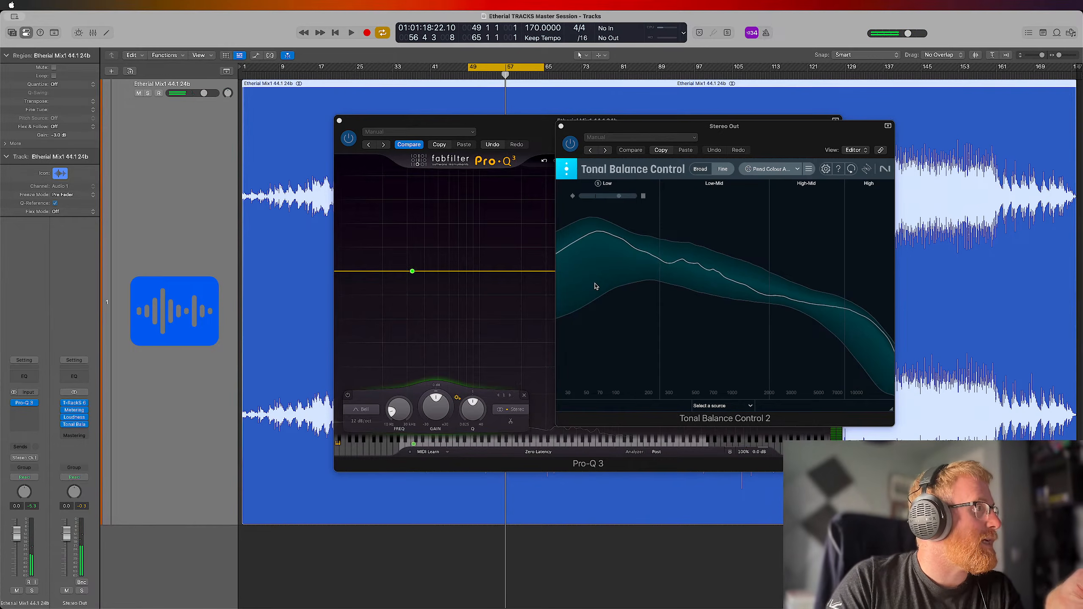
Add Pro-Q 3 bands at successive piano notes from B0 at 30.868 Hz down to F0 at 21.827 Hz
click(408, 446)
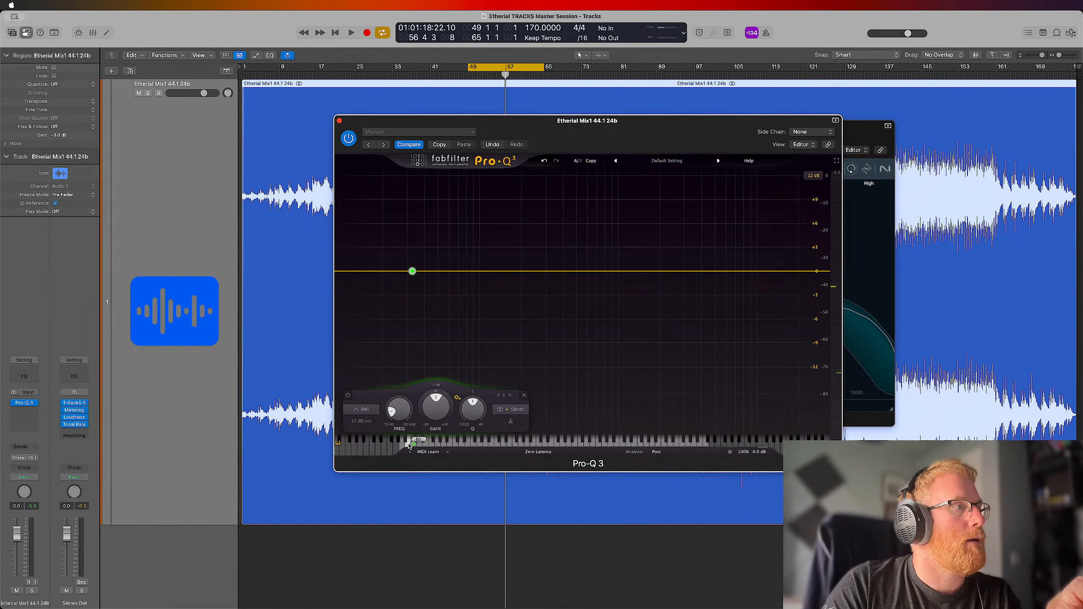
click(407, 444)
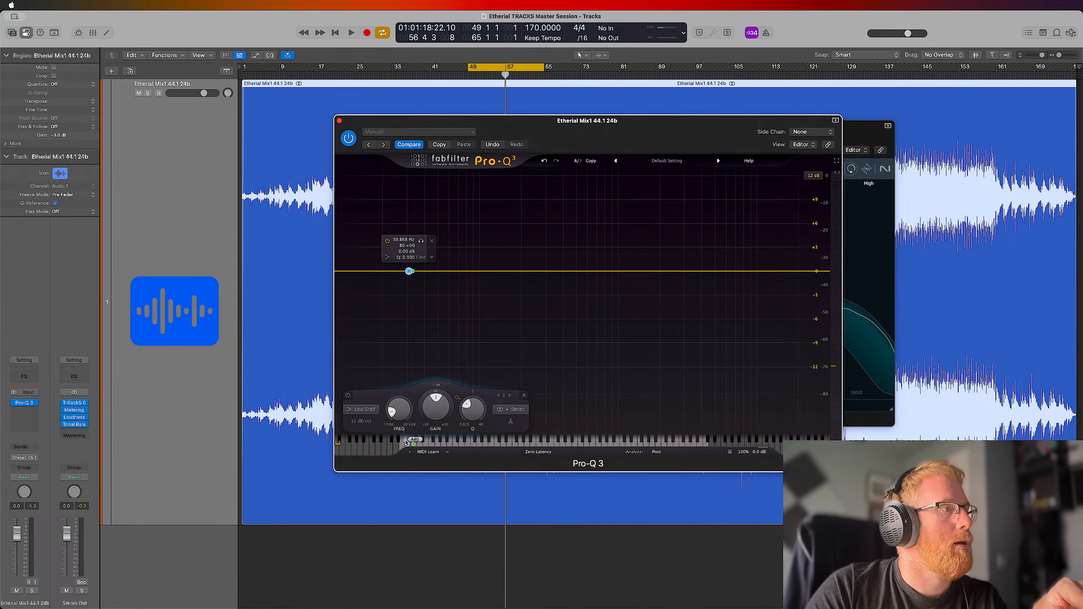
click(402, 444)
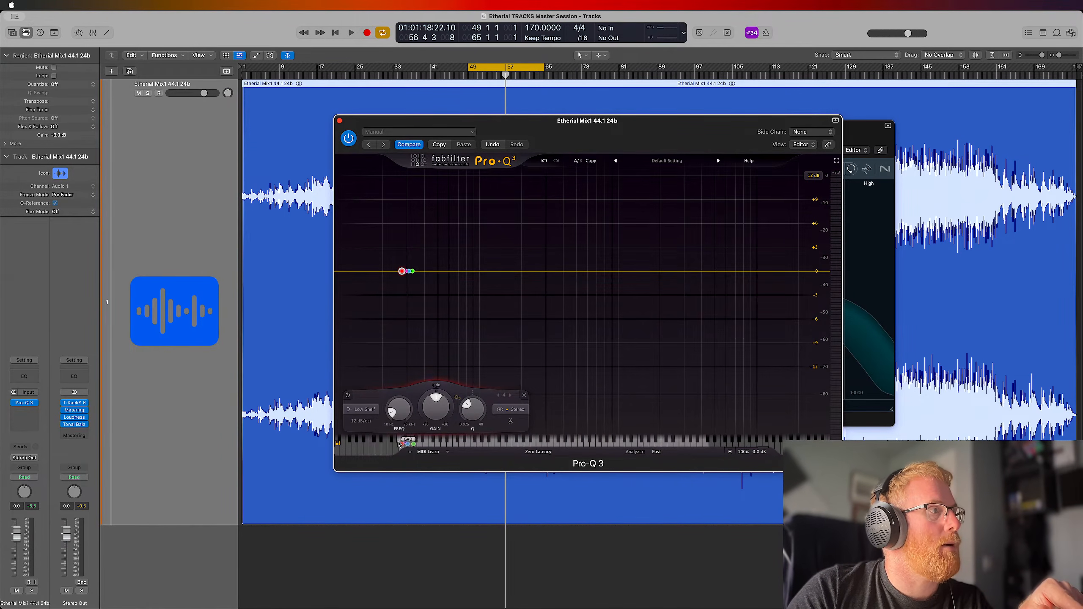
click(399, 444)
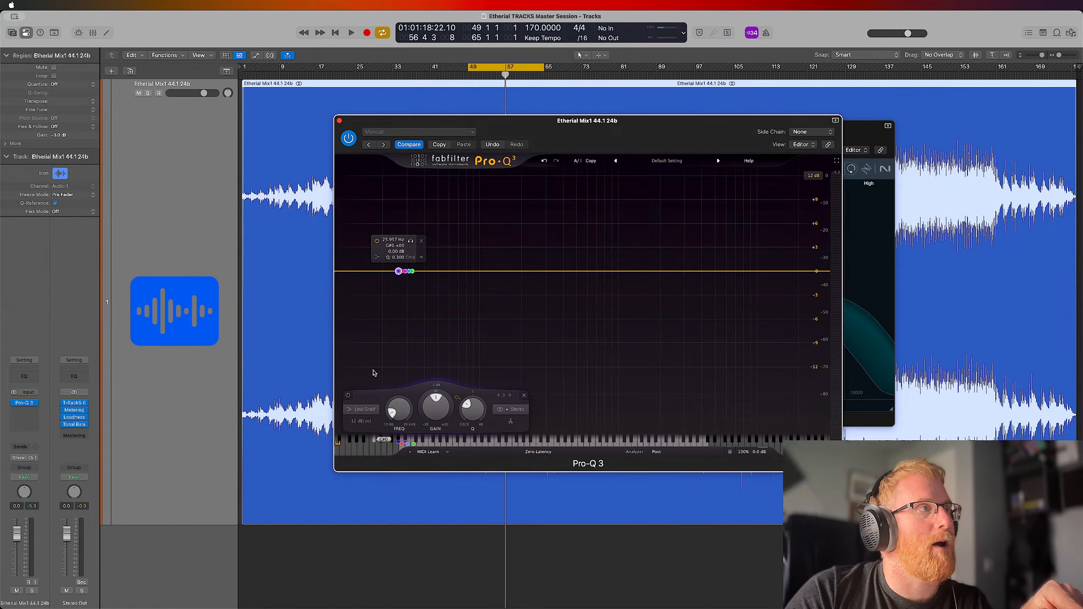
click(393, 444)
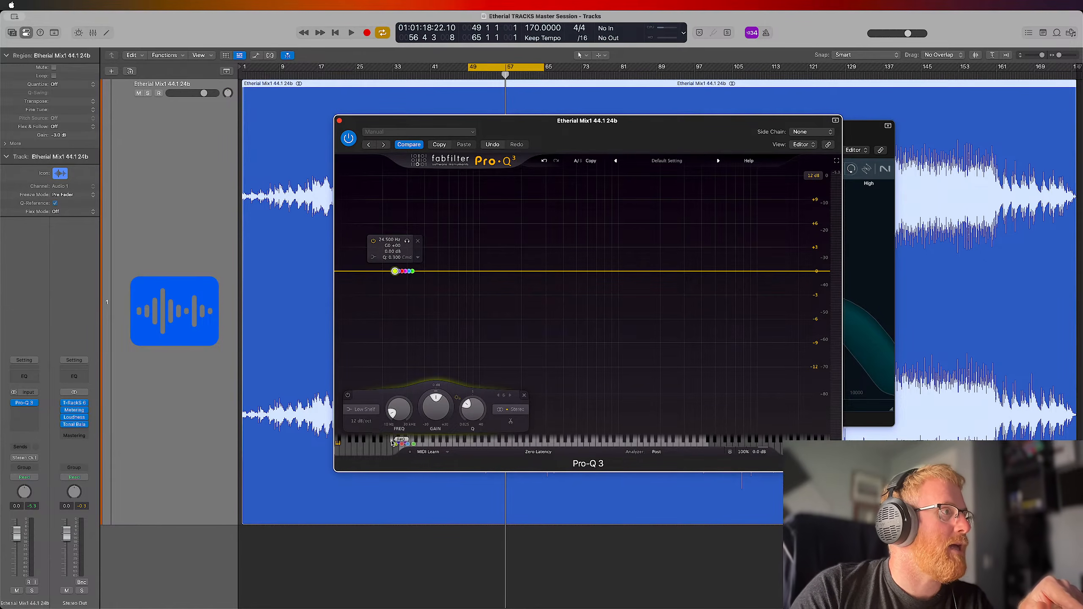
click(390, 446)
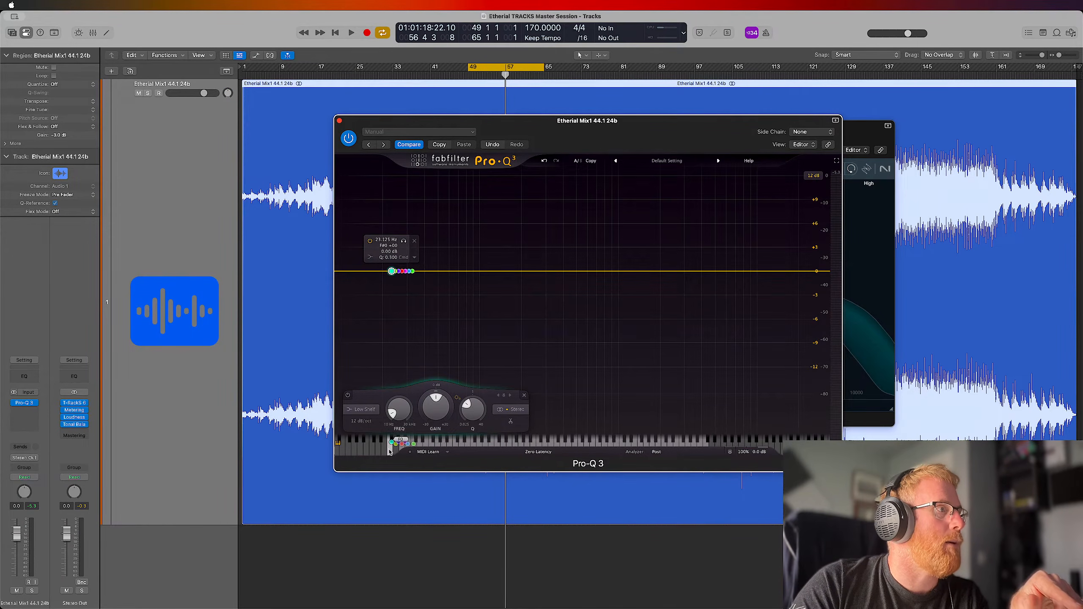
click(395, 444)
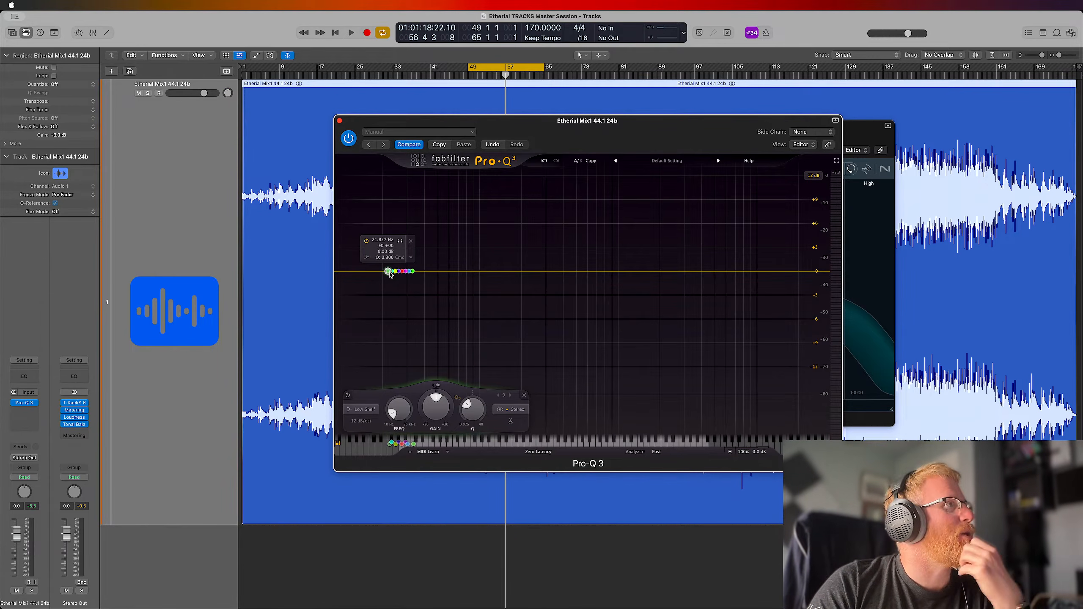
Replace Pro-Q 3 with the stereo version of Waves RBass and set its frequency to 32
click(32, 403)
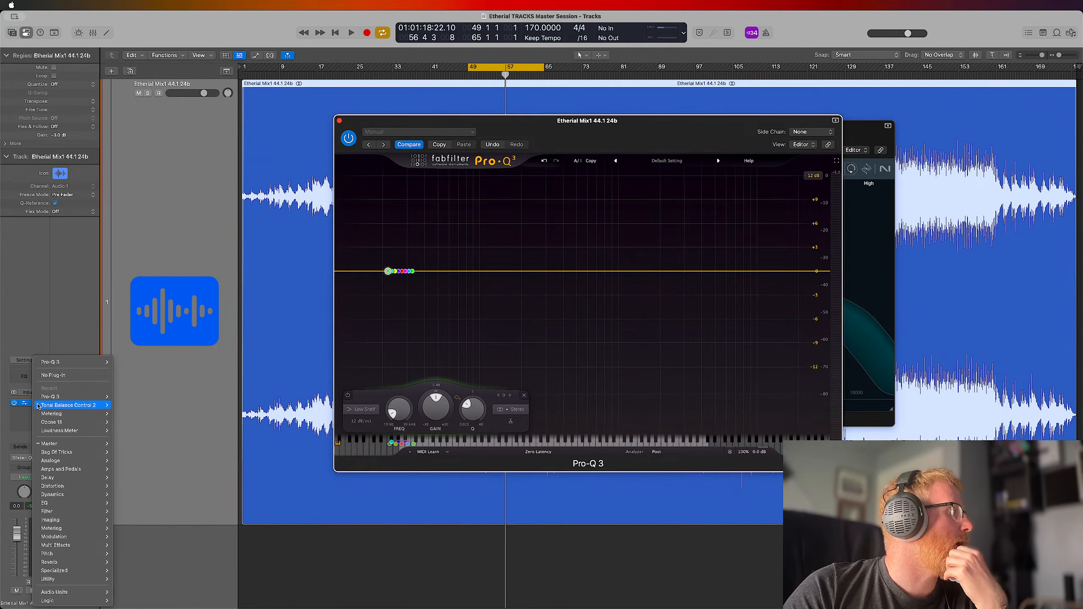
mouse_move(39, 405)
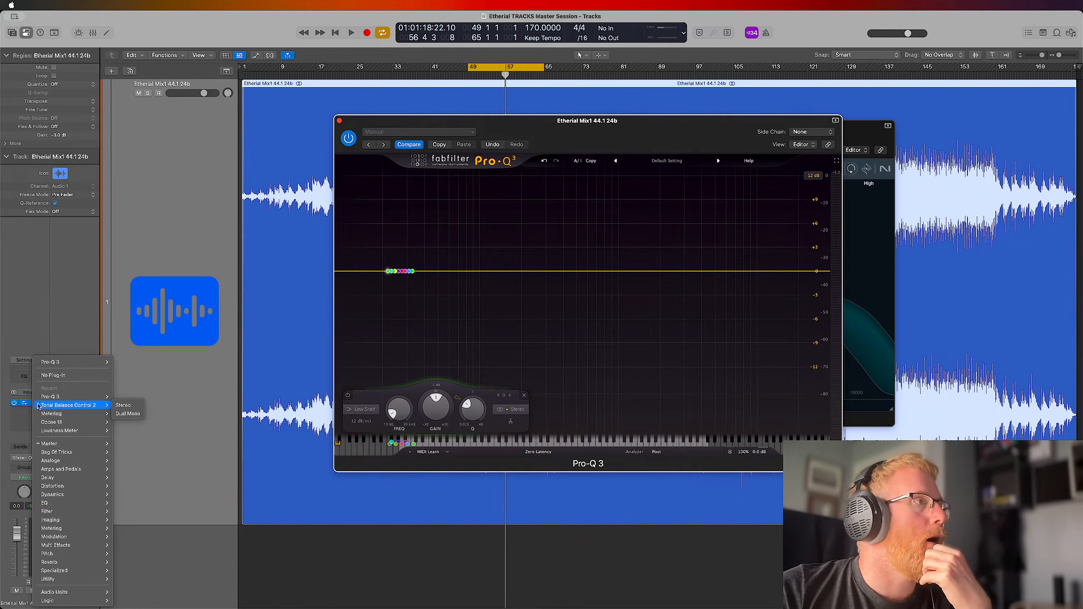
click(86, 323)
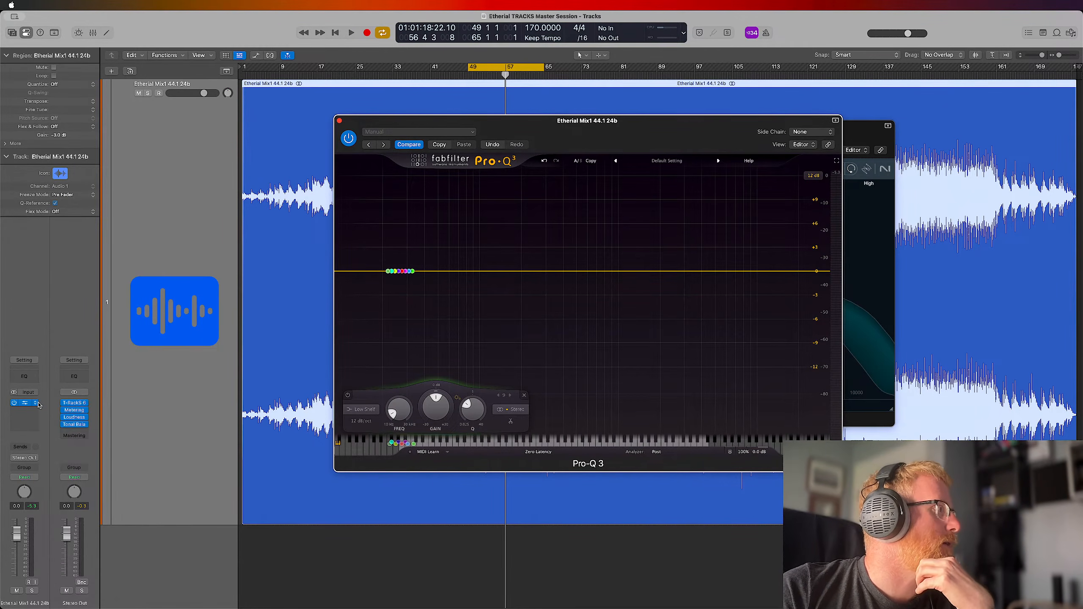
click(36, 403)
mouse_move(54, 592)
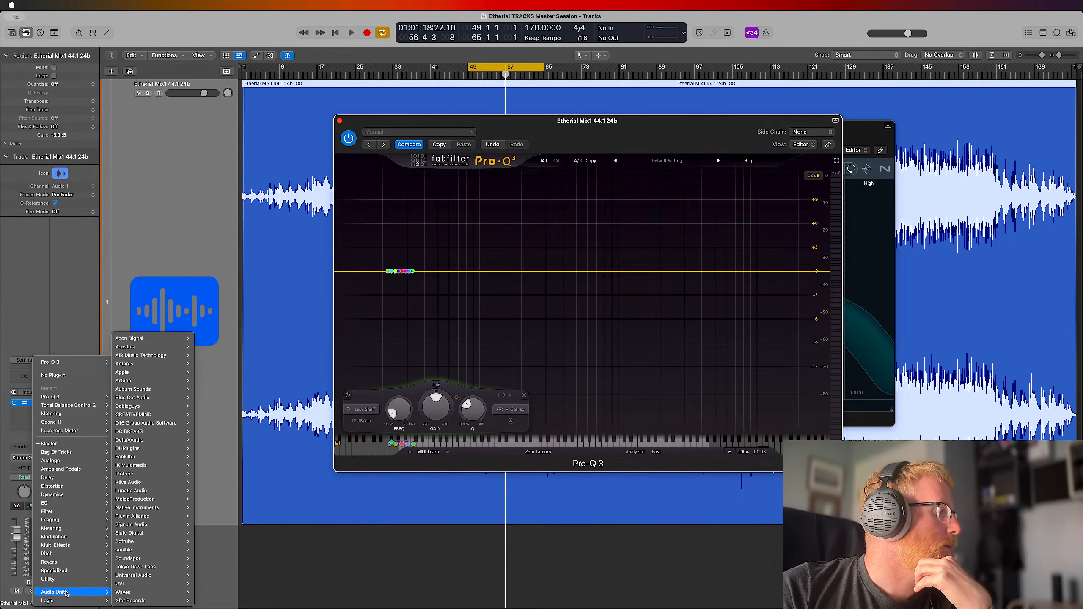
mouse_move(132, 594)
mouse_move(212, 553)
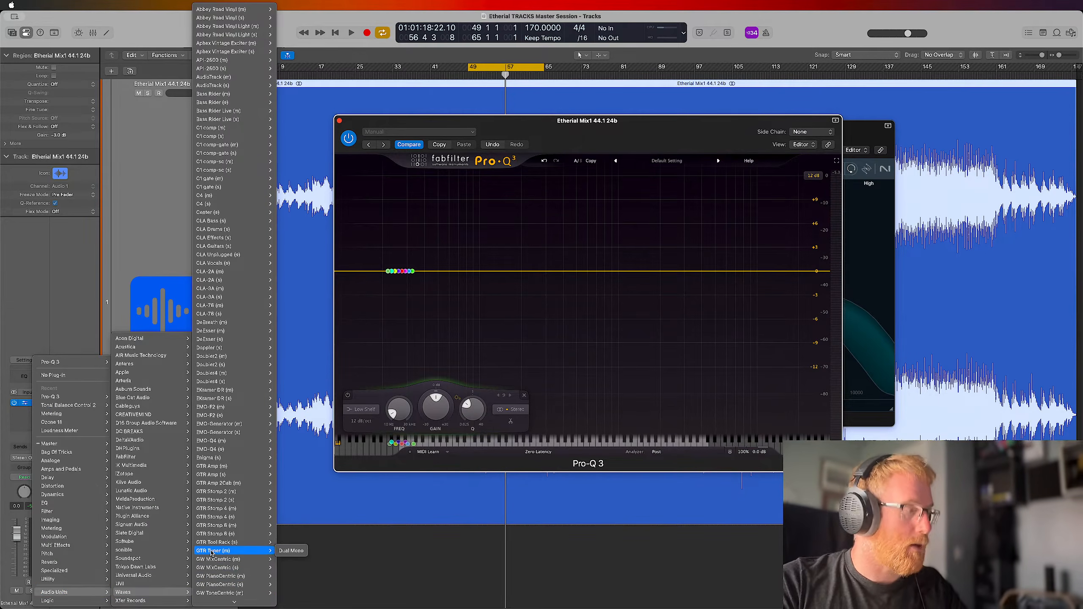
scroll(213, 554, down, 20)
mouse_move(232, 582)
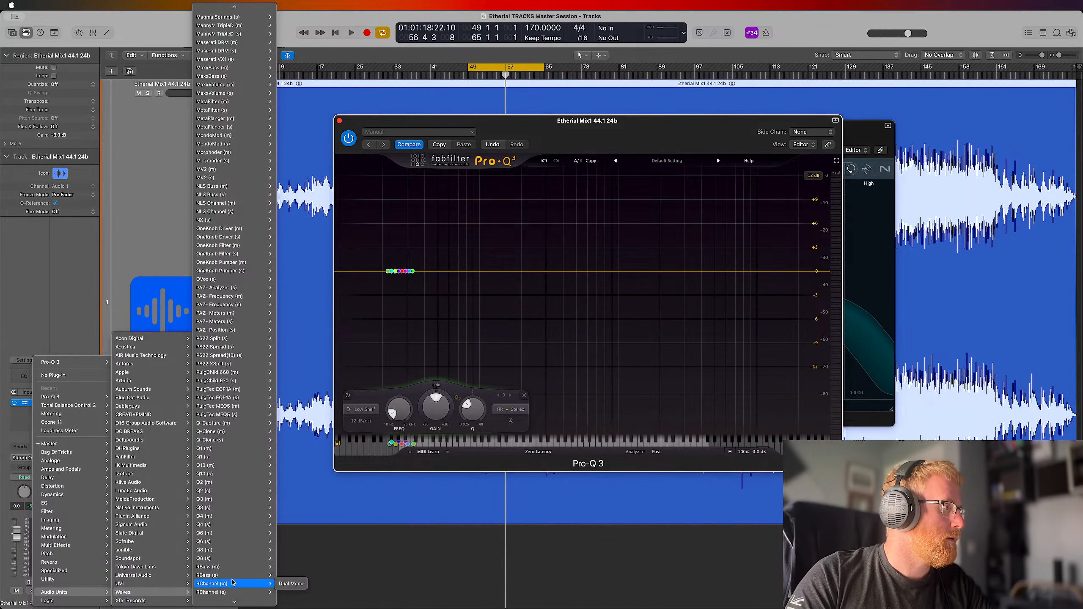
click(282, 584)
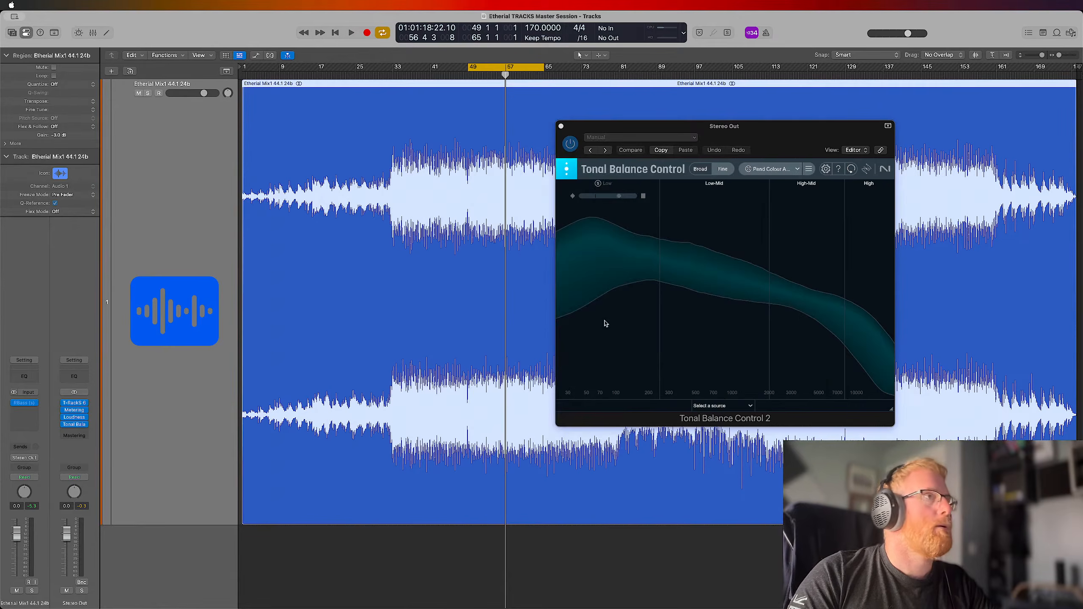
drag(413, 305, 353, 306)
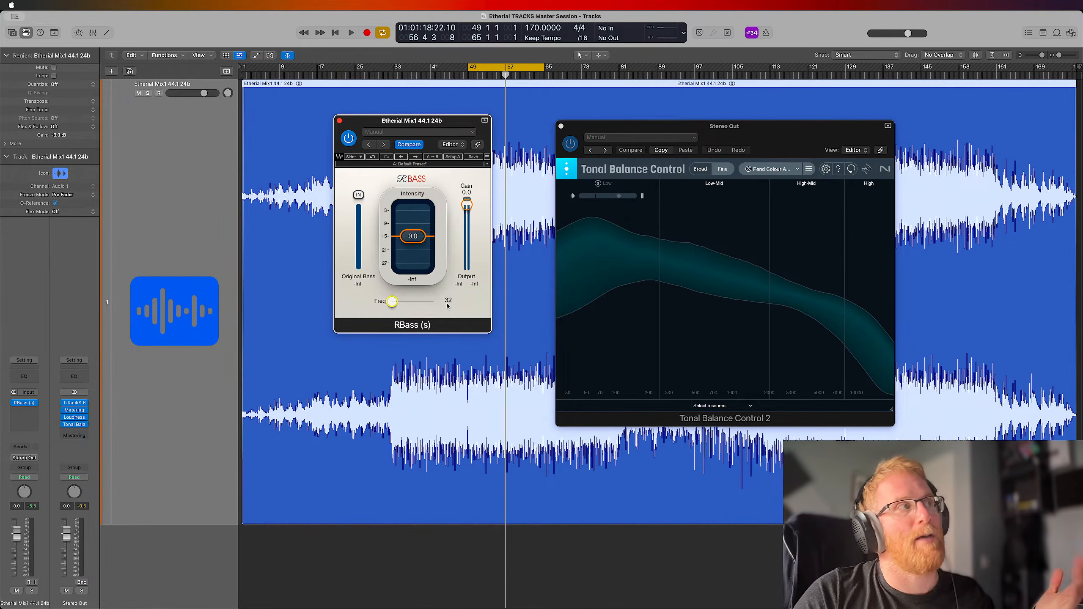
Replace RBass on the Etherial mix track with the stereo version of Waves Submarine
click(24, 410)
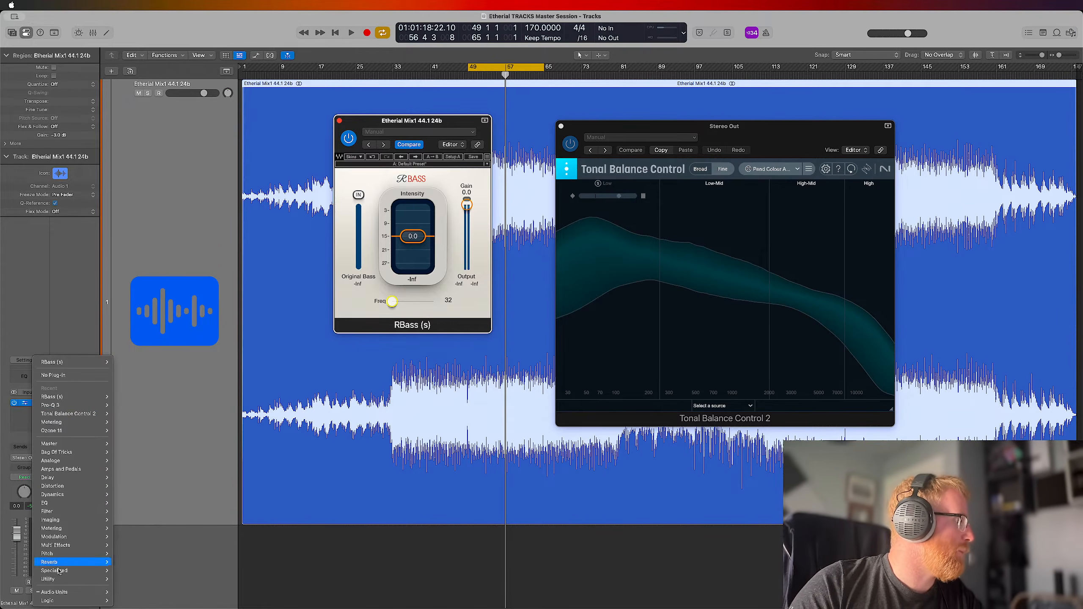
mouse_move(75, 593)
mouse_move(128, 593)
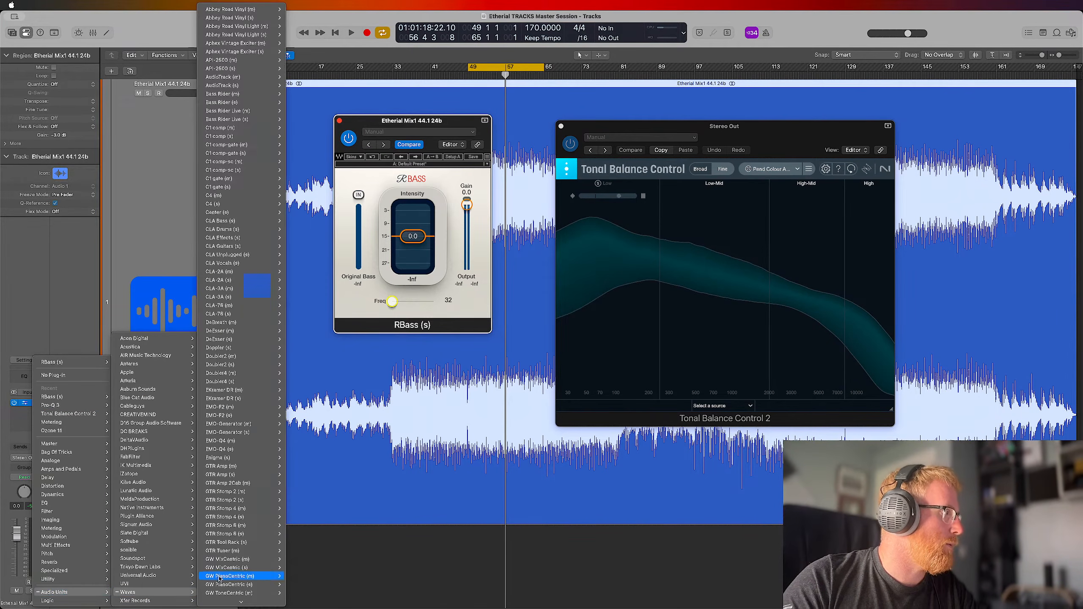
scroll(266, 489, down, 5)
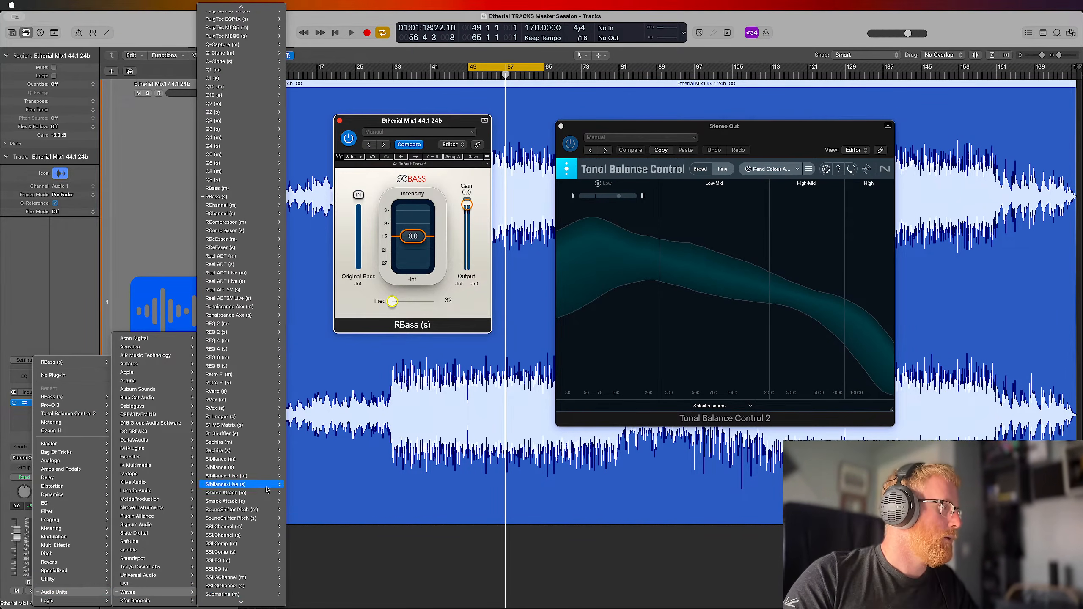
mouse_move(238, 586)
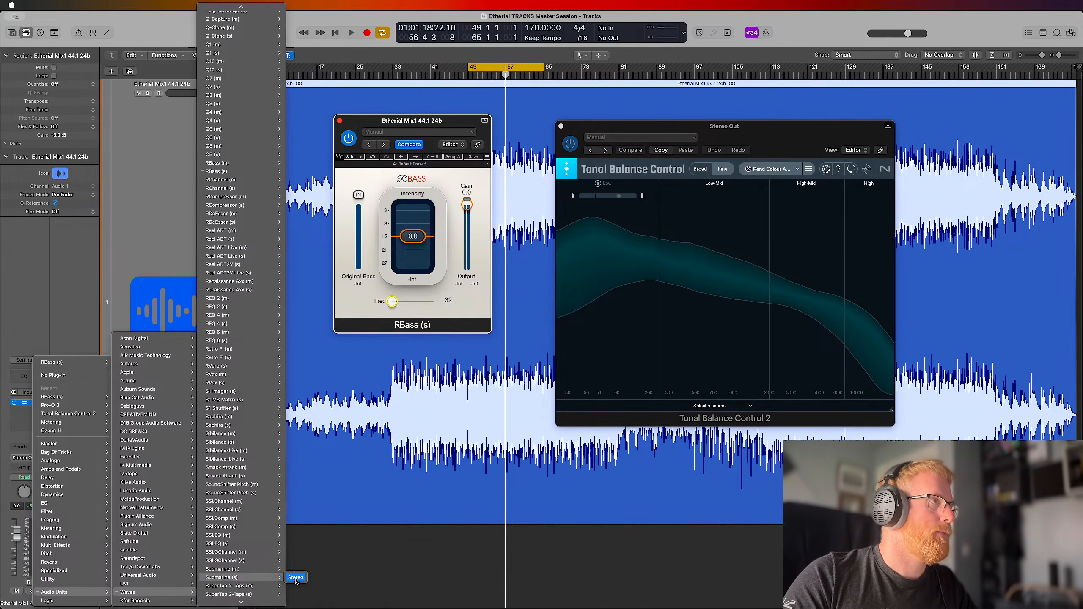
click(297, 578)
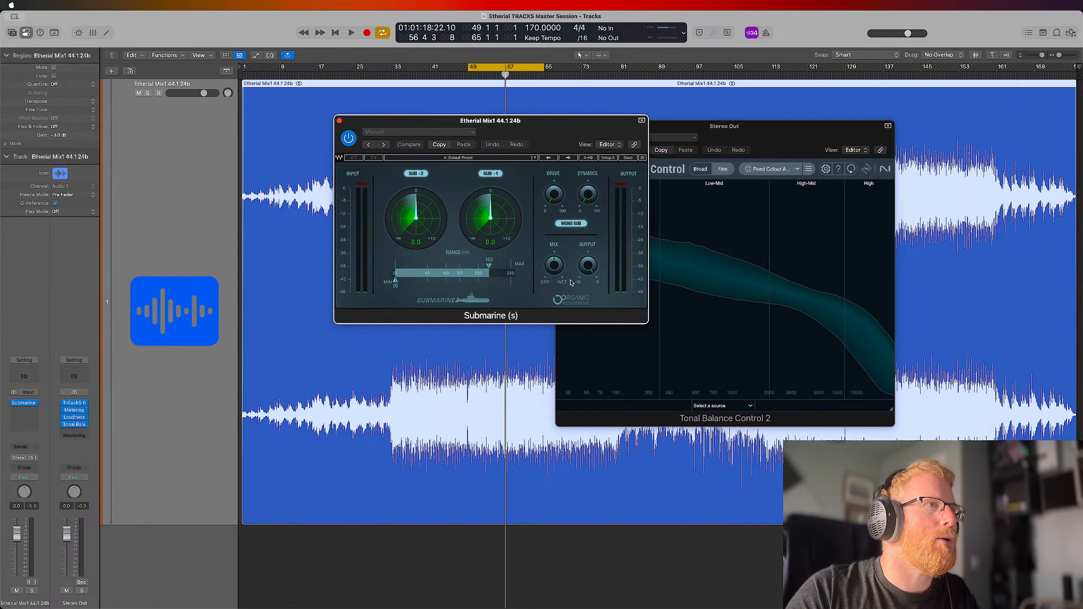
Adjust Submarine's mix and switch off its Sub -2 generator, playing the loop with its window beside Tonal Balance Control 2
drag(556, 272, 556, 231)
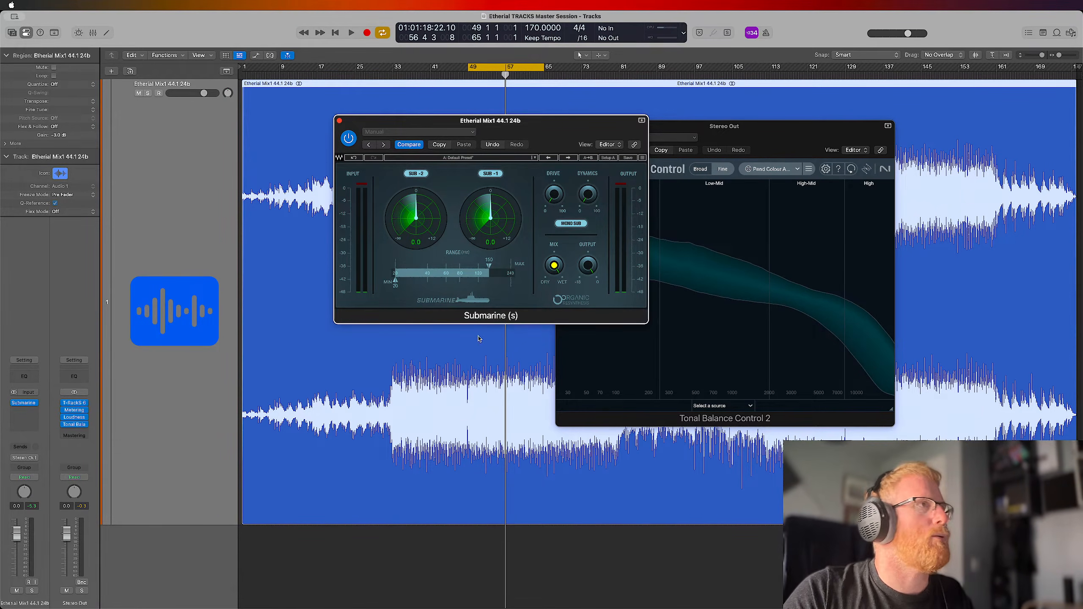
click(415, 175)
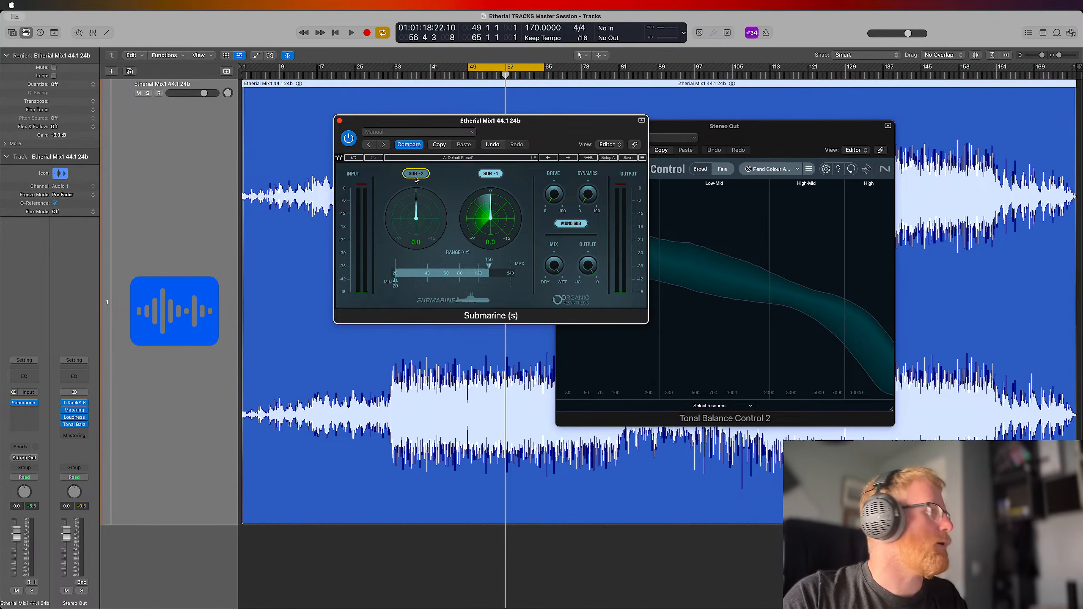
key(space)
drag(551, 127, 455, 162)
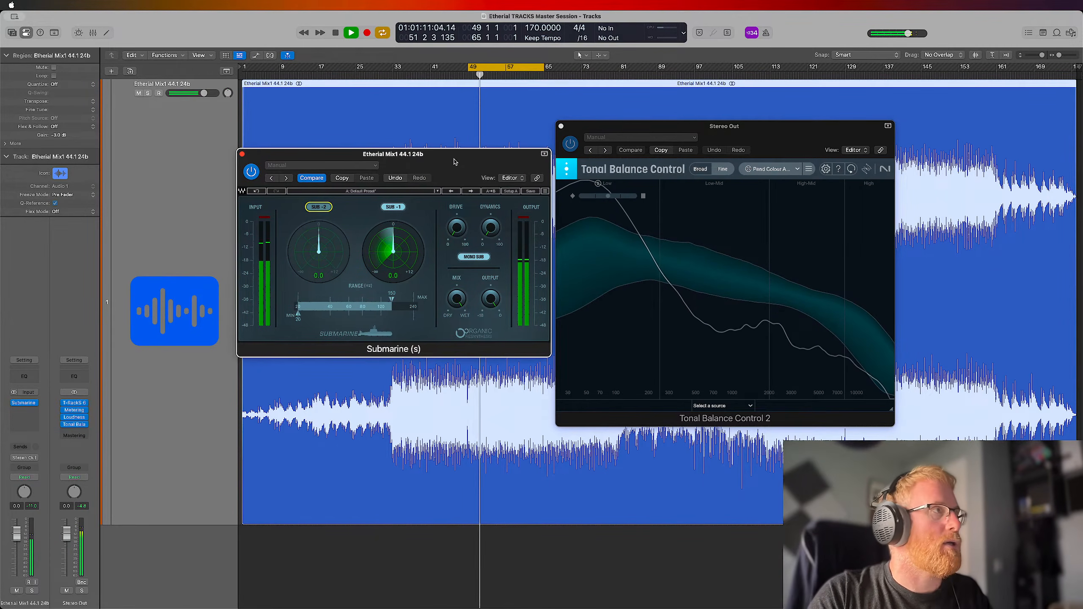
Lower the upper limit of Submarine's range to 40 Hz and set its Sub -1 level to -12.0
drag(391, 300, 304, 303)
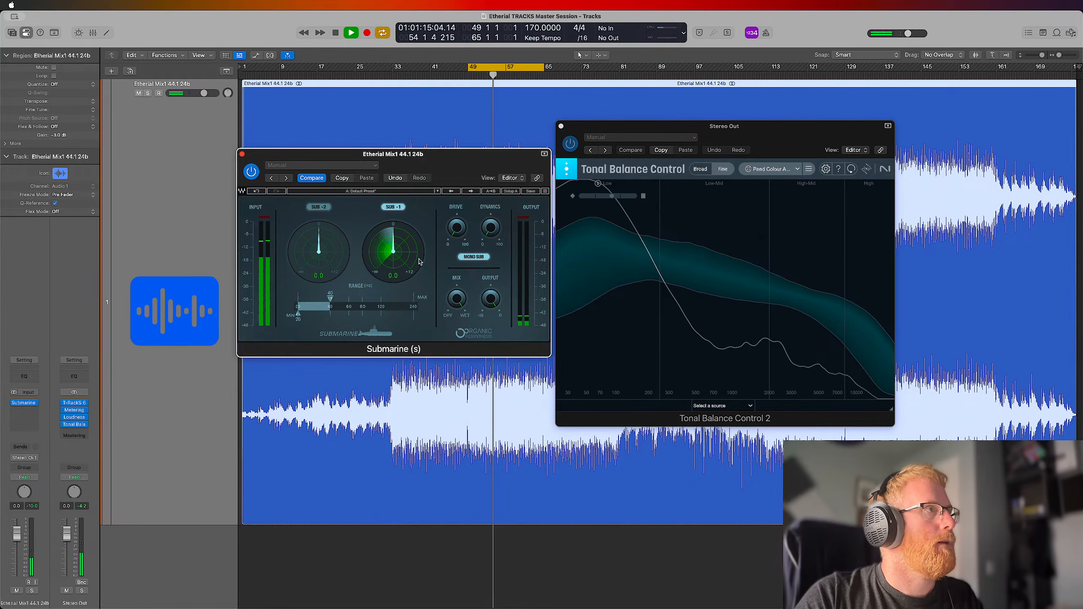
drag(396, 252, 457, 364)
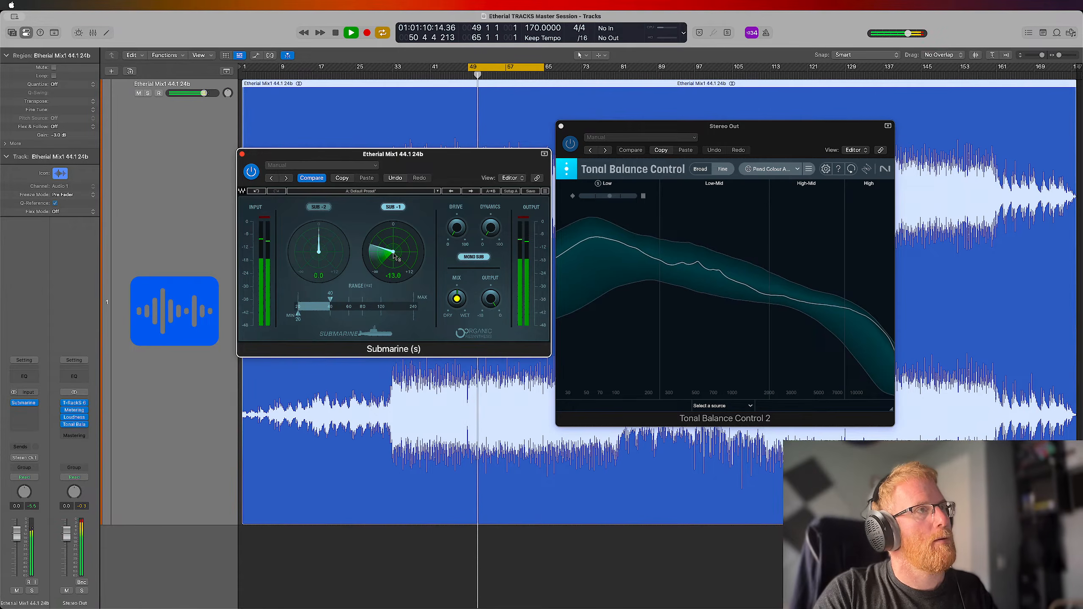
drag(396, 258, 395, 255)
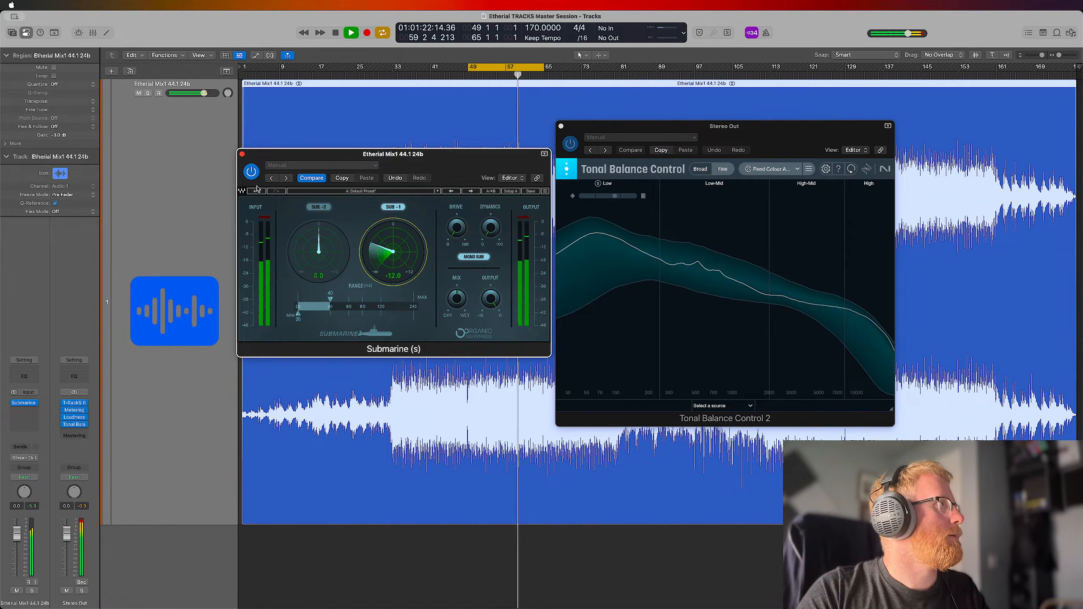
Compare the looped mix with Submarine bypassed and active, finishing with it active, and stop playback
click(252, 171)
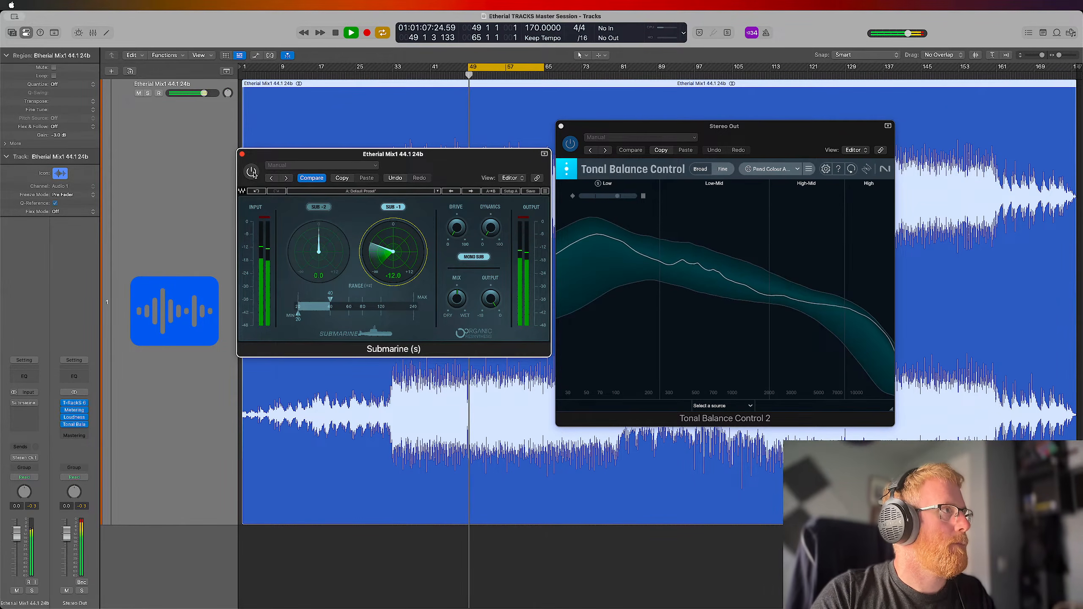
click(252, 172)
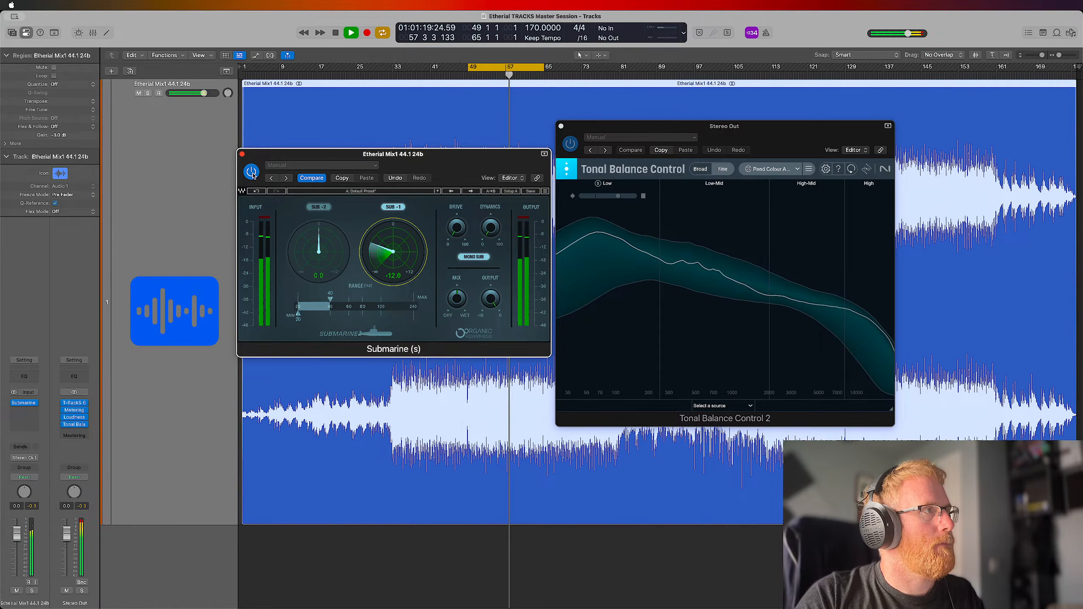
click(252, 172)
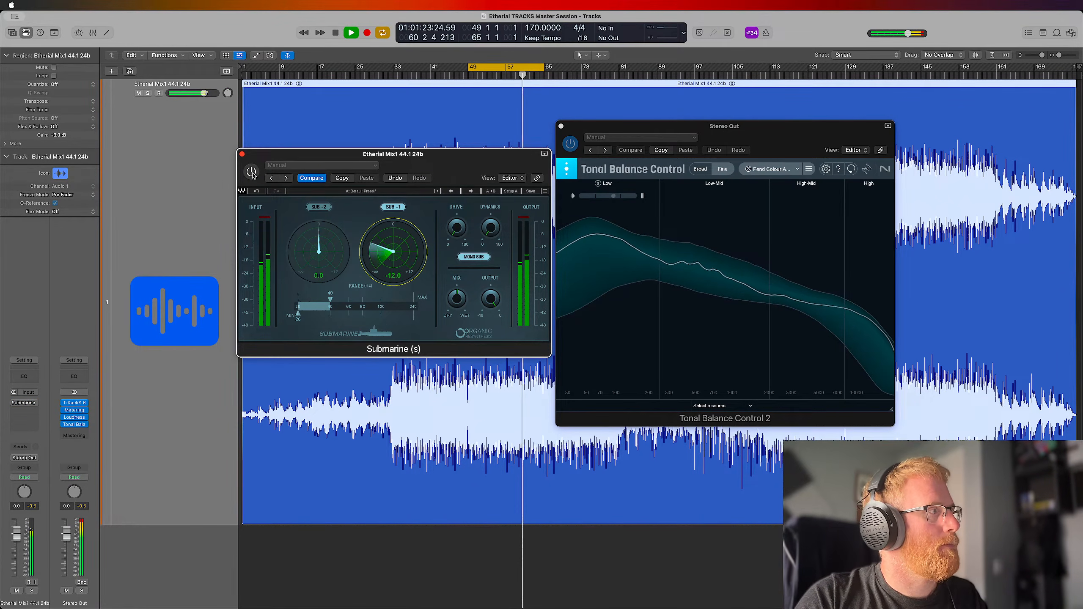
click(252, 172)
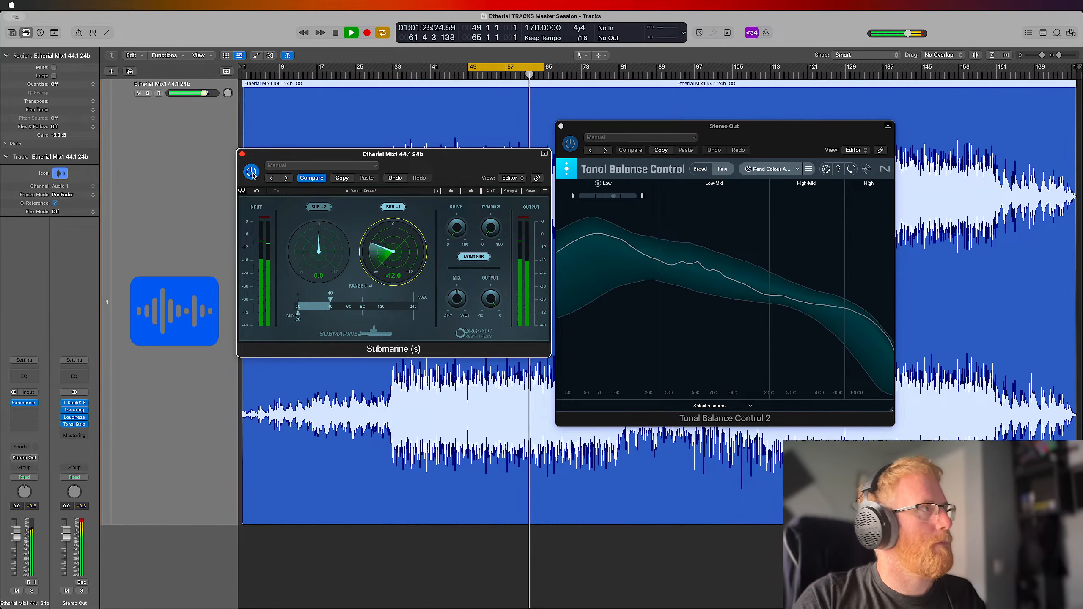
key(space)
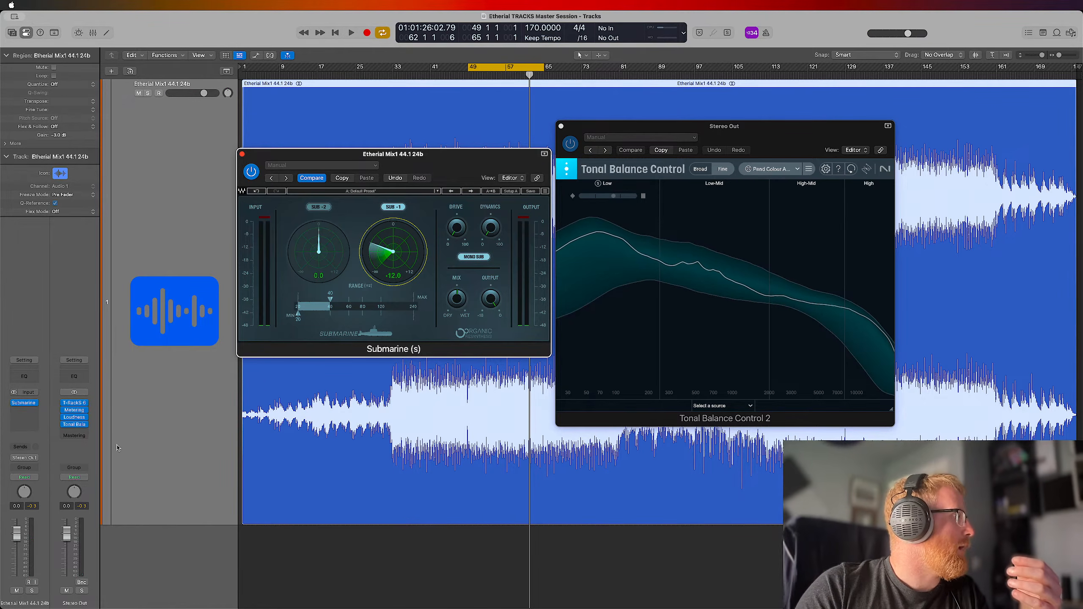
Open T-RackS 6 on the Stereo Out and examine the low-cut bands of its two EQual modules
click(75, 404)
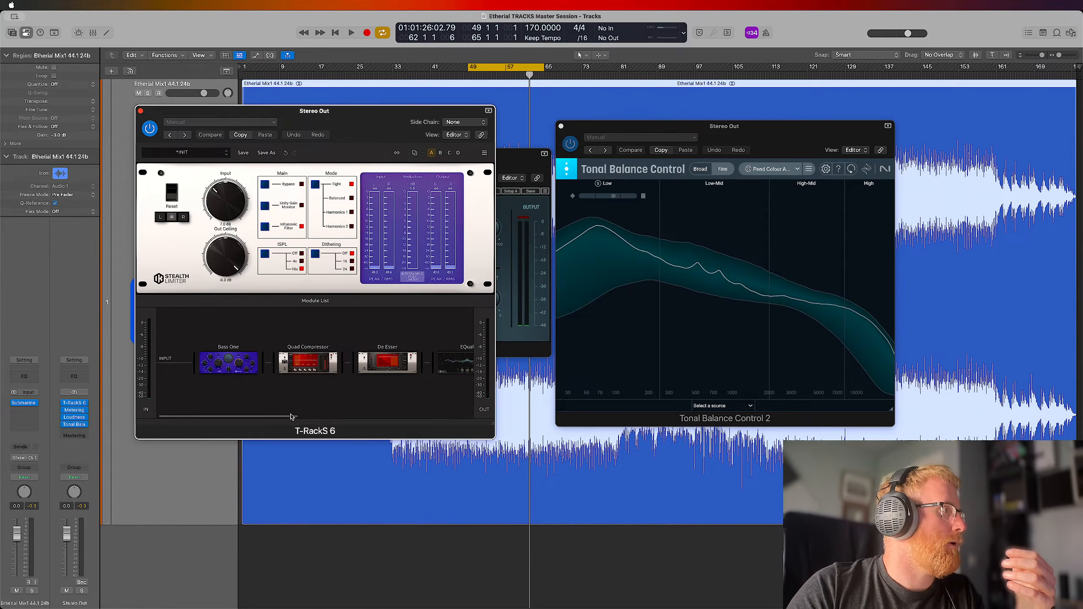
drag(286, 417, 372, 419)
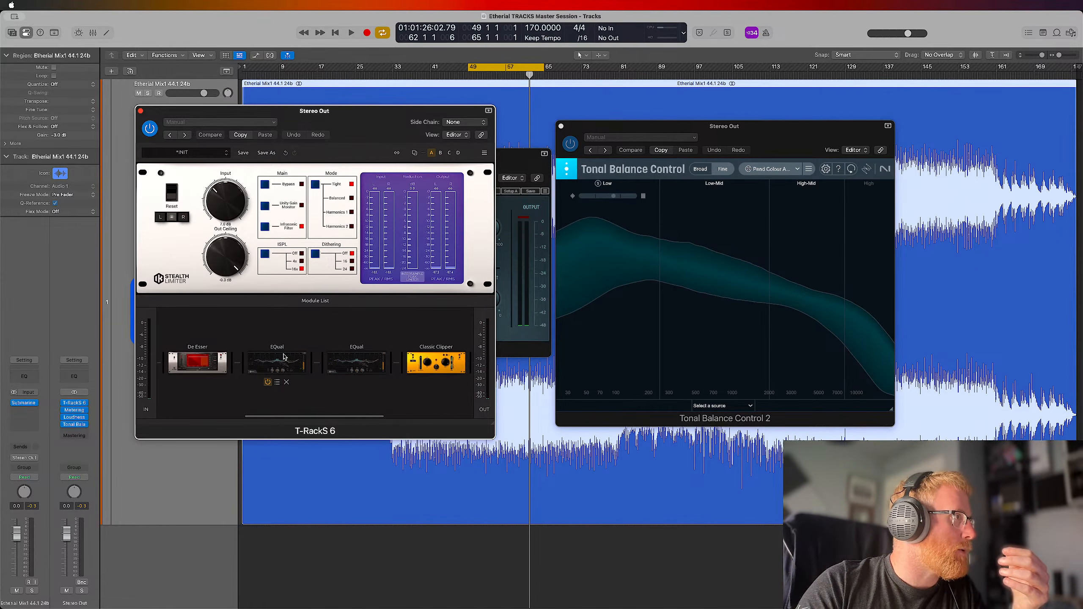
click(267, 365)
click(213, 218)
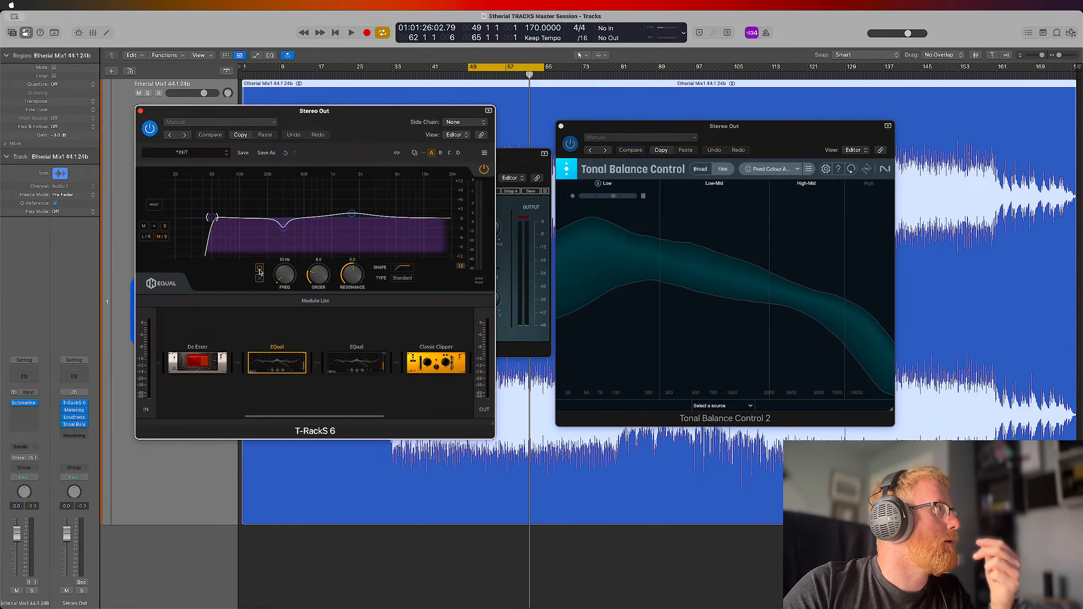
click(349, 360)
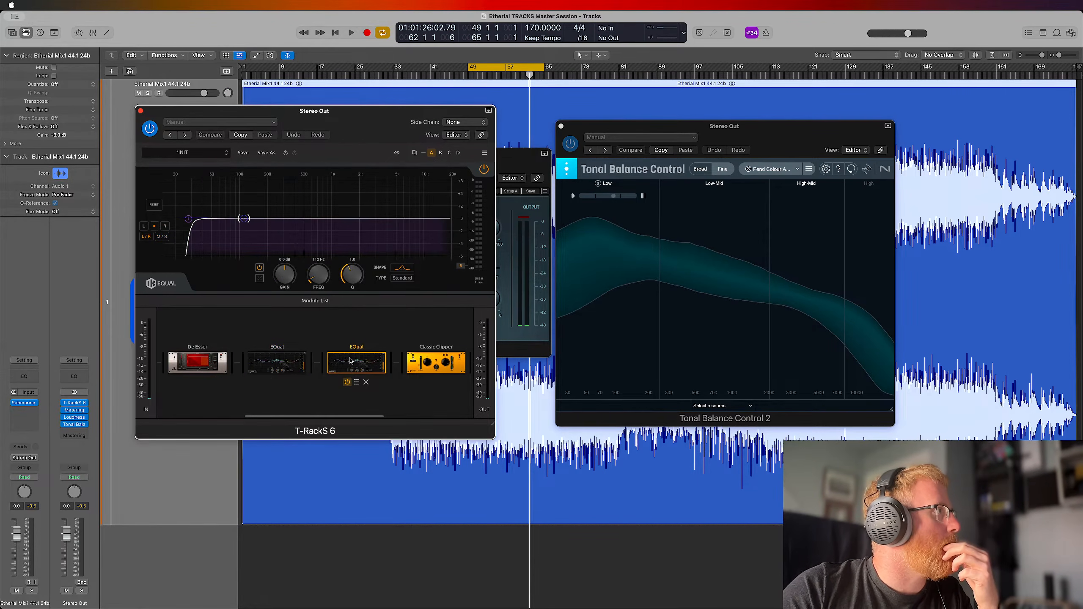
click(188, 220)
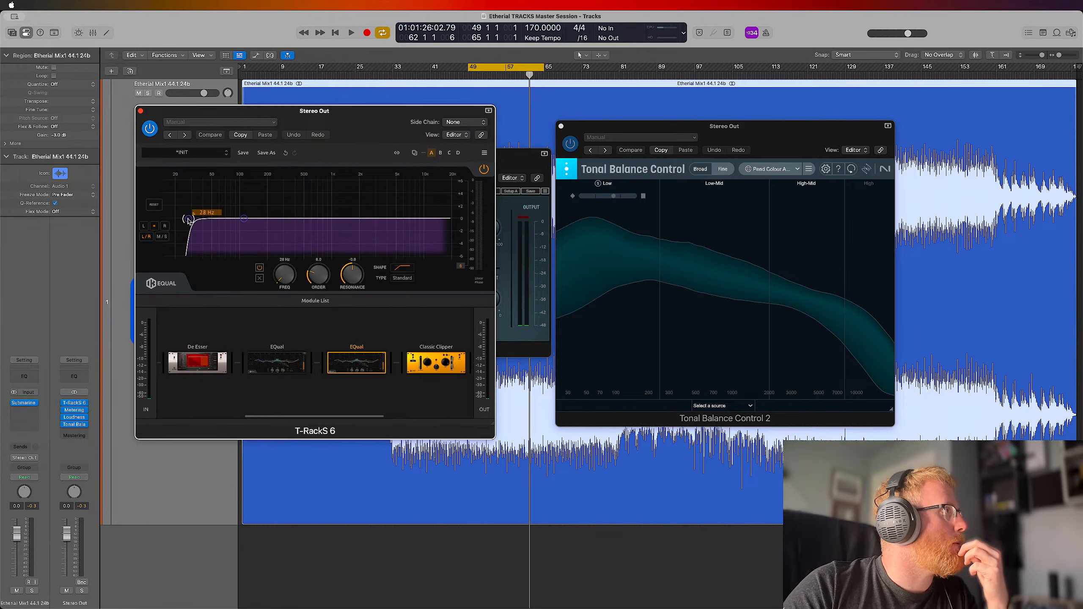
click(293, 362)
mouse_move(285, 232)
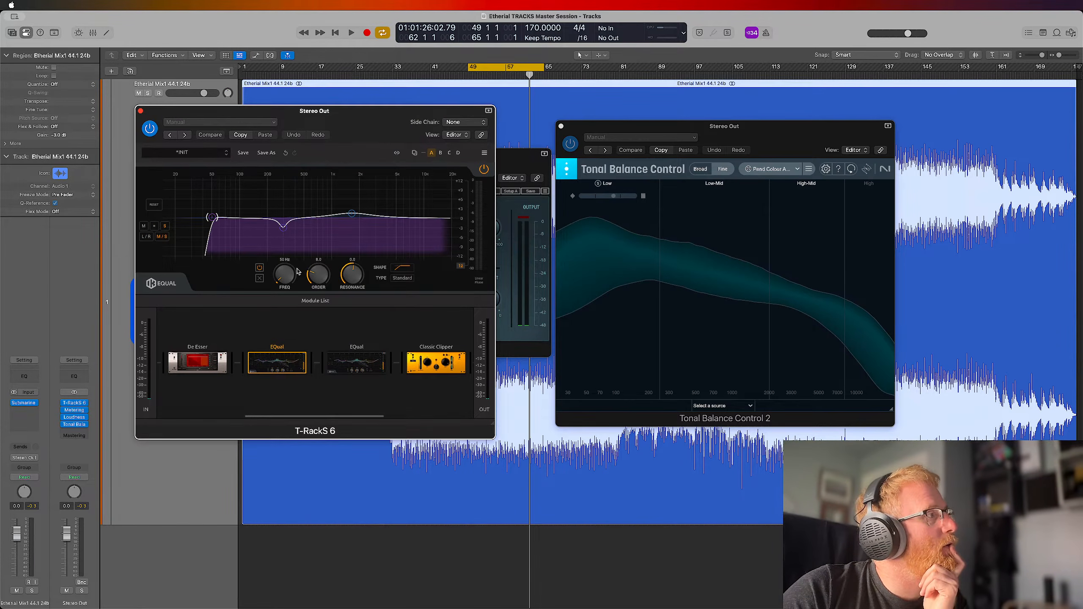
Switch off the low-cut band in the second EQual module and play the loop
click(357, 362)
mouse_move(189, 219)
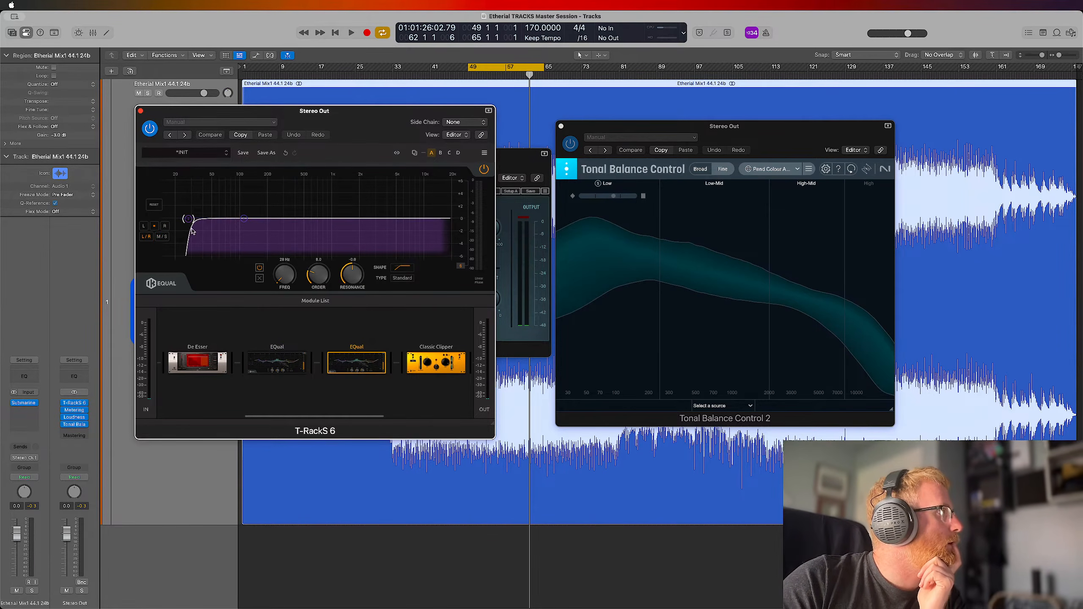
click(260, 269)
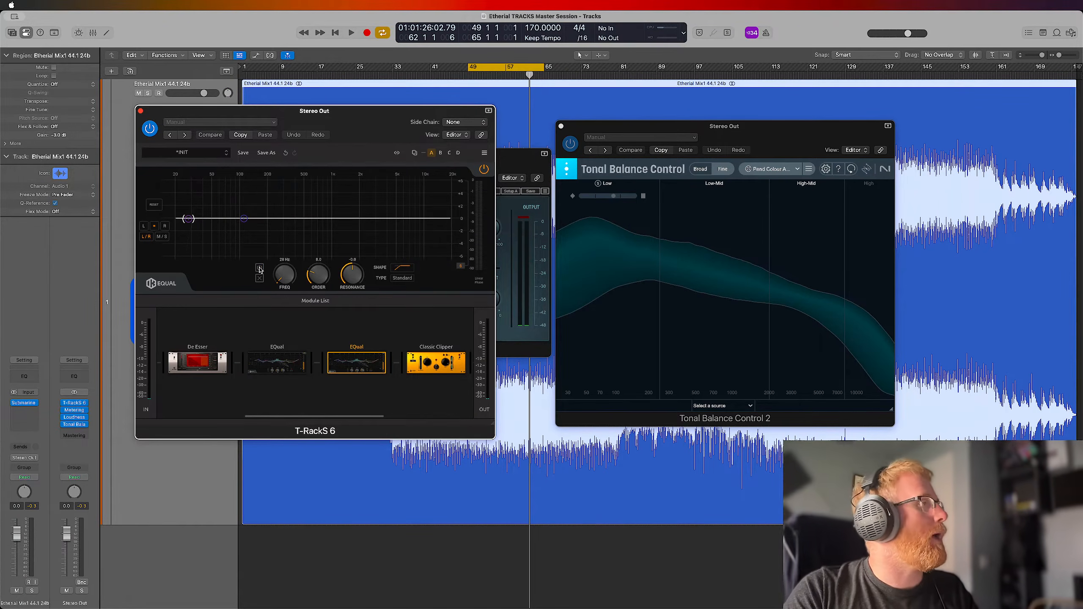
key(space)
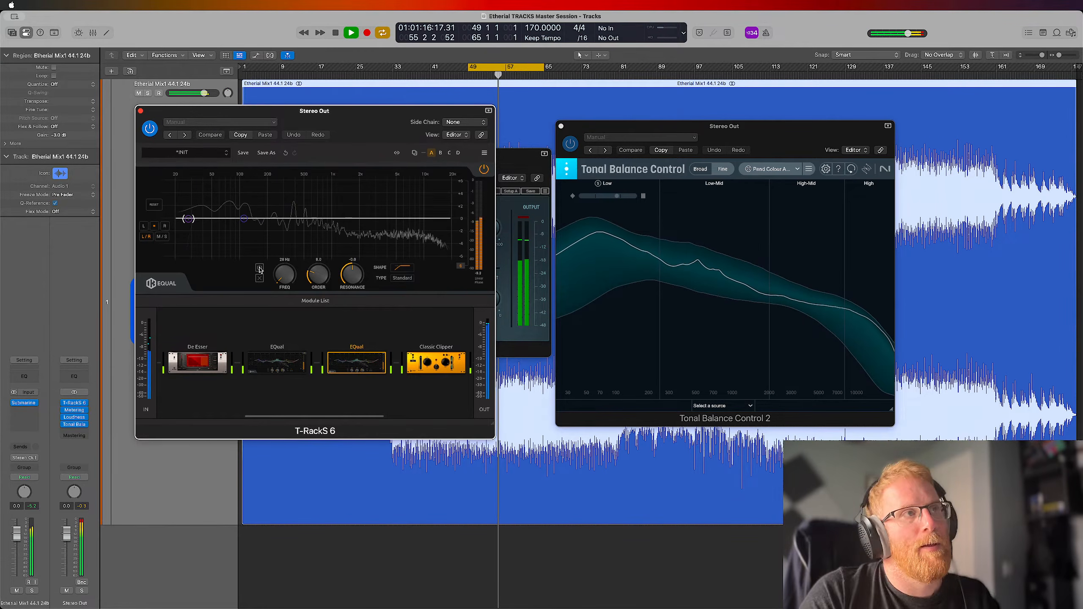
Bring Submarine to the front and compare the loop with it active and bypassed, leaving it bypassed
mouse_move(203, 357)
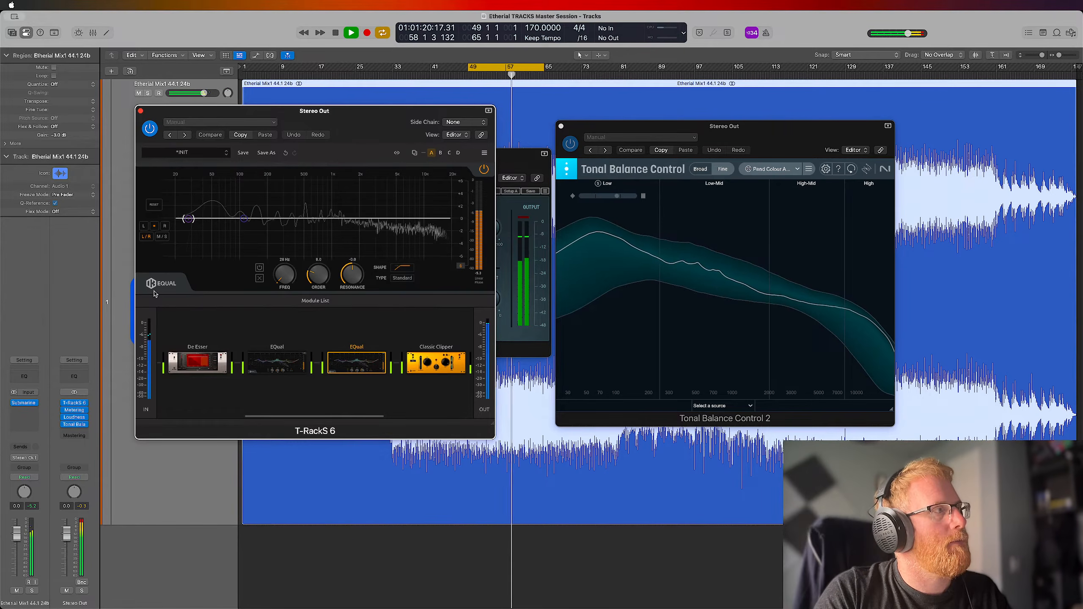
click(521, 162)
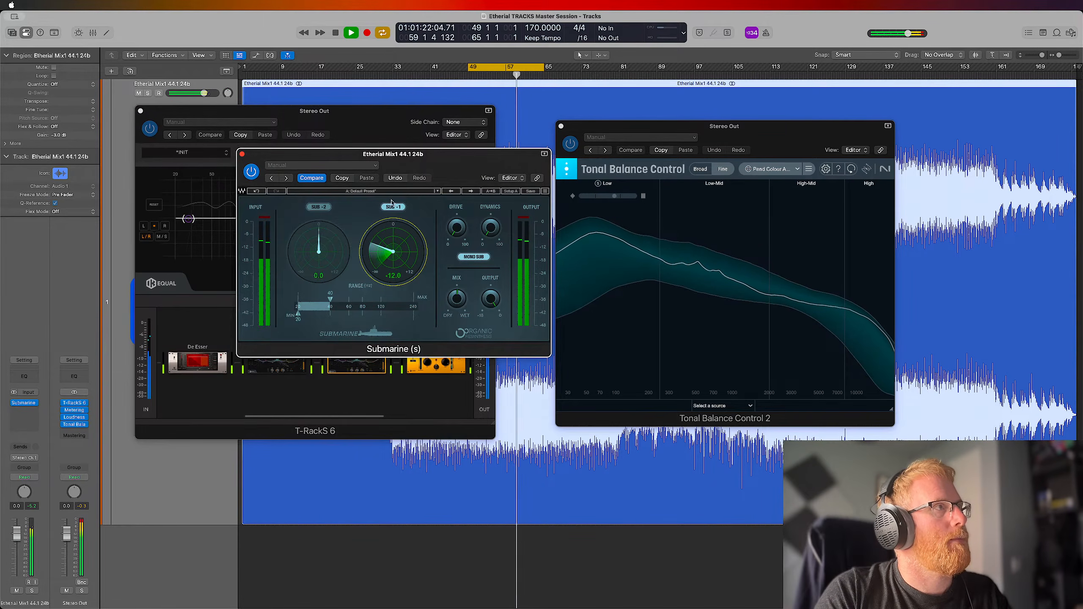
click(252, 171)
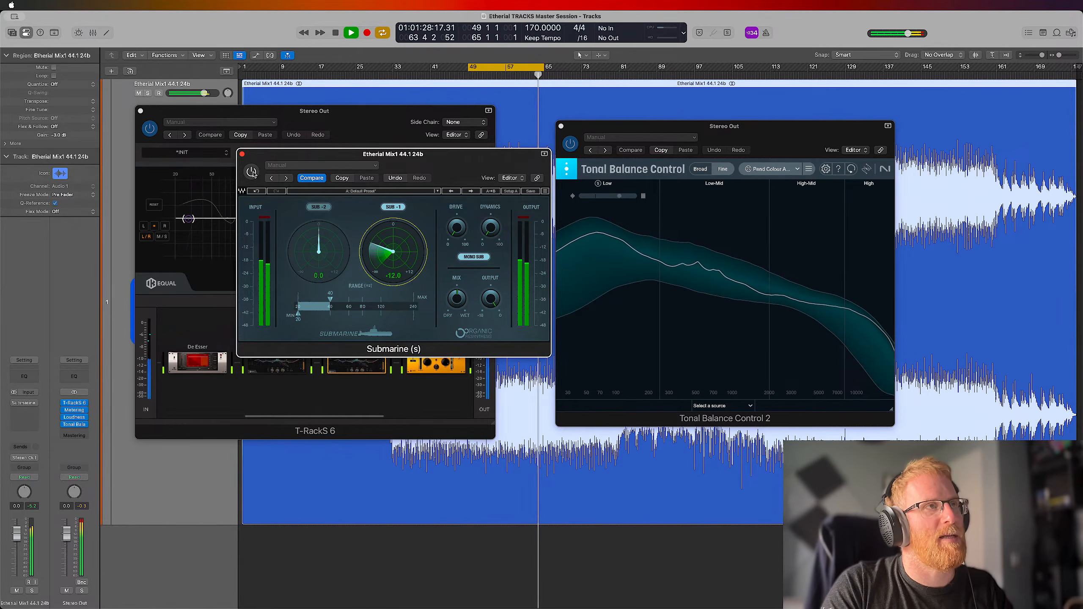
click(252, 171)
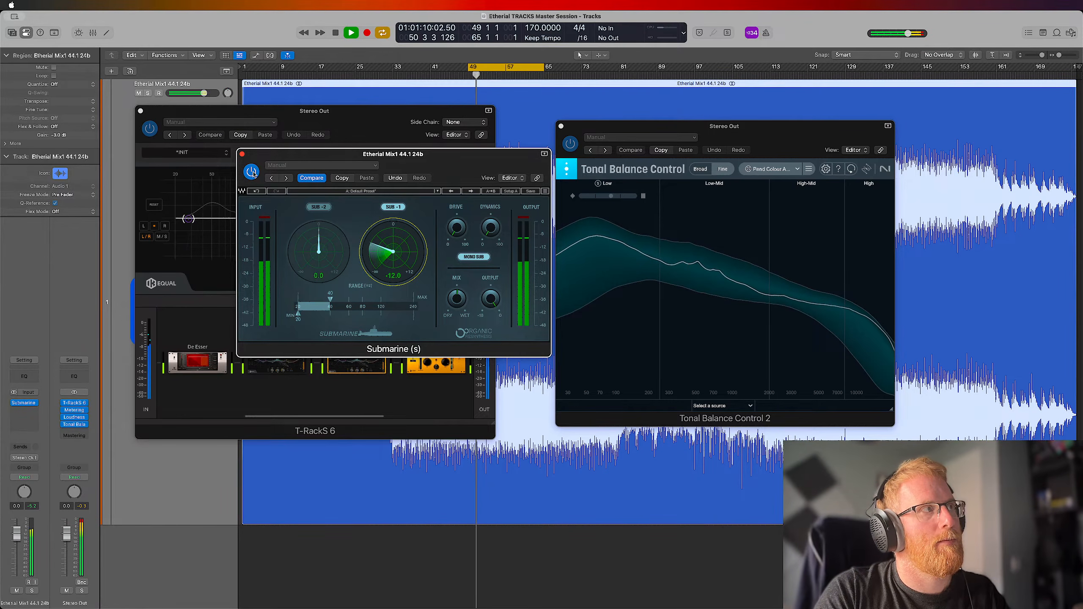
click(251, 171)
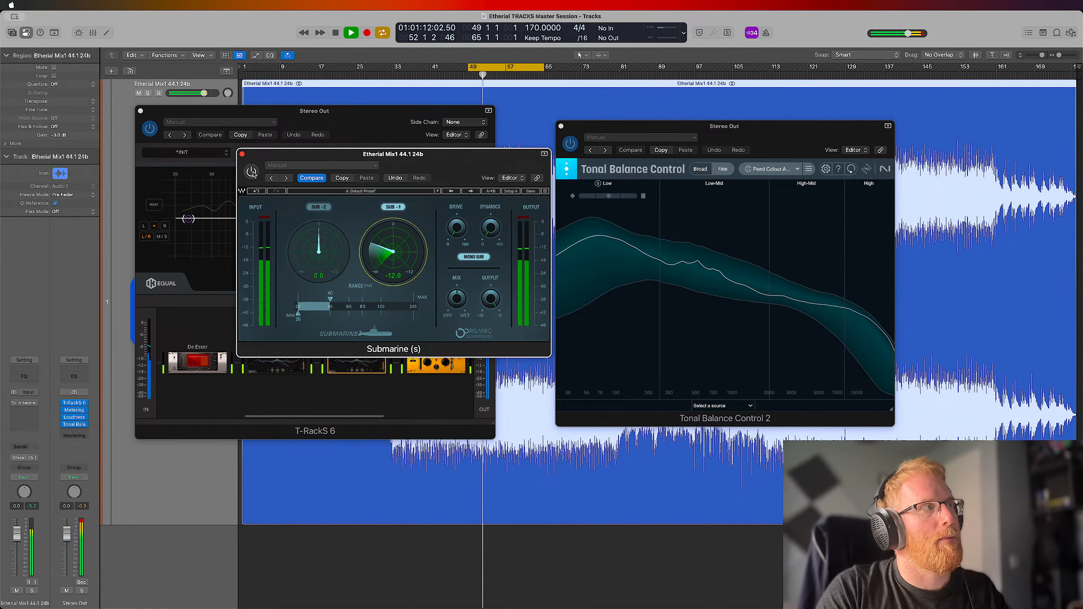
Stop playback, close the Submarine window and switch the second EQual module's low-cut band back on
key(space)
click(242, 154)
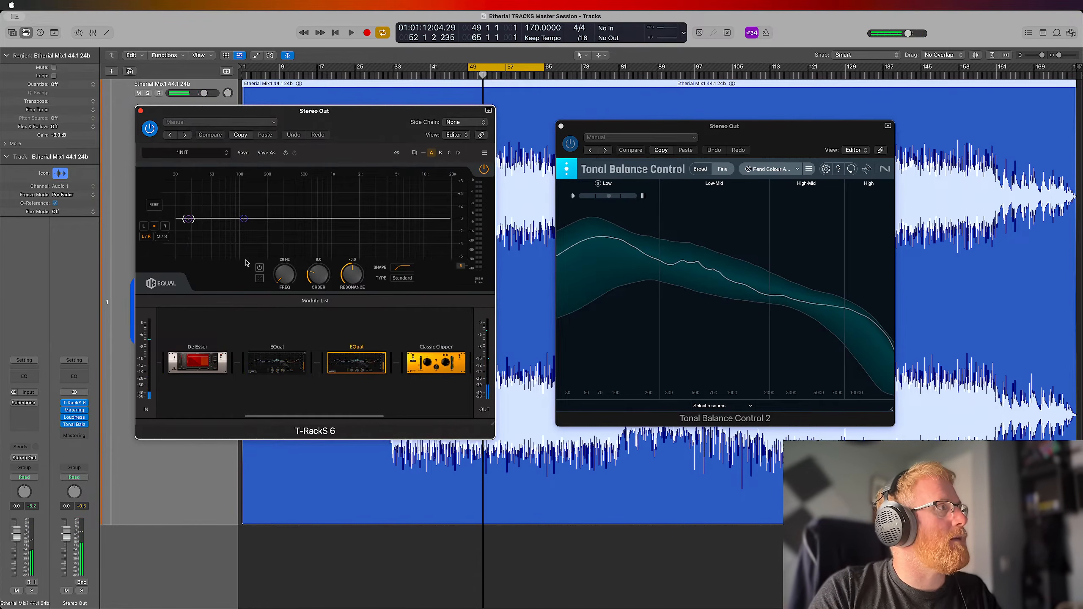
click(260, 268)
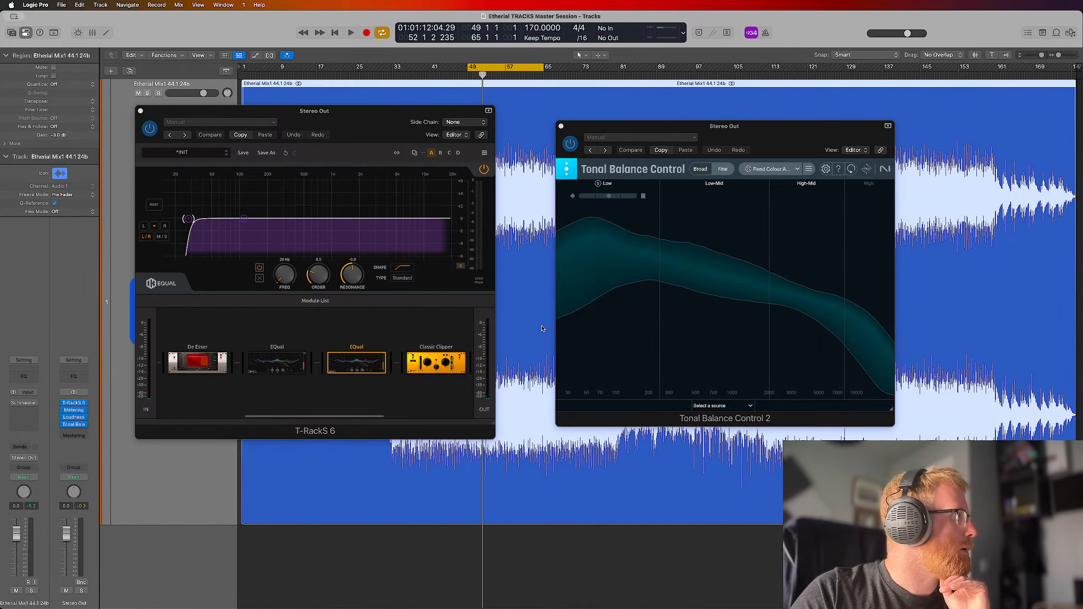
key(ctrl+Up)
click(330, 471)
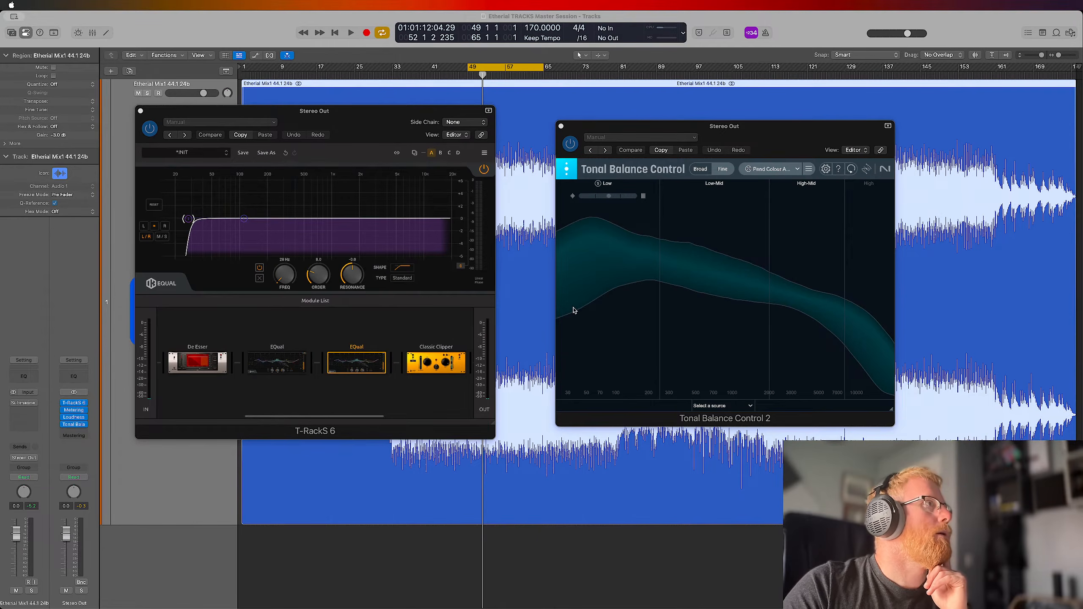
key(ctrl+Up)
click(431, 370)
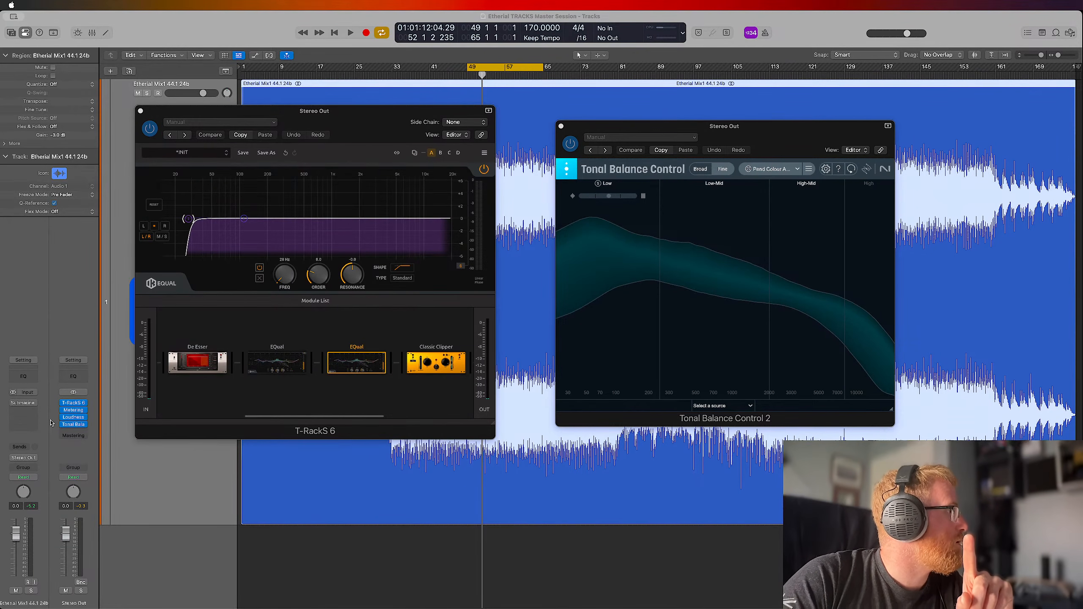
Replace Submarine on the Etherial mix track with the stereo version of Native Instruments VC 2A and reposition its window
click(35, 404)
mouse_move(83, 594)
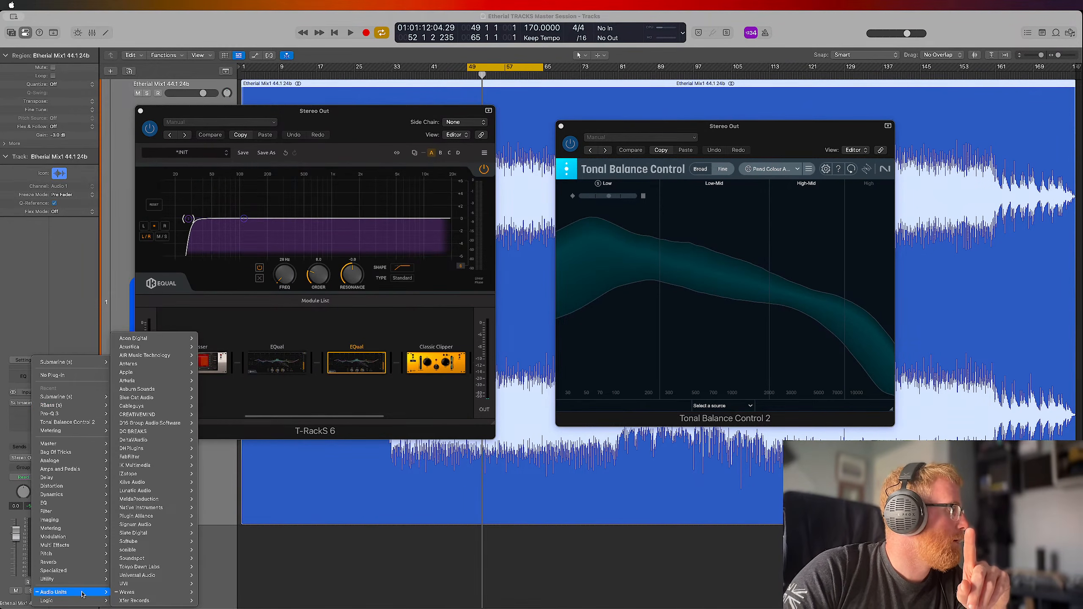
mouse_move(159, 508)
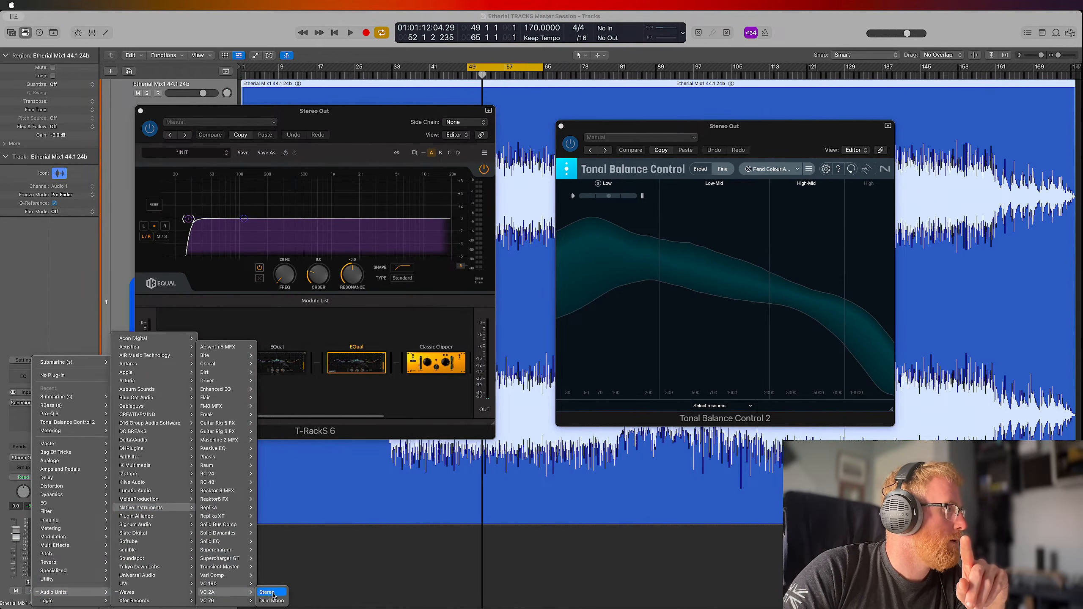
click(271, 598)
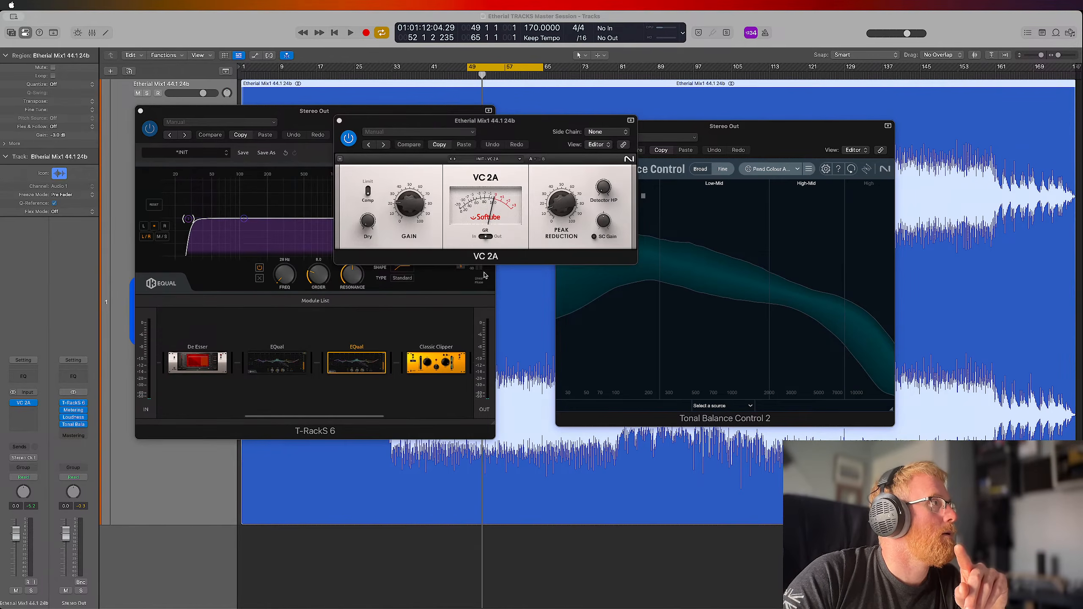
drag(515, 123, 561, 170)
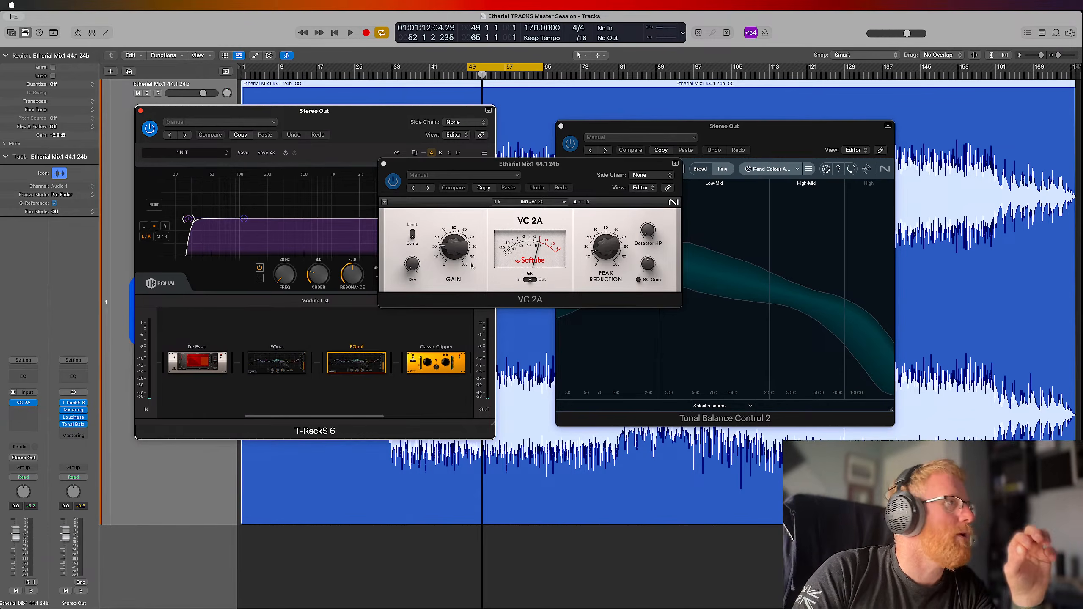
mouse_move(610, 240)
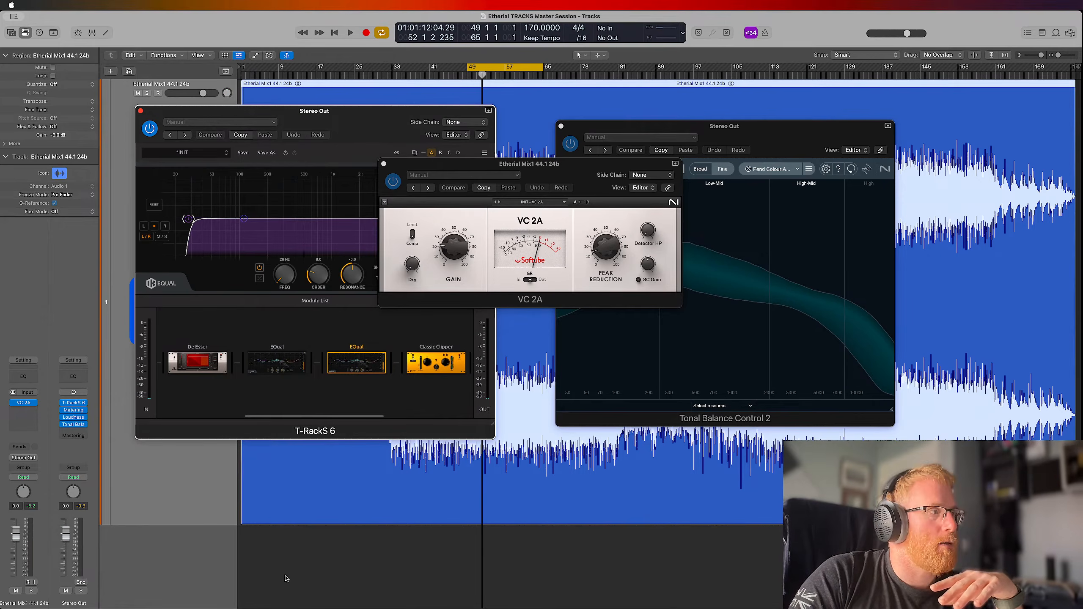
Return to T-RackS 6 and review its module chain from Bass One through to the Stealth Limiter
click(357, 516)
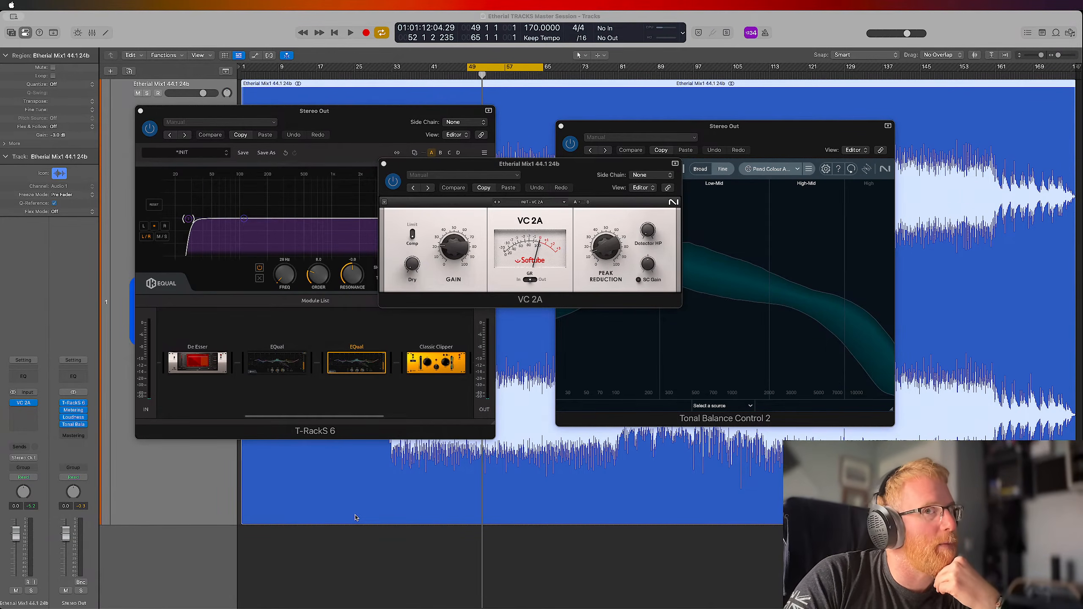
click(300, 165)
drag(246, 415, 159, 413)
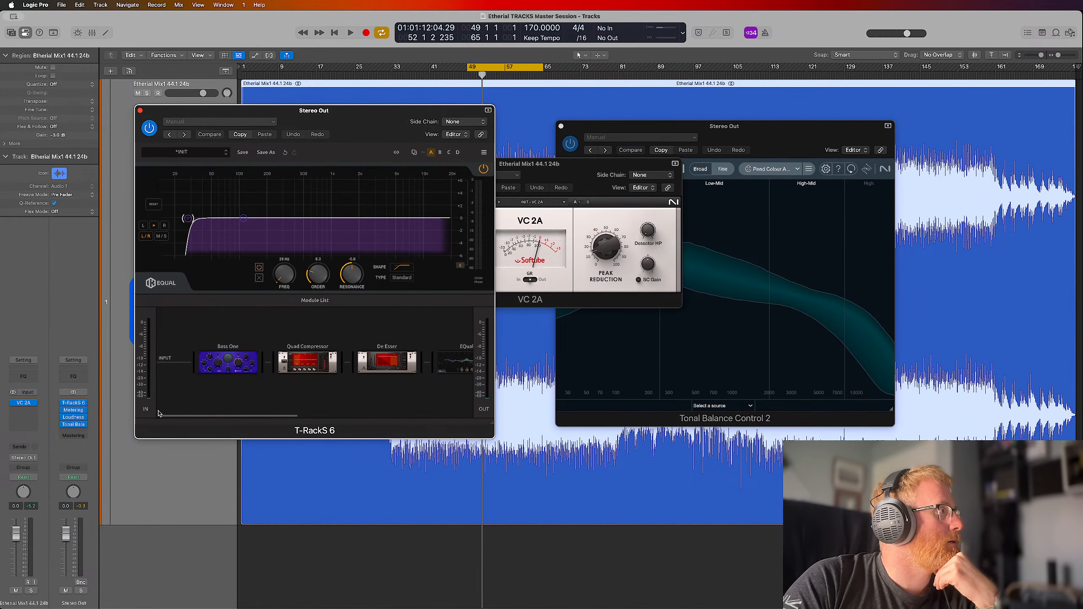
click(217, 360)
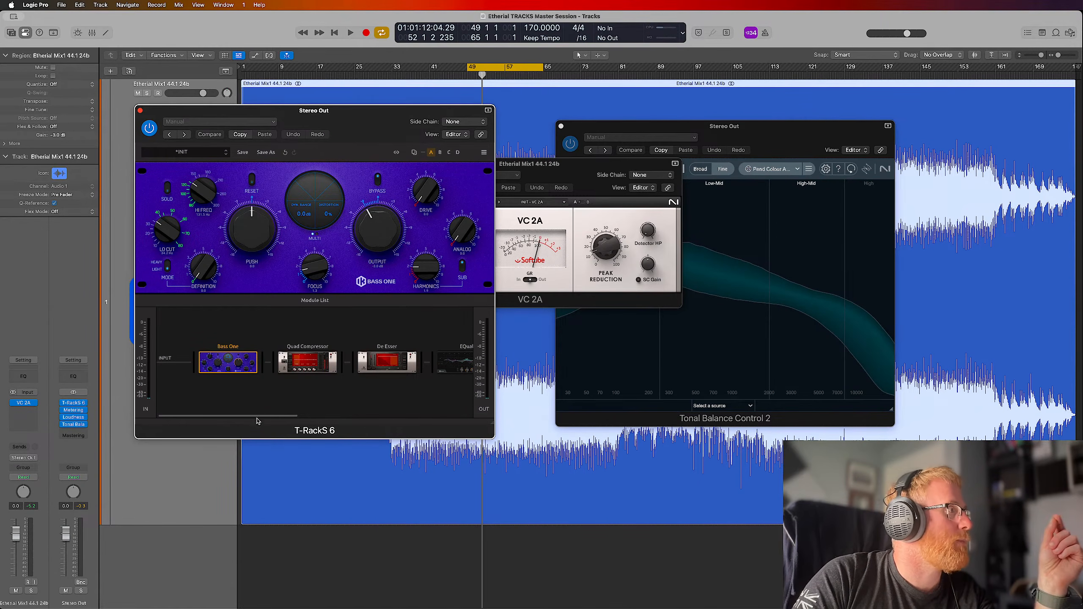
drag(261, 417, 435, 416)
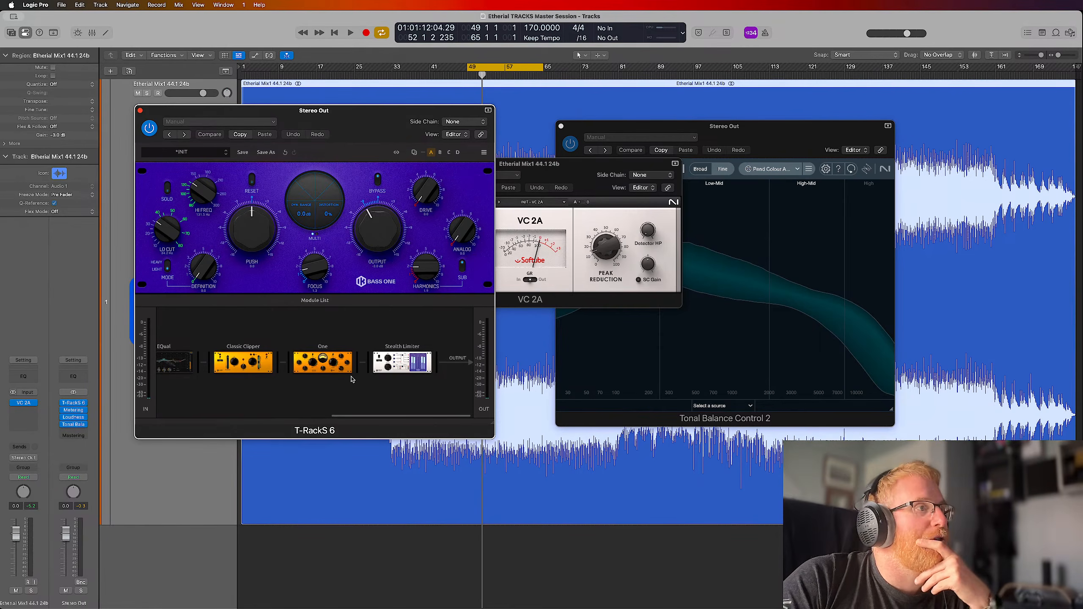
Move the Tonal Balance Control 2 window aside and insert Master Match X between One and the Stealth Limiter in the T-RackS 6 chain
mouse_move(333, 363)
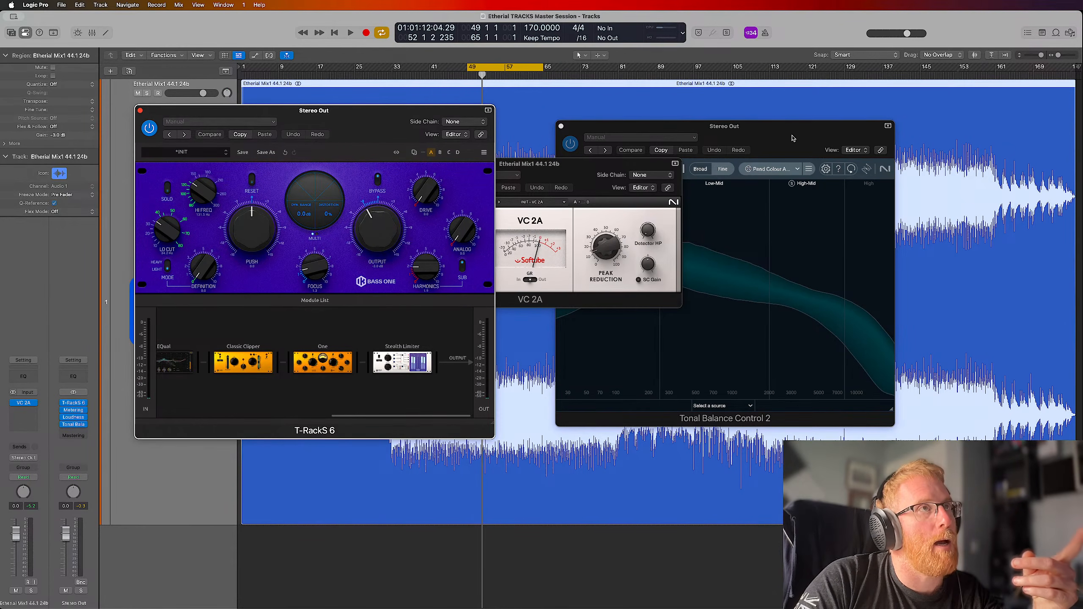
drag(793, 138, 871, 158)
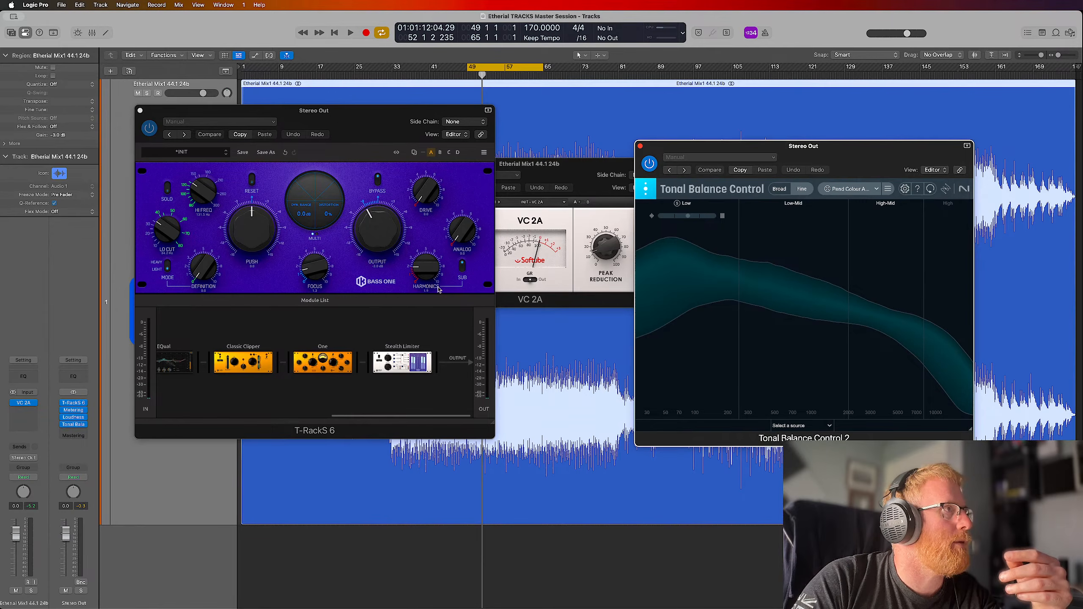
click(323, 303)
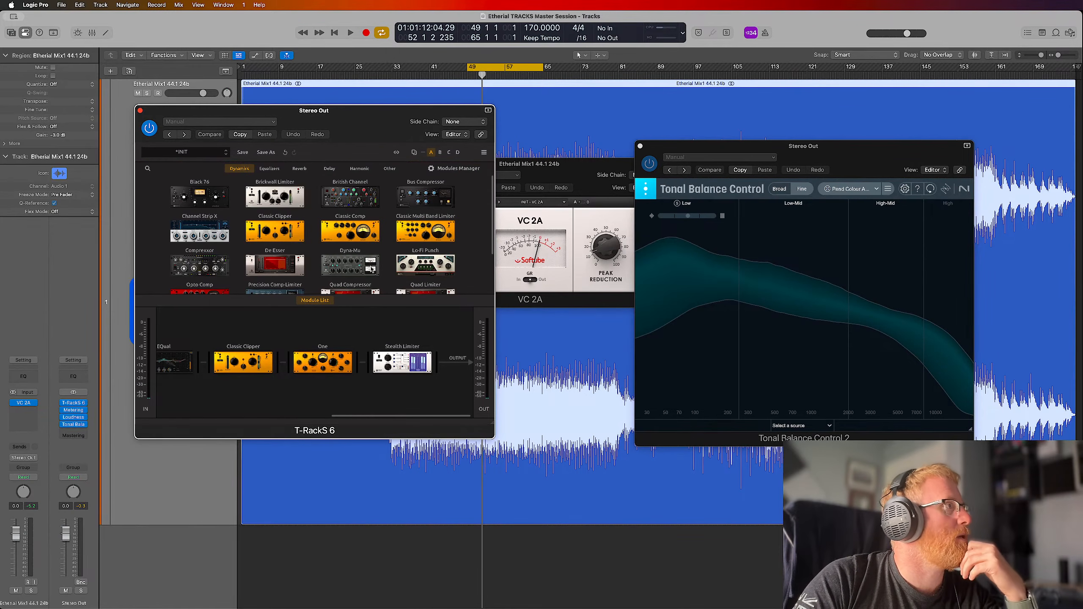
scroll(378, 258, down, 3)
scroll(378, 259, up, 3)
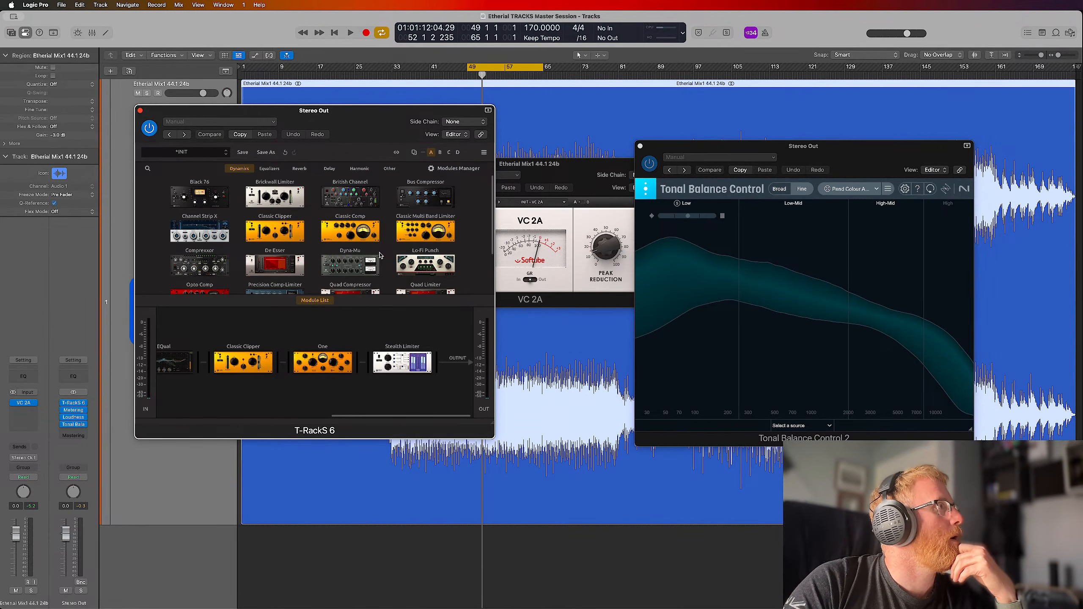
click(239, 168)
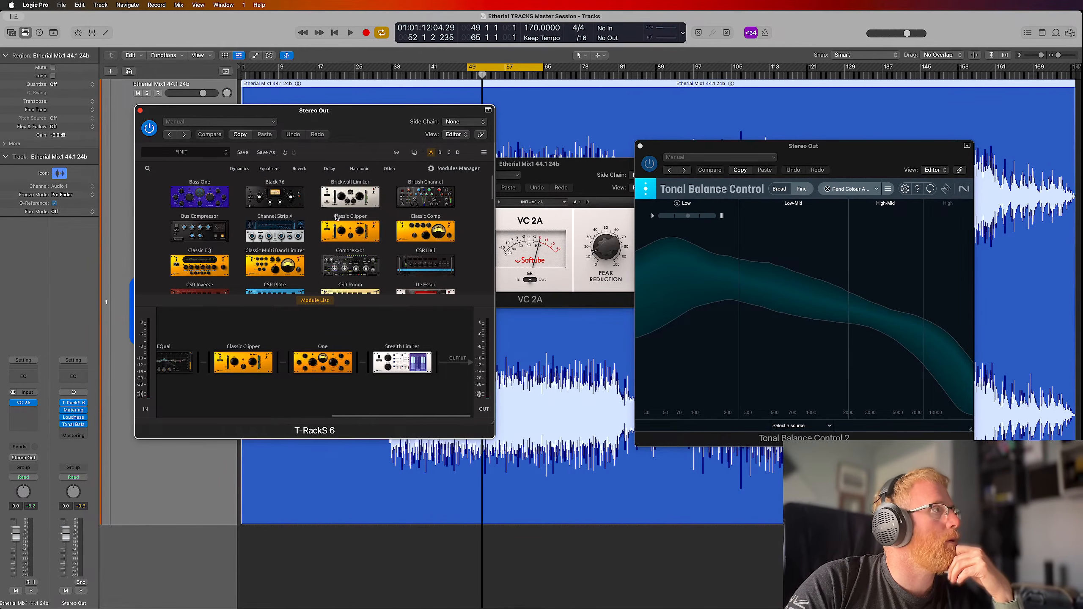
scroll(337, 216, down, 10)
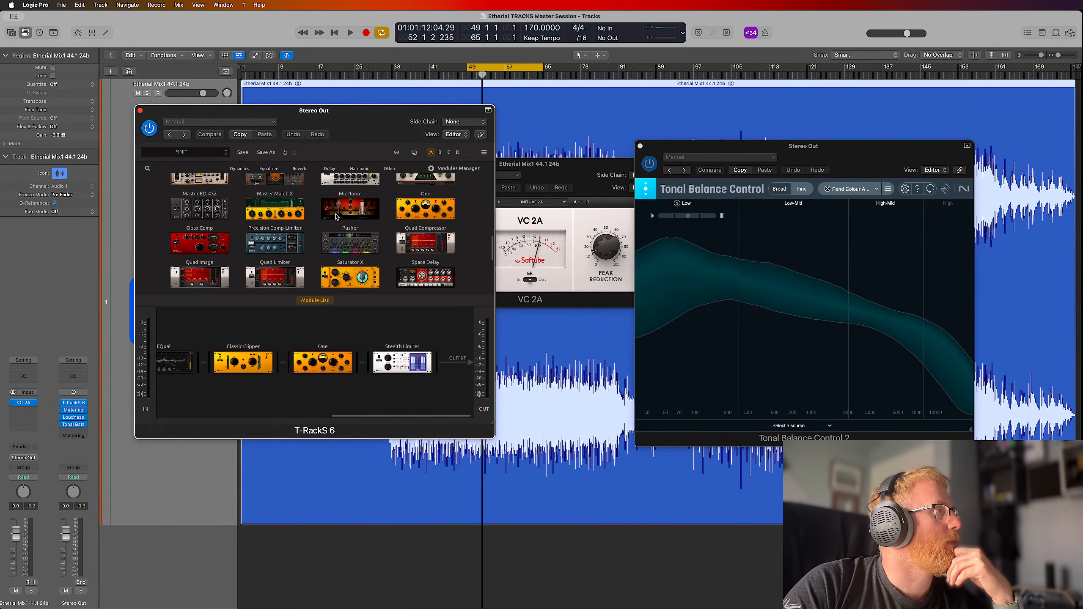
drag(270, 208, 397, 361)
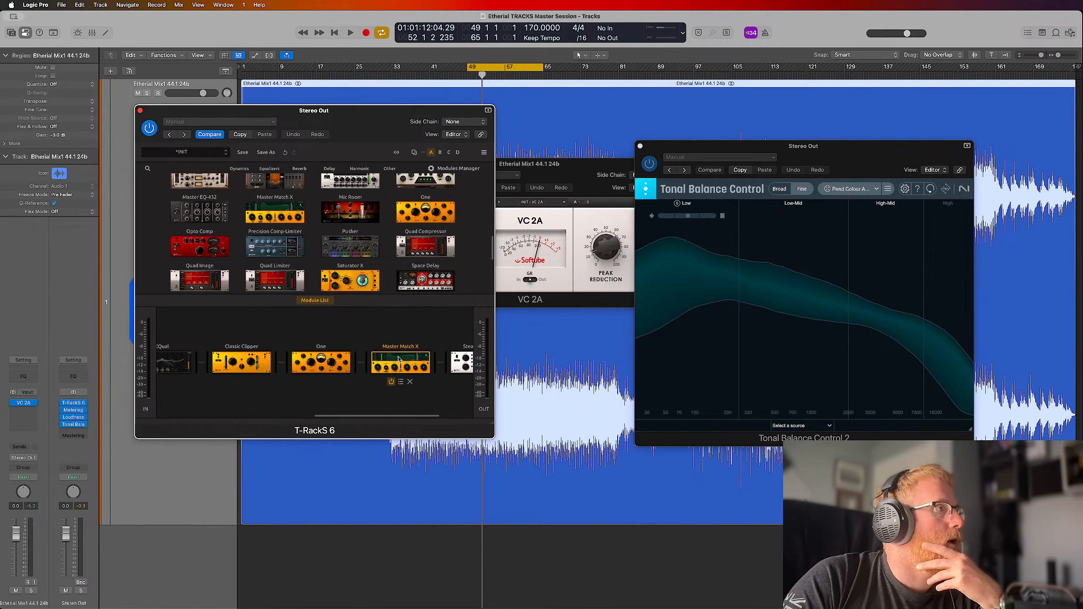
click(323, 301)
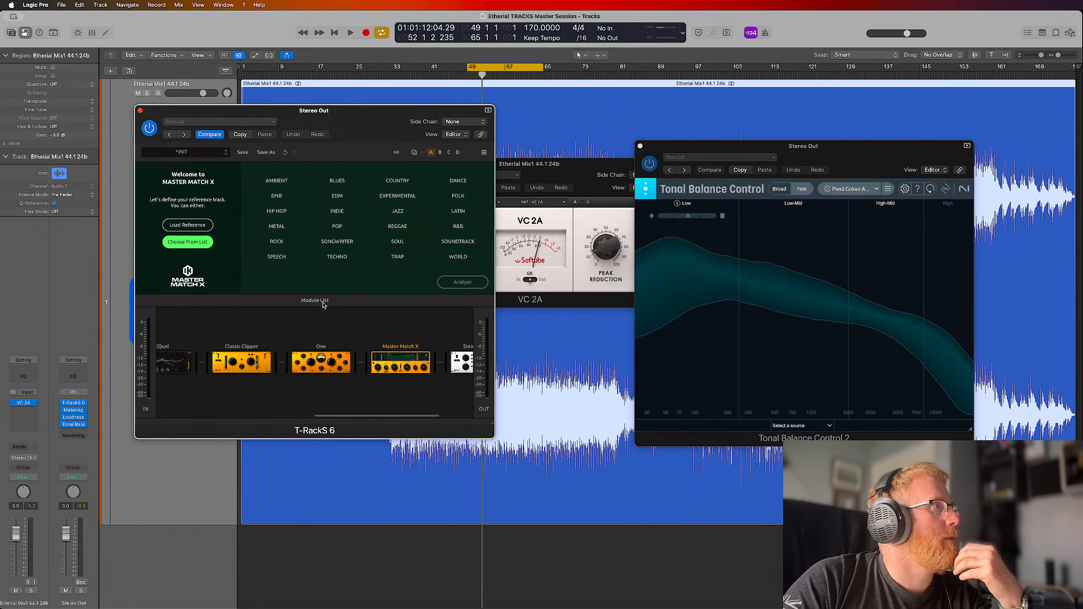
Load 03 Plasticworld.wav from the Hold Your Colour folder in master Reffs as Master Match X's Track 1 reference
click(195, 225)
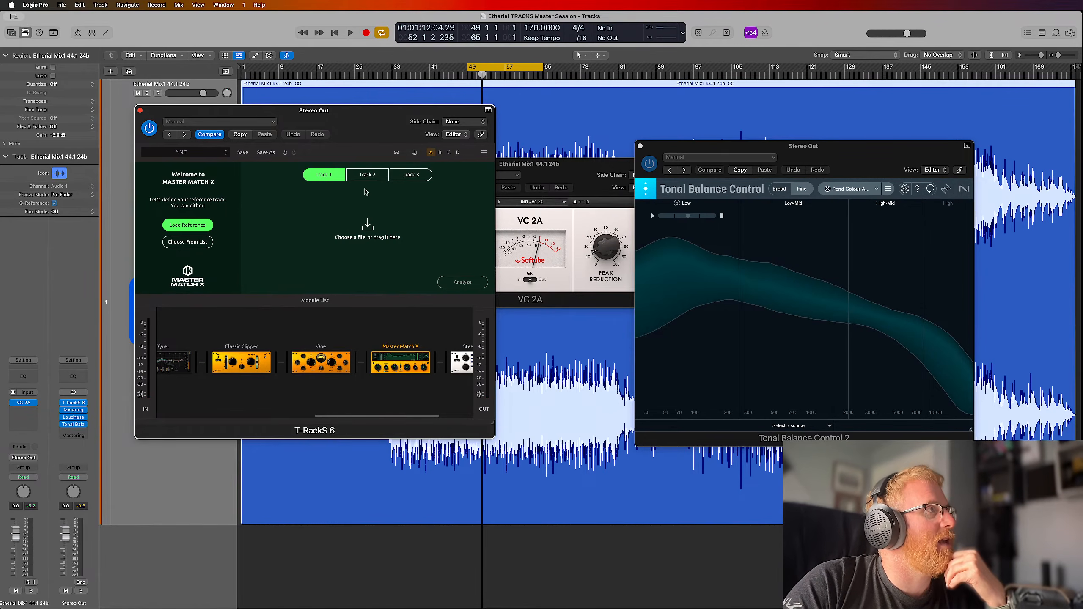
click(370, 175)
click(400, 176)
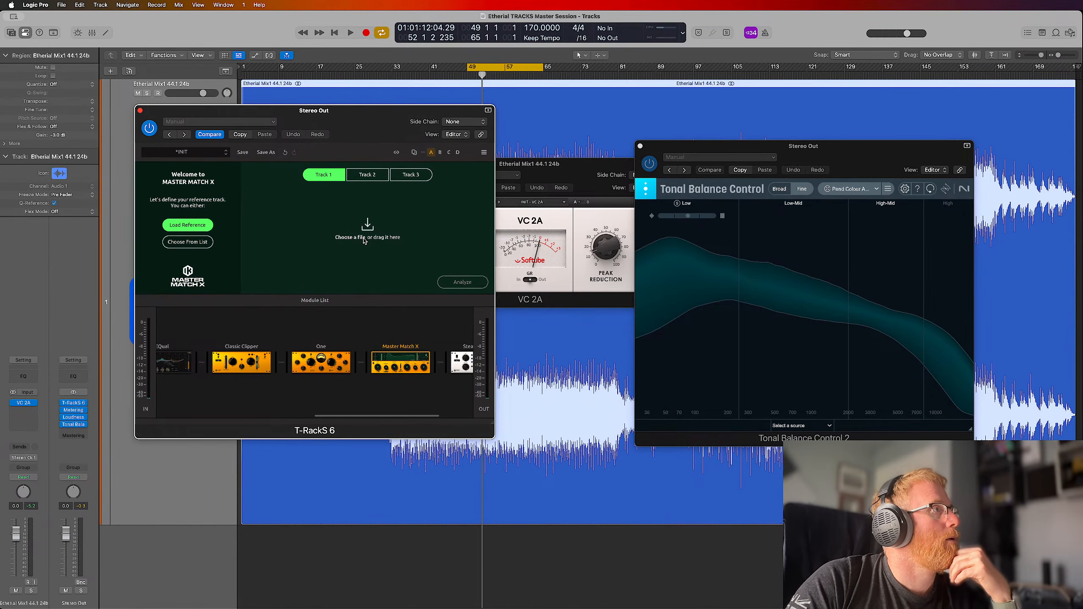
click(368, 244)
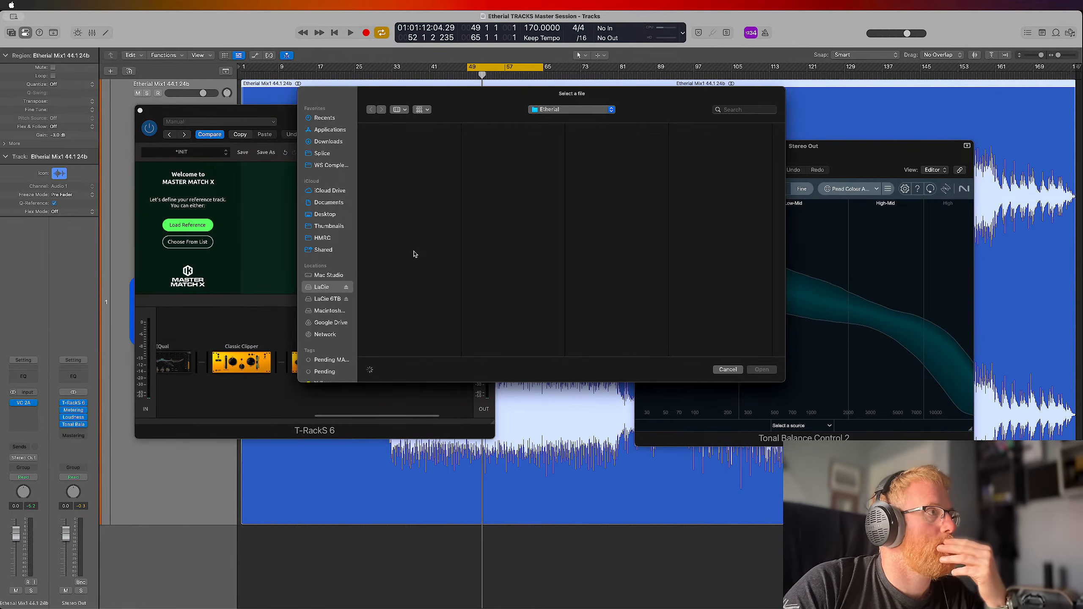
scroll(405, 207, up, 4)
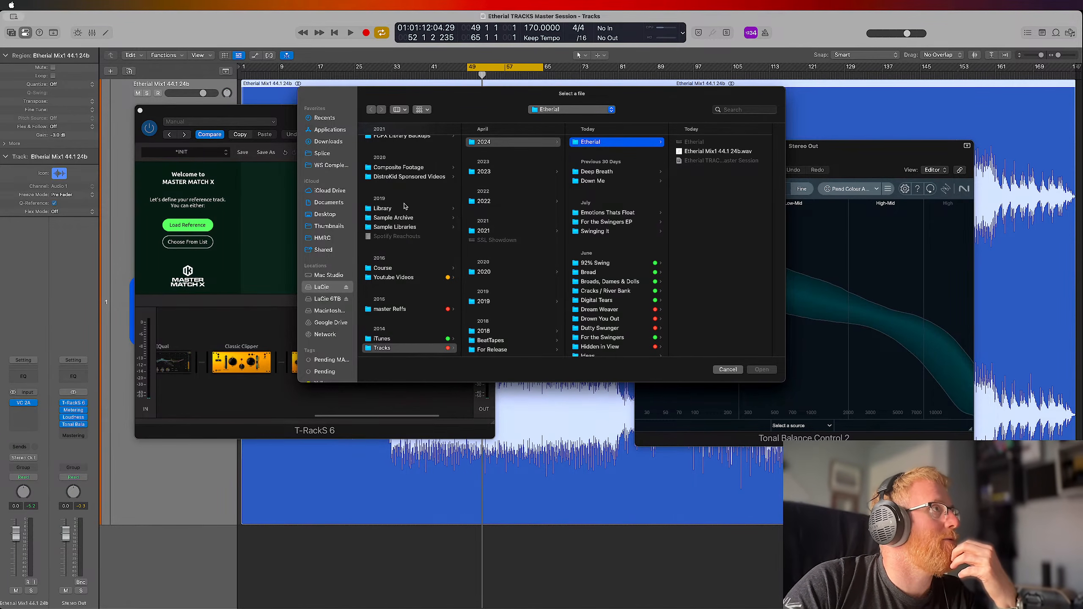
scroll(411, 215, up, 2)
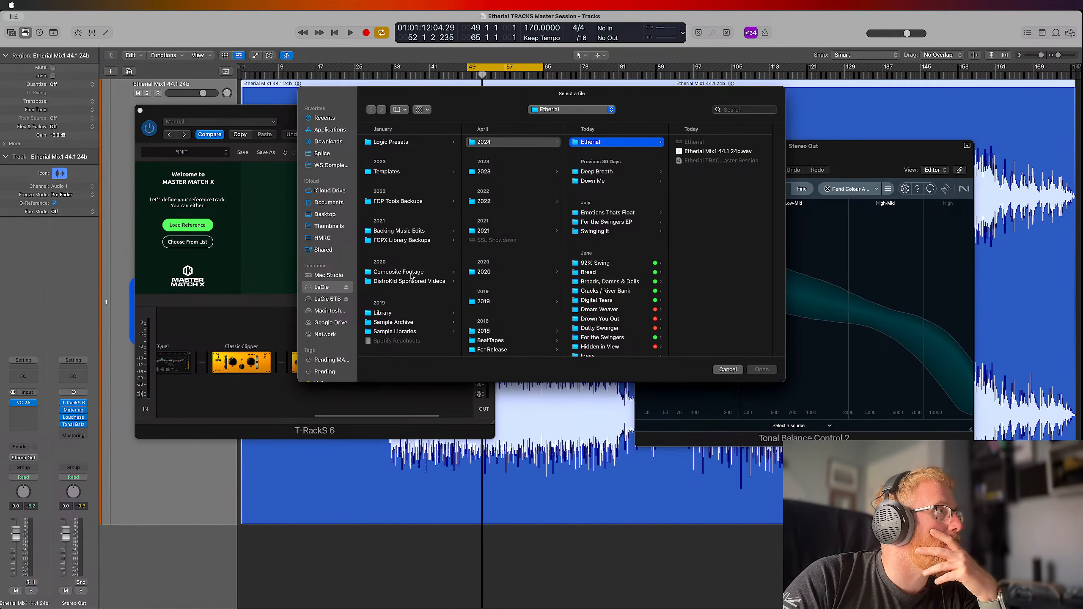
scroll(413, 210, down, 2)
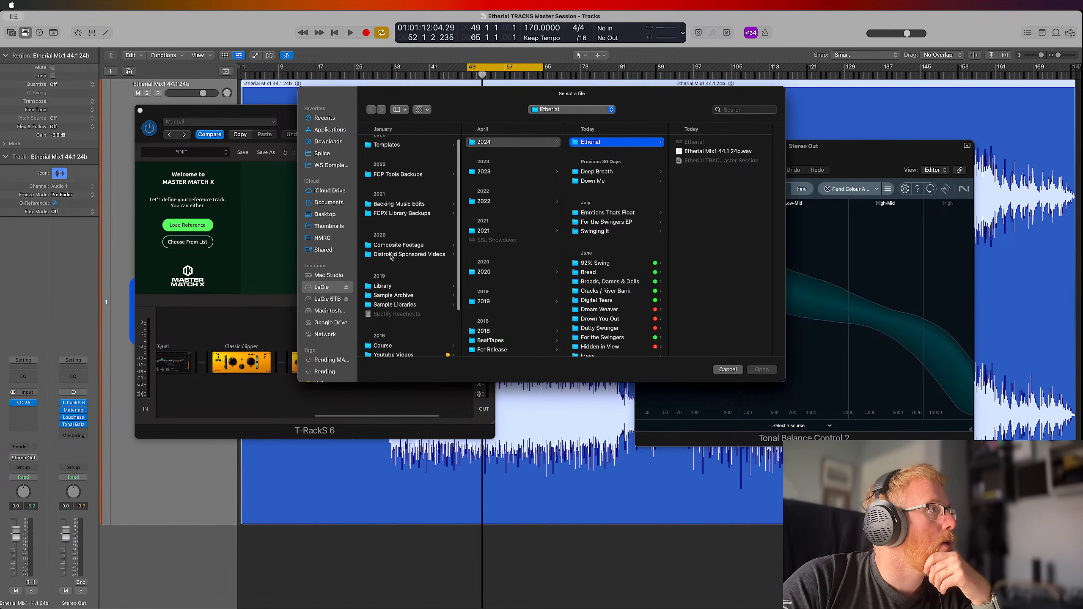
scroll(388, 208, down, 5)
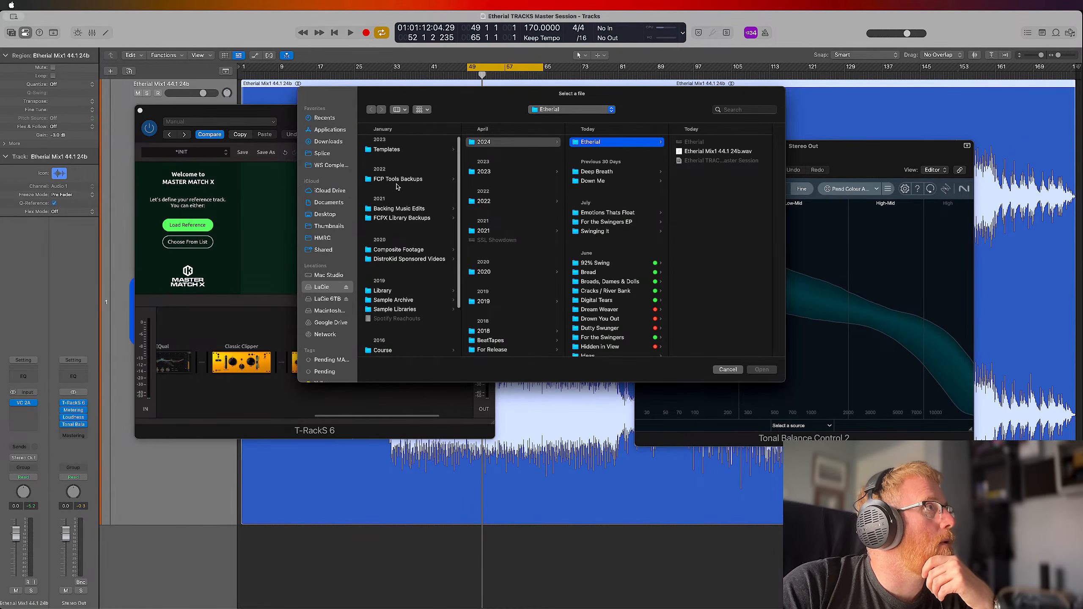
click(411, 308)
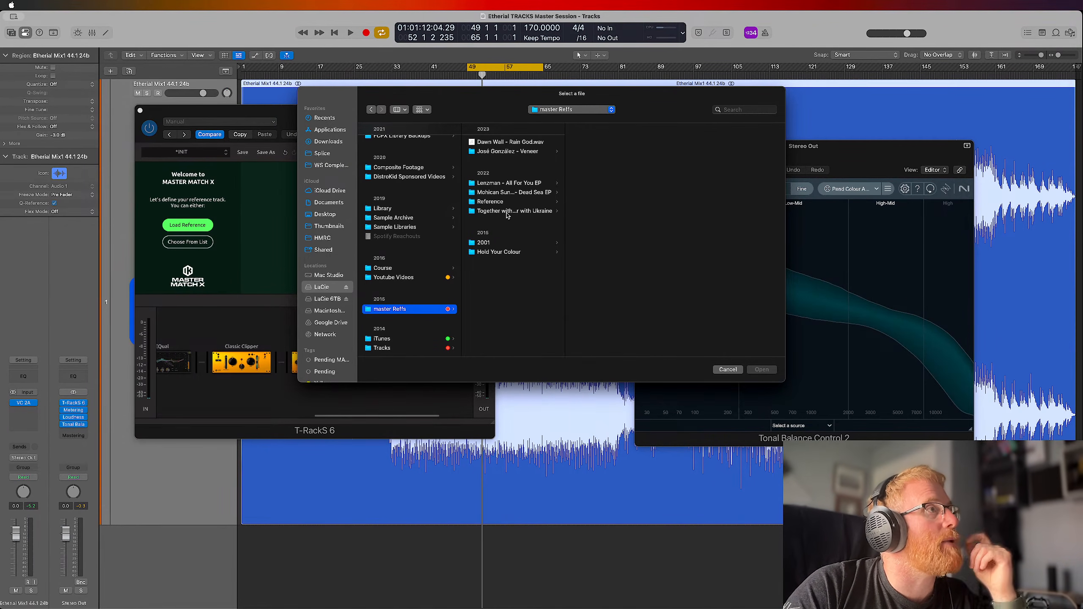
click(497, 253)
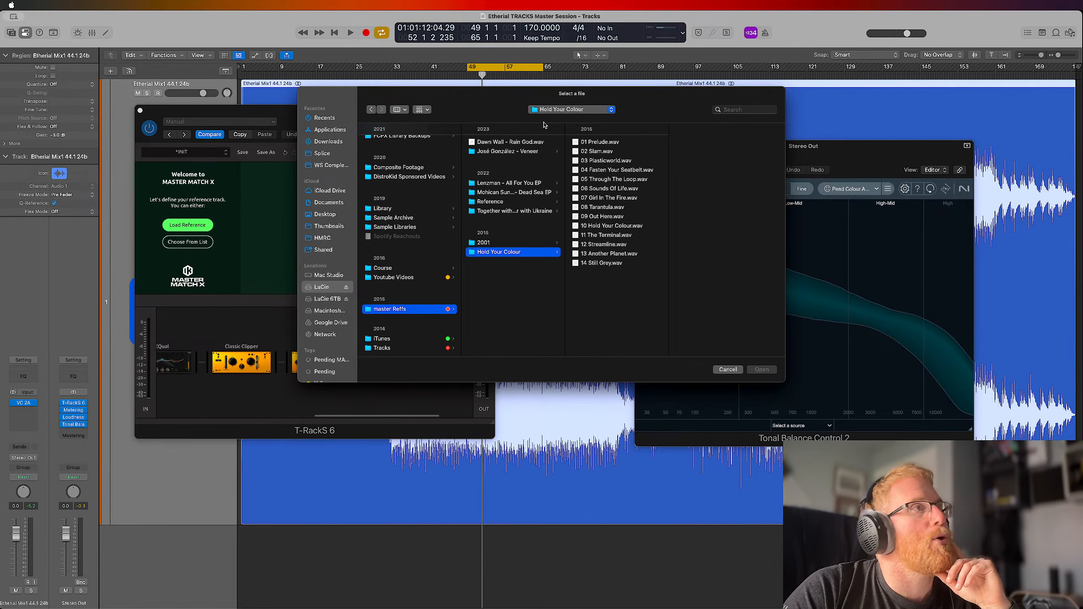
click(606, 161)
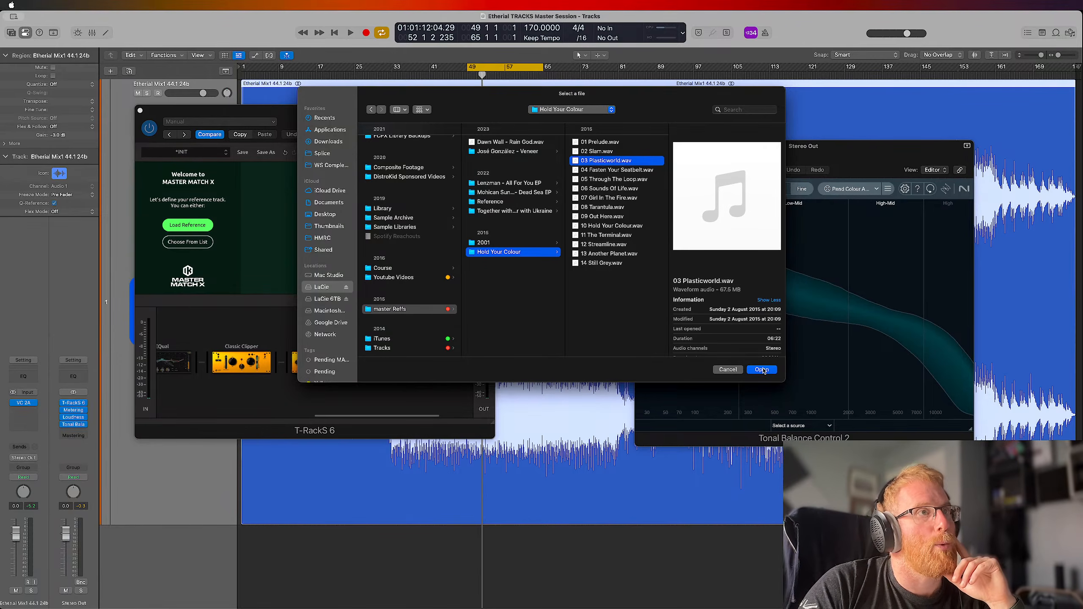
click(761, 369)
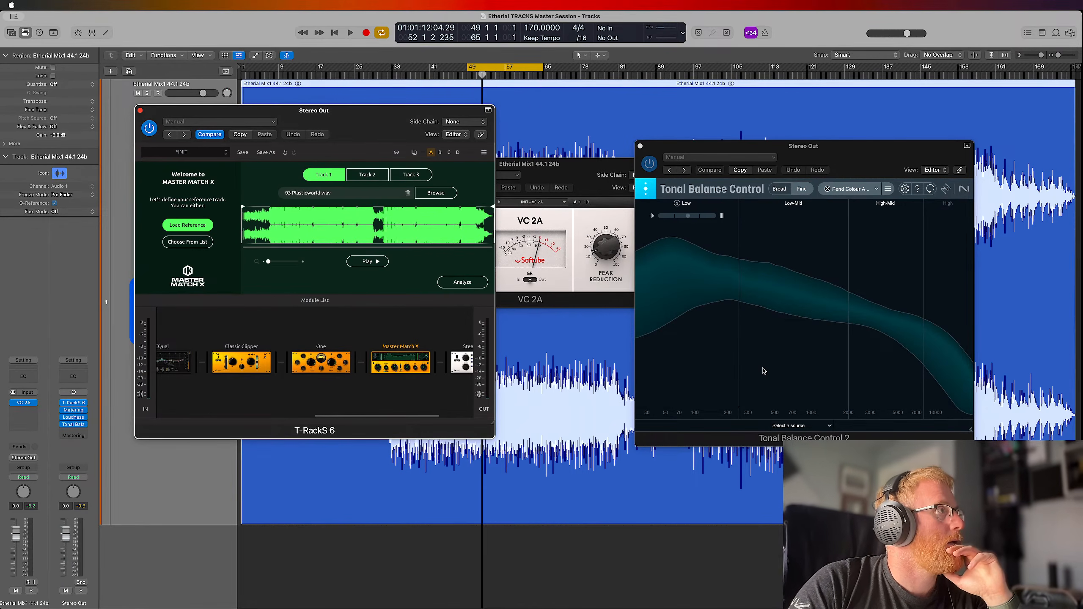
Analyze the looped section in Master Match X during playback, match it to the reference and stop playback
click(455, 283)
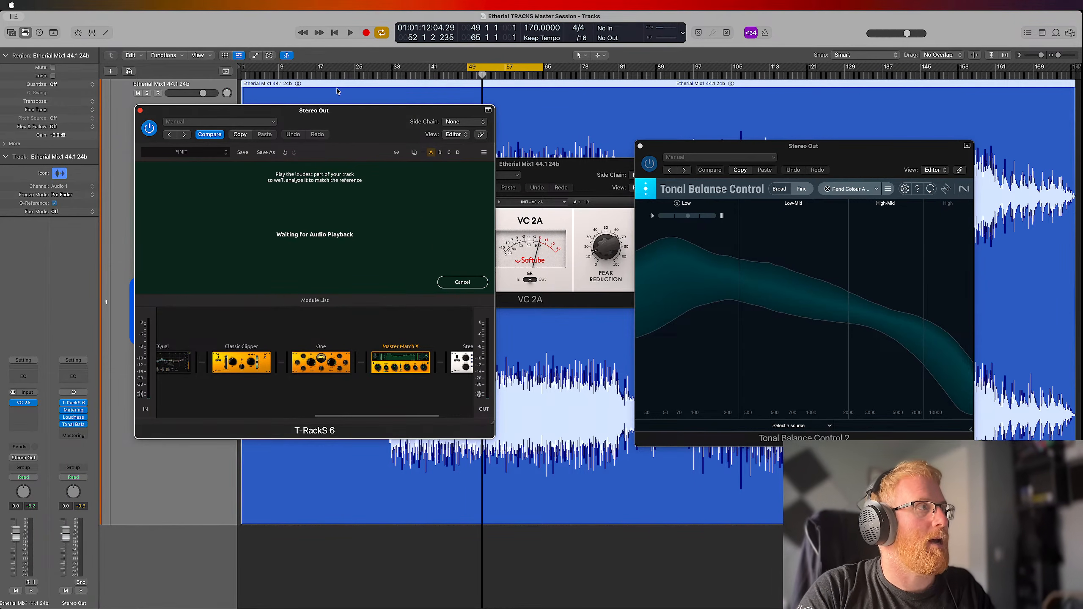
key(space)
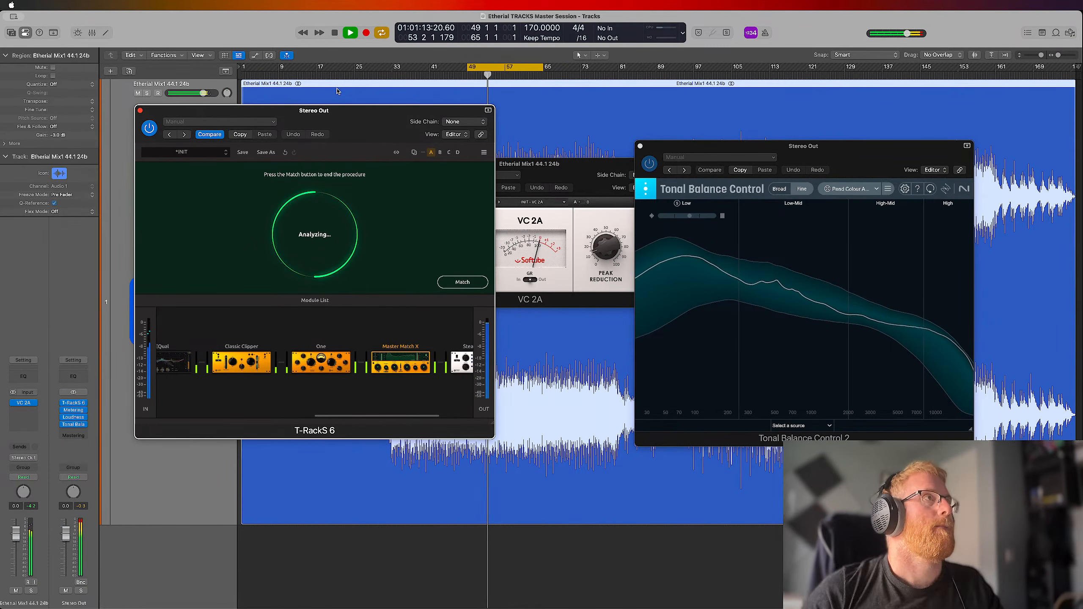
click(464, 283)
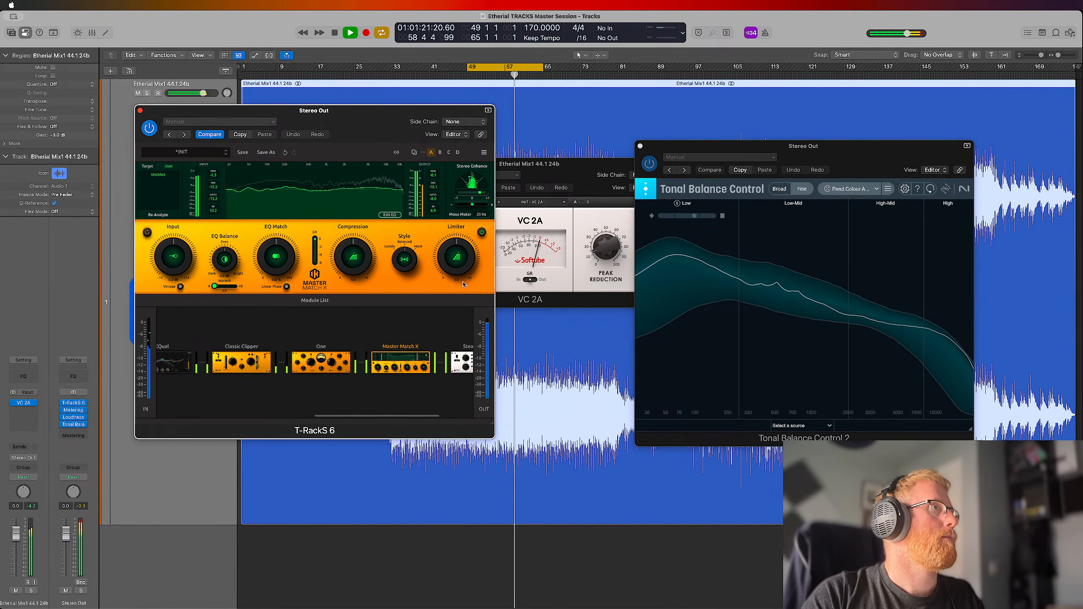
key(space)
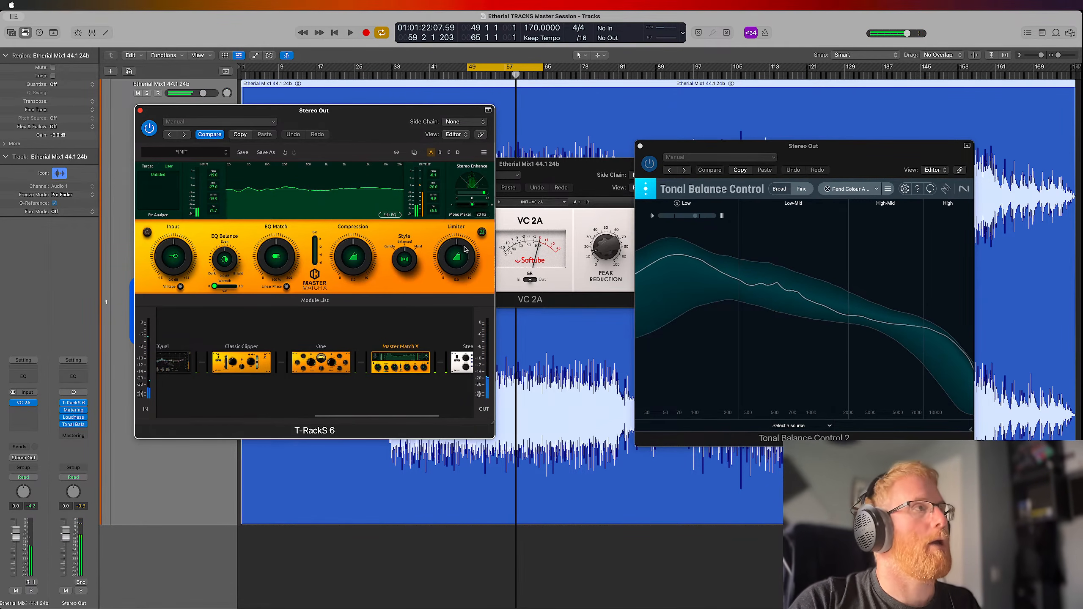
Play the loop, turn down EQ Match and raise the match EQ's low-frequency limit to about 90 Hz
scroll(468, 375, right, 1)
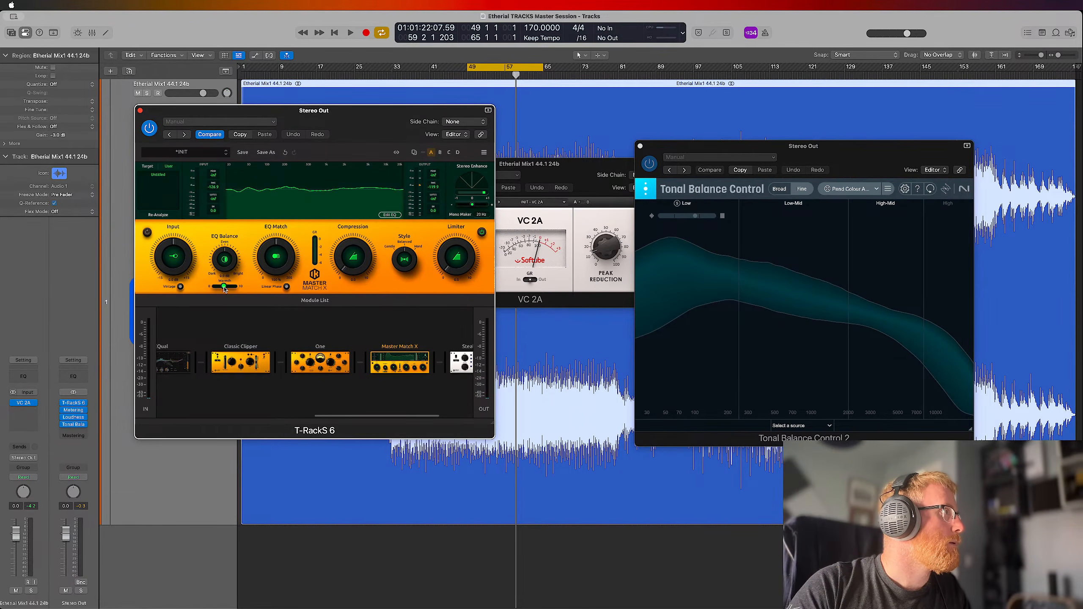
key(space)
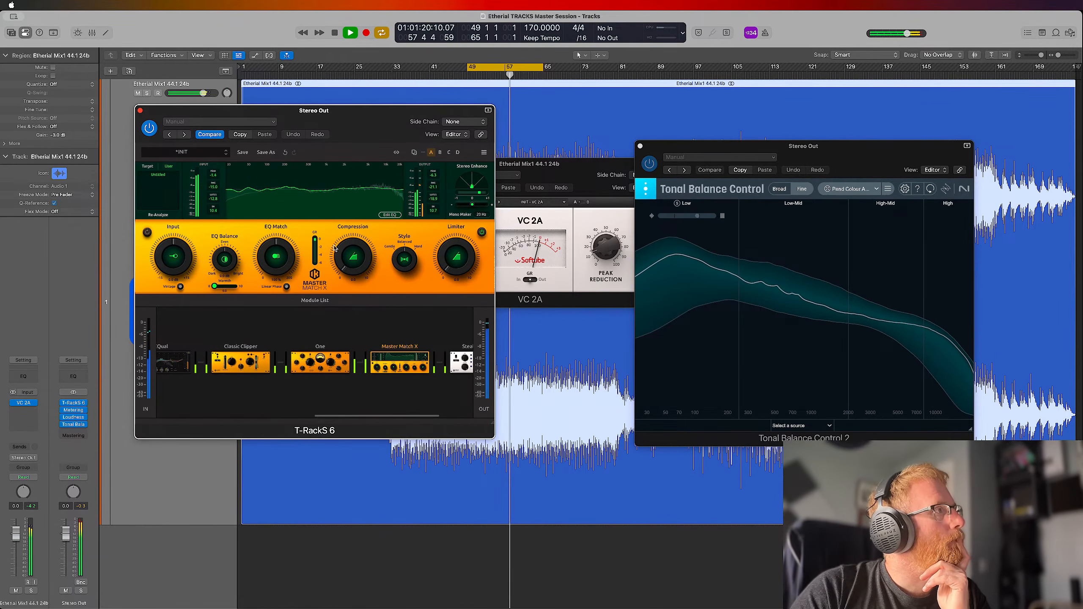
drag(285, 269, 285, 310)
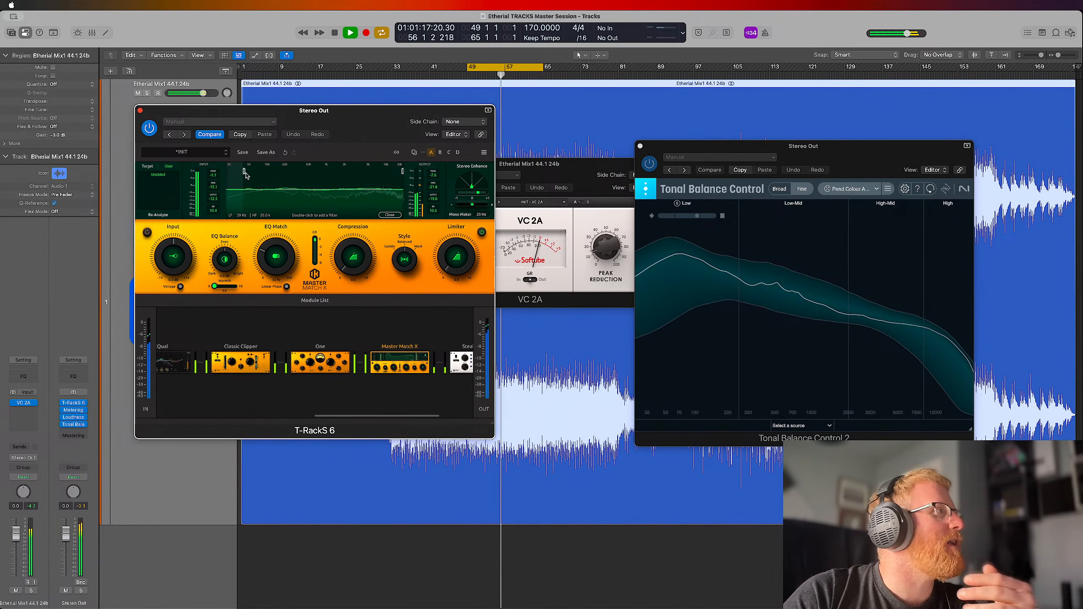
drag(246, 175, 266, 176)
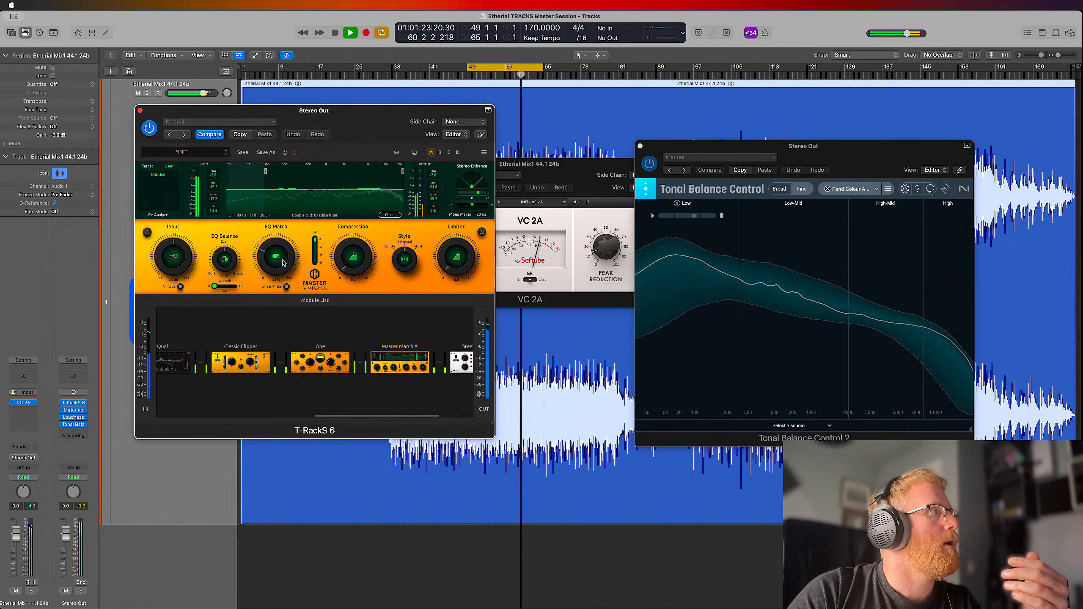
Turn EQ Match back up and compare the loop with Master Match X bypassed and active, leaving it active
drag(283, 262, 281, 222)
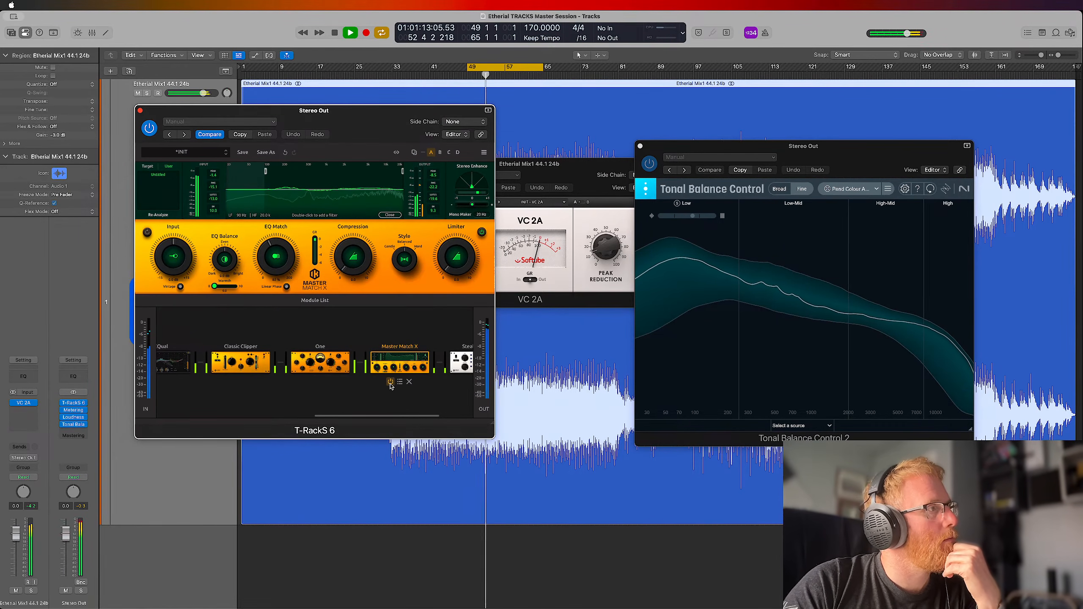
click(390, 383)
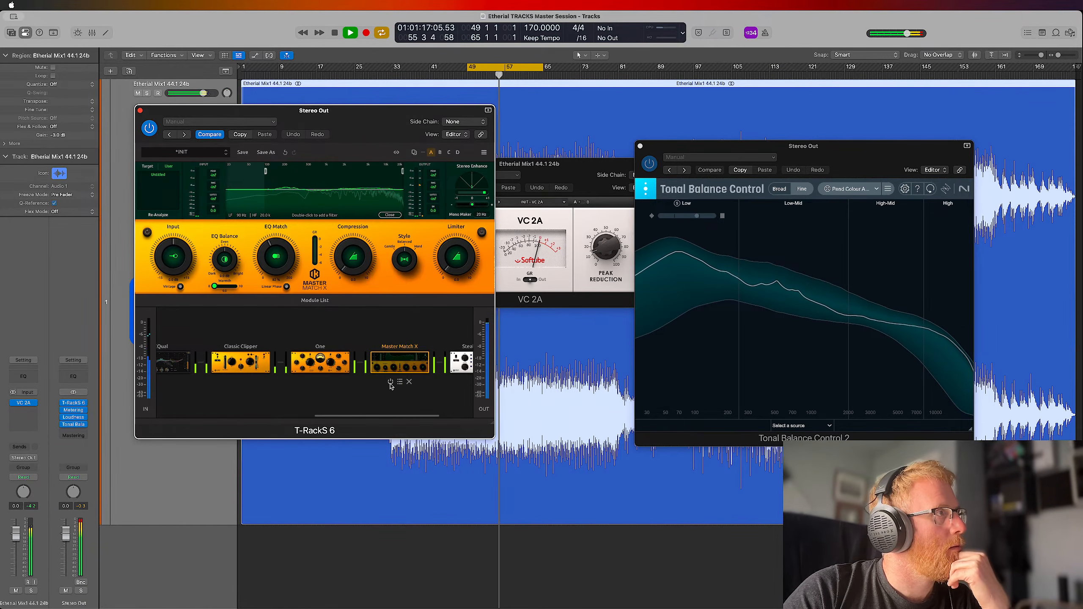
click(390, 382)
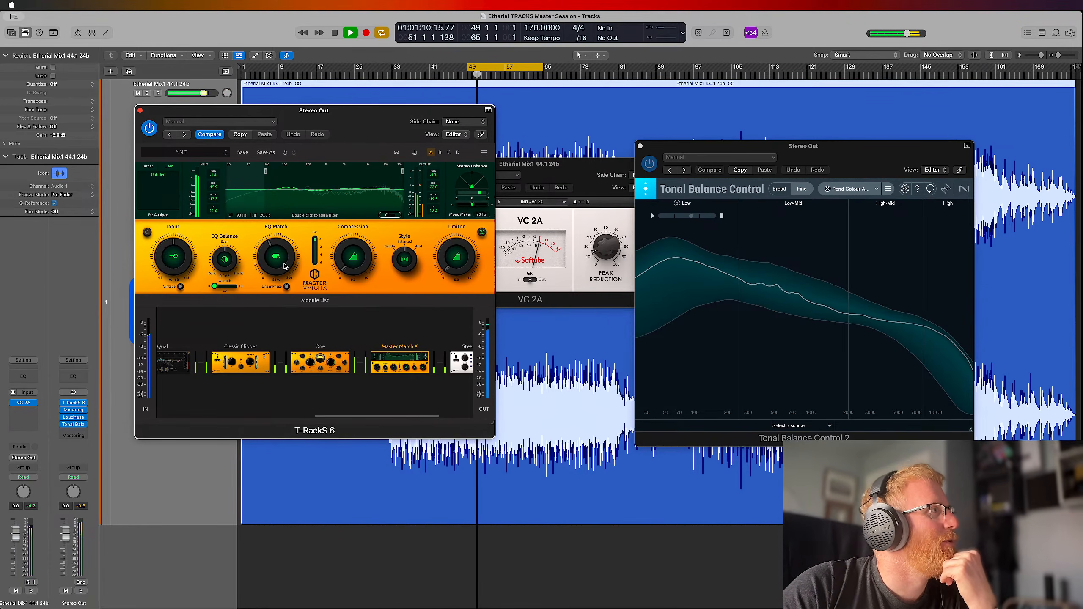
Lower EQ Match, raise Compression and repeatedly compare the loop with Master Match X bypassed and active, leaving it active
drag(288, 235, 289, 261)
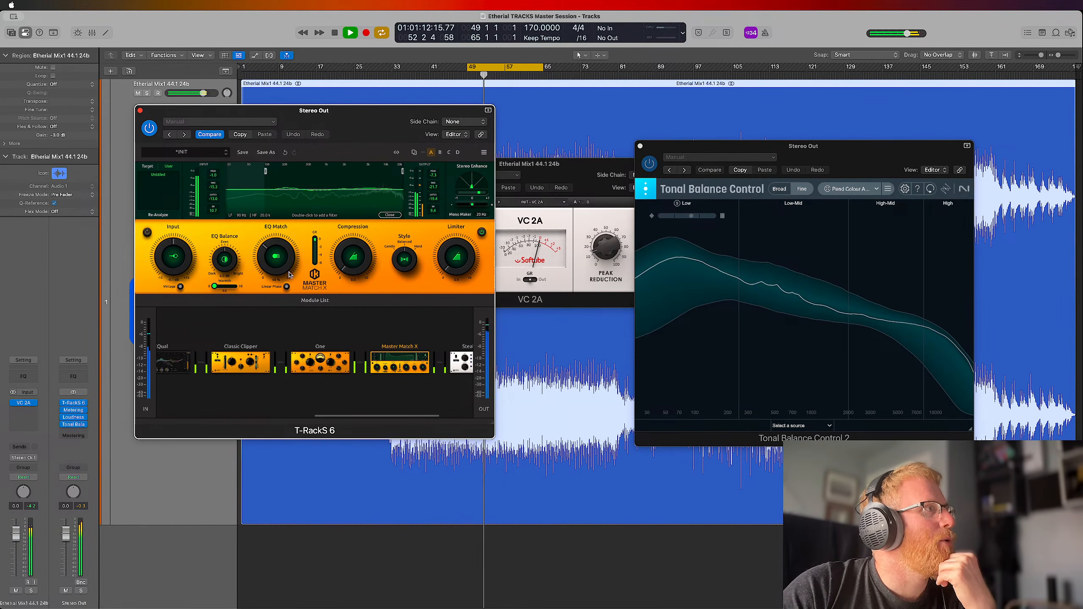
drag(354, 248, 359, 213)
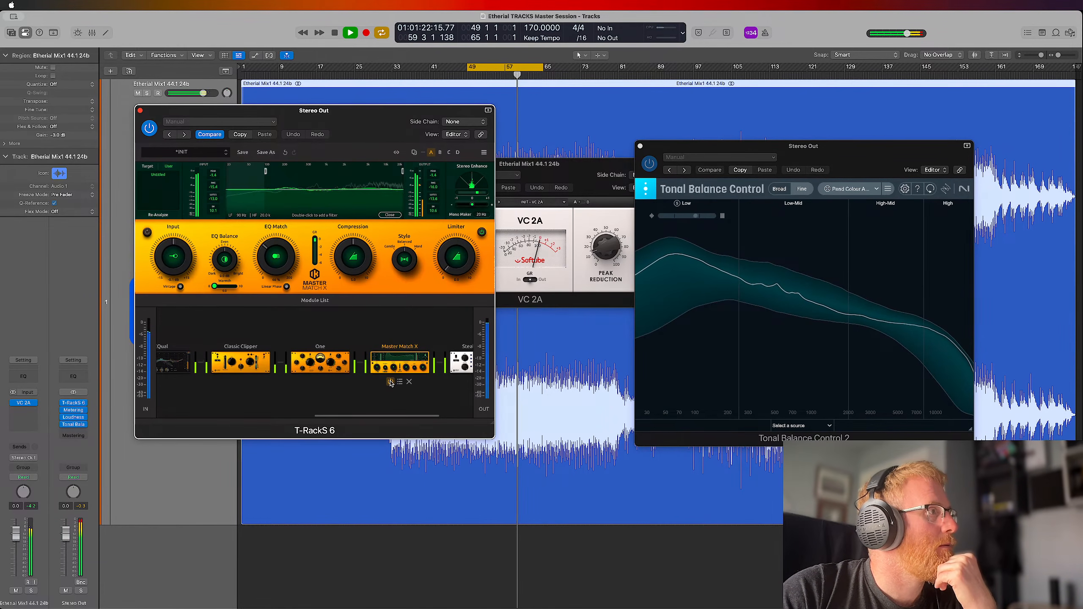
click(390, 381)
click(391, 382)
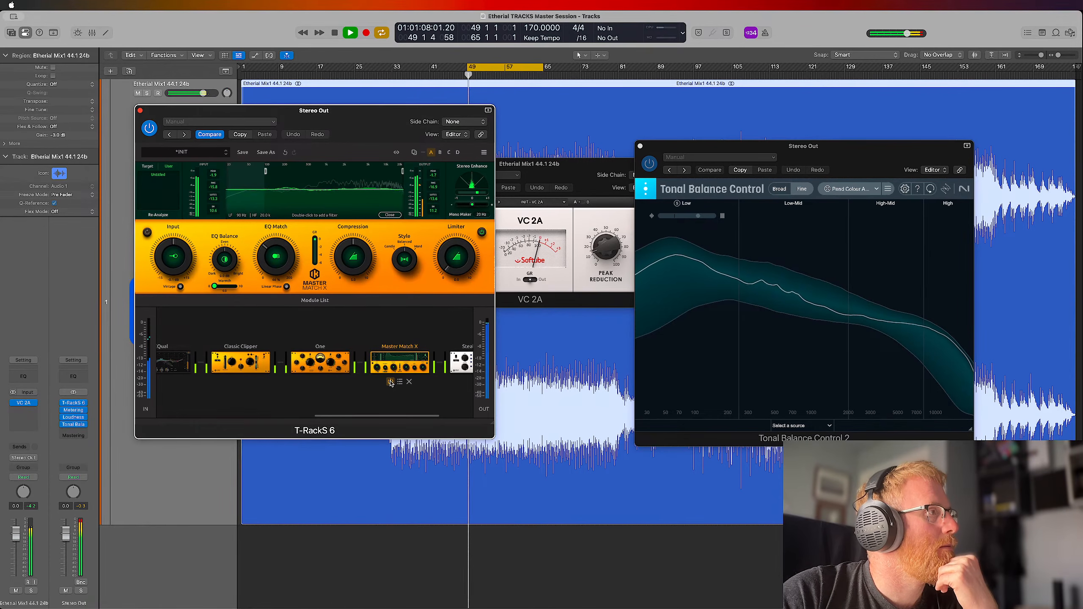
click(391, 382)
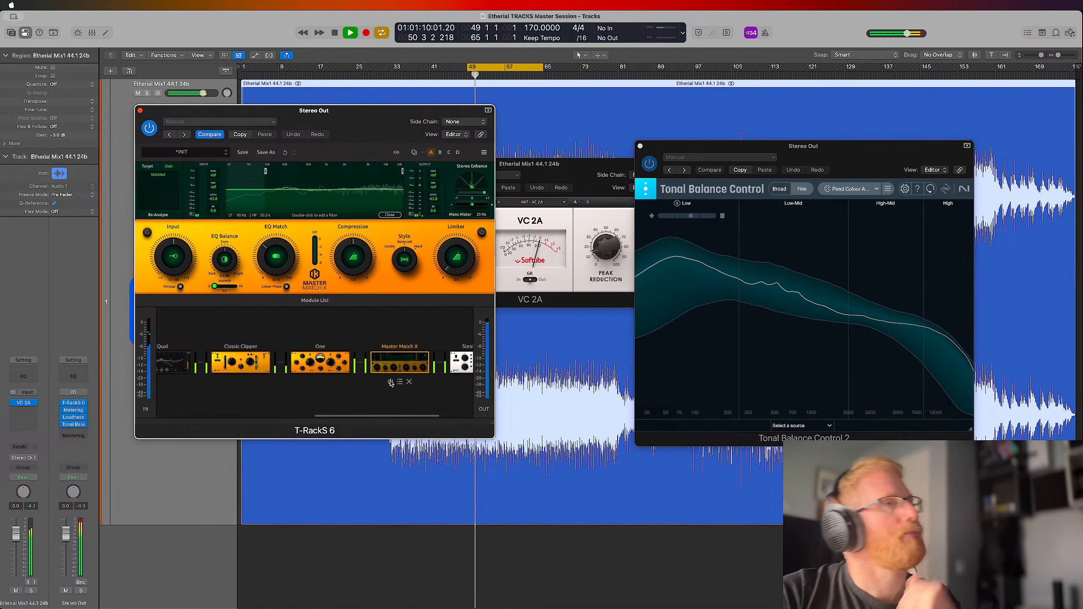
click(390, 382)
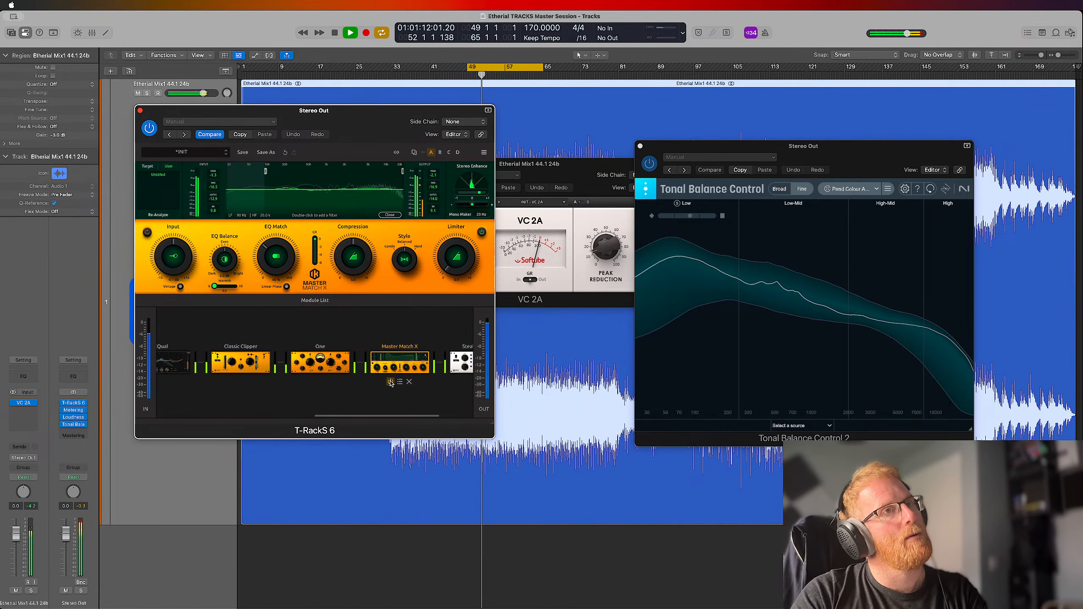
Compare the playing loop with Master Match X bypassed and active, leave it active and stop playback
key(space)
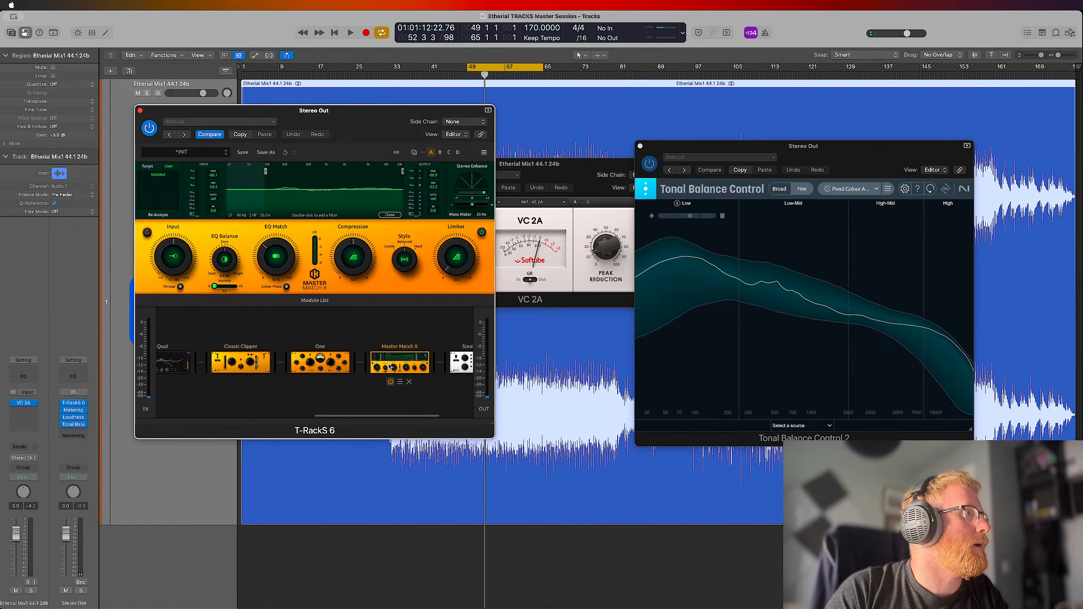
click(390, 382)
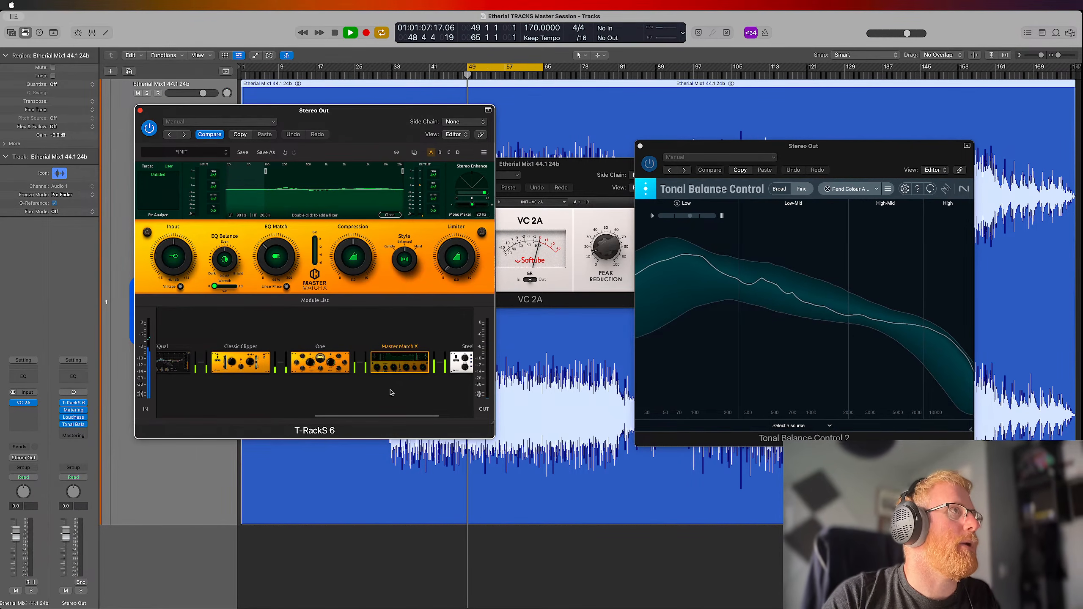
key(space)
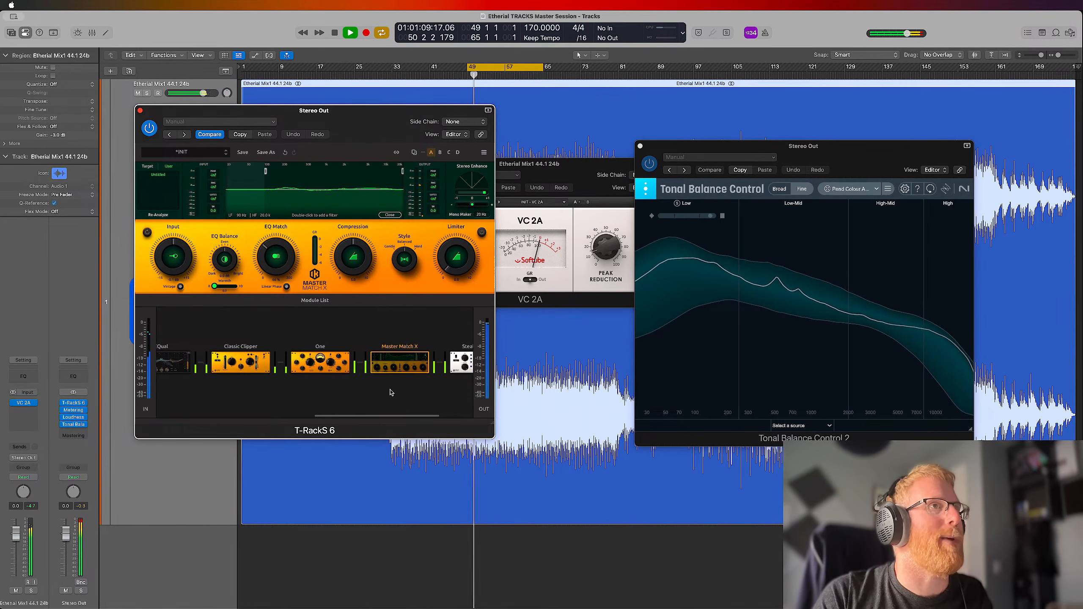
mouse_move(375, 354)
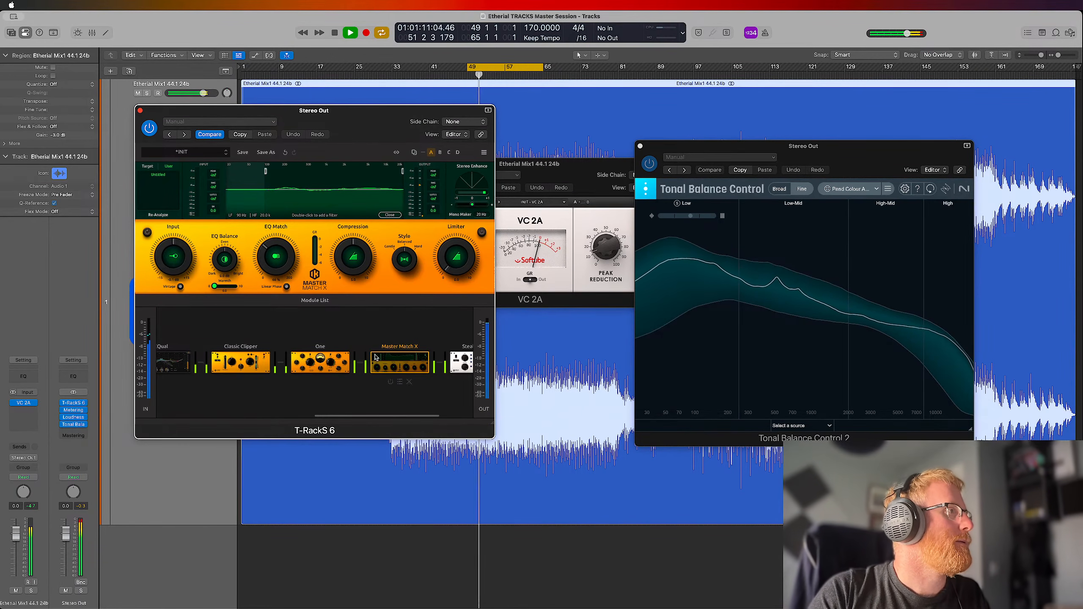
click(390, 383)
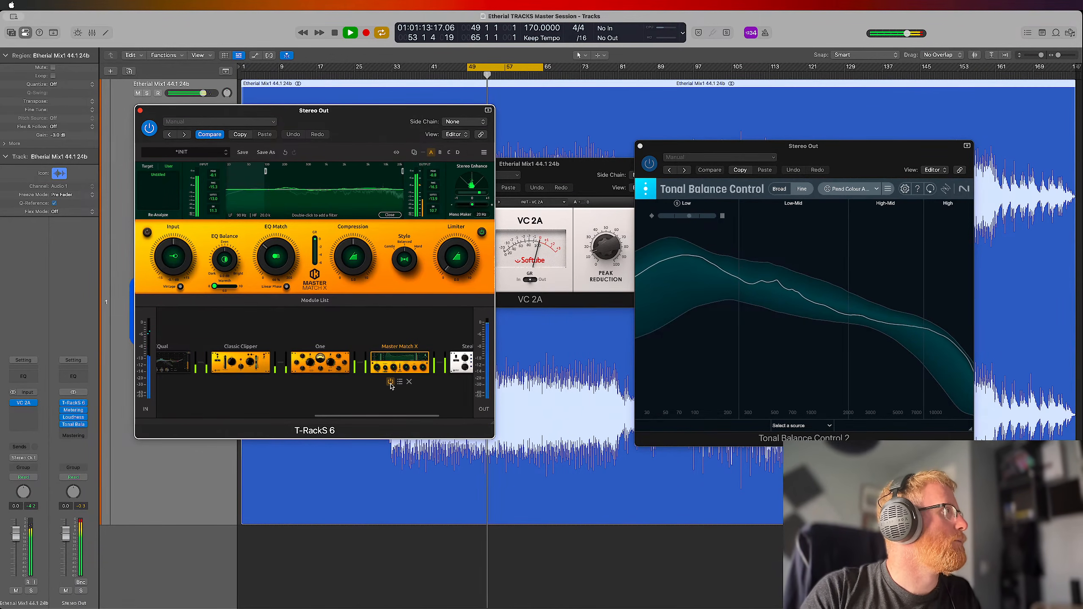
key(space)
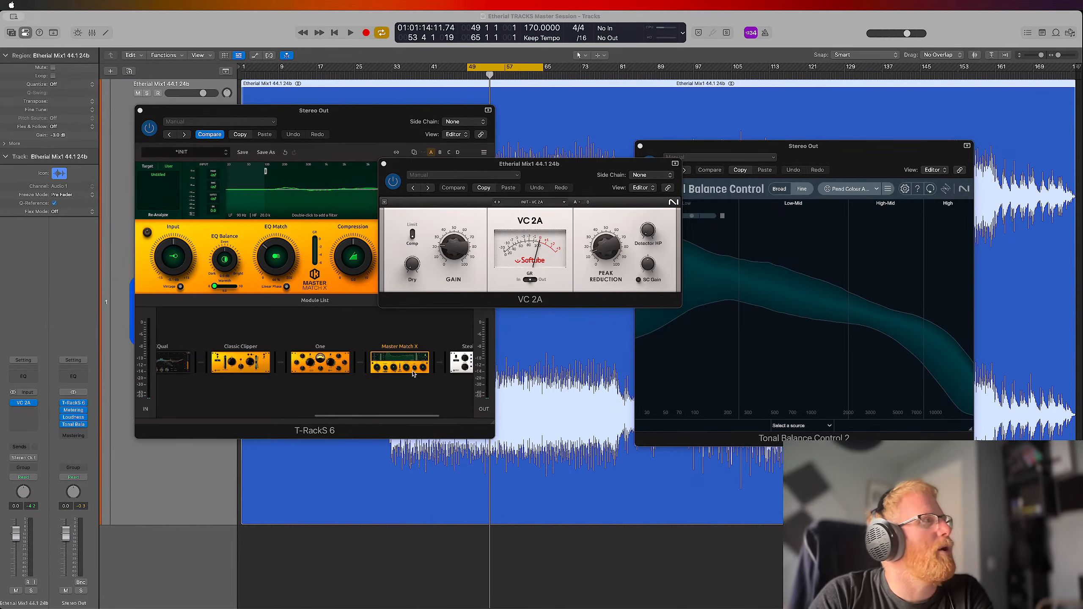
Add Channel Strip X from the module list between One and Master Match X in the T-RackS chain and show its controls
click(355, 156)
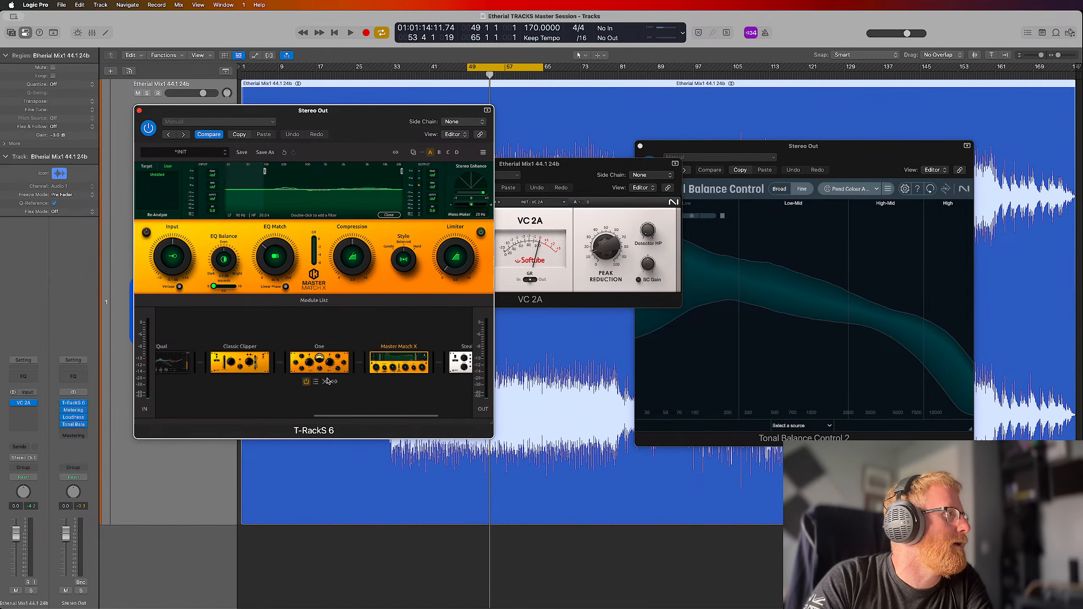
click(314, 301)
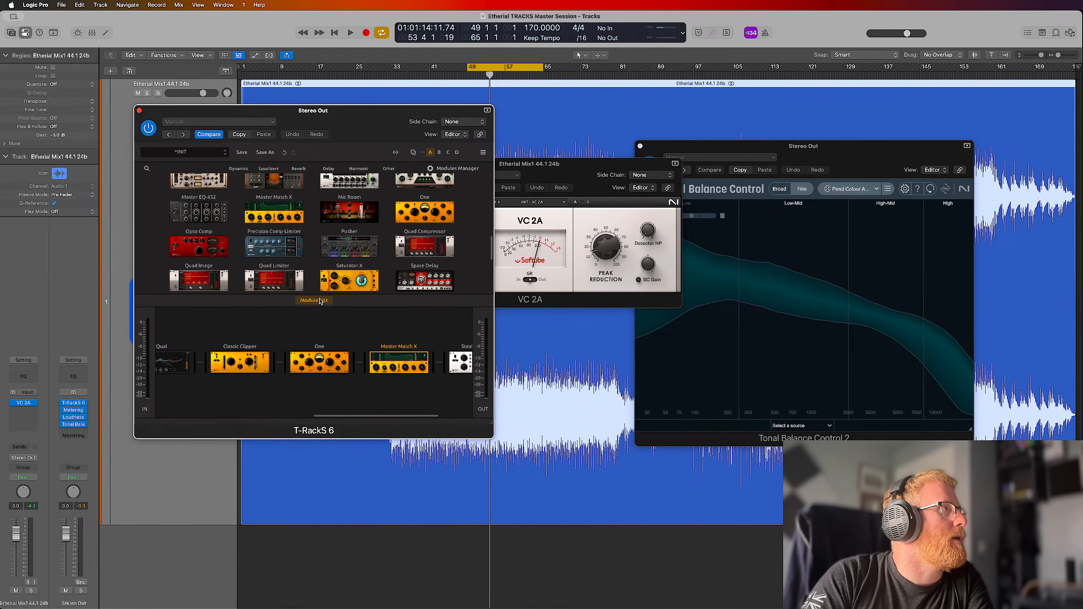
scroll(241, 219, up, 10)
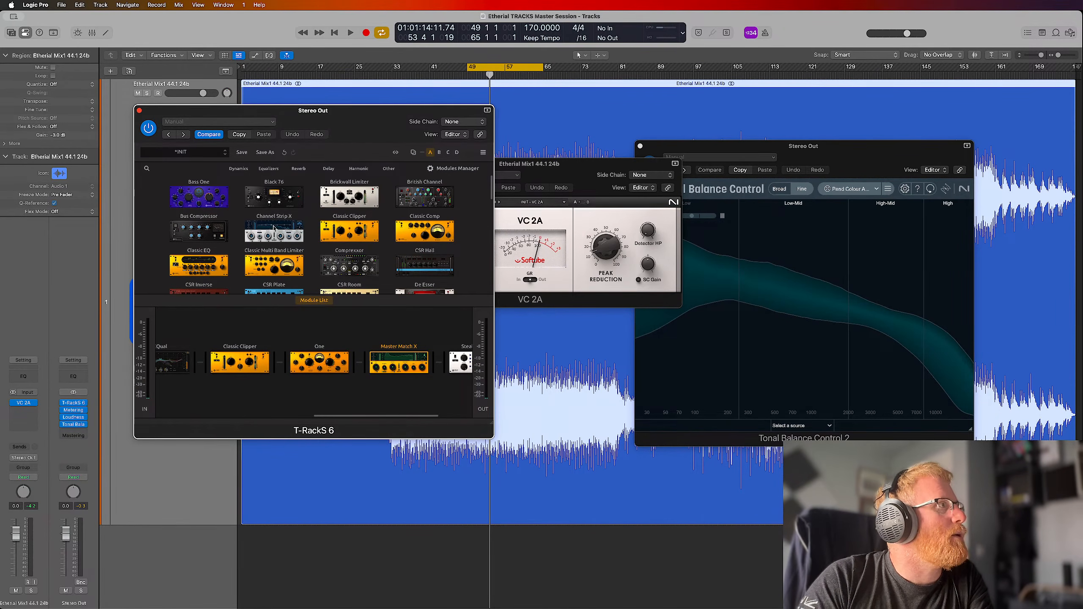
drag(271, 226, 420, 362)
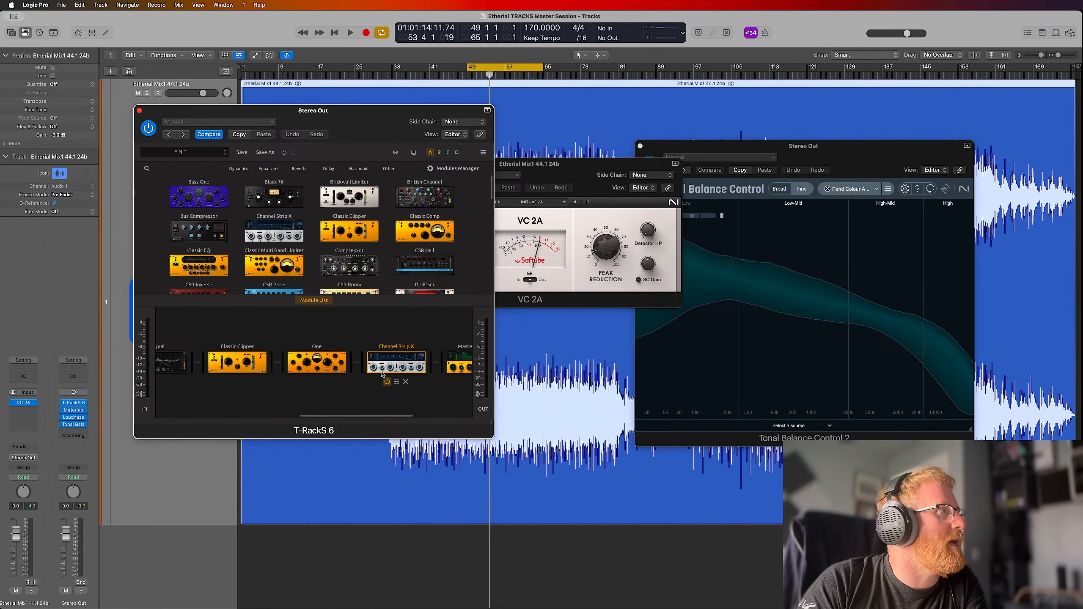
click(317, 301)
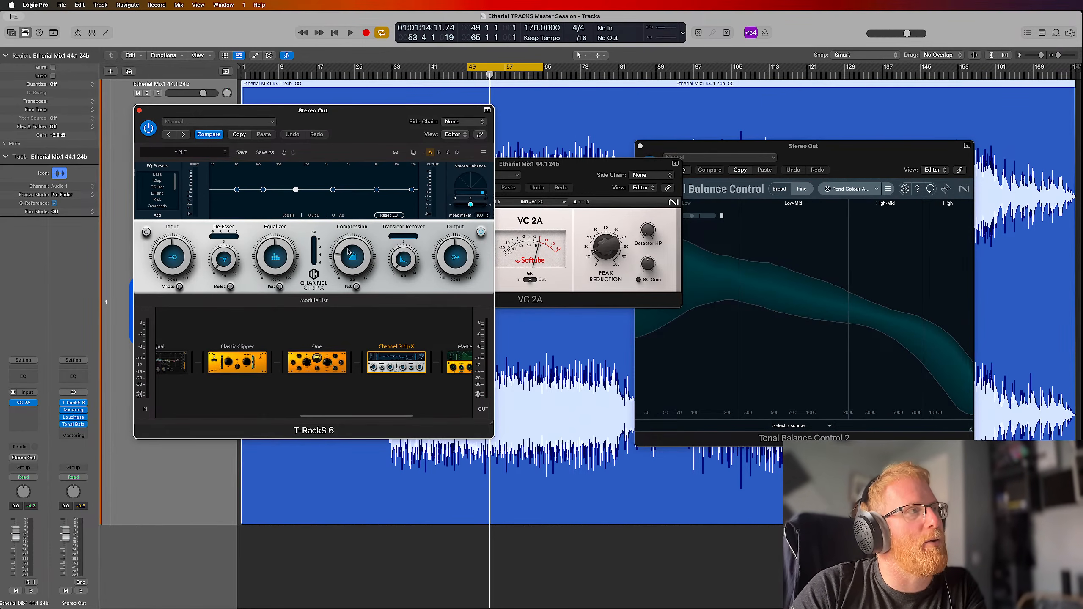
Compare Channel Strip X's controls with Master Match X, browse its EQ presets and remove it from the chain
click(461, 363)
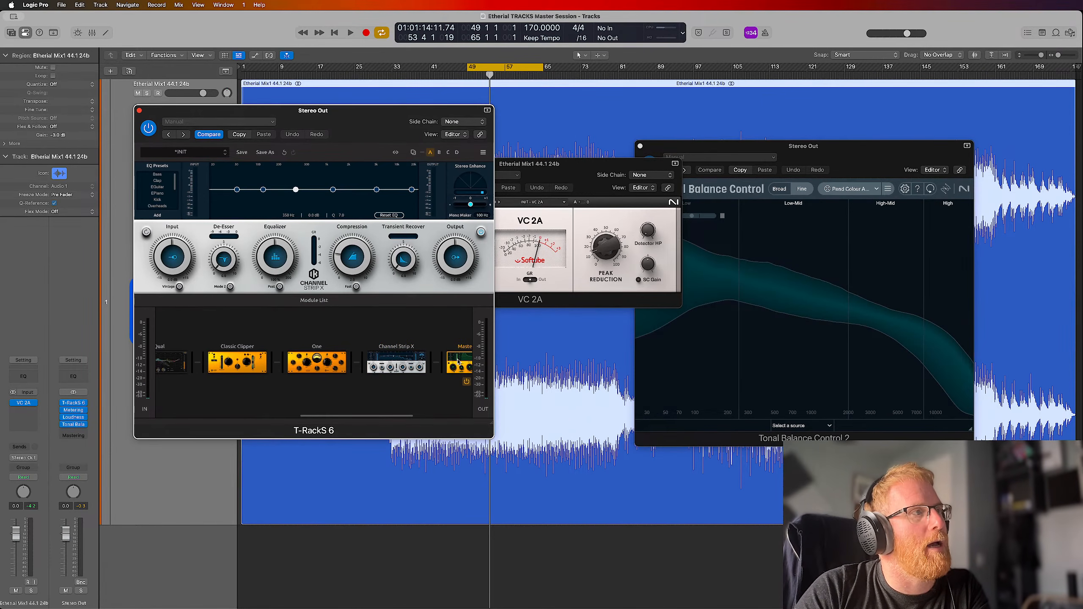
click(396, 368)
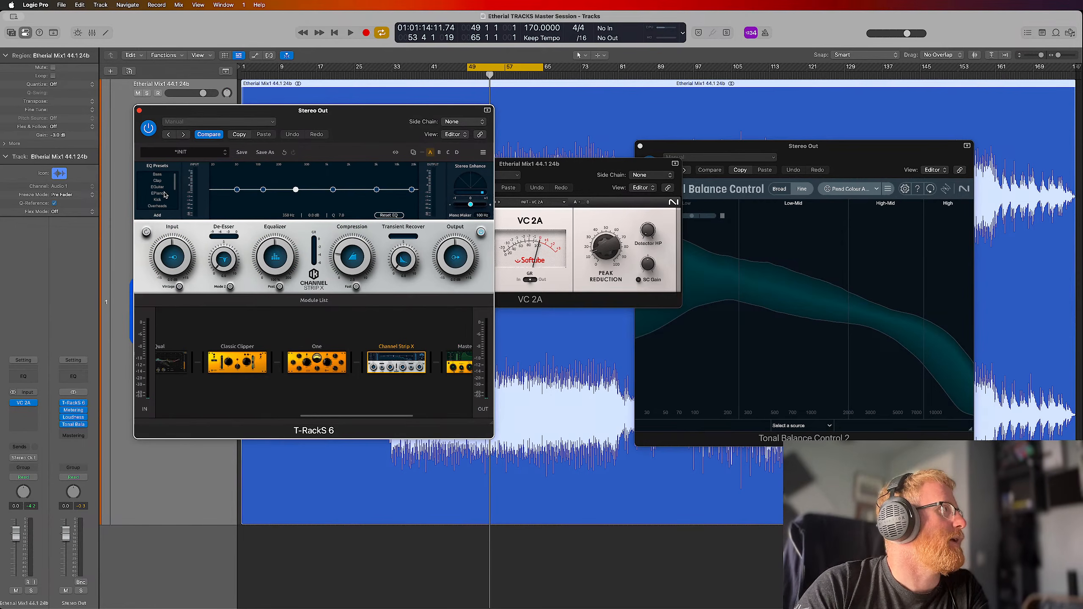
scroll(172, 193, down, 3)
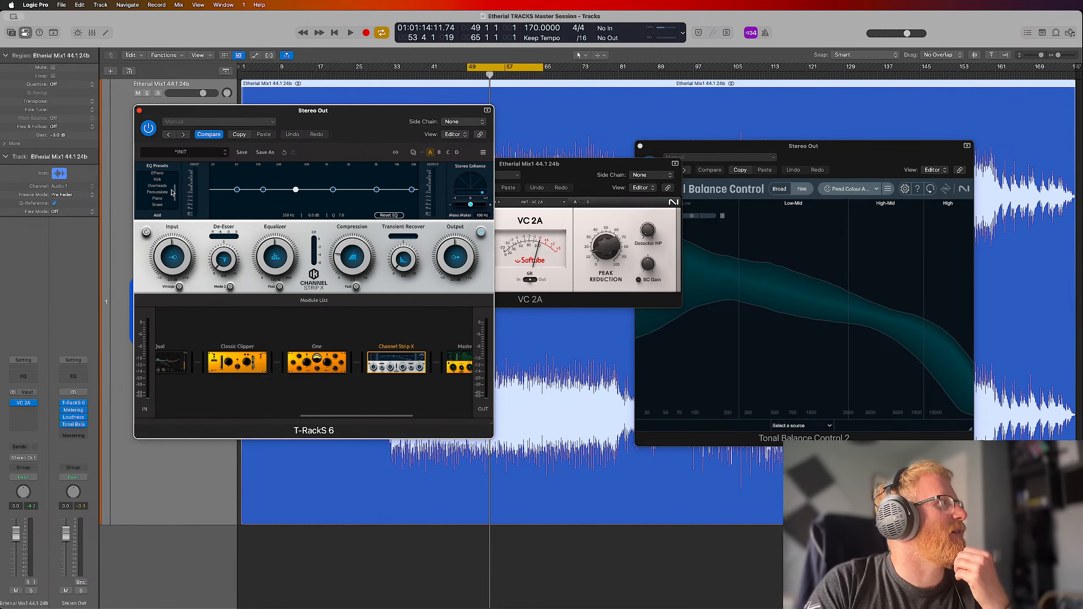
scroll(172, 193, up, 3)
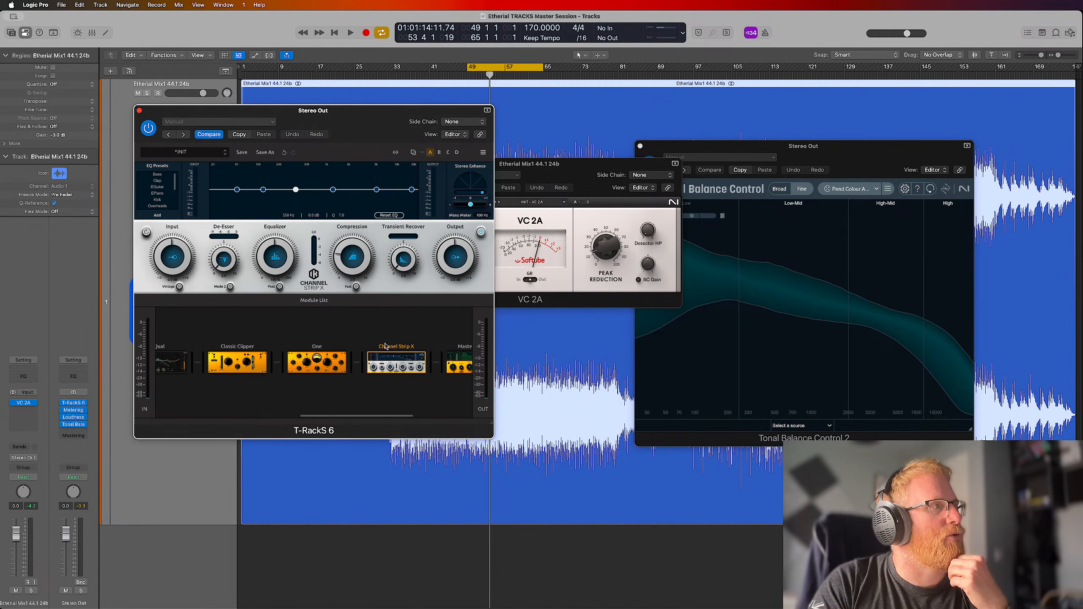
click(405, 383)
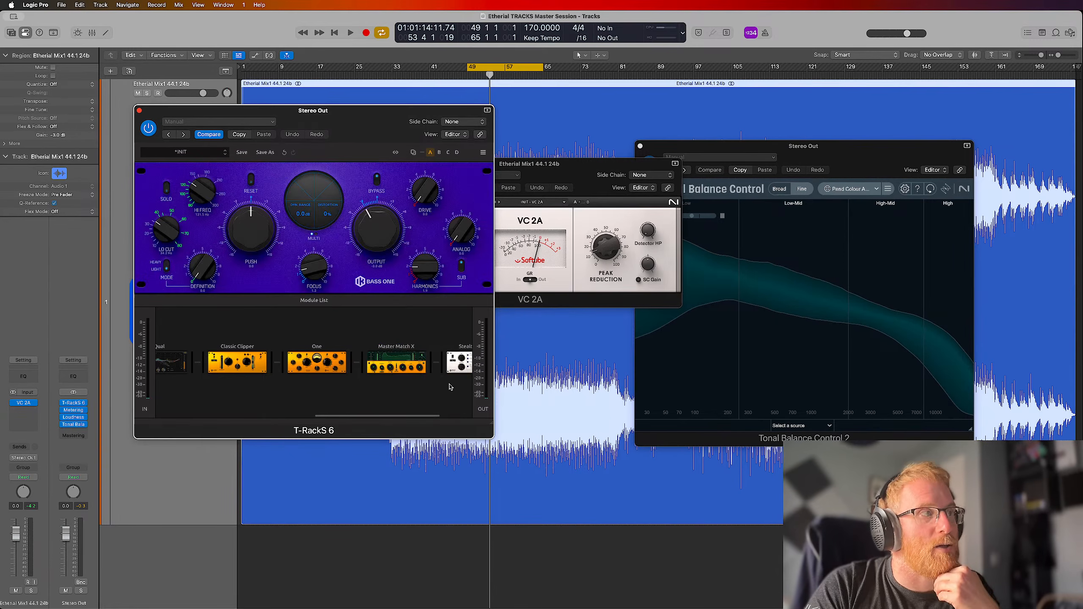
Browse the module list and add Pusher between EQual and Classic Clipper in the chain
click(306, 301)
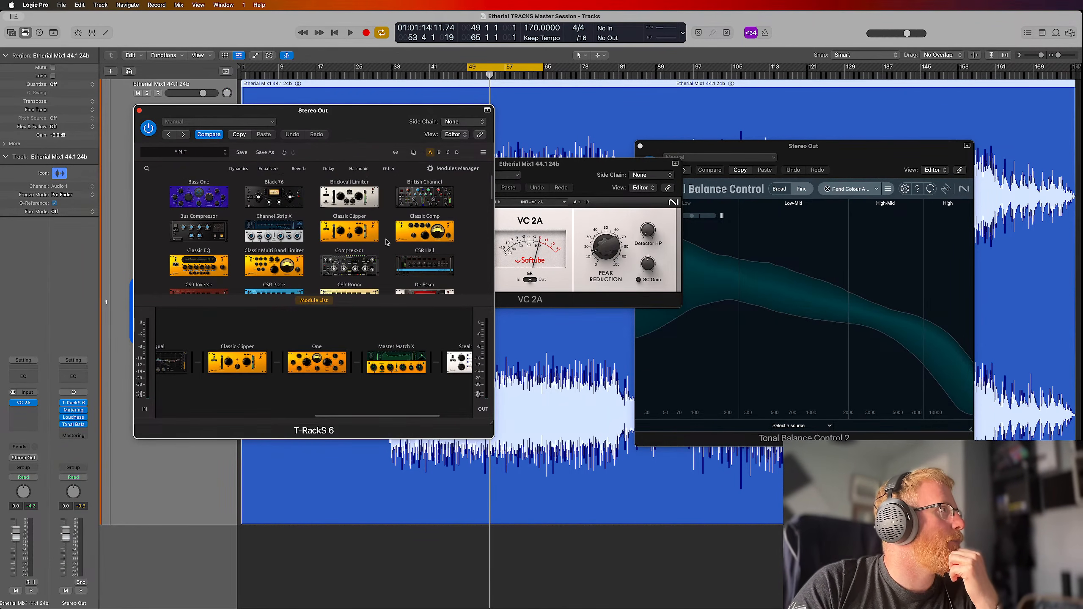
scroll(387, 242, down, 5)
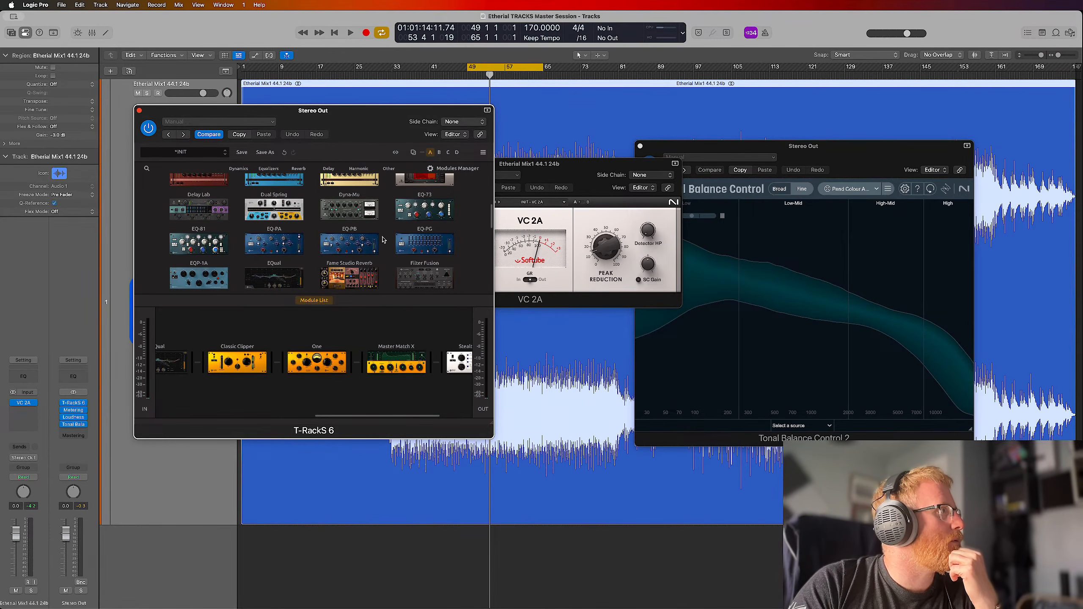
scroll(383, 240, down, 8)
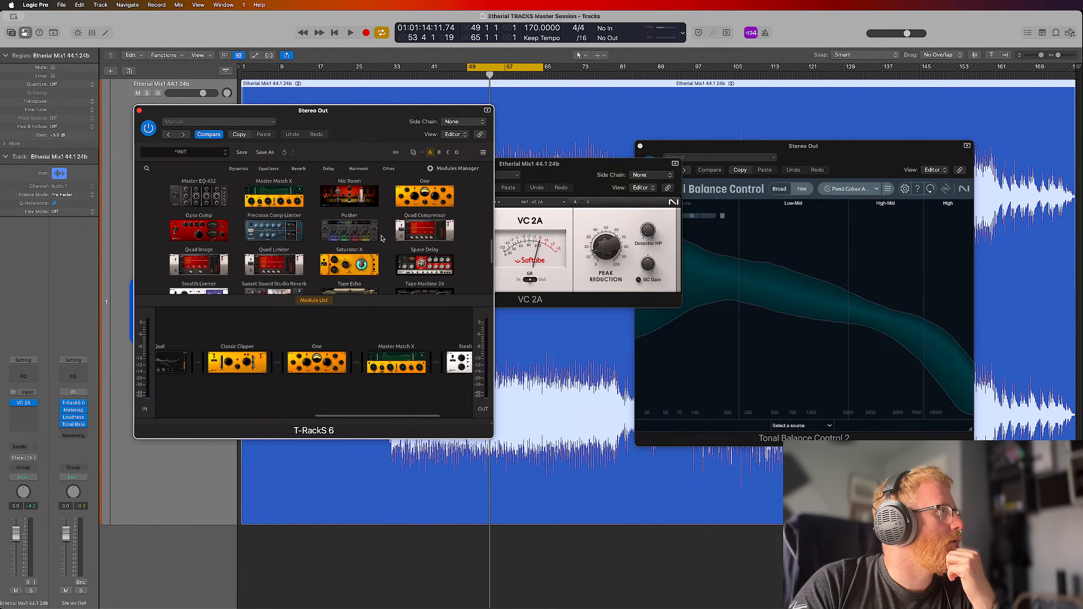
scroll(383, 238, down, 1)
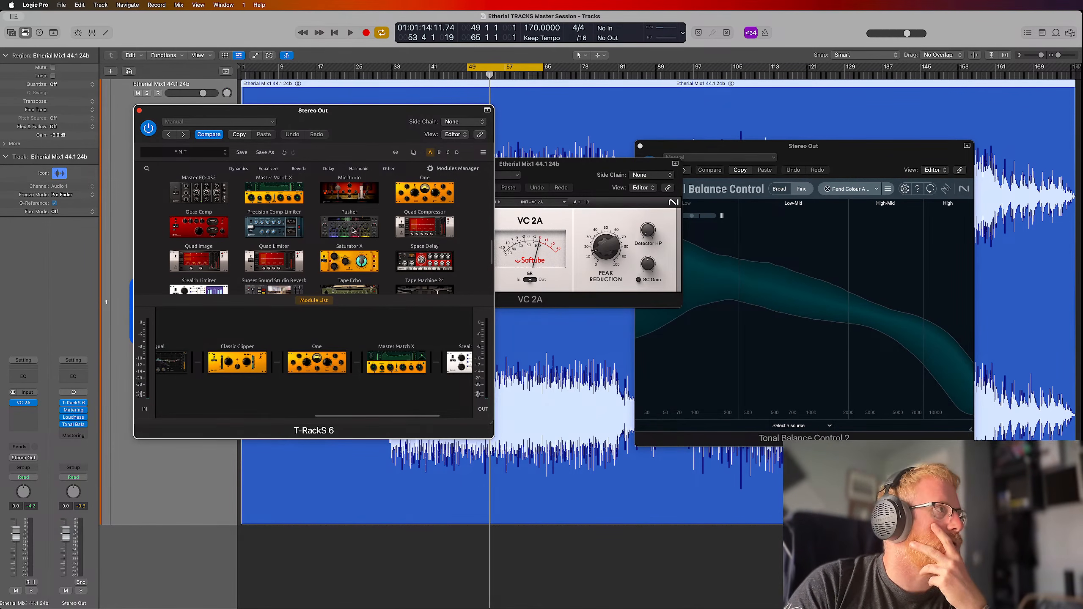
drag(349, 236, 222, 355)
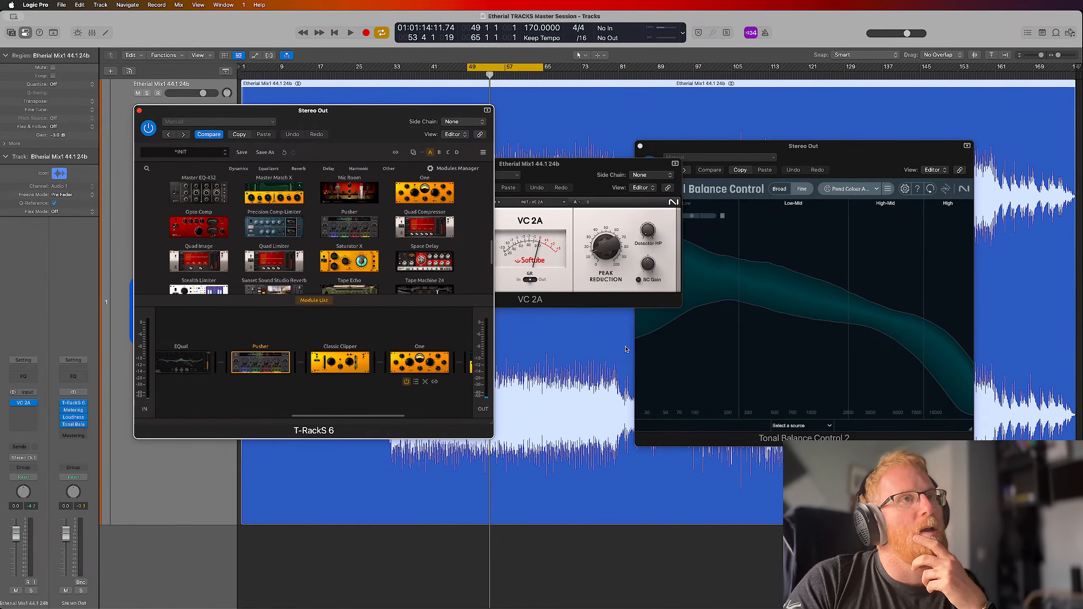
View Pusher's multiband controls and remove it from the chain
click(266, 366)
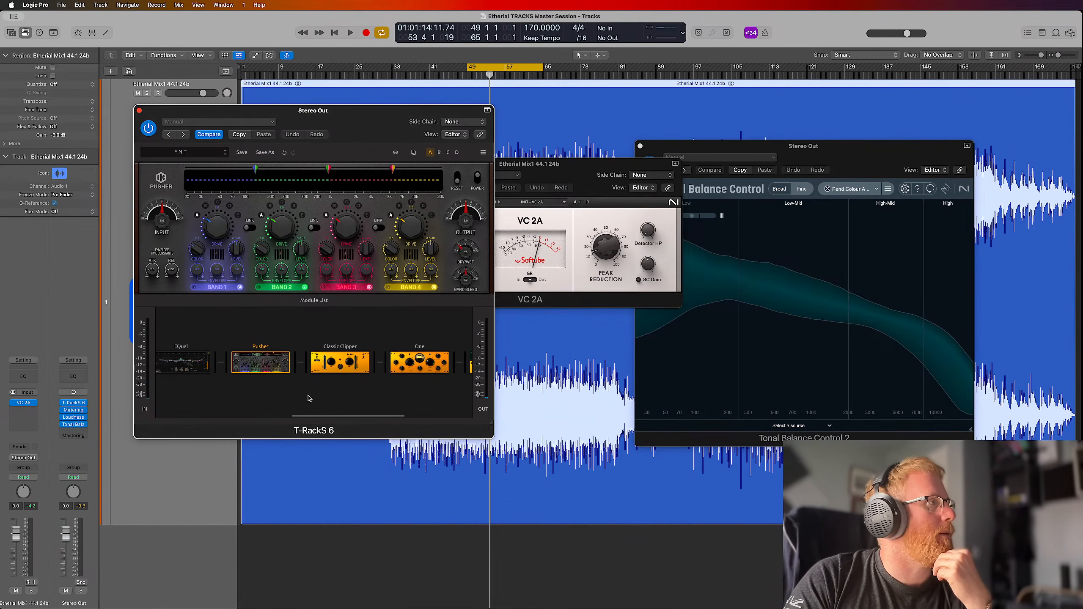
mouse_move(272, 389)
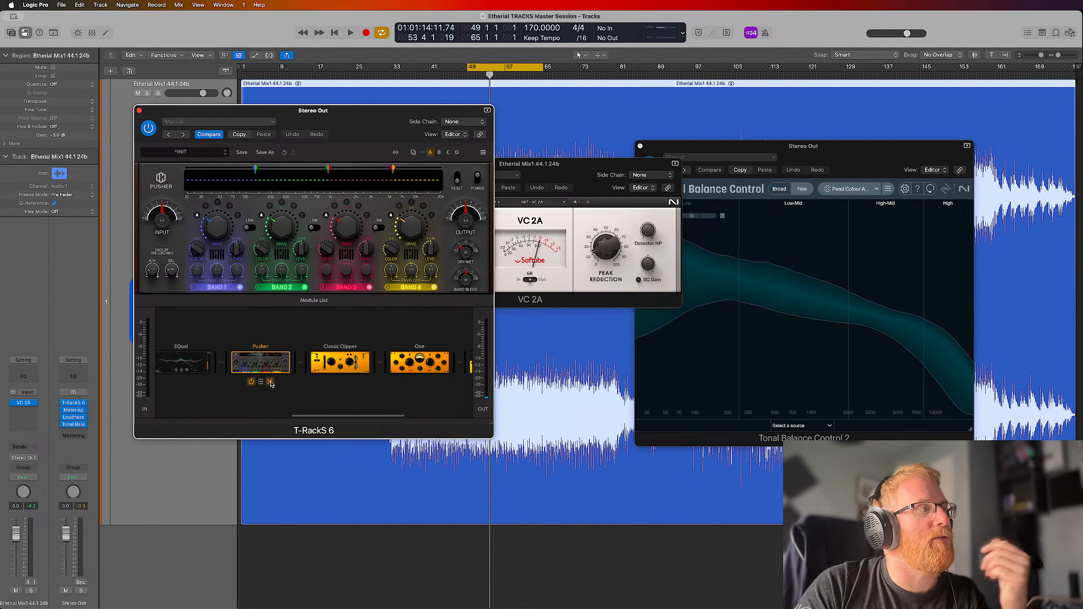
click(270, 383)
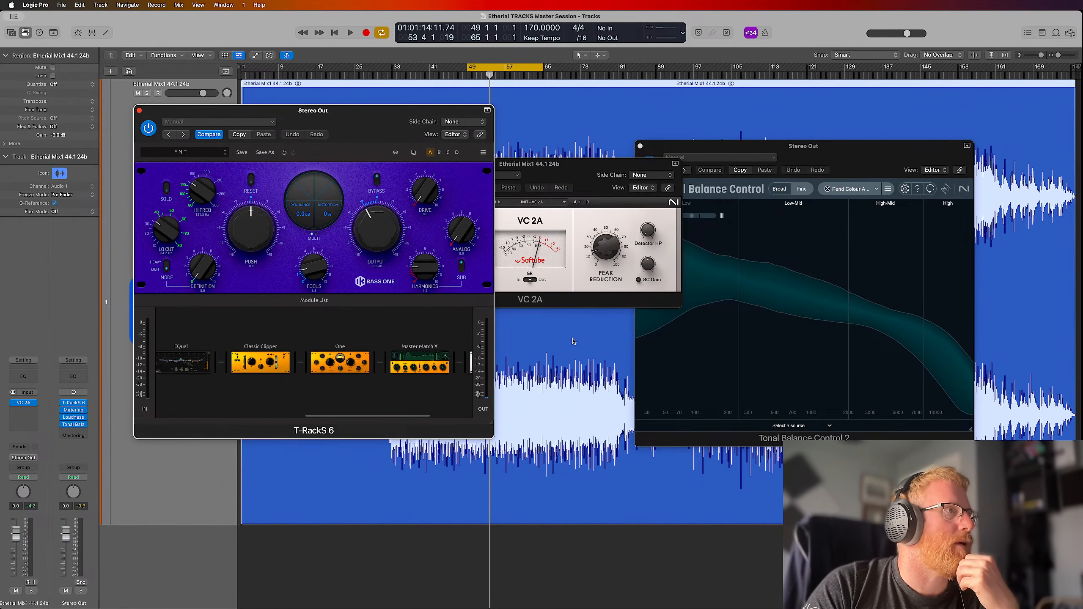
Replace VC 2A on the Etherial mix track with Softube's Dirty Tape Audio Unit in stereo
click(375, 518)
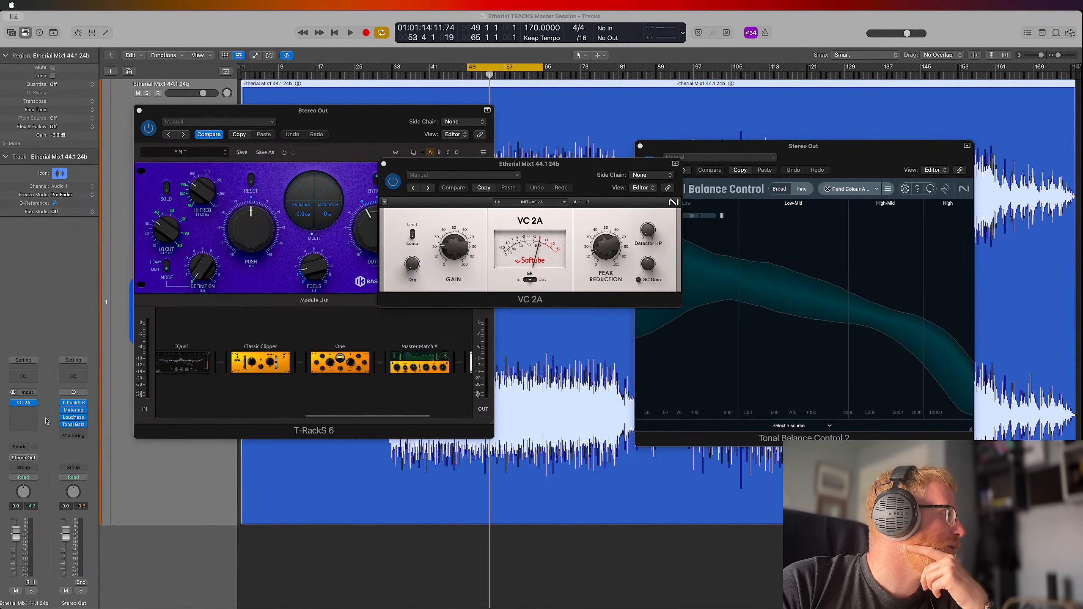
click(36, 406)
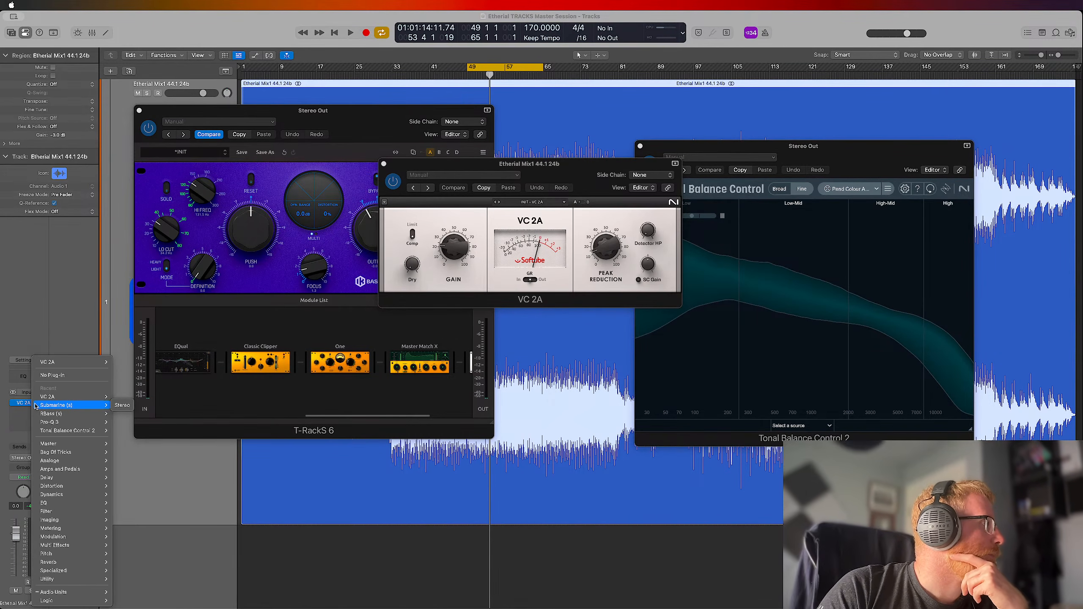
mouse_move(52, 592)
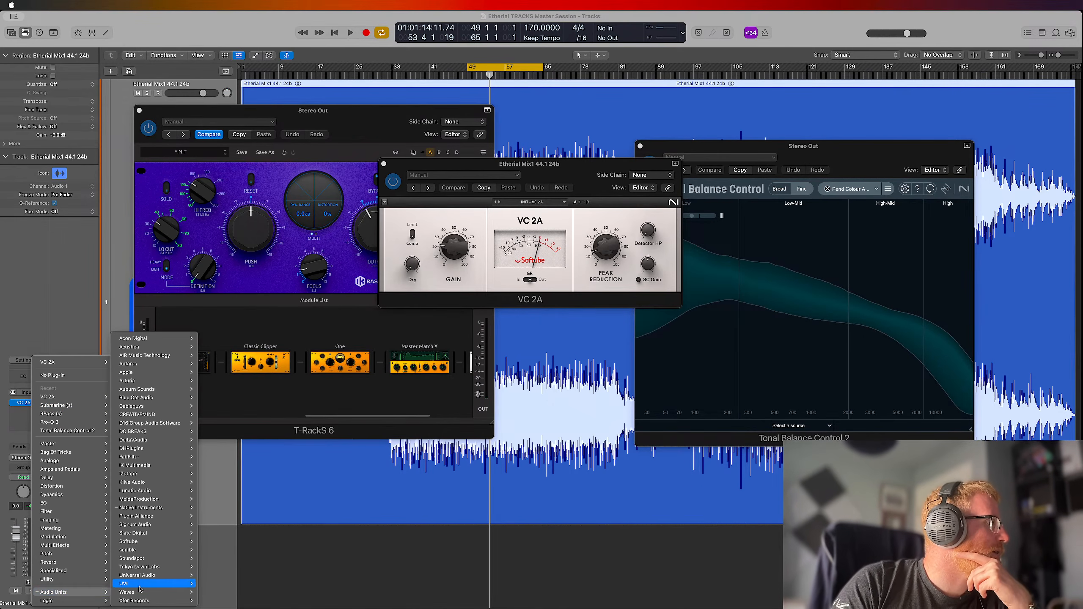
mouse_move(141, 575)
mouse_move(152, 543)
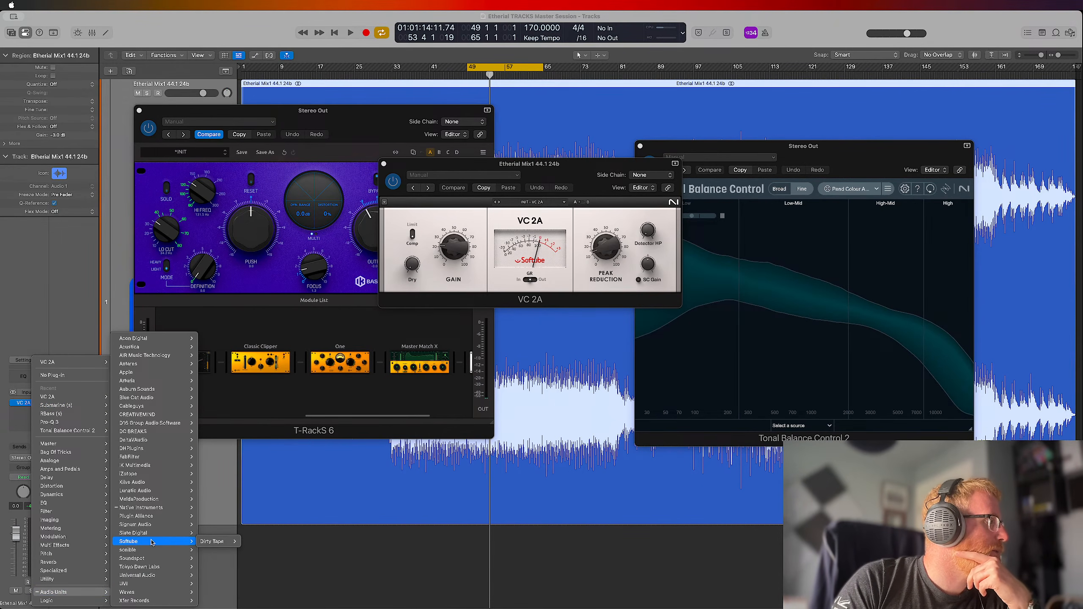
mouse_move(213, 541)
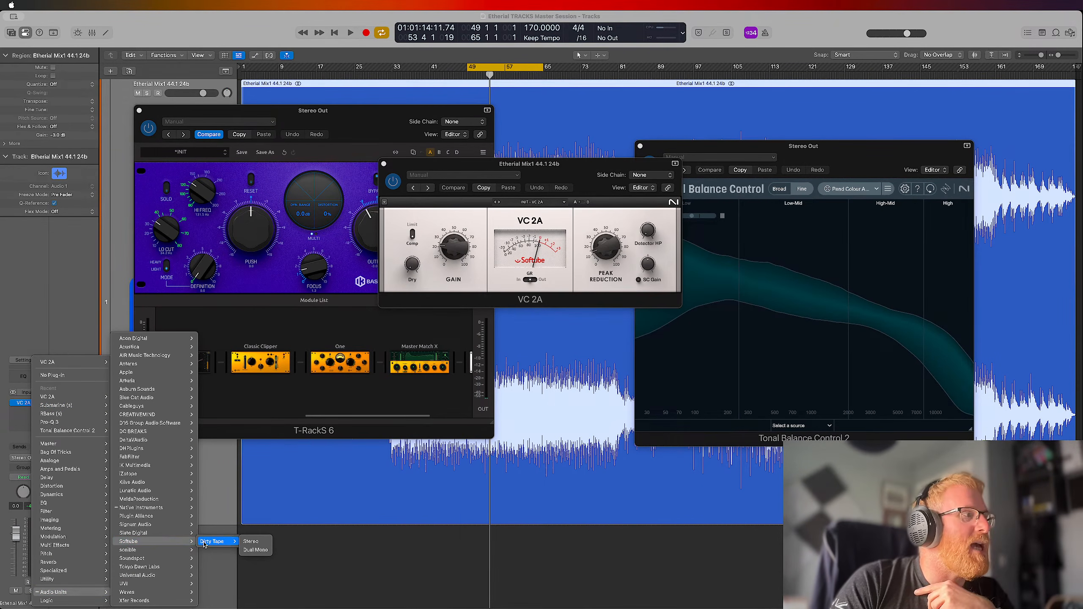
click(248, 546)
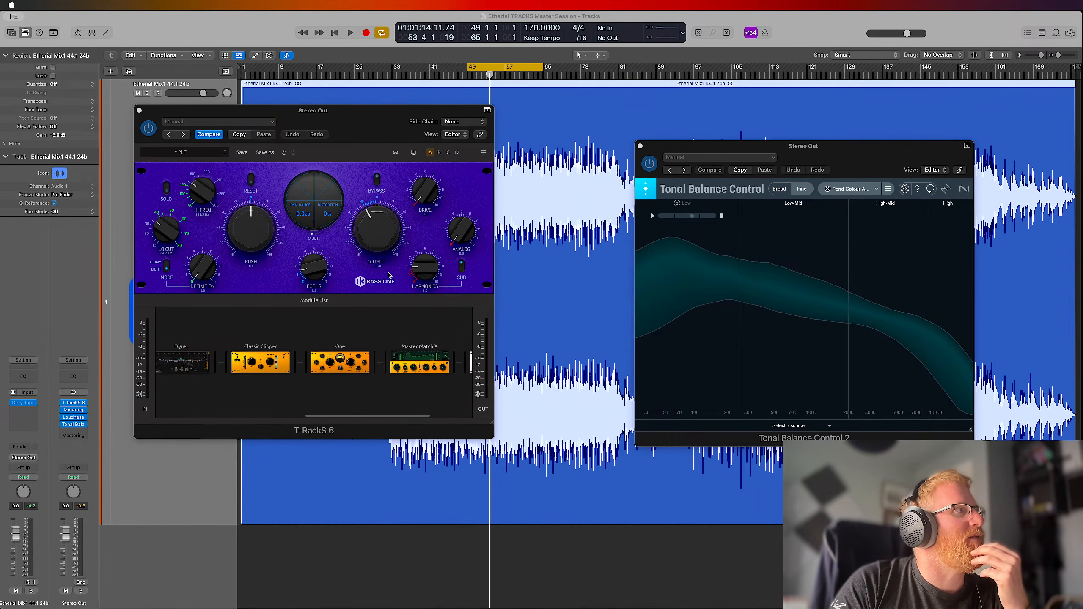
Open Dirty Tape's editor and place its window beside the T-RackS window
click(22, 404)
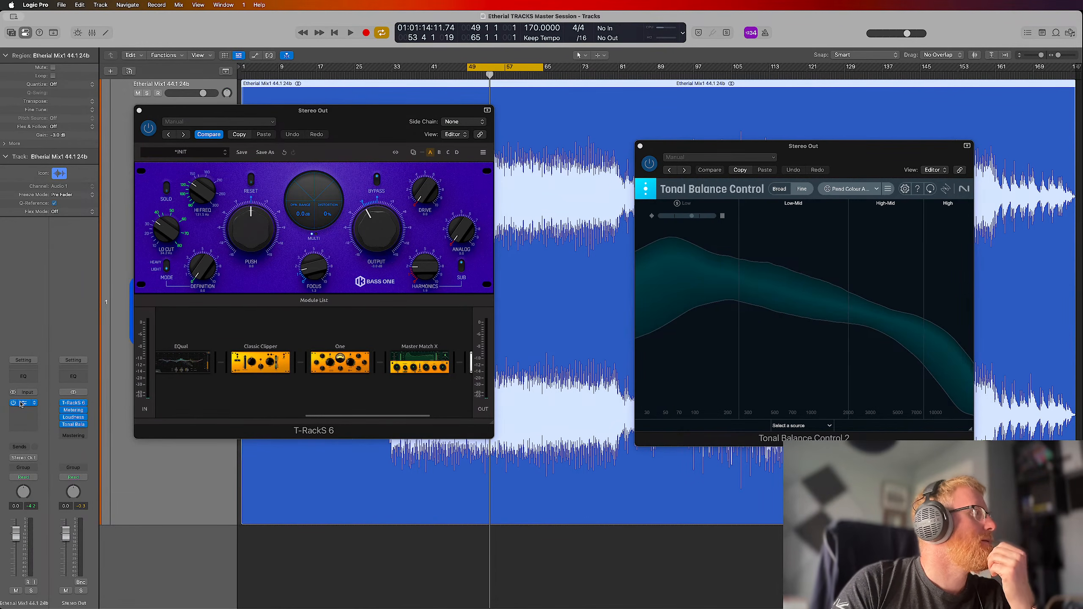
click(24, 404)
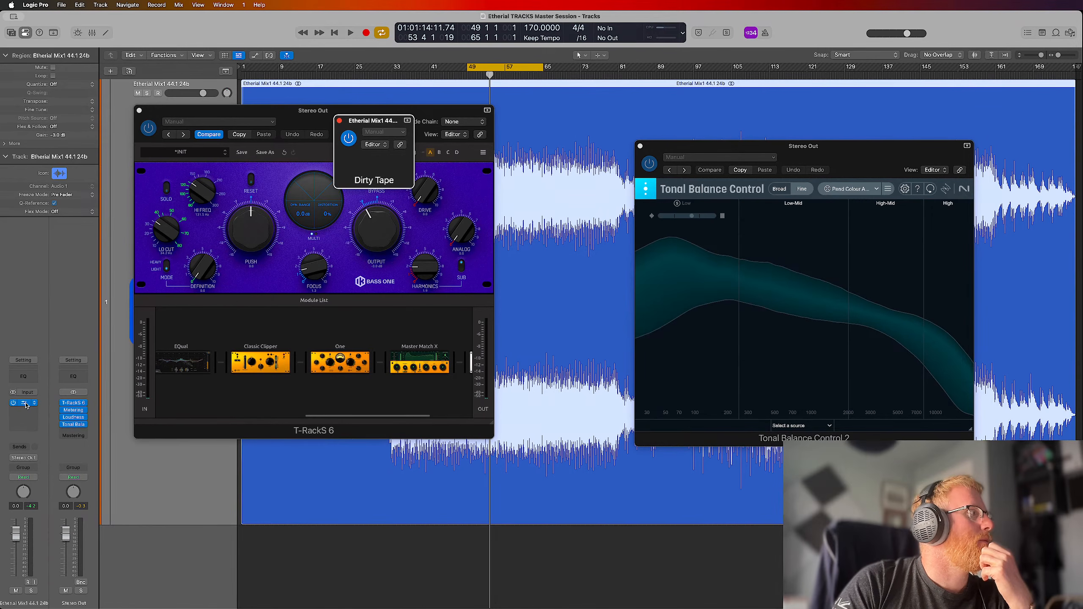
drag(372, 124, 560, 121)
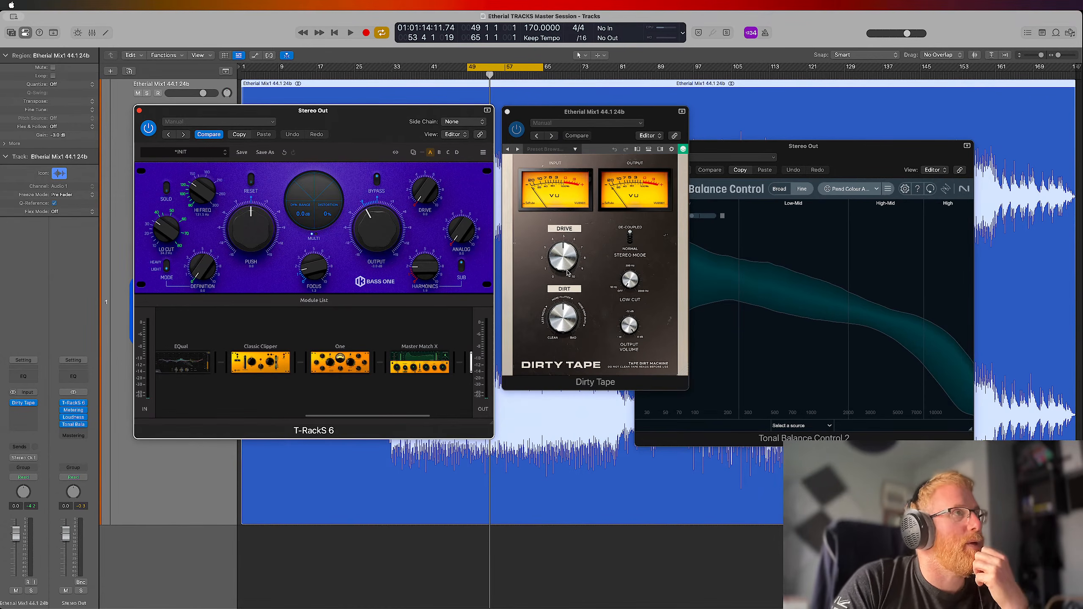
Replace Dirty Tape on the Etherial mix track with the Native Instruments VC 160 Audio Unit
click(34, 413)
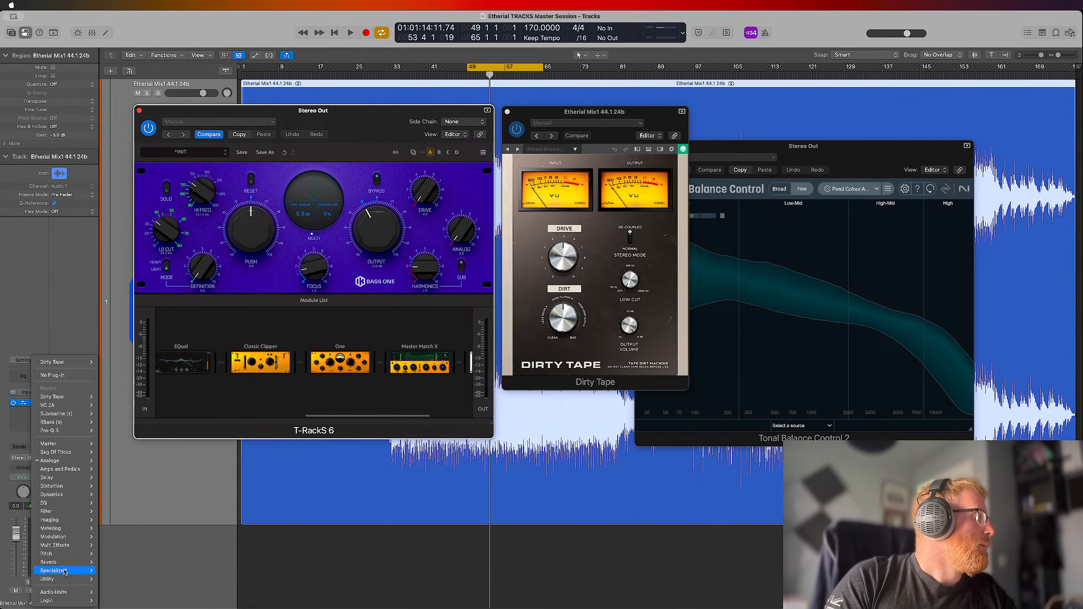
mouse_move(87, 594)
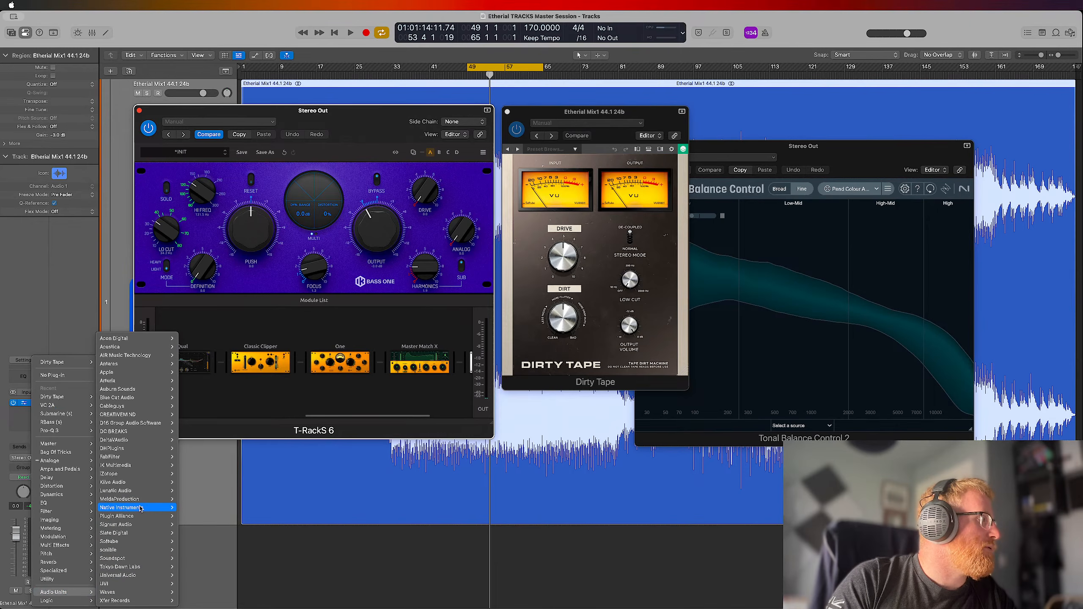
mouse_move(141, 508)
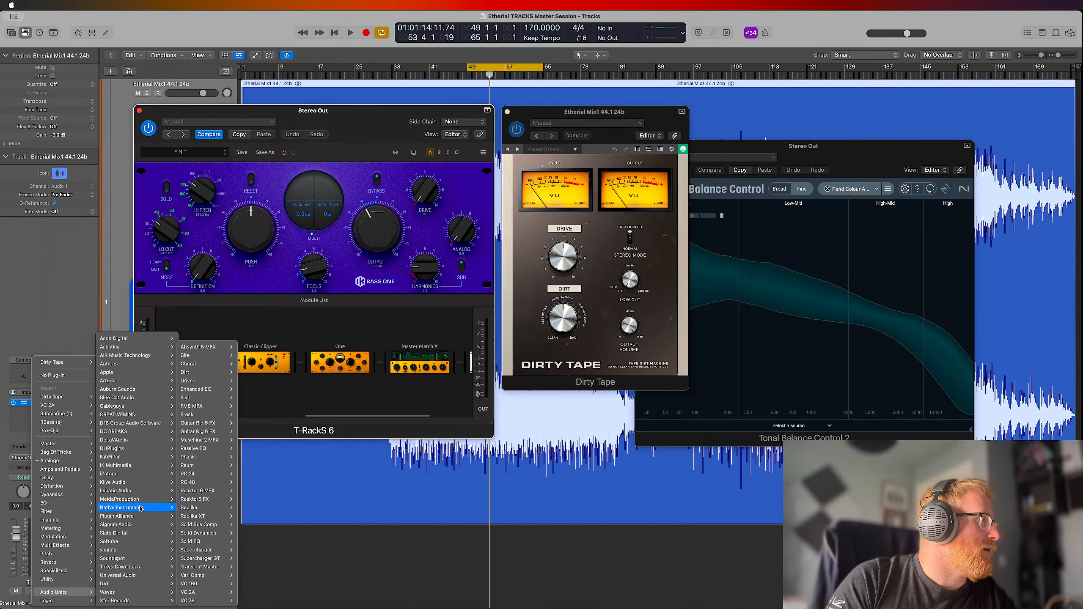
click(209, 587)
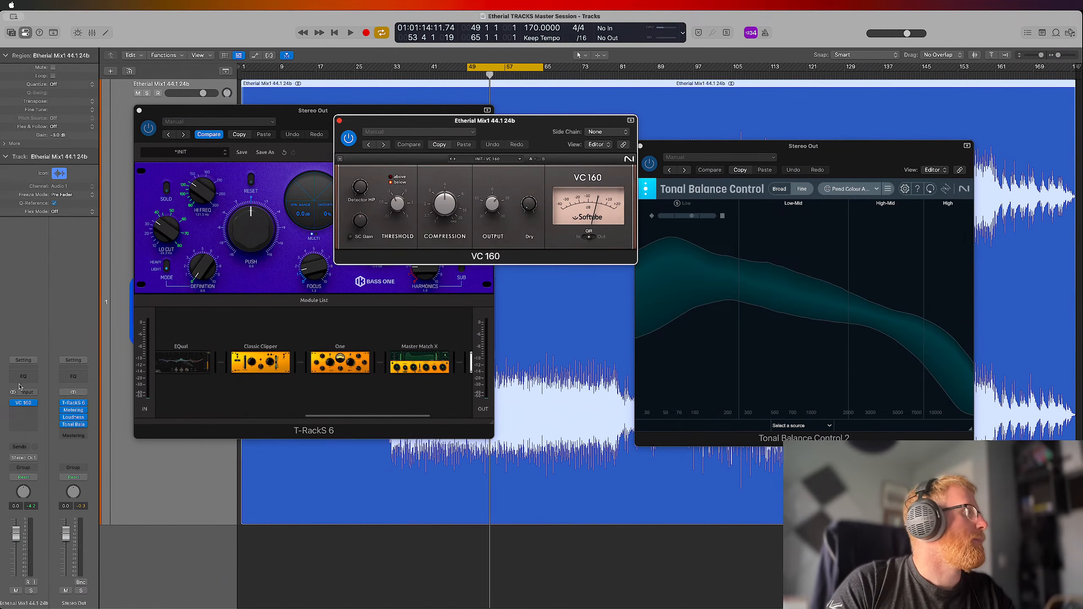
Add Native Instruments' Vari Comp Audio Unit in stereo to the insert slot below VC 160
click(30, 410)
mouse_move(52, 591)
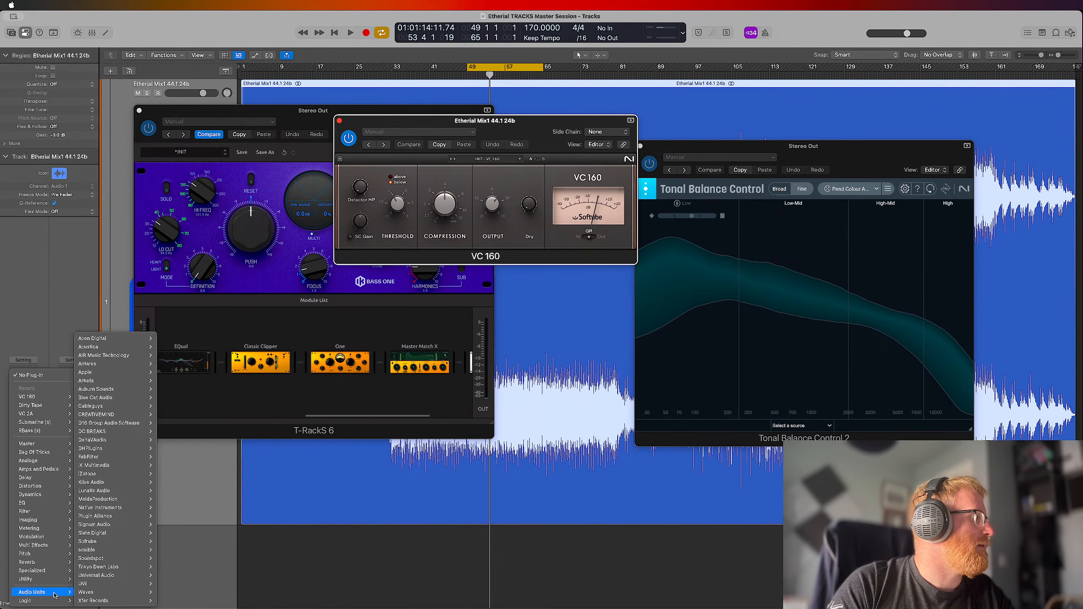
mouse_move(95, 599)
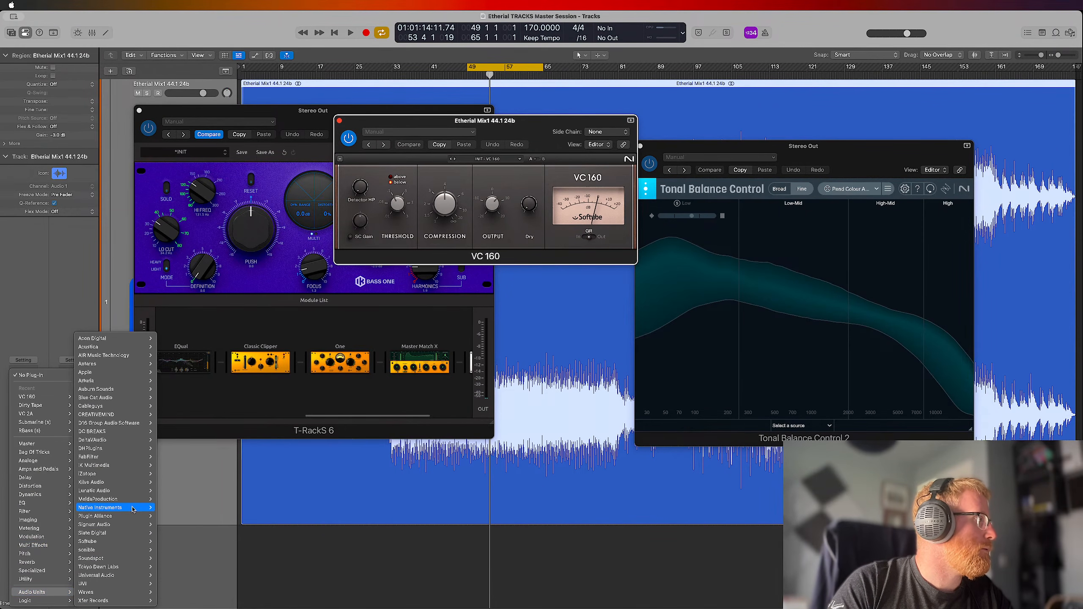
mouse_move(133, 509)
mouse_move(179, 601)
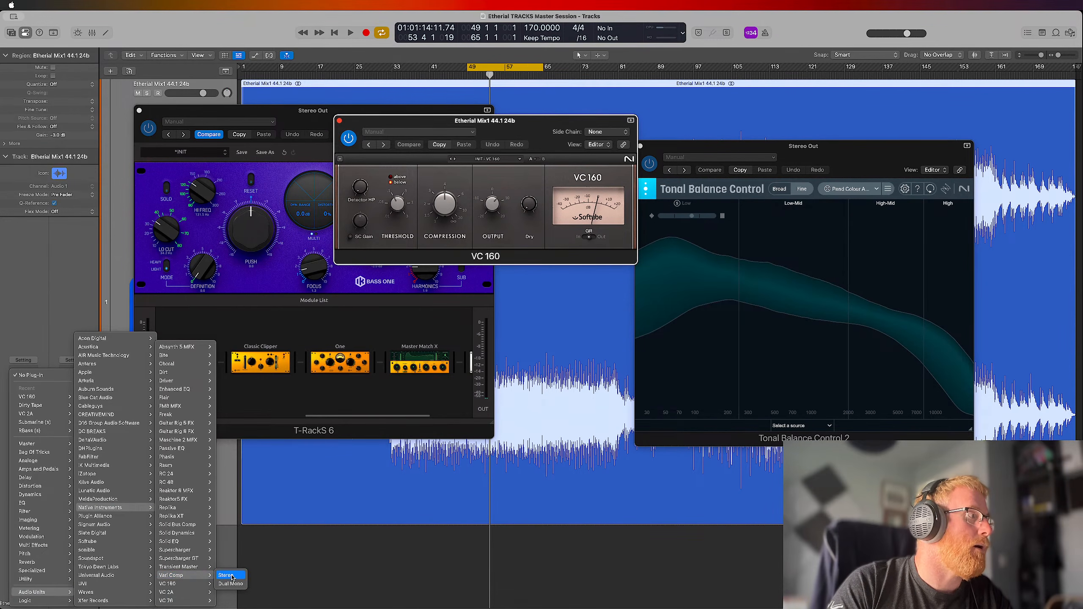
click(232, 576)
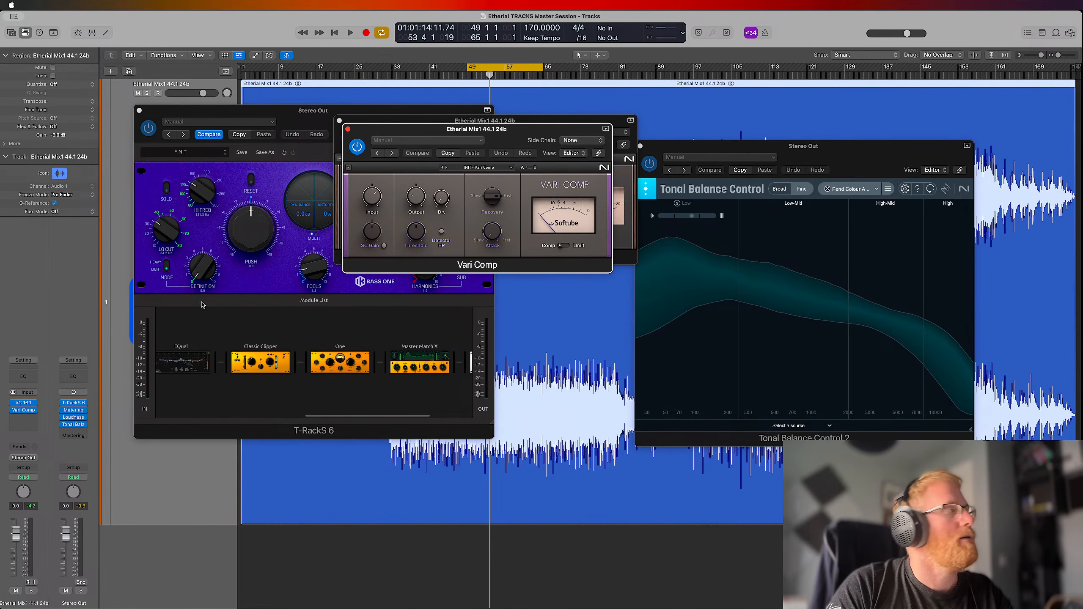
Remove both VC 160 and Vari Comp from the Etherial mix track's inserts
click(34, 403)
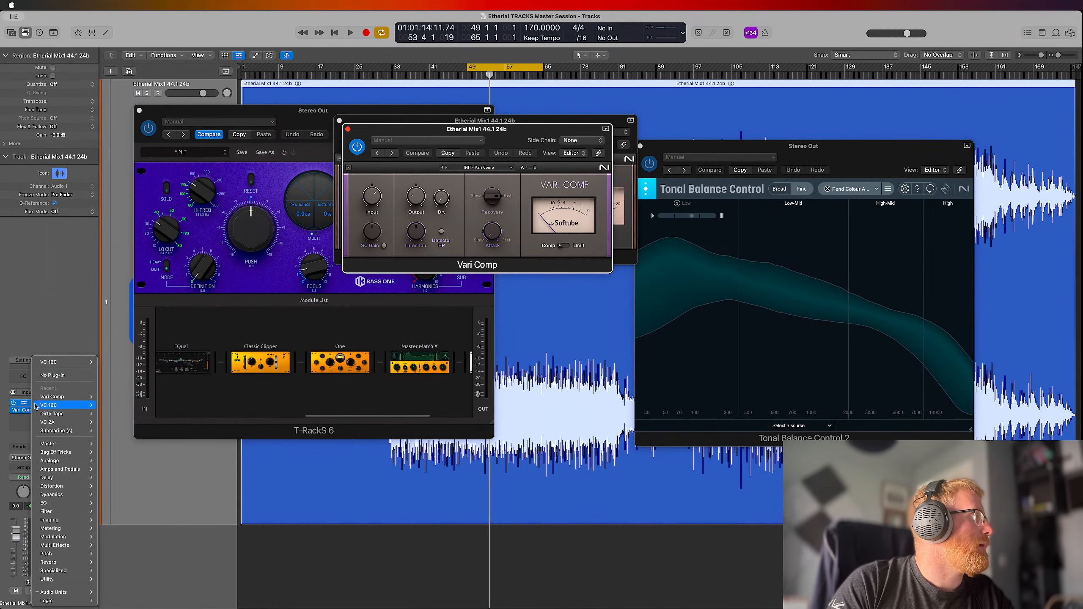
click(59, 375)
click(24, 403)
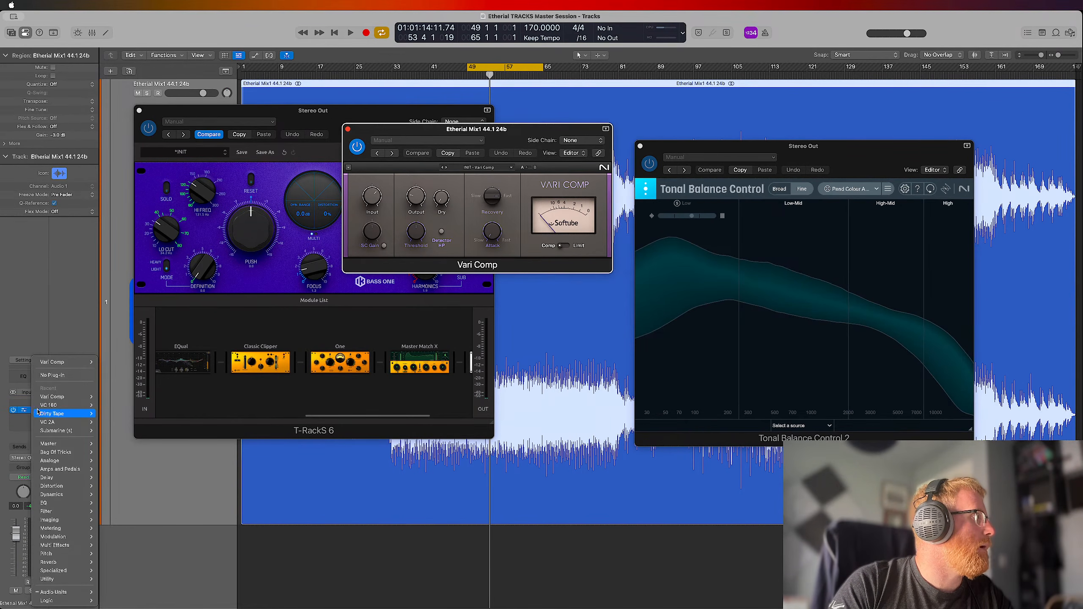
click(66, 378)
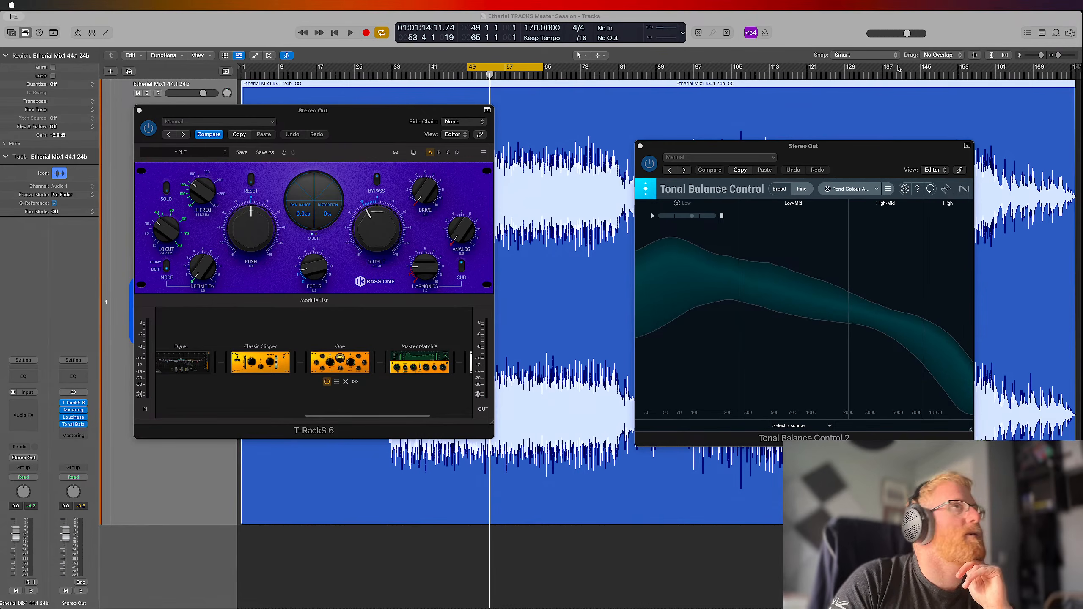
Look through the Audio Units manufacturers for the Etherial mix track's empty insert, including sonible and Xfer Records, without loading a plug-in
click(1082, 16)
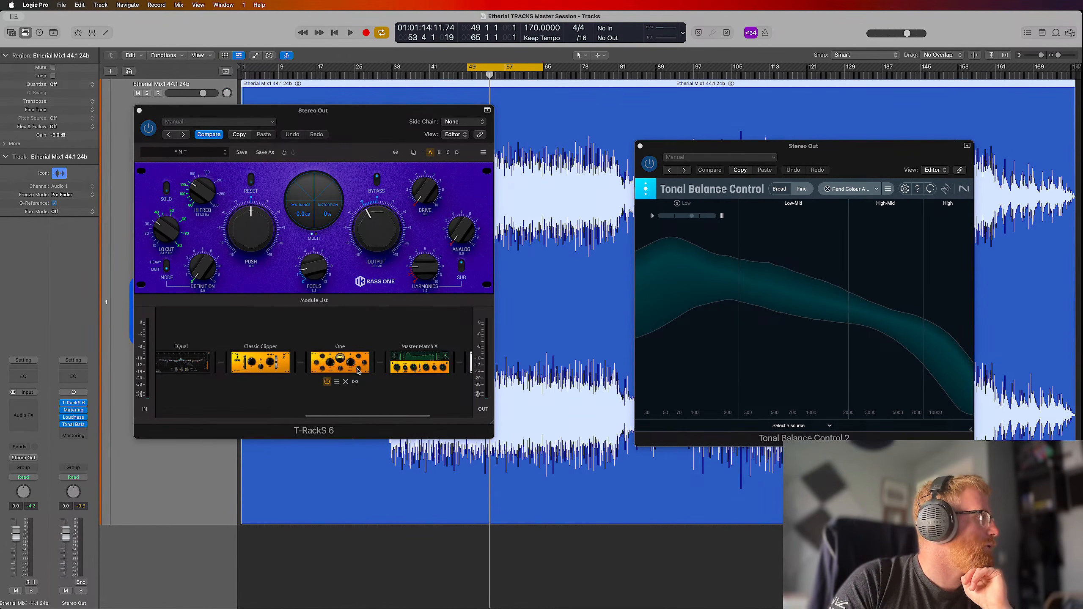
click(32, 403)
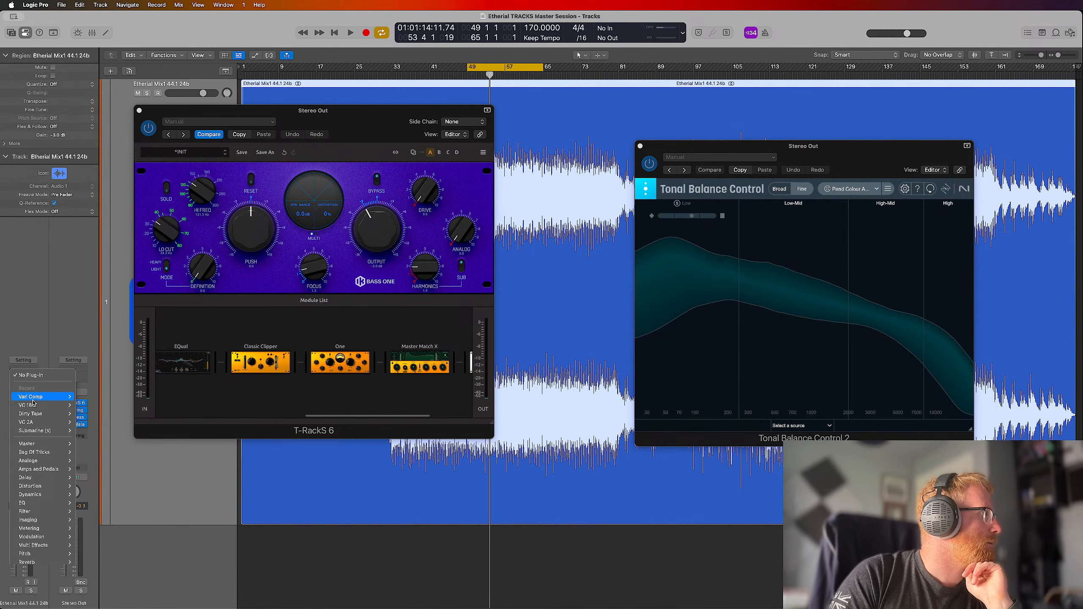
mouse_move(47, 446)
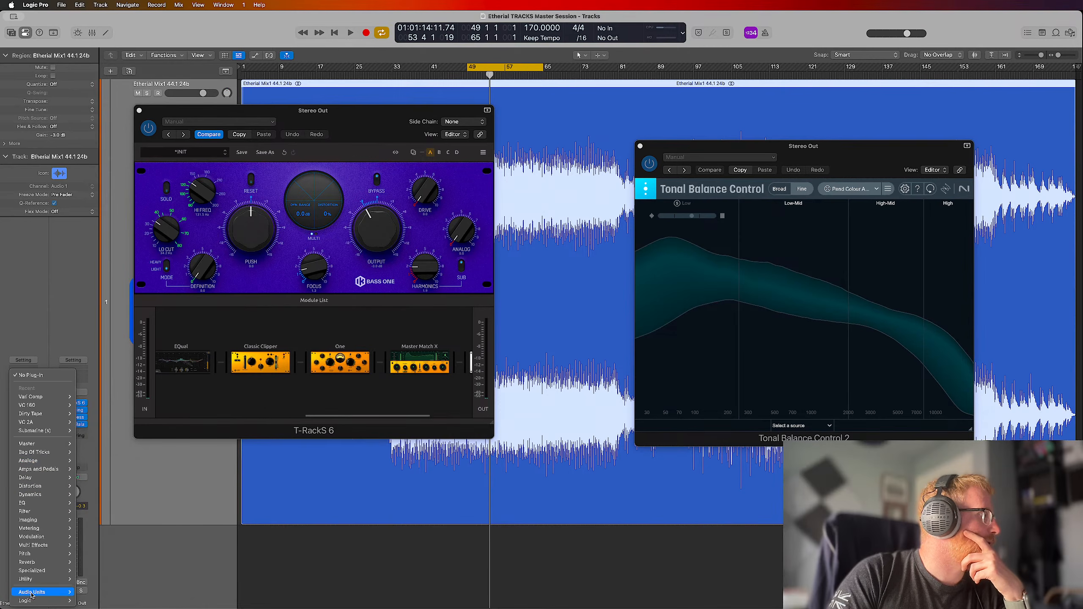
mouse_move(63, 594)
mouse_move(107, 338)
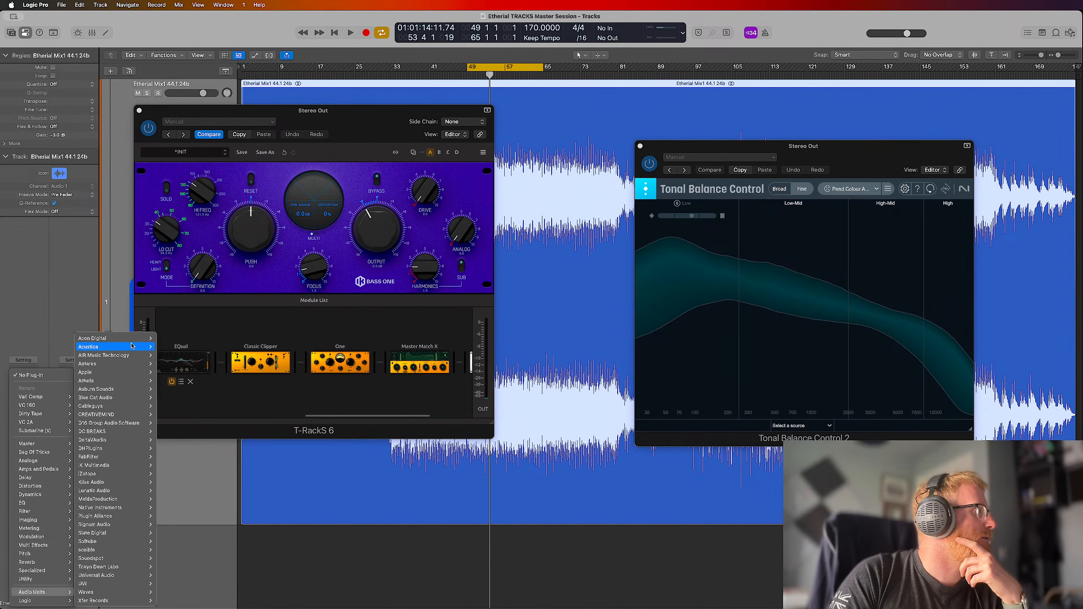
mouse_move(186, 356)
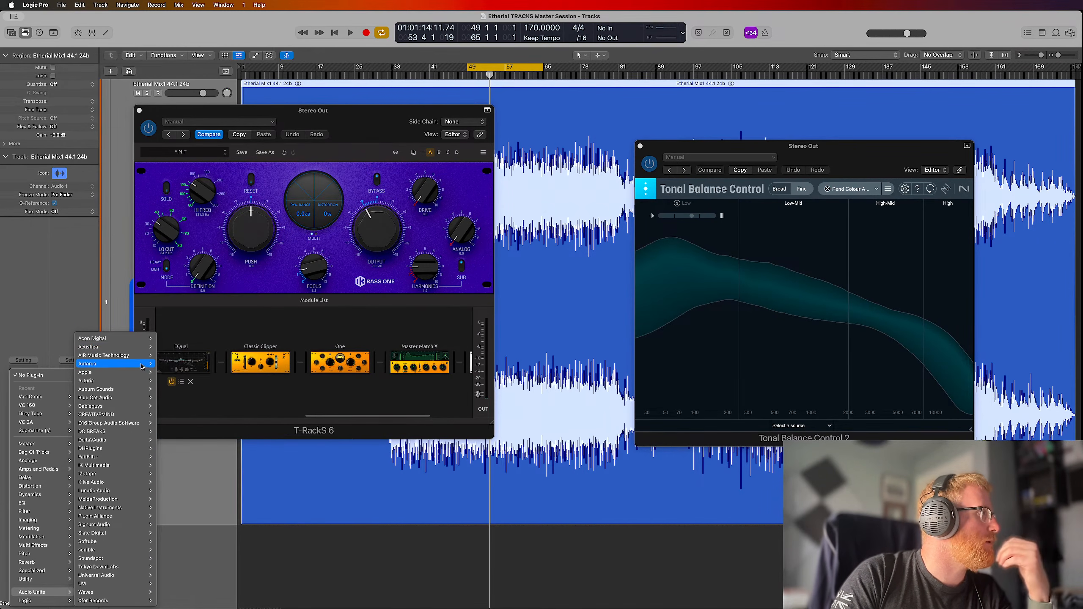
mouse_move(138, 375)
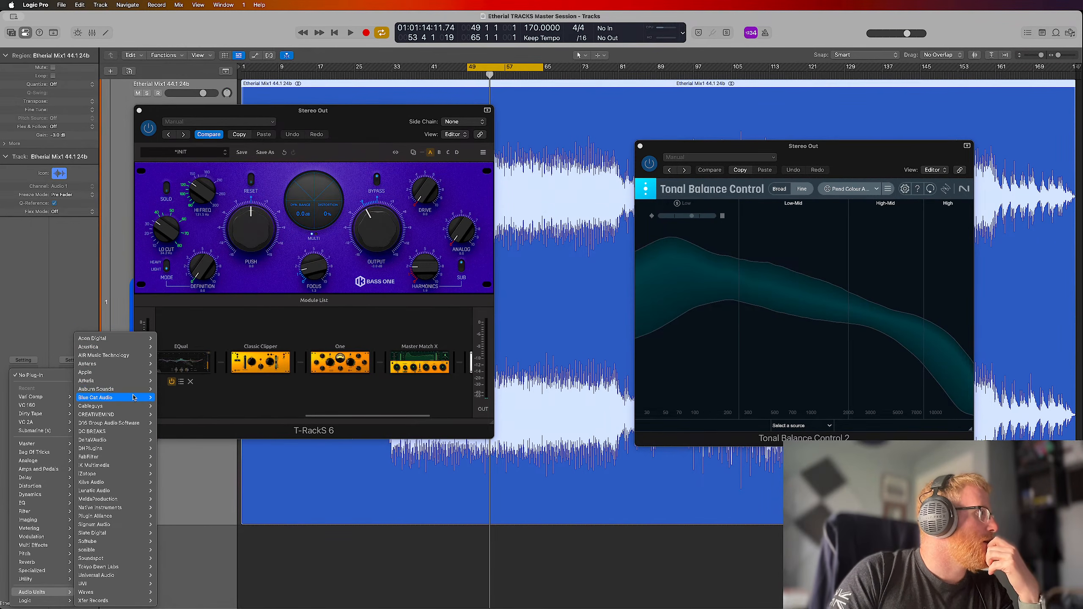
mouse_move(133, 398)
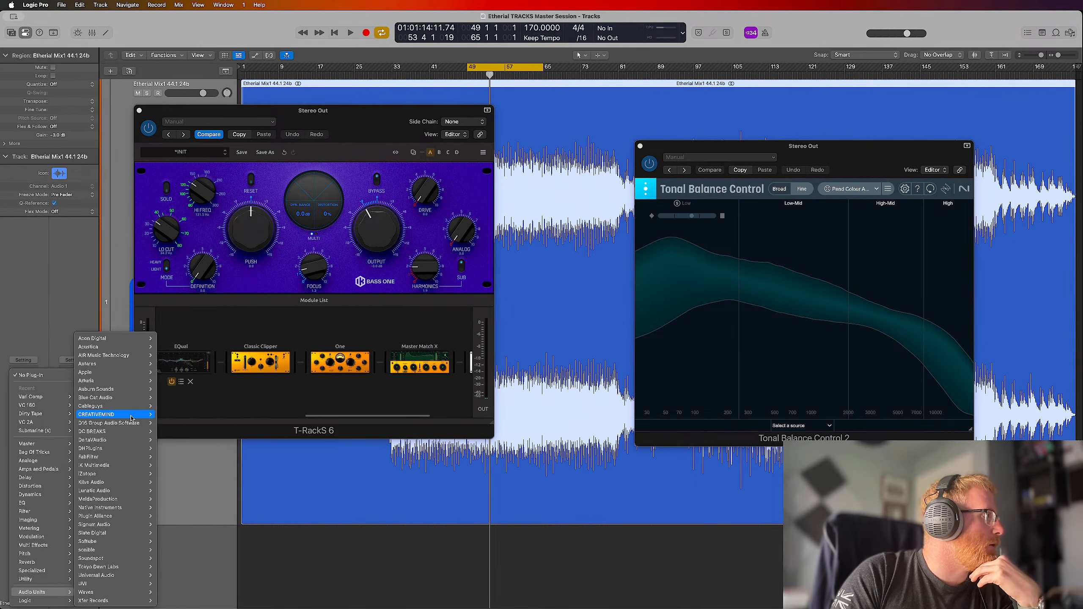
mouse_move(131, 417)
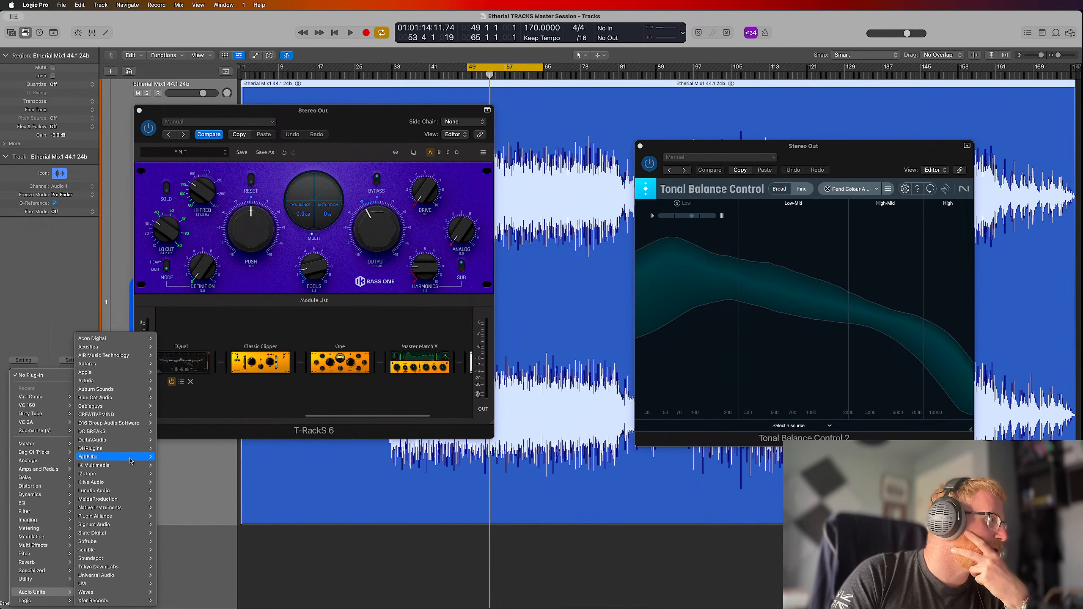
mouse_move(138, 554)
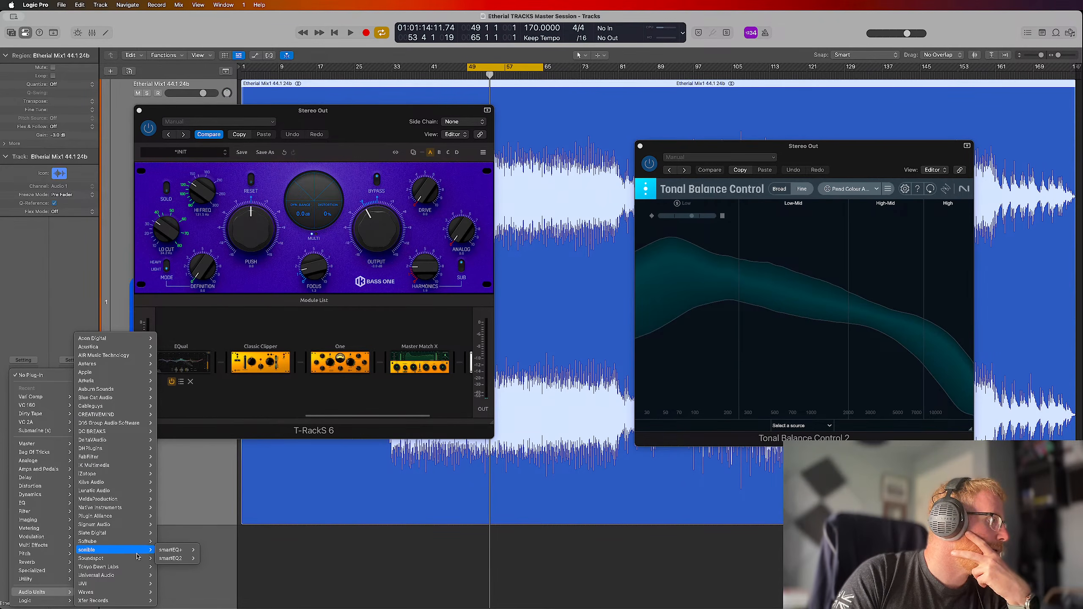
mouse_move(195, 552)
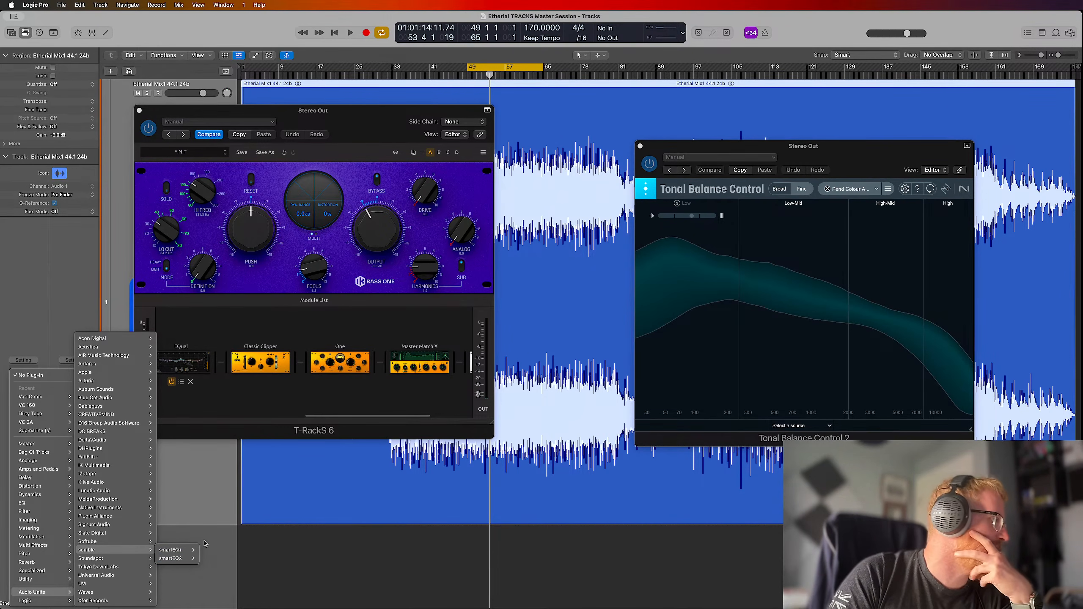
mouse_move(124, 591)
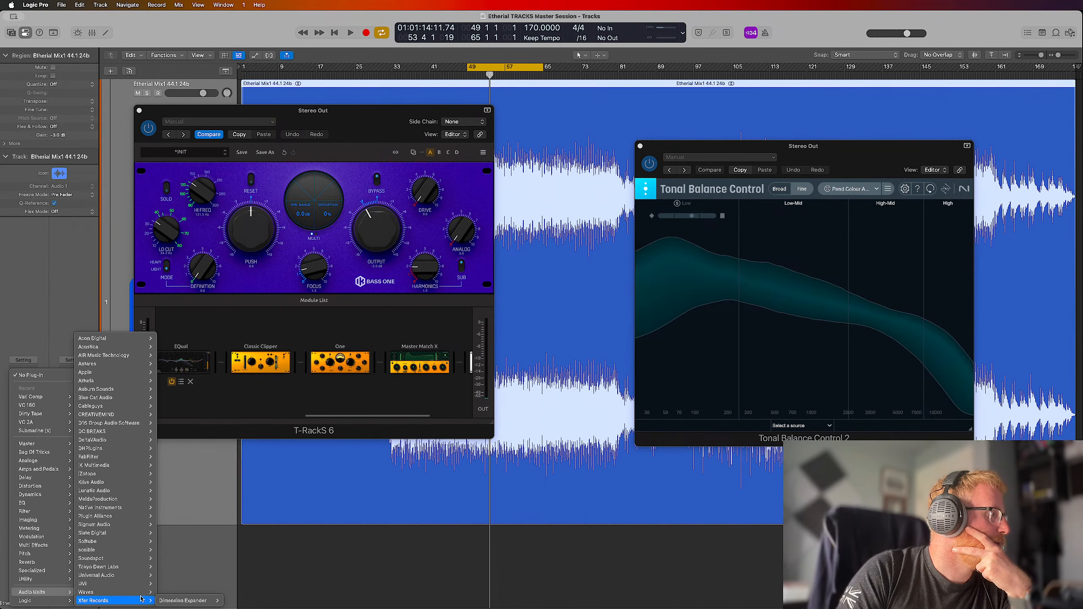
click(186, 554)
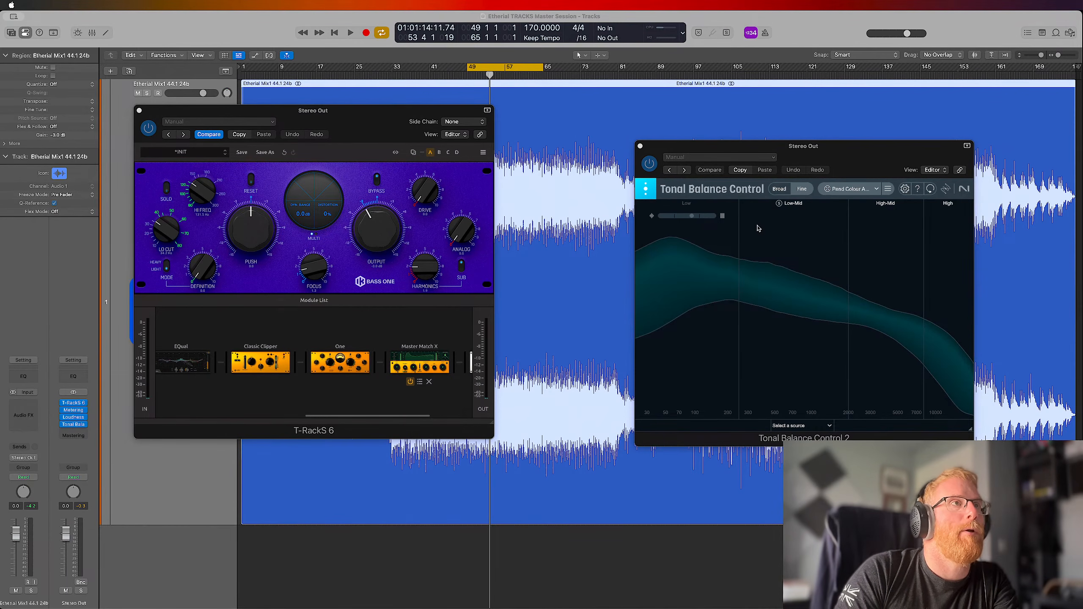
Close the Tonal Balance Control window and move the T-RackS window clear of the track header
drag(819, 156, 791, 131)
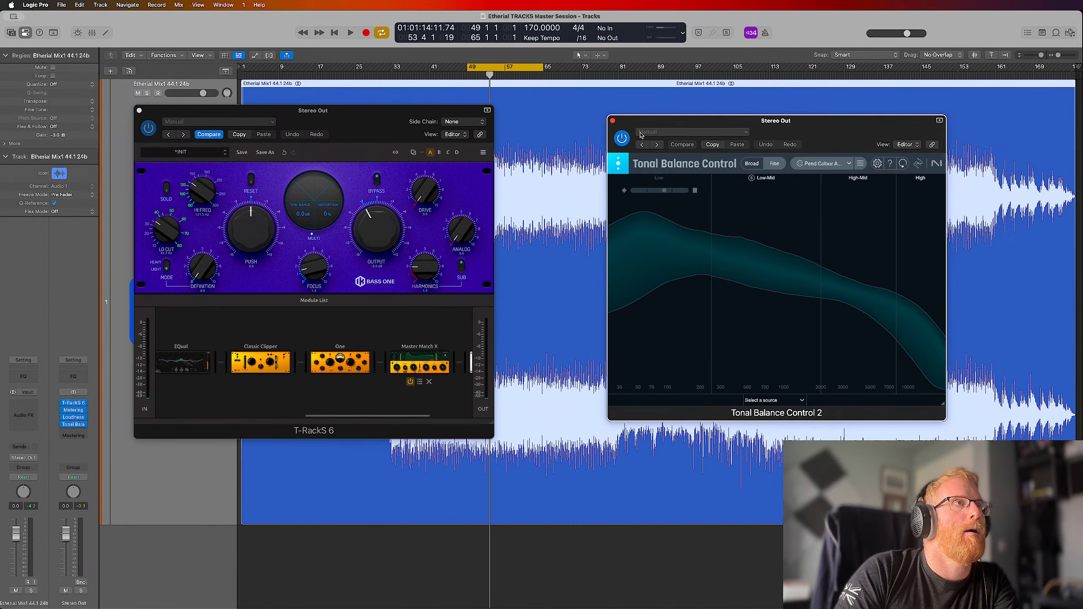
click(613, 121)
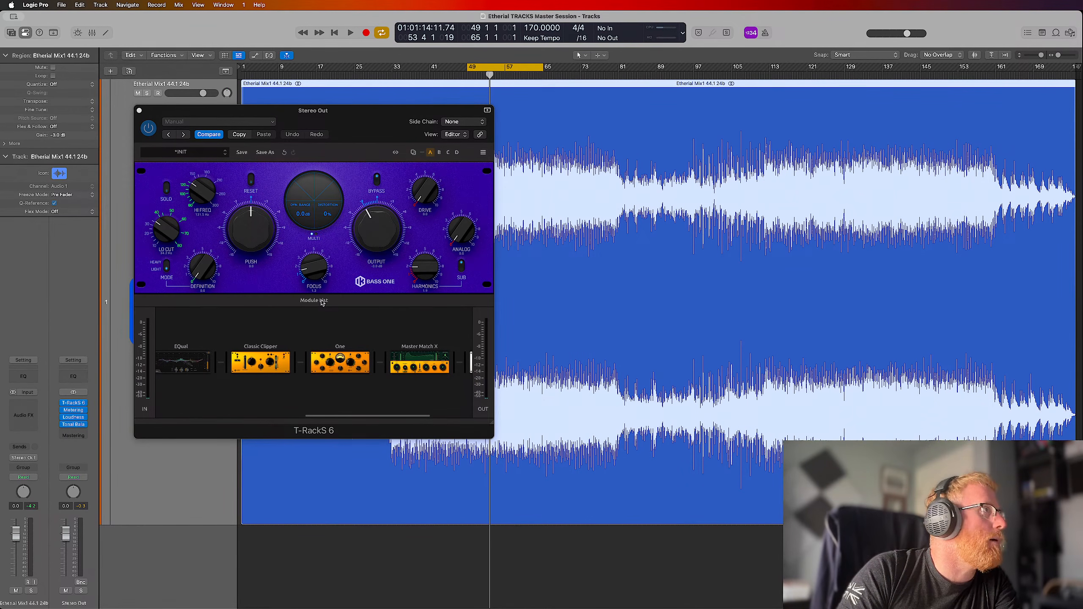
drag(371, 120, 693, 121)
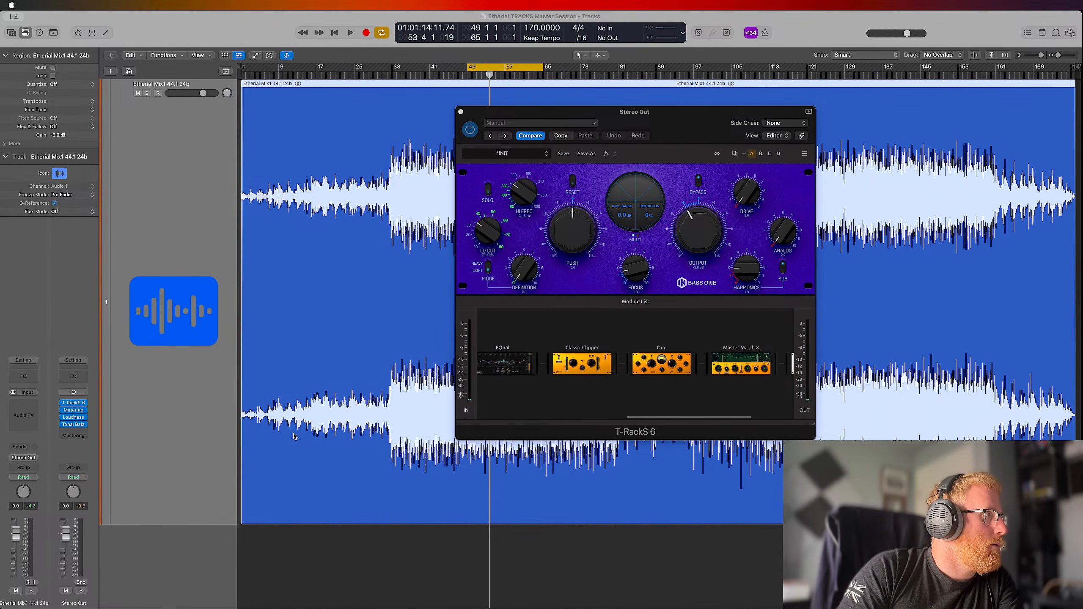
Turn off the cycle range at bars 49 to 65 and return the playhead to the project start
click(499, 69)
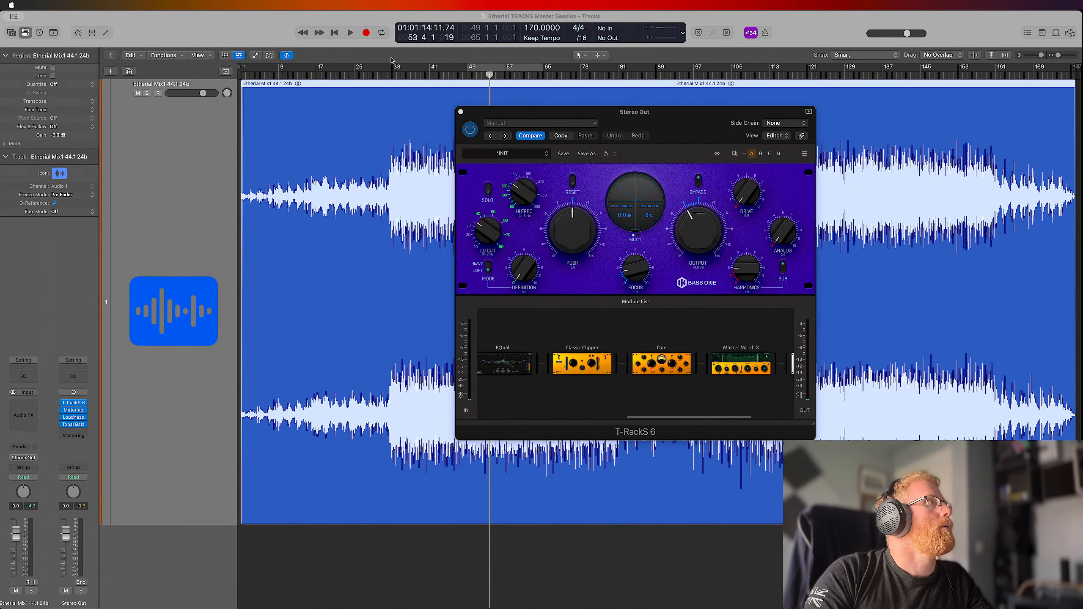
click(234, 25)
key(Return)
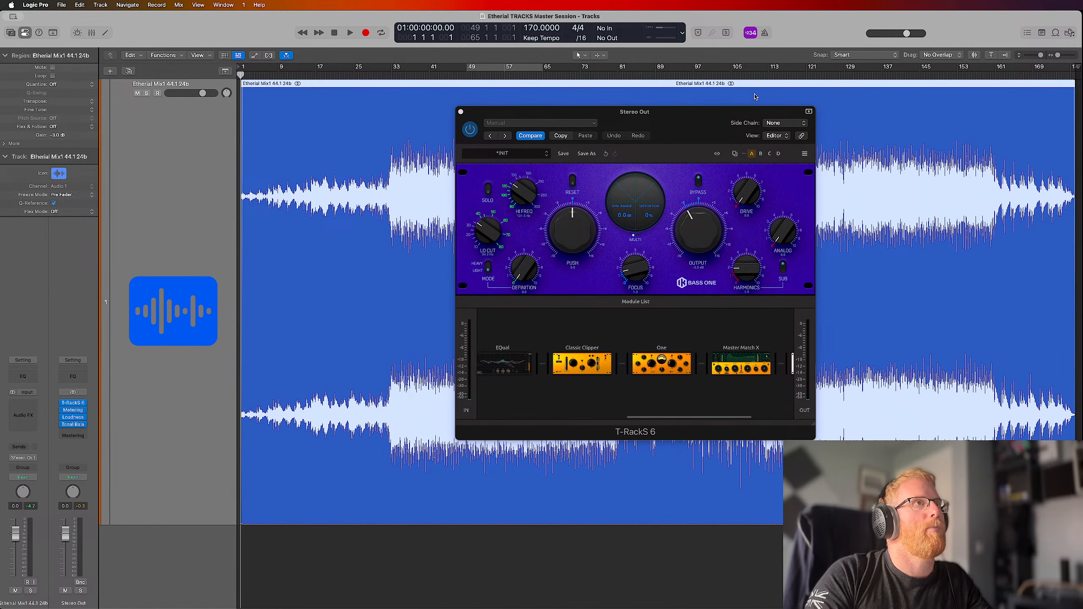
Reduce the Etherial mix track's height and reposition the T-RackS window over the lower part of the arrangement
drag(702, 114, 520, 147)
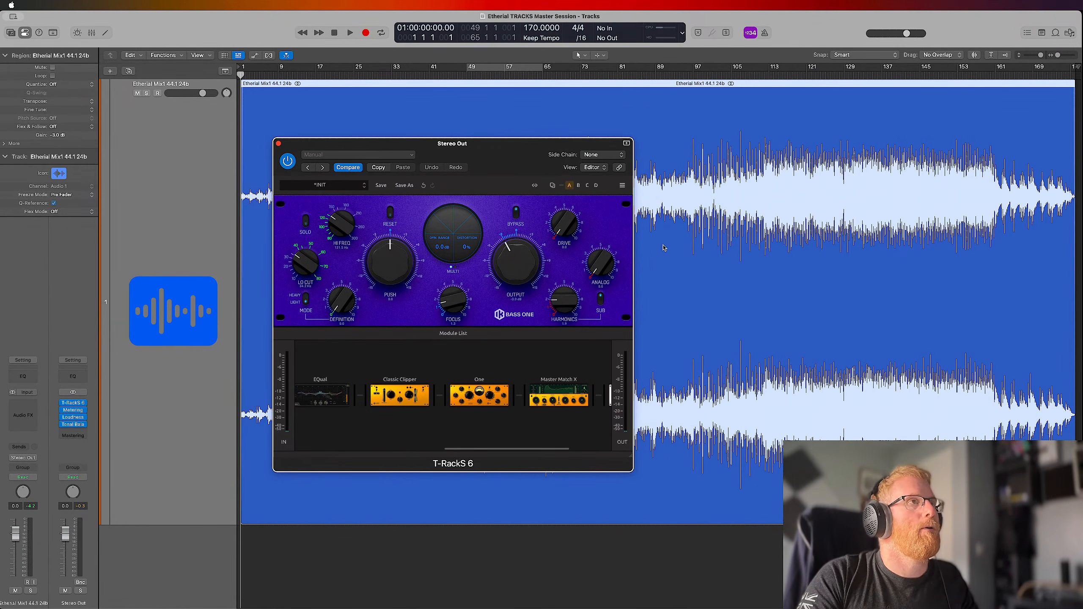
scroll(696, 249, down, 5)
drag(469, 149, 405, 172)
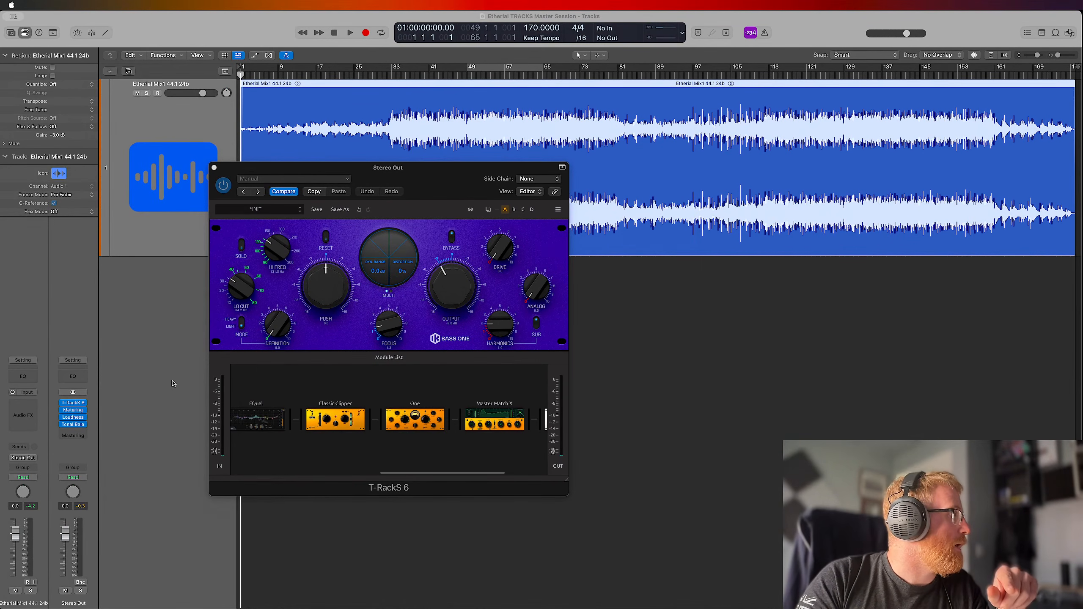
Insert Bus FORCE in stereo from the Master category on the Etherial mix track
click(26, 405)
mouse_move(42, 443)
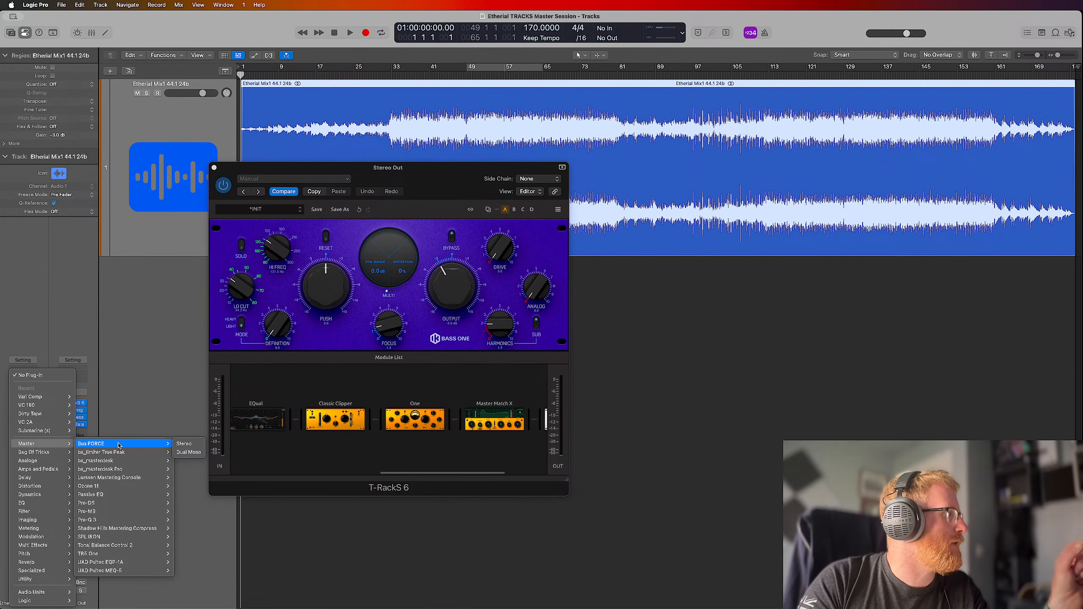
click(183, 446)
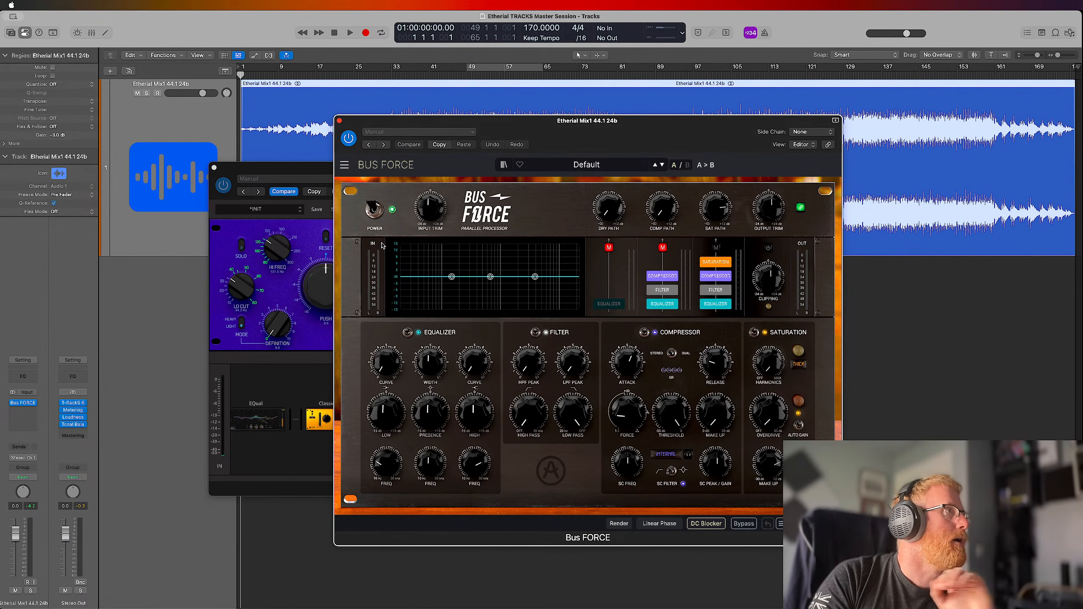
Replace Bus FORCE with Efx MOTIONS from the Bag Of Tricks category on the Etherial mix track and move its window higher
click(36, 404)
mouse_move(36, 406)
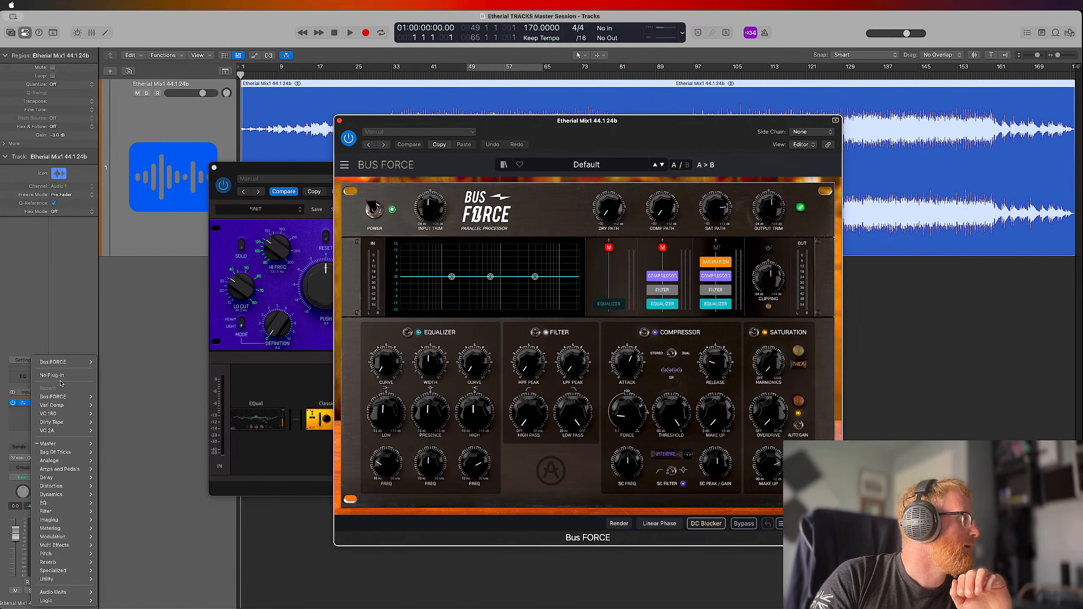
click(37, 356)
click(35, 404)
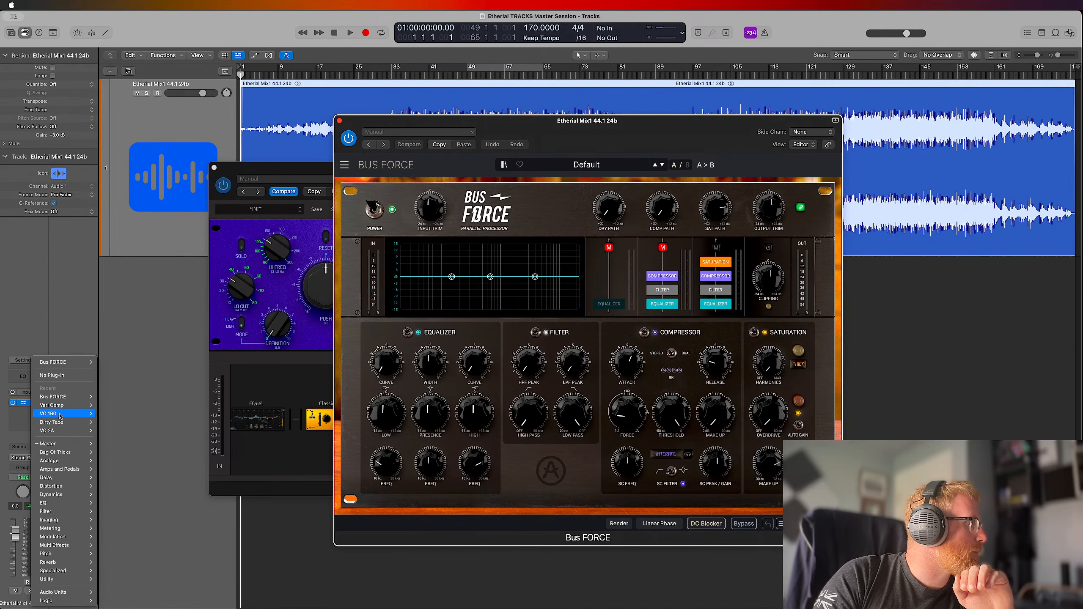
mouse_move(66, 454)
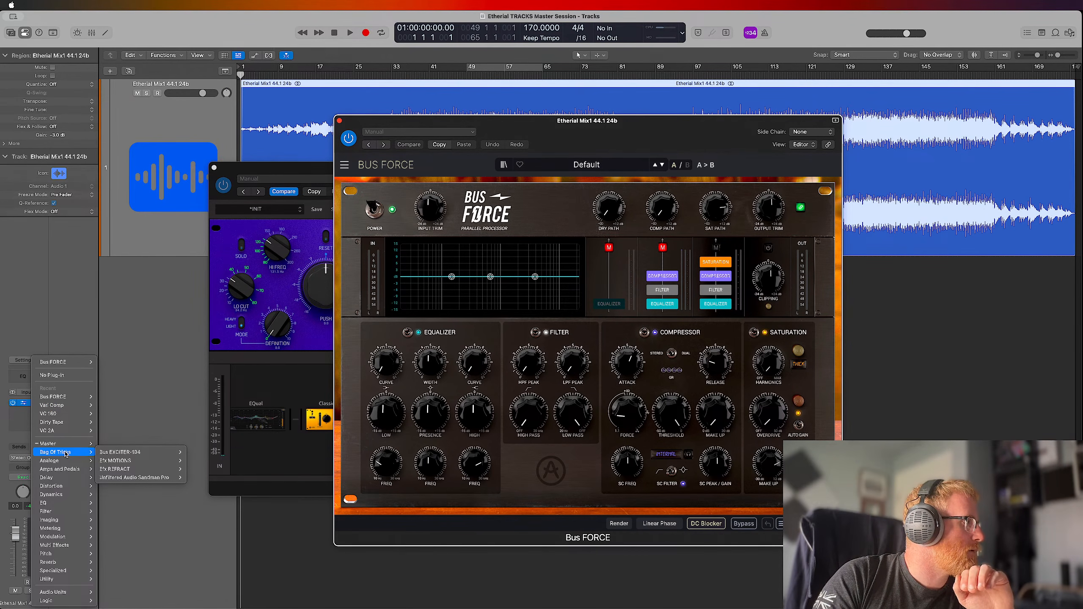
mouse_move(105, 454)
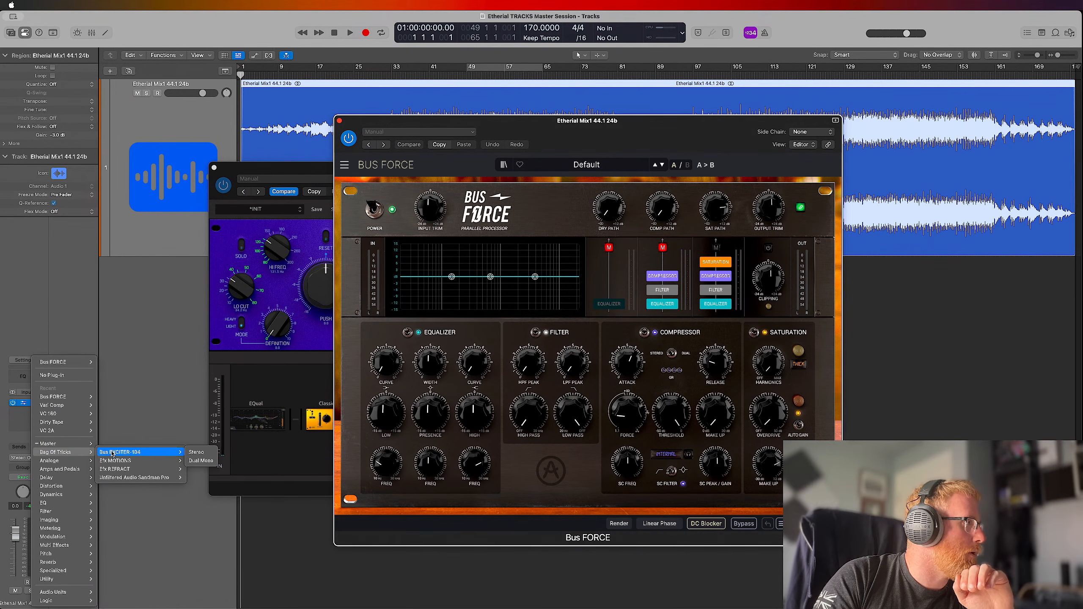
click(193, 462)
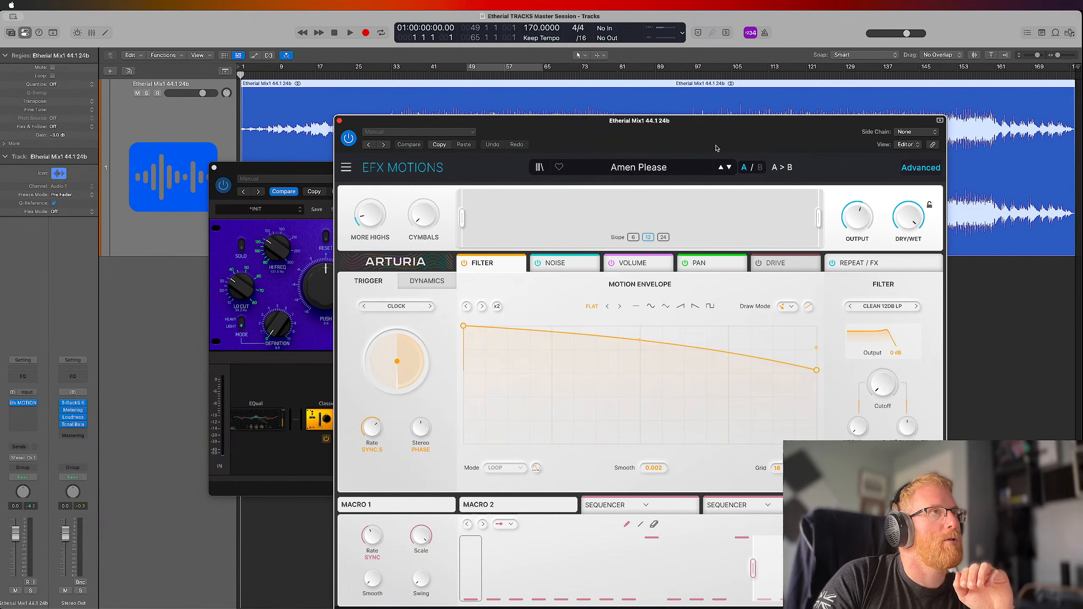
drag(716, 148, 708, 104)
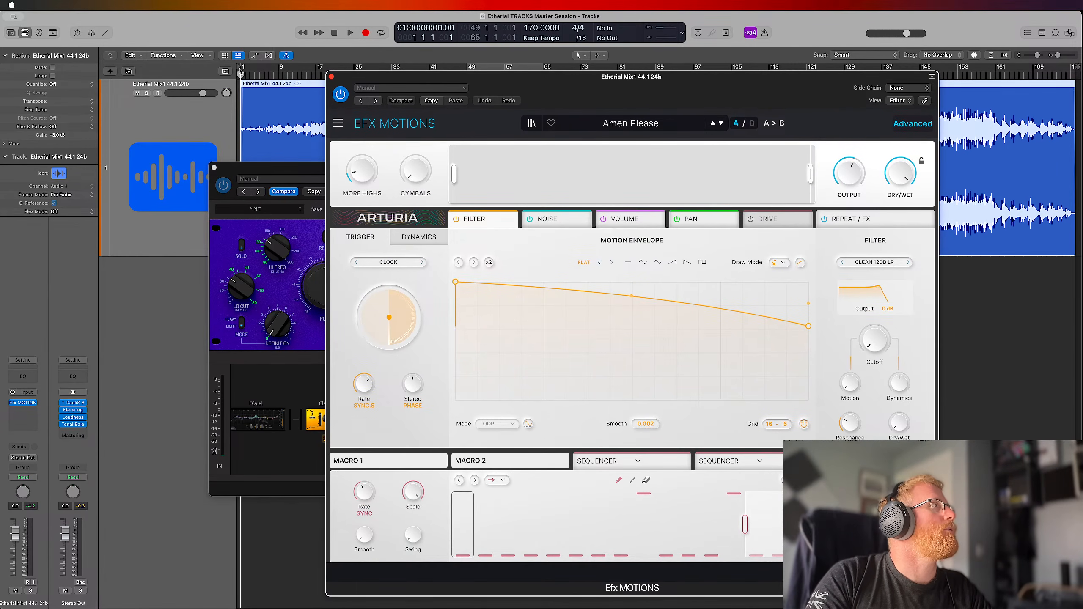
Loop bars 1 to 9 in playback and audition the Efx MOTIONS presets from Amen Please through Circulate to Deteriorate
drag(279, 67, 241, 73)
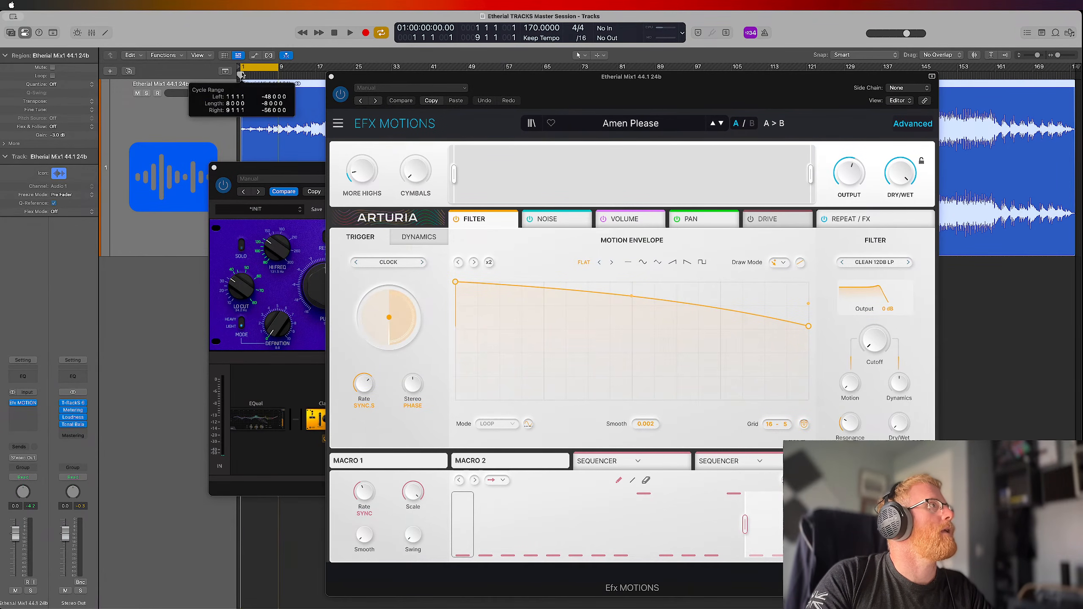
key(space)
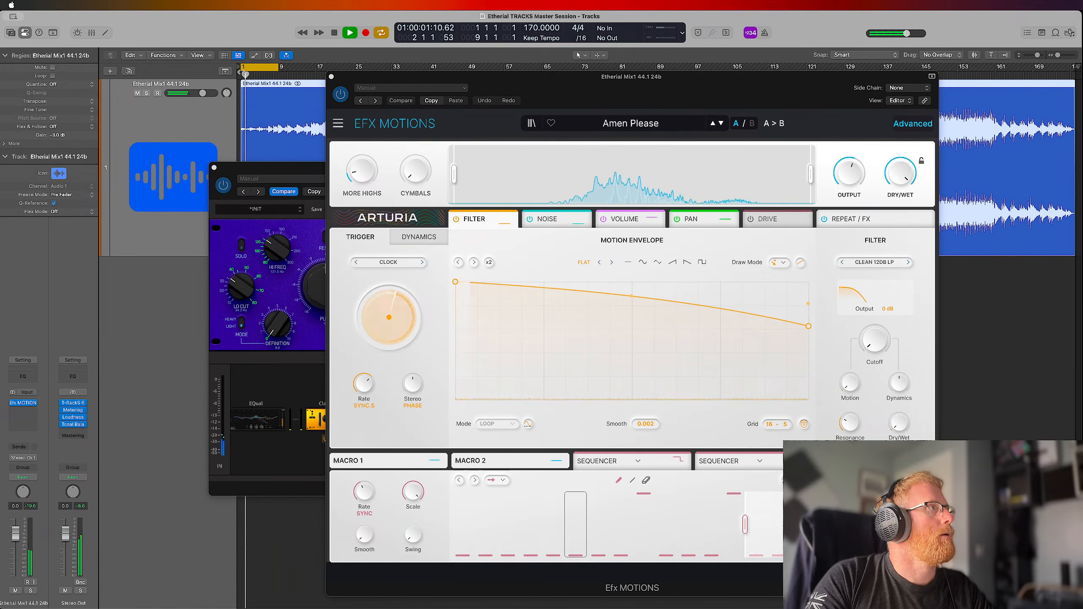
click(722, 124)
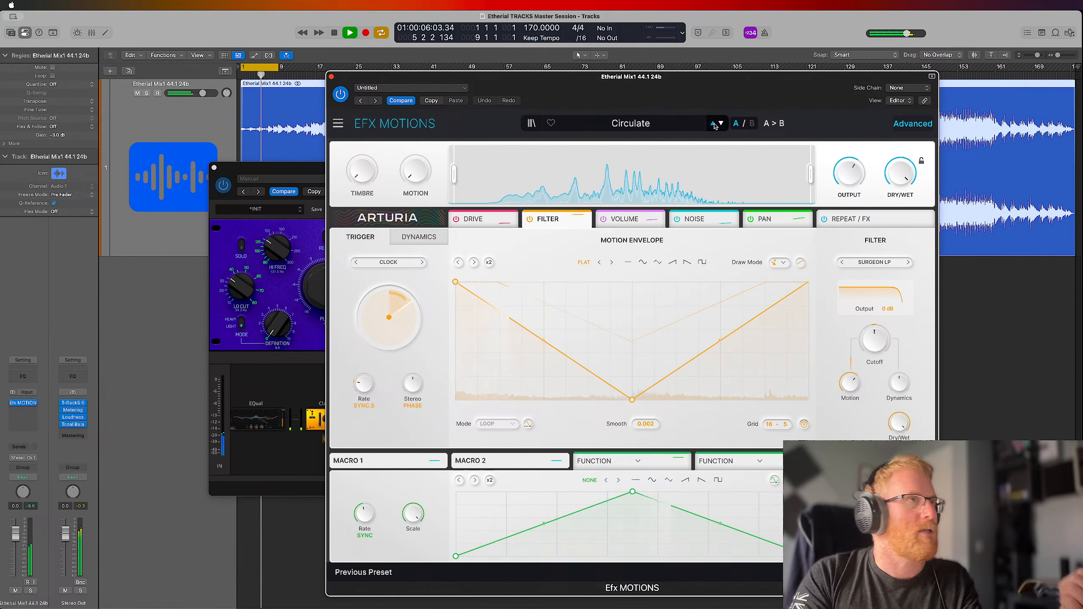
click(722, 124)
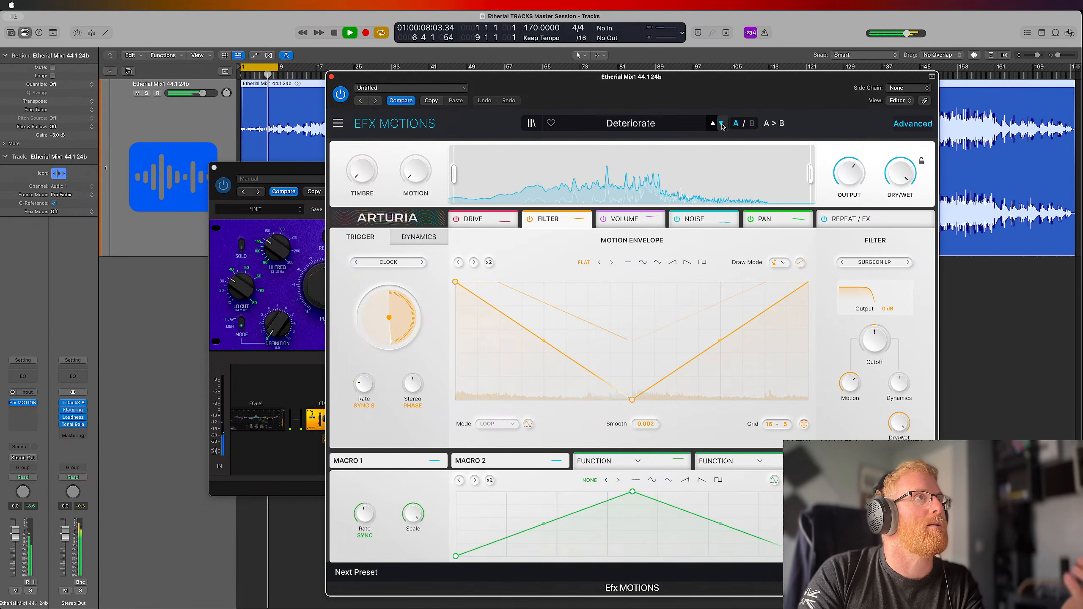
Audition the FX Reverb presets Beach Waves, Capturing Glimmers, Death Stranding, Diminished and DIY Phaser in Efx MOTIONS
click(632, 123)
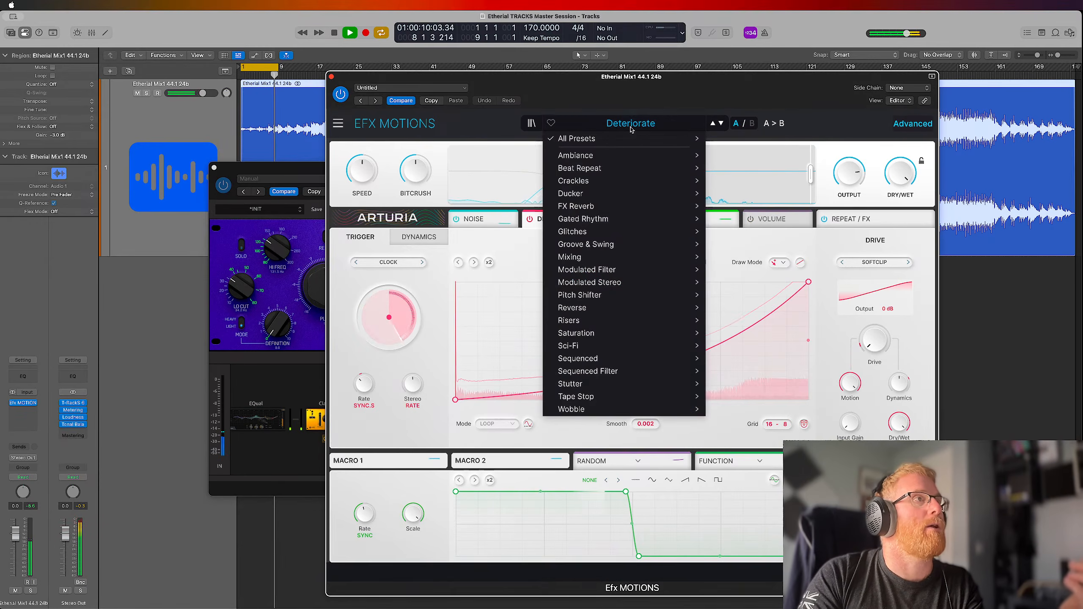
mouse_move(697, 205)
click(745, 208)
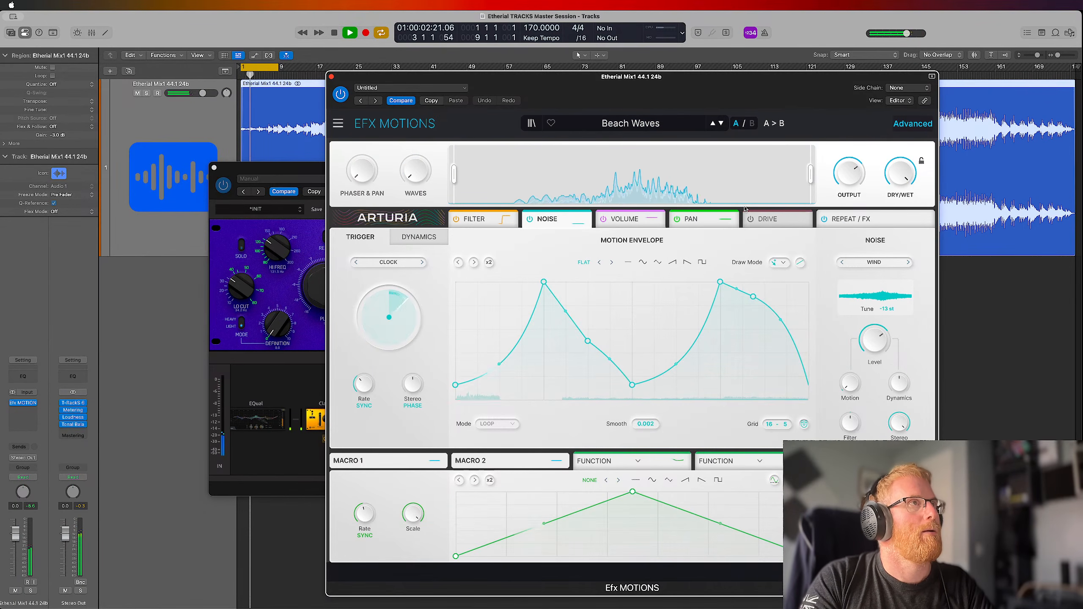
click(721, 123)
click(720, 123)
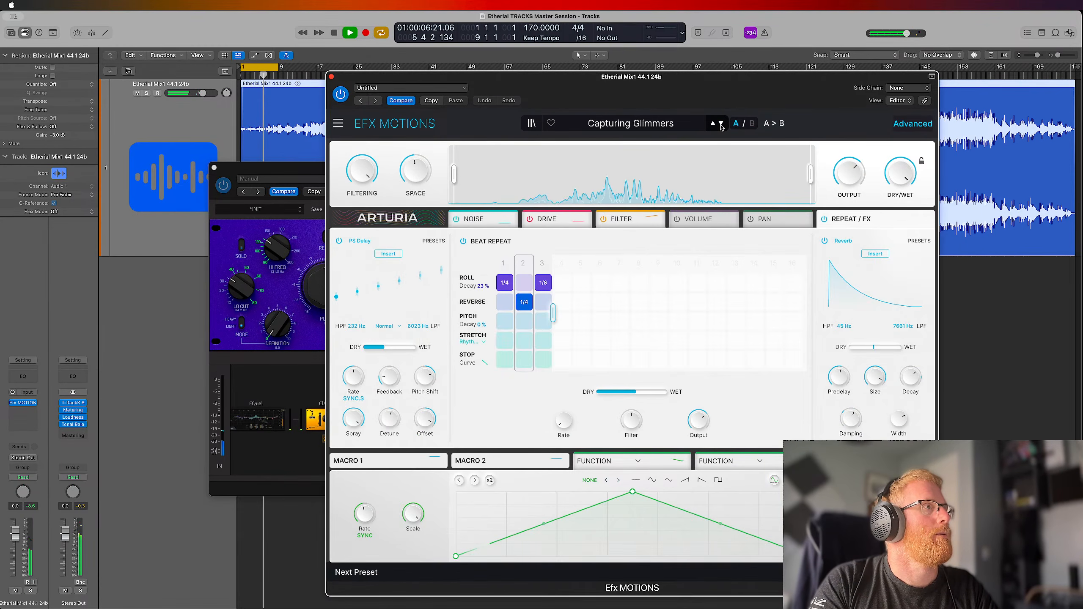
click(722, 127)
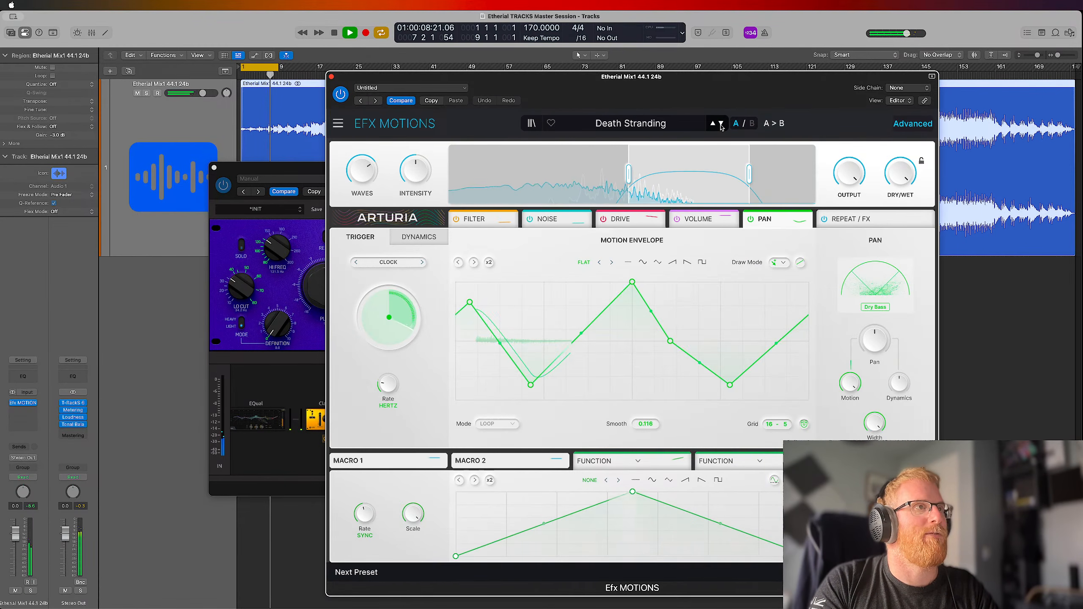
click(721, 127)
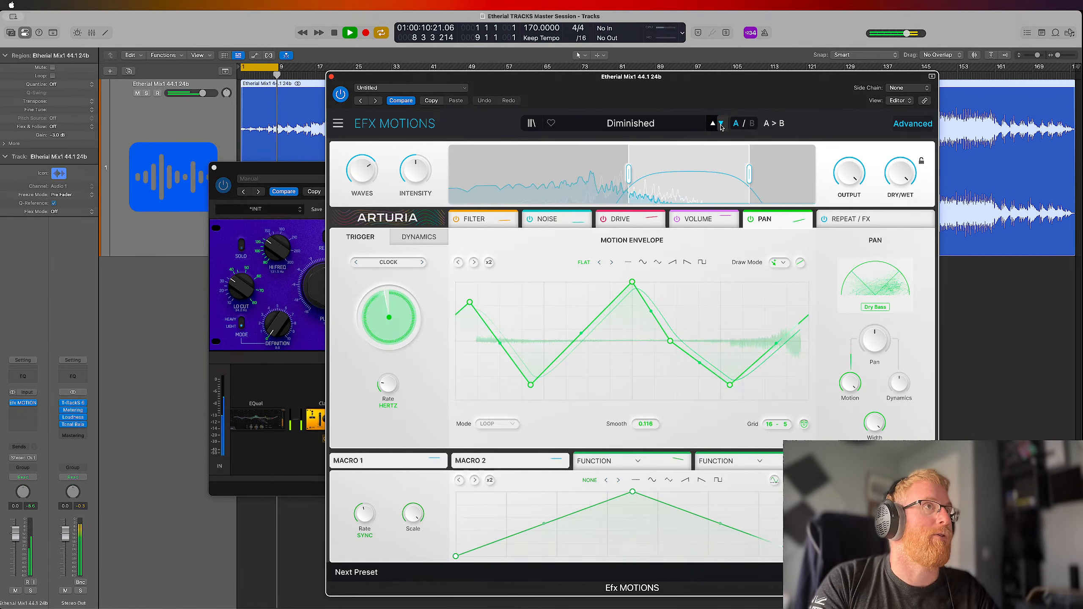
click(721, 127)
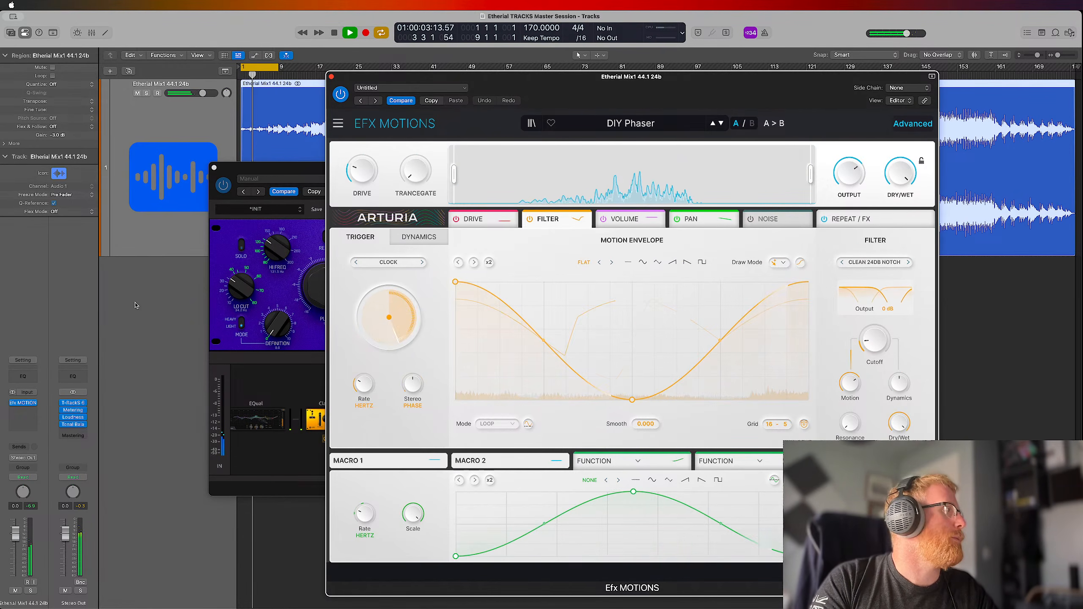
Remove Efx MOTIONS from the Etherial mix track's insert slot and stop playback
click(34, 410)
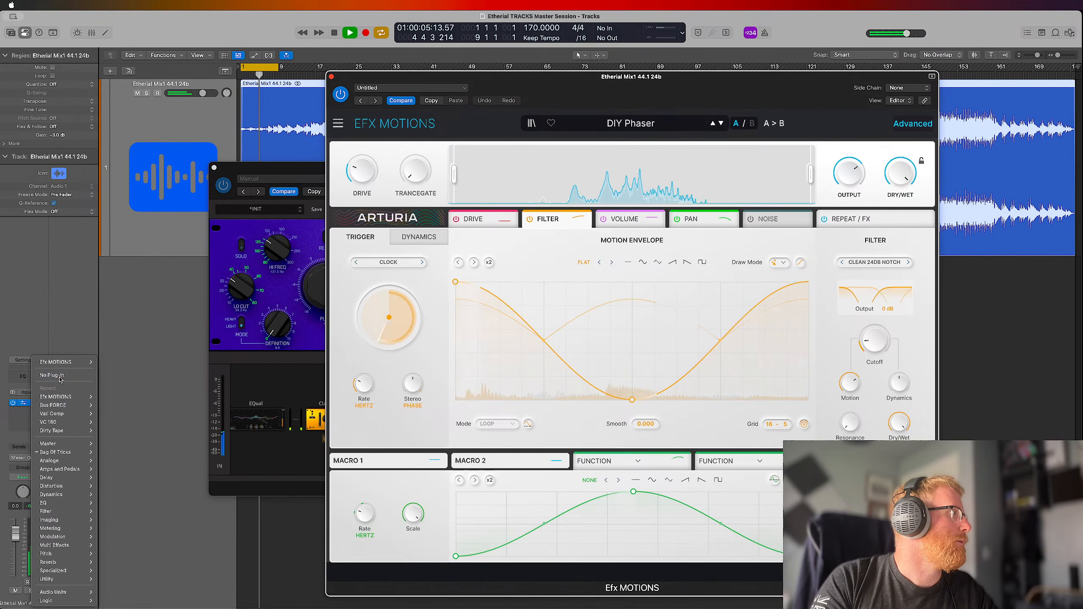
click(62, 372)
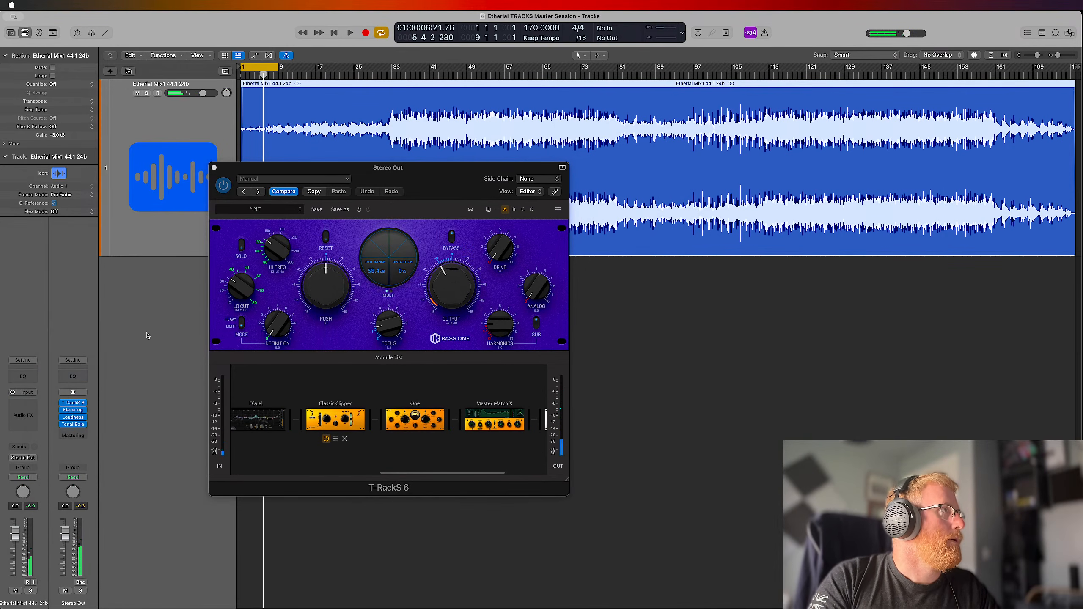
click(29, 404)
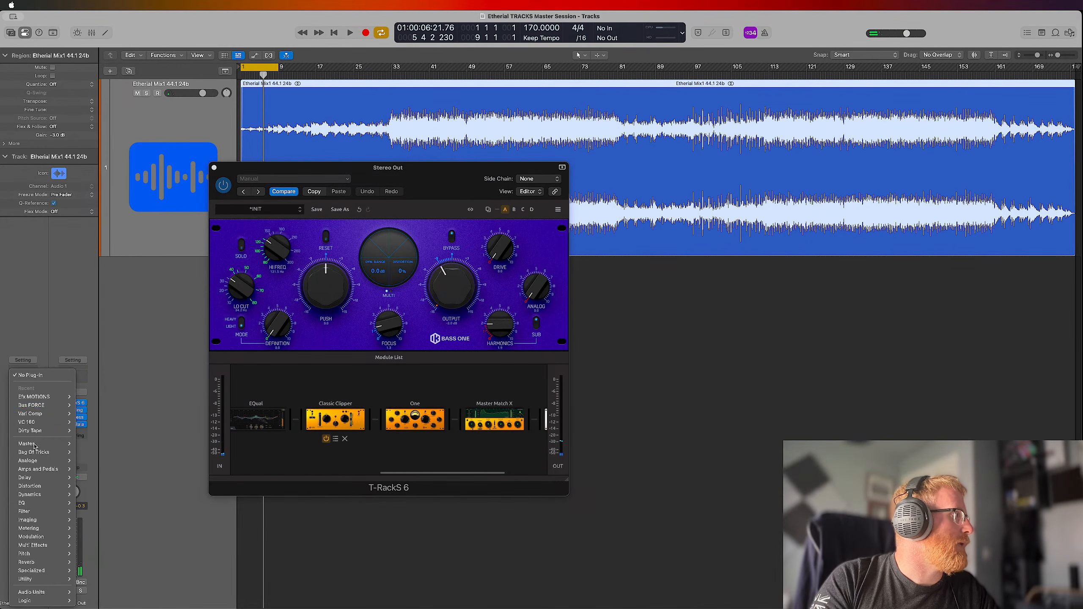
mouse_move(36, 462)
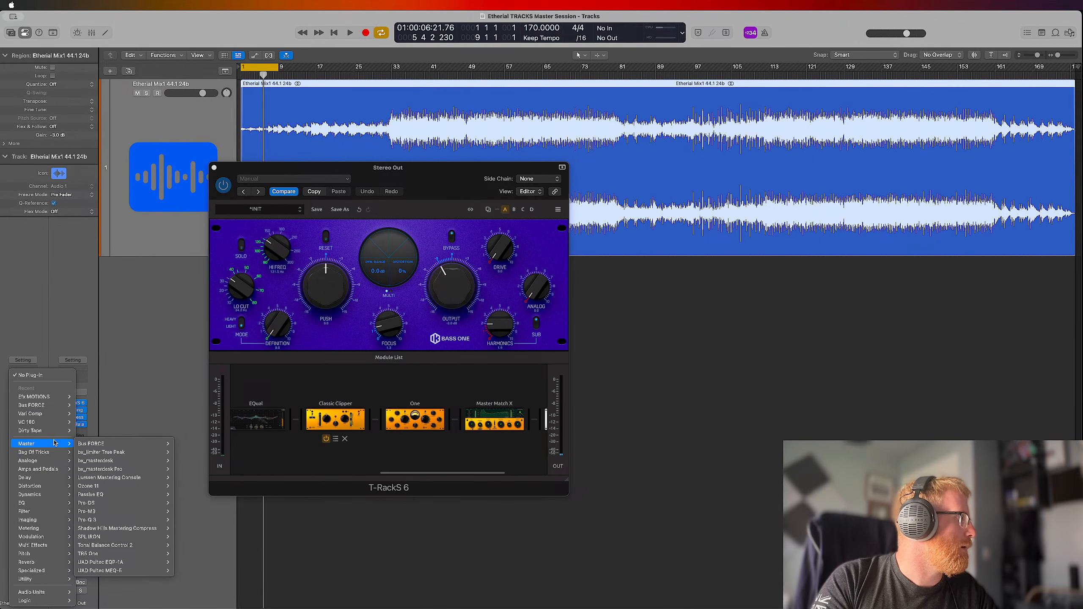
mouse_move(50, 490)
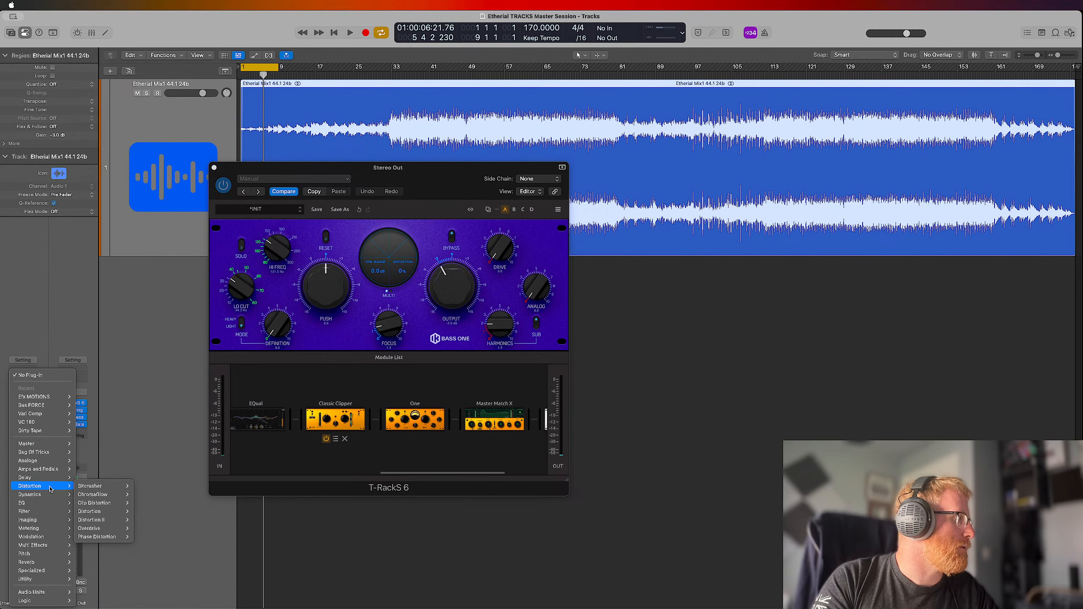
click(118, 357)
Play the mix with the cycle range at bars 1 to 9 turned off, and switch to OBS
key(space)
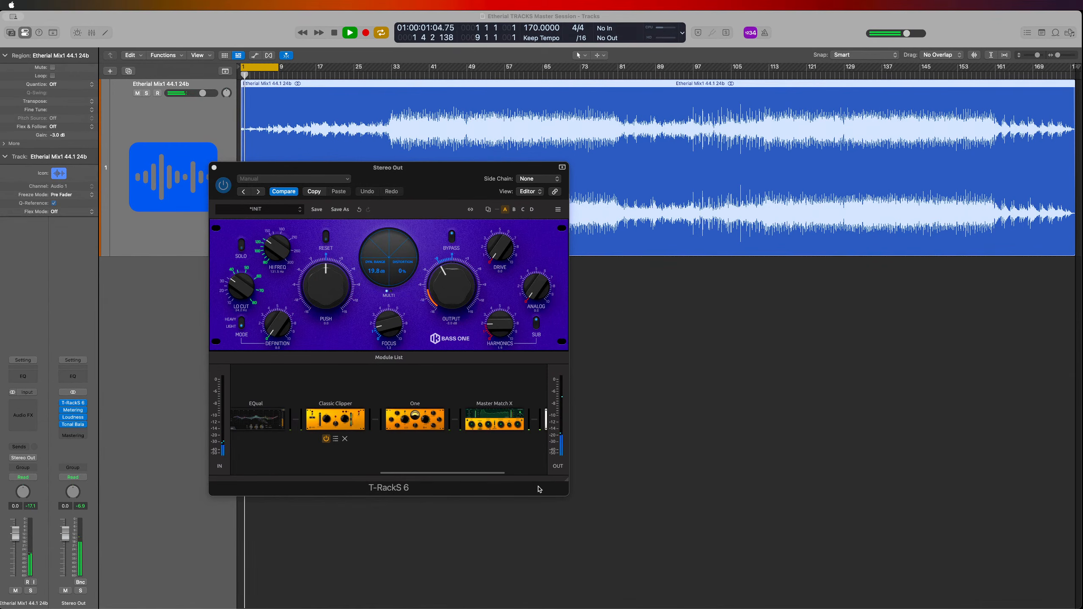
click(265, 70)
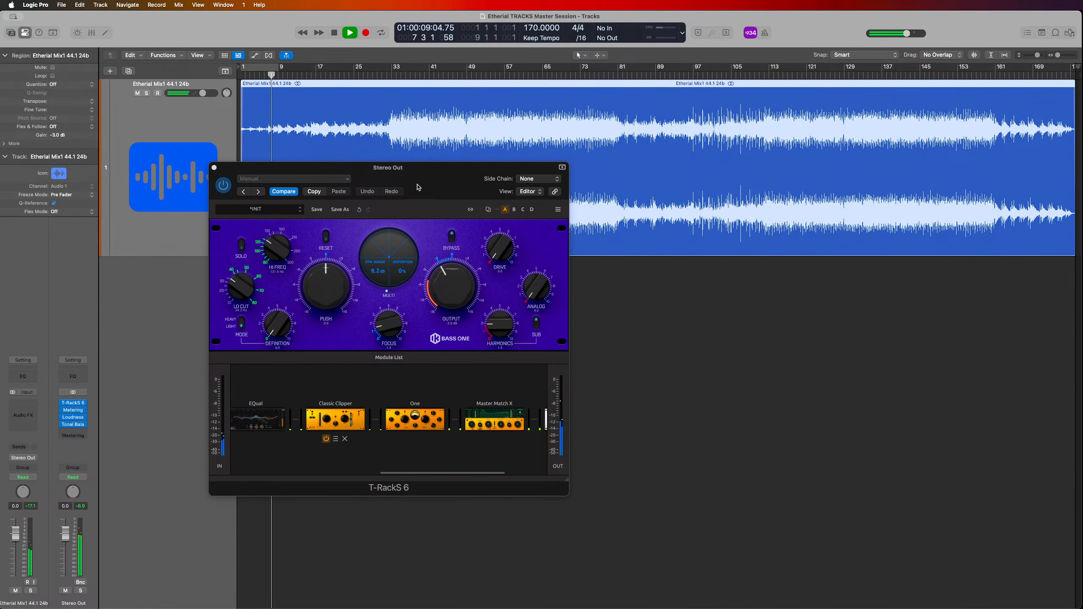
key(ctrl+Up)
click(393, 427)
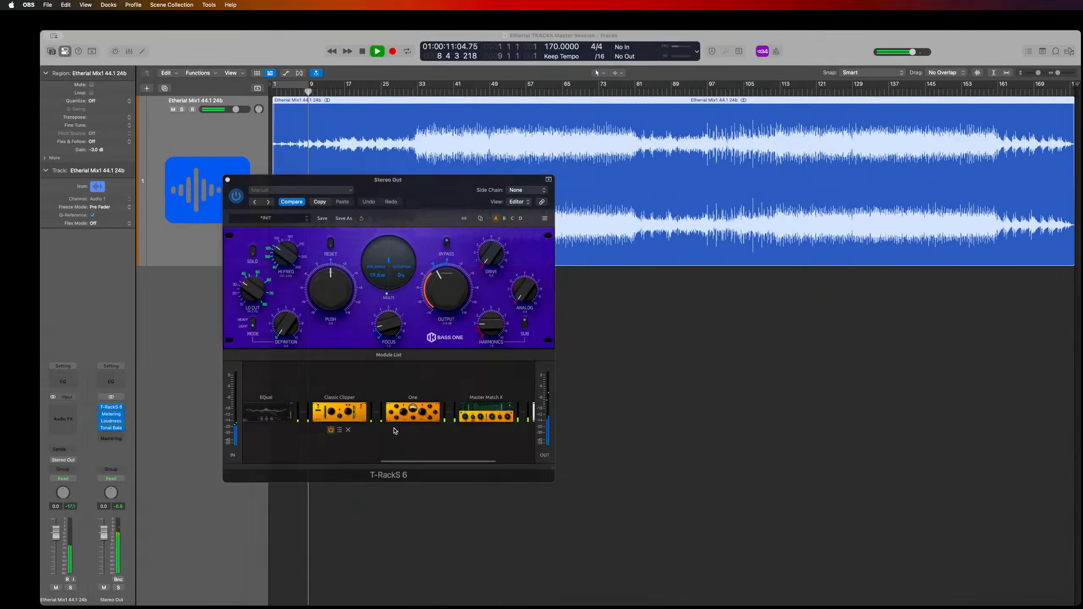